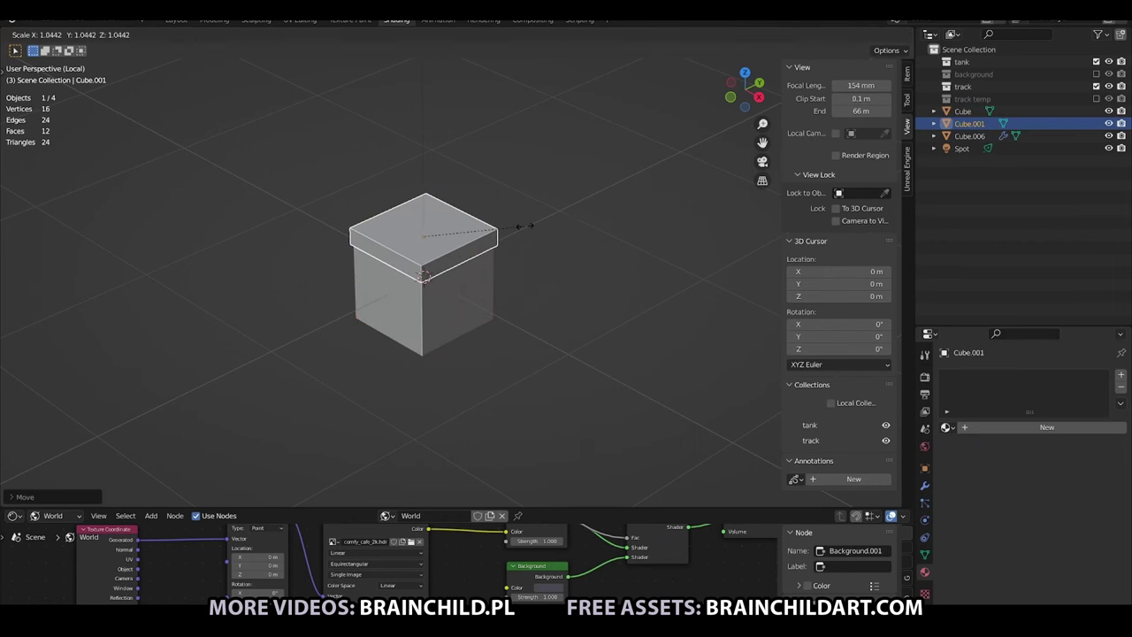
Shrink a copy of the lid slab into a small cube beside the lid corner.
click(527, 230)
key(shift+d)
click(602, 232)
key(s)
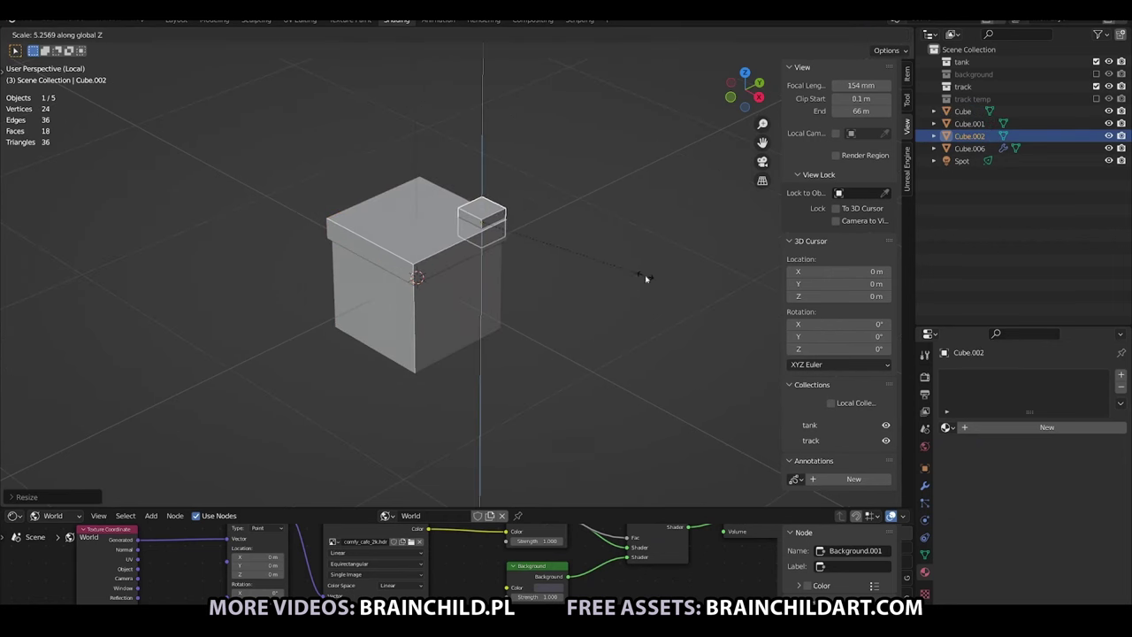
click(646, 278)
key(g)
click(619, 255)
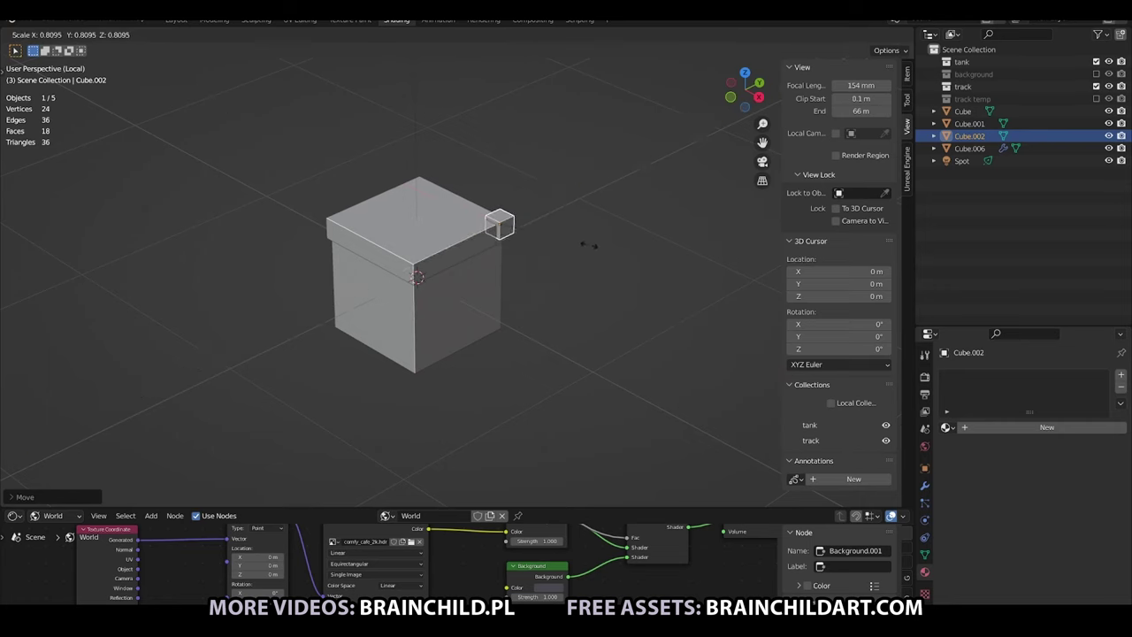
From top view, copy the small cube to another lid corner, the lid edge and the crate side.
key(KP_7)
key(shift+d)
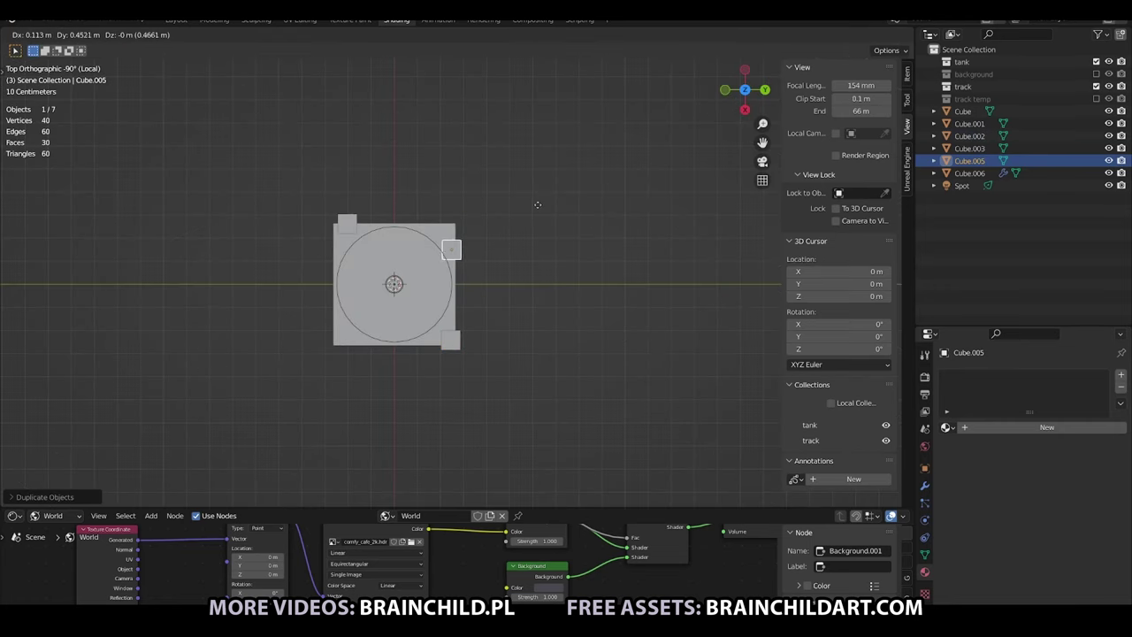
click(511, 210)
key(shift+d)
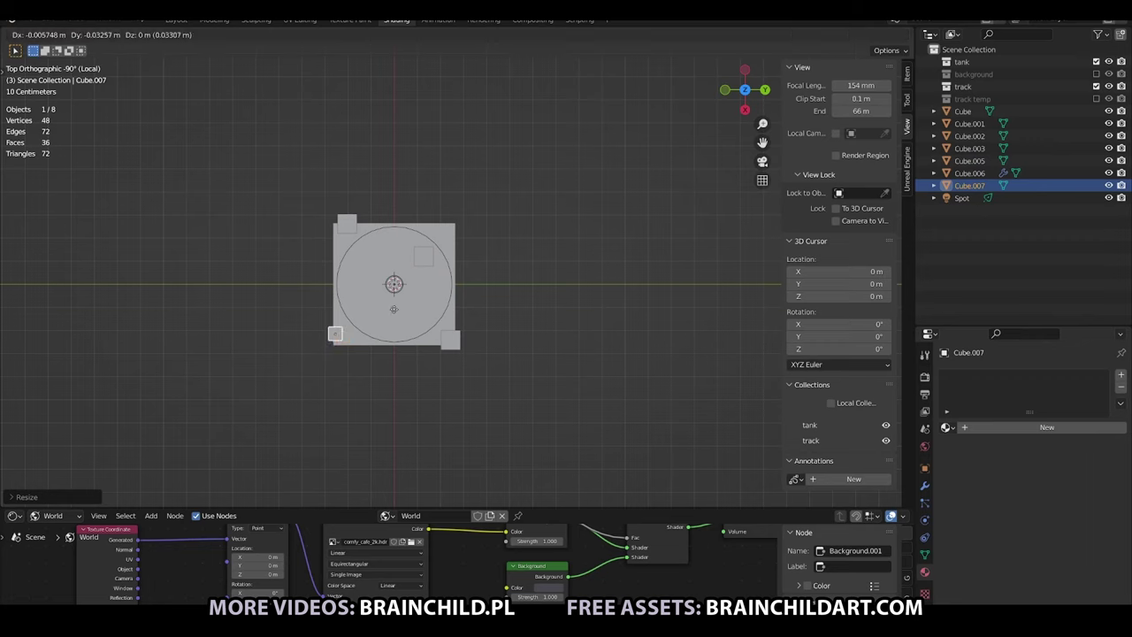
click(394, 309)
key(shift+d)
middle_drag(393, 212, 396, 178)
key(z)
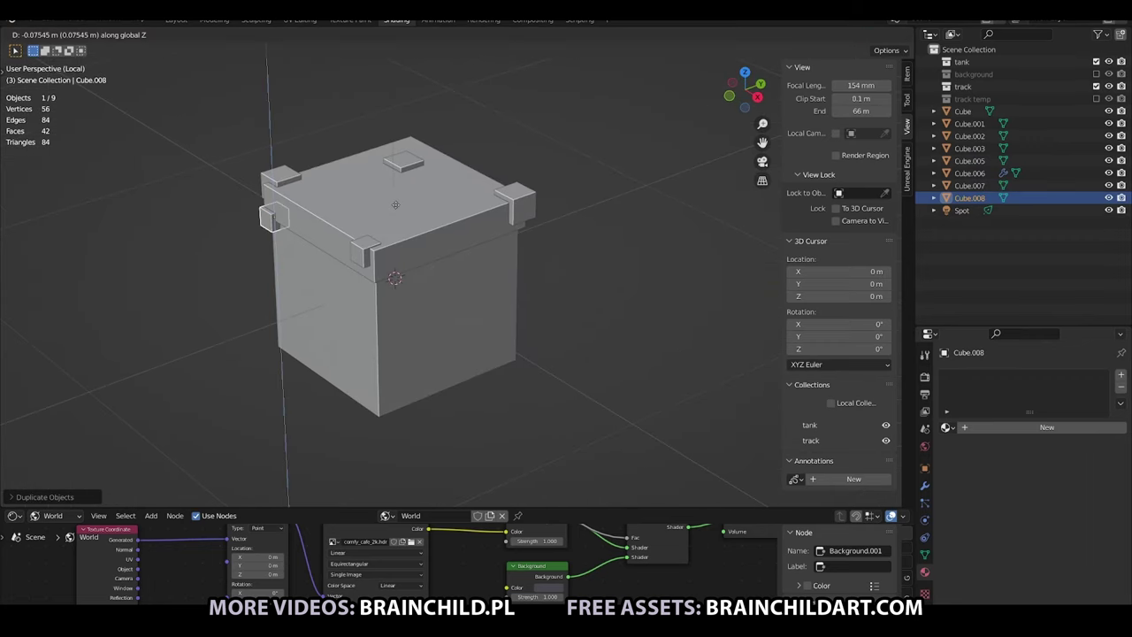
click(395, 204)
Add further block copies along the lid edges, sliding them along X and Y.
key(shift+d)
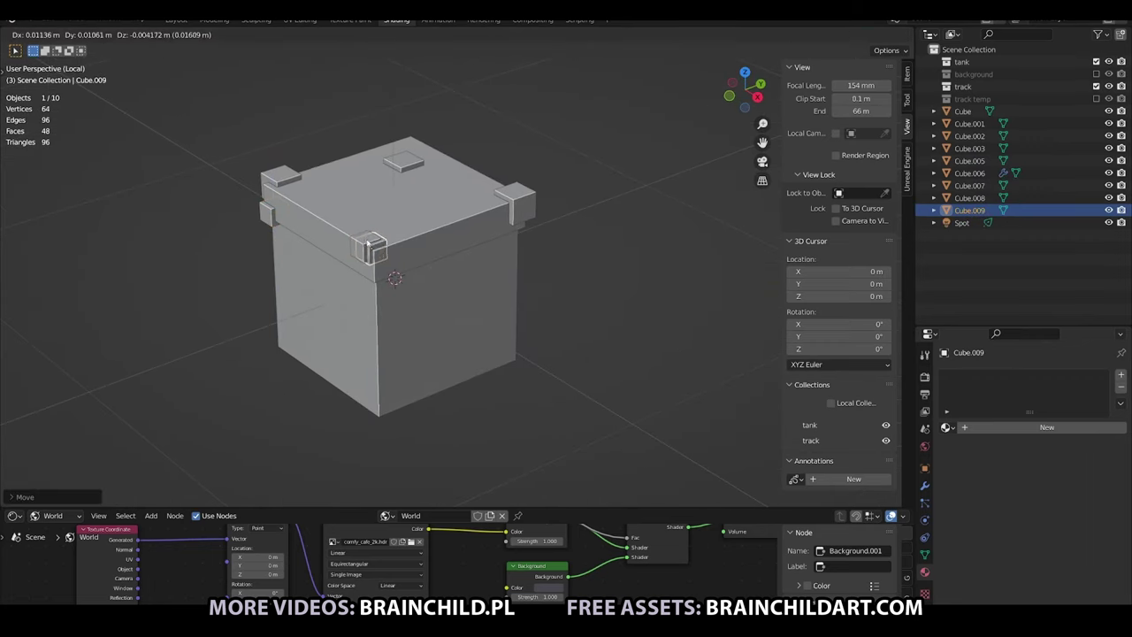
click(512, 184)
key(shift+d)
key(x)
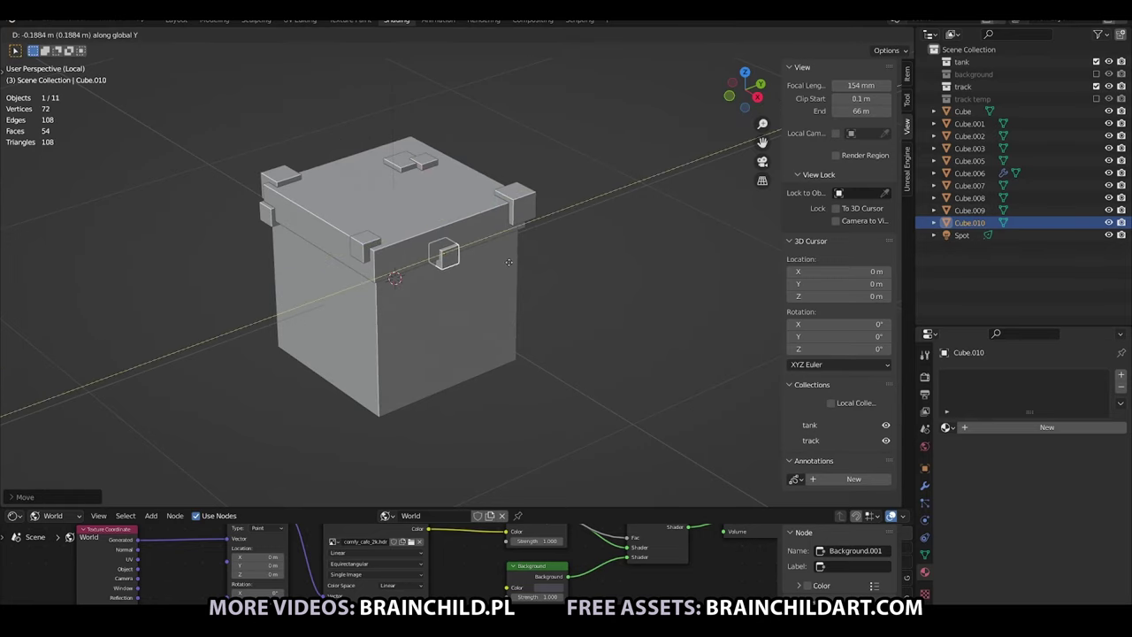
click(509, 262)
key(shift+d)
key(y)
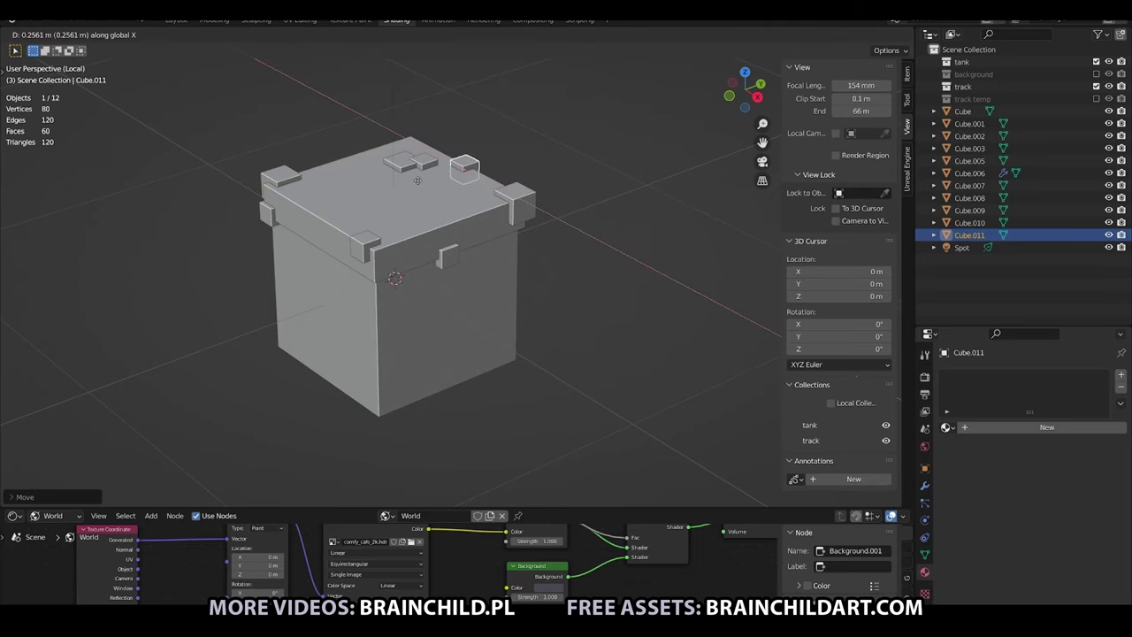
Place one more block copy on the crate's front.
middle_drag(467, 187, 472, 234)
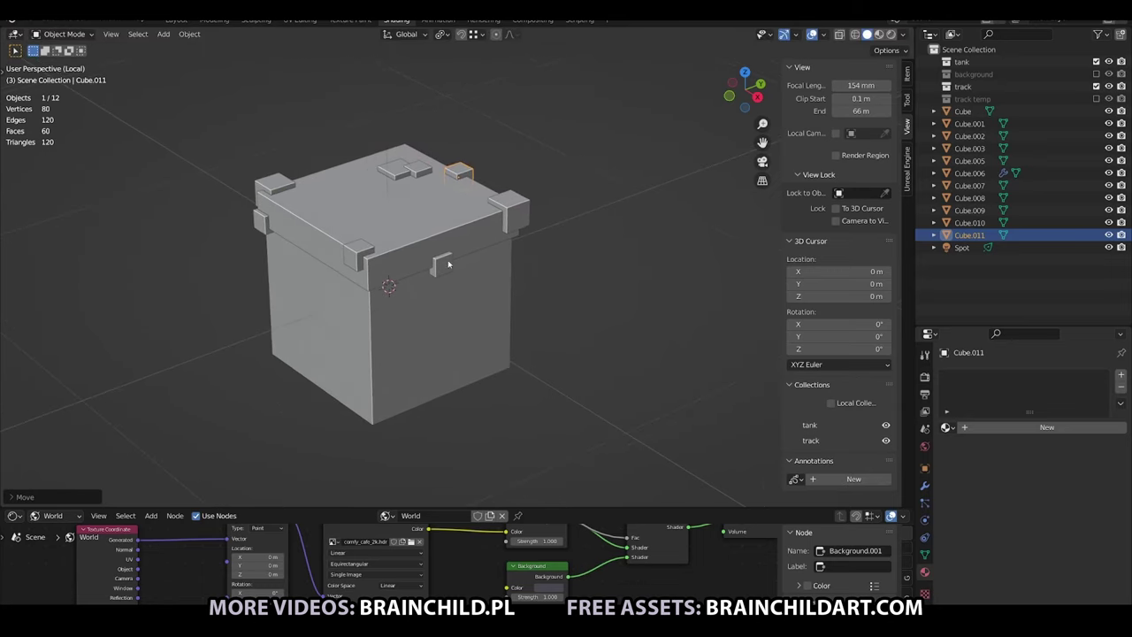
key(shift+d)
key(z)
key(x)
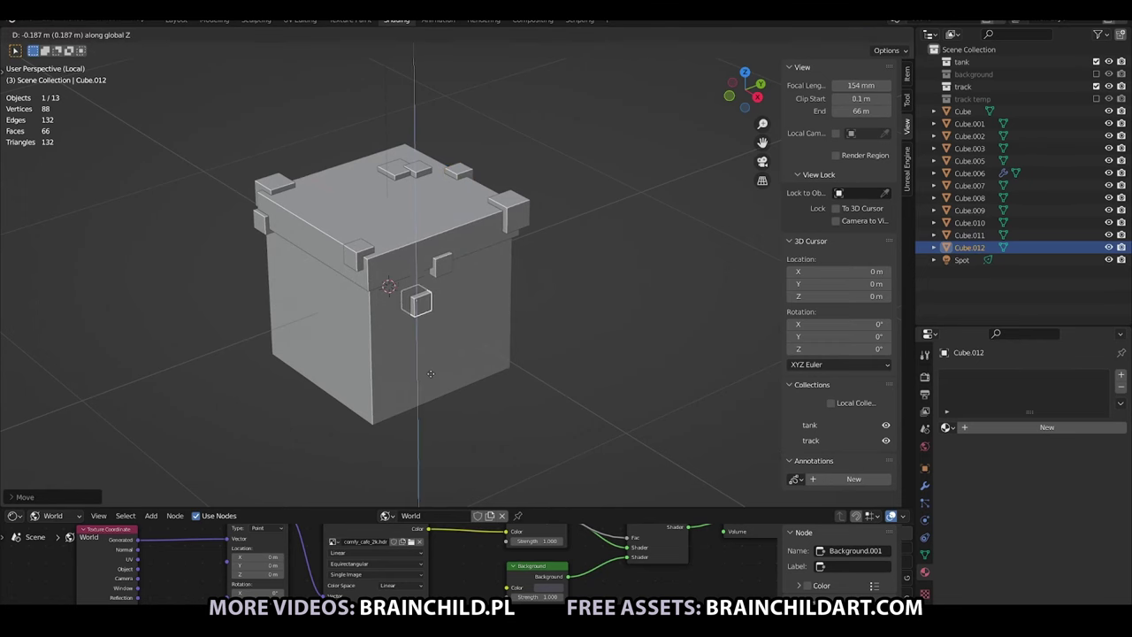
click(431, 373)
Flatten a block into the front handle plate, add a Bevel modifier and apply its scale.
key(s)
click(630, 249)
click(925, 486)
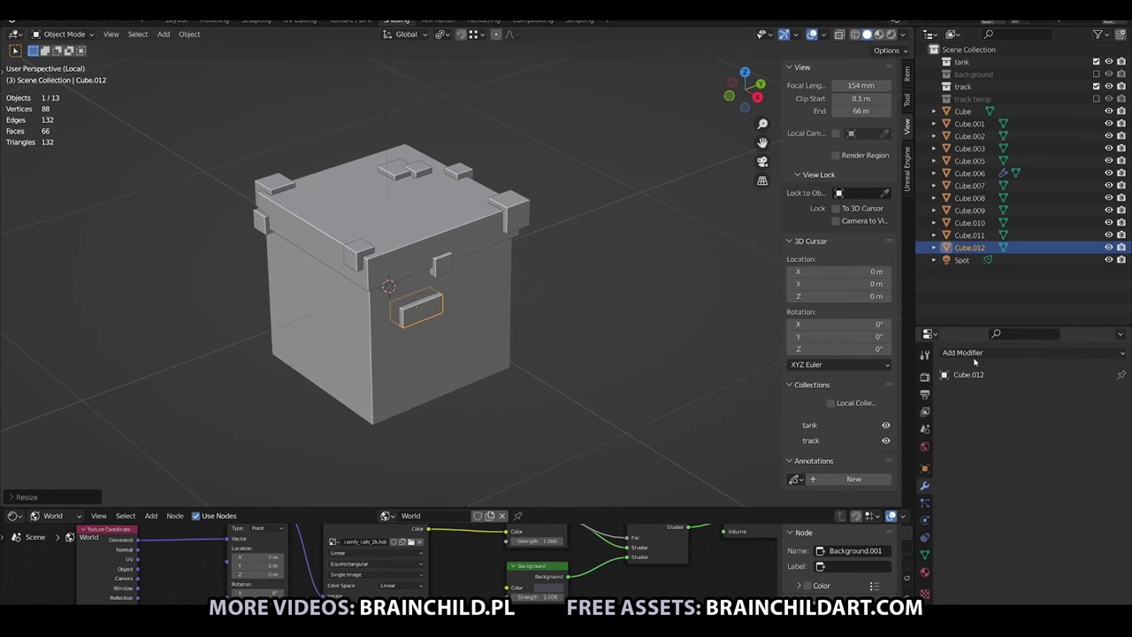
click(976, 353)
click(885, 154)
key(ctrl+a)
click(504, 355)
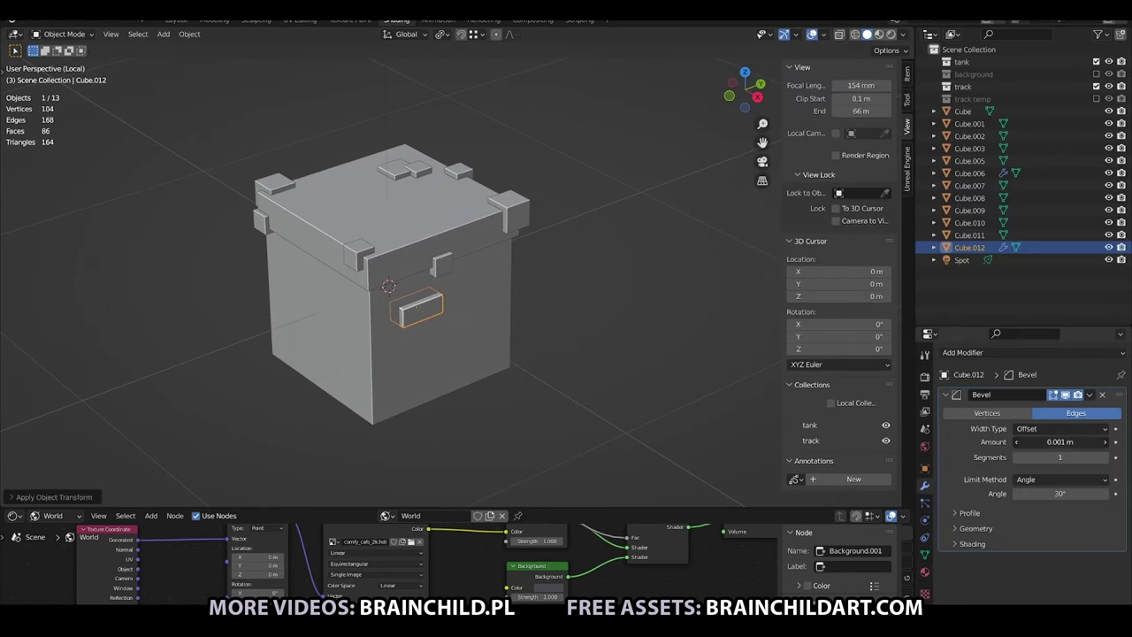
middle_drag(629, 388, 611, 372)
Copy the handle's Bevel modifier to all the small lid blocks and apply their scale.
click(454, 270)
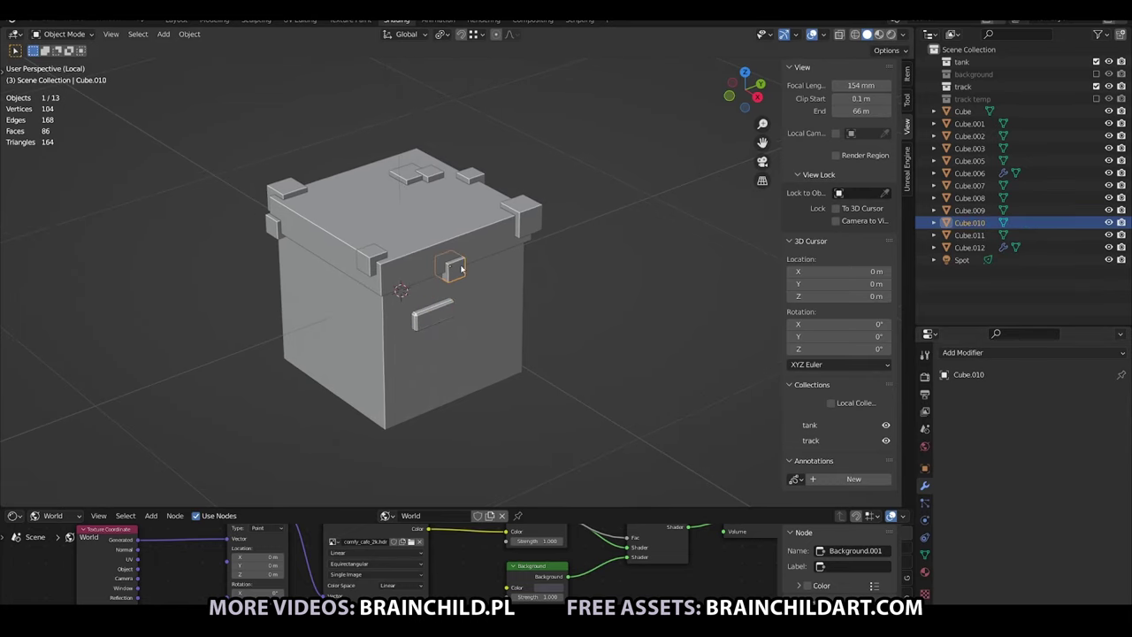
shift+click(524, 214)
shift+click(471, 176)
shift+click(416, 176)
shift+click(403, 172)
shift+click(287, 188)
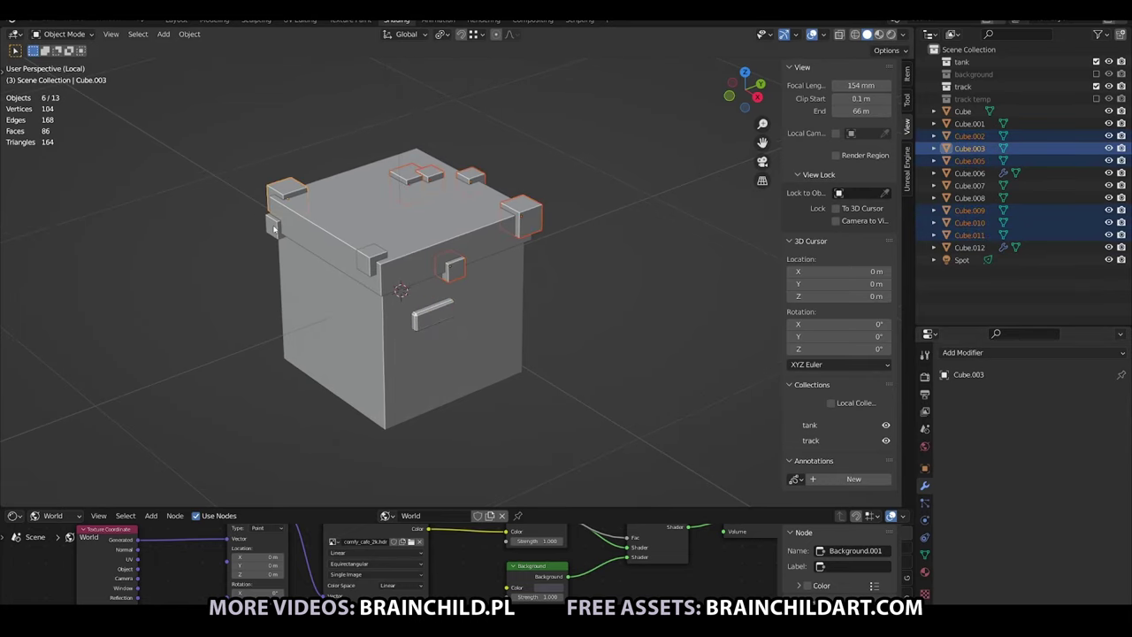
shift+click(272, 227)
shift+click(371, 261)
shift+click(431, 313)
middle_drag(437, 314, 505, 311)
scroll(505, 310, up, 3)
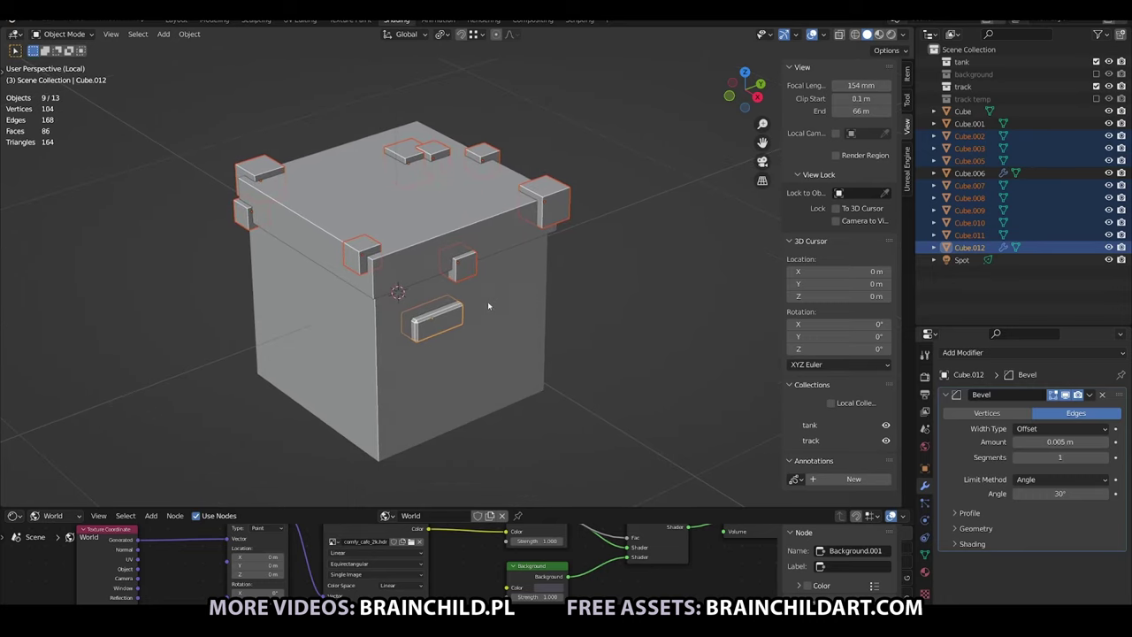
click(1089, 395)
click(1050, 434)
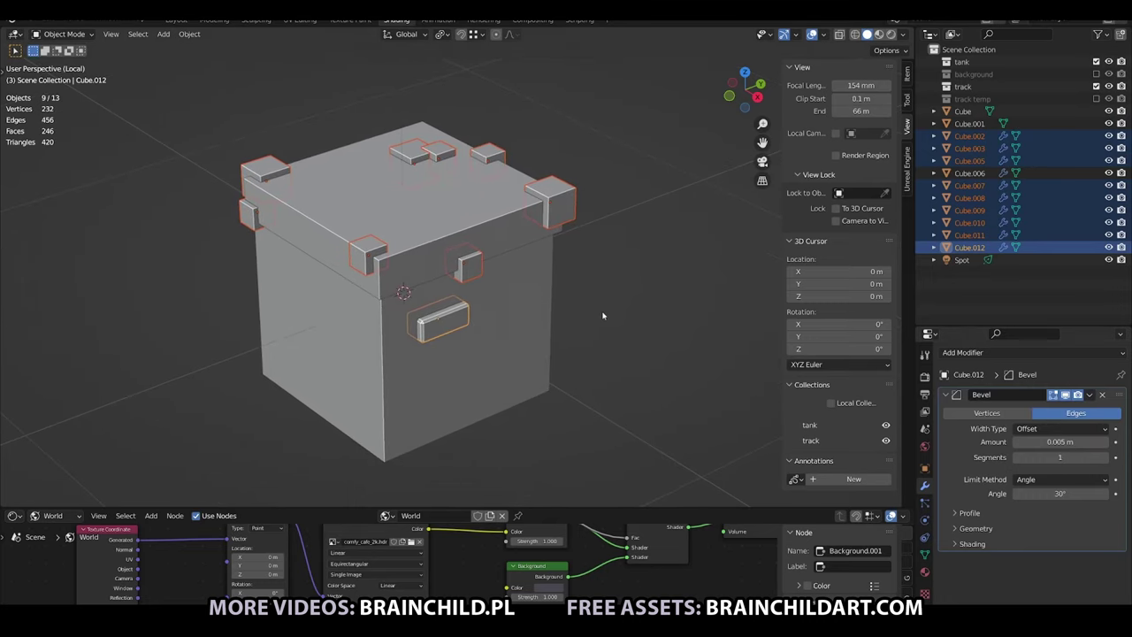
key(ctrl+a)
click(598, 226)
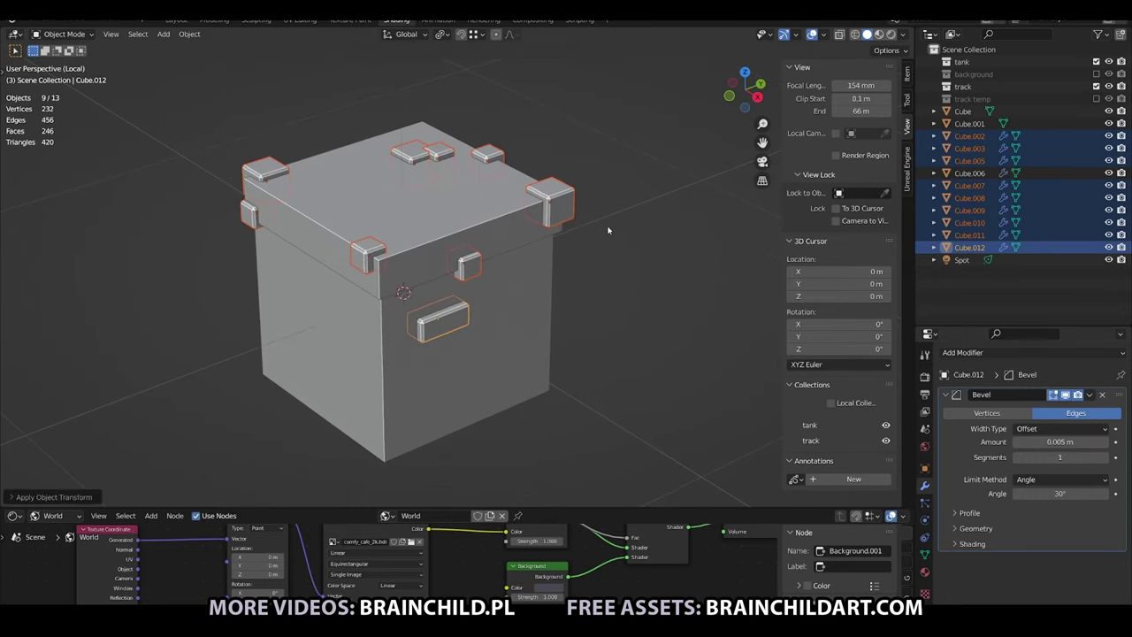
Give the lid slab a matching bevel with Ctrl+B.
click(458, 187)
key(g)
key(z)
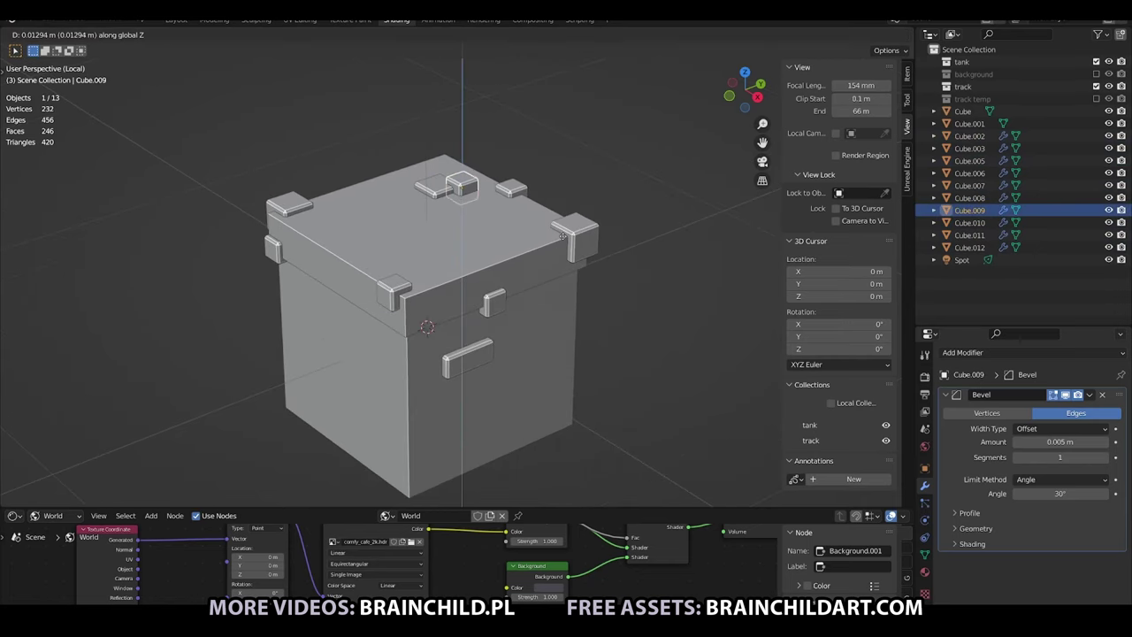
click(563, 236)
click(575, 246)
key(ctrl+b)
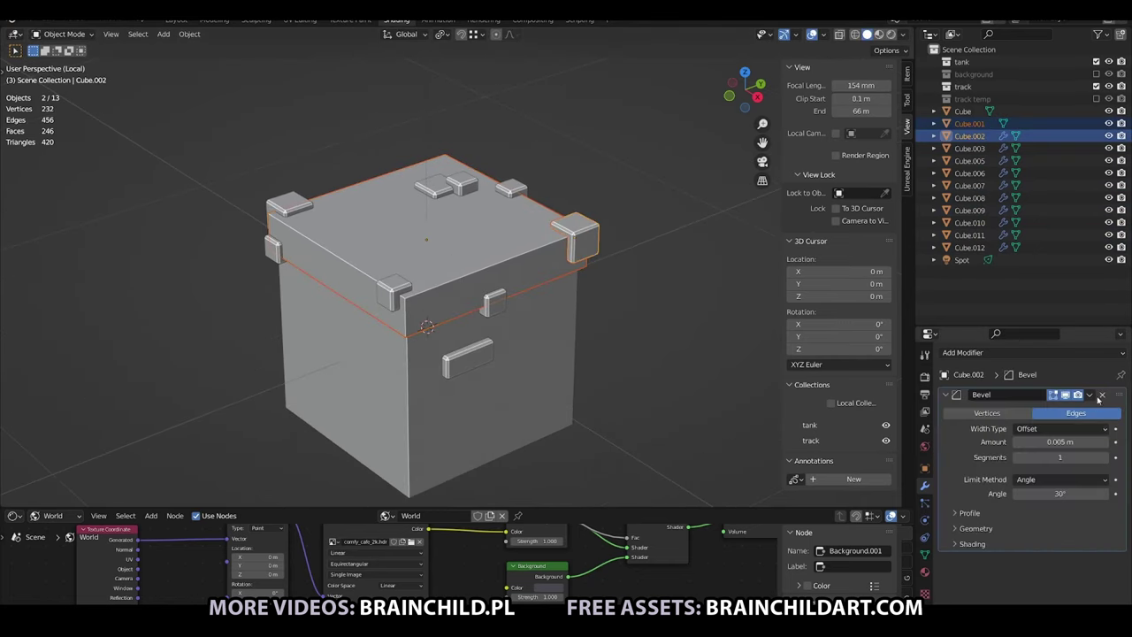
click(619, 346)
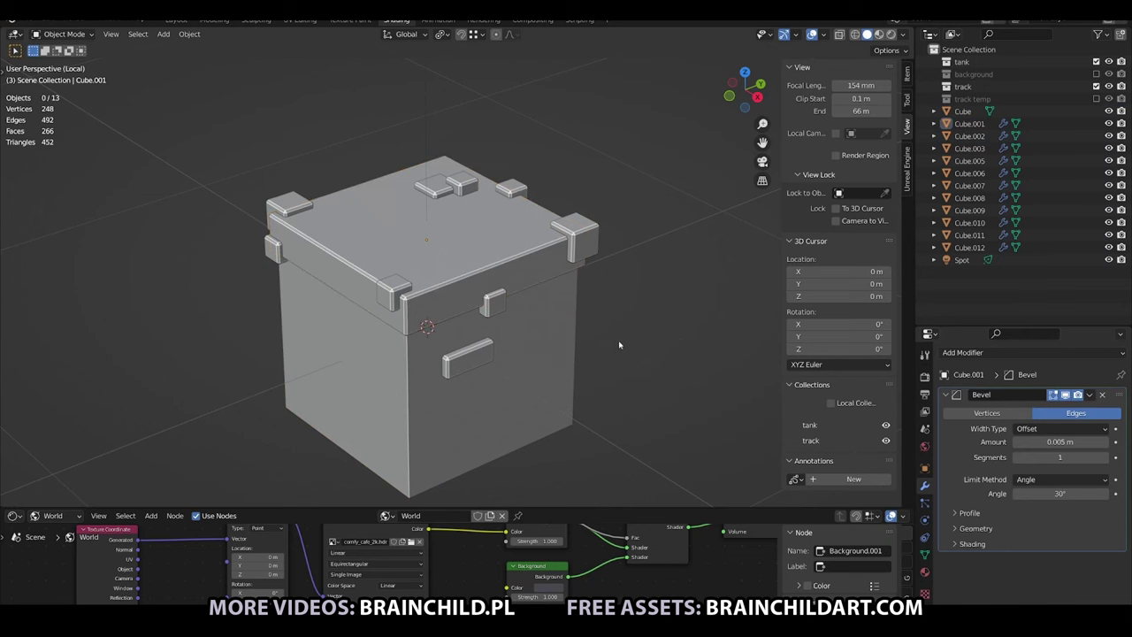
click(555, 340)
Add a Bevel modifier to the crate body.
click(970, 353)
click(875, 126)
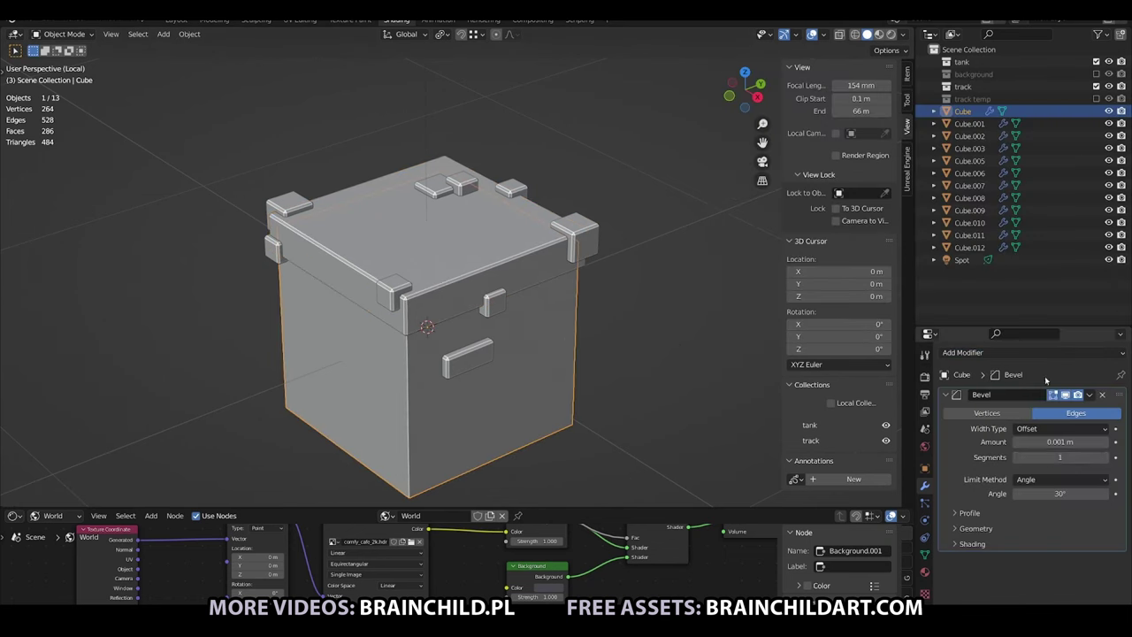
middle_drag(442, 266, 472, 221)
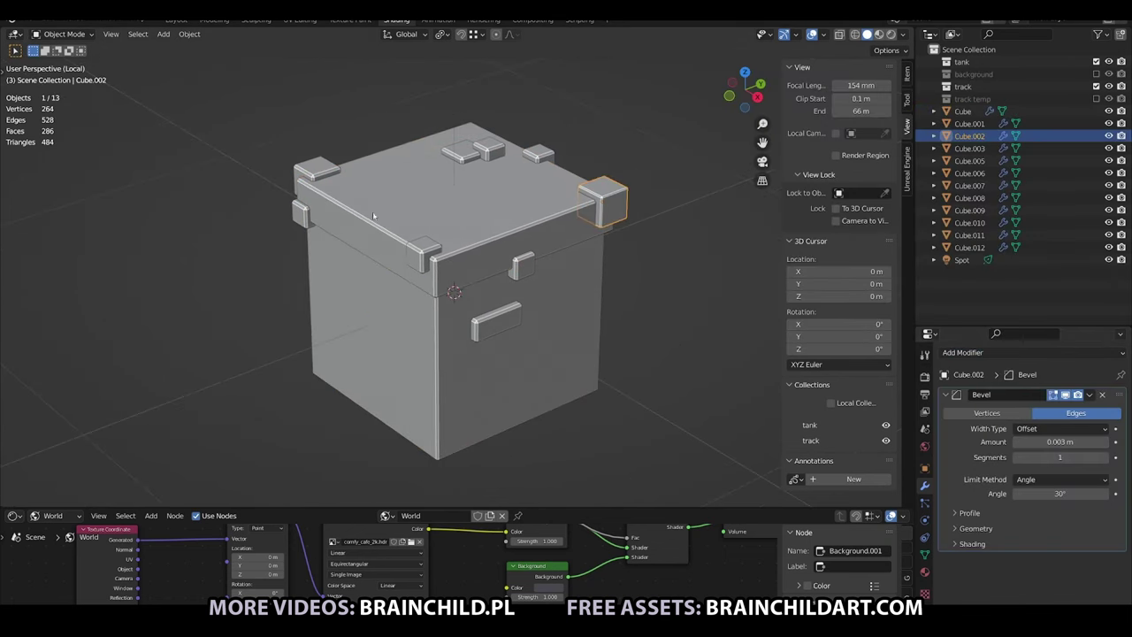
Join the six lid blocks and the lid slab into one object.
click(306, 173)
shift+click(301, 212)
shift+click(426, 256)
shift+click(473, 154)
shift+click(537, 155)
shift+click(600, 200)
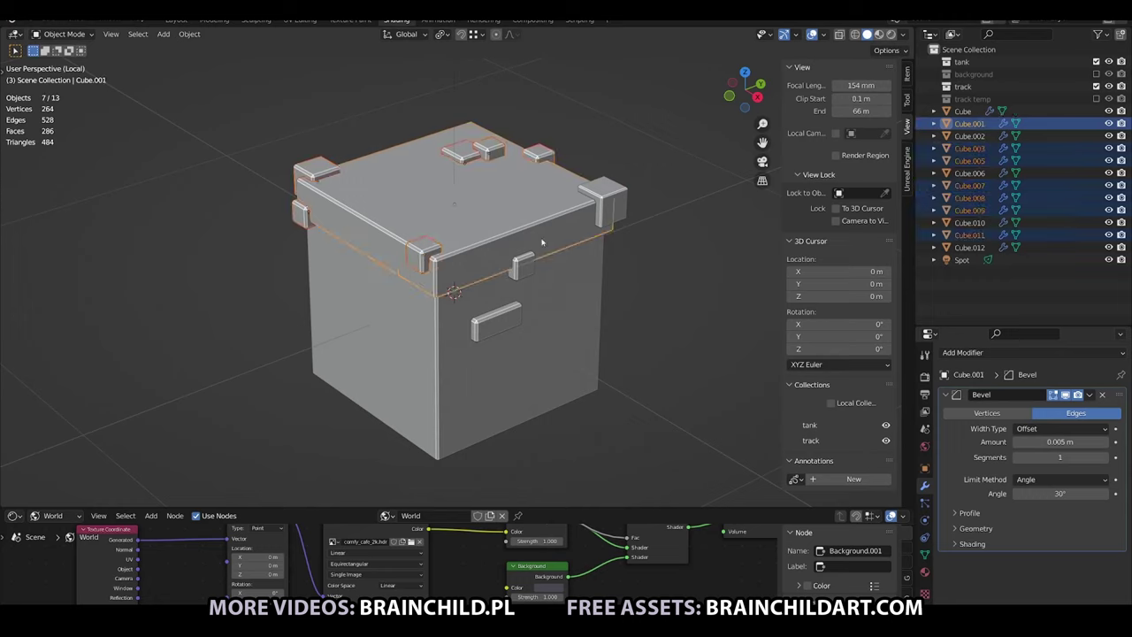
shift+click(525, 268)
key(ctrl+j)
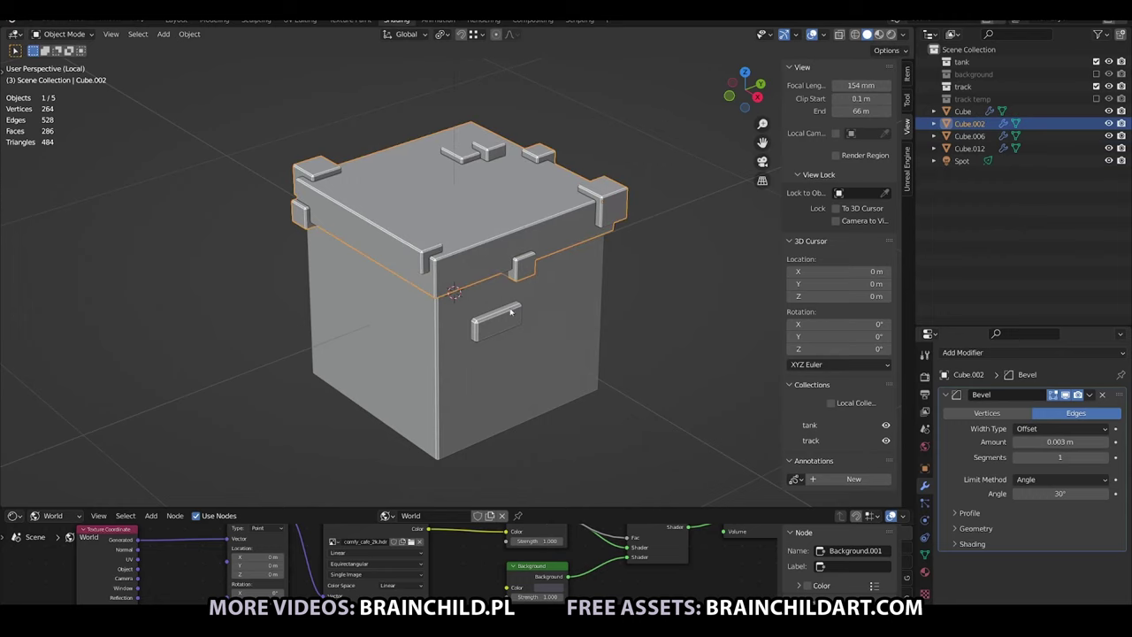
Fine-tune the handle's and merged lid's bevel widths to 0.004 m and 0.003 m.
click(510, 311)
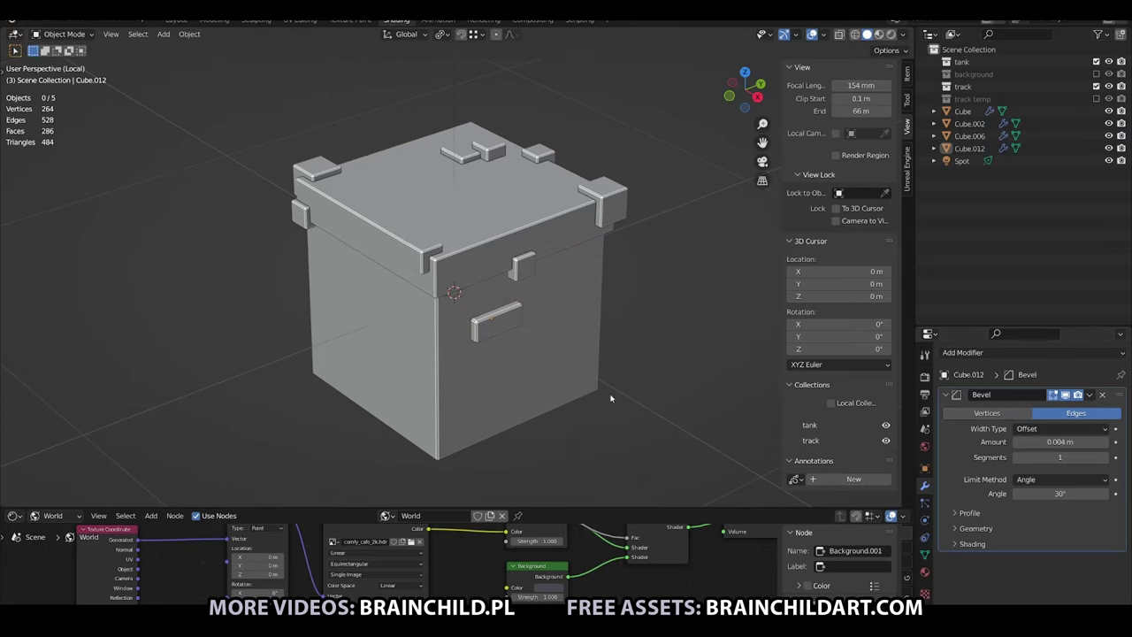
scroll(586, 337, down, 2)
click(502, 305)
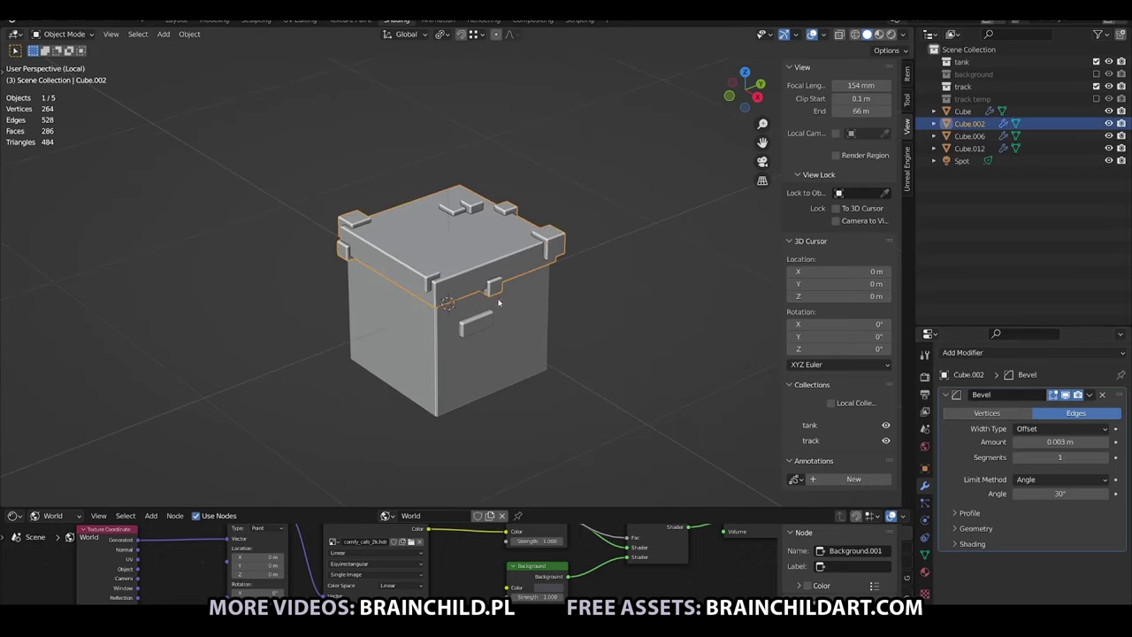
scroll(502, 305, up, 4)
scroll(553, 316, down, 3)
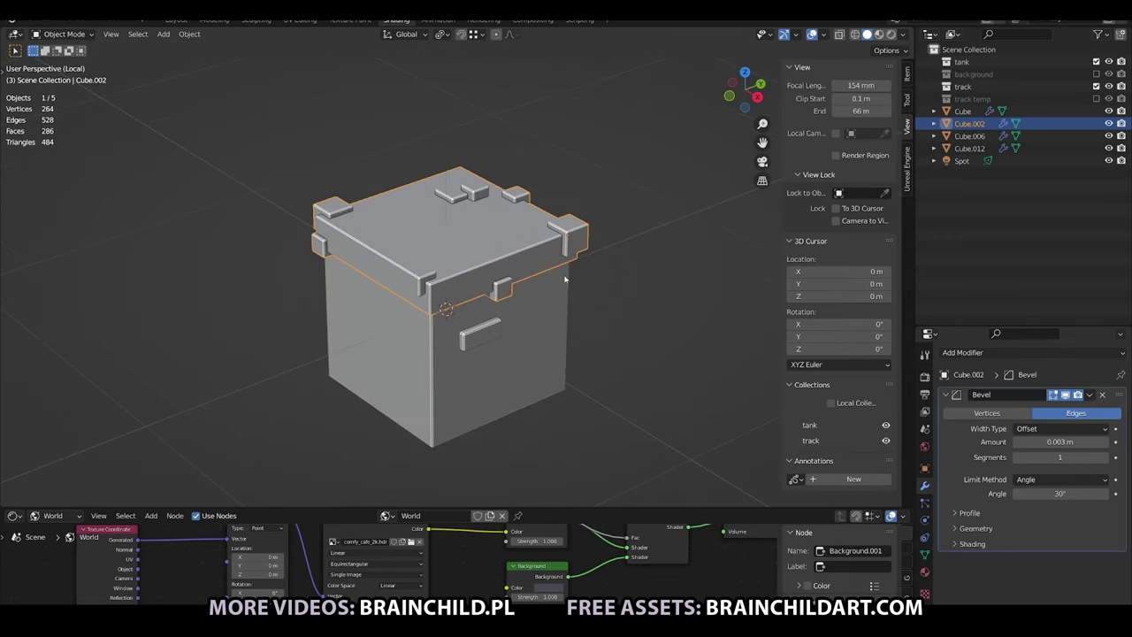
shift+middle_drag(565, 280, 546, 280)
Add a new cube, shrink it and raise it above the lid.
key(alt+a)
key(shift+a)
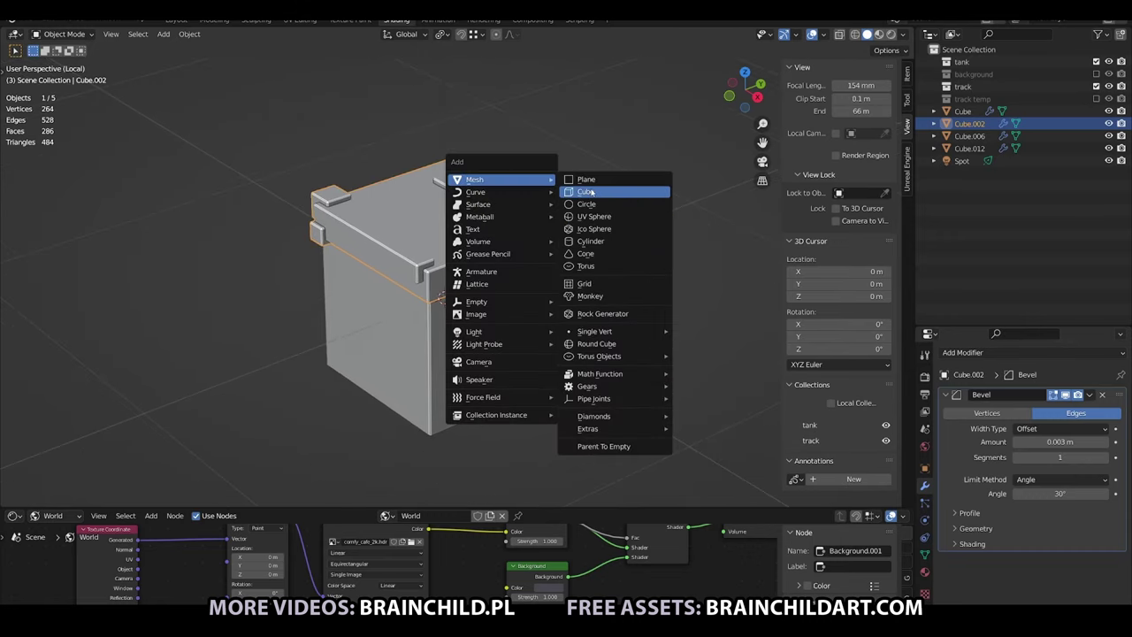
click(585, 192)
key(s)
click(501, 260)
key(g)
key(z)
click(495, 221)
Flatten the new cube along Y into a slab sitting on the lid.
key(s)
key(y)
click(487, 212)
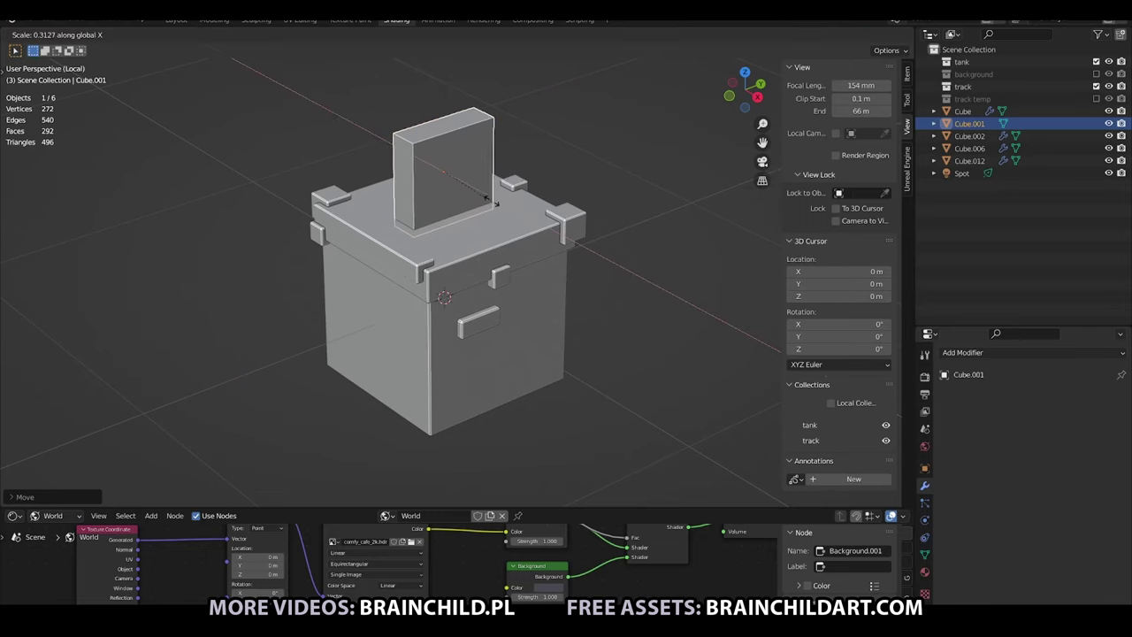
key(s)
key(y)
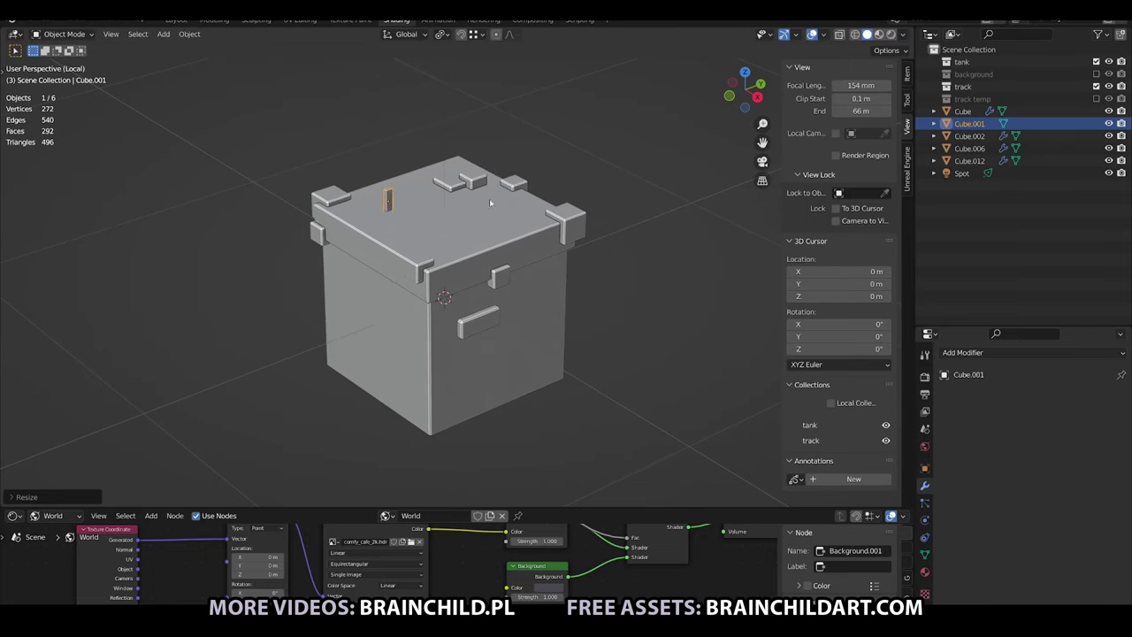
Duplicate the slab into bars along X and resize one bar's height.
key(shift+d)
key(x)
key(shift+d)
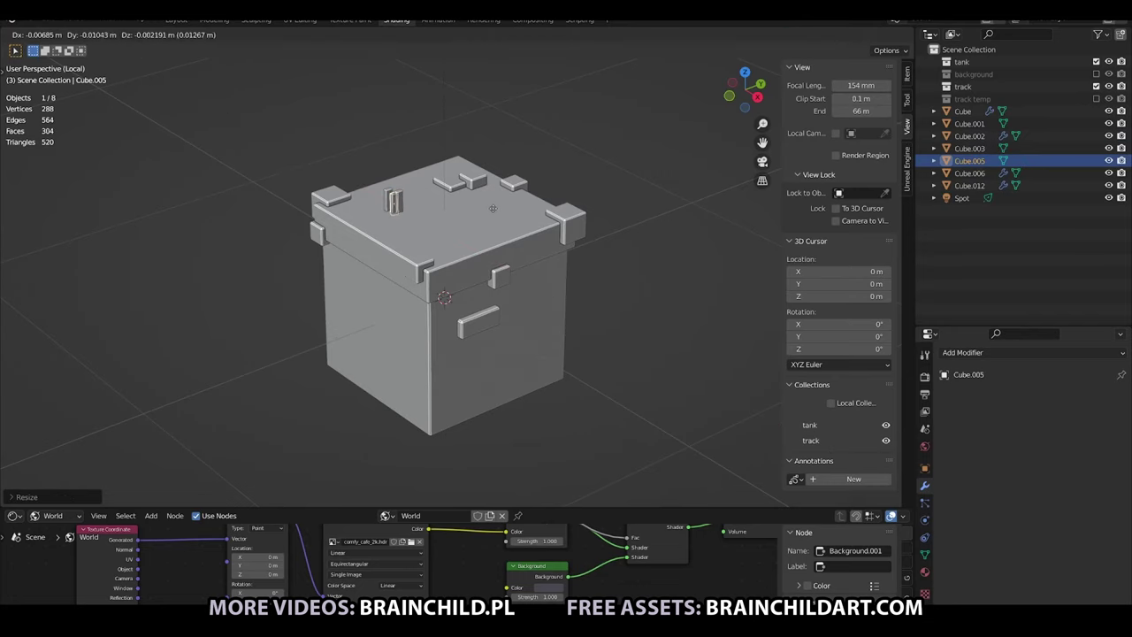
click(480, 213)
key(shift+d)
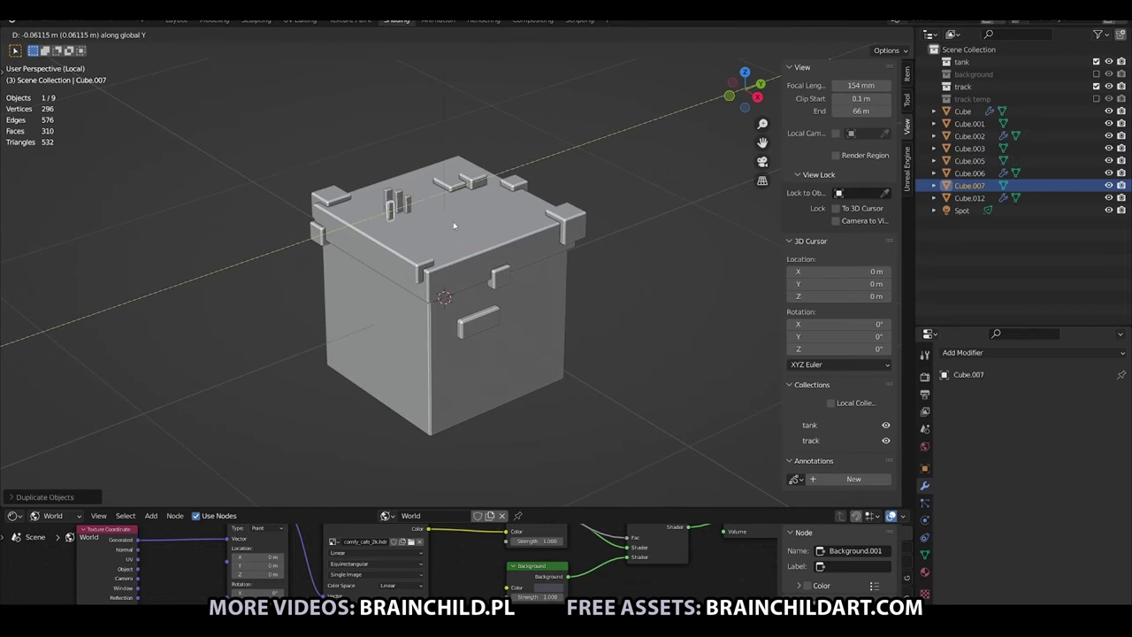
click(400, 202)
key(s)
key(z)
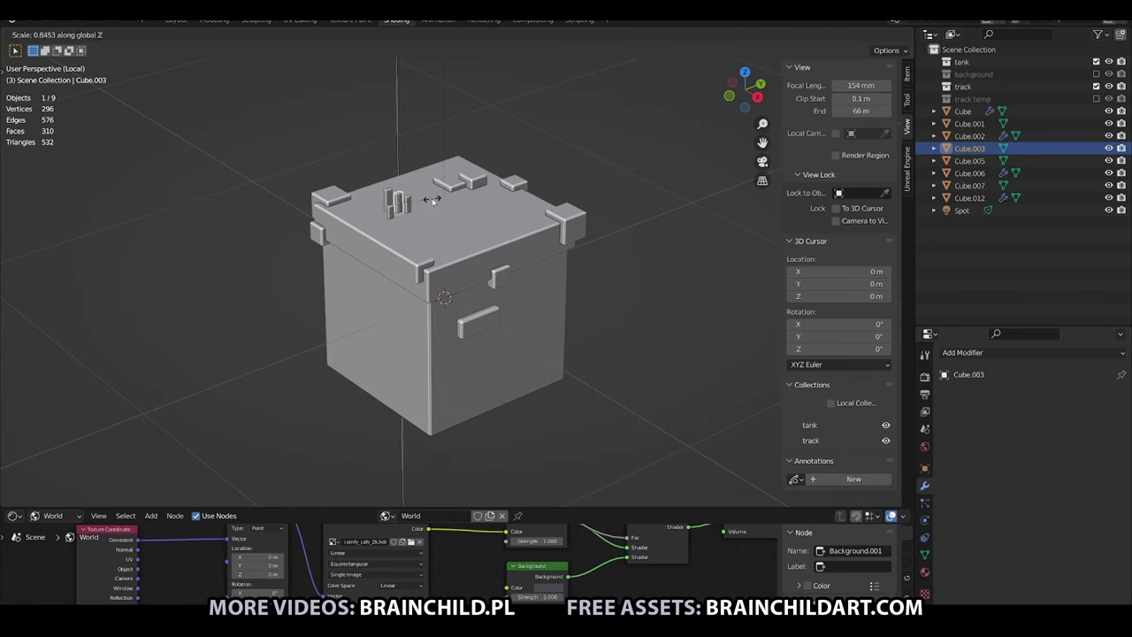
Add more bar copies and rotate one of the bars.
click(408, 205)
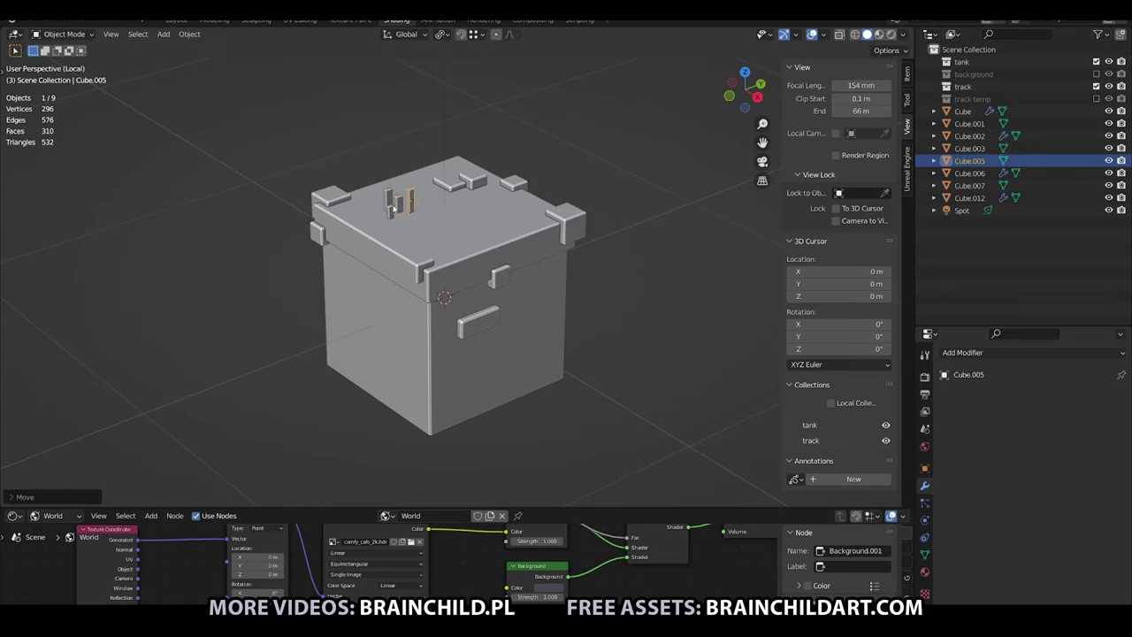
key(shift+d)
key(x)
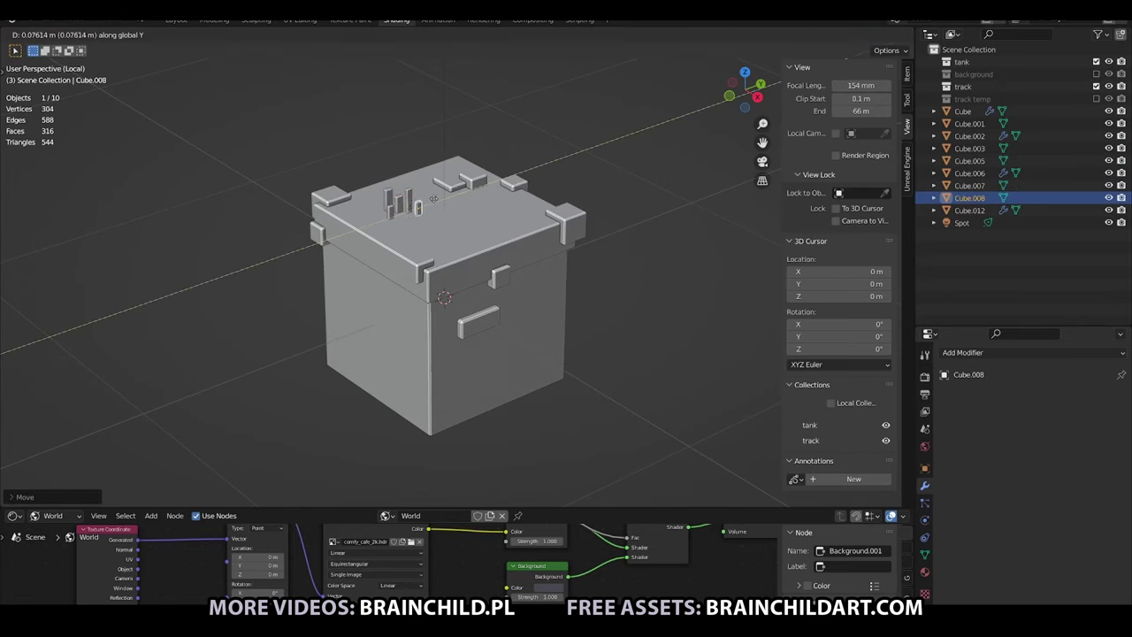
click(434, 198)
key(shift+d)
right_click(442, 204)
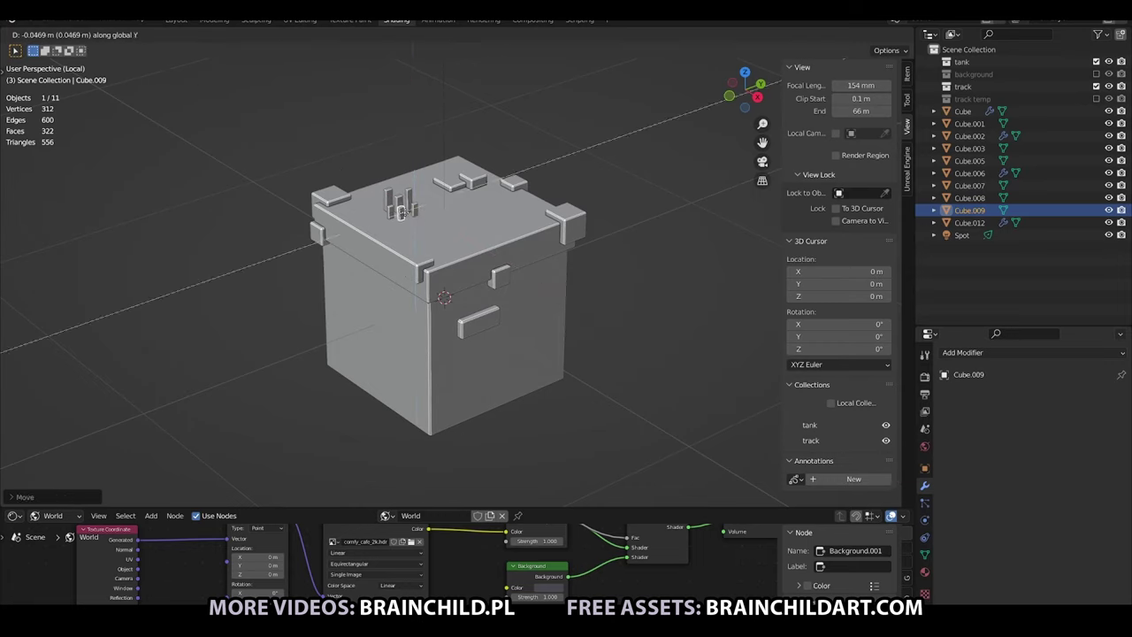
click(414, 205)
key(r)
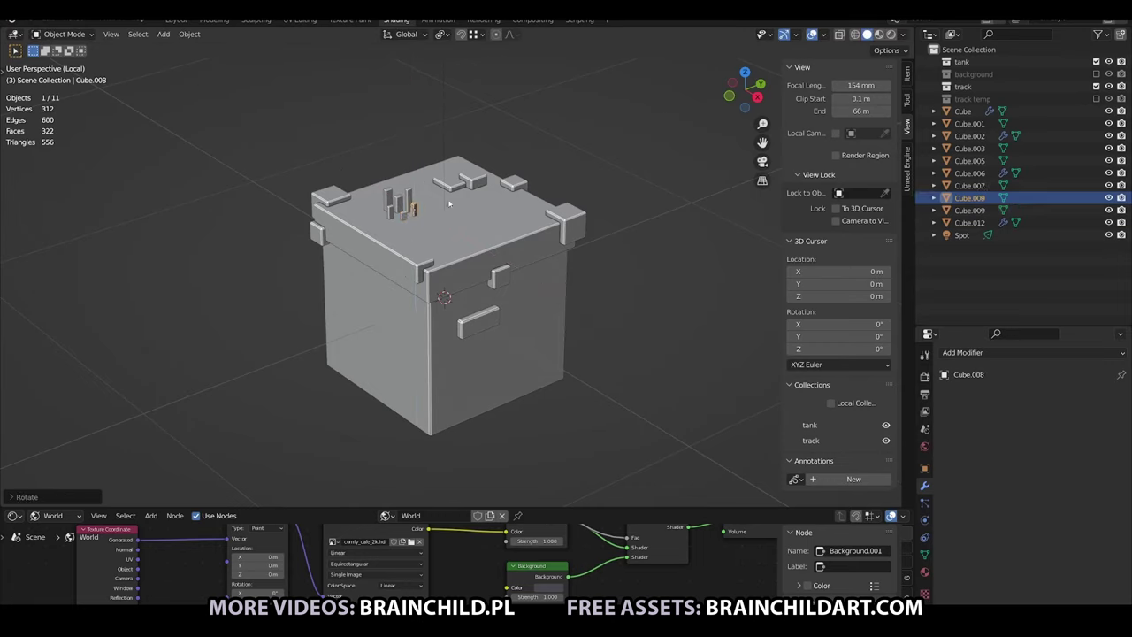
right_click(394, 203)
click(414, 202)
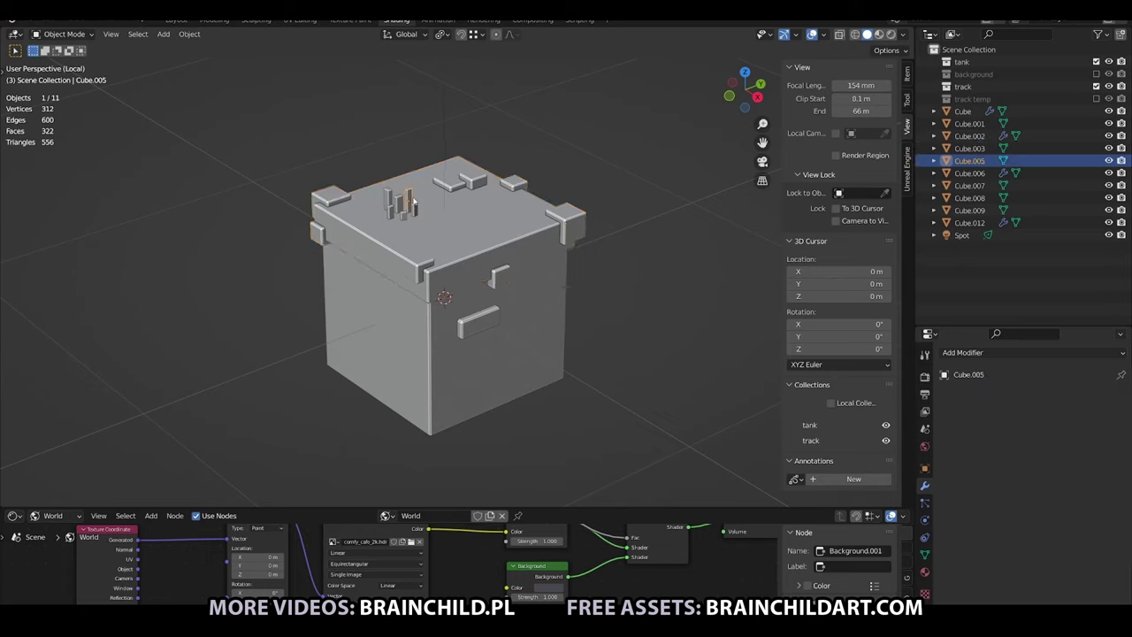
click(410, 175)
click(407, 203)
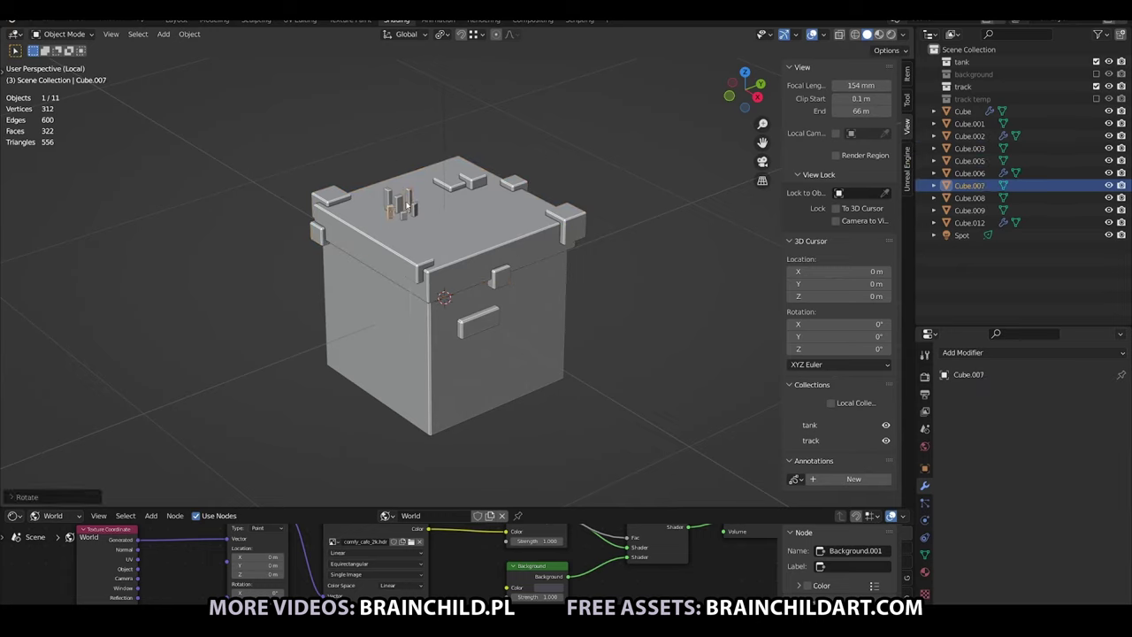
Select all six bars and join them into one object.
click(413, 208)
shift+click(414, 208)
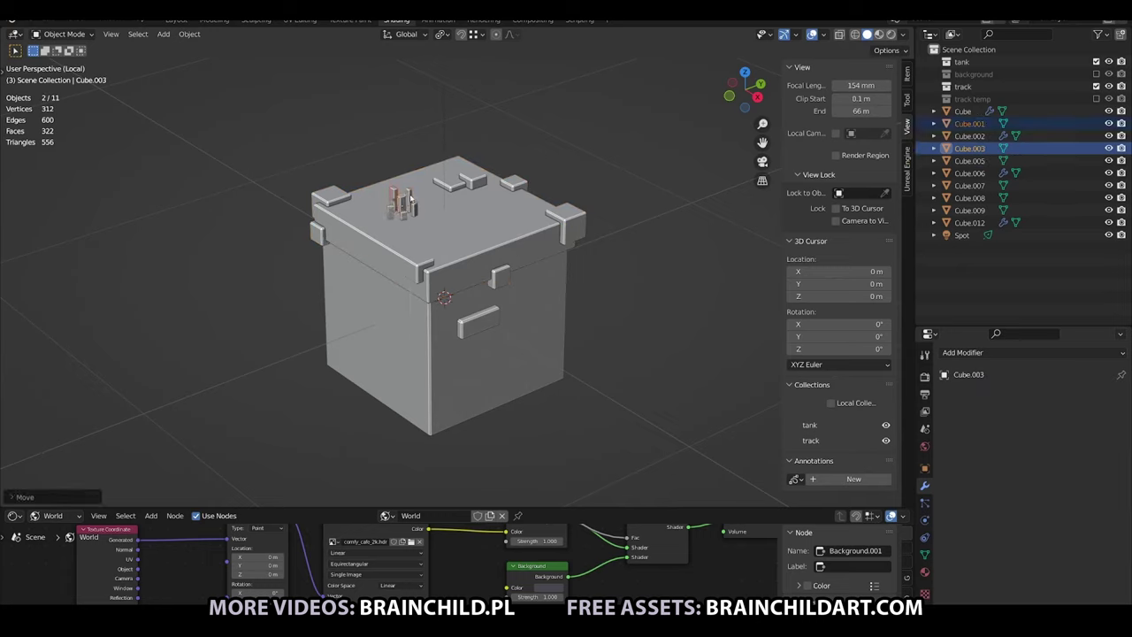
shift+click(416, 207)
shift+click(409, 205)
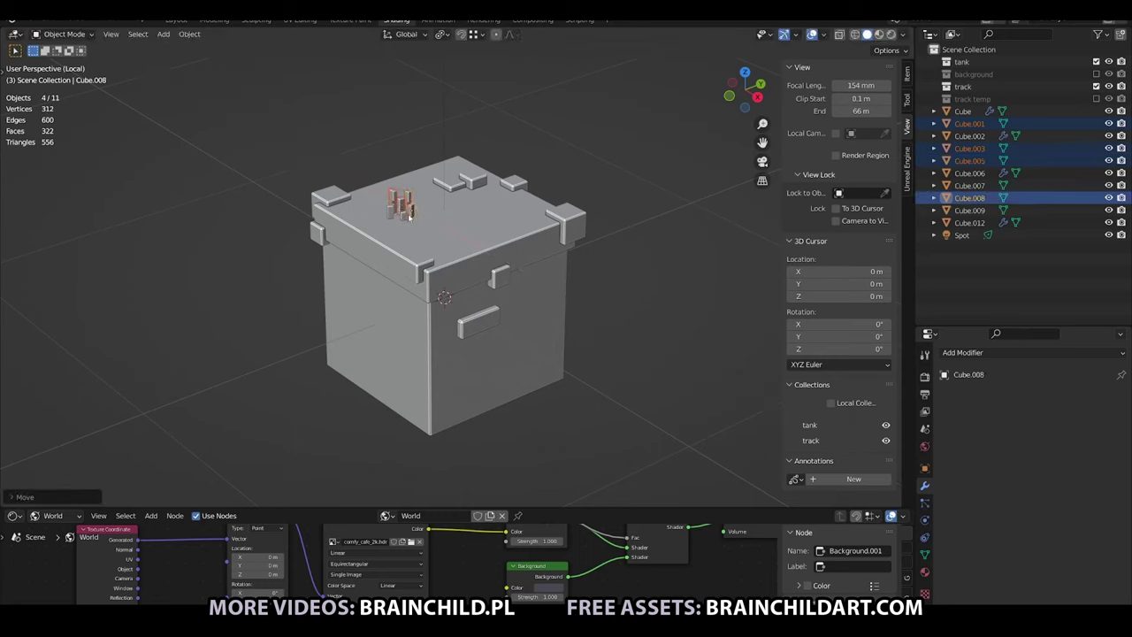
shift+click(403, 203)
shift+click(399, 201)
key(ctrl+j)
Move the joined bars along X off the crate.
key(g)
key(x)
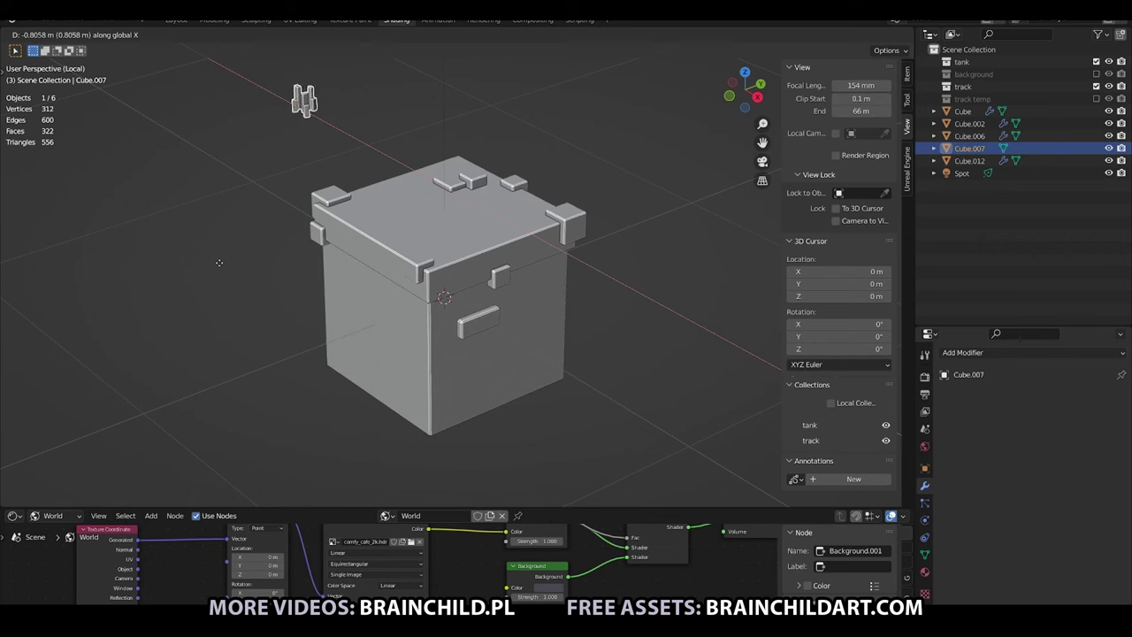
click(463, 213)
Colour the lid green and set a base colour on the crate body.
click(463, 212)
click(925, 571)
click(963, 447)
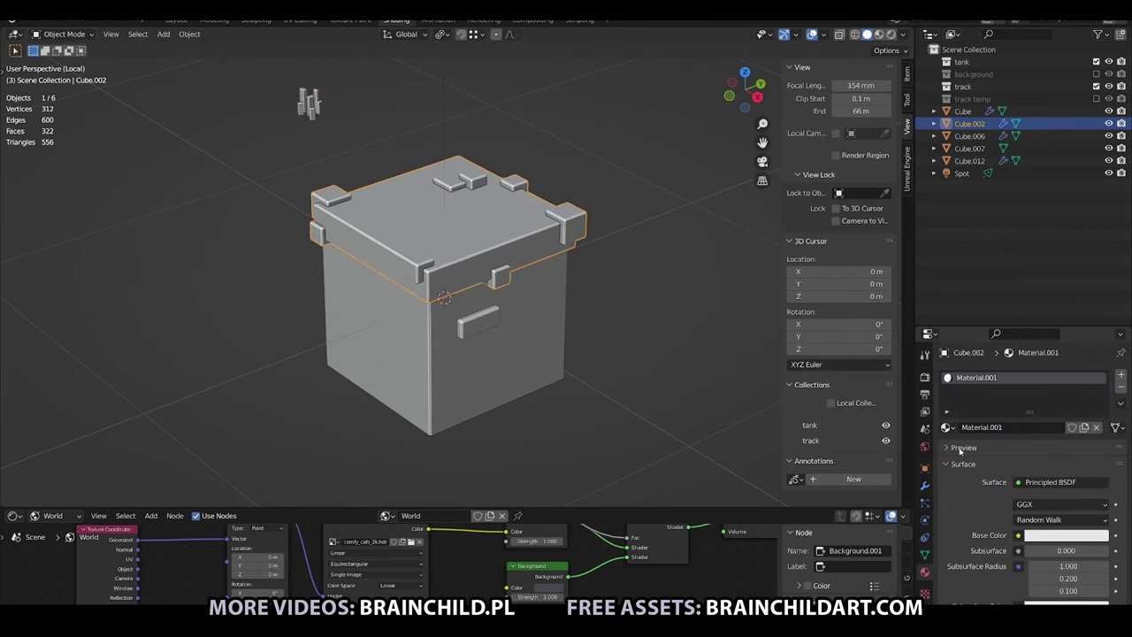
click(1065, 534)
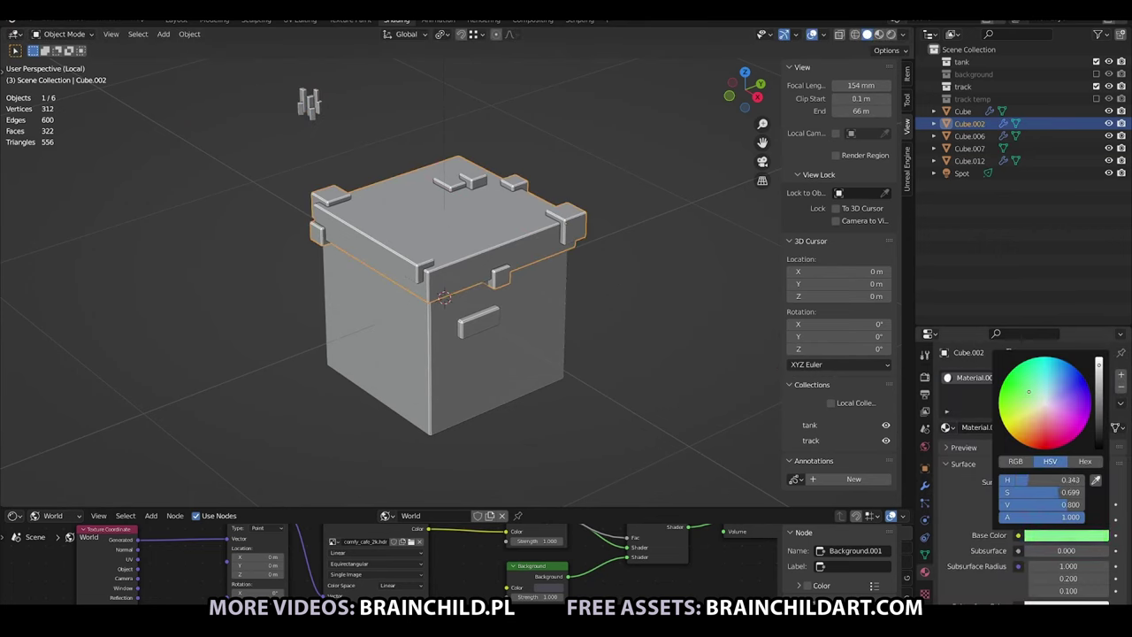
click(962, 110)
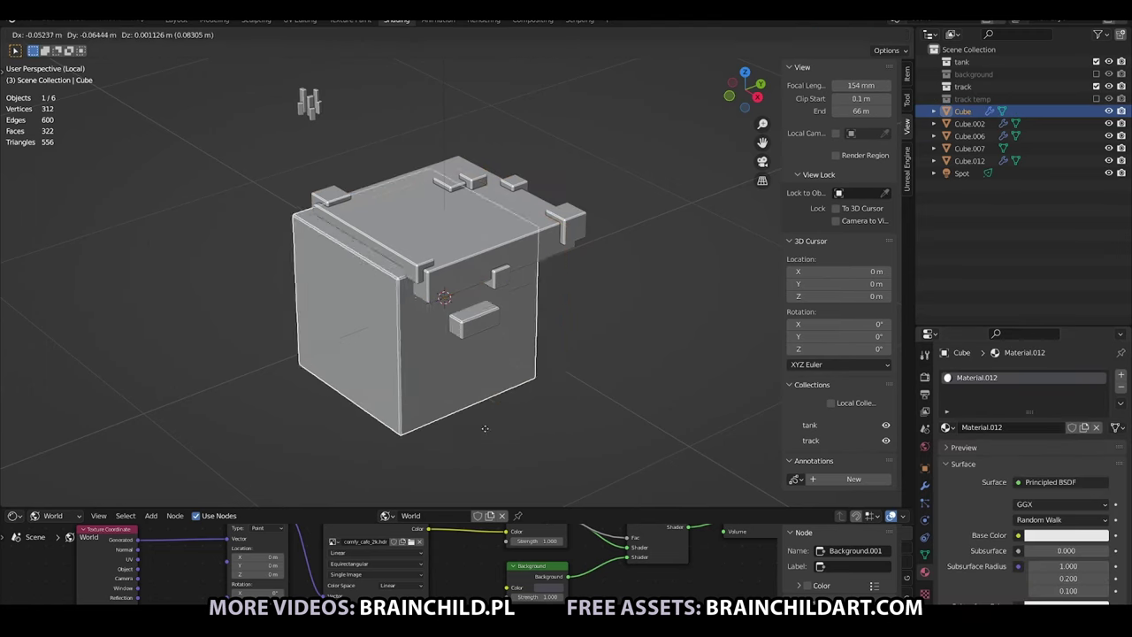
click(1066, 535)
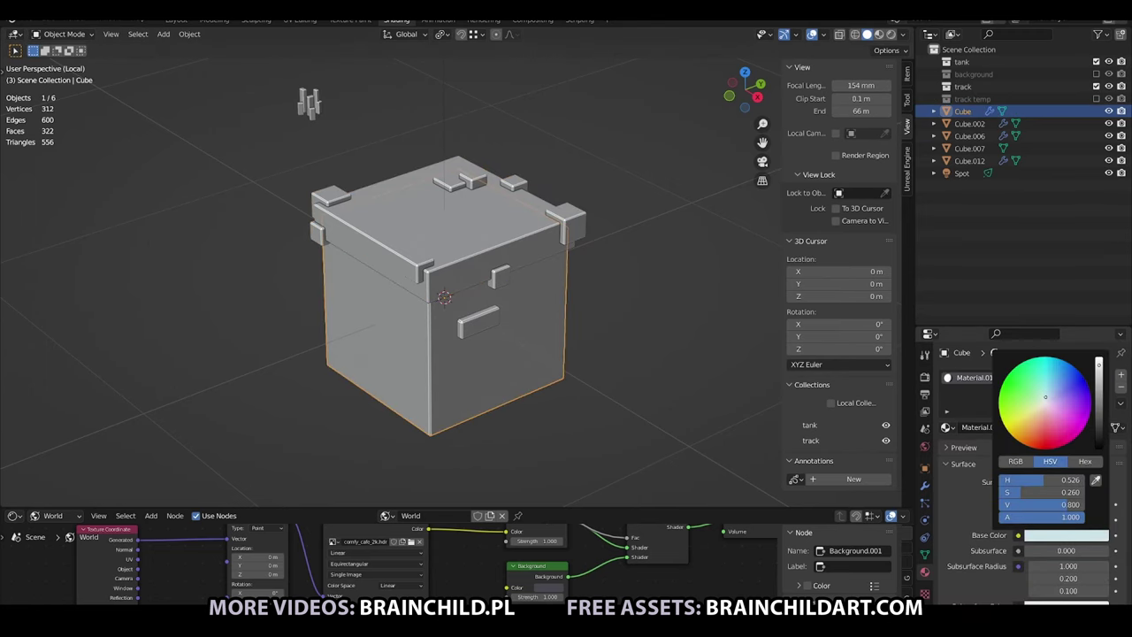
Assign the blue material to the front handle.
click(478, 323)
click(485, 320)
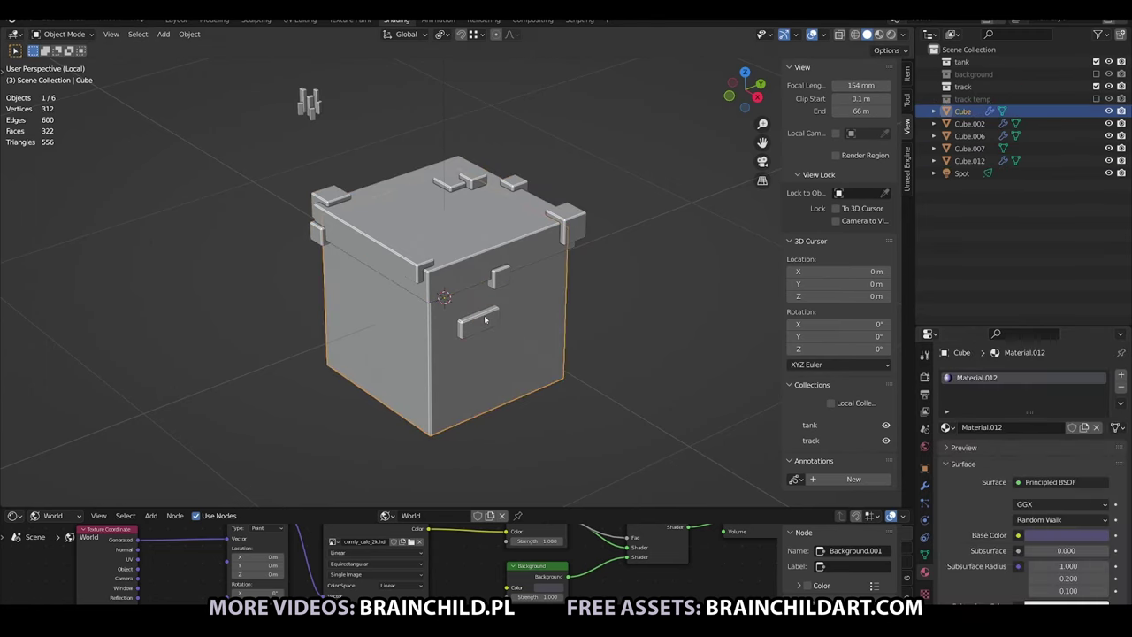
shift+middle_drag(547, 386, 561, 386)
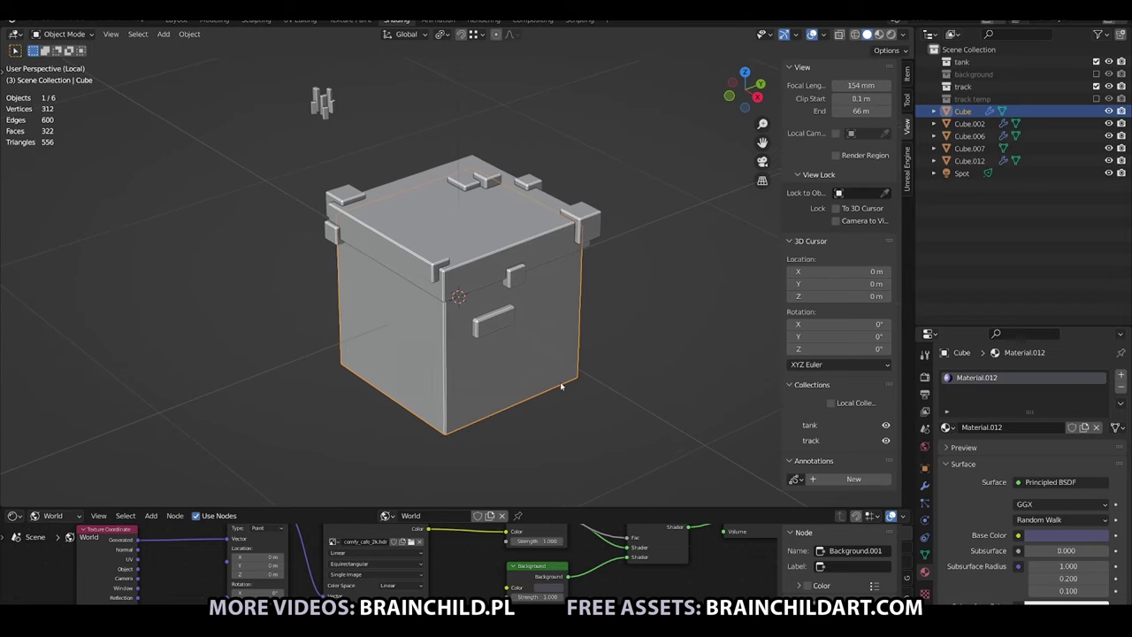
click(492, 320)
click(948, 427)
click(962, 461)
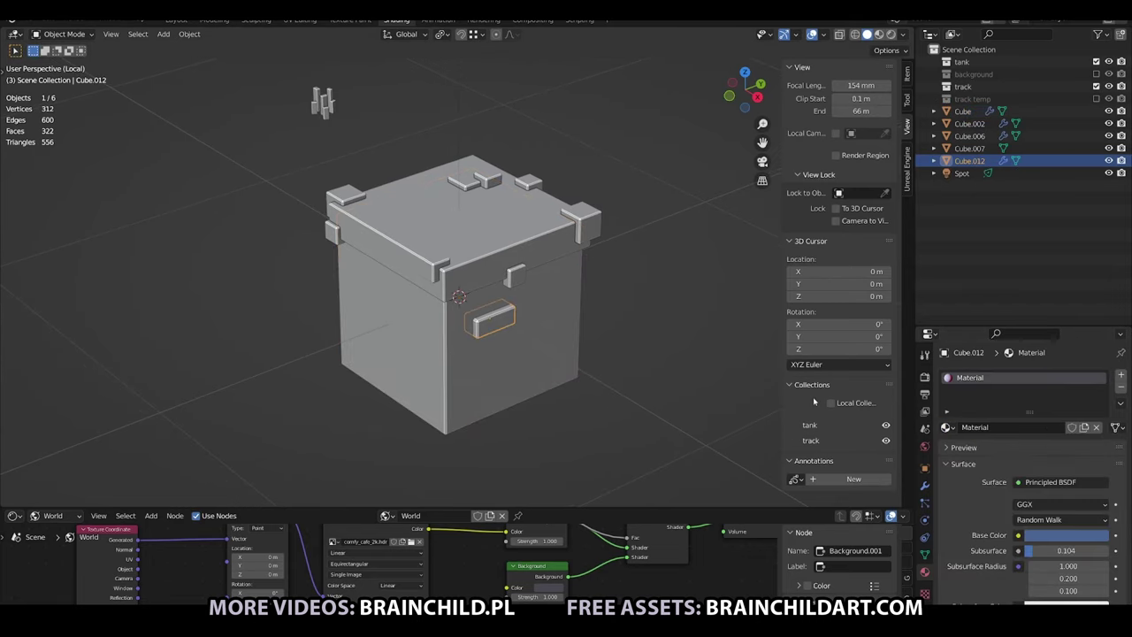
Give the body its own material copy coloured reddish-brown, then view in Material Preview.
click(948, 428)
click(999, 519)
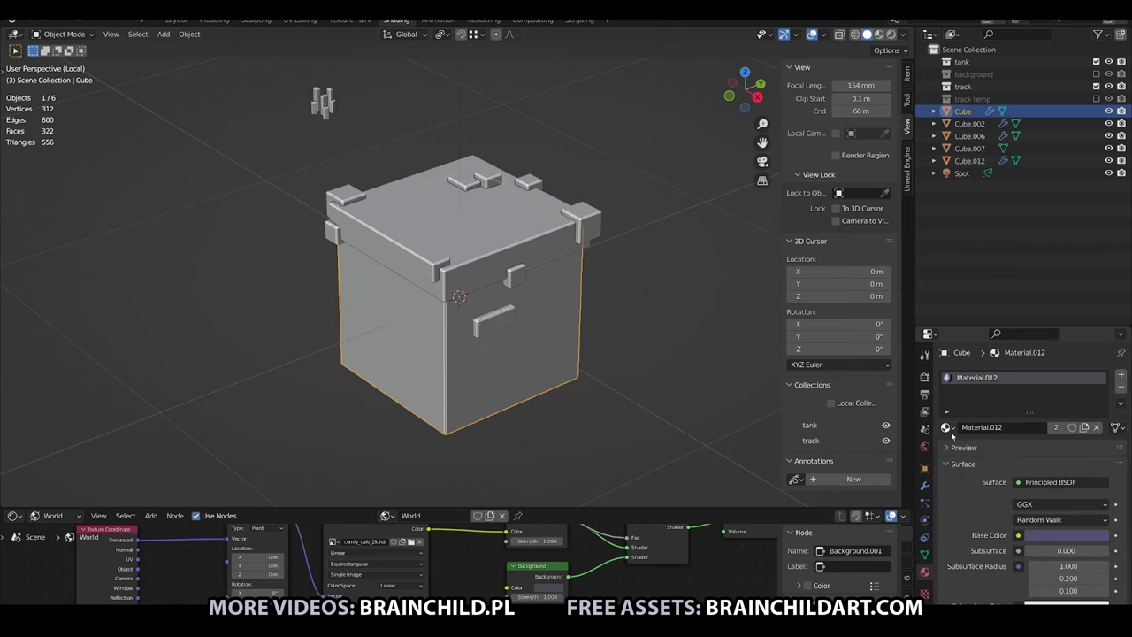
click(1085, 427)
click(1062, 535)
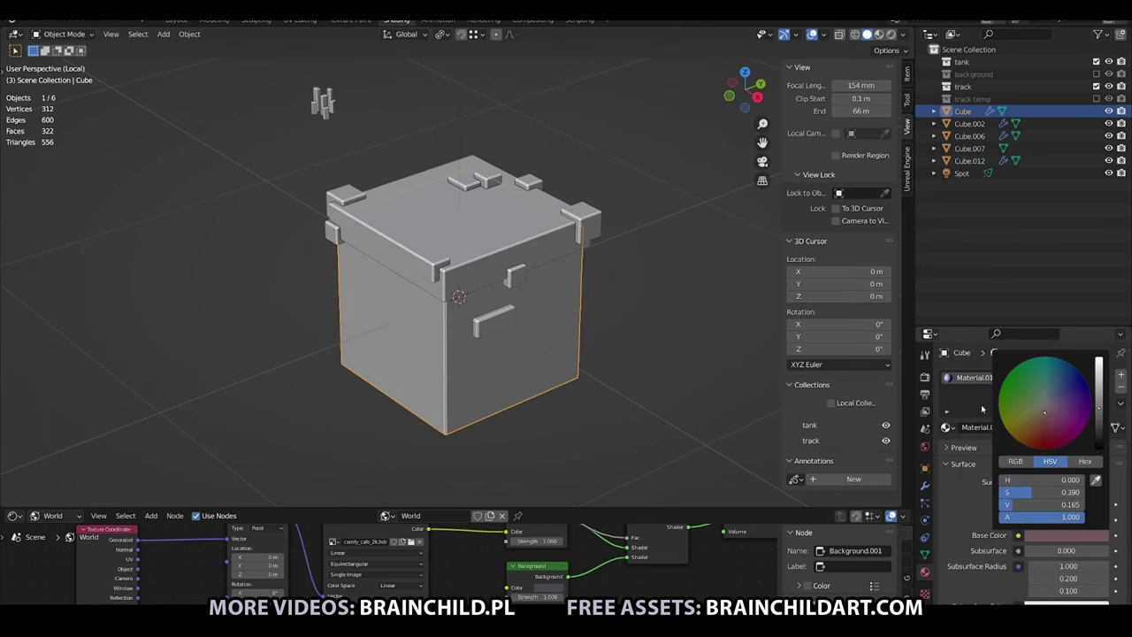
click(879, 33)
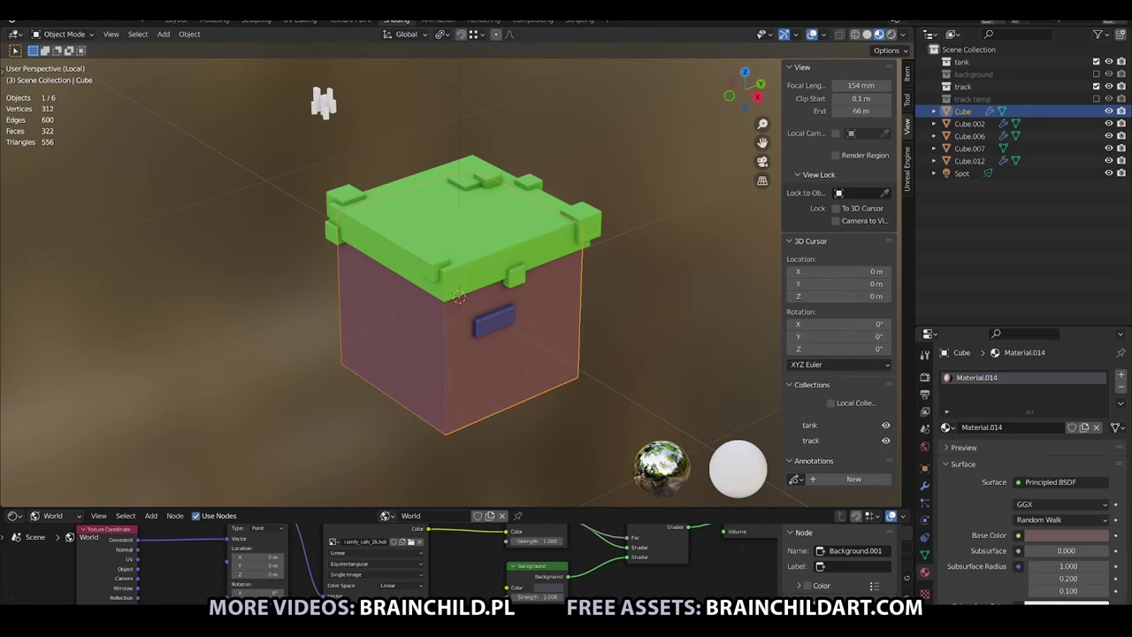
In Rendered shading, brighten the green lid's Base Color.
click(491, 261)
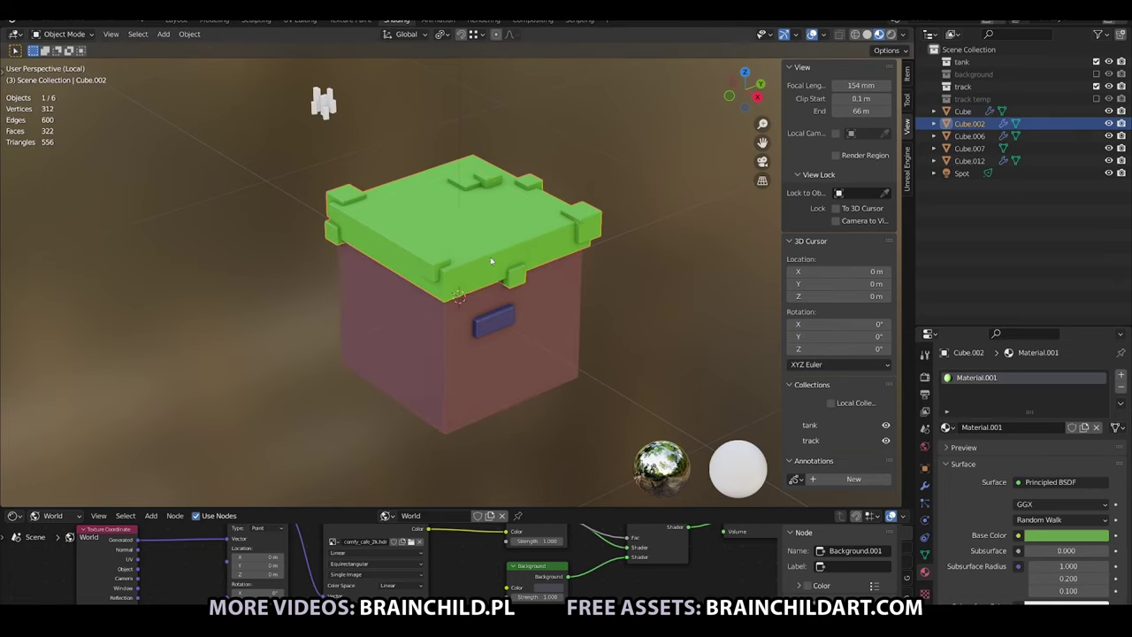
click(890, 35)
click(1066, 535)
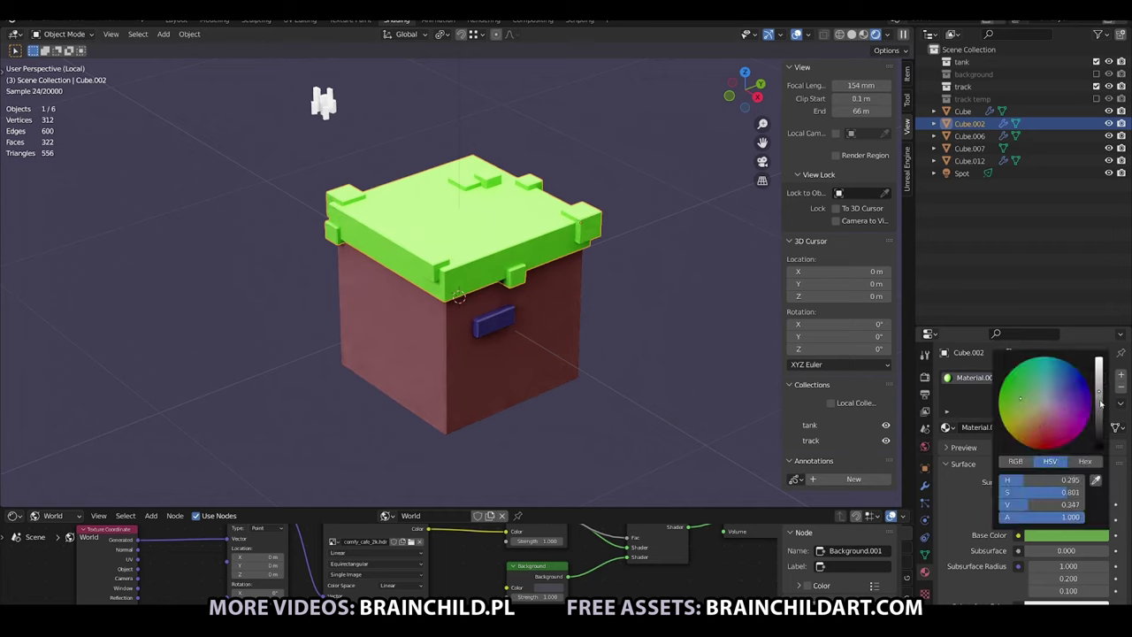
click(1024, 406)
click(374, 172)
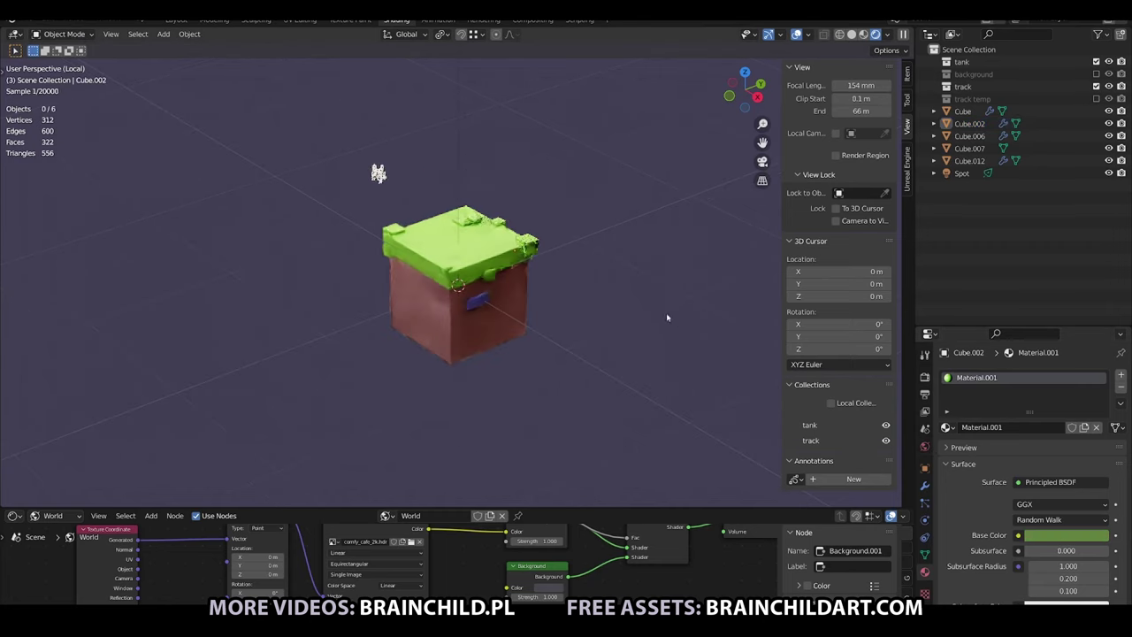
Duplicate the blue handle below the lid along Y, plus a slightly smaller copy lower down.
click(407, 336)
click(492, 320)
key(shift+d)
right_click(522, 349)
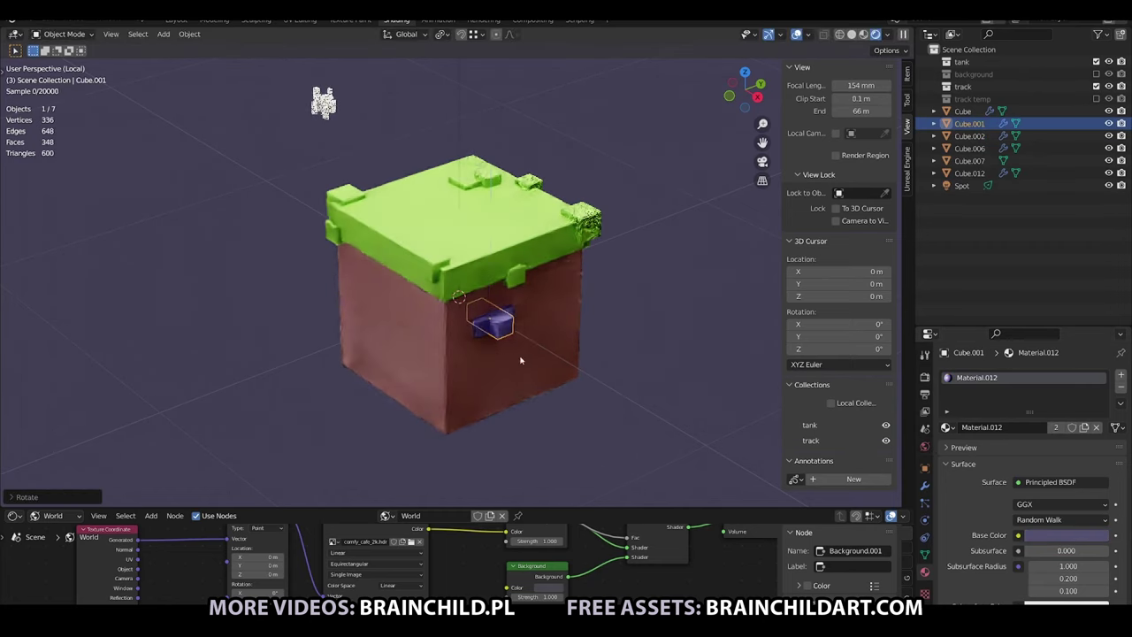
key(g)
key(y)
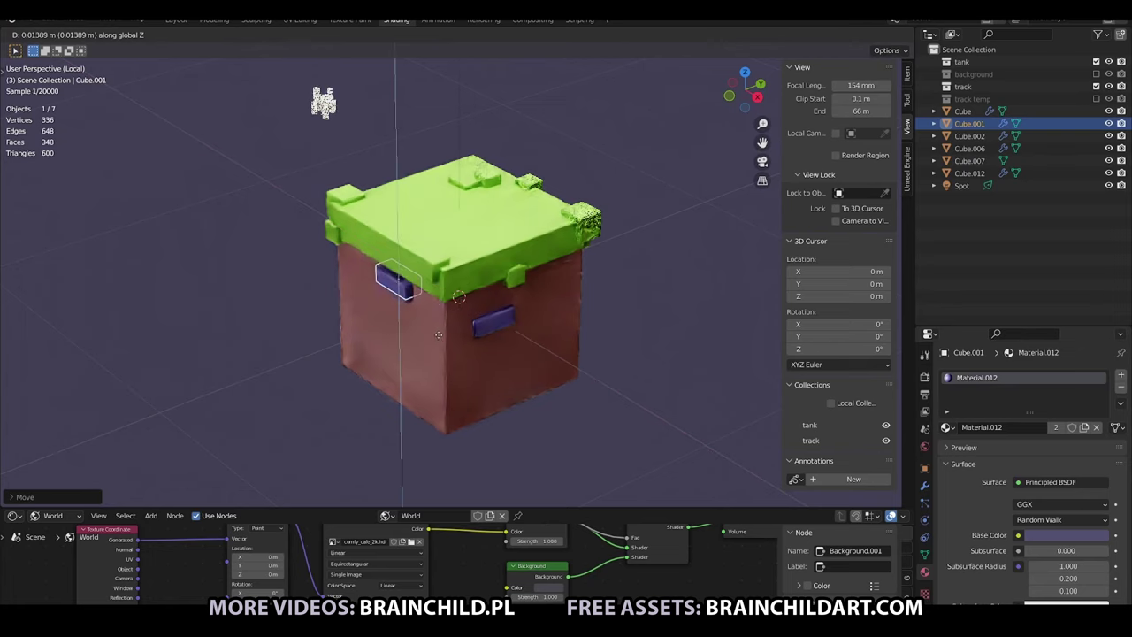
click(418, 319)
key(shift+d)
click(513, 439)
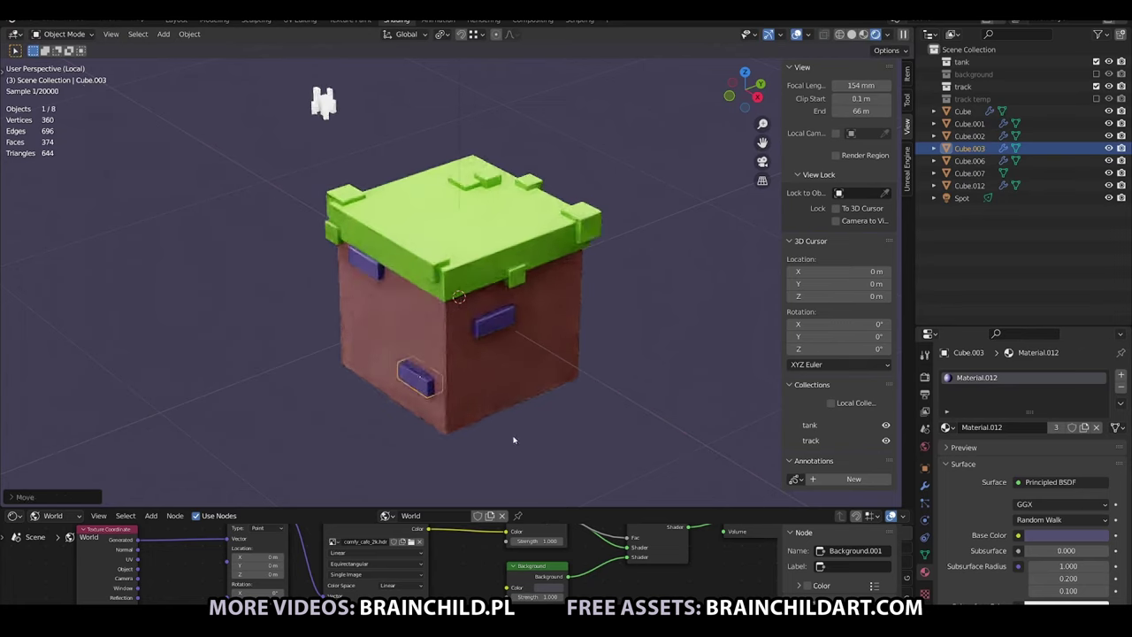
key(s)
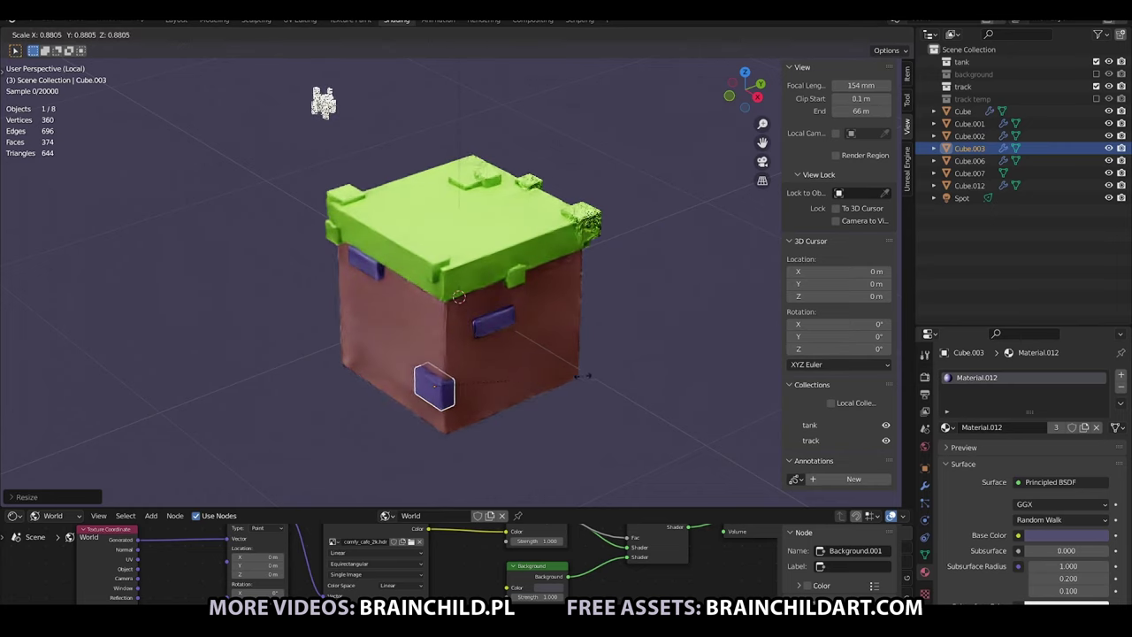
click(584, 376)
Add more handle copies along Y onto the crate's right side.
key(shift+d)
key(y)
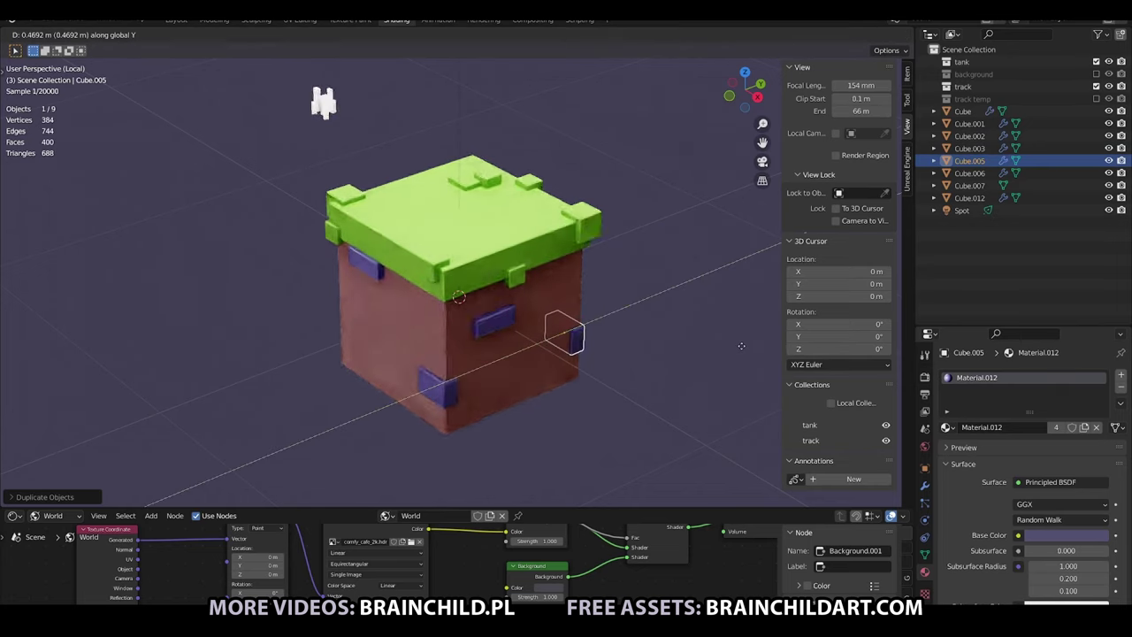
click(741, 346)
key(shift+d)
click(593, 336)
key(g)
click(599, 293)
mouse_move(598, 293)
middle_down()
mouse_move(444, 309)
mouse_move(467, 278)
mouse_move(496, 354)
middle_up()
Add a lowered, rotated handle copy and another on the front face, then deselect all.
key(shift+d)
key(z)
click(477, 305)
key(r)
click(486, 377)
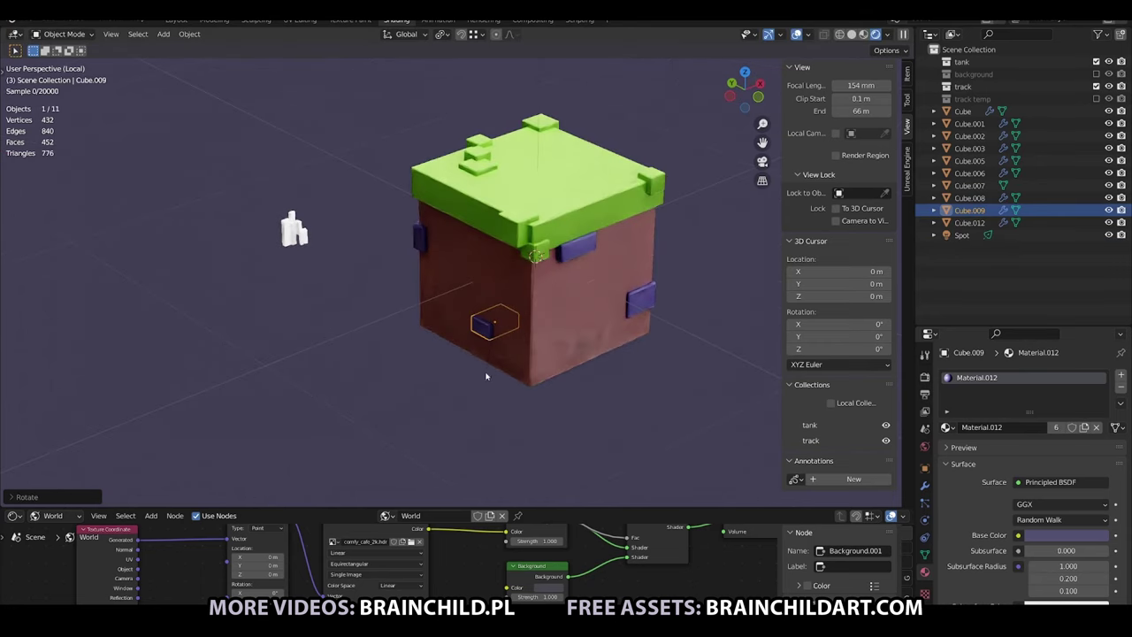
key(shift+d)
click(607, 353)
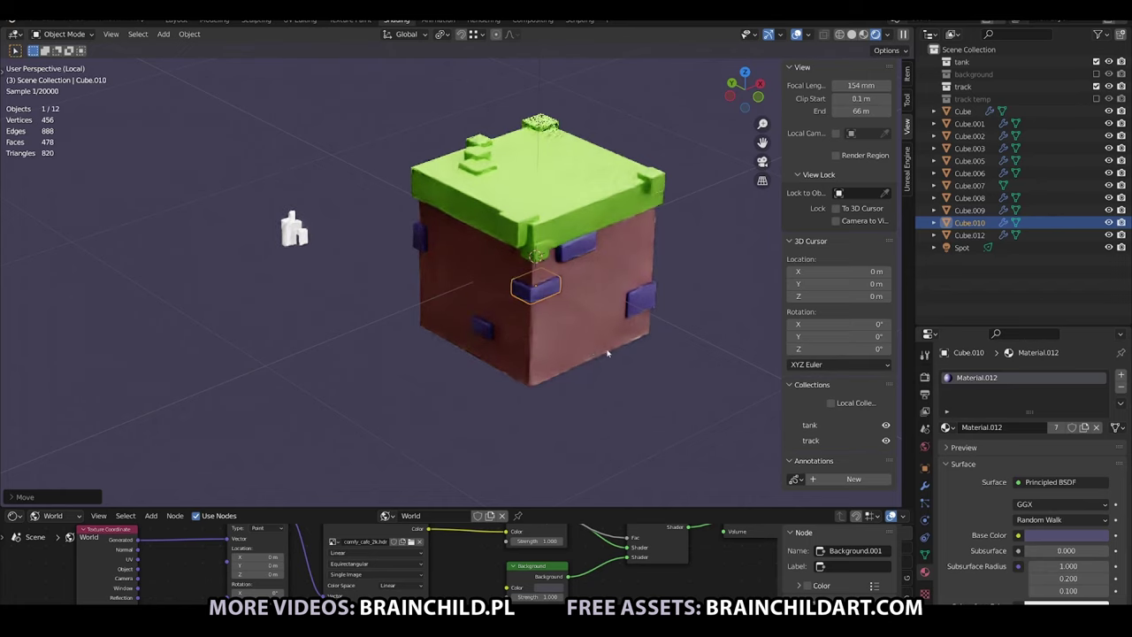
middle_drag(607, 353, 492, 328)
scroll(493, 328, down, 2)
key(alt+a)
scroll(518, 352, up, 4)
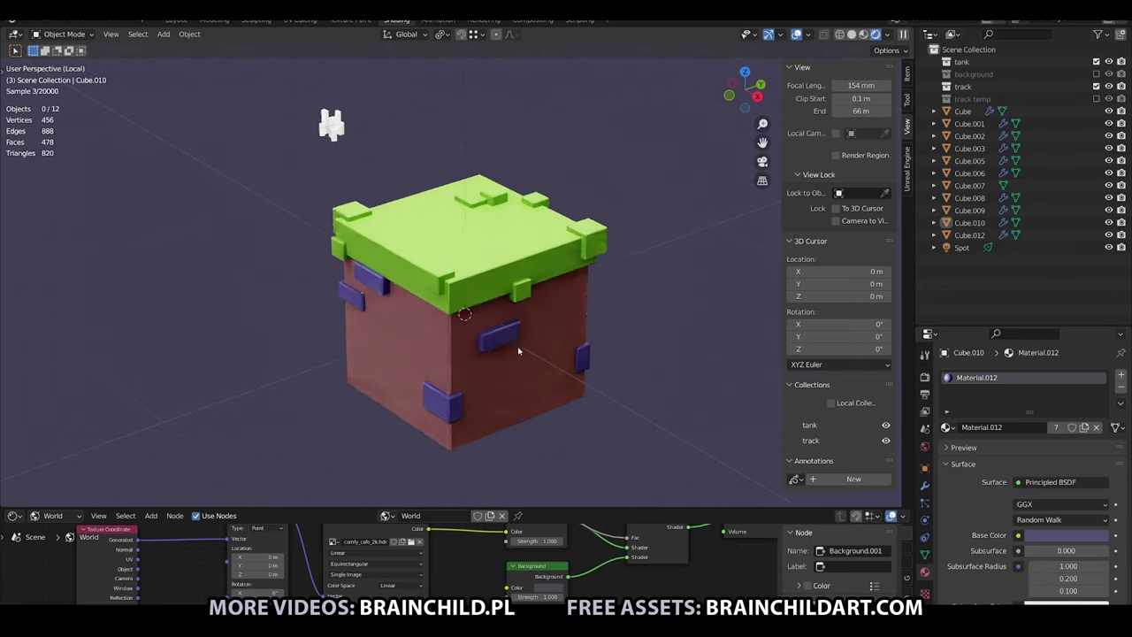
scroll(519, 345, down, 2)
Join the lid, handles and crate body into a single crate object with Ctrl+J.
shift+click(438, 352)
shift+click(525, 317)
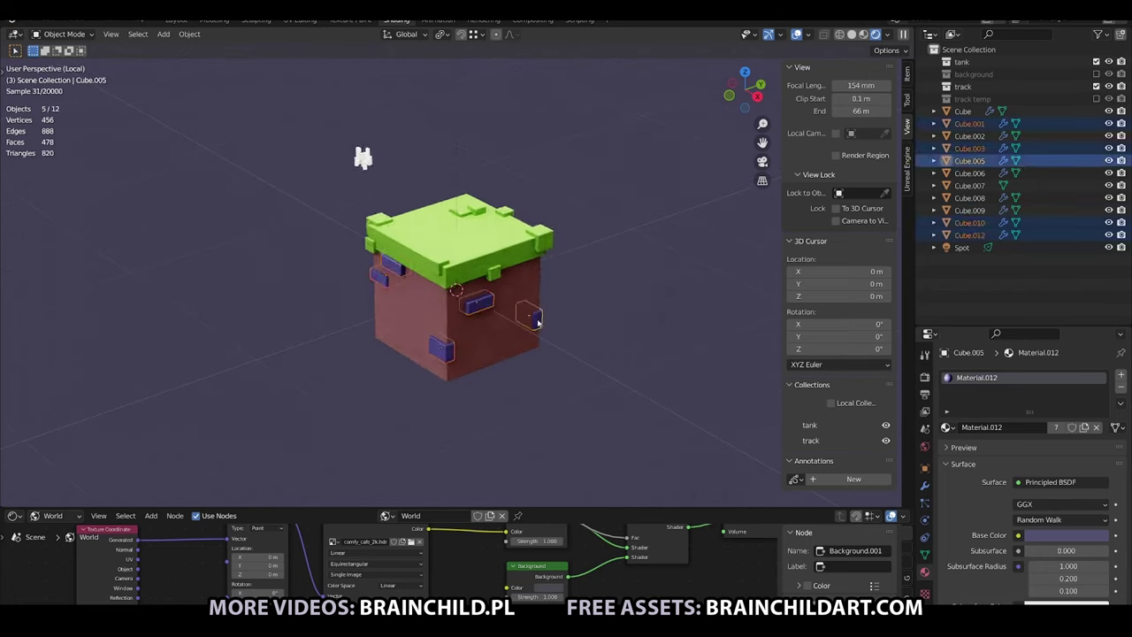
mouse_move(526, 317)
middle_down()
mouse_move(410, 256)
mouse_move(675, 257)
mouse_move(536, 334)
middle_up()
shift+click(430, 255)
shift+click(430, 255)
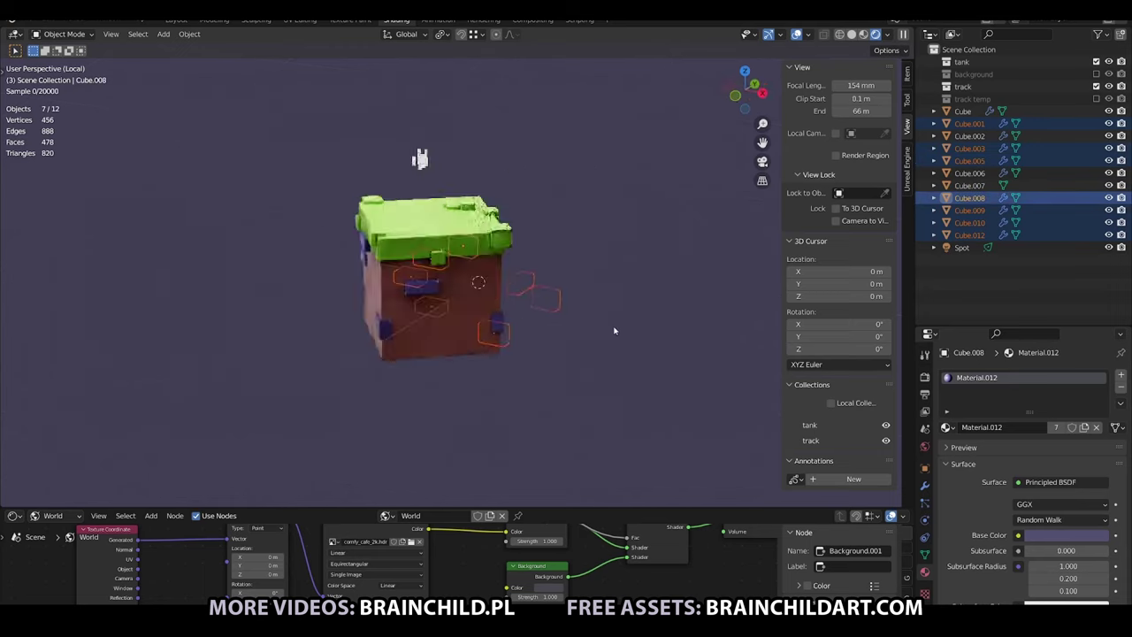
key(ctrl+j)
shift+click(536, 334)
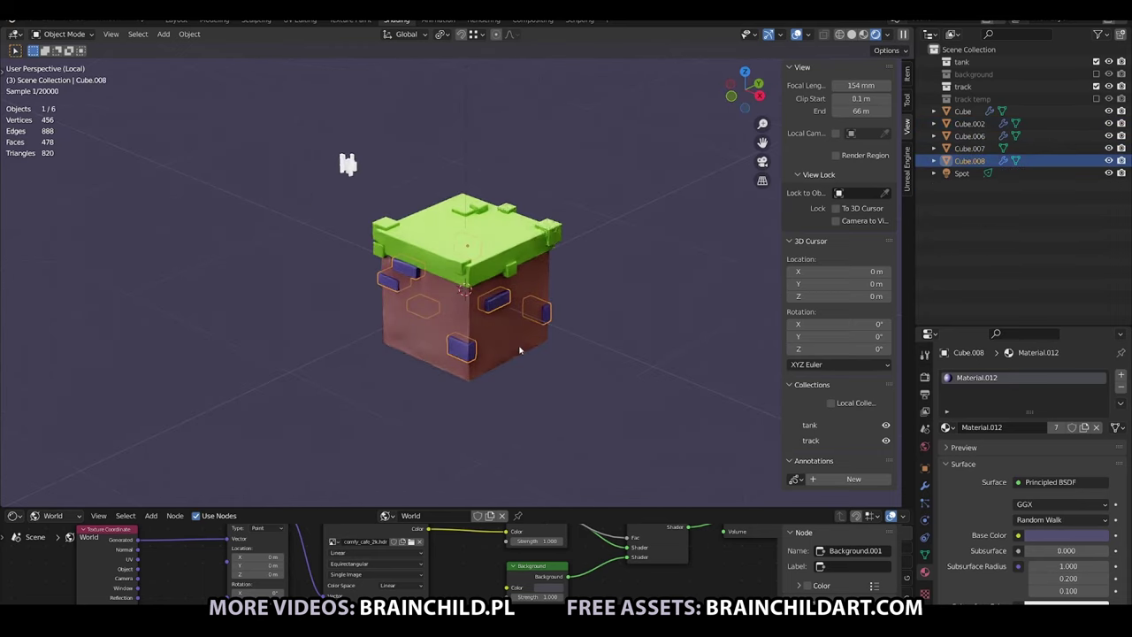
key(ctrl+j)
scroll(536, 333, up, 2)
middle_drag(536, 334, 510, 334)
shift+click(509, 335)
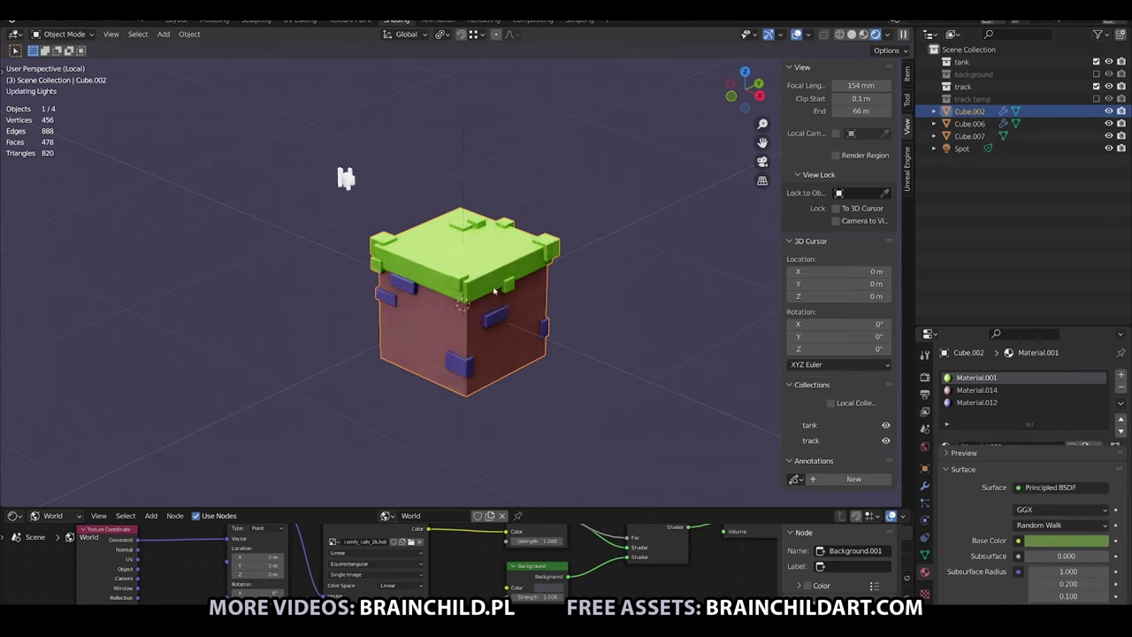
key(ctrl+j)
scroll(531, 323, down, 3)
Duplicate the crate, reset the copy's origin, and butt it against the first along X.
key(shift+d)
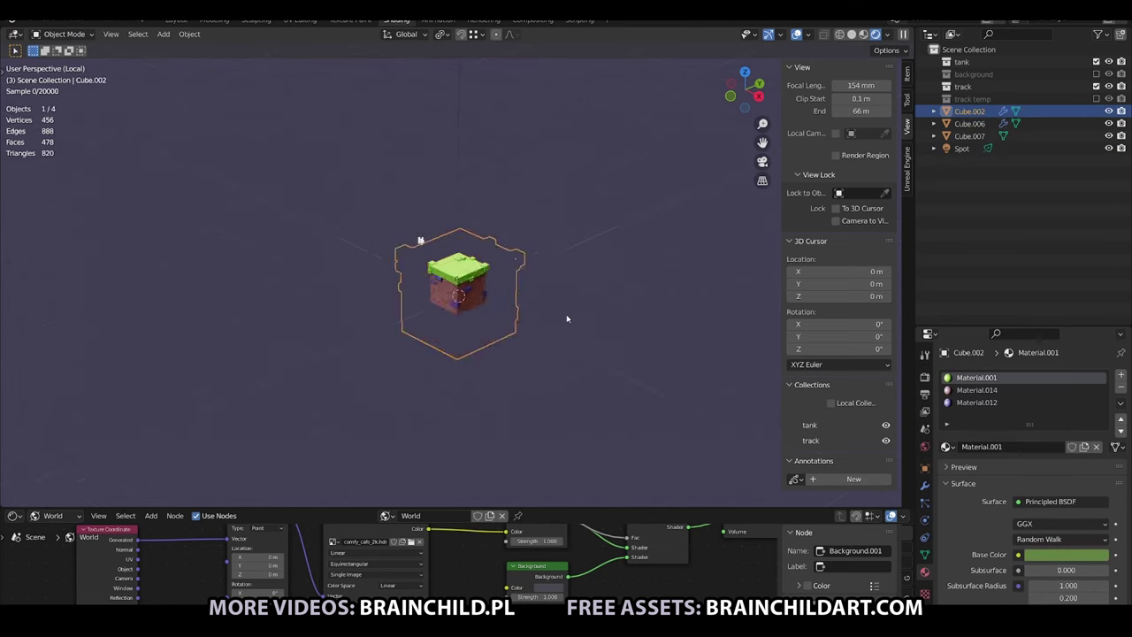
scroll(566, 314, up, 3)
click(722, 365)
key(g)
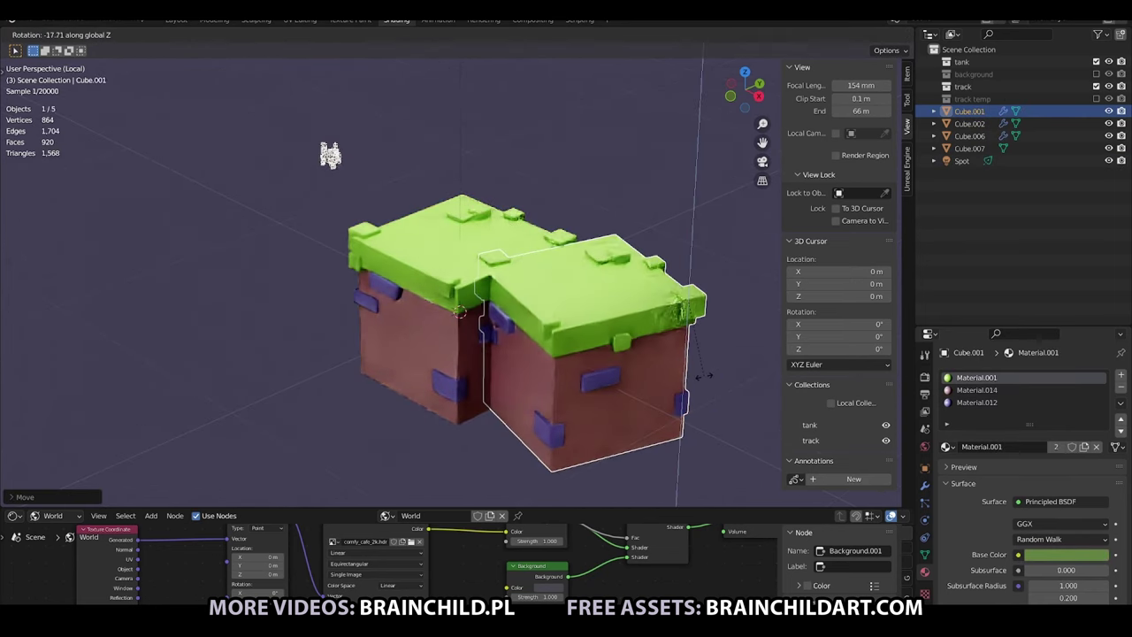
click(611, 349)
right_click(610, 349)
click(619, 354)
key(g)
key(x)
click(619, 341)
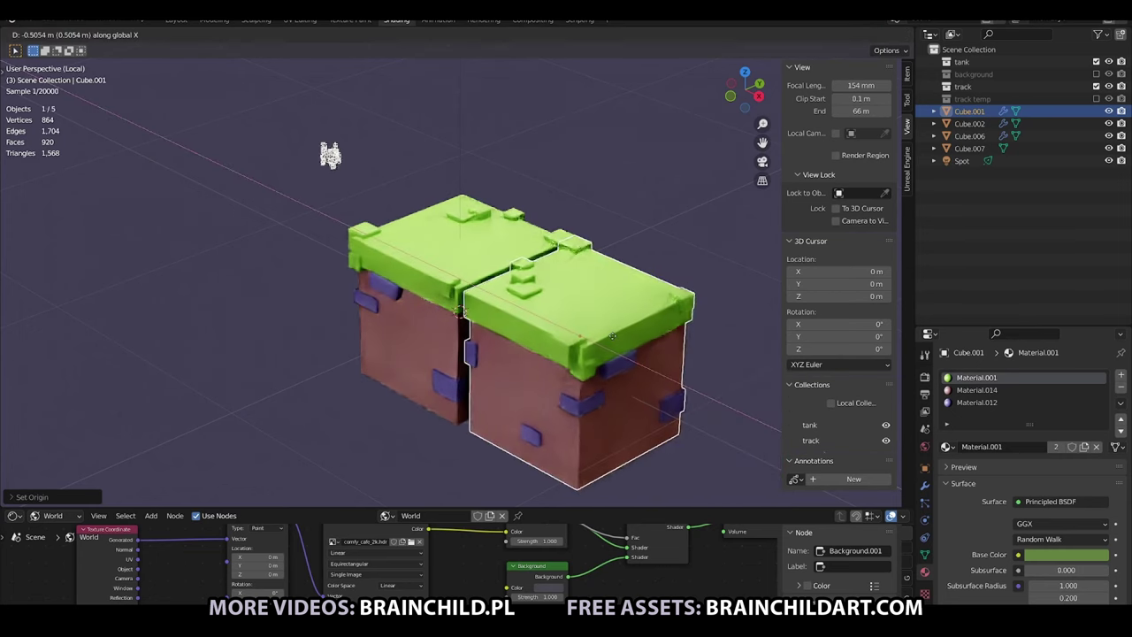
key(shift+d)
right_click(647, 320)
scroll(646, 320, down, 2)
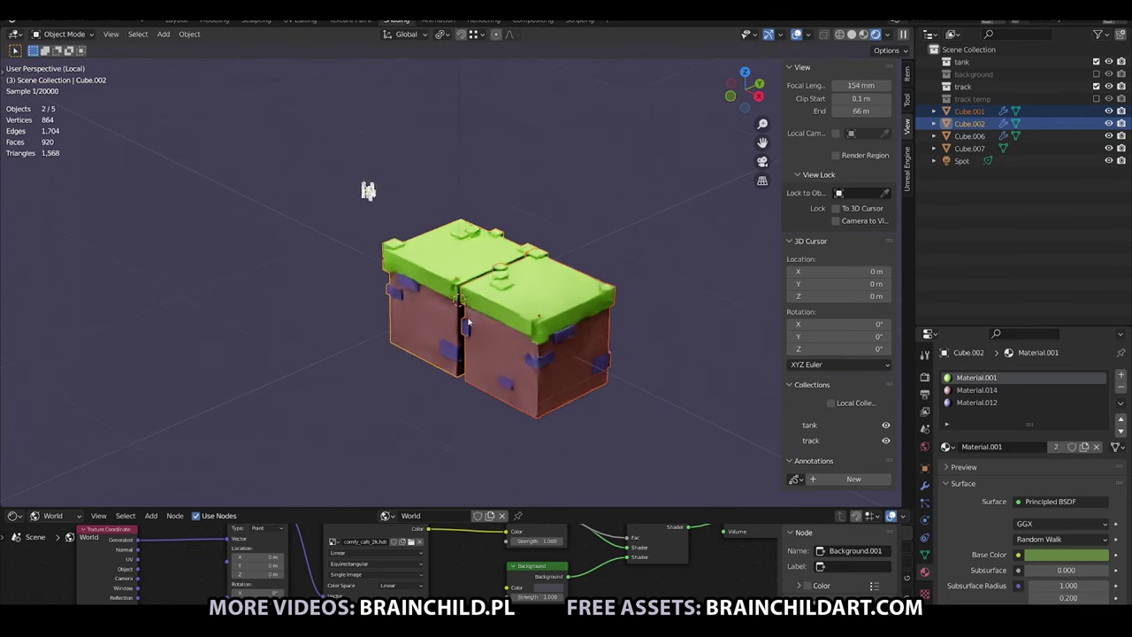
Copy the two-crate row along Y to form a 2x2 block.
shift+click(416, 292)
key(shift+d)
key(y)
click(677, 276)
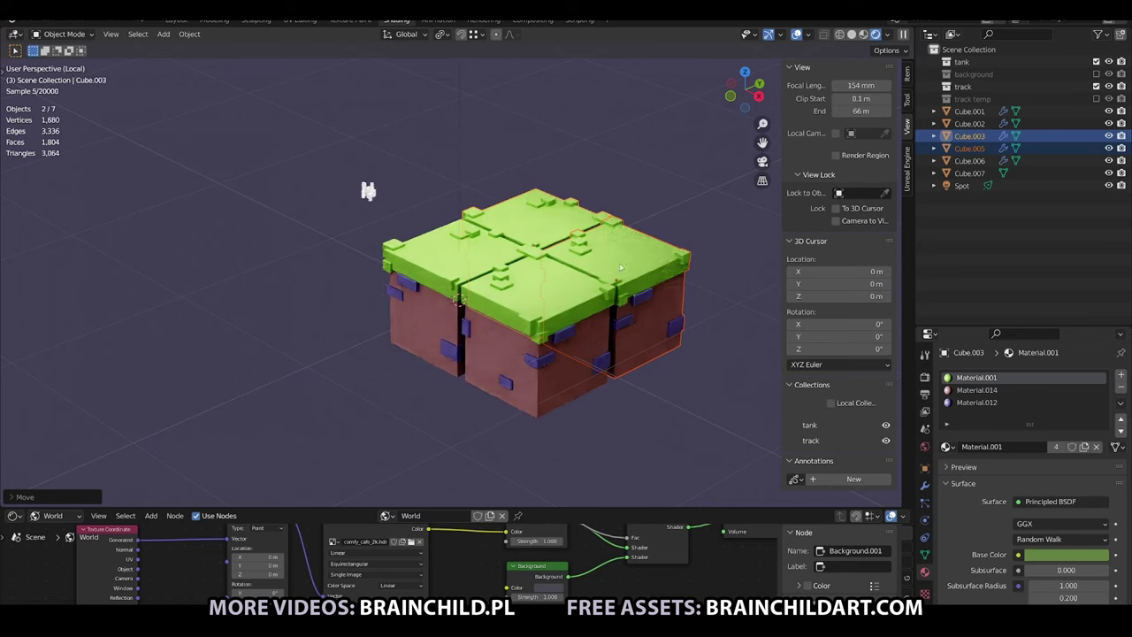
Rotate one block crate around Z and adjust crate heights to sit flush.
click(676, 276)
key(r)
key(z)
click(672, 299)
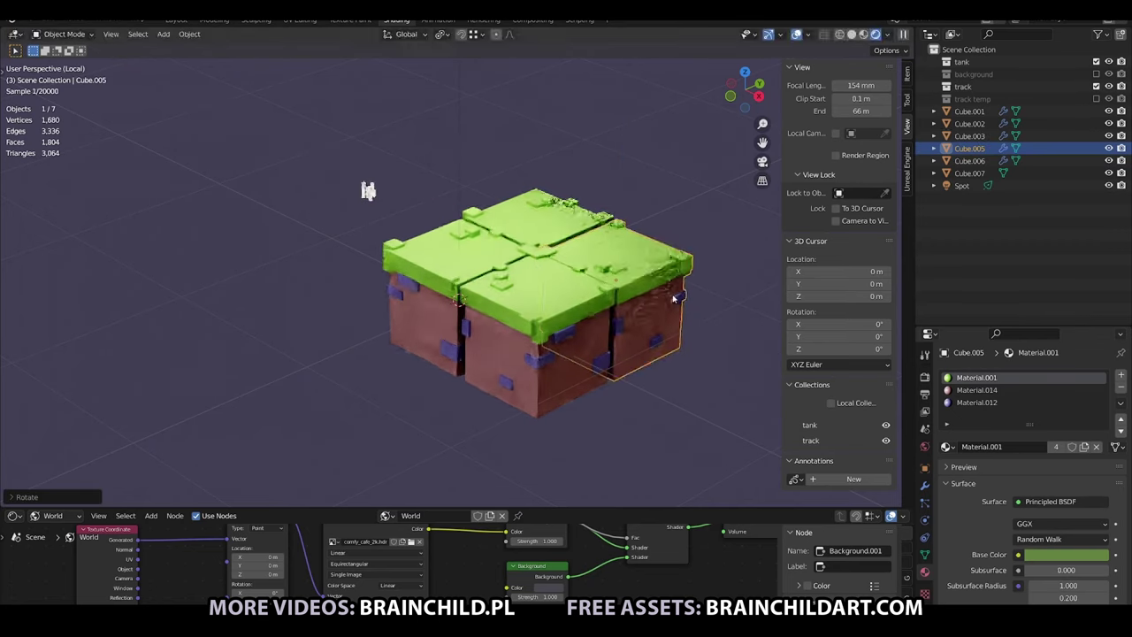
key(g)
key(z)
click(672, 299)
click(969, 123)
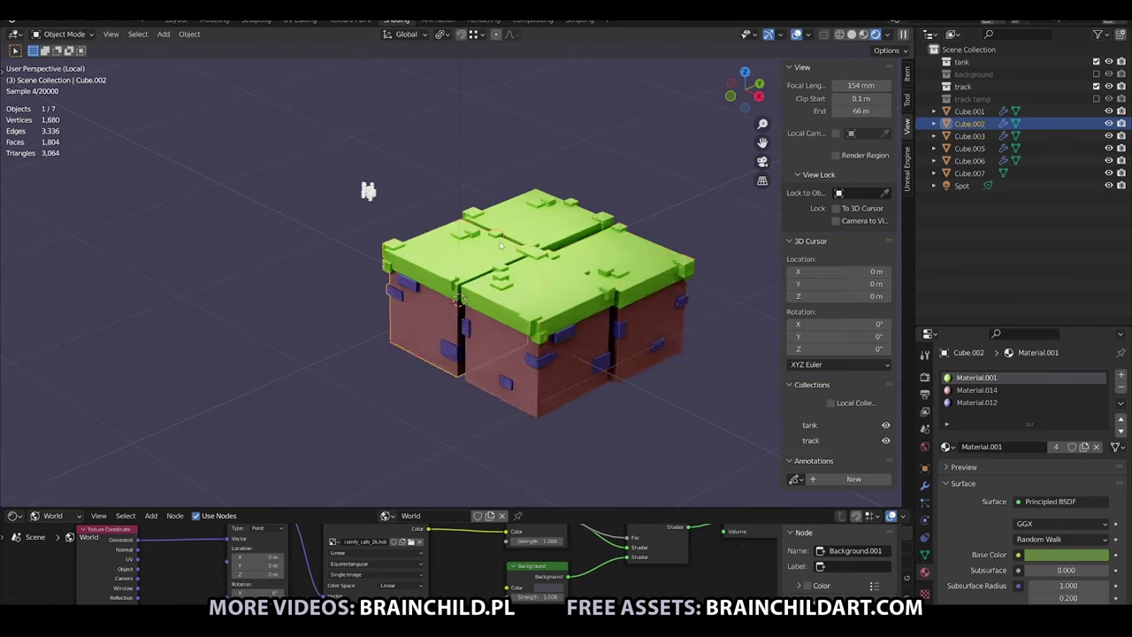
key(g)
key(z)
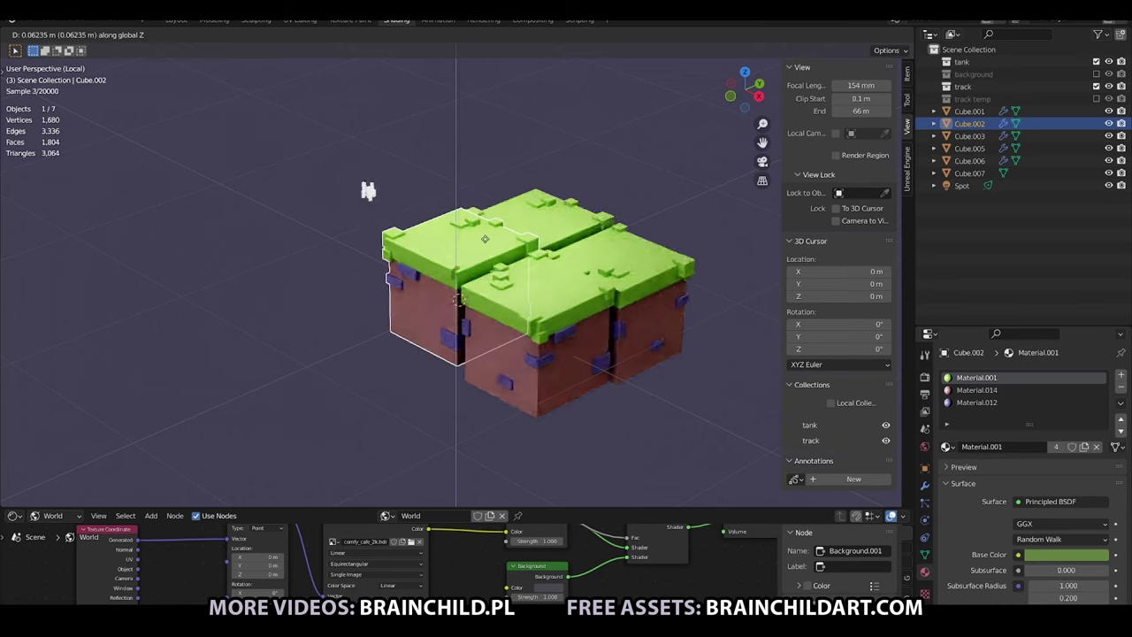
click(492, 261)
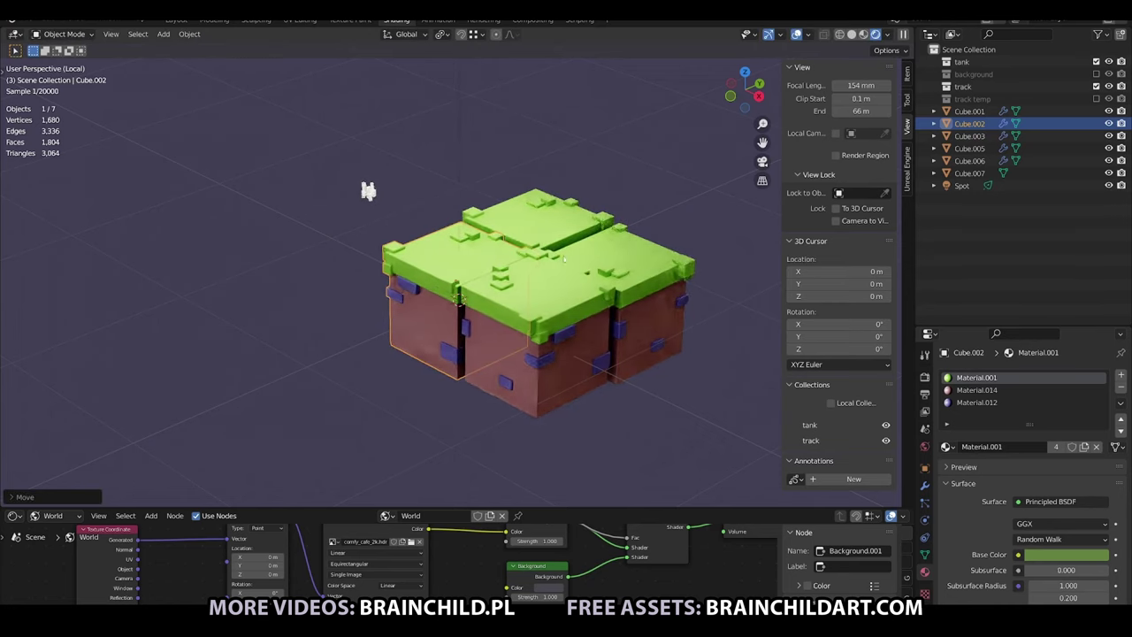
Duplicate the four-crate block along Y and again along X to extend the grid.
shift+click(530, 292)
shift+click(637, 265)
shift+click(540, 212)
key(shift+d)
key(y)
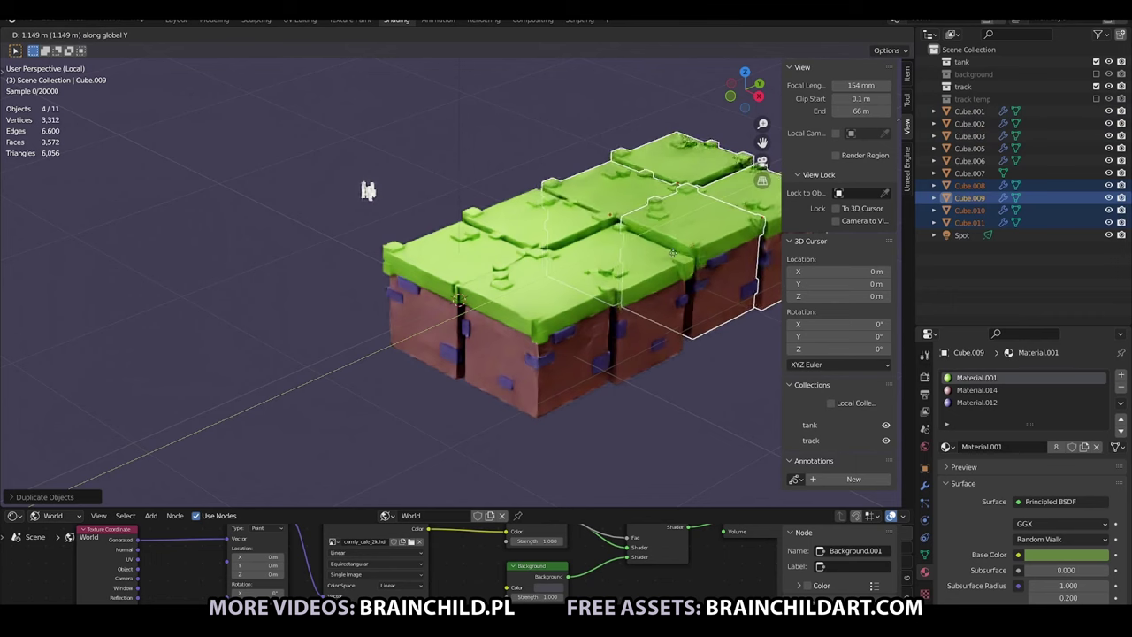
scroll(366, 189, down, 3)
middle_drag(397, 215, 344, 245)
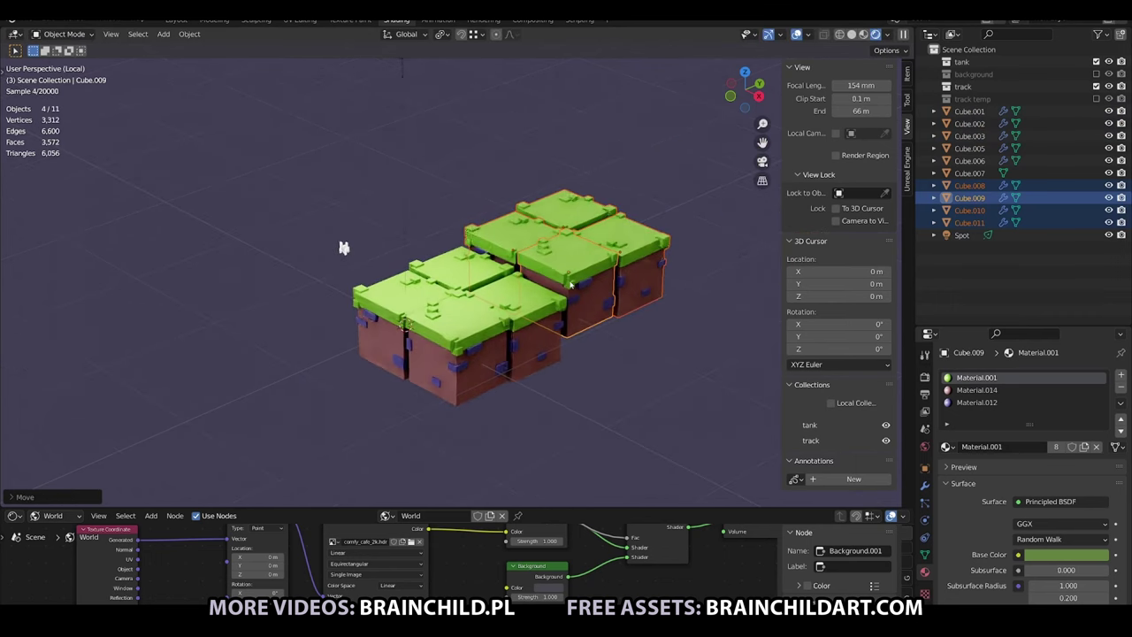
scroll(344, 245, up, 2)
key(shift+d)
key(x)
click(707, 336)
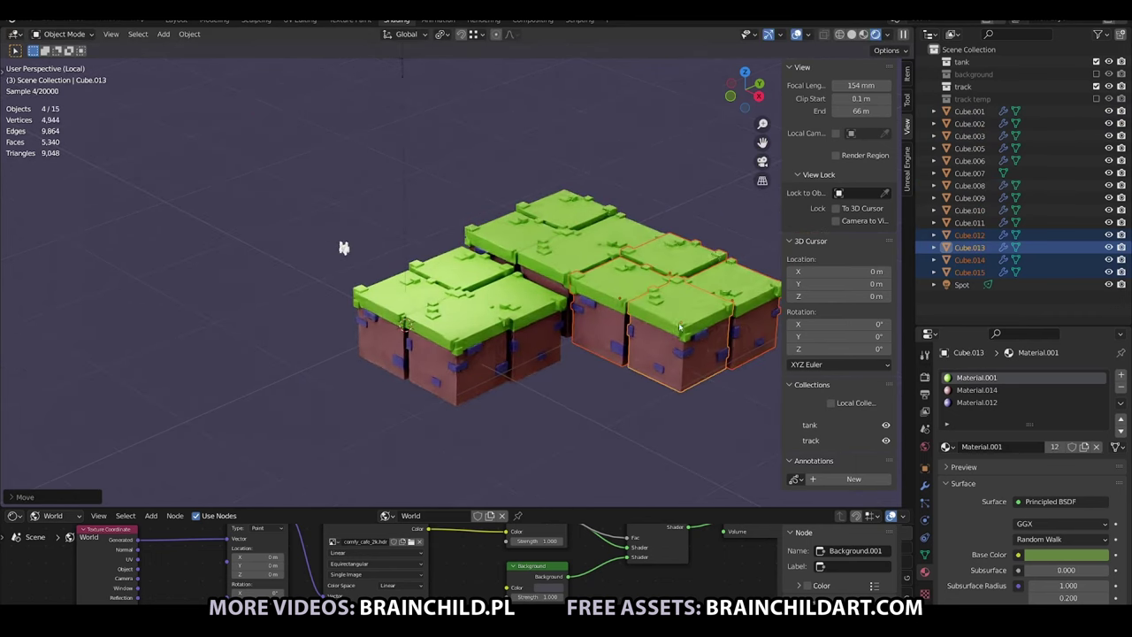
Add single crate copies along X and Y in front of the grid.
click(518, 312)
key(shift+d)
key(x)
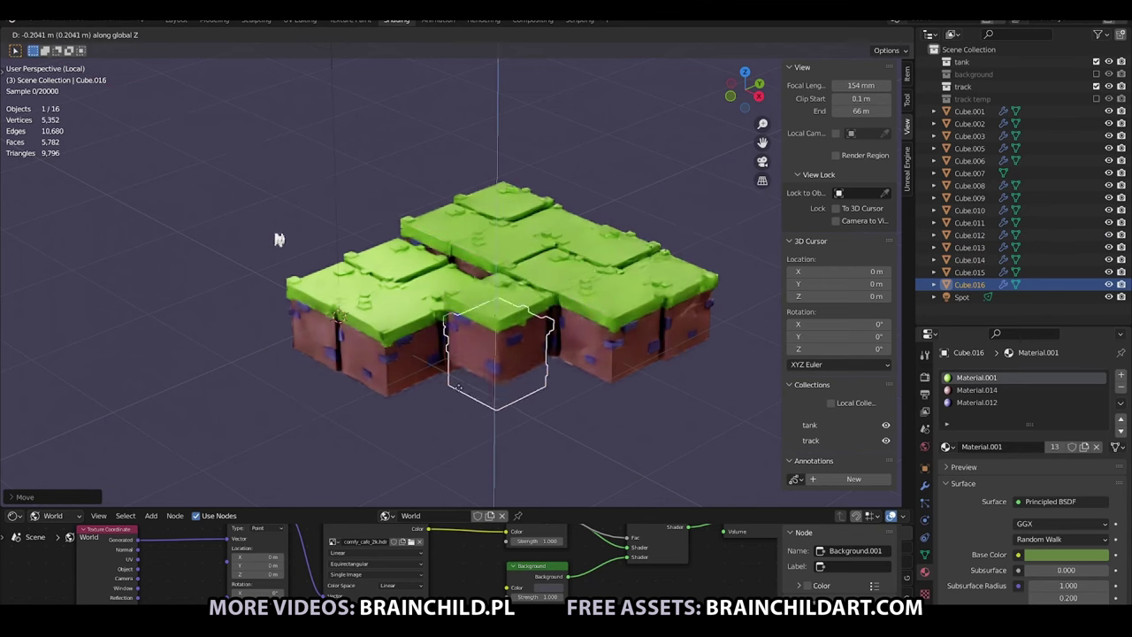
click(570, 389)
key(shift+d)
key(y)
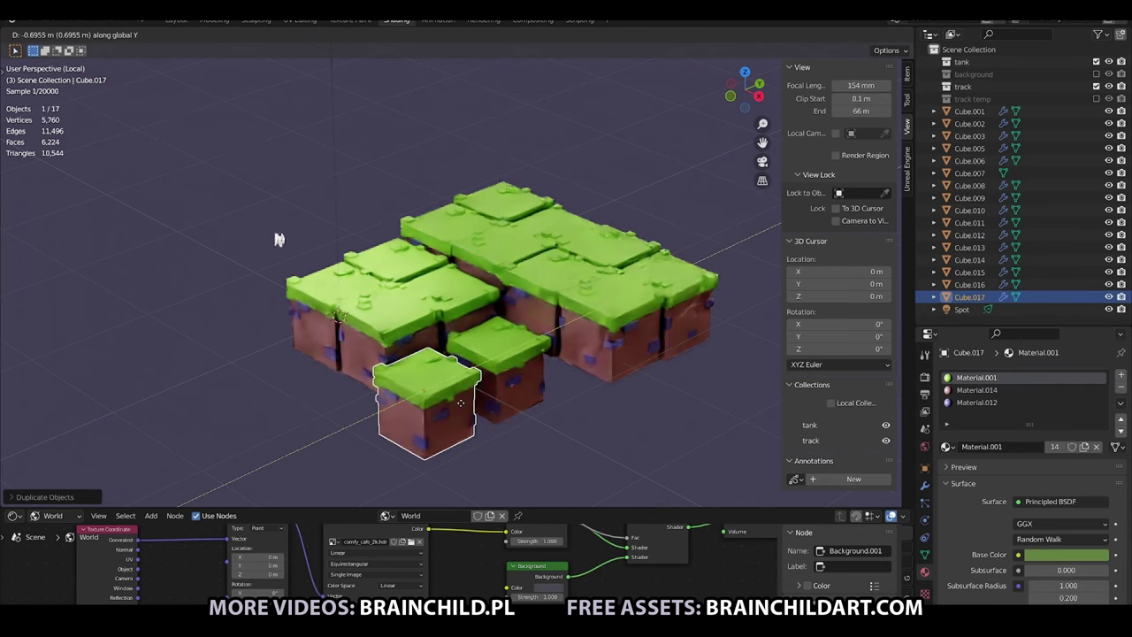
click(470, 400)
Copy a pair of crates along X, plus another crate at the grid's right.
shift+click(500, 349)
key(shift+d)
key(x)
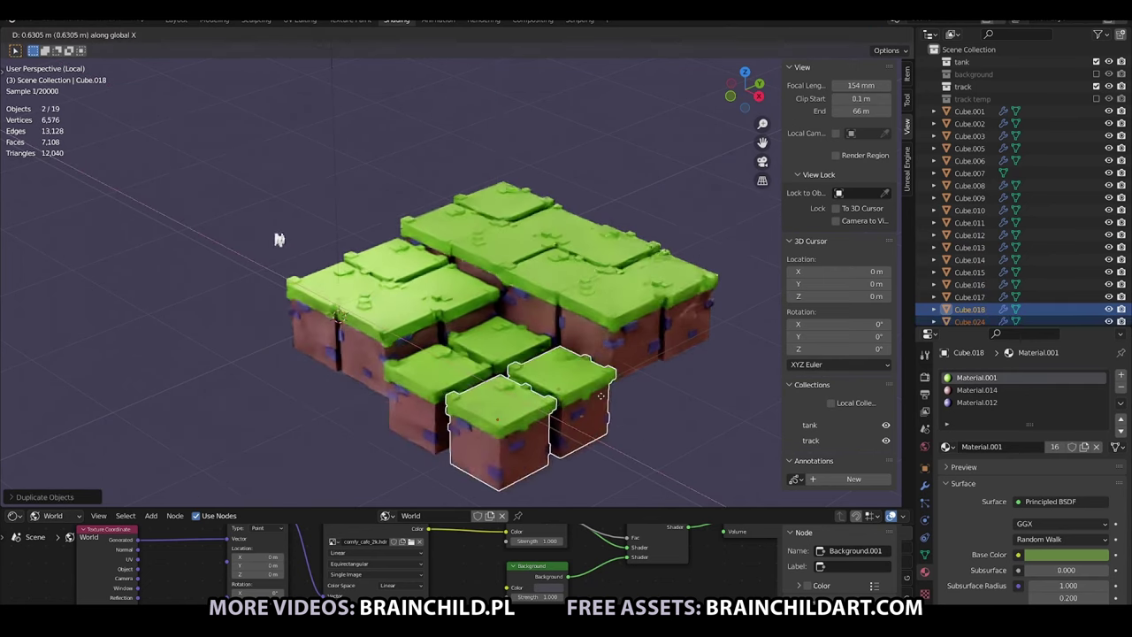
click(595, 393)
key(shift+d)
key(x)
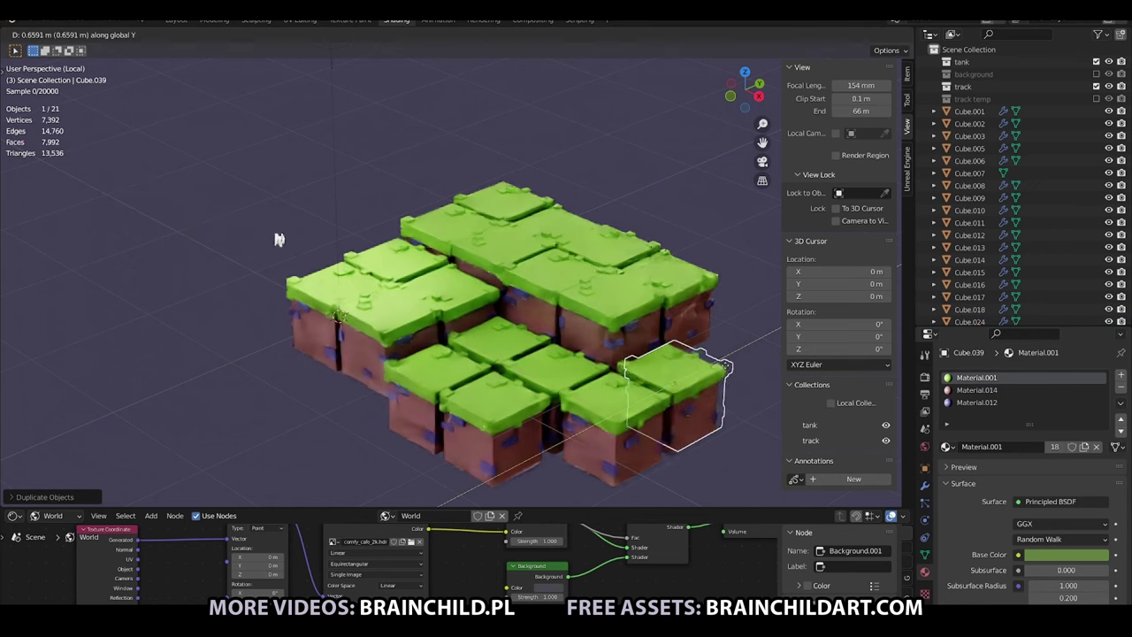
click(705, 376)
Try rotating the front crate around Z, then undo it.
click(659, 405)
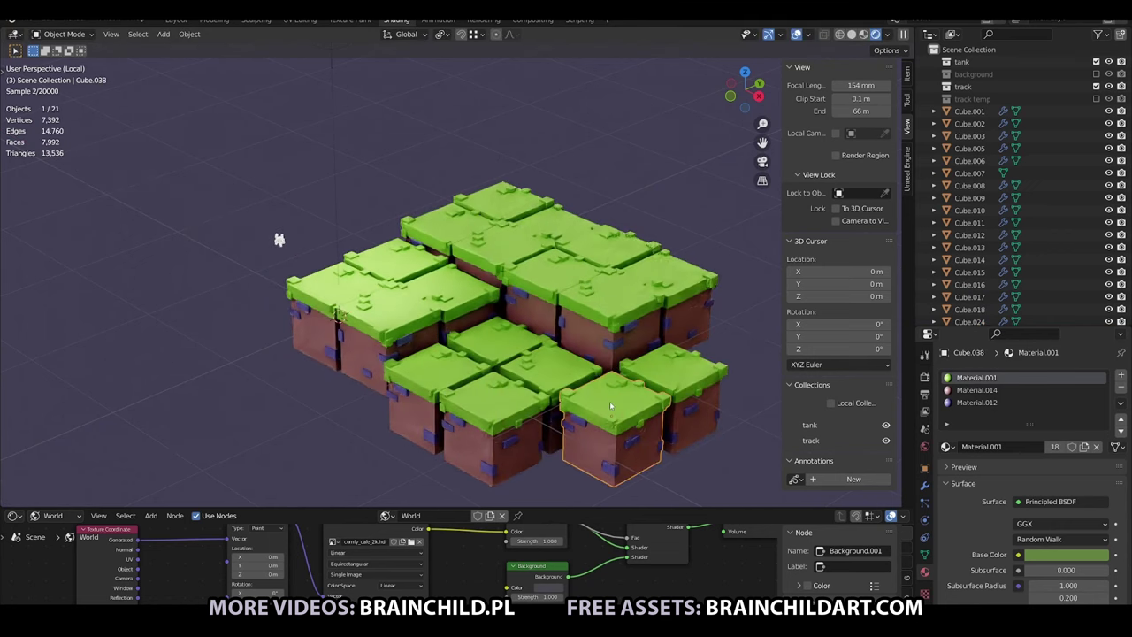
key(r)
key(z)
key(Escape)
middle_drag(280, 239, 304, 253)
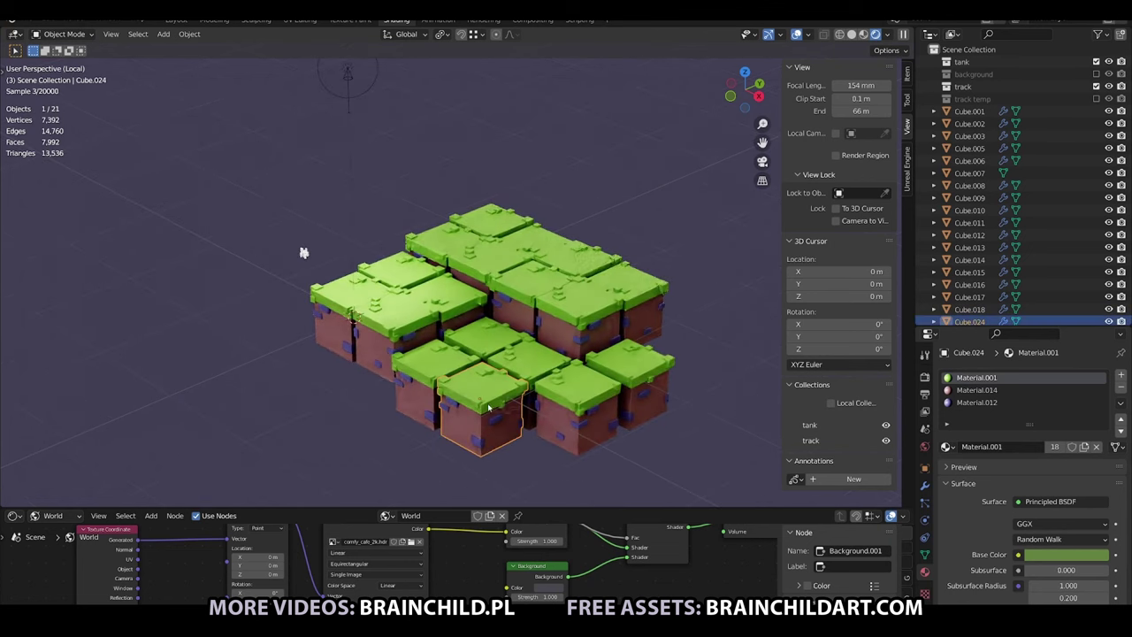
key(ctrl+z)
Add front-left crate copies, raising one vertically.
key(shift+d)
key(x)
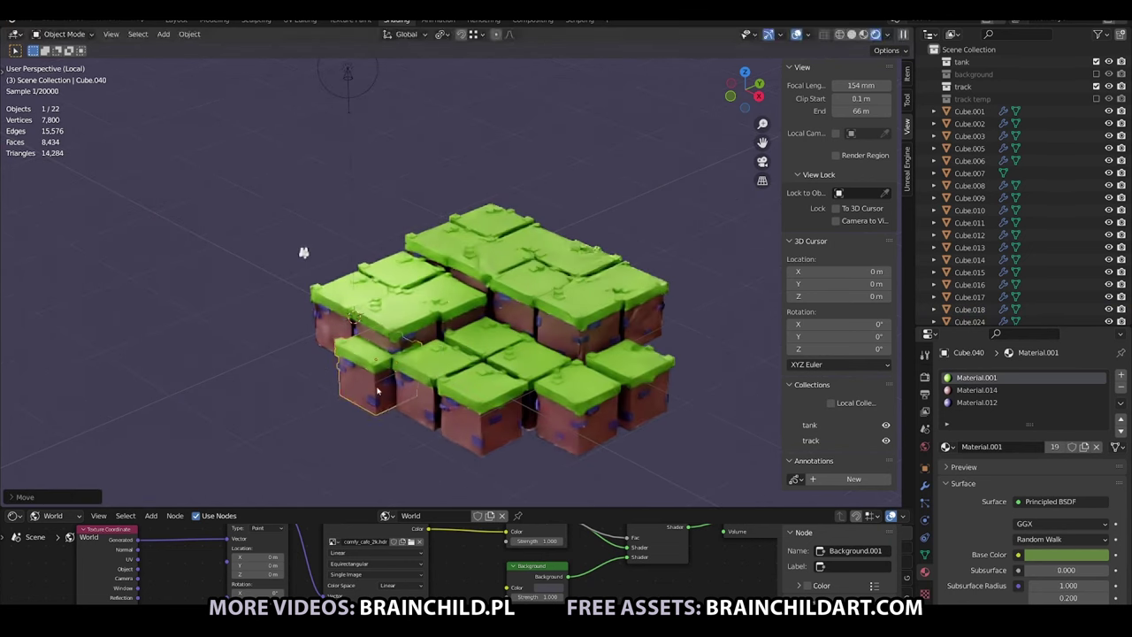
click(326, 357)
key(shift+d)
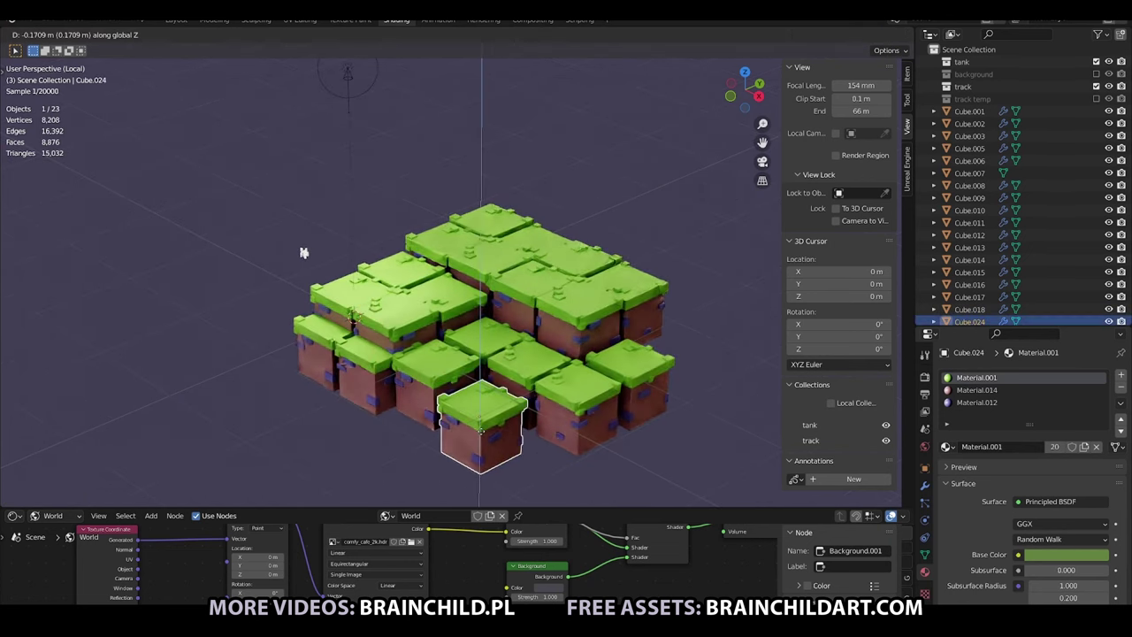
click(480, 430)
key(shift+d)
key(z)
click(363, 403)
Lower the three front crates and a middle crate to create stepped heights.
click(480, 415)
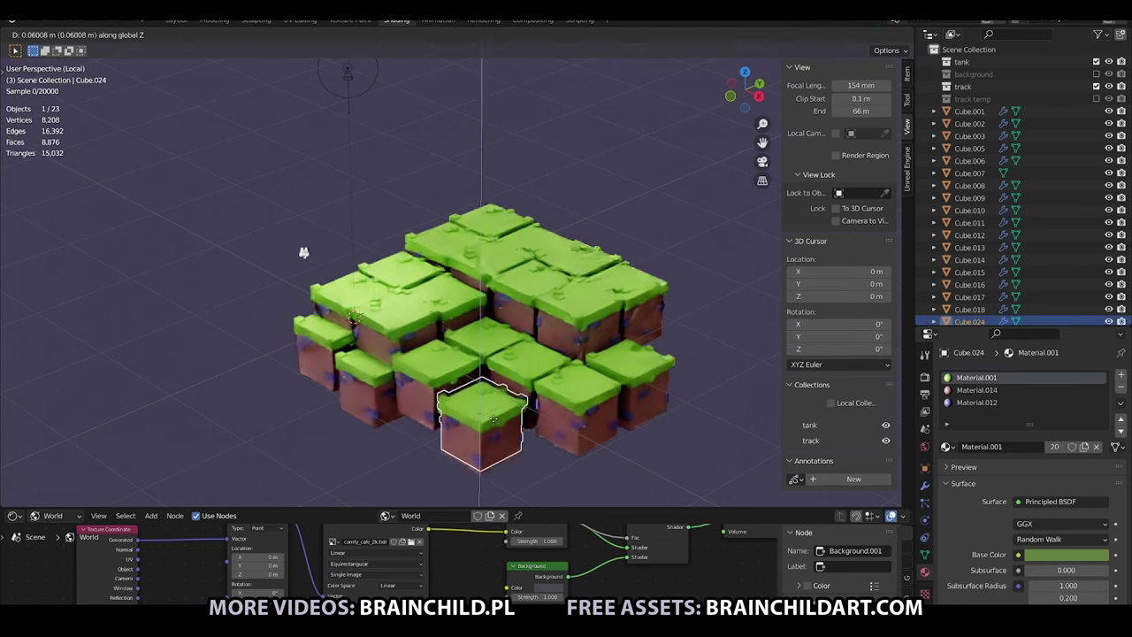
shift+click(433, 376)
shift+click(530, 367)
key(g)
key(z)
click(500, 389)
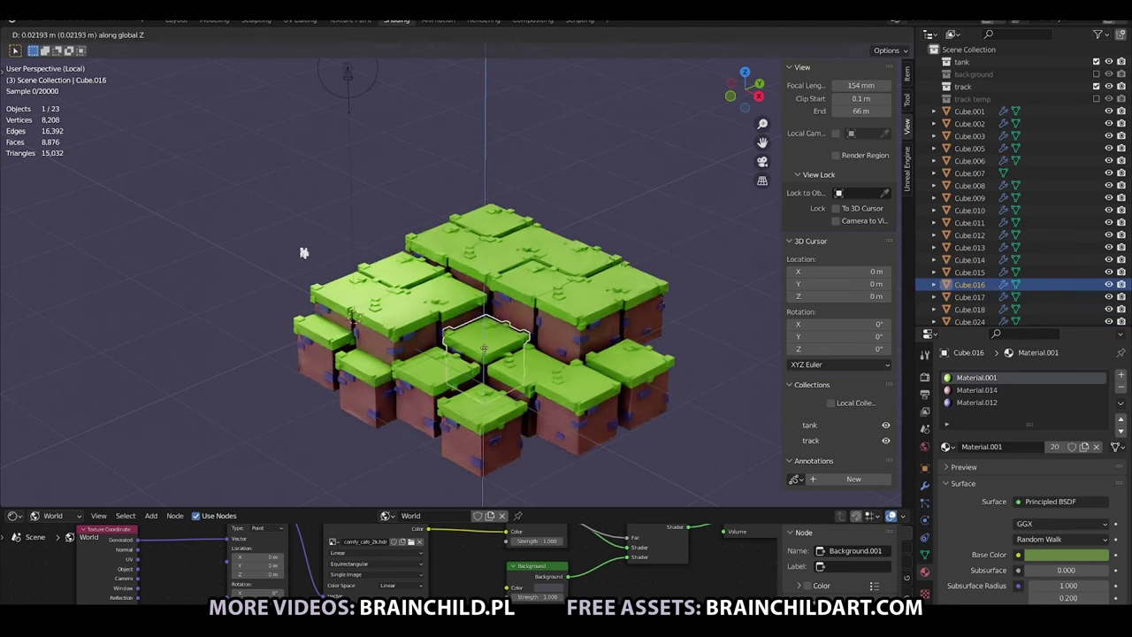
click(584, 402)
key(g)
key(z)
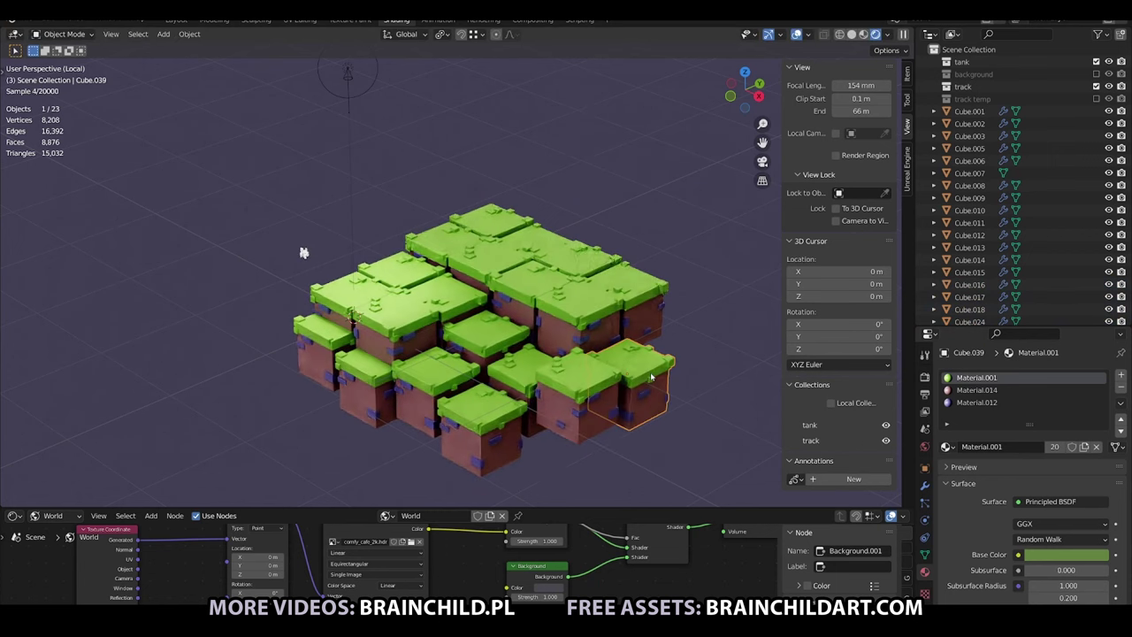
click(597, 389)
key(alt+a)
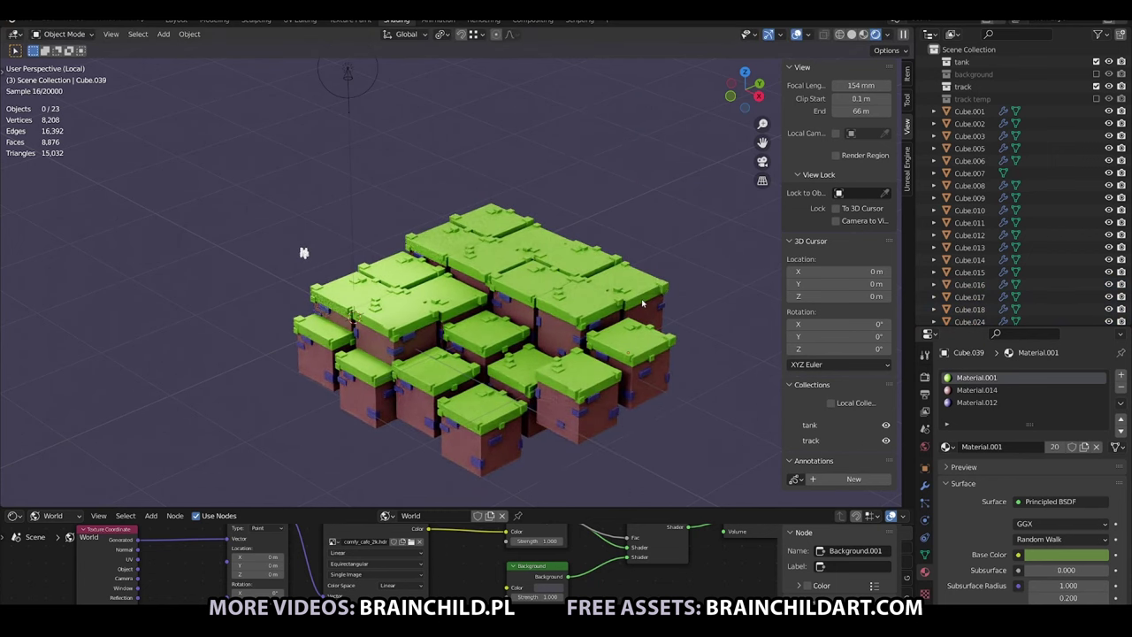
Orbit around the crate grid, briefly moving the spot light and undoing it.
mouse_move(642, 304)
middle_down()
mouse_move(603, 267)
mouse_move(560, 273)
middle_up()
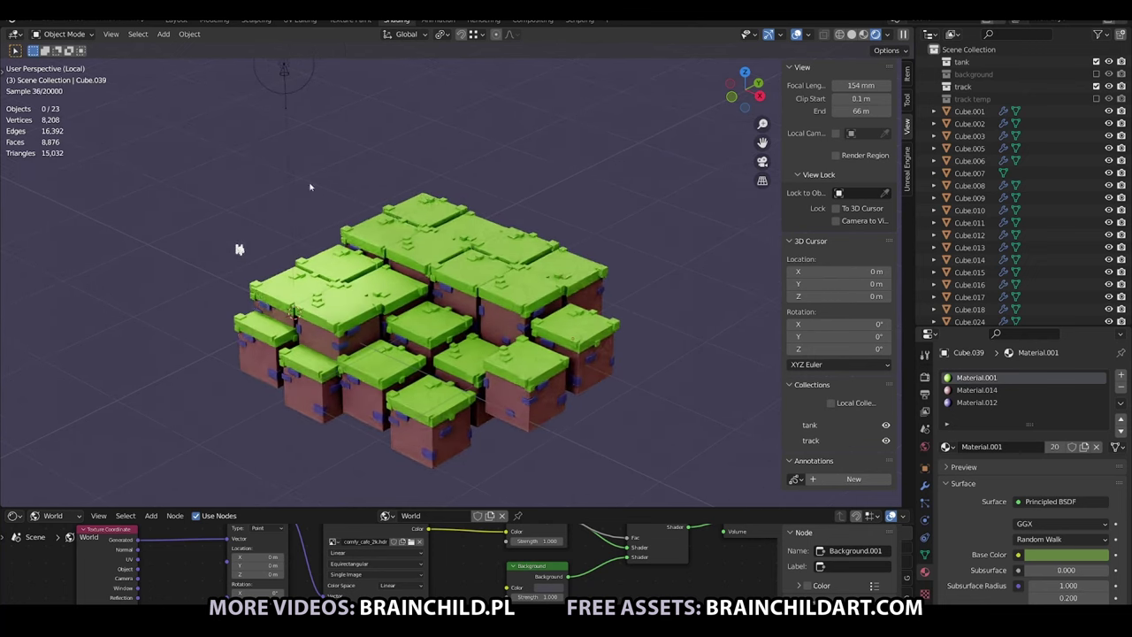
drag(284, 84, 433, 98)
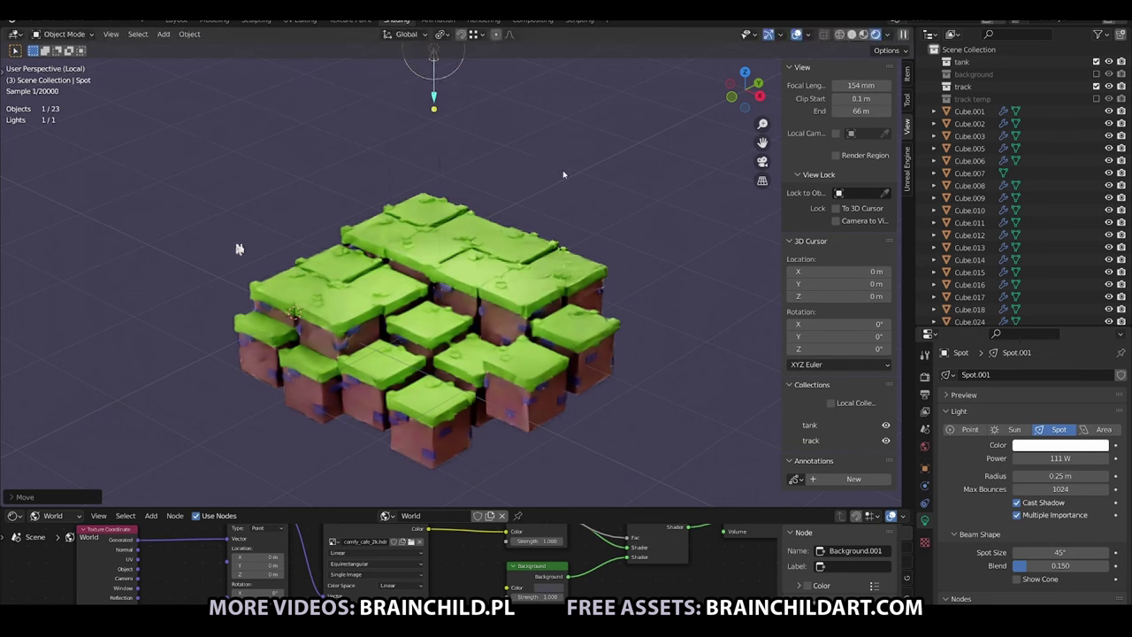
key(ctrl+z)
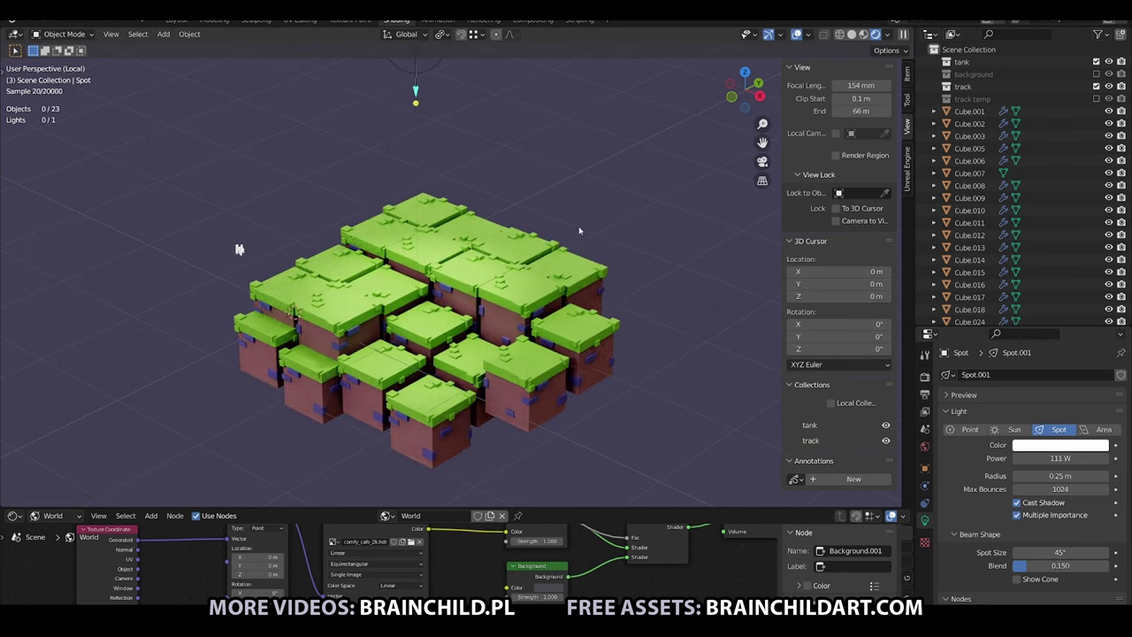
middle_drag(579, 230, 495, 235)
Add a cube, shrink it onto the grass tiles, shift it along Y and stretch it tall in Z.
key(shift+a)
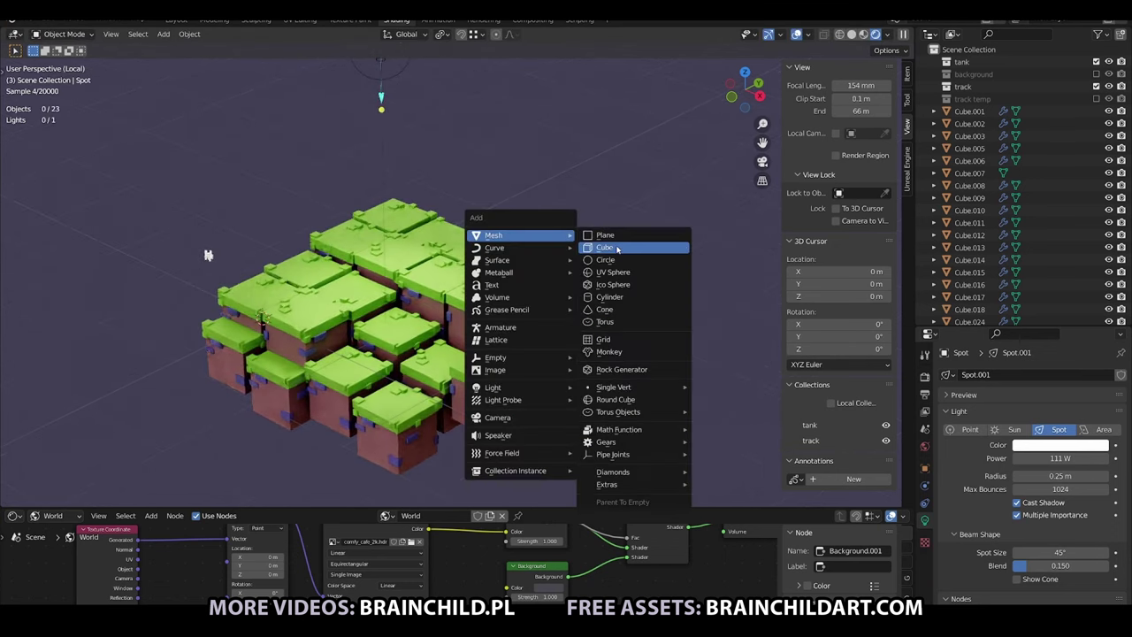
click(617, 249)
key(s)
click(586, 213)
key(g)
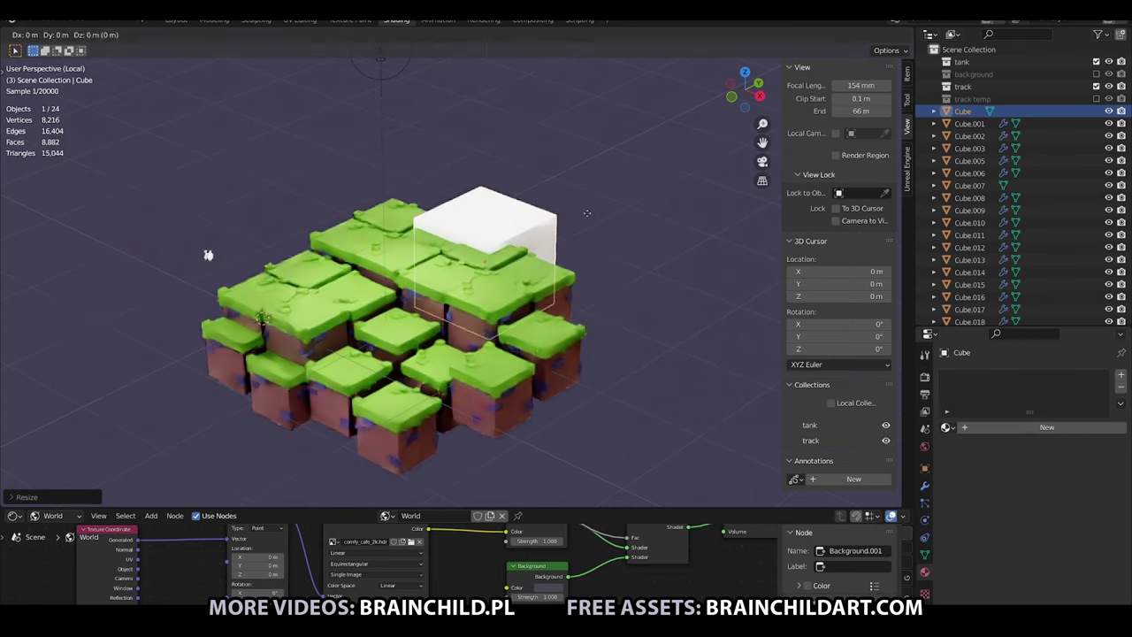
click(537, 214)
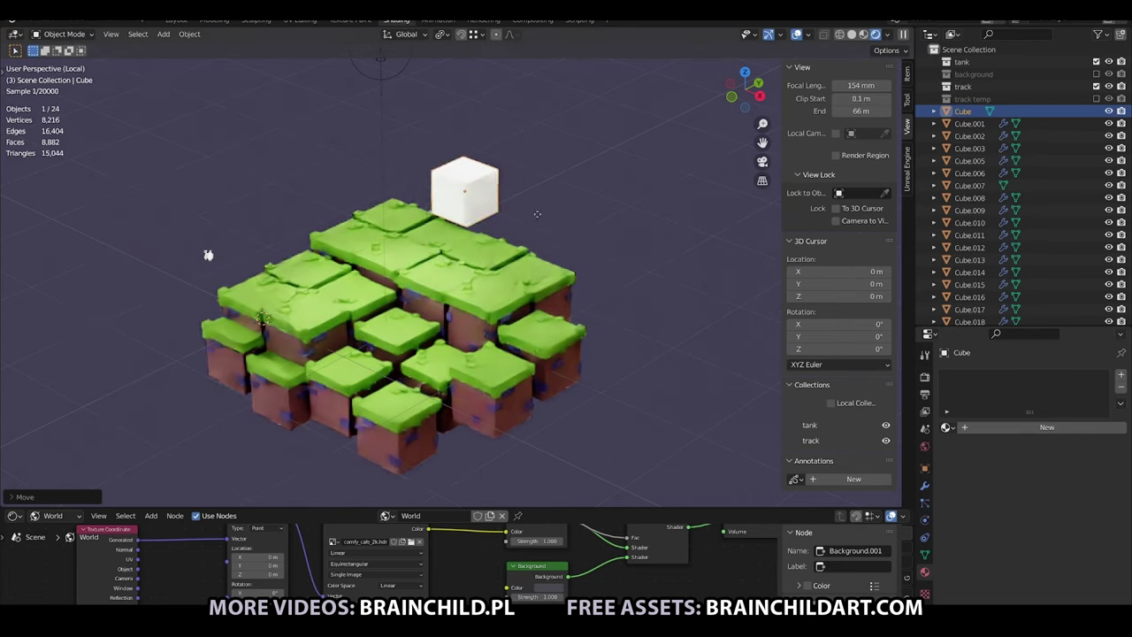
key(g)
key(y)
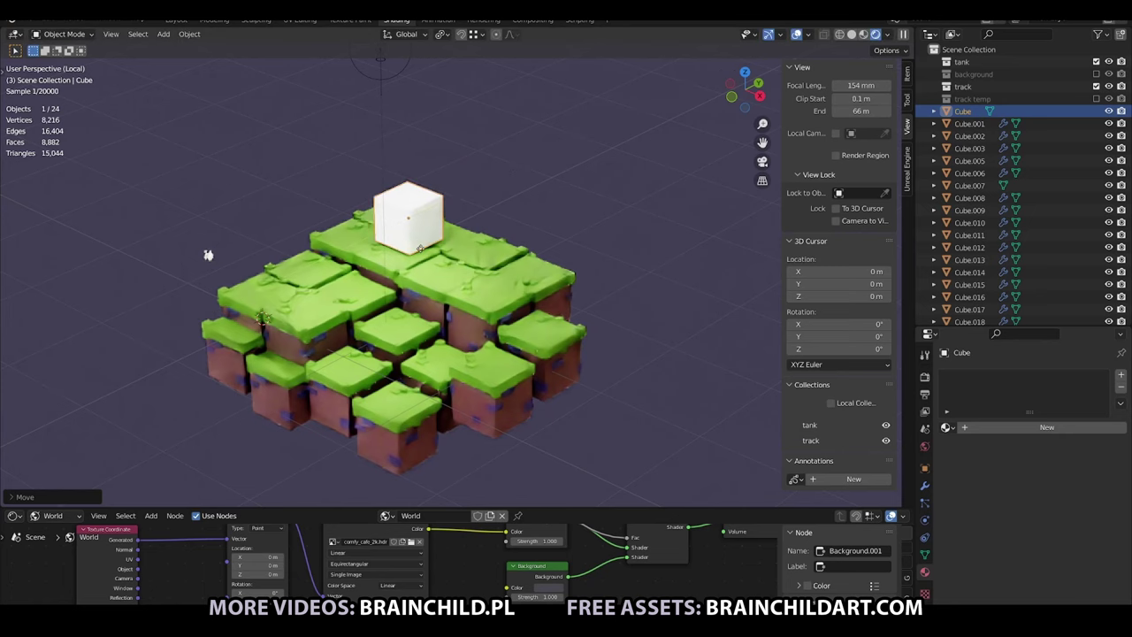
key(s)
key(z)
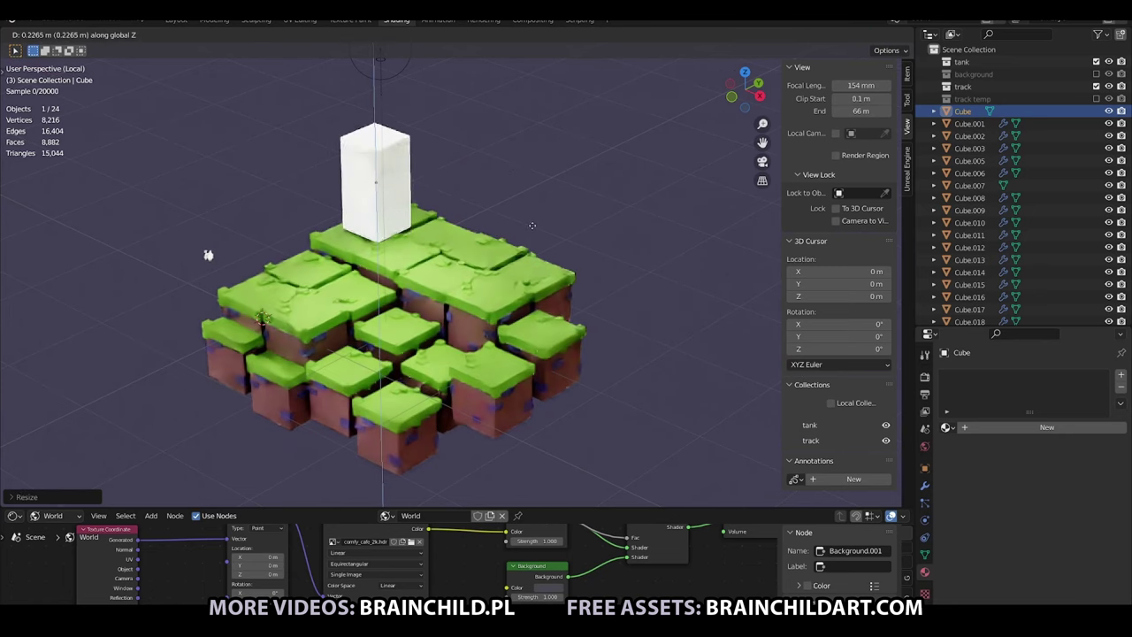
Add a wider cap slab on the pillar top, with a flattened duplicate as a second layer.
right_click(416, 205)
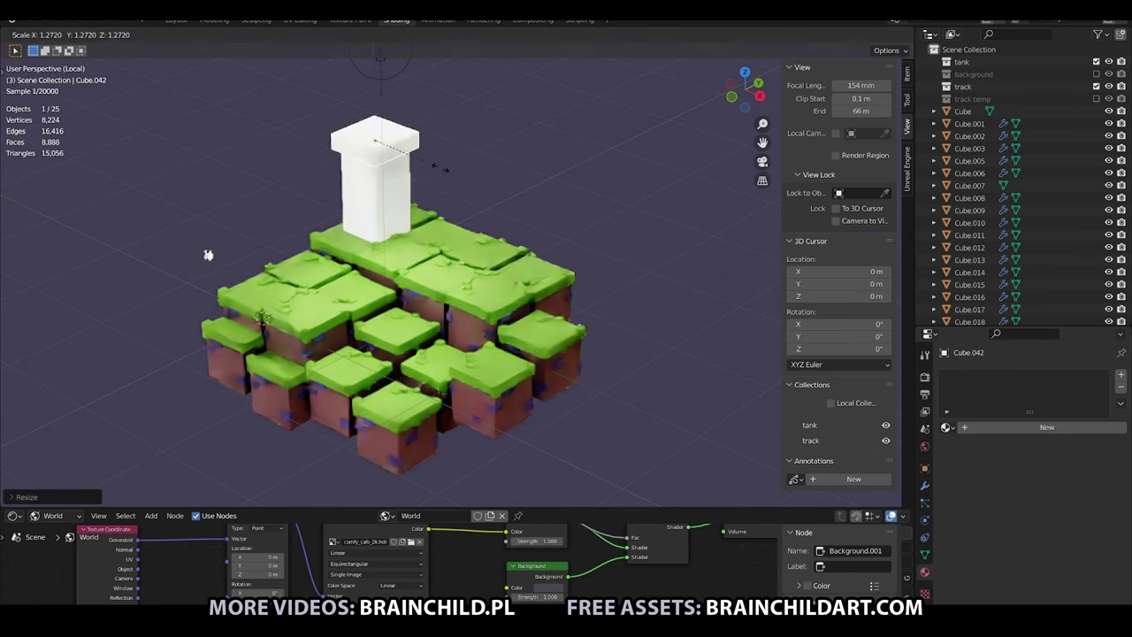
click(208, 255)
key(shift+d)
key(Escape)
key(s)
key(z)
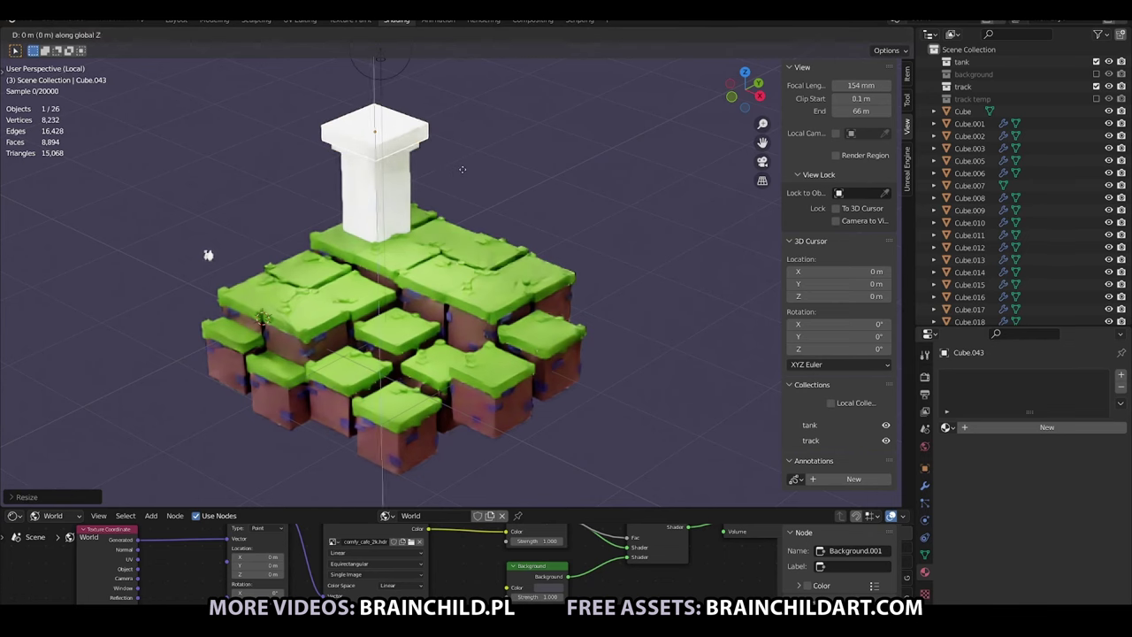
click(419, 156)
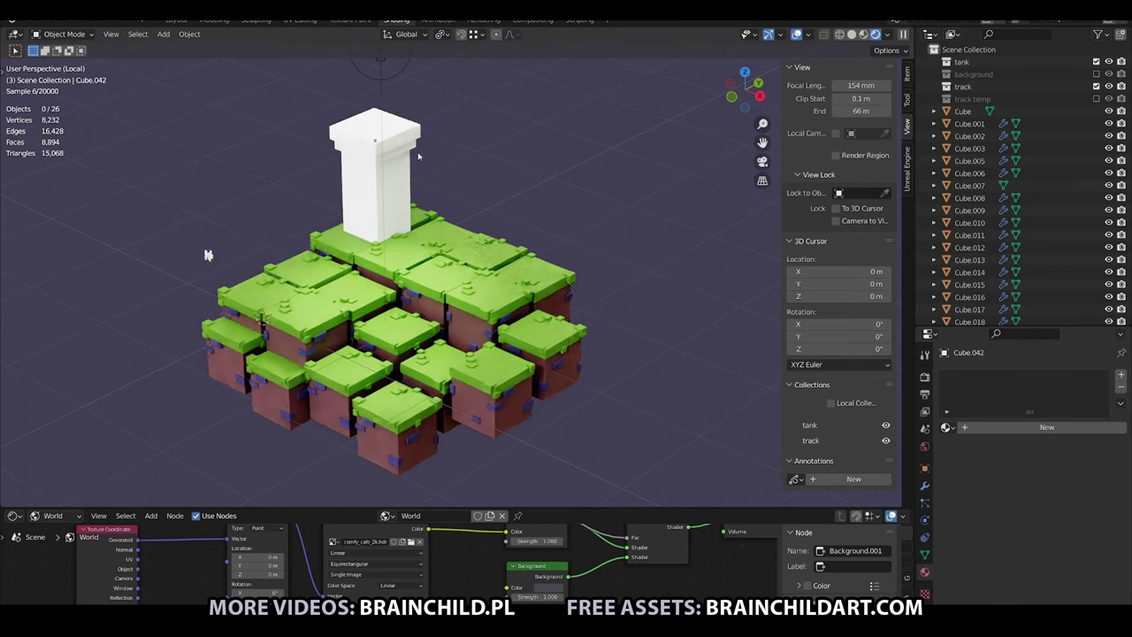
Move and resize a cap piece copy to form the wider base at the pillar's foot.
key(g)
click(443, 237)
key(s)
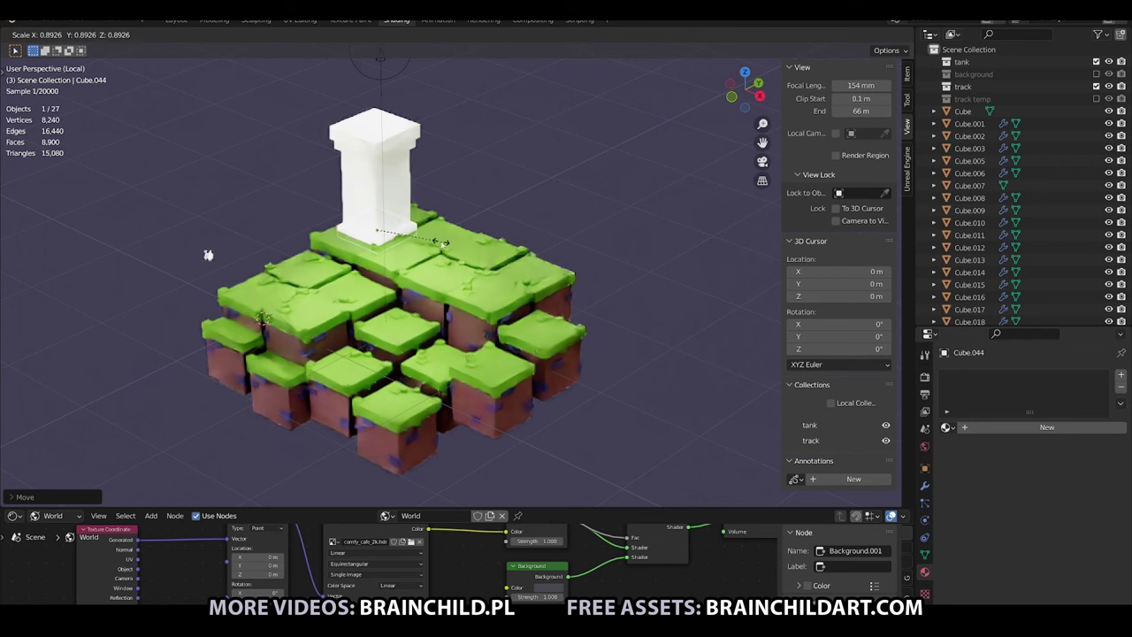
click(459, 203)
Duplicate the top cap piece upward and scale another copy to finish the cap, up to Cube.046.
click(398, 135)
key(shift+d)
key(z)
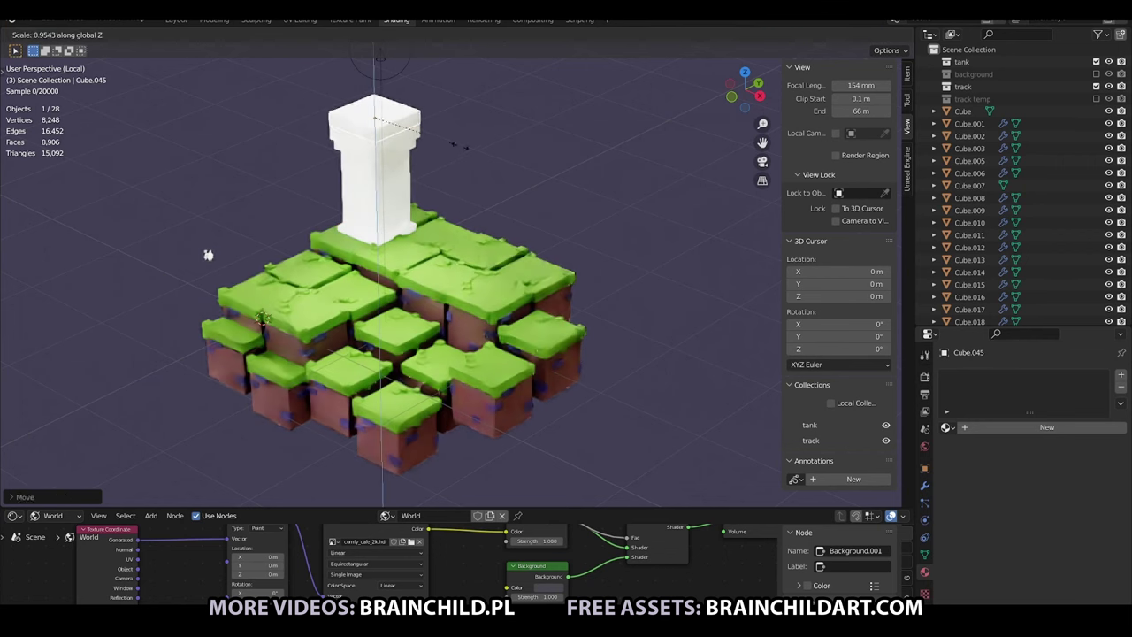
click(416, 135)
key(shift+d)
key(s)
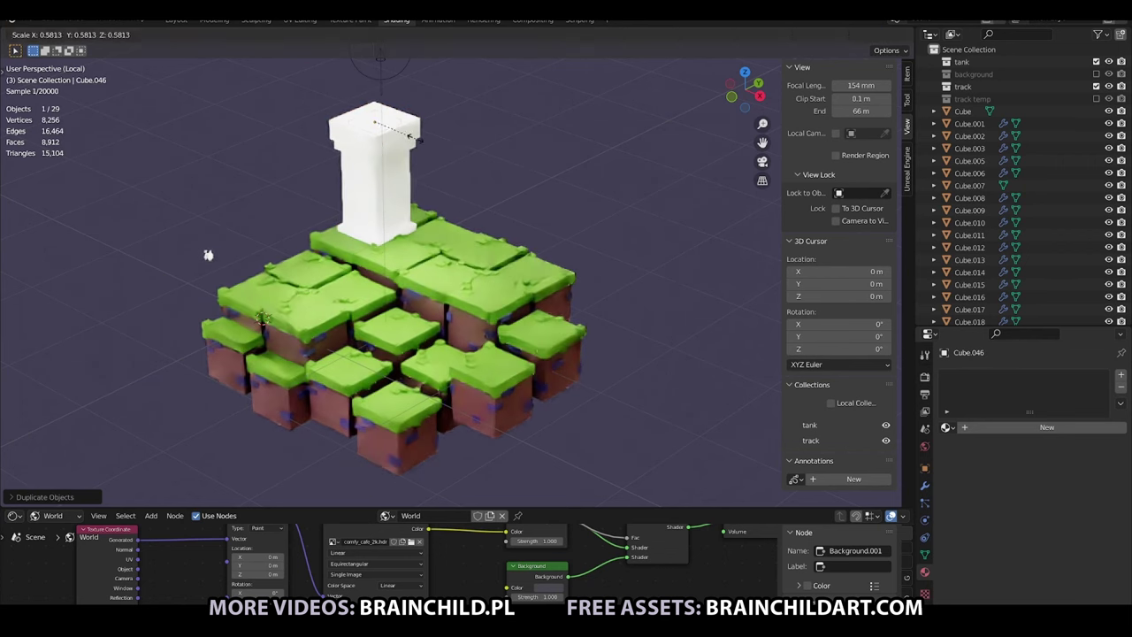
click(472, 155)
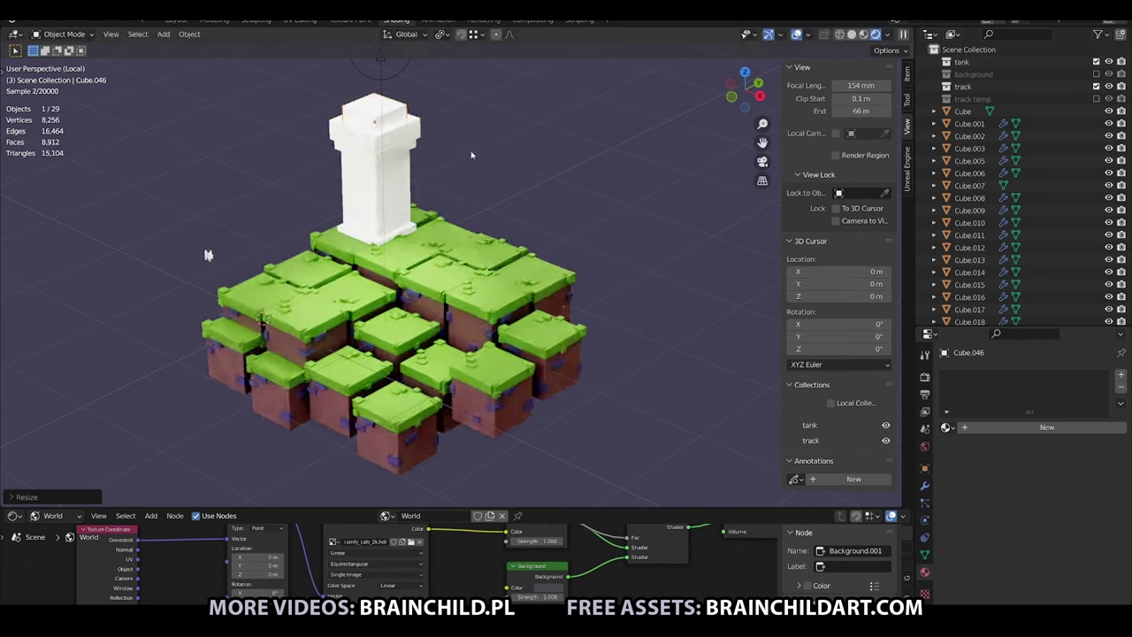
Size a small battlement cube in top view and mirror it around the cap piece Cube.042.
click(925, 485)
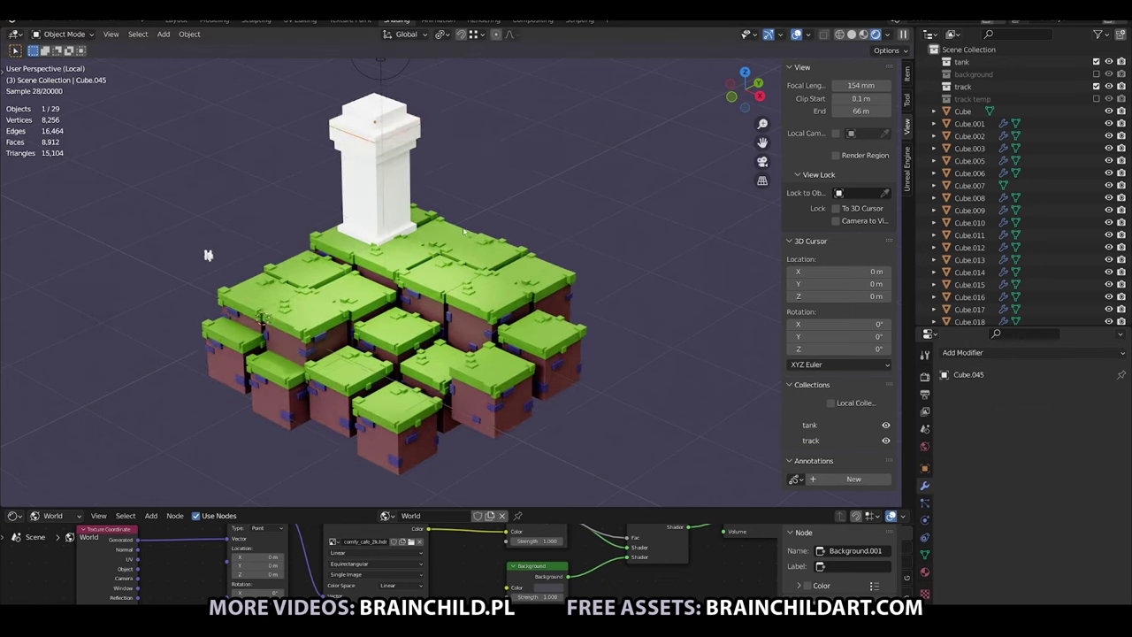
key(KP_Decimal)
key(ctrl+z)
key(ctrl+z)
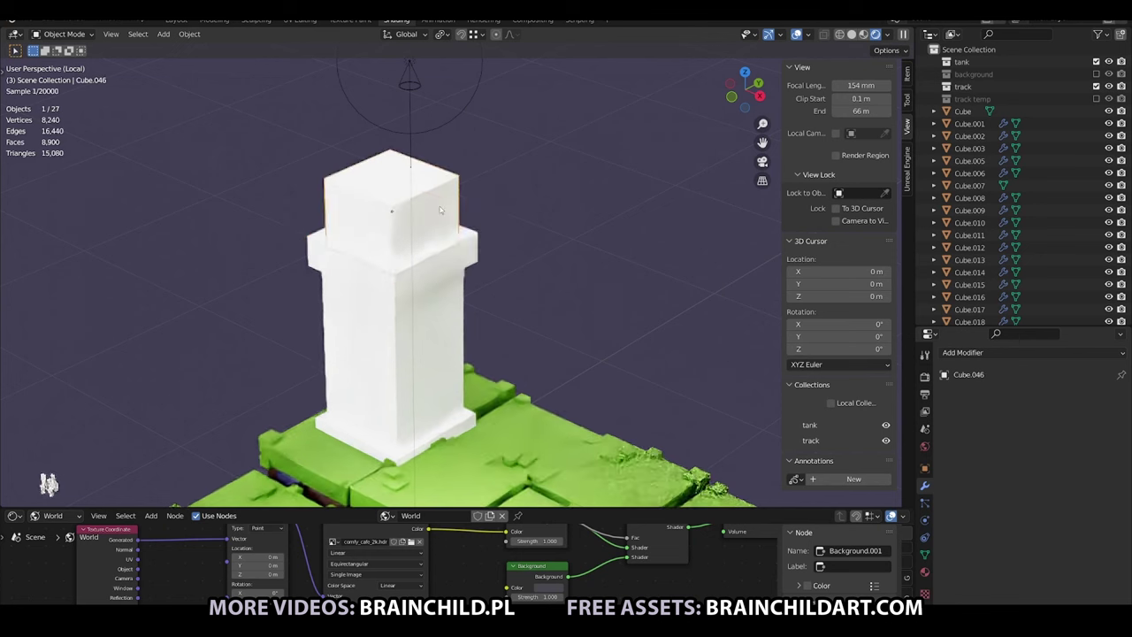
key(KP_7)
key(s)
click(448, 266)
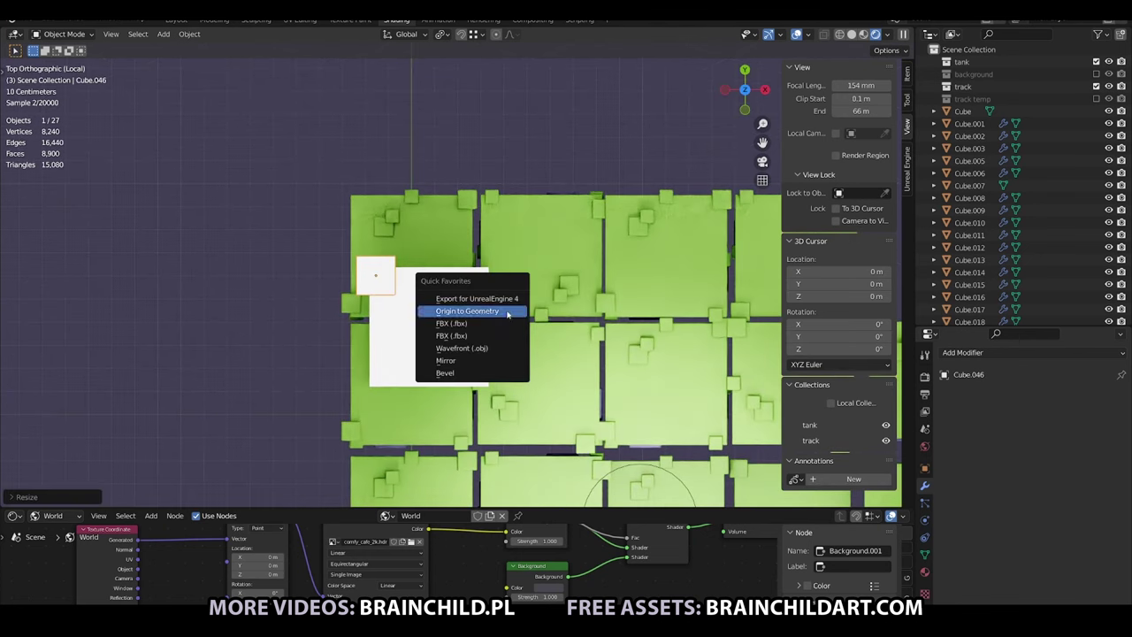
click(429, 305)
middle_drag(531, 310, 602, 265)
click(533, 256)
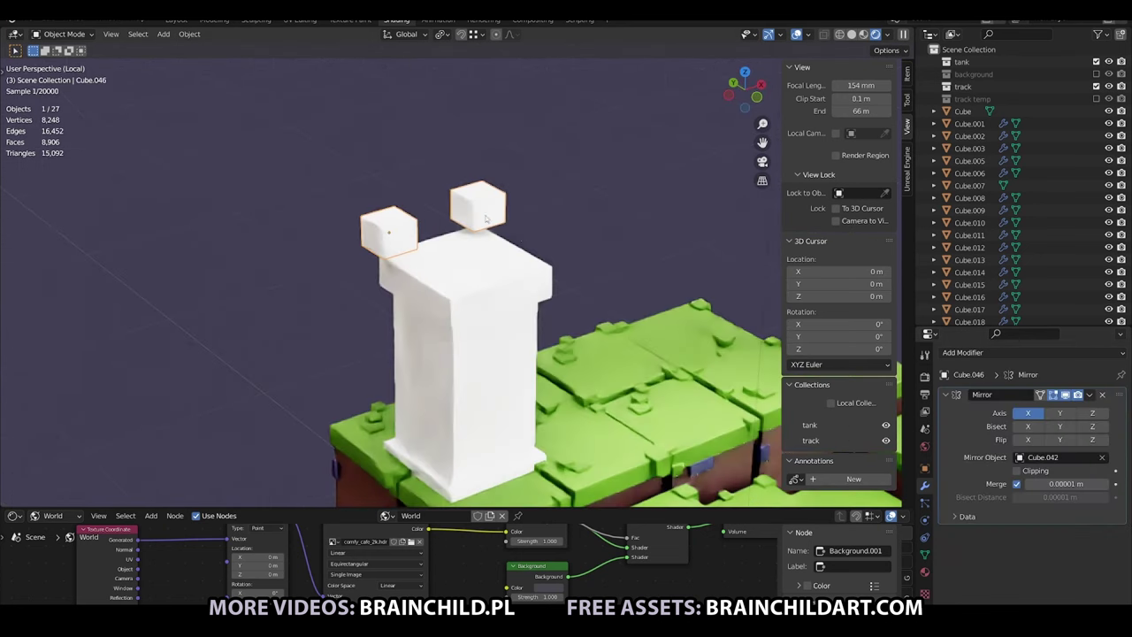
Duplicate the battlement cube onto the tower top and raise both battlements in Z.
key(shift+d)
middle_drag(533, 257, 619, 292)
click(558, 269)
key(KP_7)
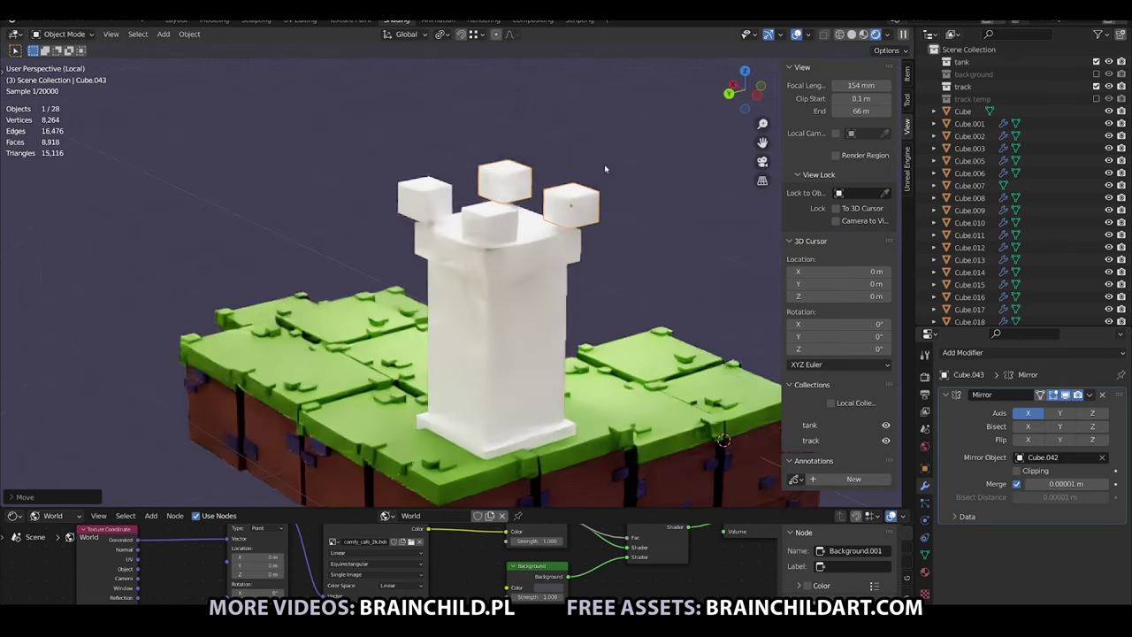
shift+click(496, 243)
key(g)
key(z)
click(428, 220)
Delete the extra cube left on top of the tower.
key(alt+a)
scroll(442, 266, down, 3)
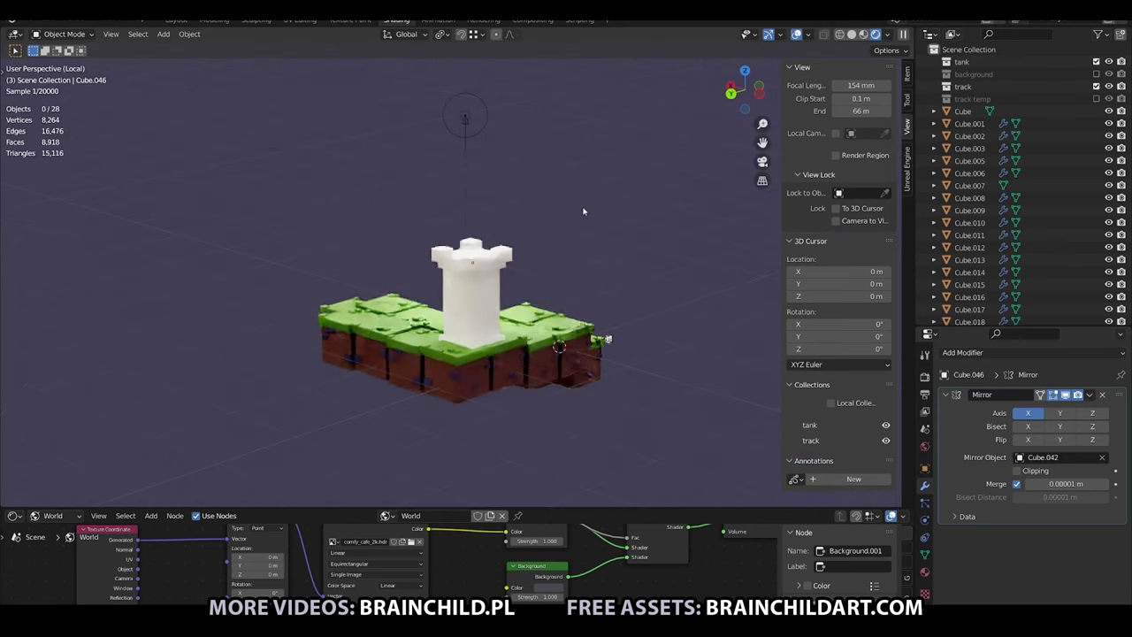
middle_drag(443, 266, 457, 200)
scroll(457, 200, up, 5)
scroll(457, 200, up, 2)
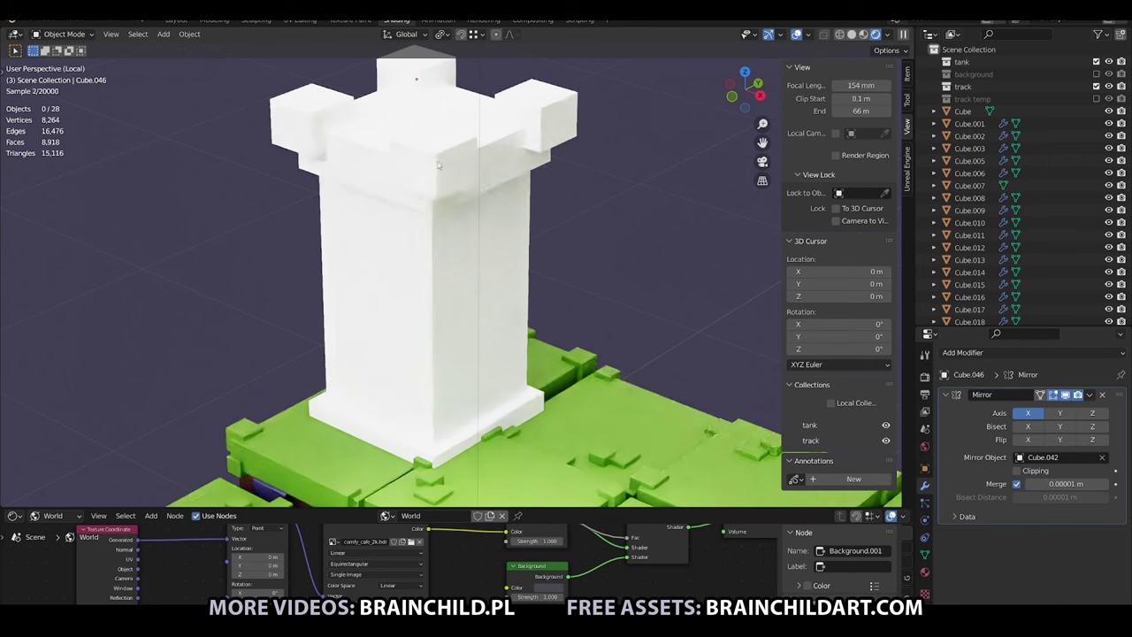
click(540, 106)
key(Delete)
Add a second Mirror modifier around the cap piece, mirroring on Y instead of X.
click(437, 161)
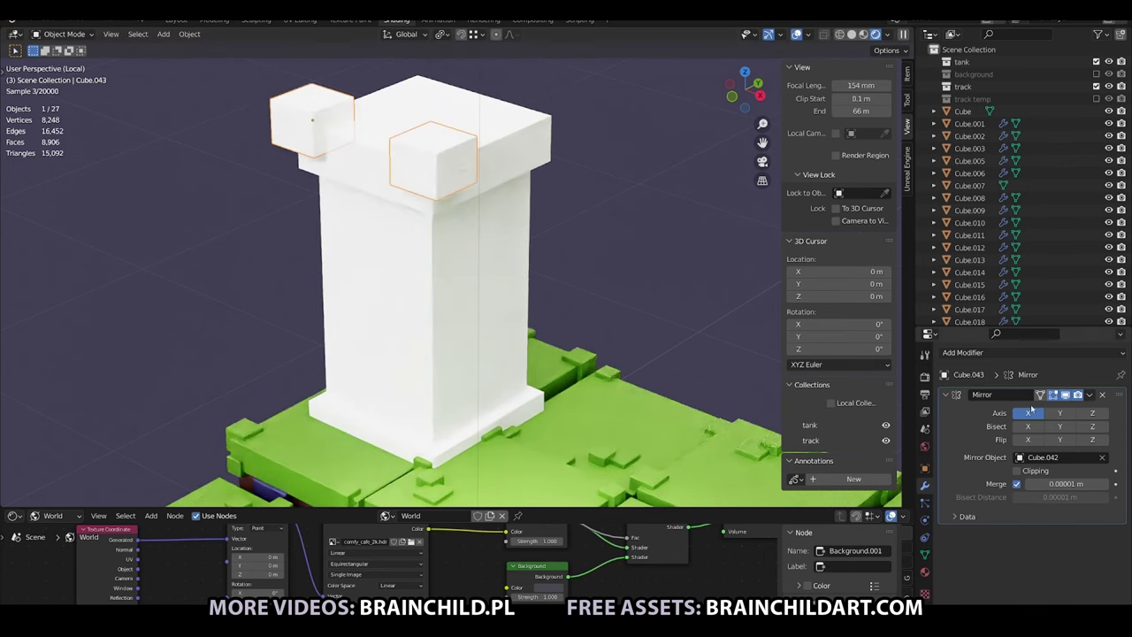
key(q)
click(618, 397)
click(1028, 551)
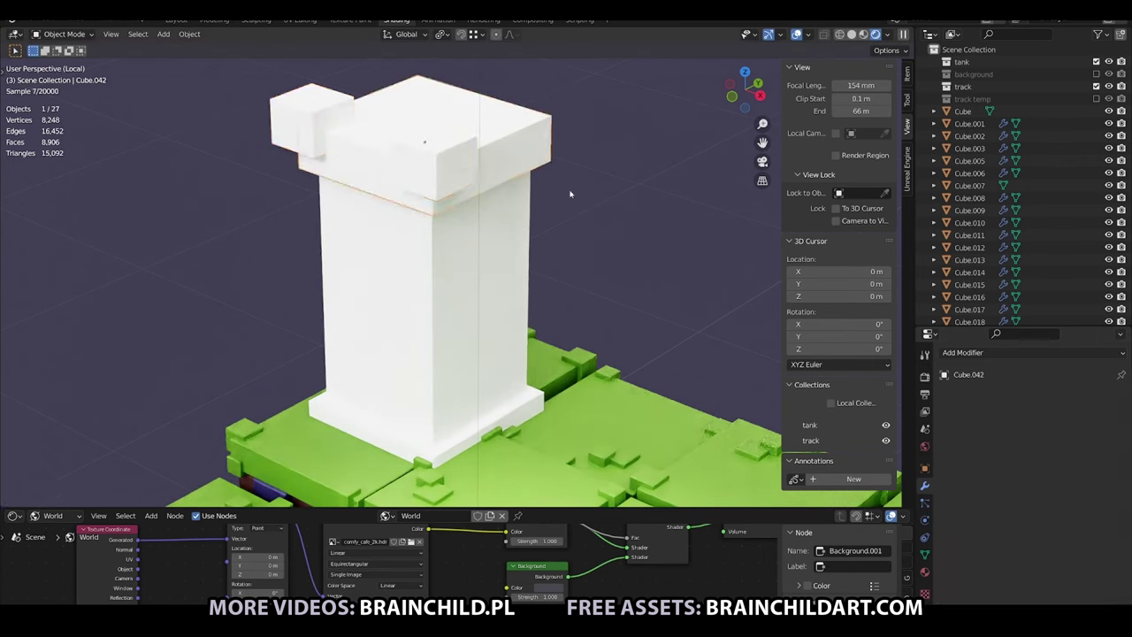
click(520, 149)
click(1060, 551)
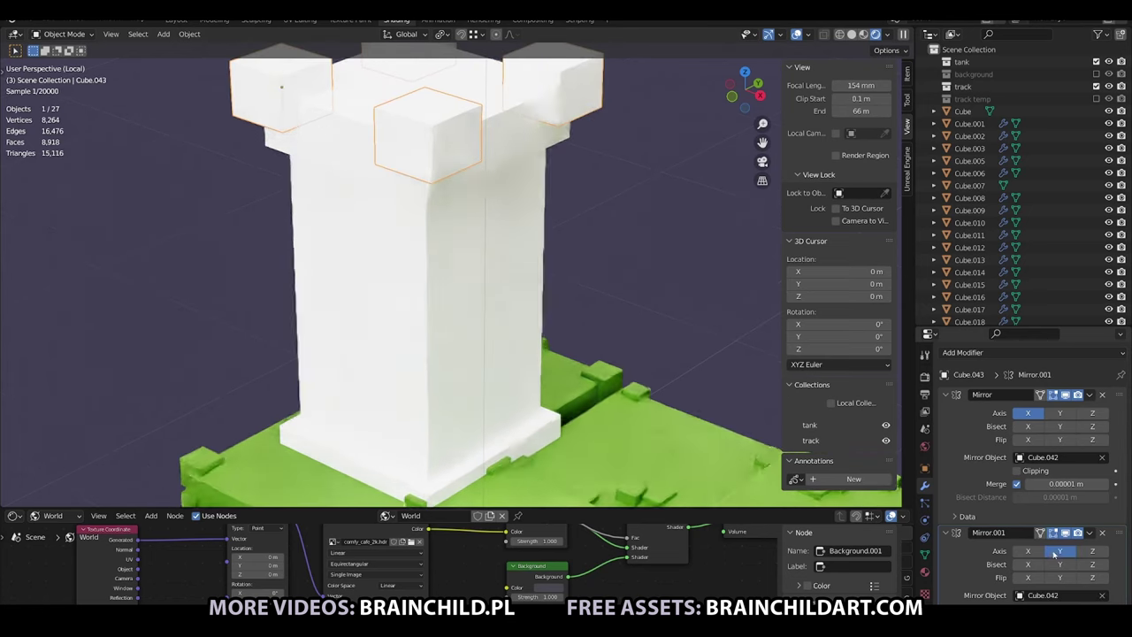
Duplicate a battlement cube and slide the copy sideways along X.
key(shift+d)
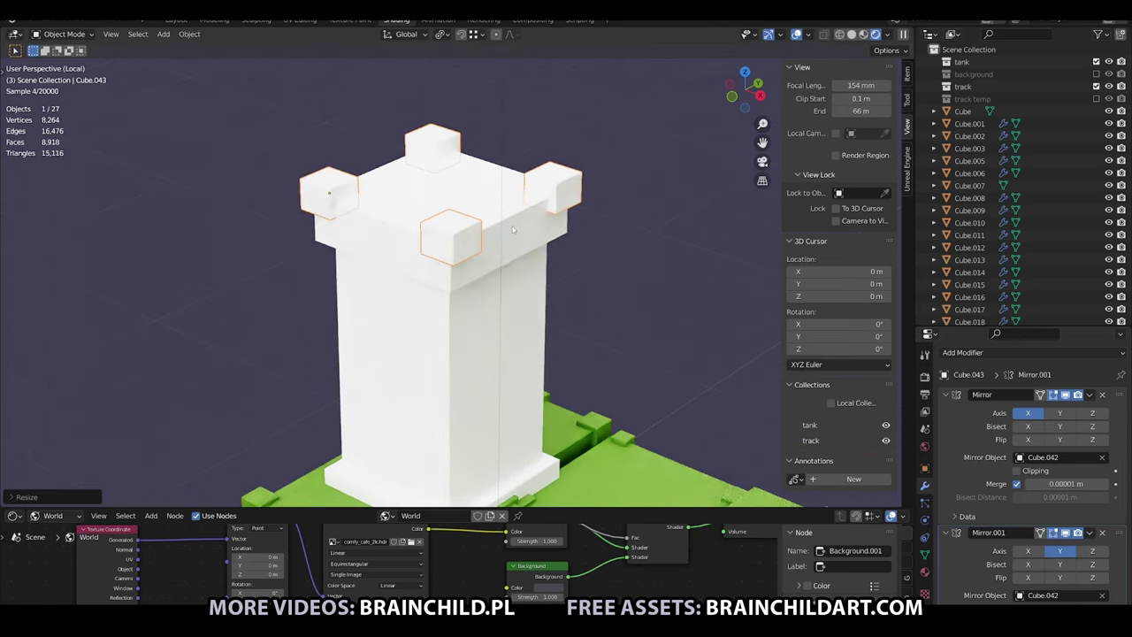
key(x)
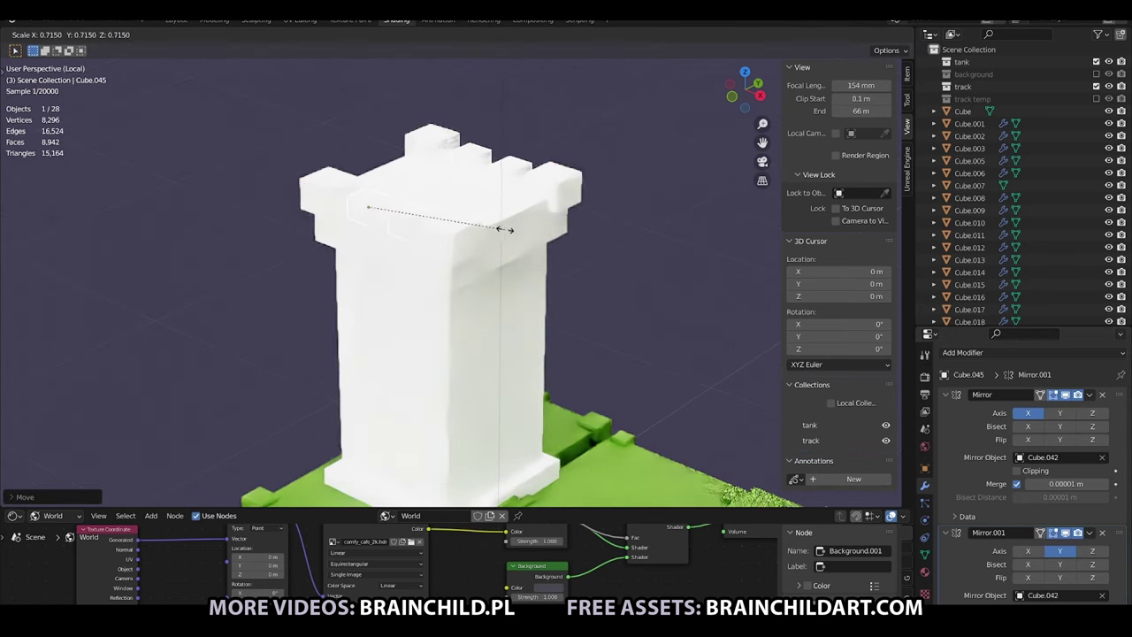
click(511, 234)
scroll(465, 234, up, 3)
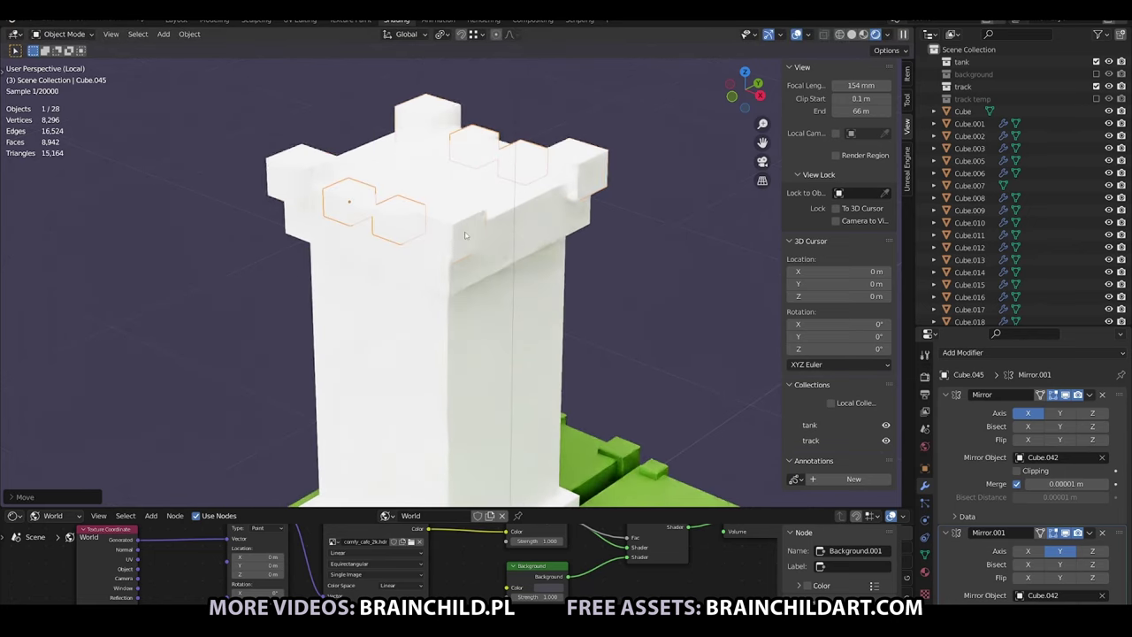
key(x)
click(519, 264)
Move the new battlement along Y between the corner blocks, then duplicate and select it.
key(g)
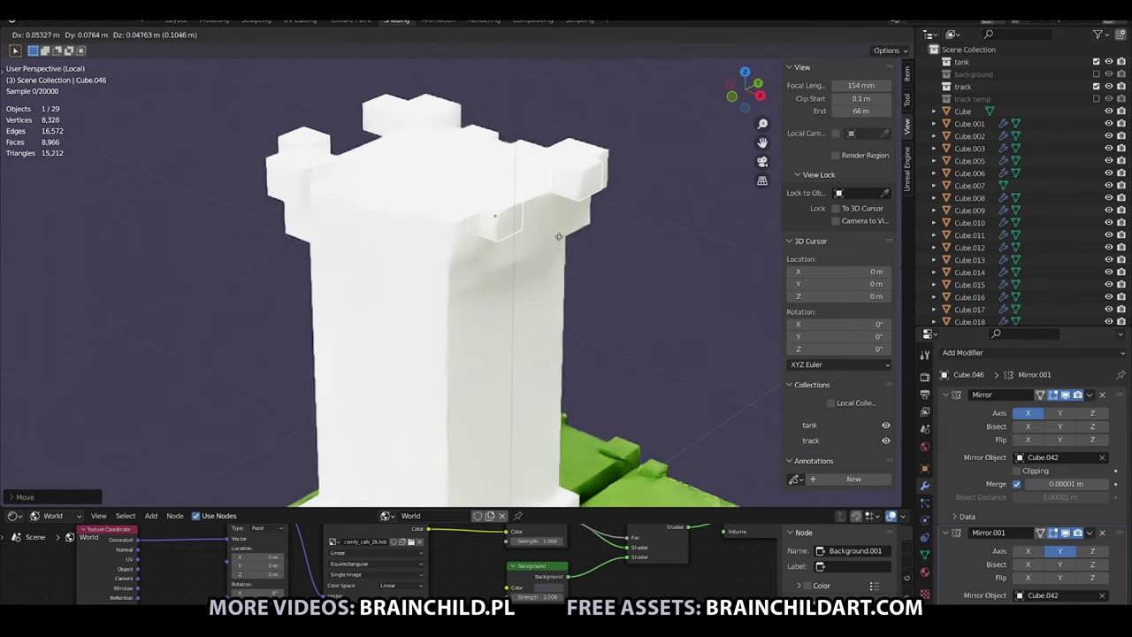
key(y)
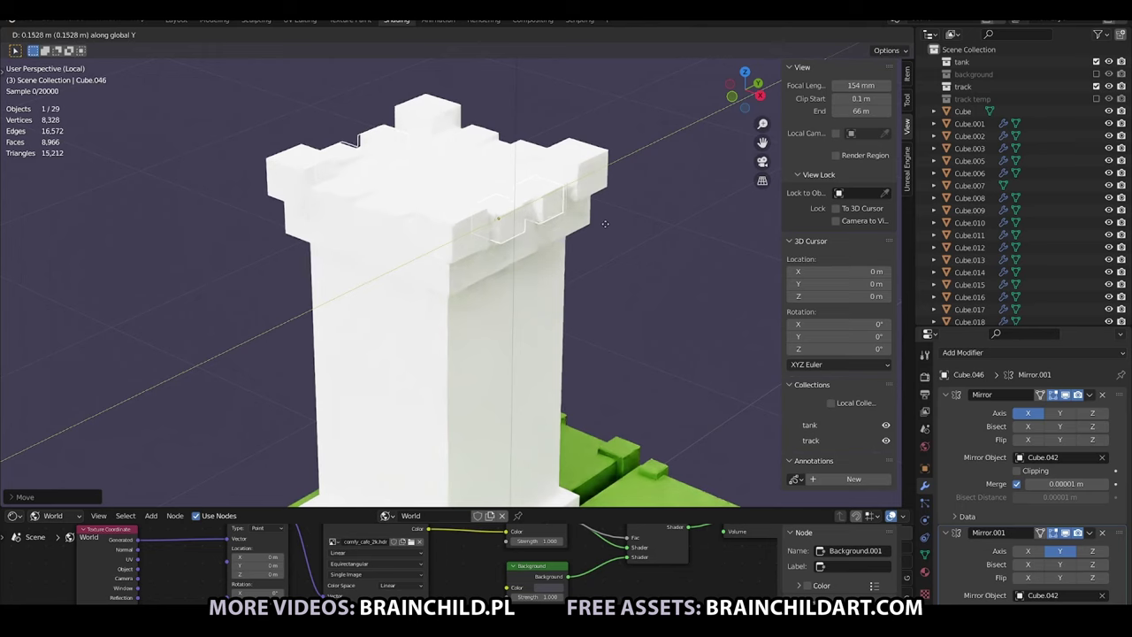
click(605, 223)
key(shift+d)
click(648, 232)
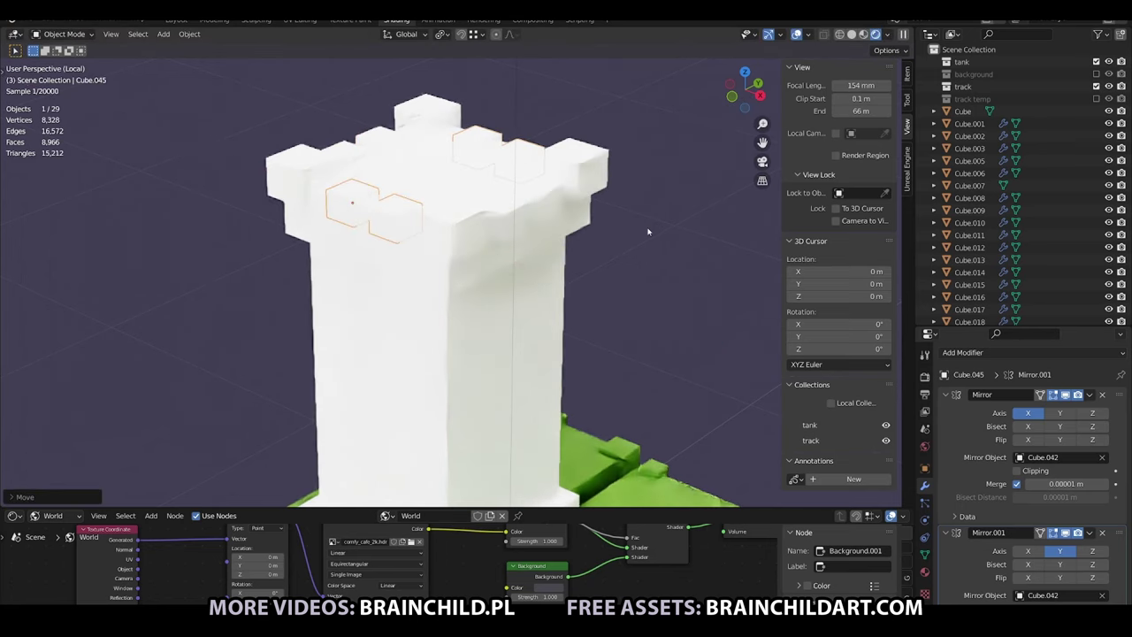
scroll(647, 232, down, 3)
scroll(550, 256, up, 1)
scroll(549, 256, up, 1)
Give the pillar and battlements the shared tower material Material.016 in light cream.
click(962, 111)
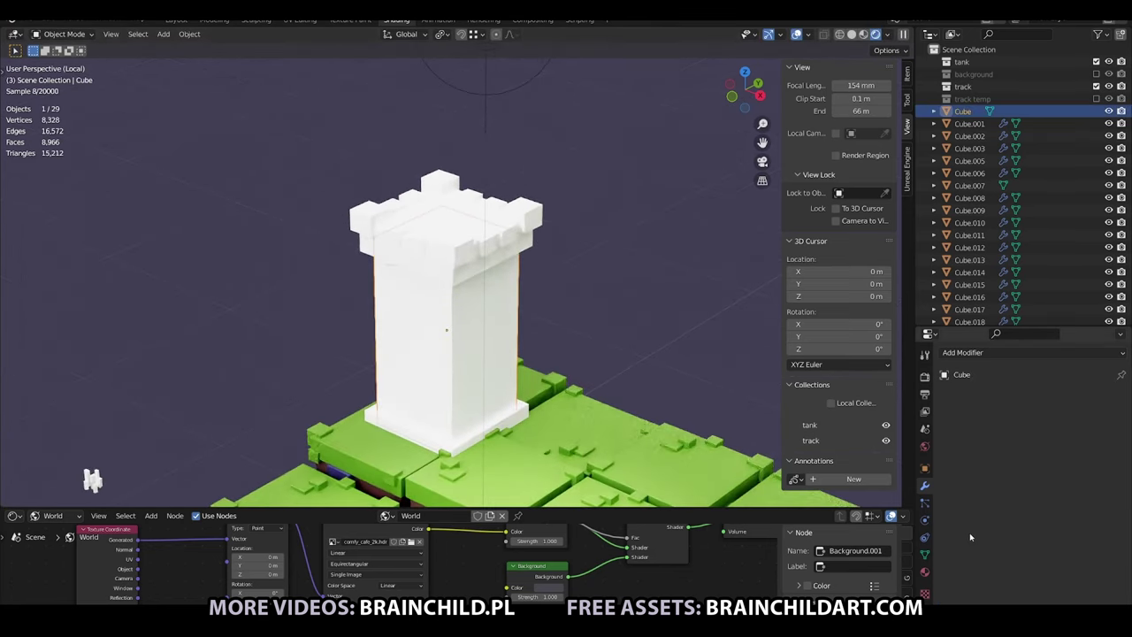
click(924, 572)
click(518, 224)
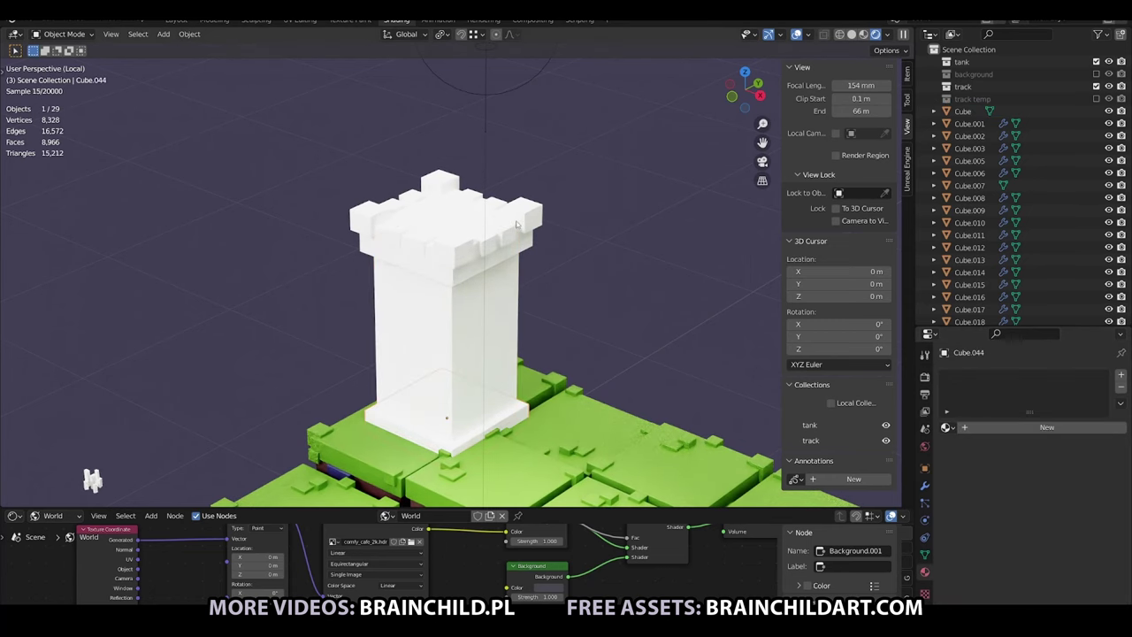
shift+click(447, 226)
click(1121, 404)
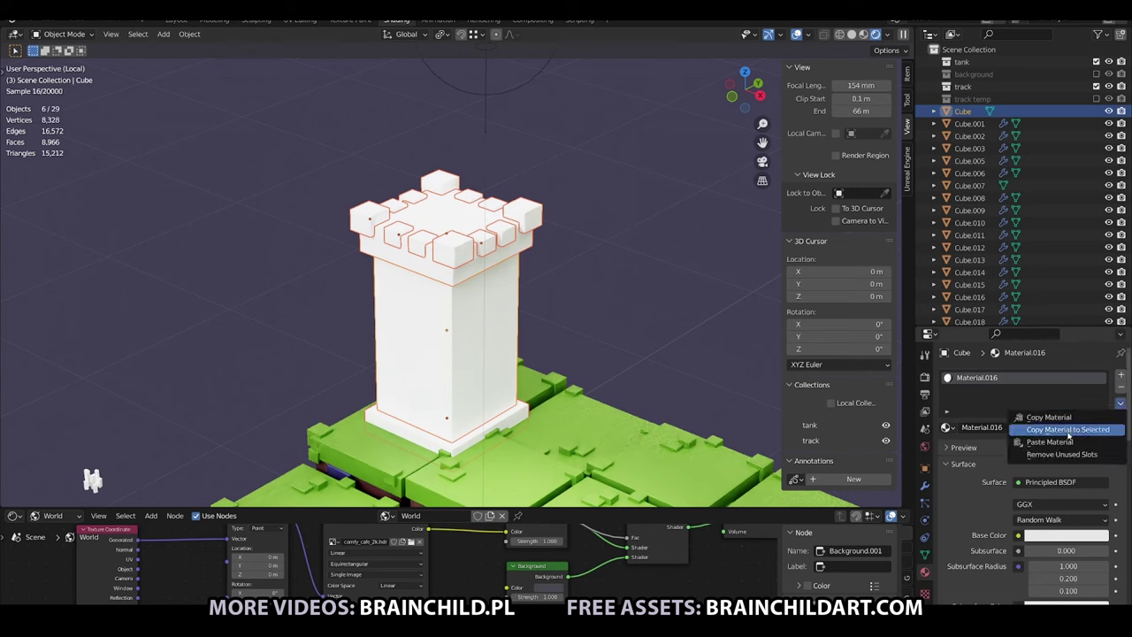
click(1068, 432)
click(1050, 534)
click(1101, 413)
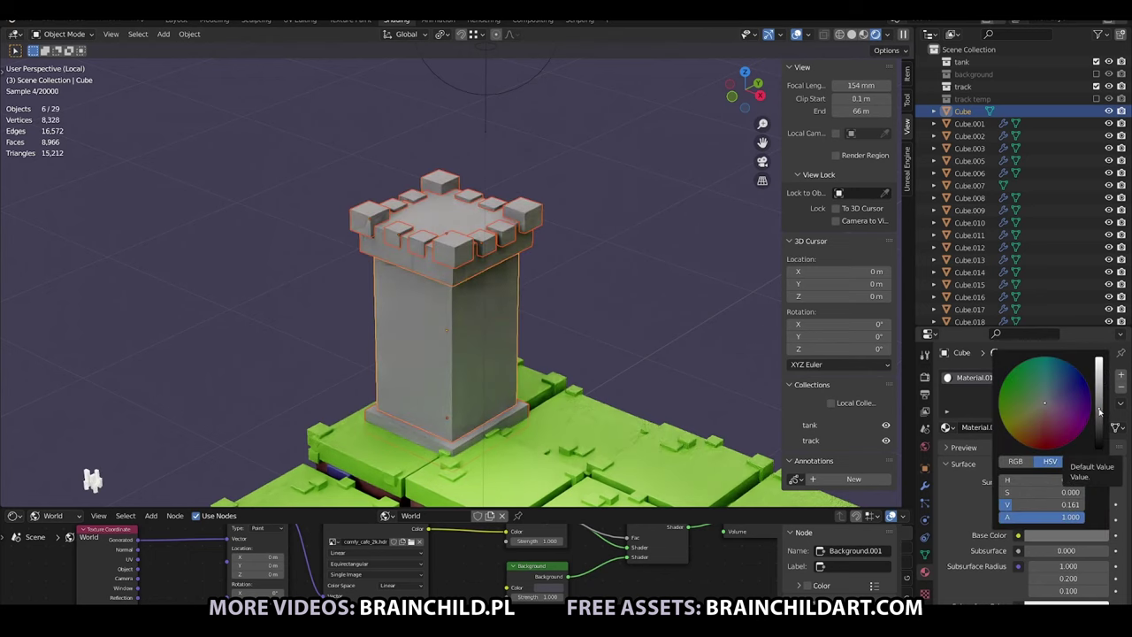
drag(1042, 411, 1045, 389)
Select the tower's crenellated top piece and duplicate it.
key(alt+a)
scroll(559, 322, down, 3)
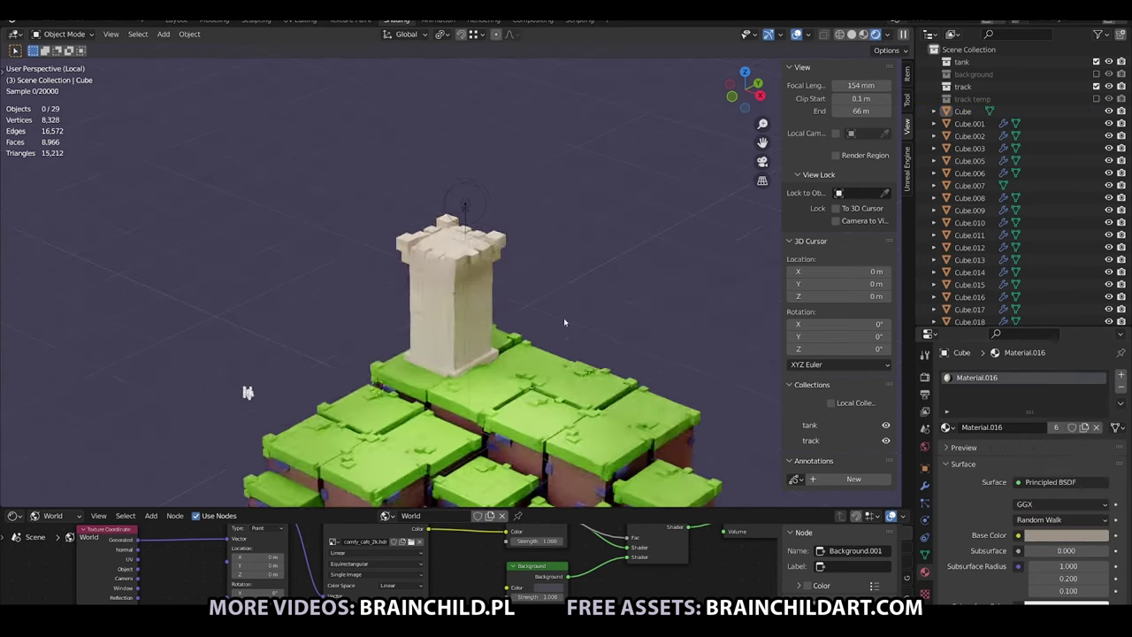
scroll(559, 322, down, 3)
scroll(559, 322, up, 5)
middle_drag(559, 322, 542, 280)
click(542, 280)
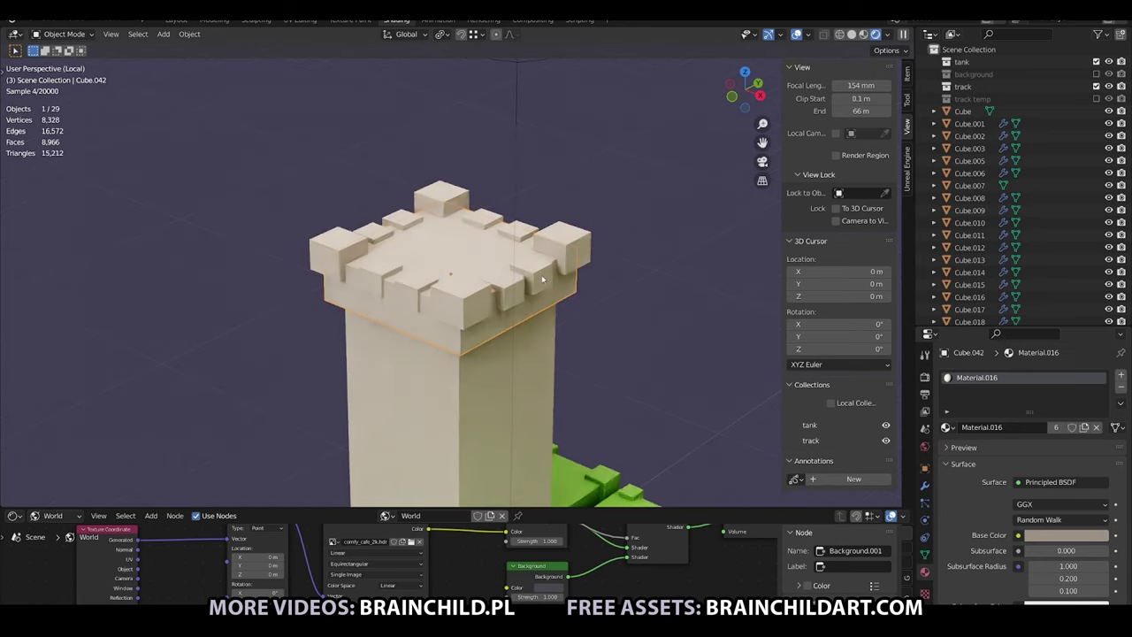
key(shift+d)
Scale the copied block onto the top, then add a Boolean modifier to the crenellated top.
key(s)
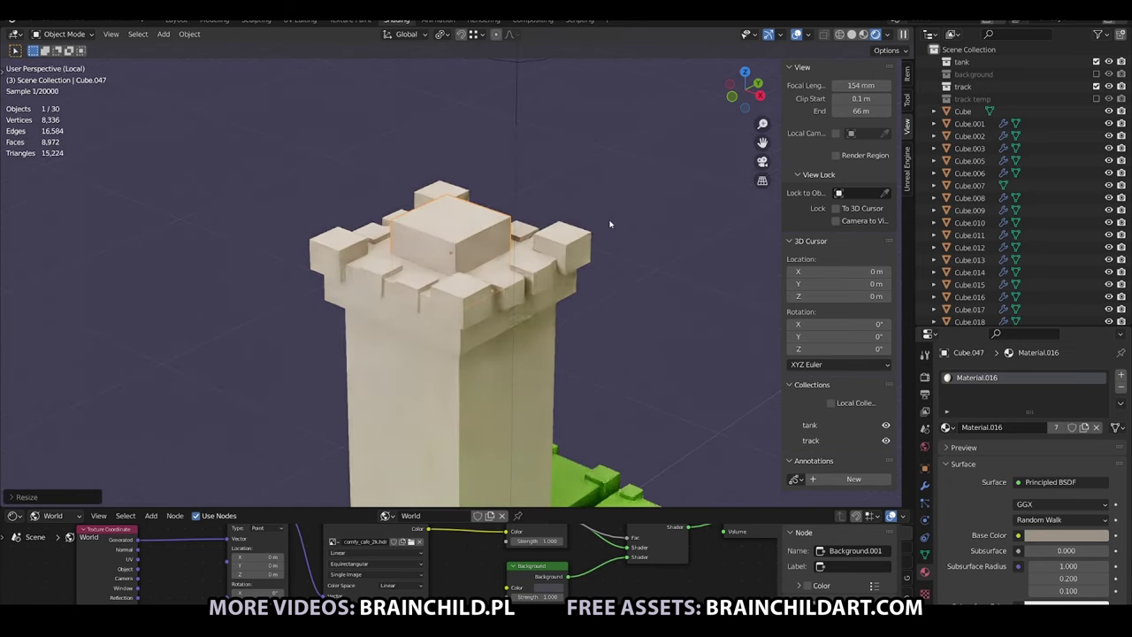
click(660, 222)
alt+click(477, 265)
click(509, 323)
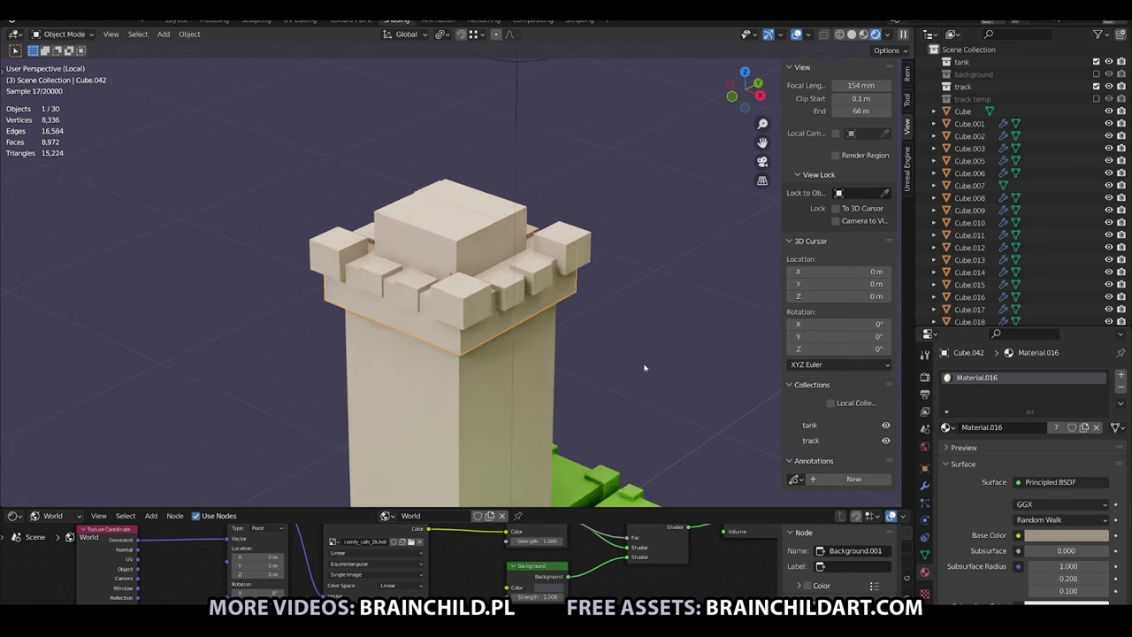
click(924, 485)
click(943, 352)
click(872, 126)
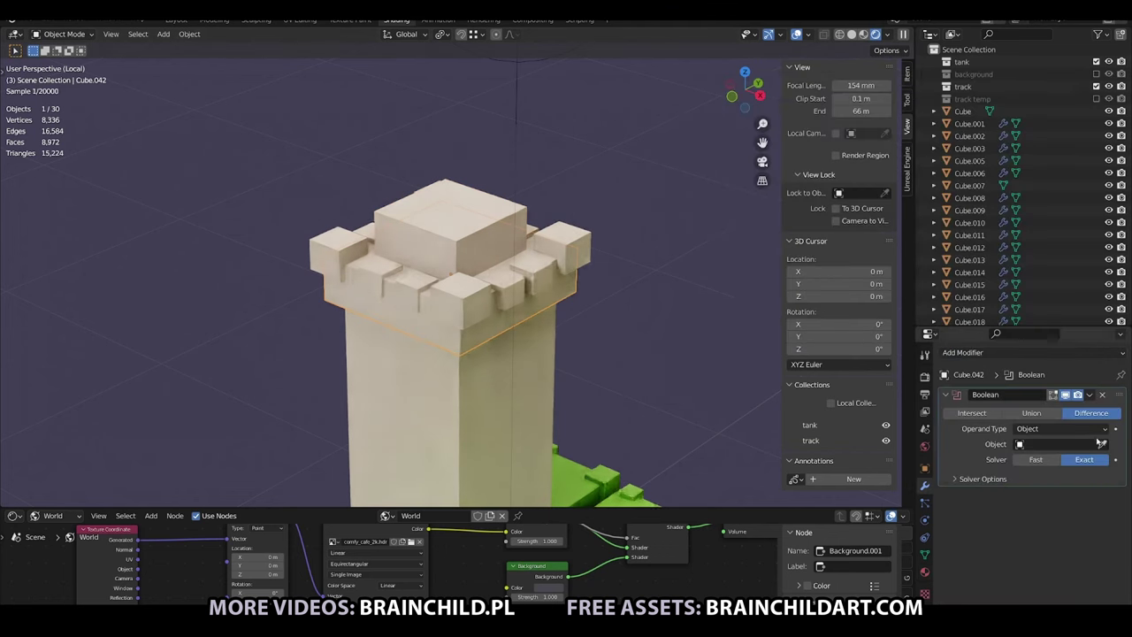
Check the hollow, enlarge the cutting block to deepen it, then delete the cutter.
click(484, 233)
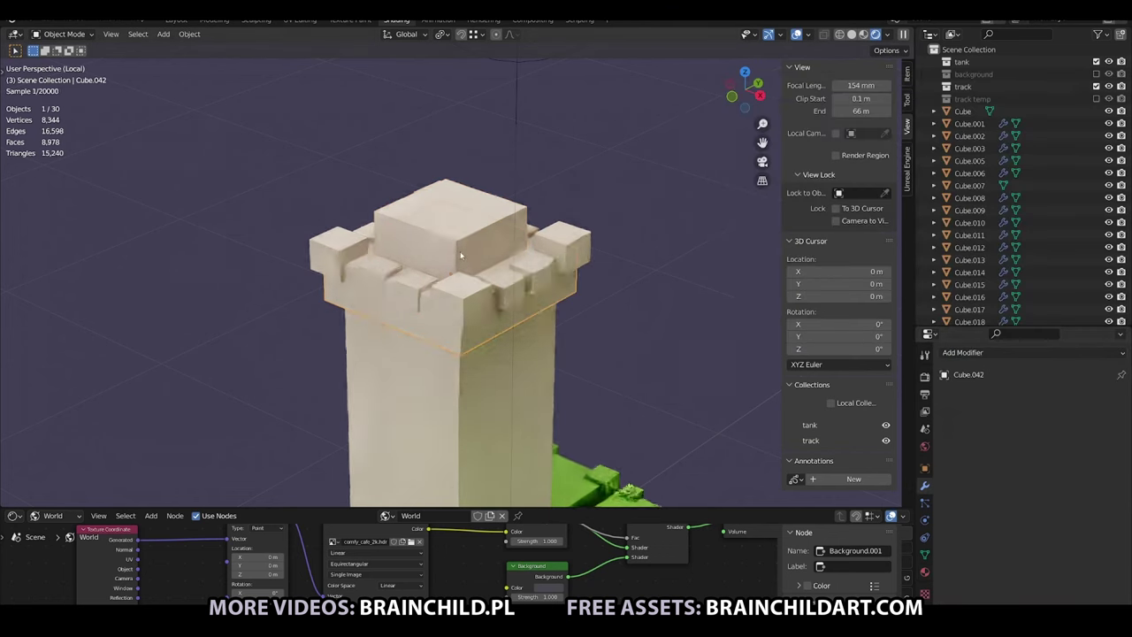
key(g)
right_click(723, 281)
key(s)
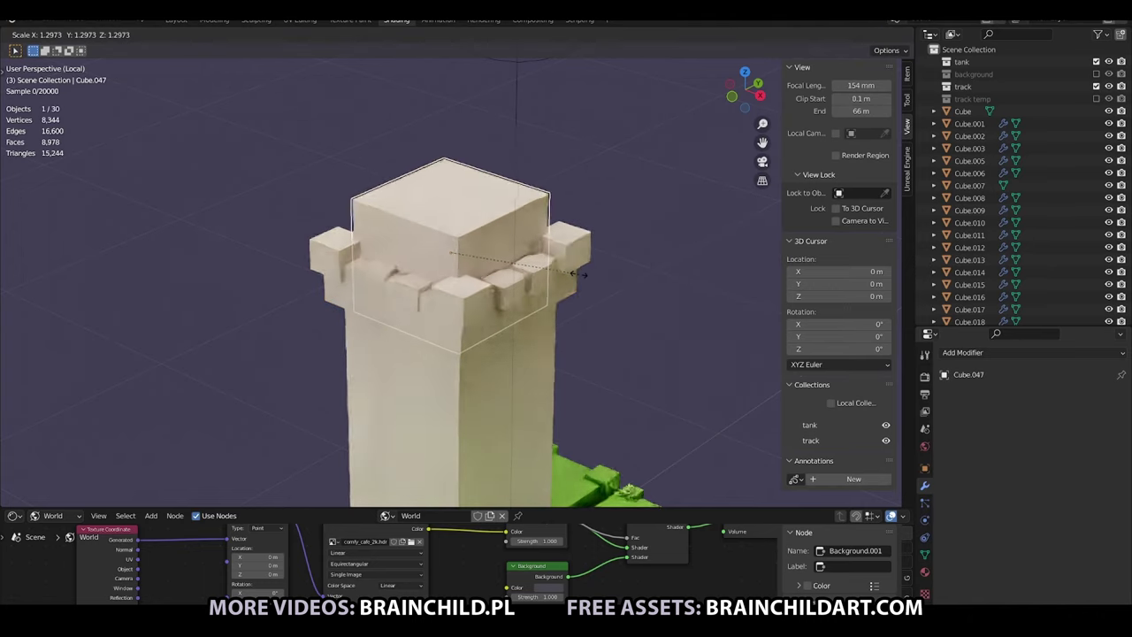
click(577, 273)
click(578, 274)
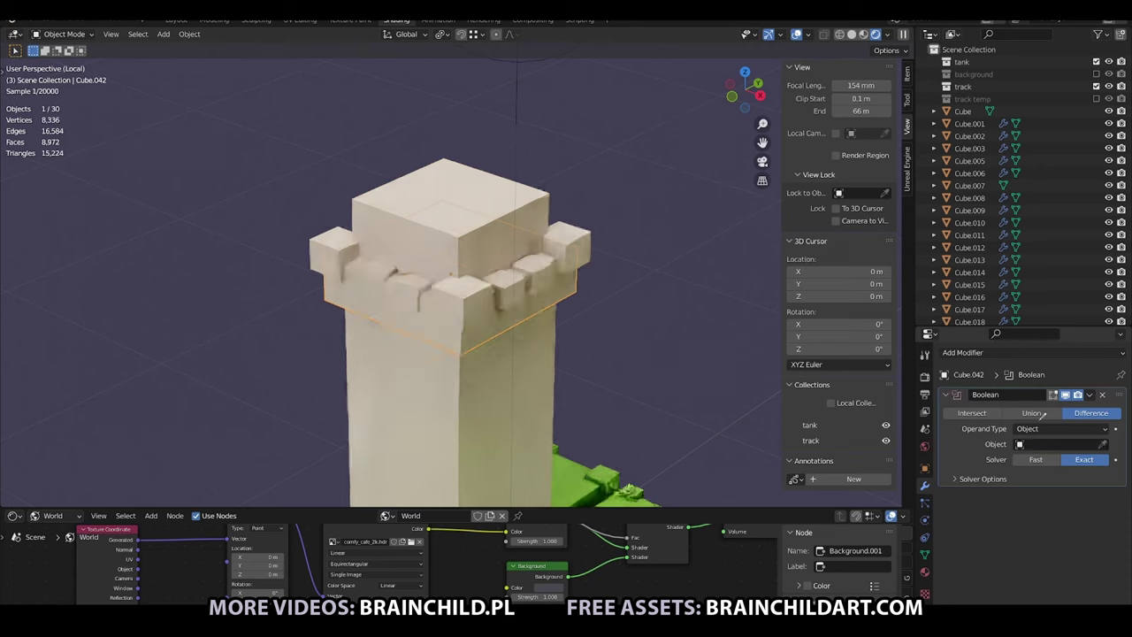
key(Delete)
Look down into the hollow top and pick a merlon to shift along X.
scroll(159, 473, down, 3)
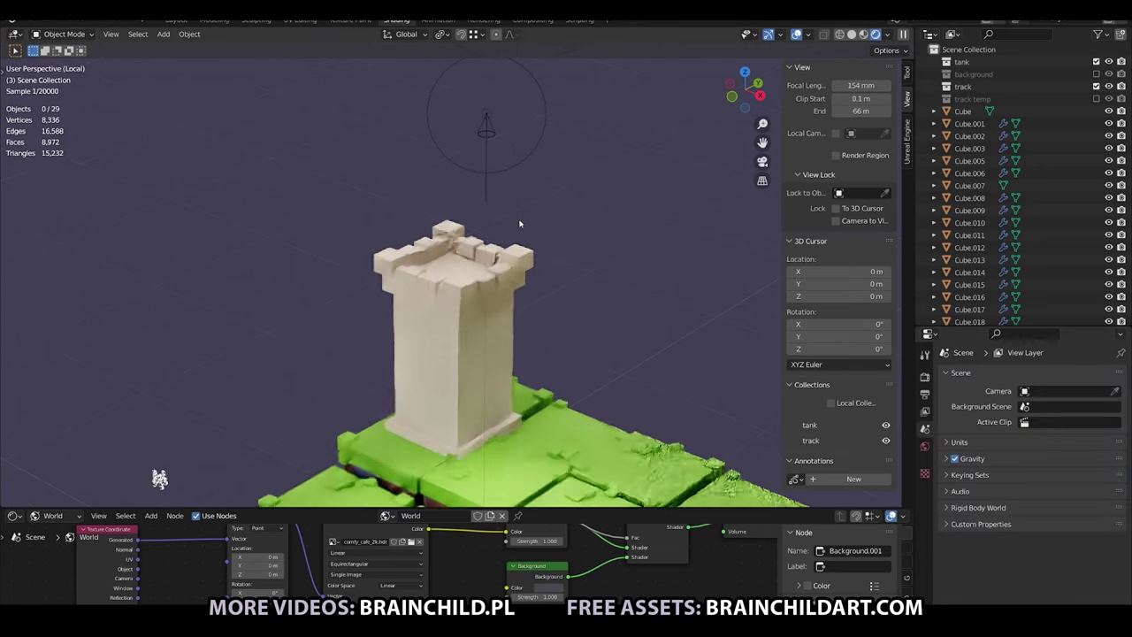
middle_drag(160, 473, 266, 354)
scroll(347, 213, up, 4)
click(347, 212)
click(362, 229)
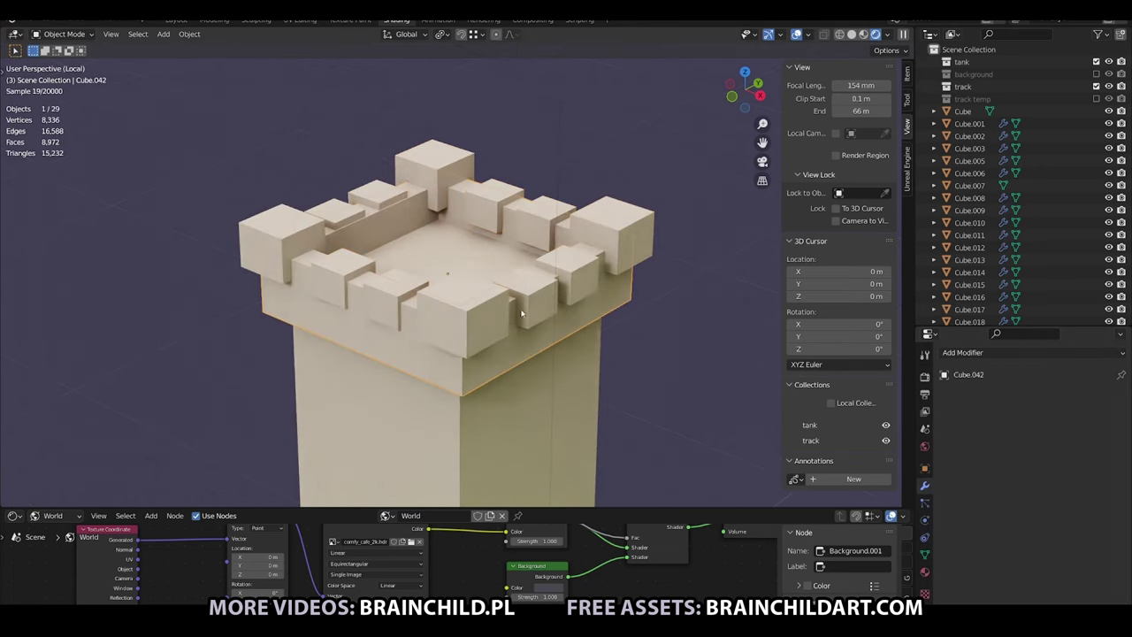
click(557, 297)
key(g)
key(x)
Flatten both merlon groups in Z and adjust their height.
click(564, 310)
shift+click(372, 283)
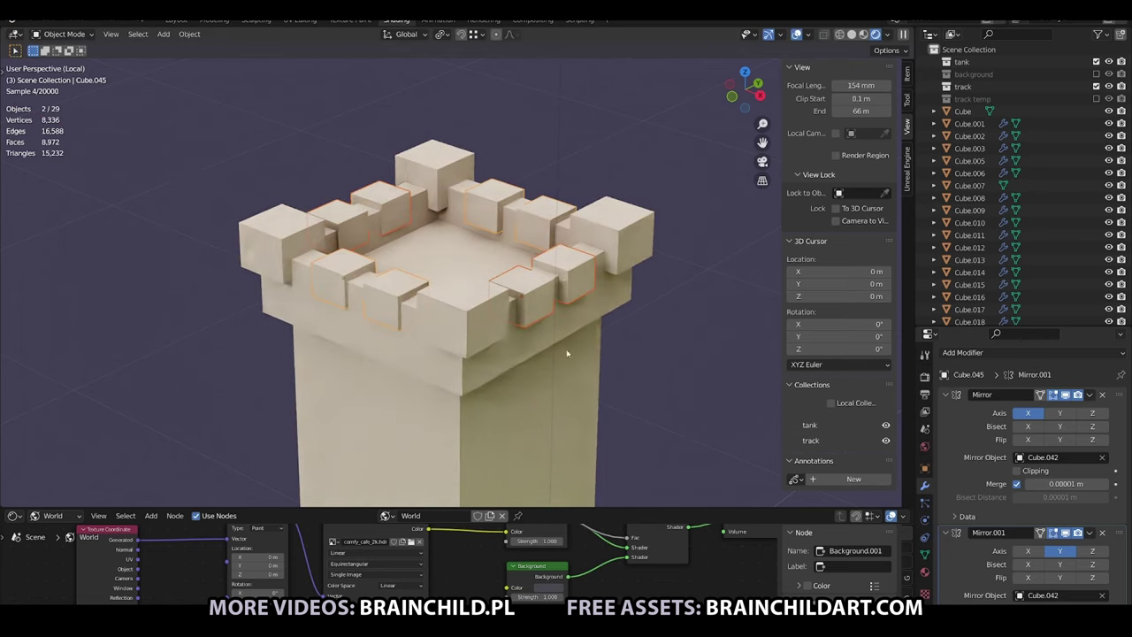
key(s)
key(z)
click(663, 268)
key(g)
key(z)
click(671, 277)
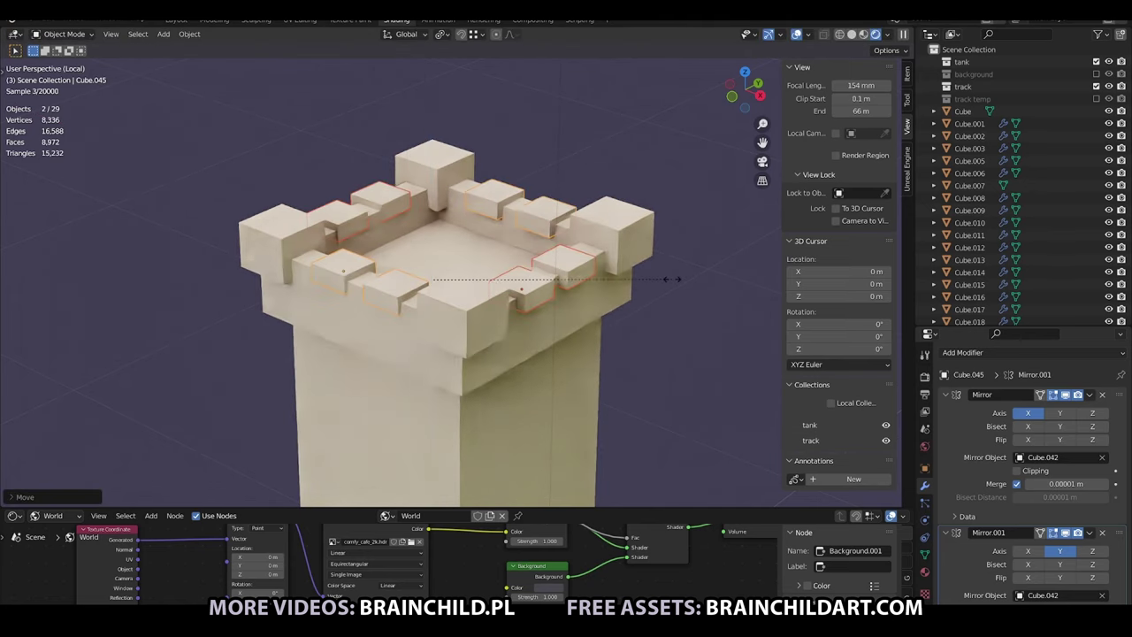
Move both merlon groups along Y and place duplicates offset along X.
click(339, 281)
click(530, 208)
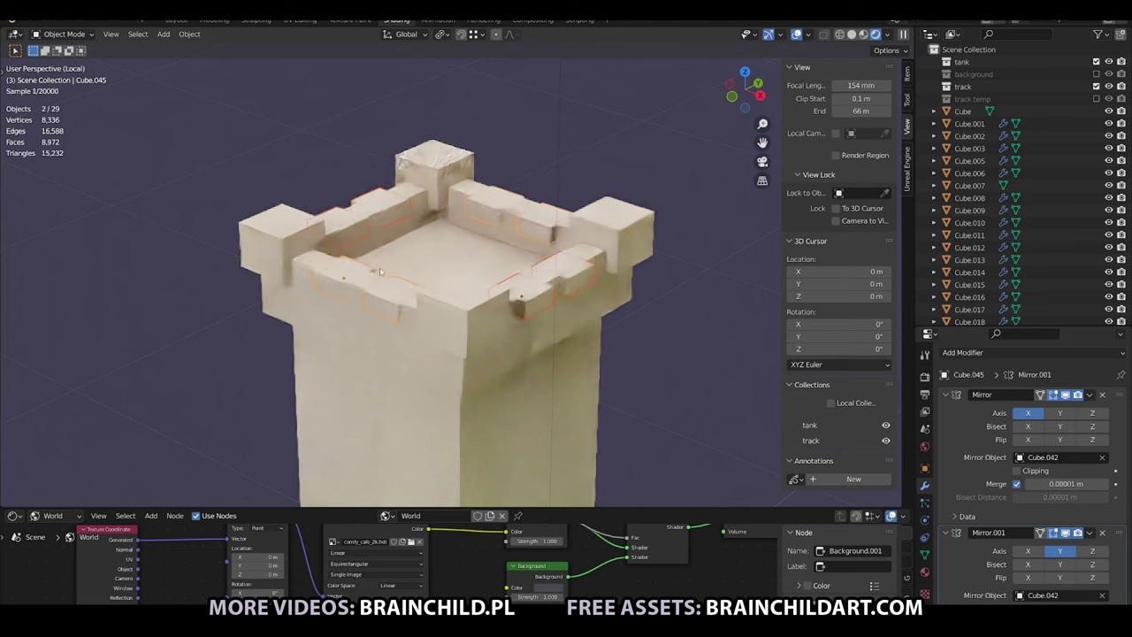
shift+click(329, 274)
key(g)
key(y)
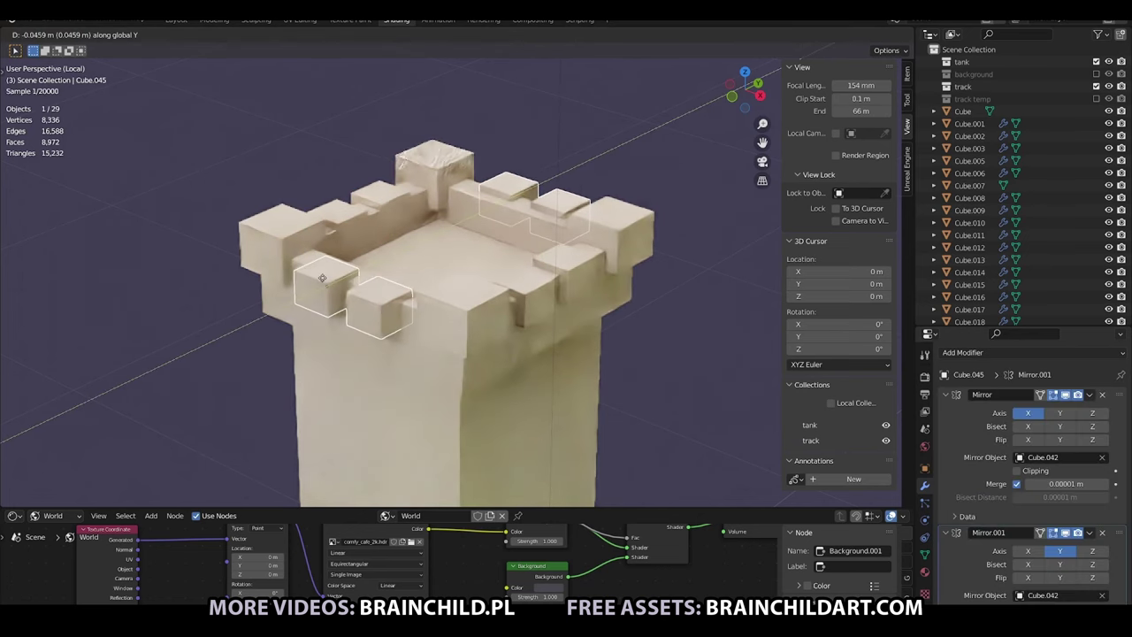
click(559, 276)
key(shift+d)
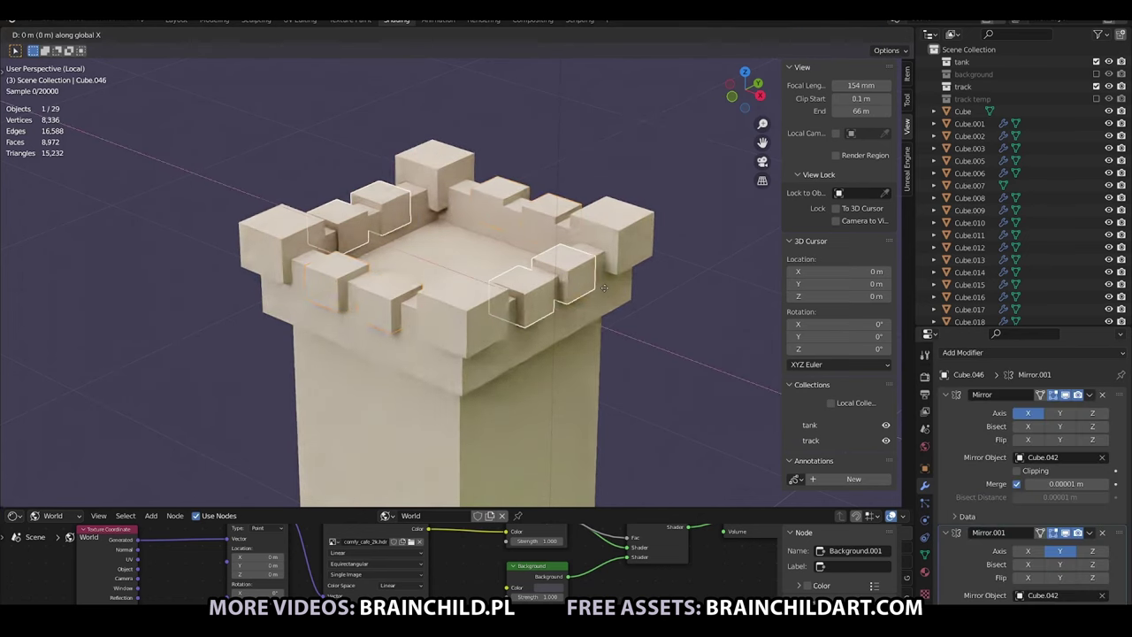
key(x)
click(605, 289)
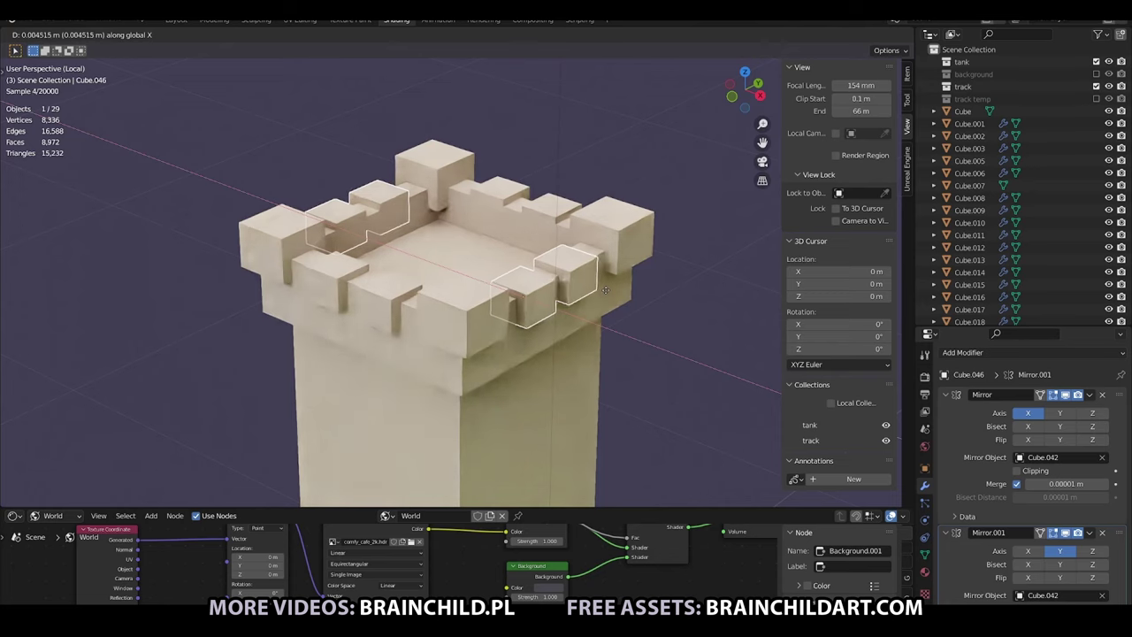
Scale up a corner merlon to even out the battlement ring.
click(687, 313)
scroll(669, 304, down, 3)
scroll(670, 304, up, 3)
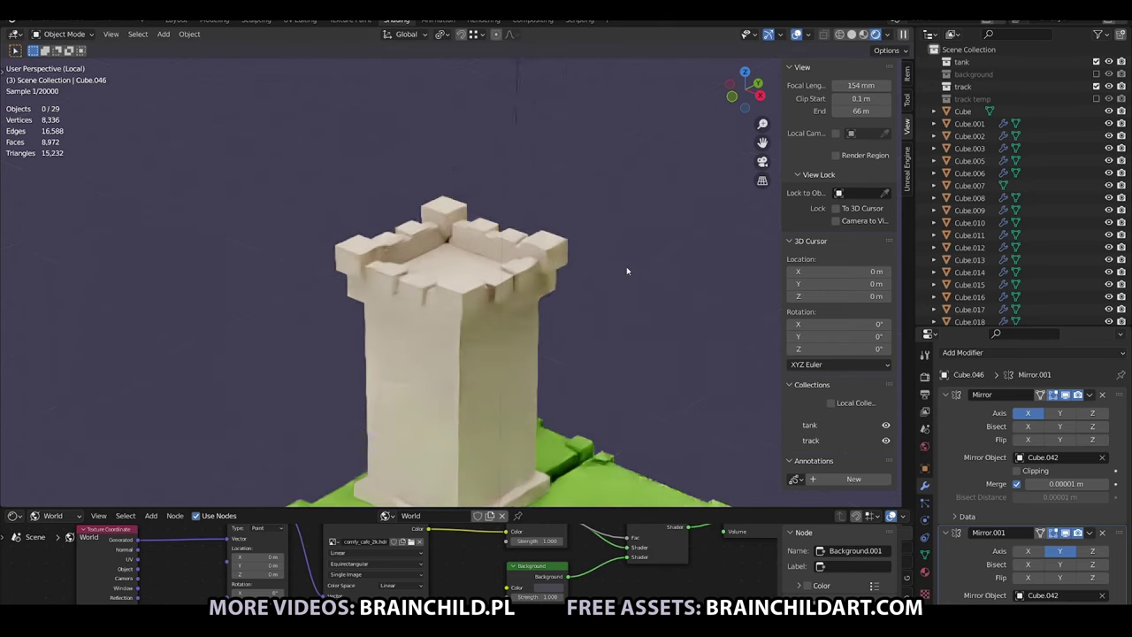
click(549, 266)
key(s)
click(690, 253)
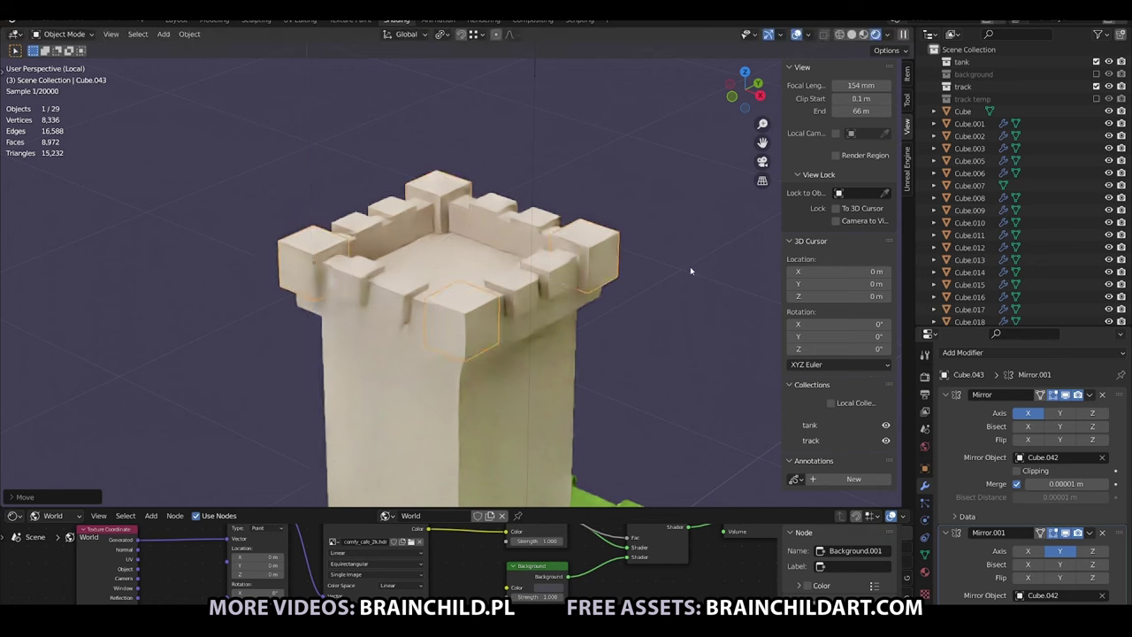
click(690, 271)
scroll(690, 271, down, 3)
scroll(354, 354, down, 2)
Select the tower body and lower it along Z.
click(457, 325)
scroll(469, 291, down, 3)
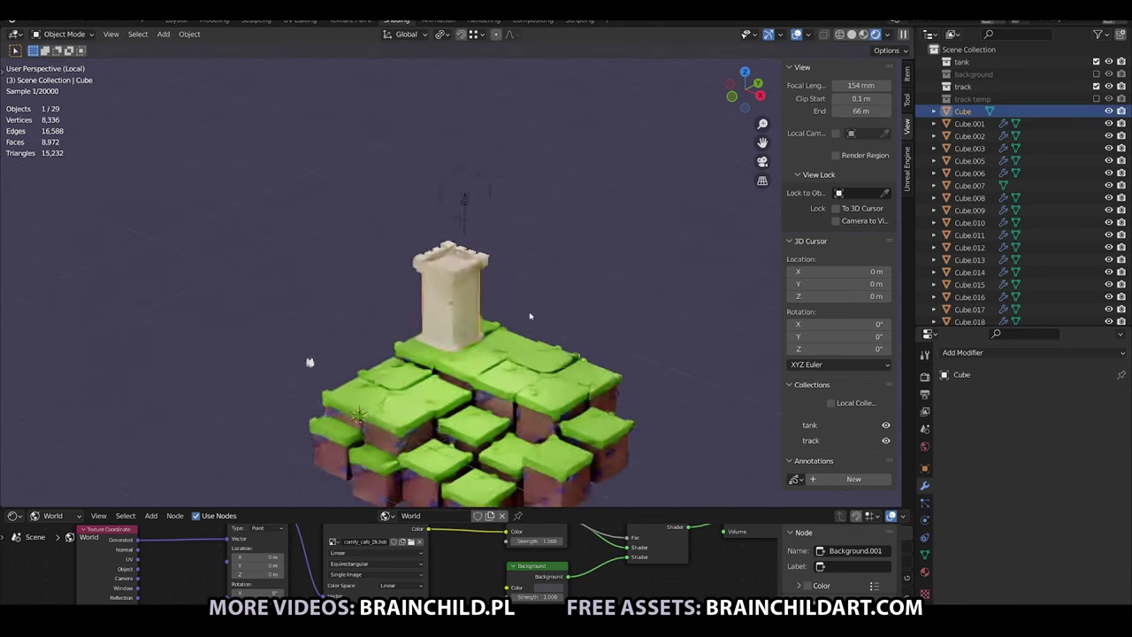
scroll(498, 265, up, 4)
scroll(498, 264, up, 2)
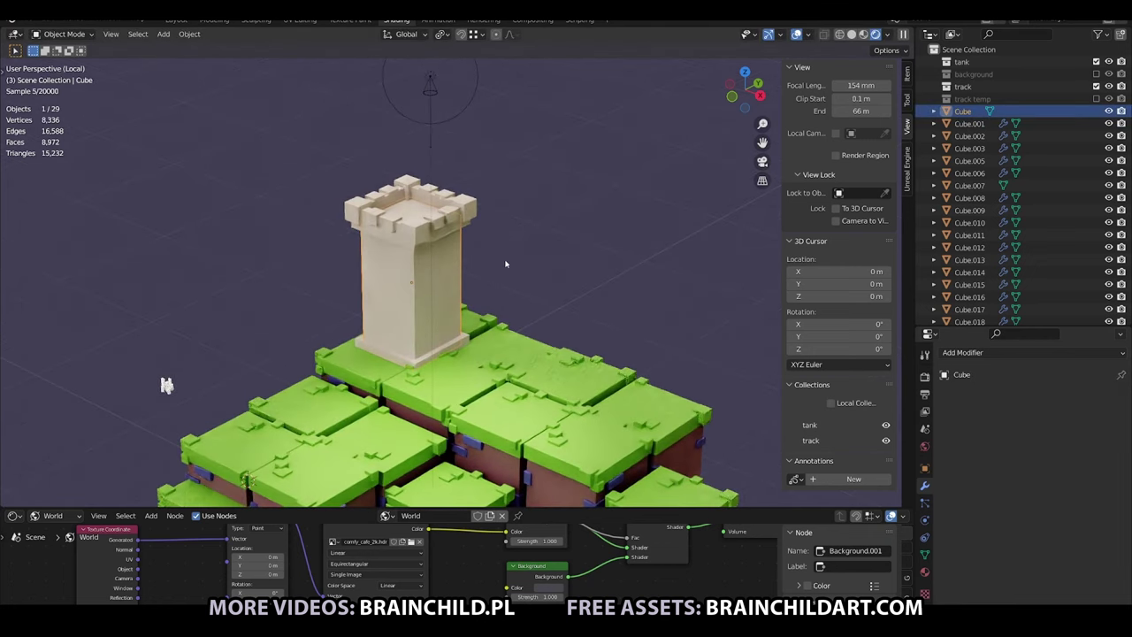
scroll(503, 217, down, 2)
scroll(502, 216, up, 3)
scroll(467, 200, up, 1)
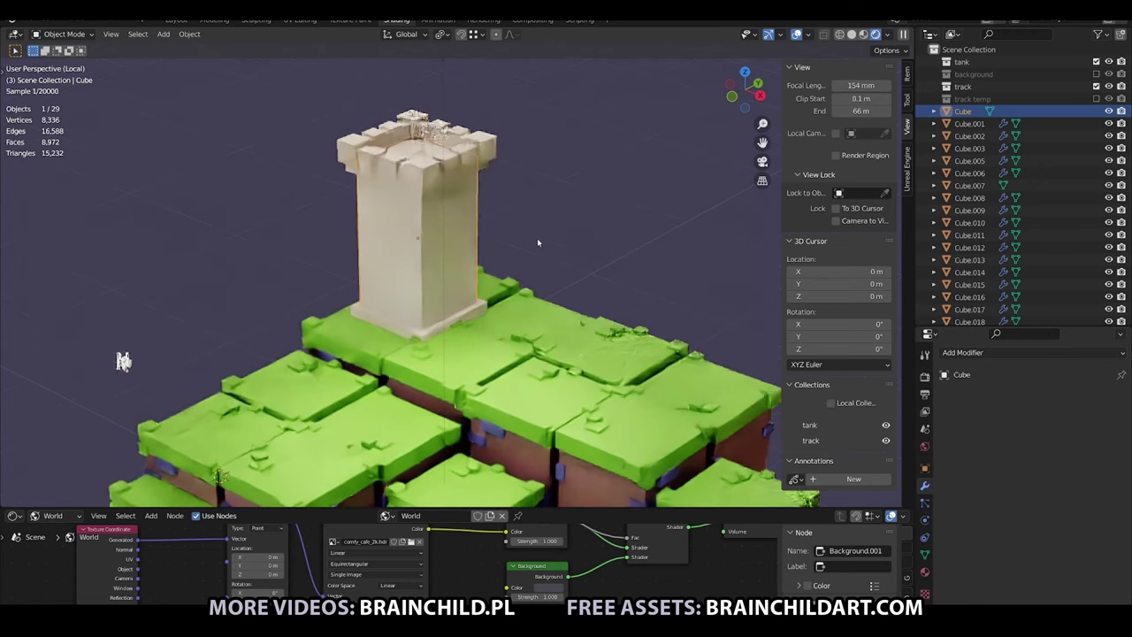
key(g)
key(z)
click(479, 261)
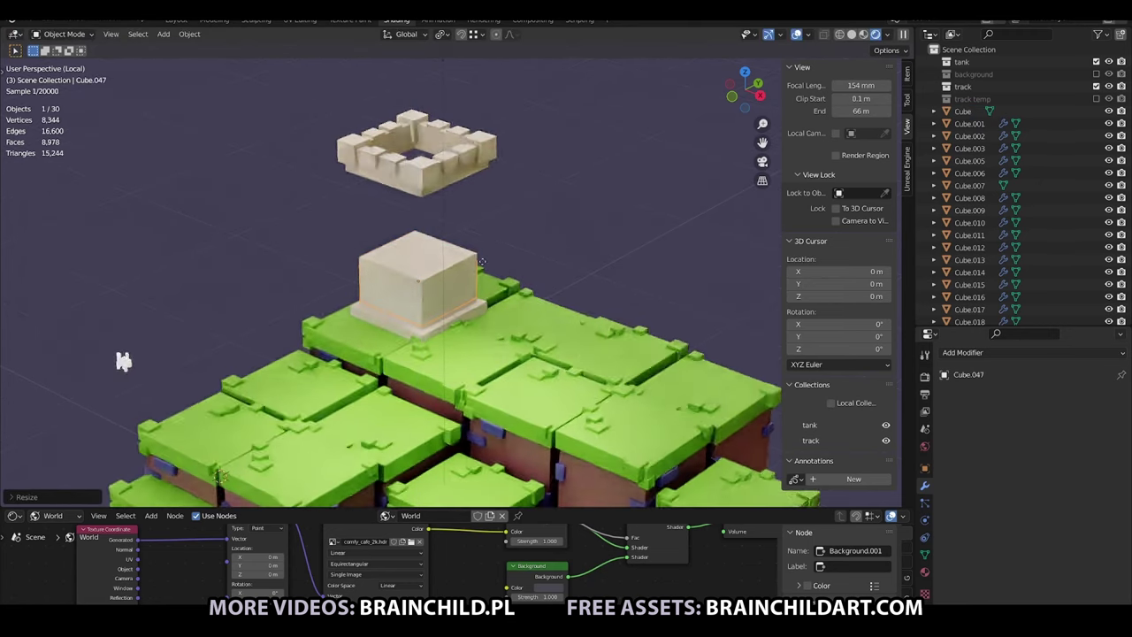
Duplicate the body box, enlarge it into a wider section and raise it up the tower.
key(shift+d)
click(510, 236)
key(s)
key(z)
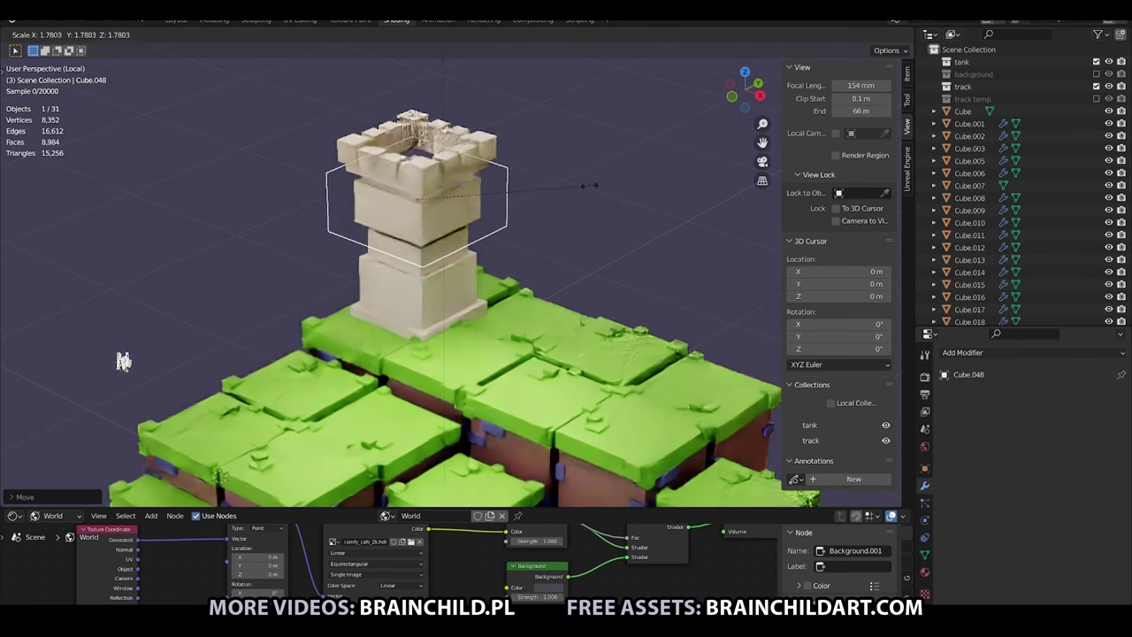
click(593, 167)
key(g)
key(z)
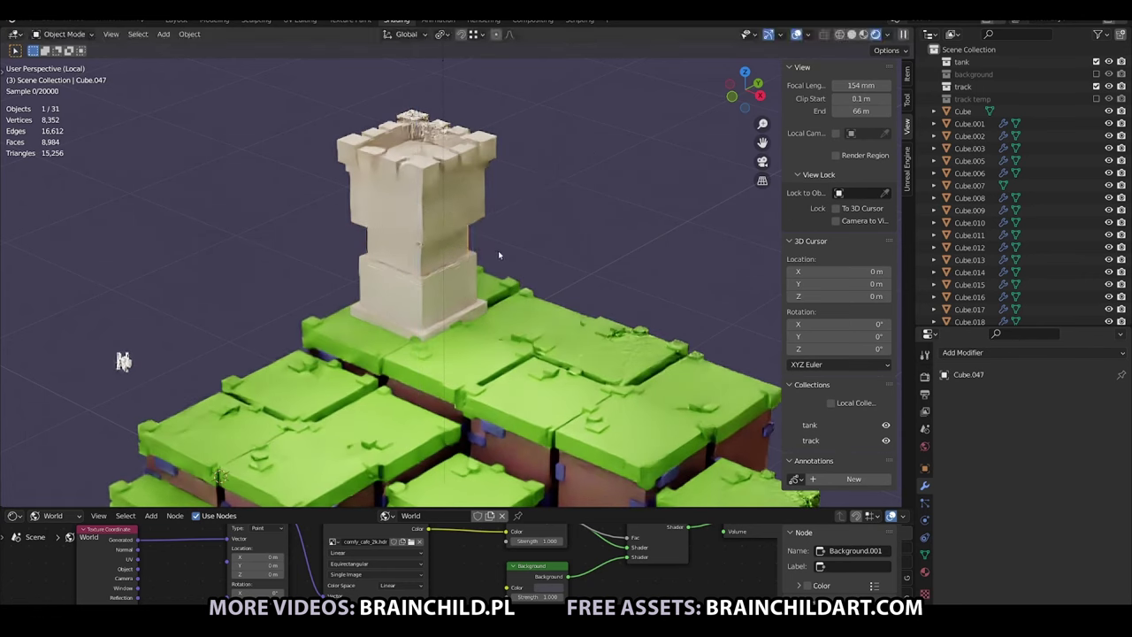
Resize the middle tower box, then clear the selection.
click(470, 237)
key(s)
click(511, 239)
scroll(513, 241, down, 2)
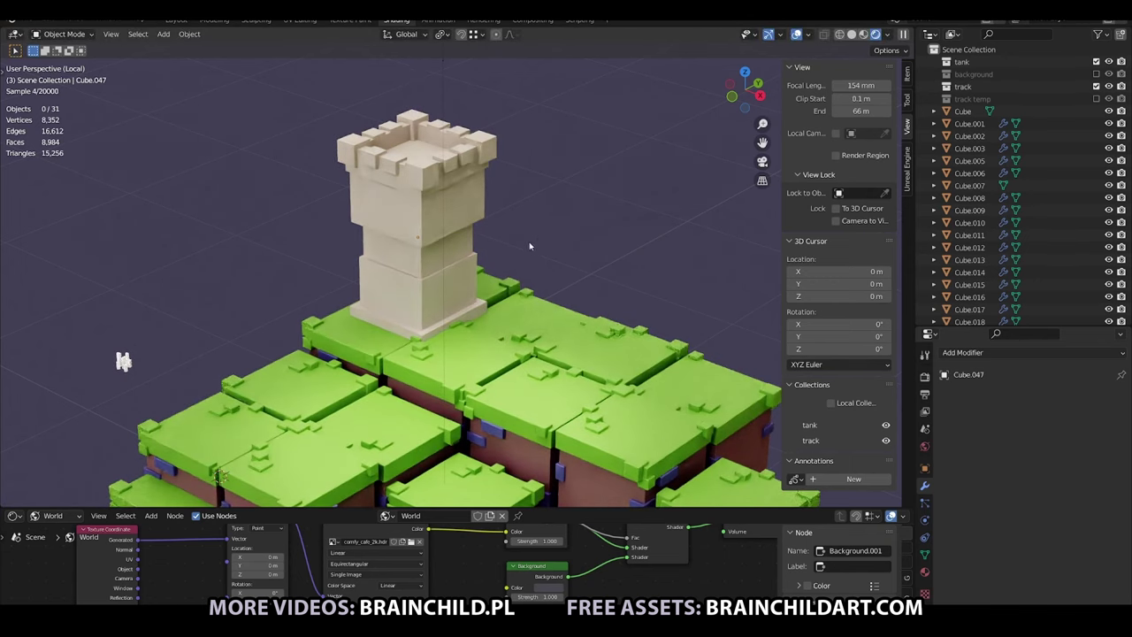
click(535, 253)
scroll(536, 254, up, 3)
Copy the lower tower box as a thin slab set between tower sections.
click(462, 291)
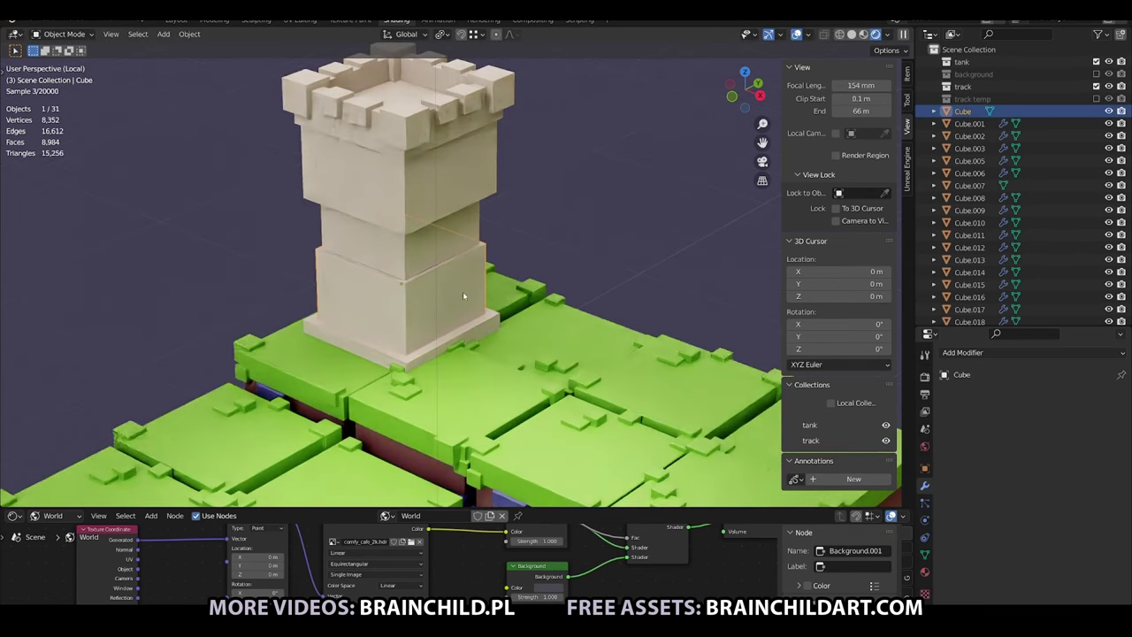
key(shift+d)
key(s)
key(g)
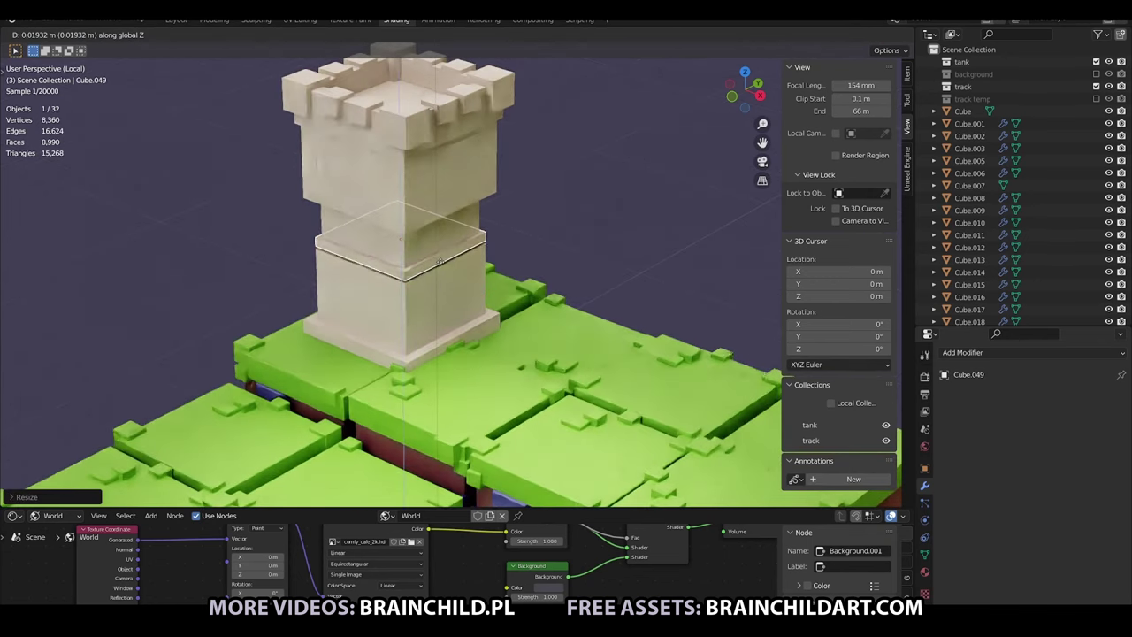
click(494, 278)
Give the slab its own single-user material with an orange-brown base colour.
click(925, 572)
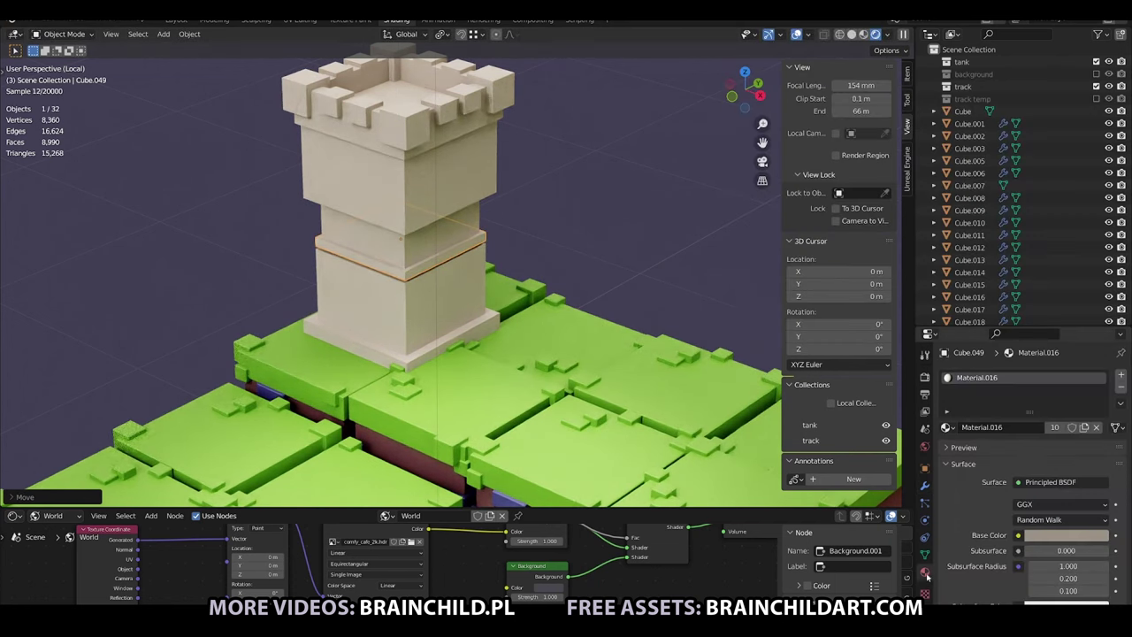
click(1085, 428)
click(1066, 535)
click(1048, 389)
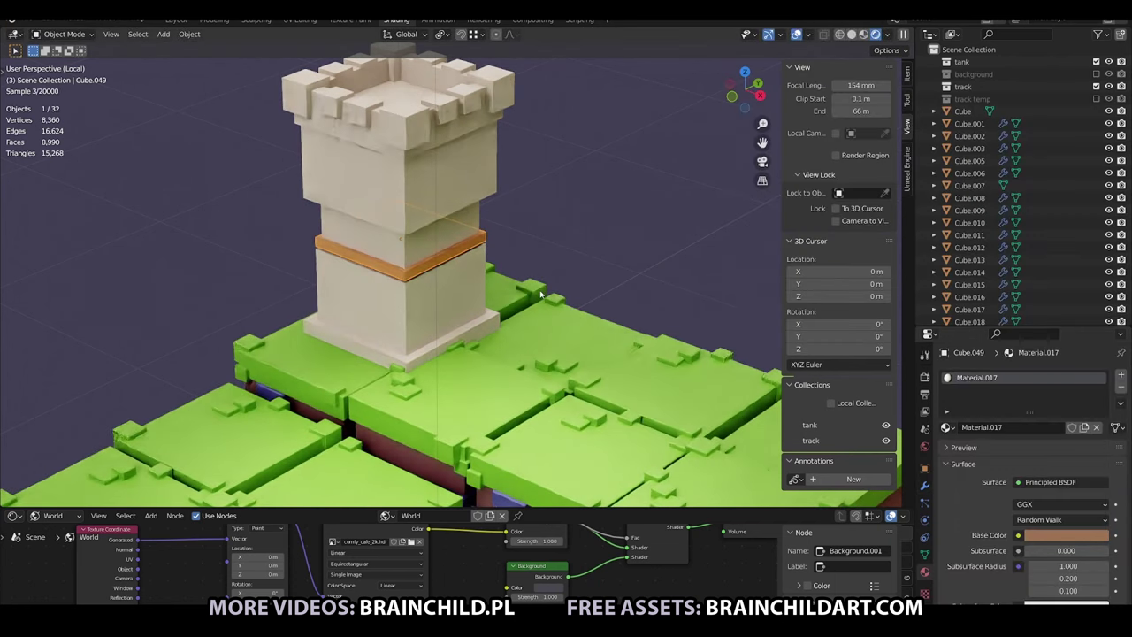
Copy the orange band, enlarge it and set it just below the crenellated top.
key(shift+d)
key(z)
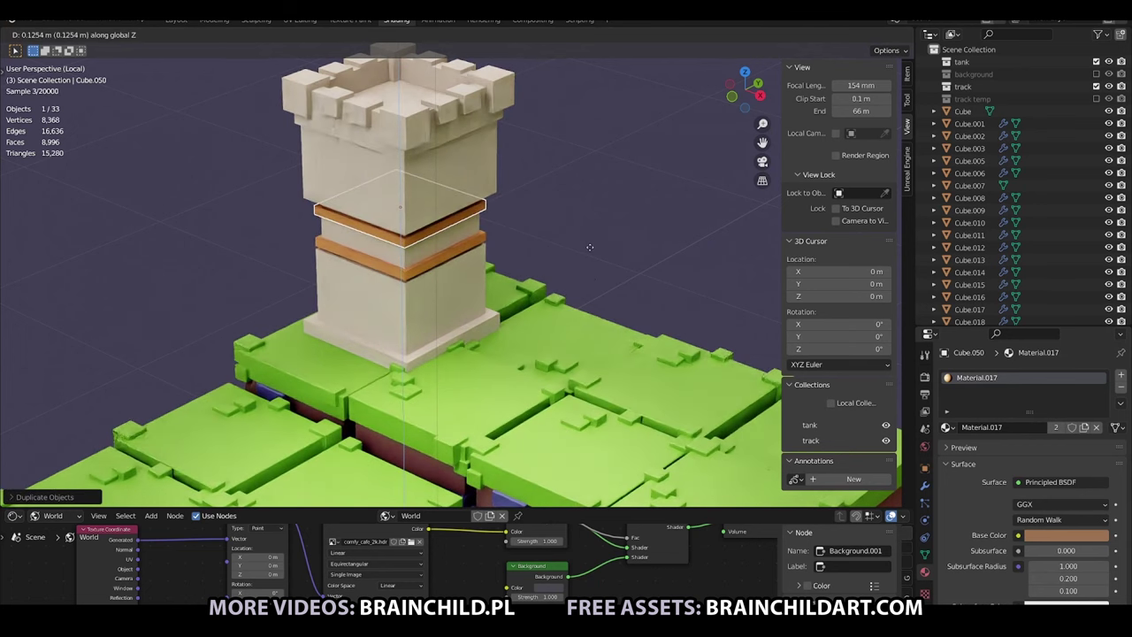
click(547, 205)
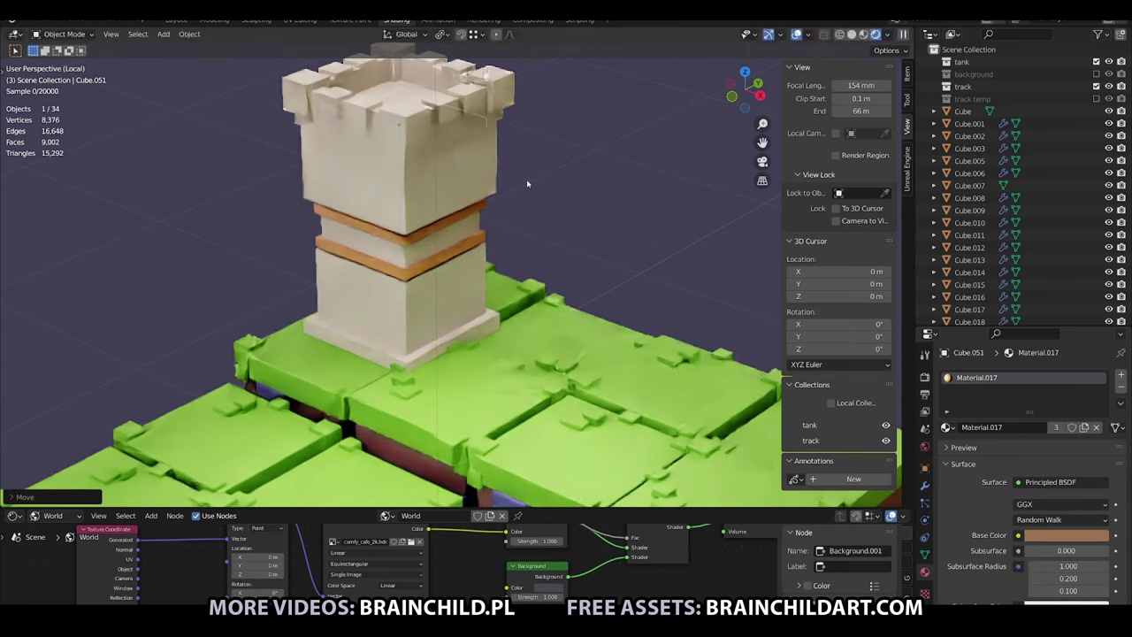
key(s)
click(554, 201)
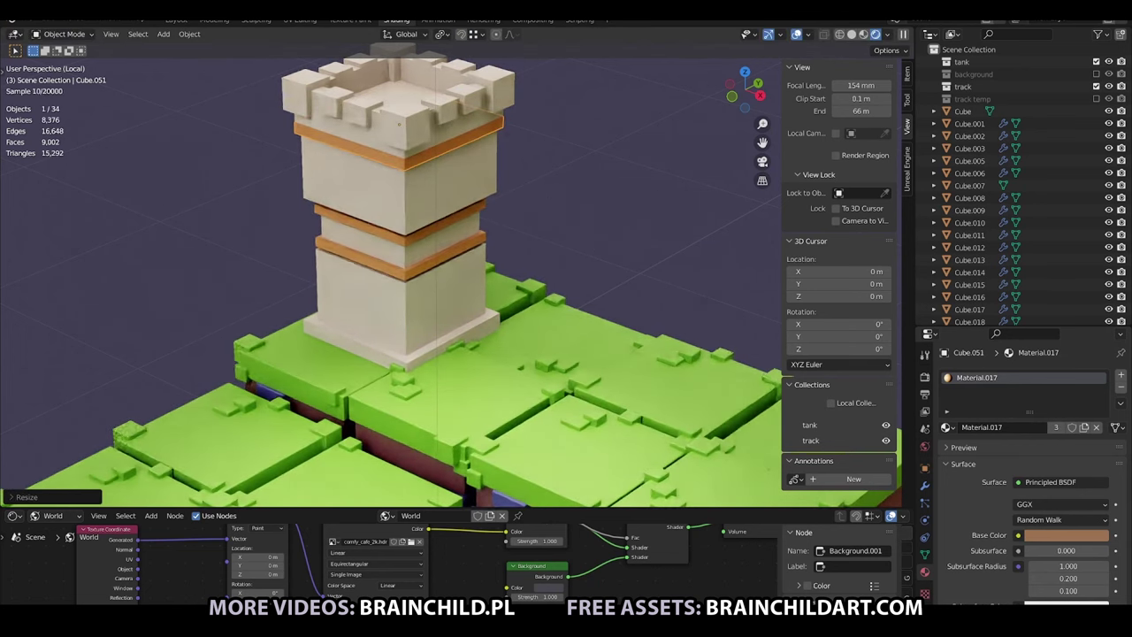
key(g)
key(z)
click(557, 246)
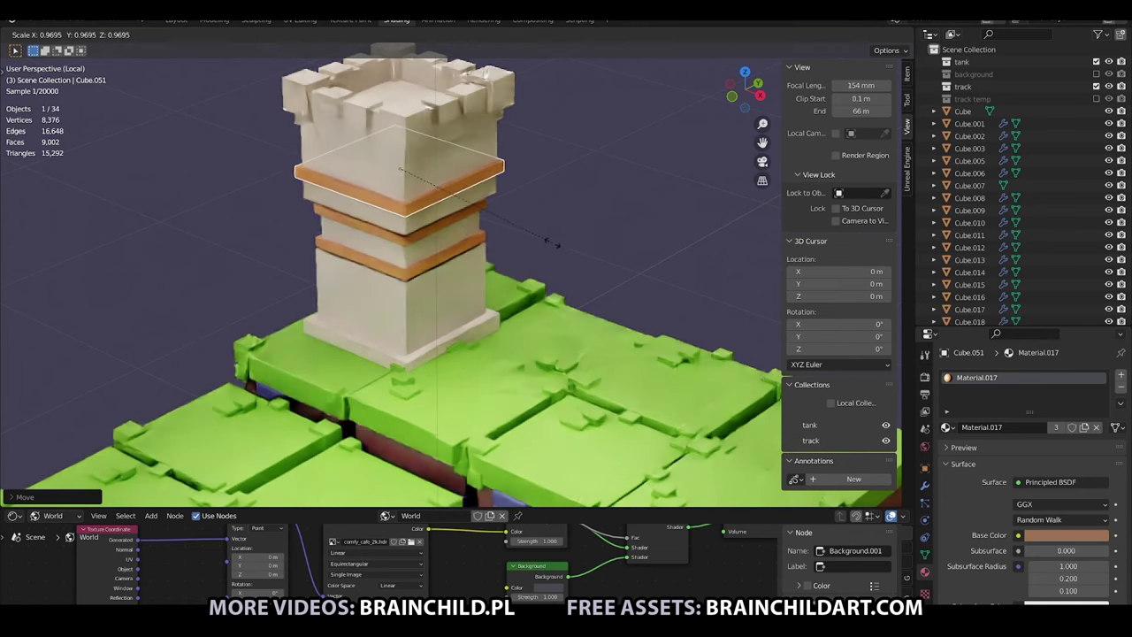
Duplicate the orange band once more to add another trim ring.
key(shift+d)
click(559, 237)
scroll(566, 226, down, 4)
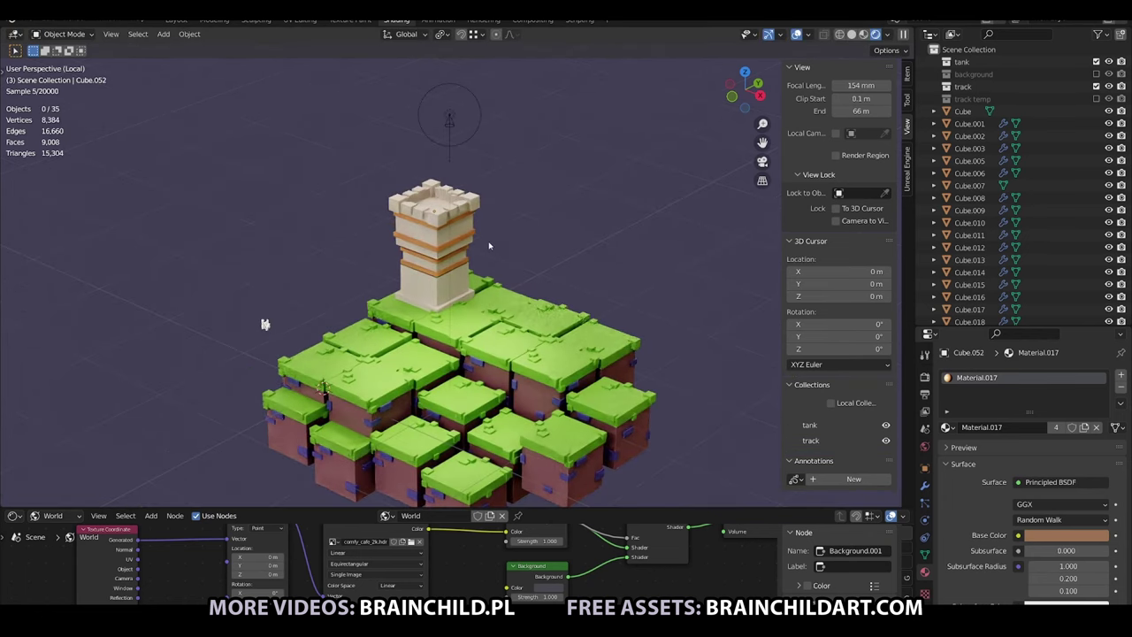
Duplicate an orange slab down to the base of the tower.
scroll(418, 257, up, 5)
click(418, 212)
key(shift+d)
key(z)
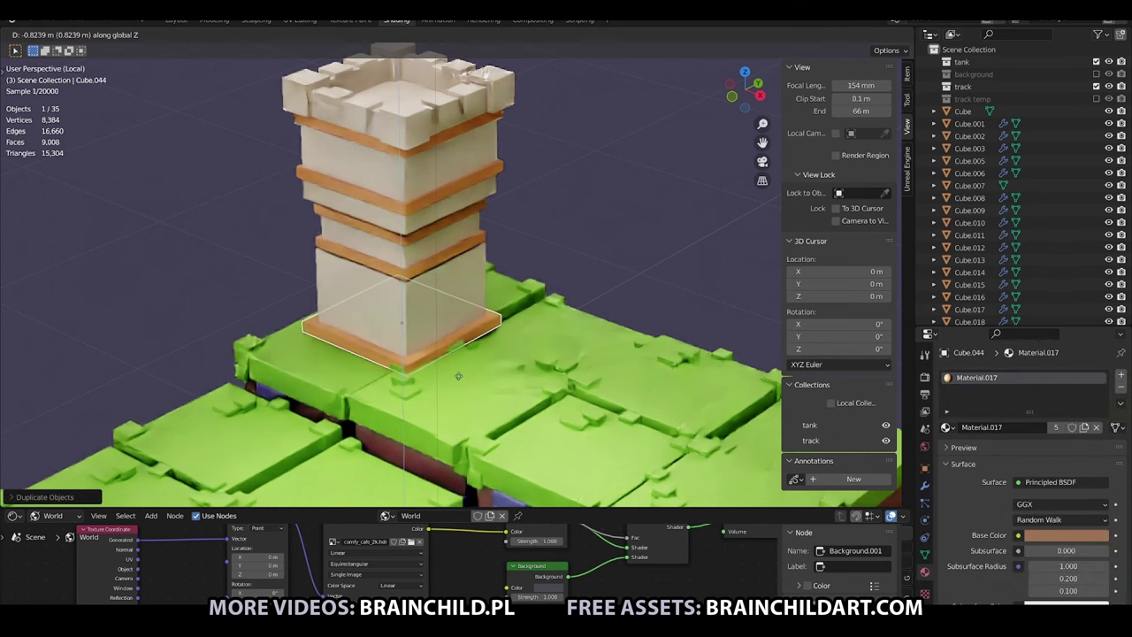
click(460, 380)
Duplicate the lower beige block beside the tower base and enlarge it as a door cutter.
click(478, 318)
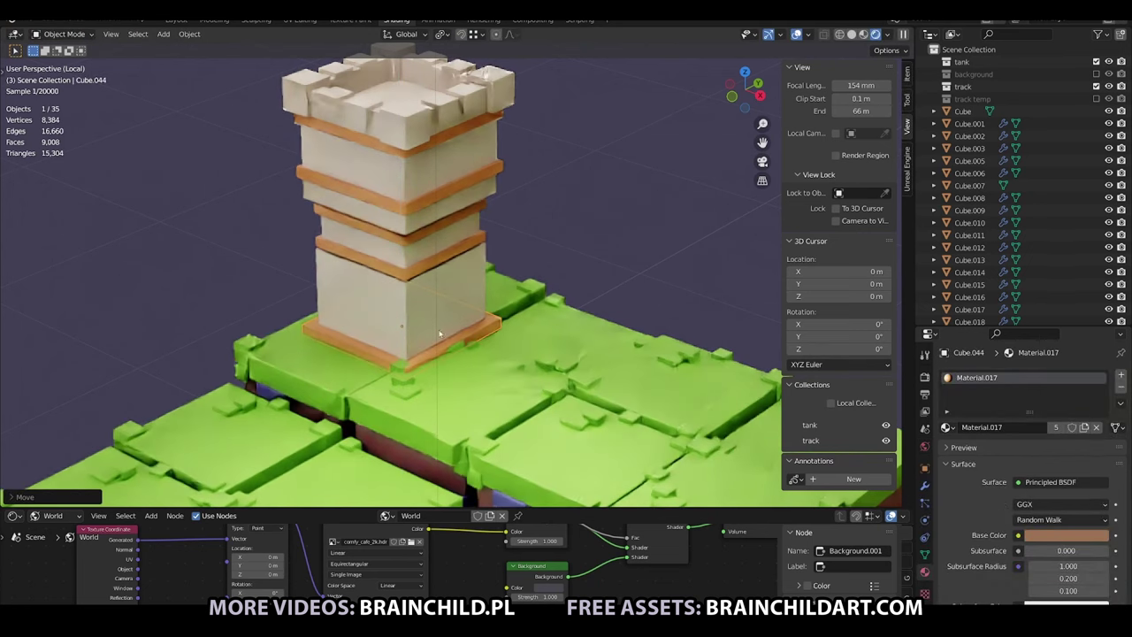
key(shift+d)
click(460, 310)
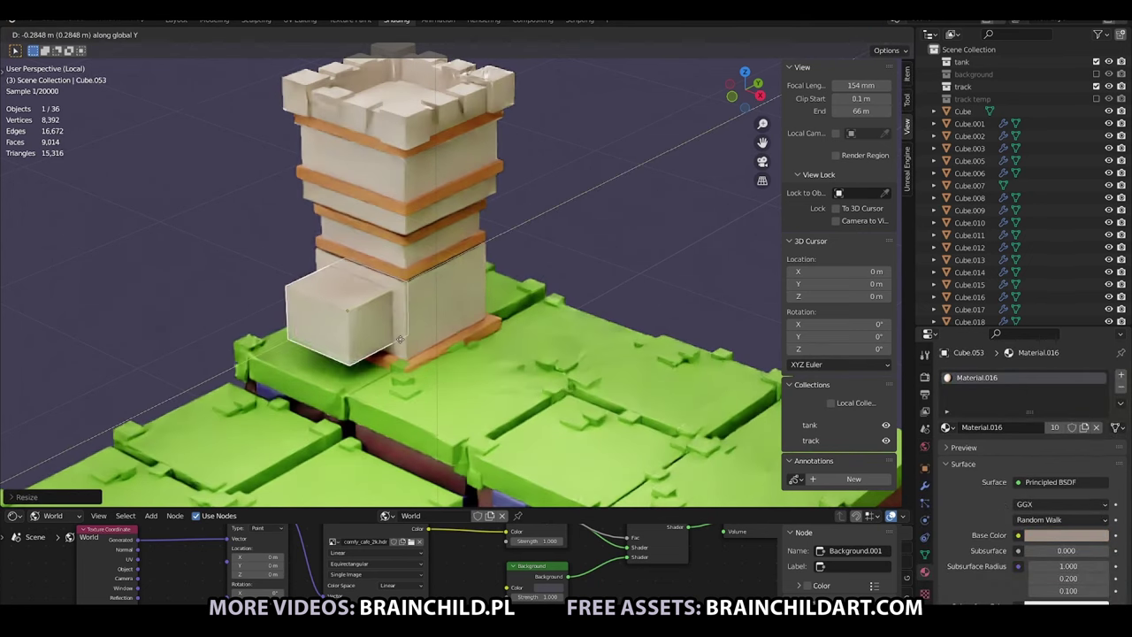
key(s)
click(430, 325)
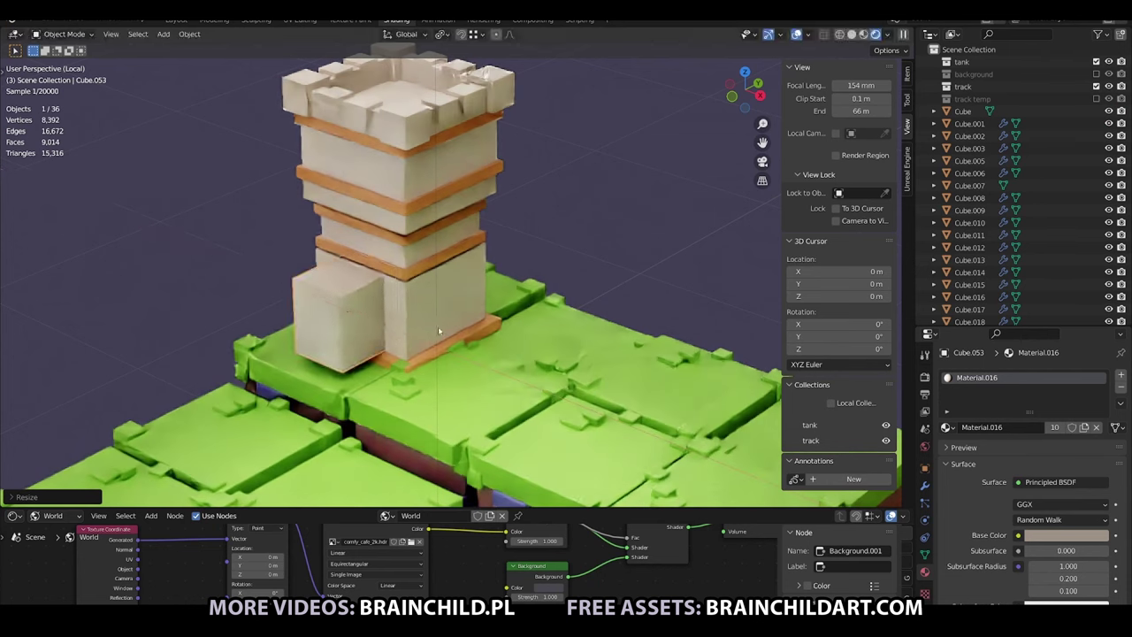
right_click(437, 332)
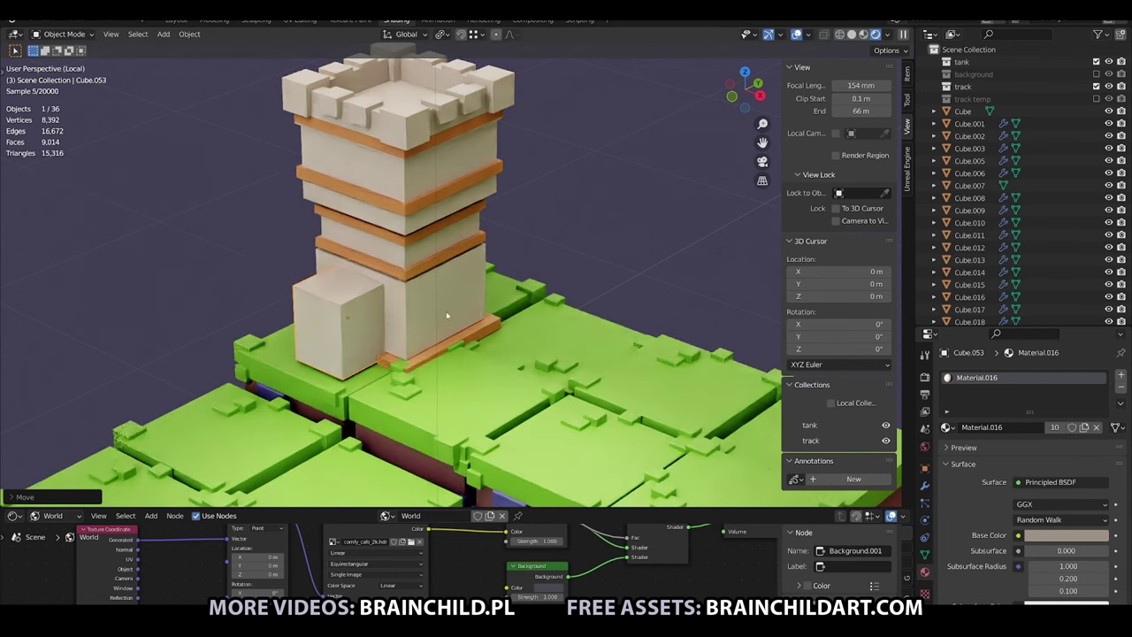
Add a Boolean Difference modifier to the tower body using the beige block as cutter.
click(478, 310)
click(925, 485)
click(973, 352)
click(880, 134)
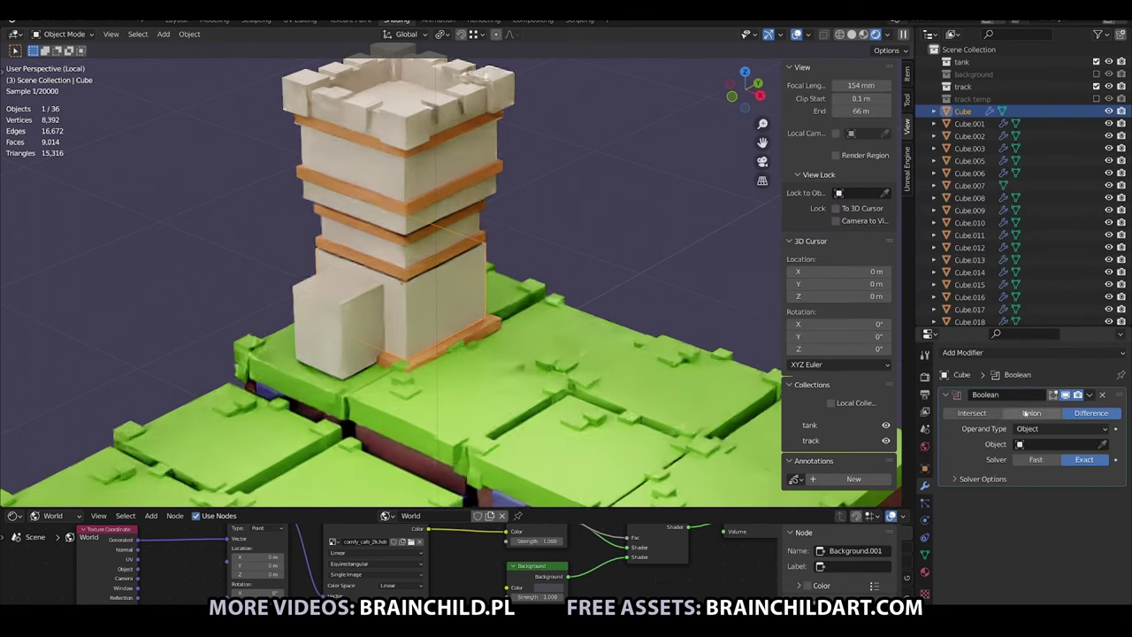
click(353, 309)
Make the door cutter taller and reposition it in the tower base.
click(349, 314)
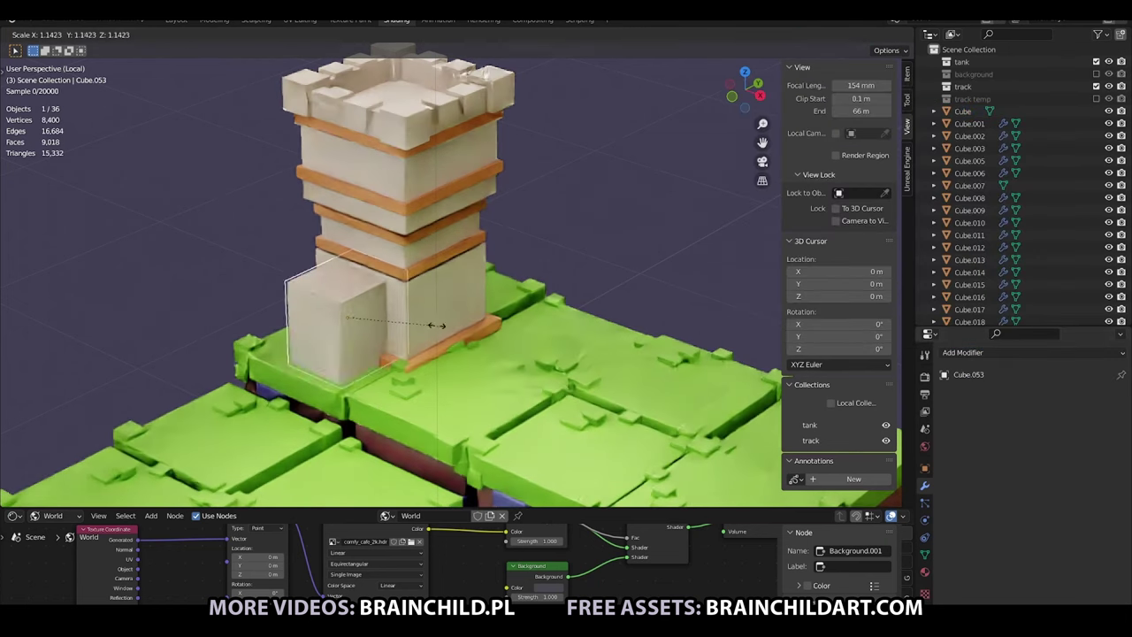
key(s)
key(z)
click(410, 276)
key(s)
key(z)
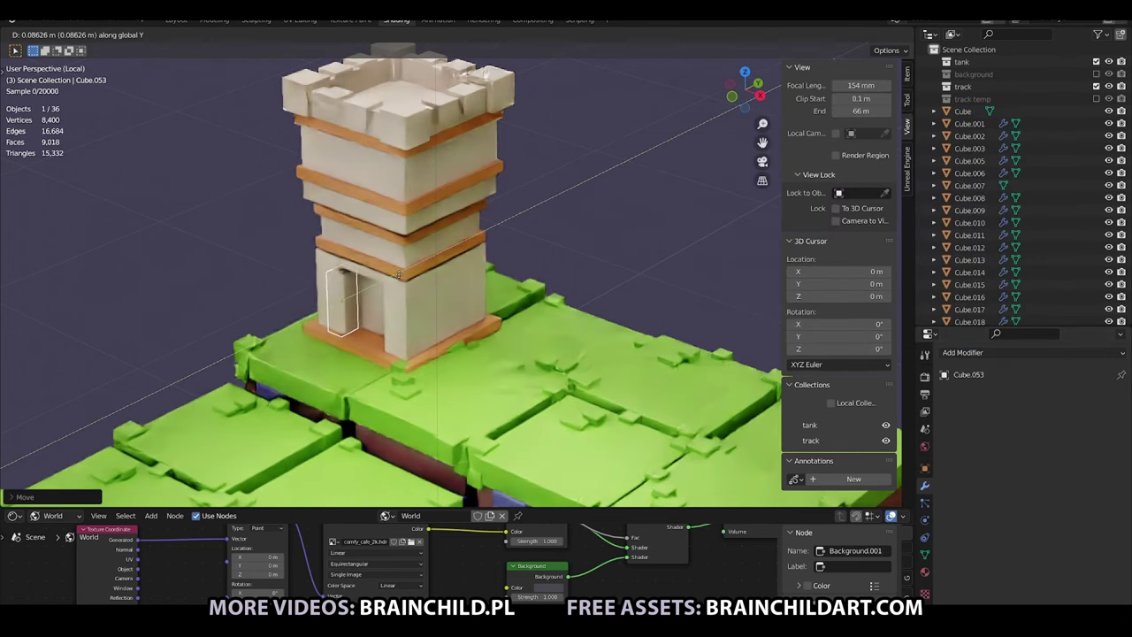
click(415, 265)
Duplicate the cutter, rotate the copy 90 degrees and position it as a lintel cutter.
key(shift+d)
click(475, 293)
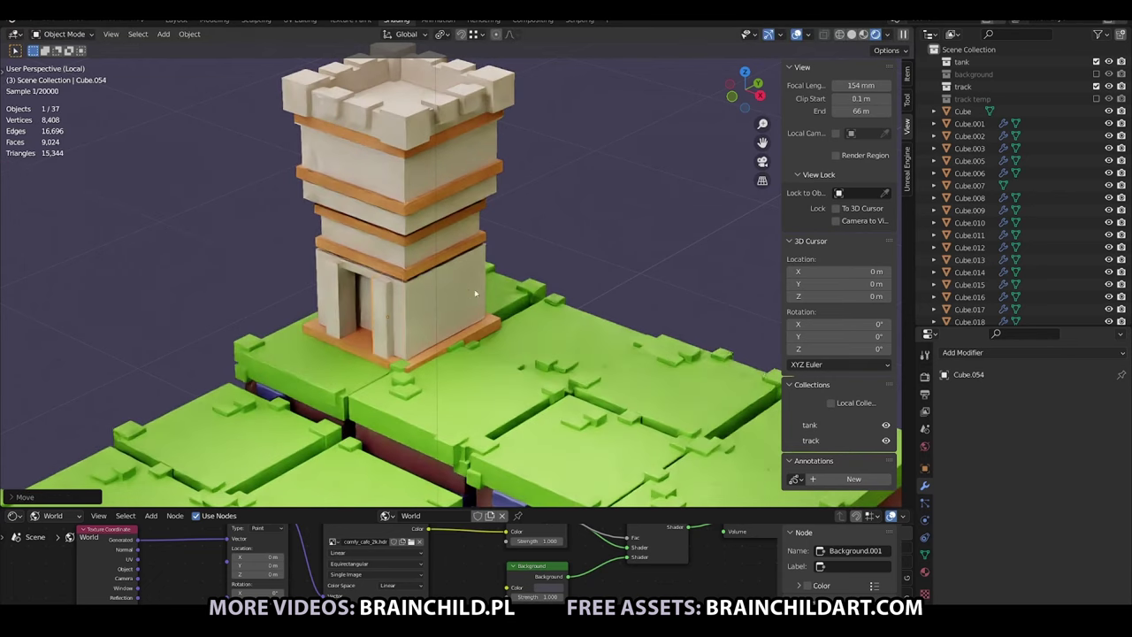
text(90)
key(Return)
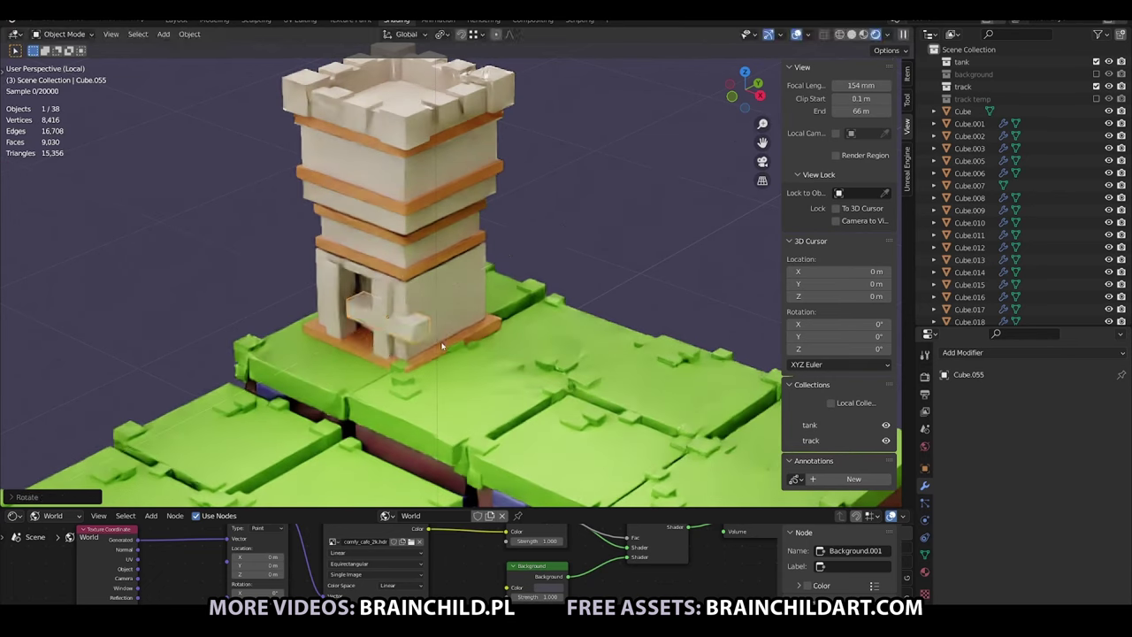
key(g)
key(z)
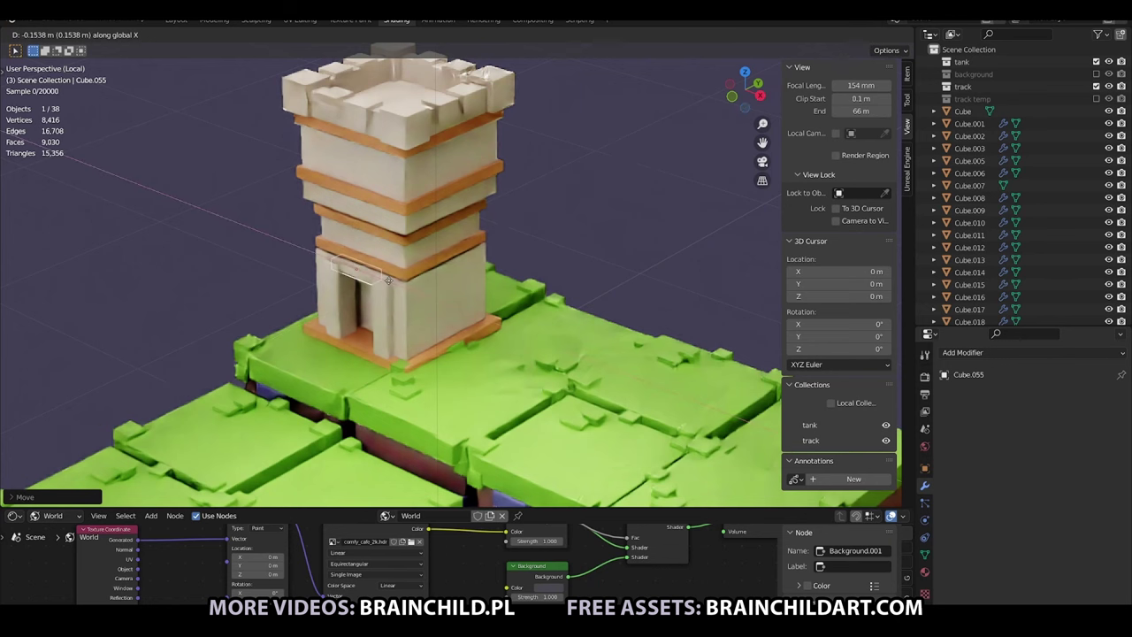
click(462, 290)
key(g)
key(x)
click(451, 303)
Scale both door cutters together along the Y depth axis.
click(475, 309)
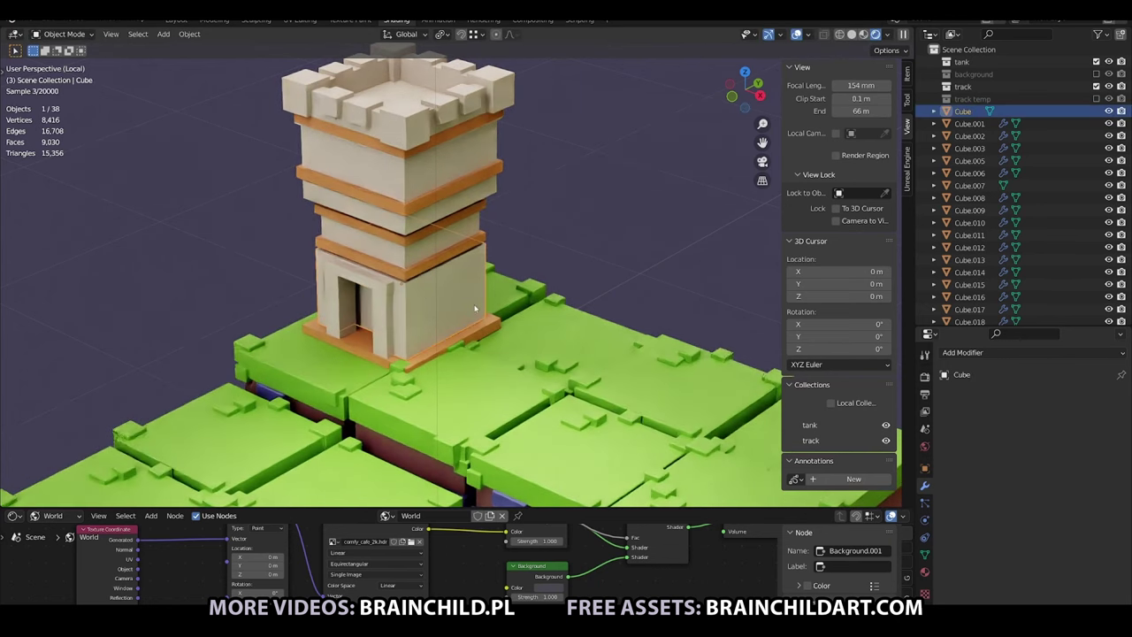
shift+click(337, 307)
key(s)
key(y)
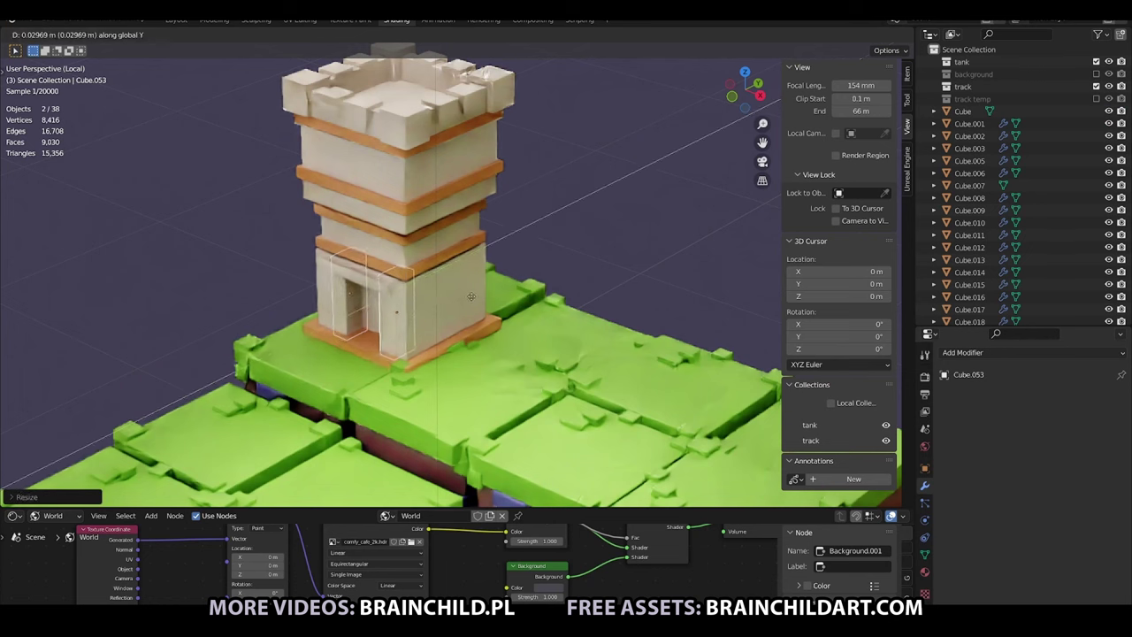
click(468, 297)
Add a slight Bevel modifier to the lintel cutter.
click(536, 293)
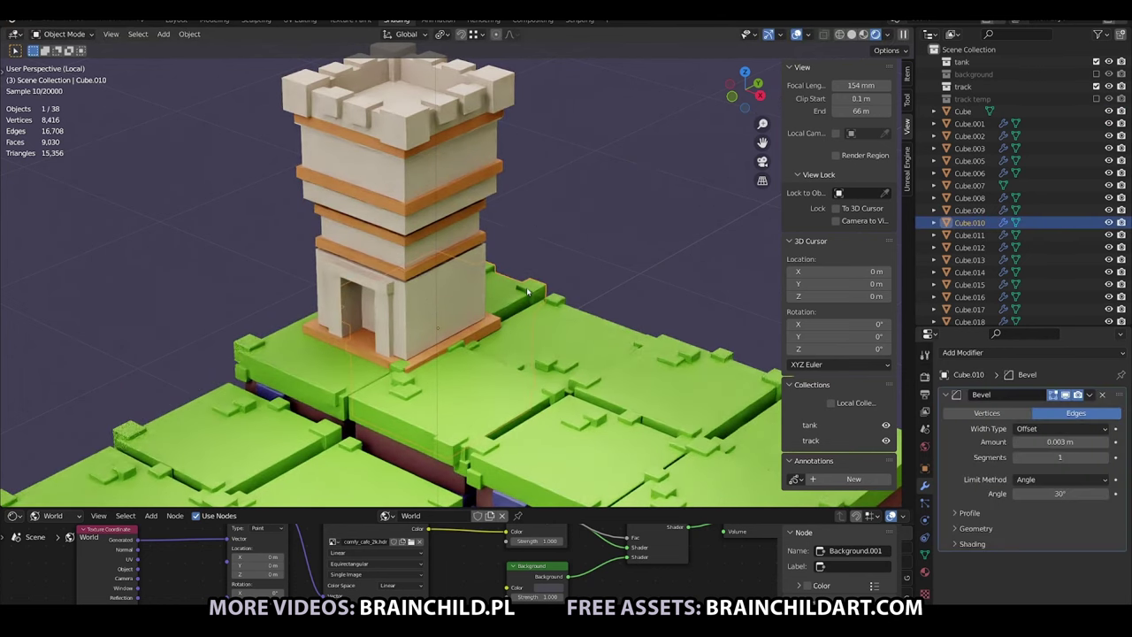
click(386, 285)
click(962, 353)
click(884, 114)
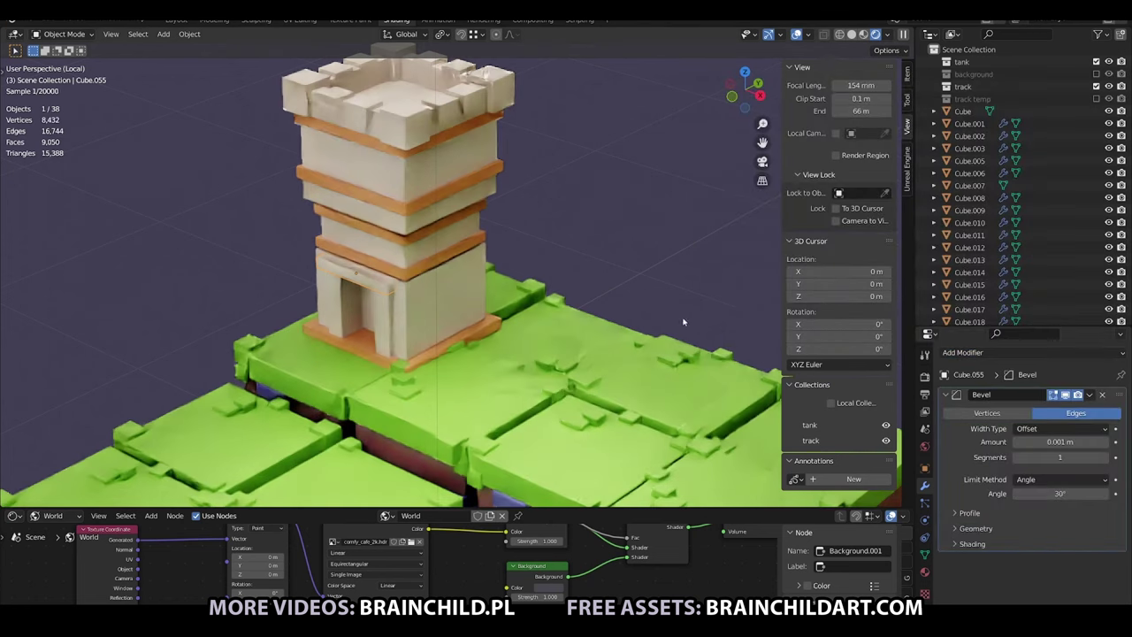
click(355, 324)
click(447, 347)
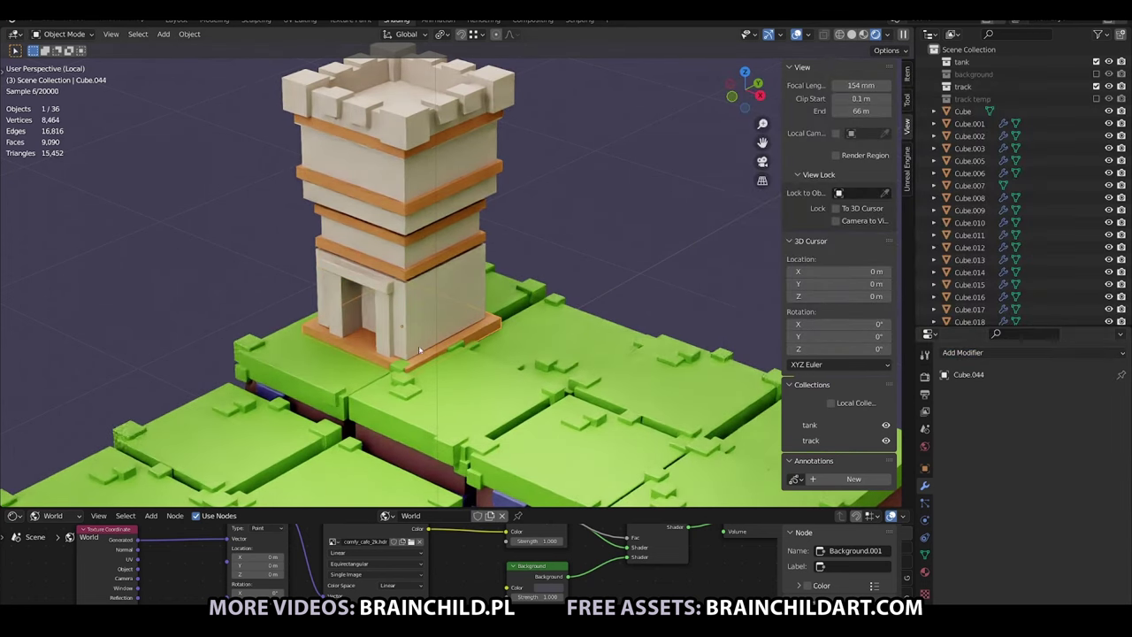
Stretch the orange slab copy into a tall, narrow door board.
key(s)
key(z)
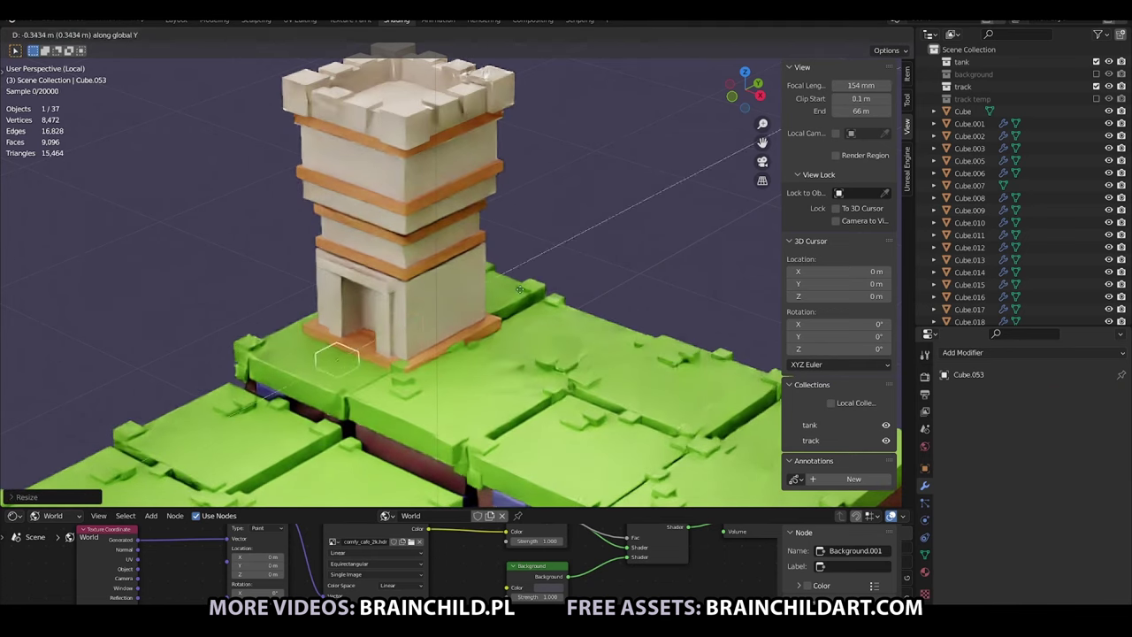
click(521, 289)
key(s)
key(z)
click(477, 292)
key(s)
key(x)
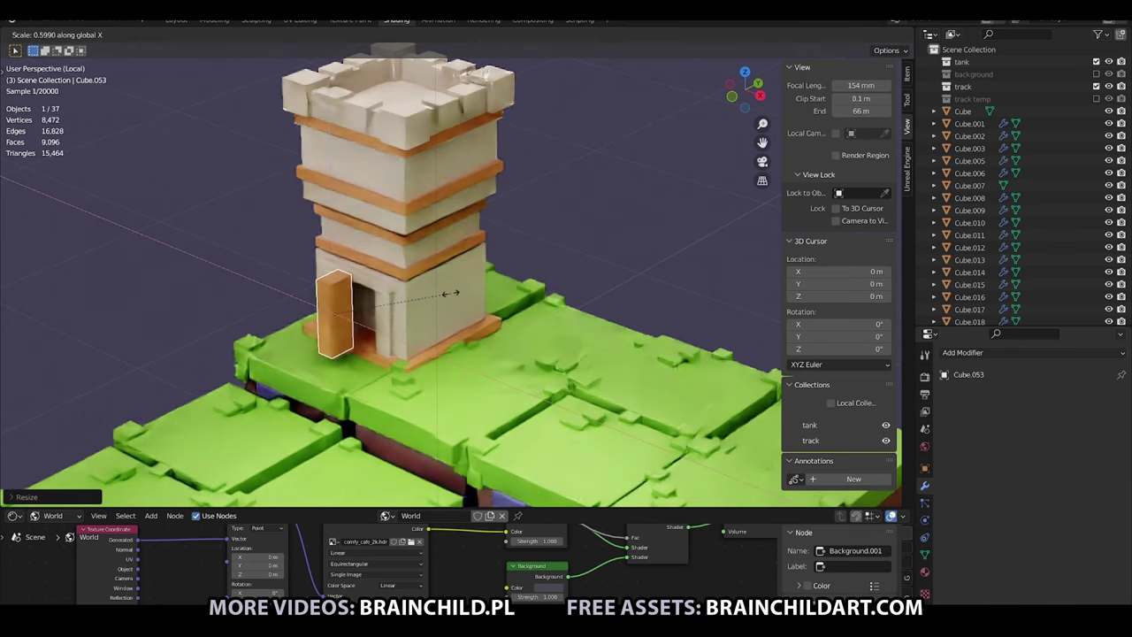
click(600, 309)
Adjust the board's size and slide it along X into the doorway.
key(s)
key(z)
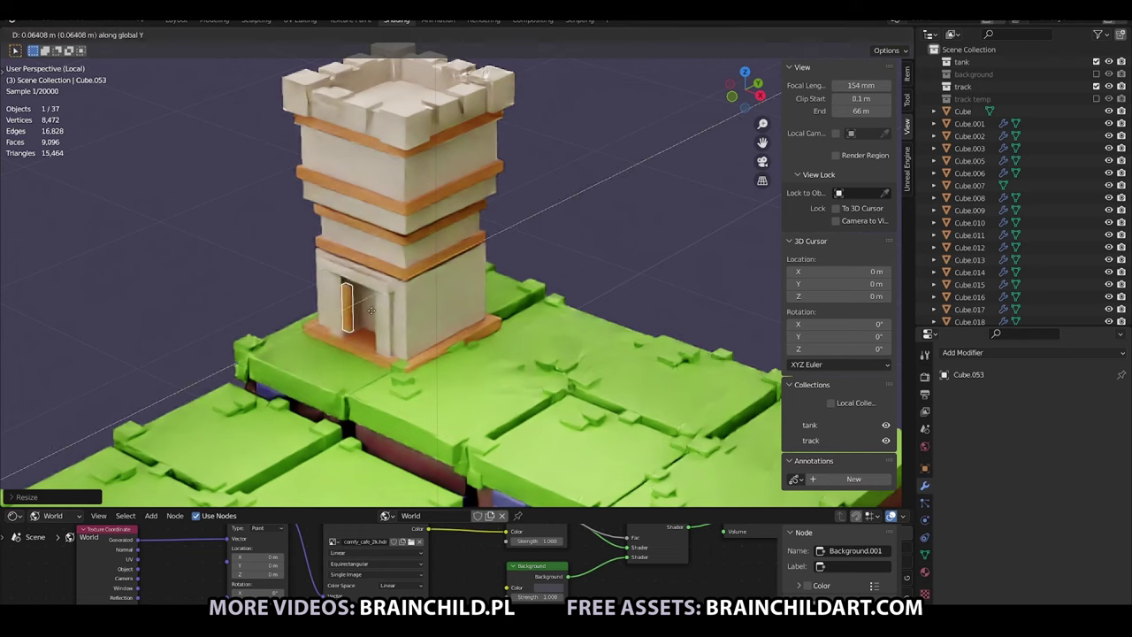
click(362, 313)
key(g)
key(x)
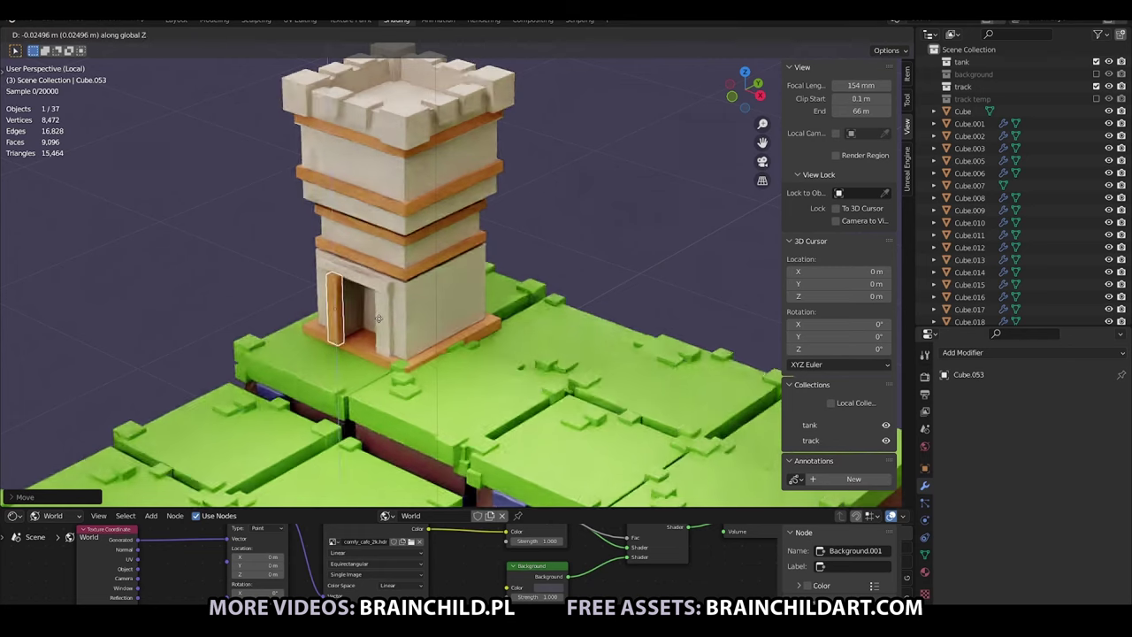
click(372, 320)
Add a second vertical board beside the first in the doorway.
key(shift+d)
key(x)
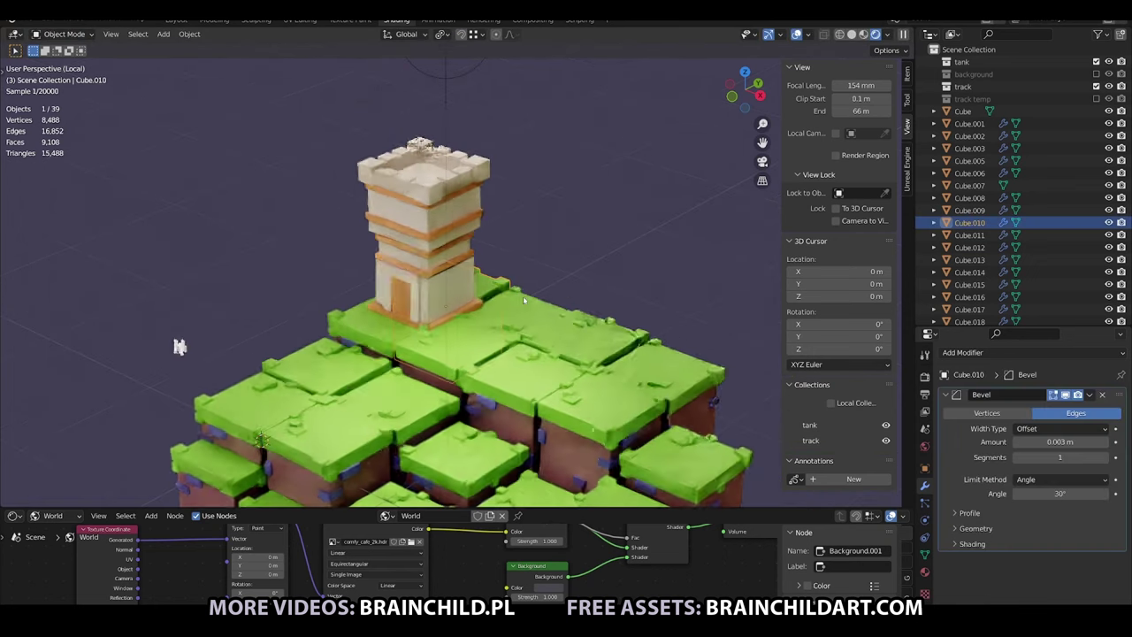
click(570, 287)
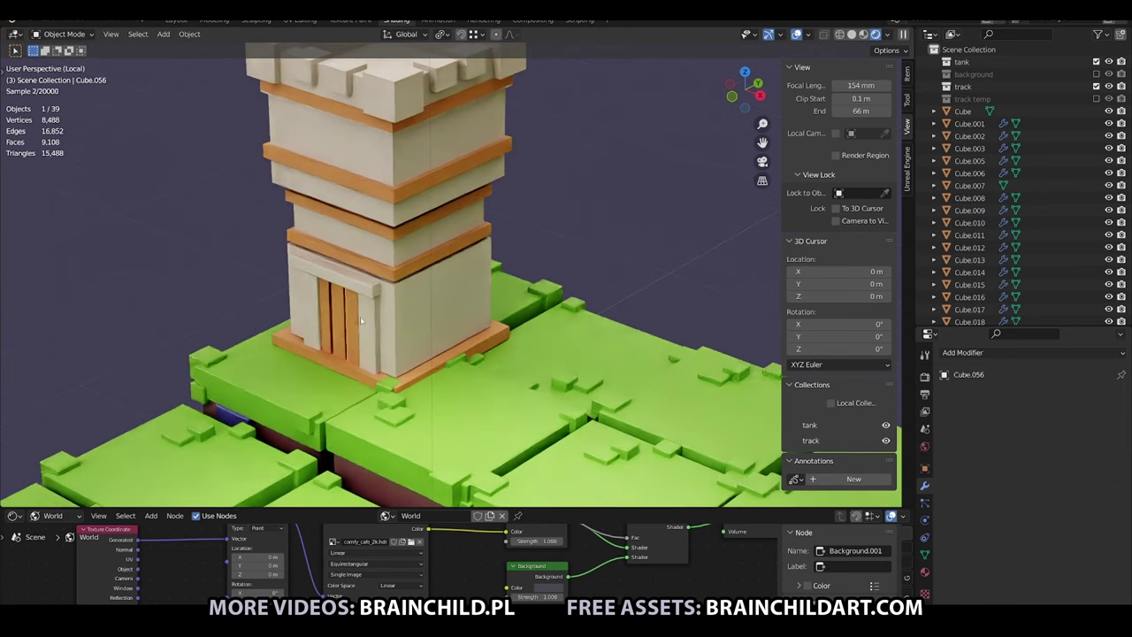
Turn a board copy into a smaller horizontal cross plank on the front of the door.
click(398, 352)
key(s)
click(396, 332)
key(g)
key(y)
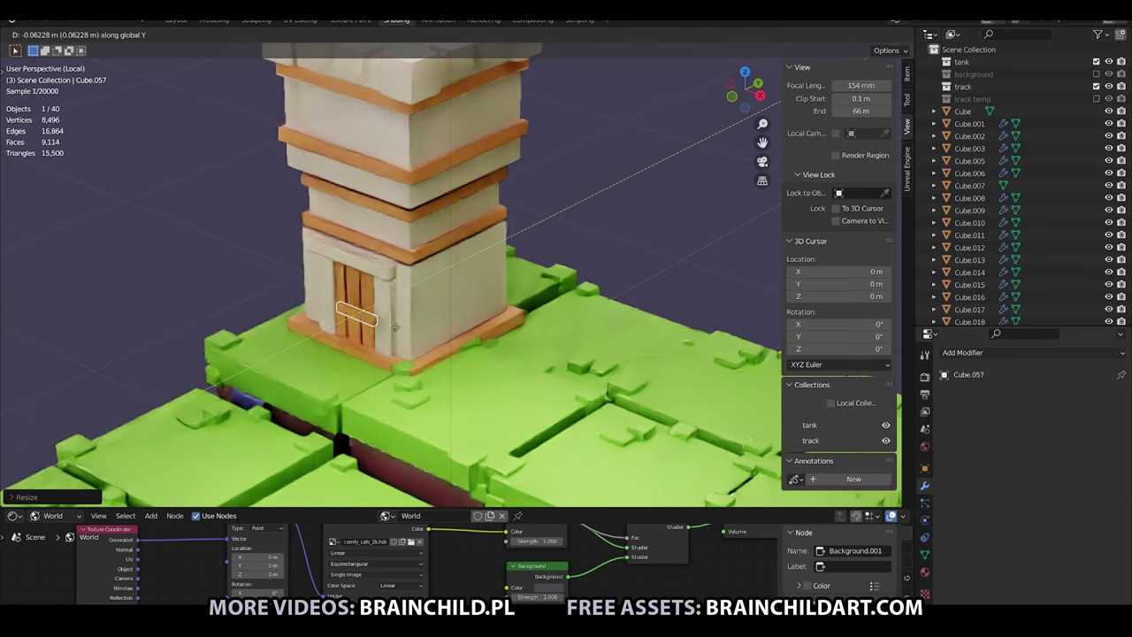
click(386, 301)
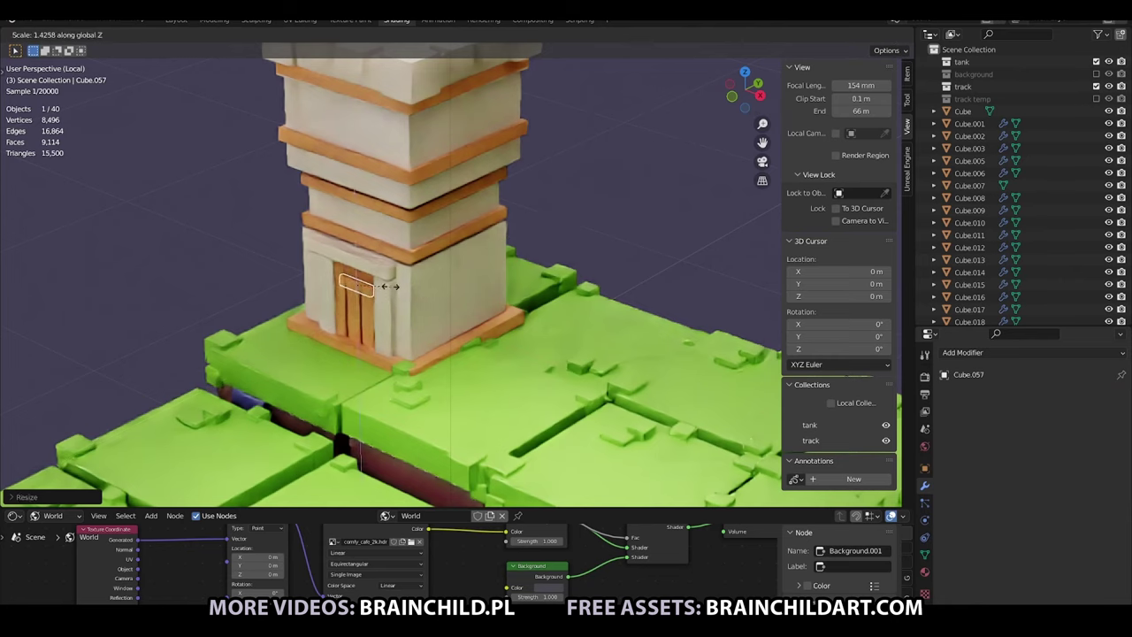
click(389, 286)
key(g)
click(430, 295)
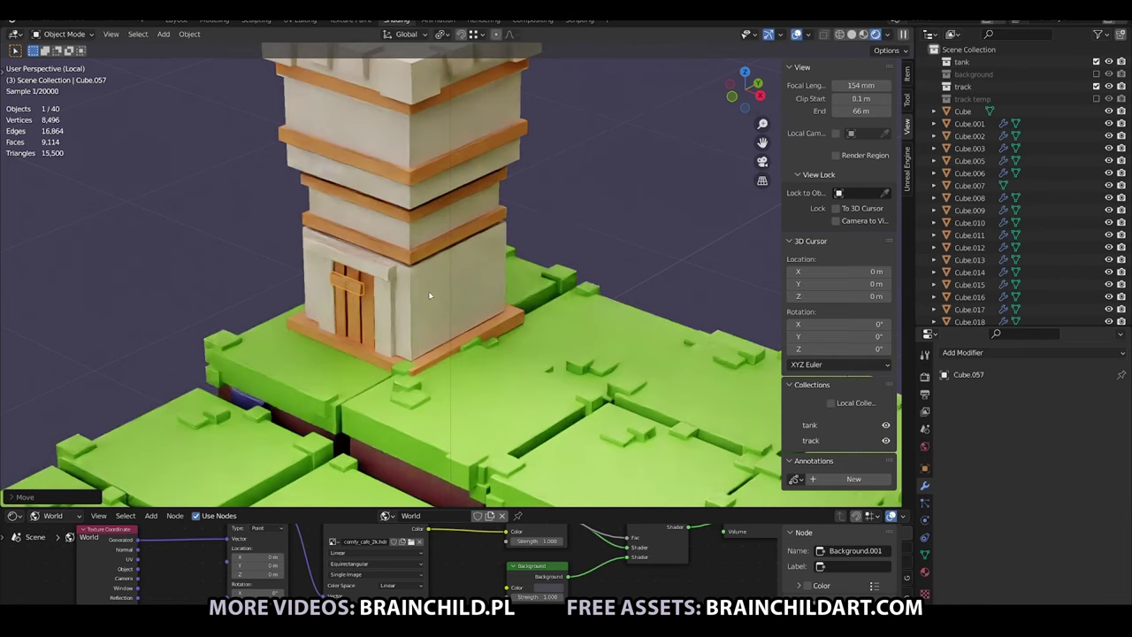
key(s)
click(439, 298)
Add a second cross plank lower down and move both planks along Y onto the door.
key(shift+d)
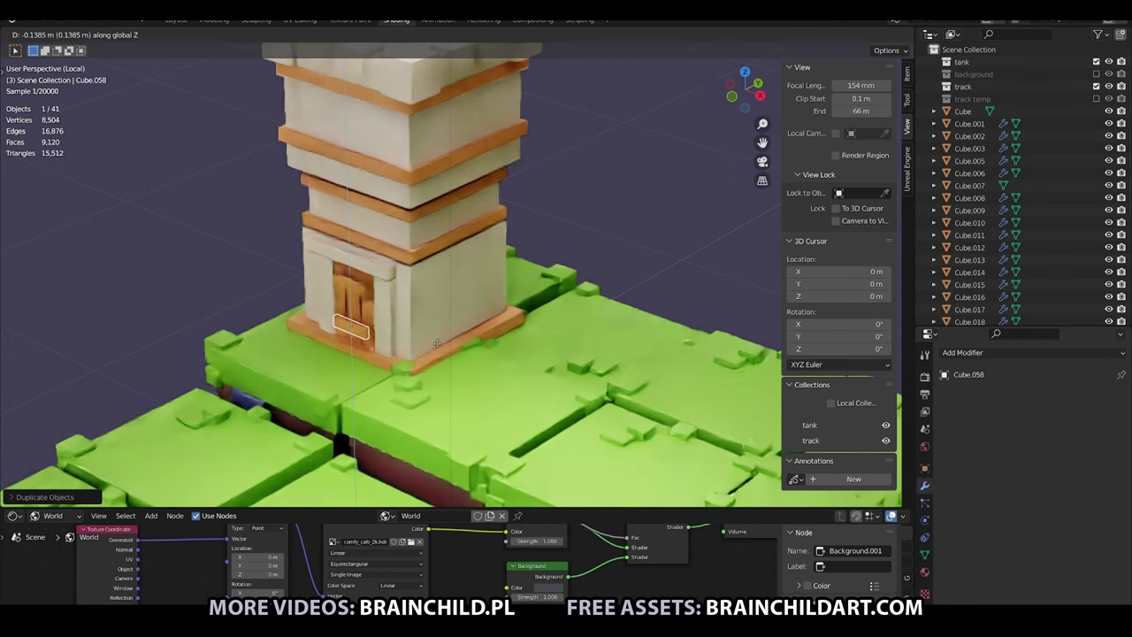
click(438, 301)
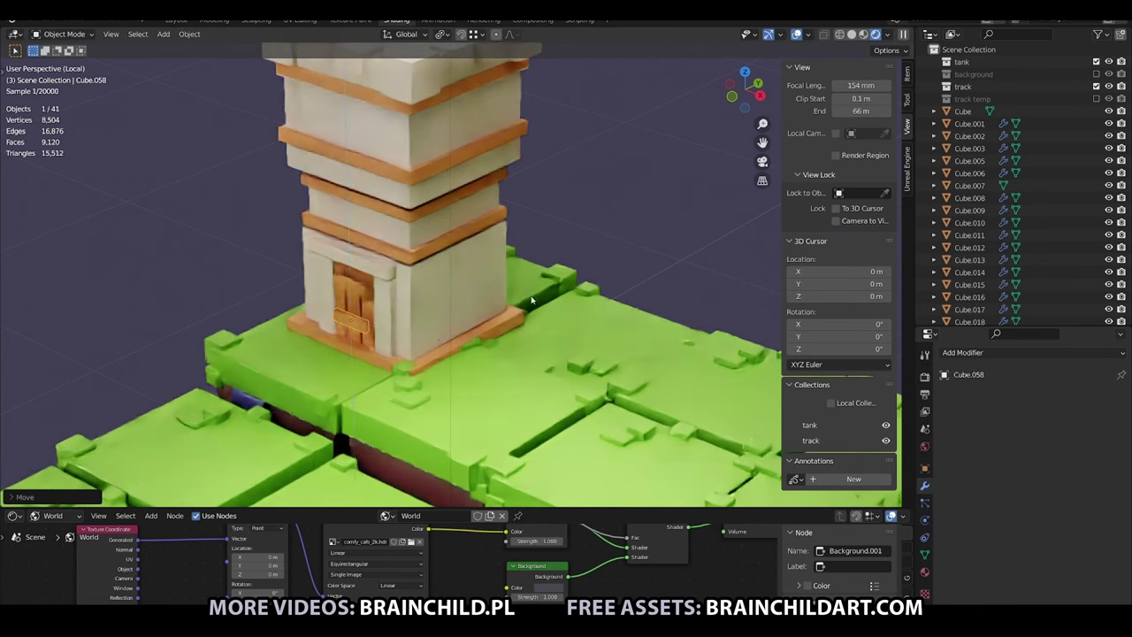
click(358, 329)
shift+click(357, 285)
key(g)
key(y)
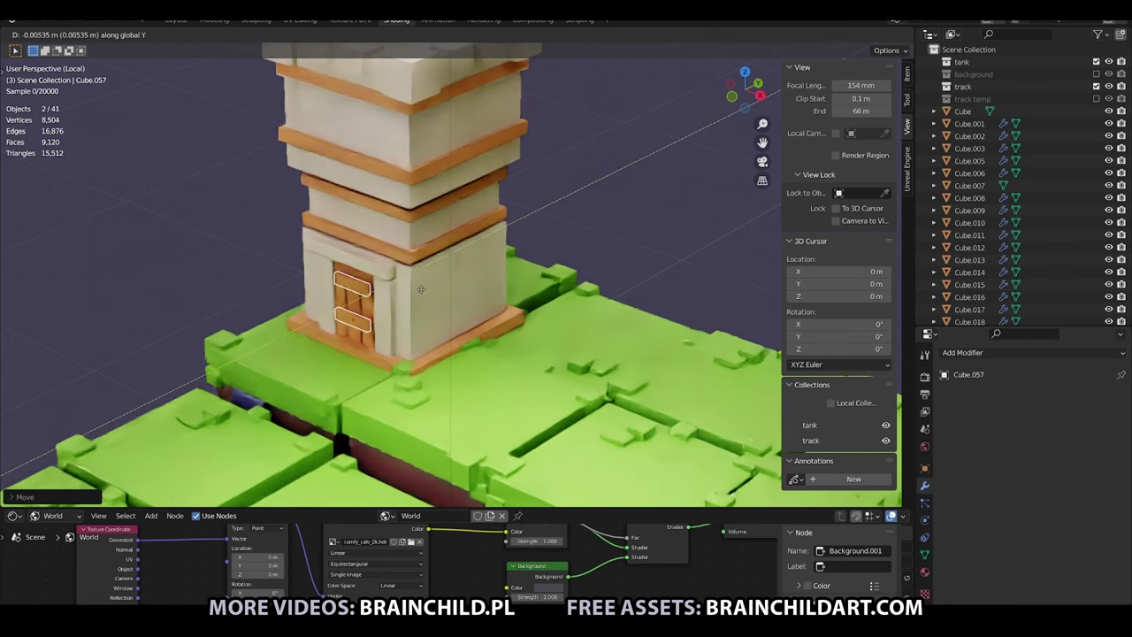
click(421, 289)
key(alt+a)
scroll(566, 296, down, 5)
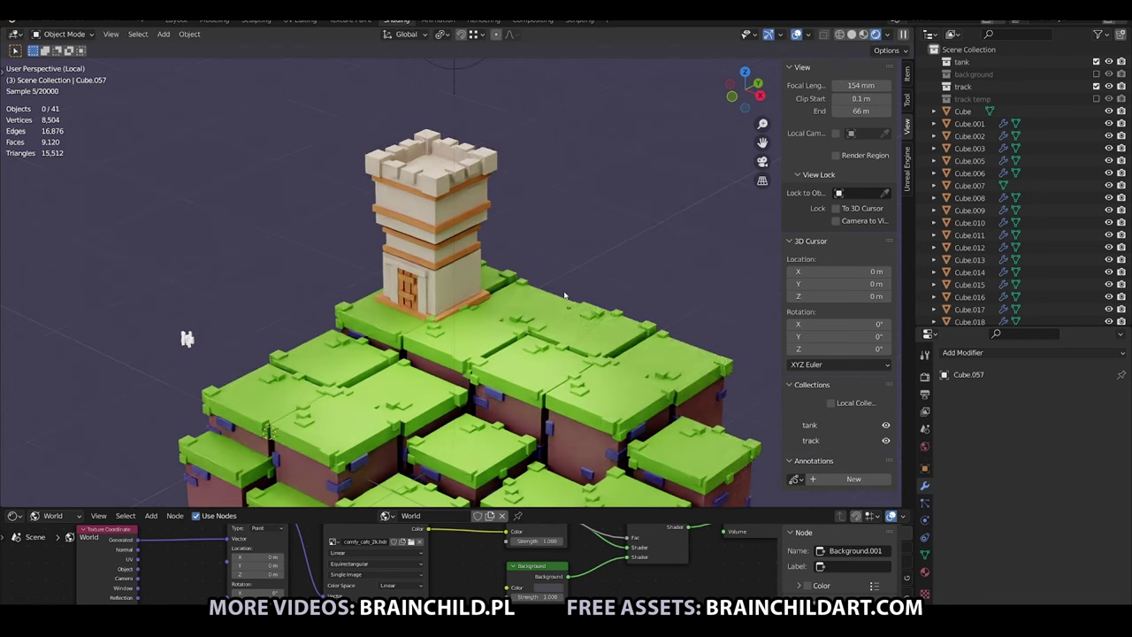
Resize both door planks along the vertical axis, then deselect everything.
scroll(564, 297, up, 5)
click(328, 283)
shift+click(329, 327)
key(s)
key(z)
click(378, 343)
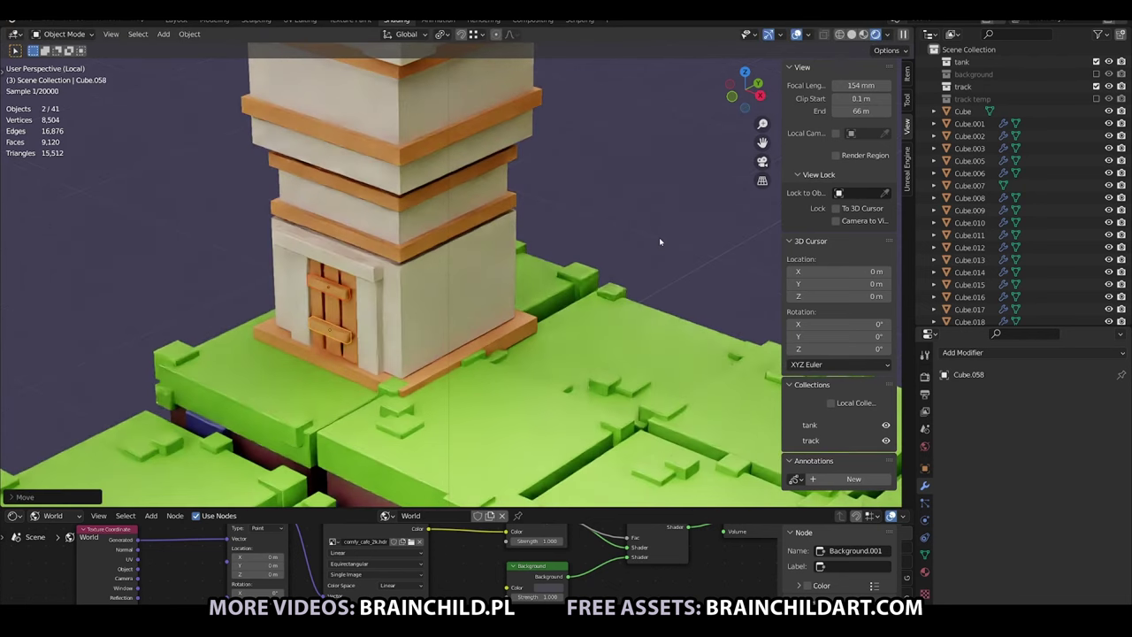
key(alt+a)
scroll(597, 289, down, 5)
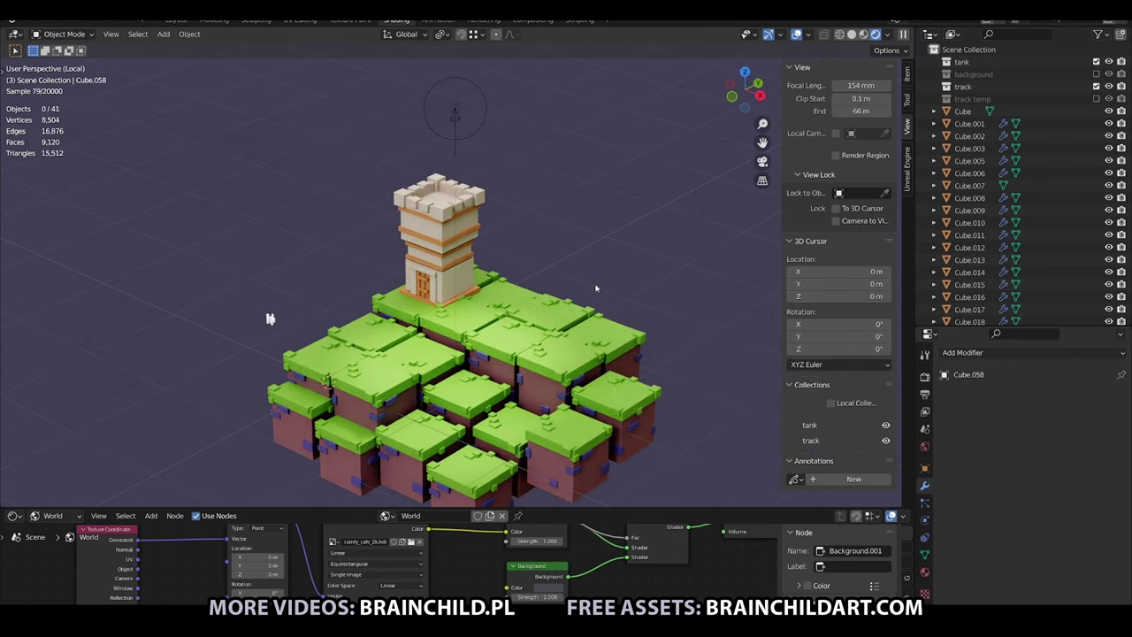
Add a Bevel modifier with a 0.006 m amount to a grass-topped tile and apply its scale.
scroll(518, 224, up, 3)
click(679, 341)
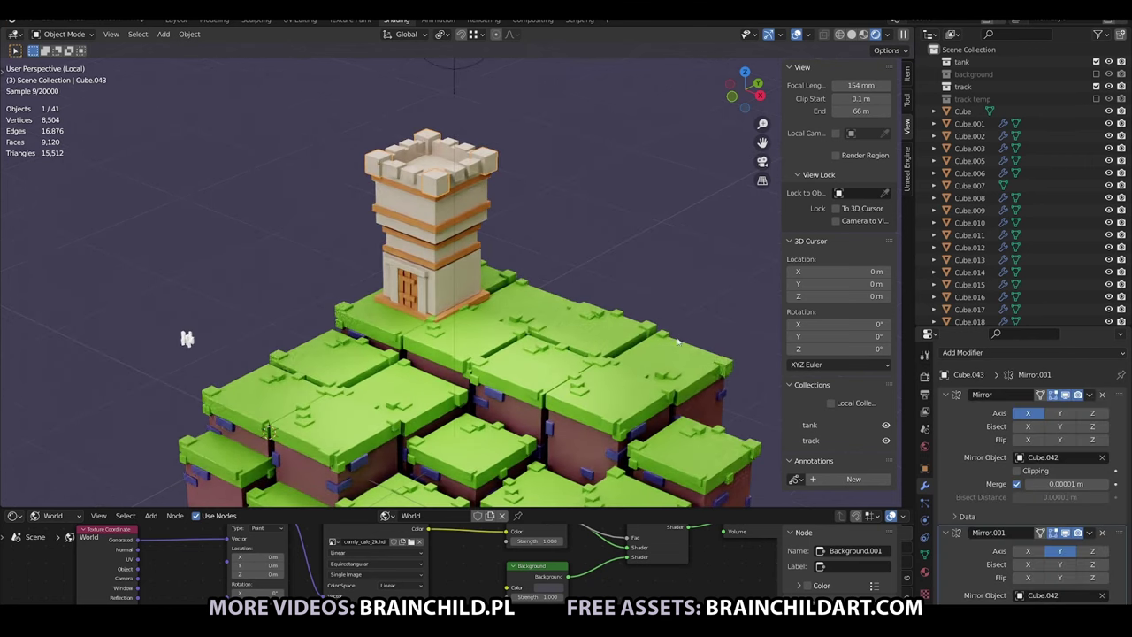
click(963, 352)
click(876, 126)
scroll(1026, 442, down, 3)
mouse_move(1059, 497)
mouse_down()
mouse_move(1088, 496)
mouse_move(1035, 496)
mouse_up()
key(ctrl+a)
click(557, 250)
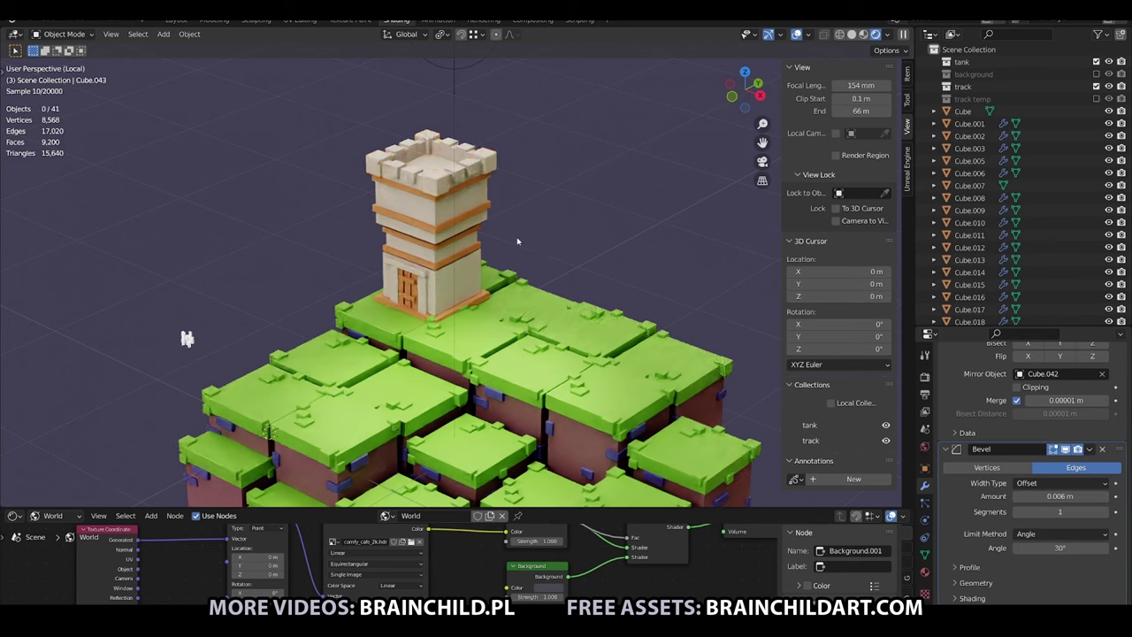
scroll(517, 240, up, 2)
click(460, 241)
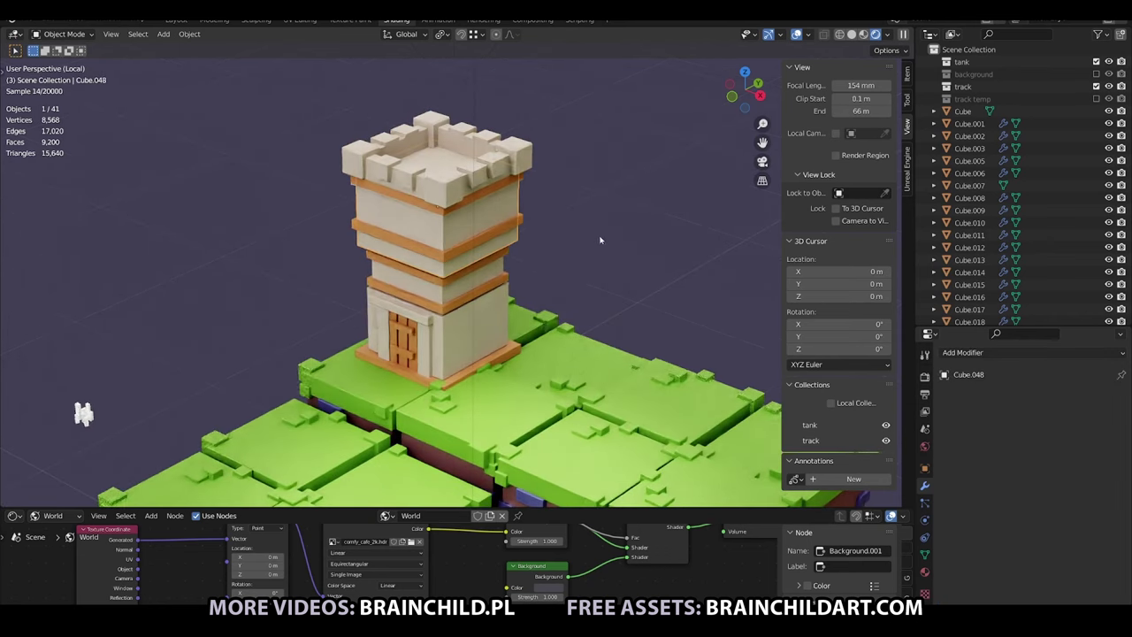
Add a small cube near the tower and move it along the Y axis.
key(shift+a)
click(566, 232)
key(s)
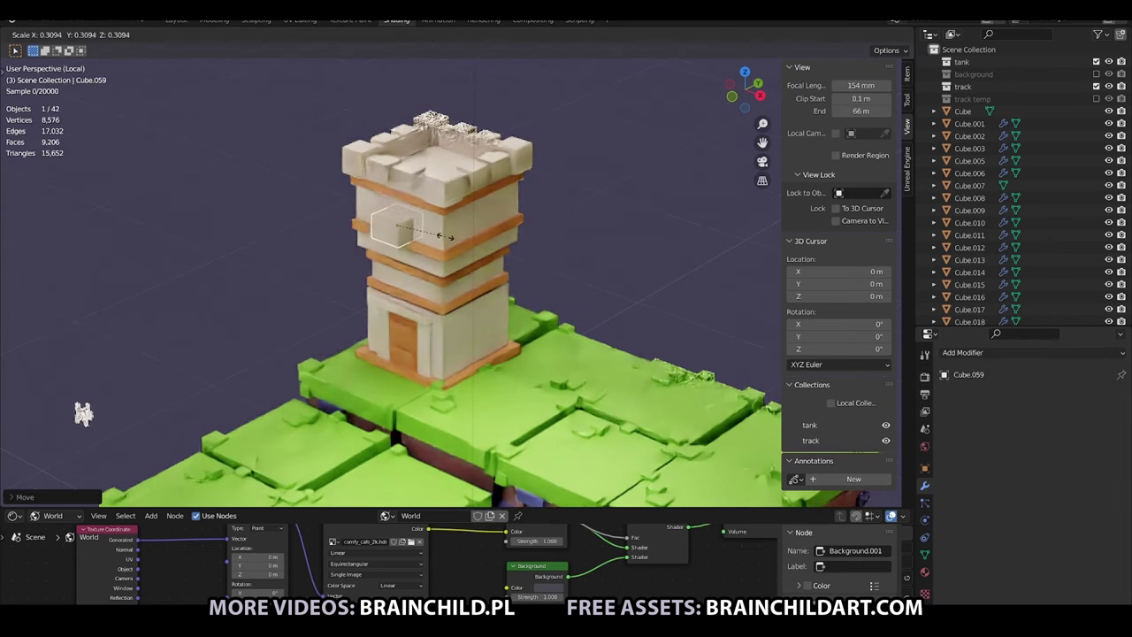
click(436, 216)
key(g)
key(y)
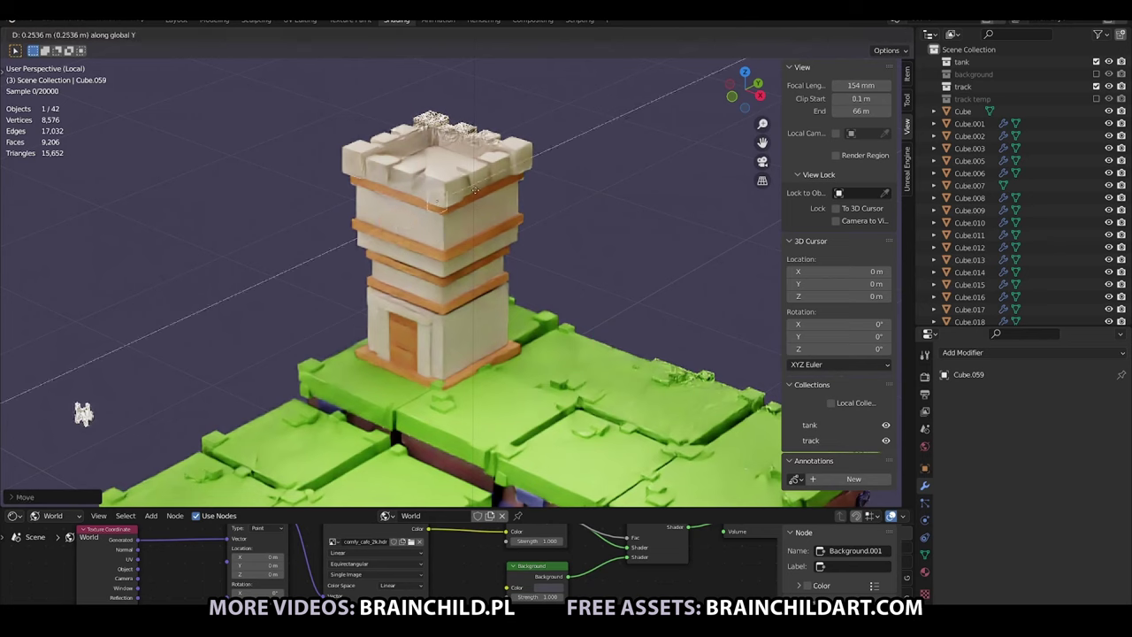
click(475, 189)
Stretch the cube into a beam through the tower's upper section, rotated about Z.
key(s)
click(522, 402)
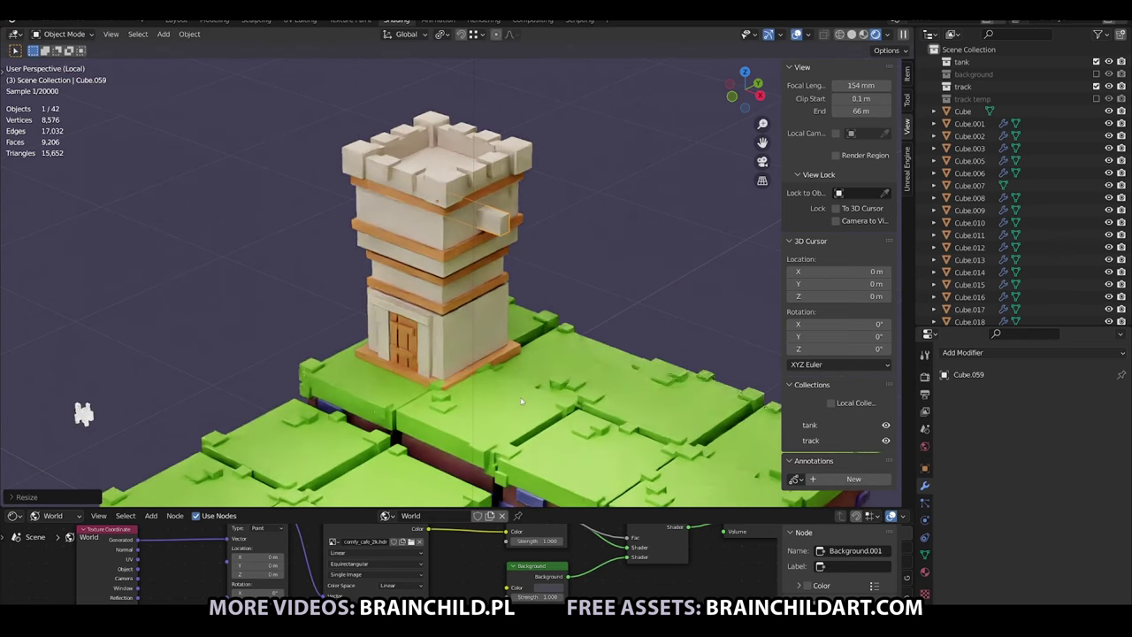
key(g)
click(522, 393)
key(r)
key(z)
key(Return)
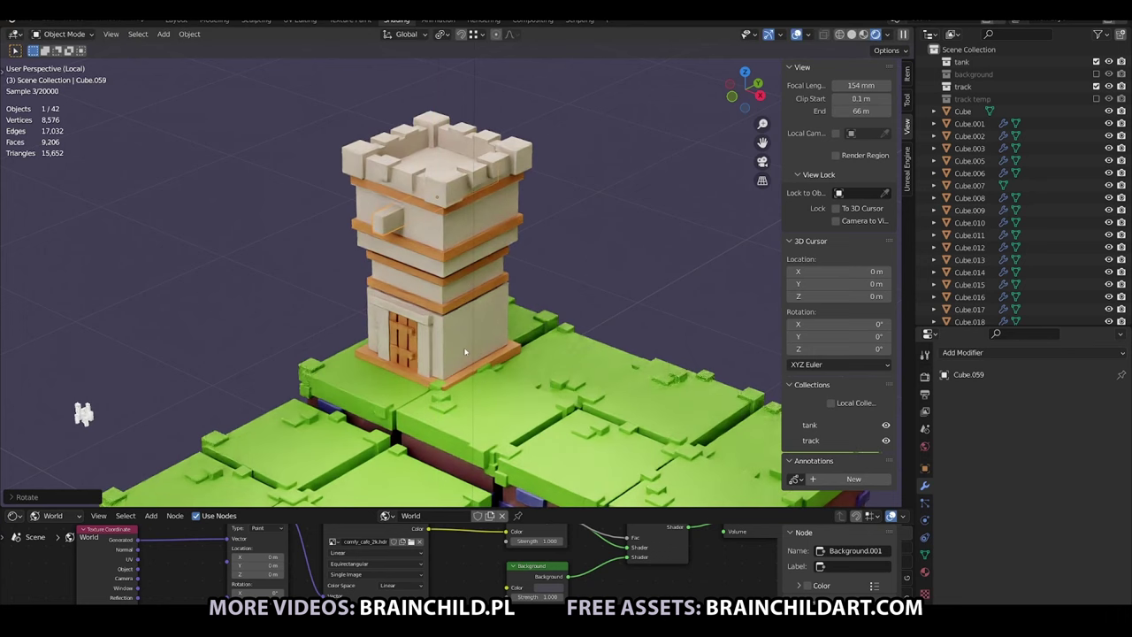
middle_drag(491, 391, 470, 338)
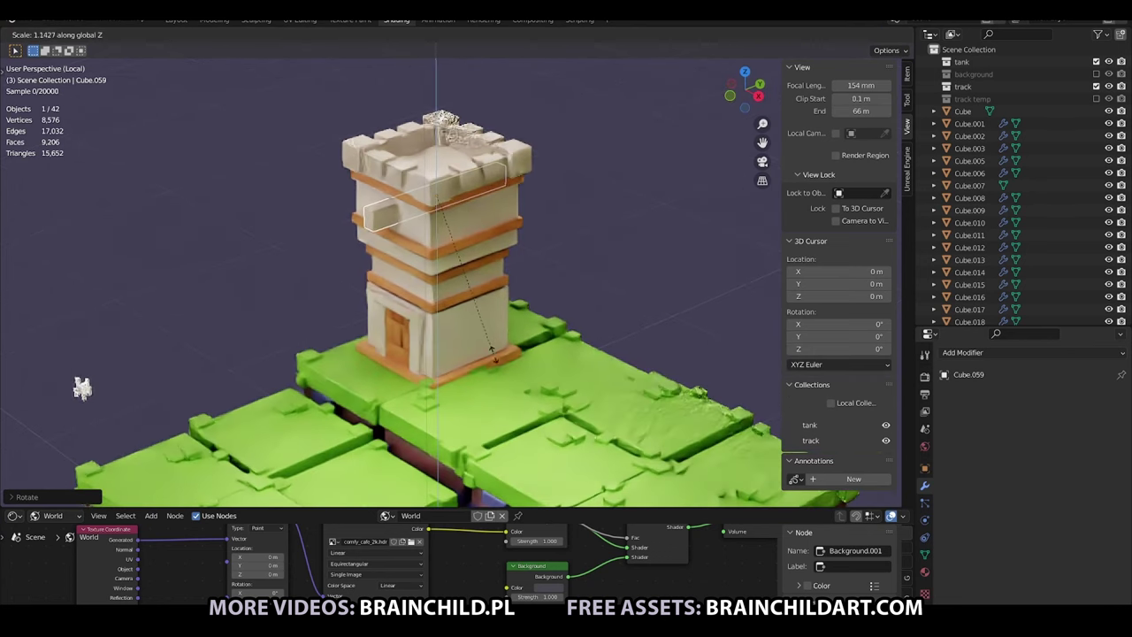
key(s)
click(518, 343)
Give the tower a Boolean modifier using the beam as the cutter, removing an accidental bevel.
scroll(535, 323, down, 3)
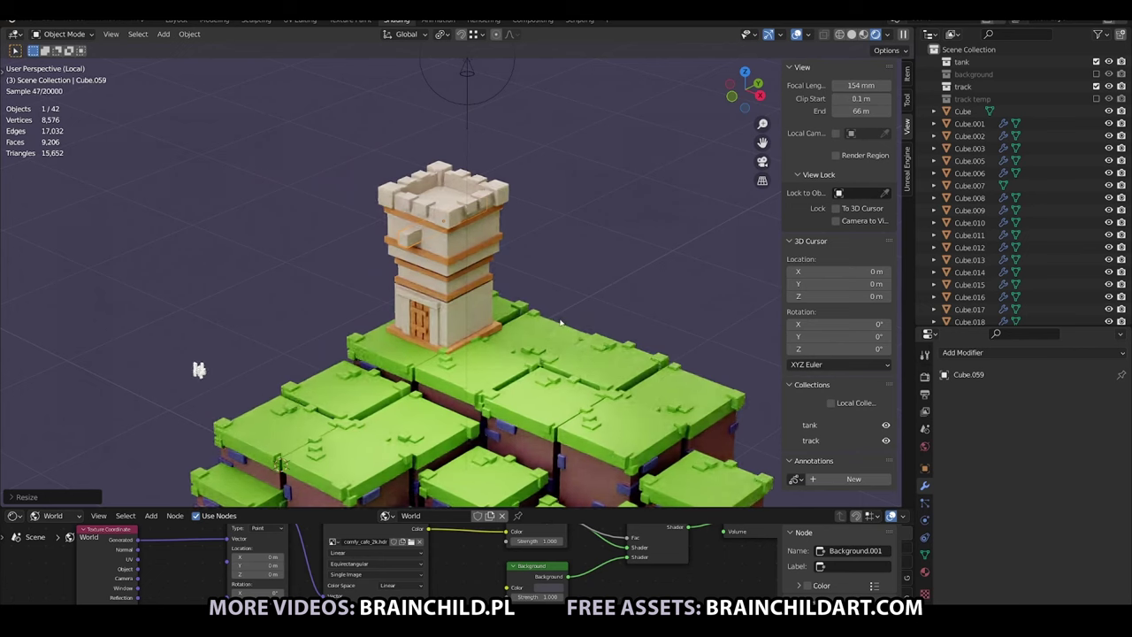
click(968, 353)
click(885, 114)
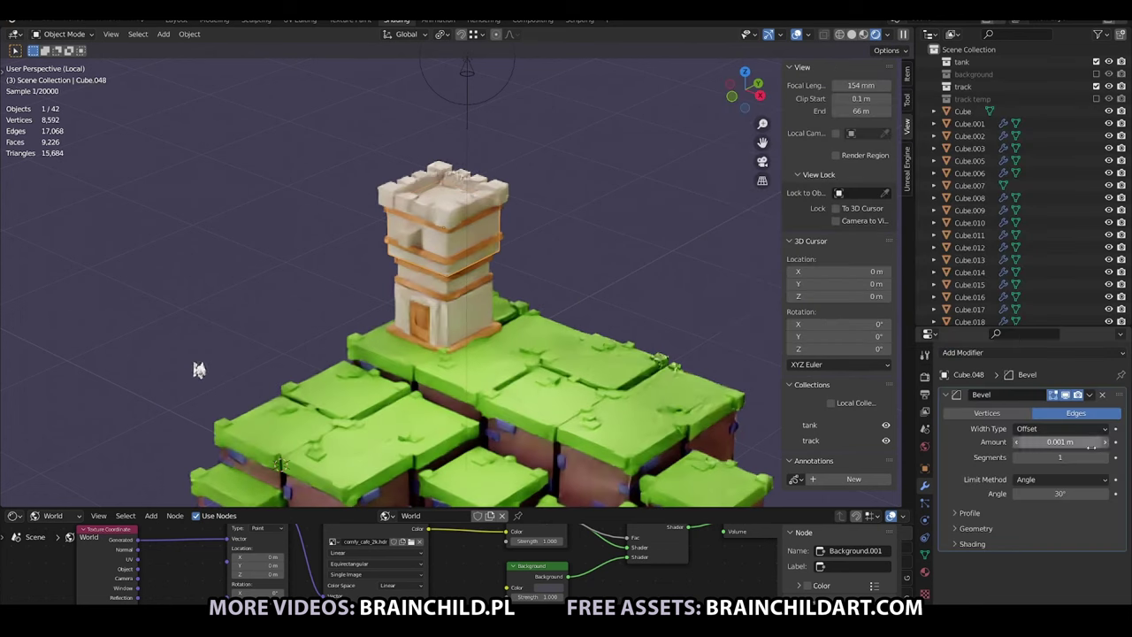
click(1102, 395)
click(968, 353)
click(885, 129)
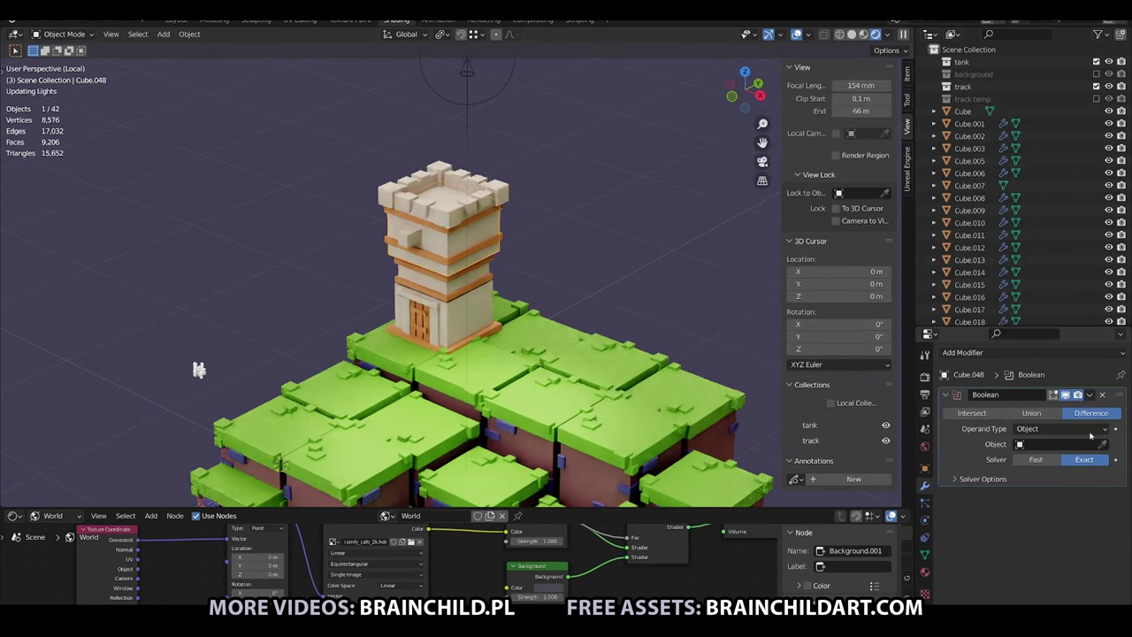
click(409, 235)
Hide the cutting beam and add top and bottom frame bars around the window.
key(h)
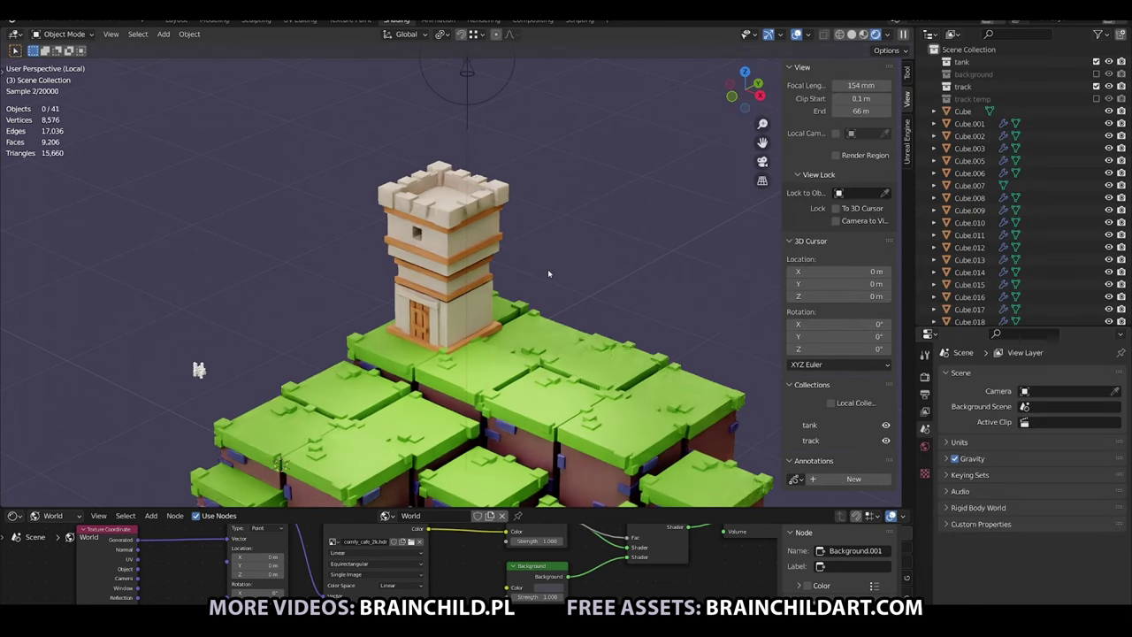
scroll(443, 304, up, 5)
key(shift+a)
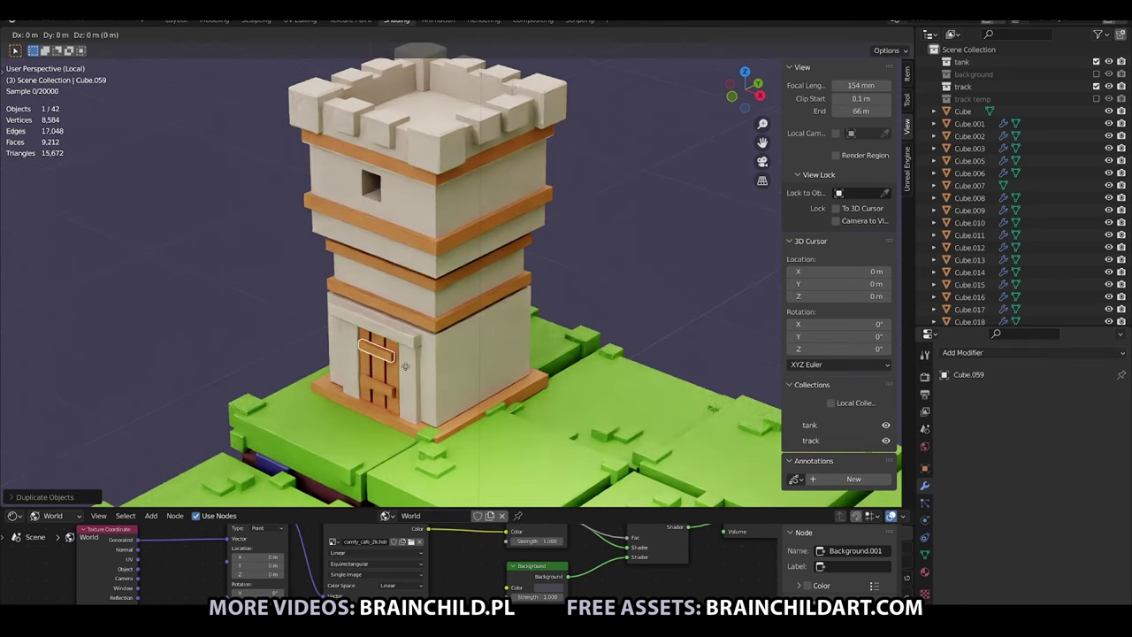
key(s)
key(s)
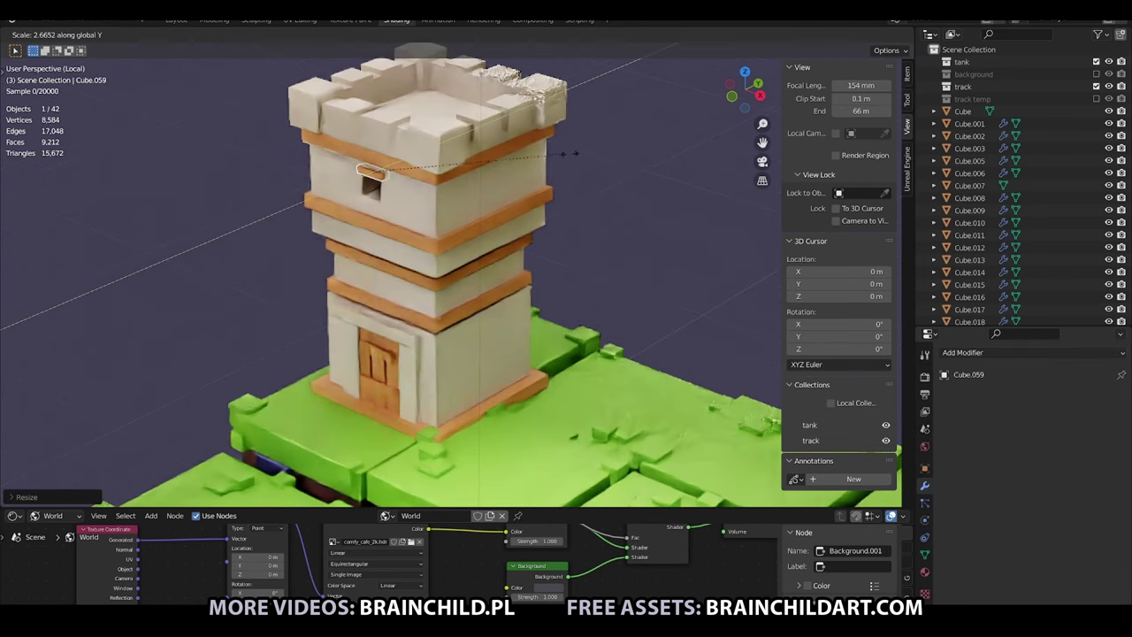
click(575, 153)
key(shift+d)
key(z)
click(395, 254)
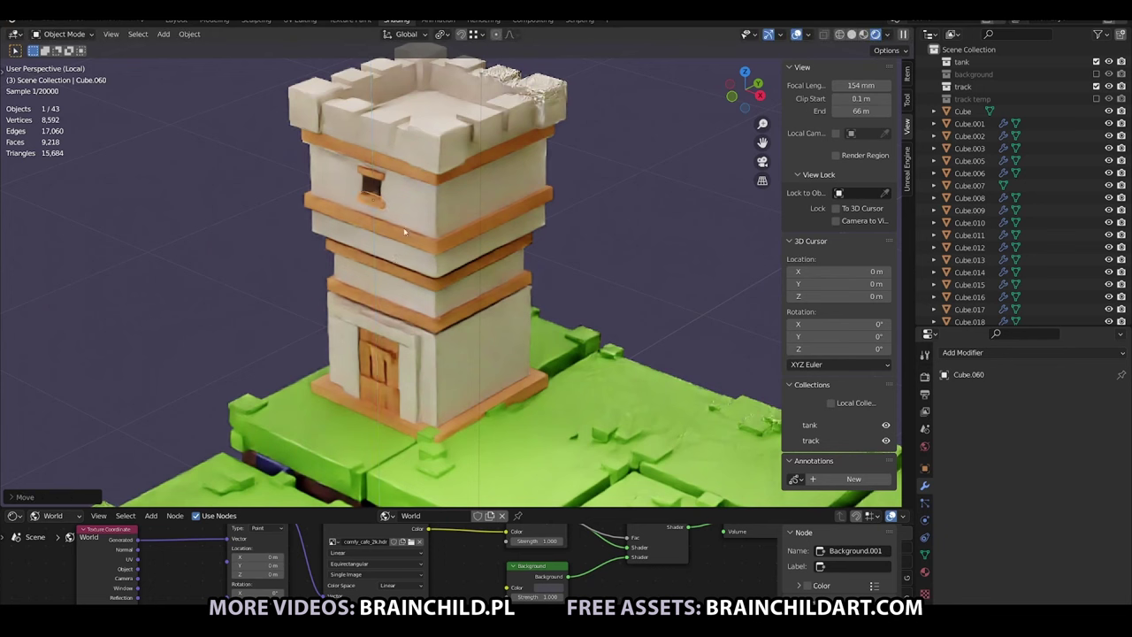
Duplicate the bars, rotate them about X into side pieces, and scale the frame down slightly.
shift+click(371, 188)
key(shift+d)
key(r)
key(x)
click(416, 285)
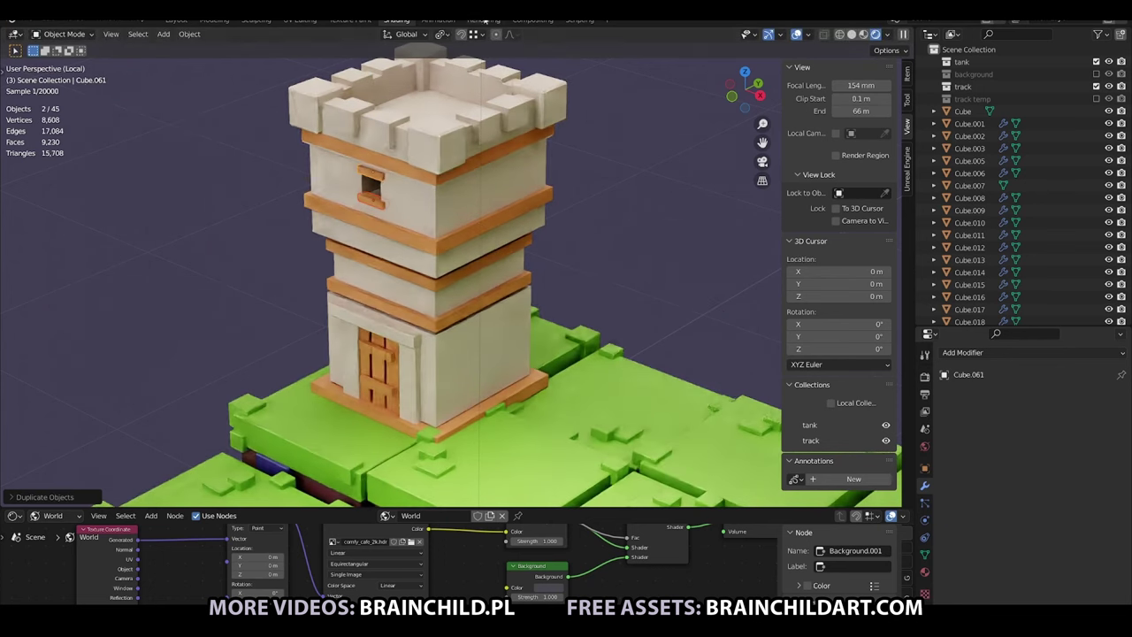
key(s)
click(474, 202)
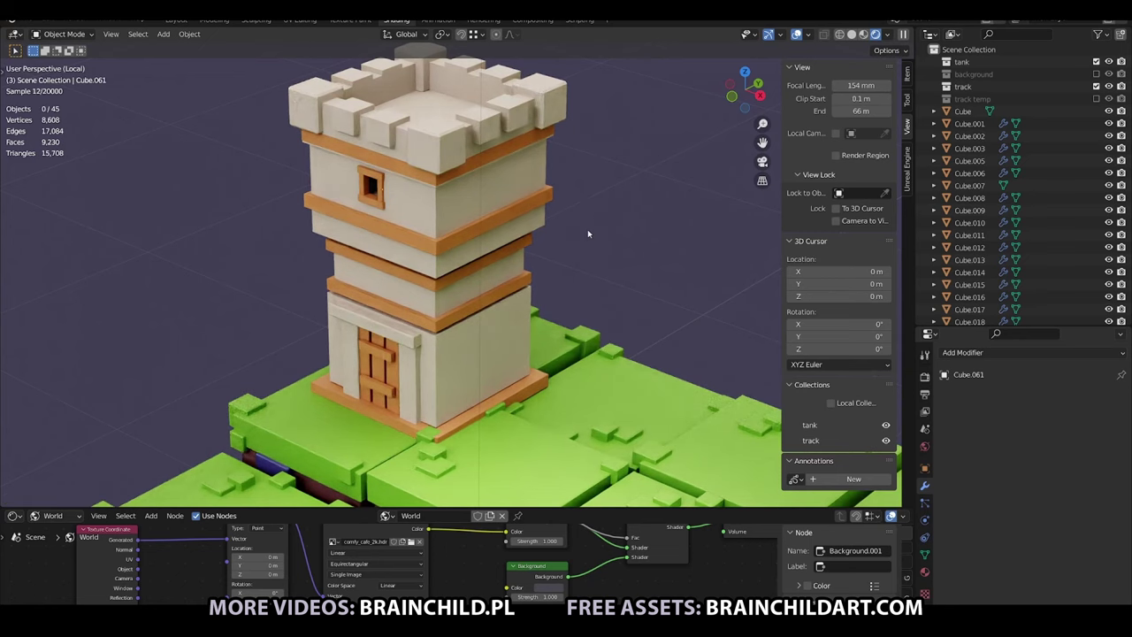
Duplicate the stone block beside the tower to start the wall.
scroll(586, 229, down, 6)
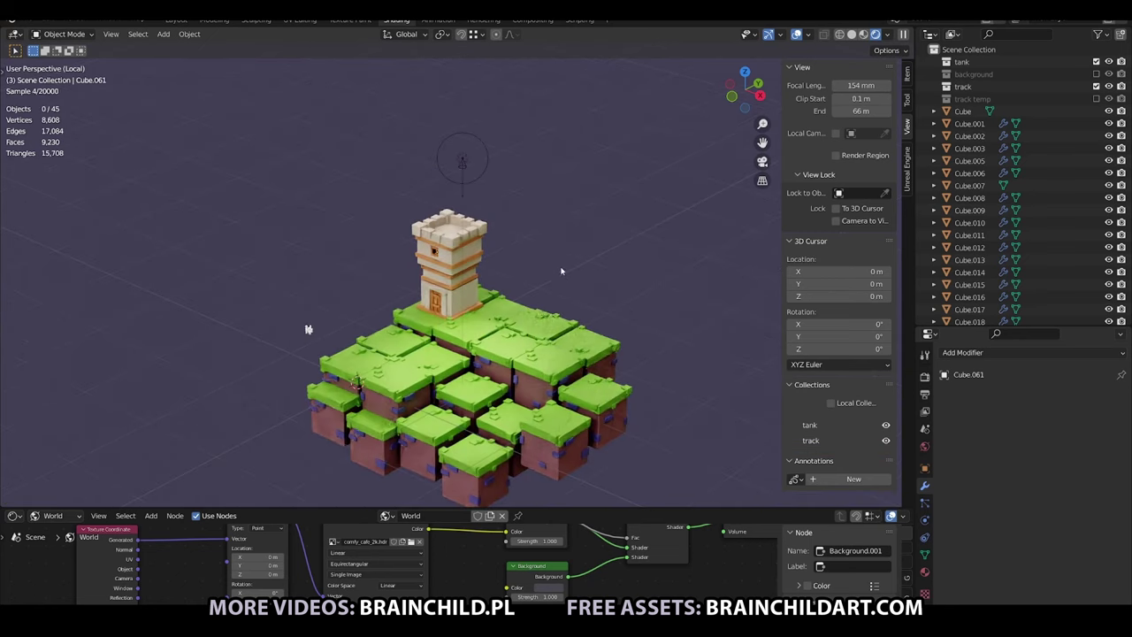
scroll(561, 271, up, 2)
shift+middle_drag(561, 271, 557, 208)
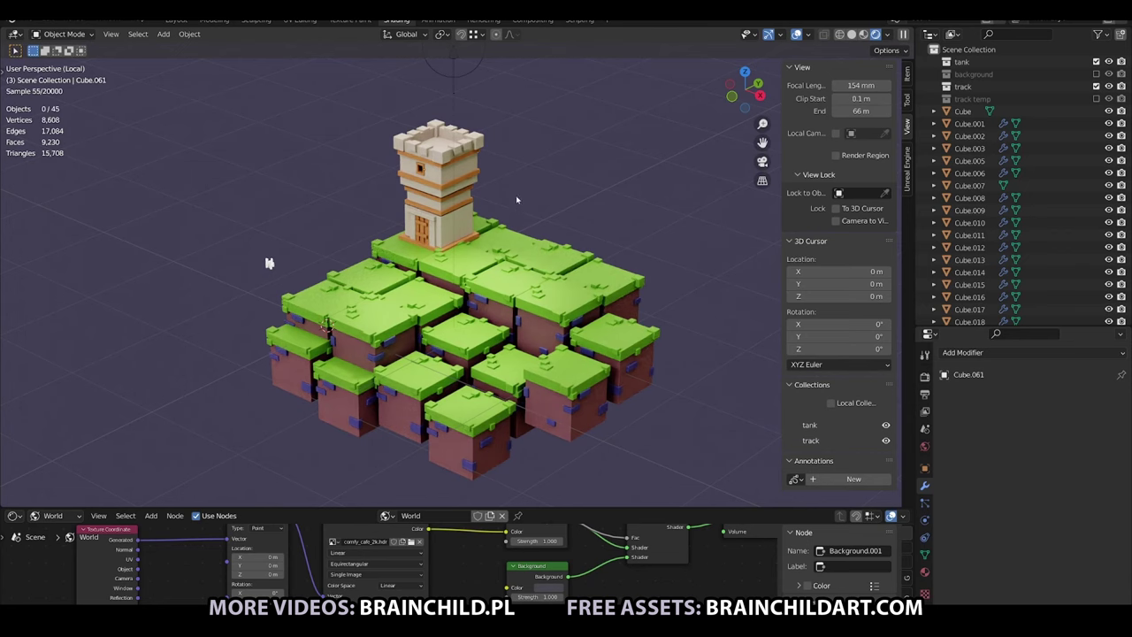
scroll(518, 199, up, 3)
scroll(472, 200, down, 1)
scroll(471, 200, up, 2)
click(534, 231)
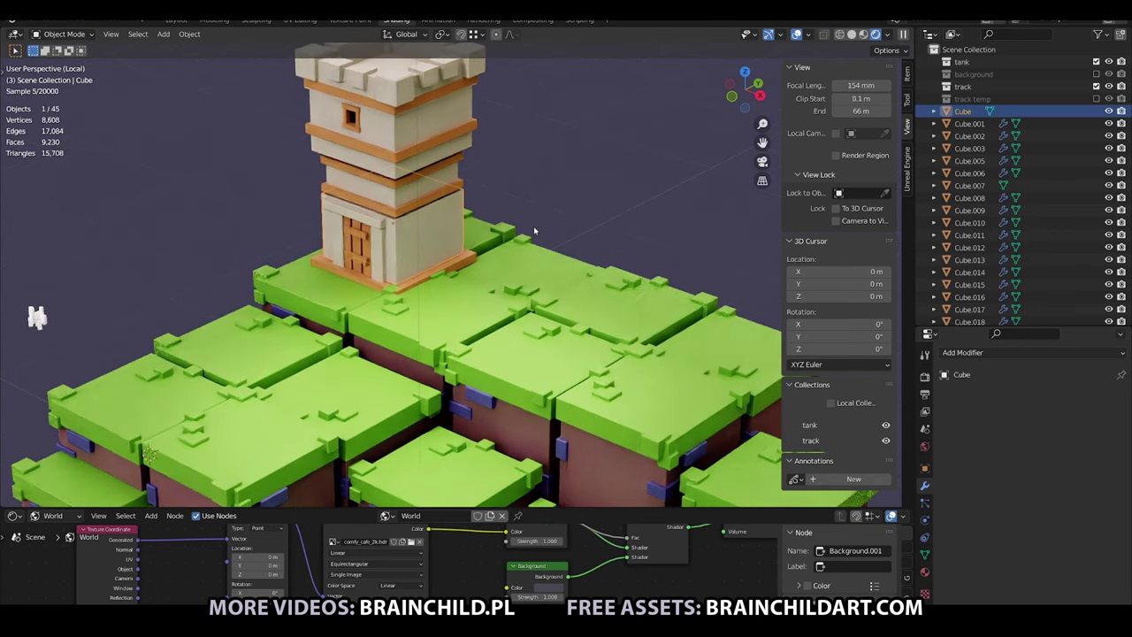
key(shift+d)
Shape the copied block into a tall wall piece and position it beside the tower.
key(s)
key(y)
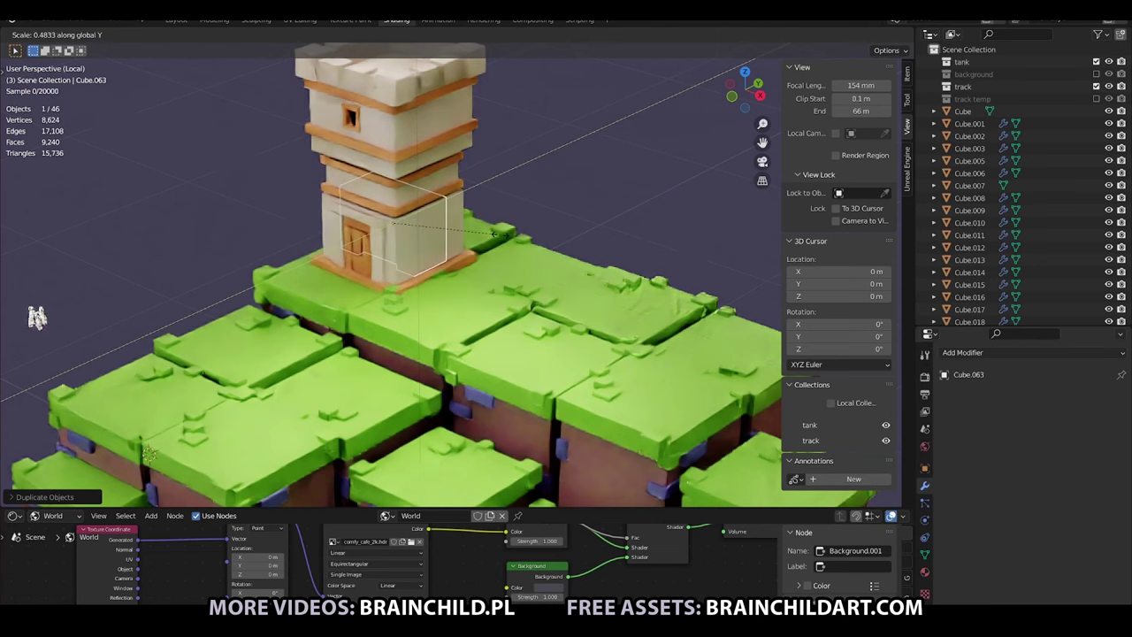
click(673, 224)
key(s)
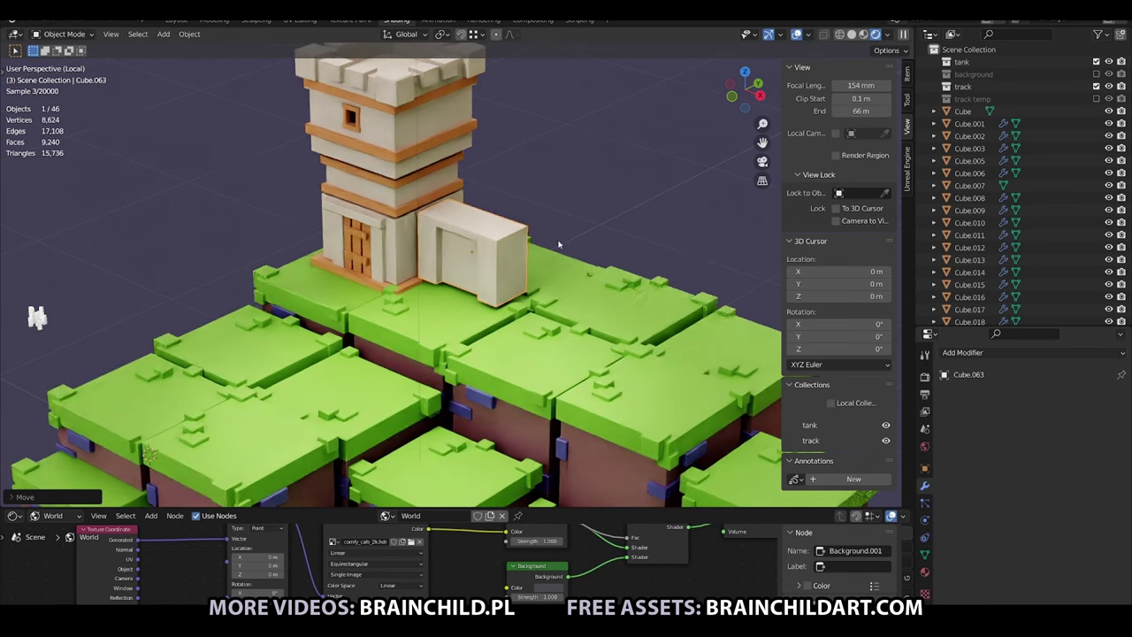
key(z)
click(653, 190)
key(g)
key(x)
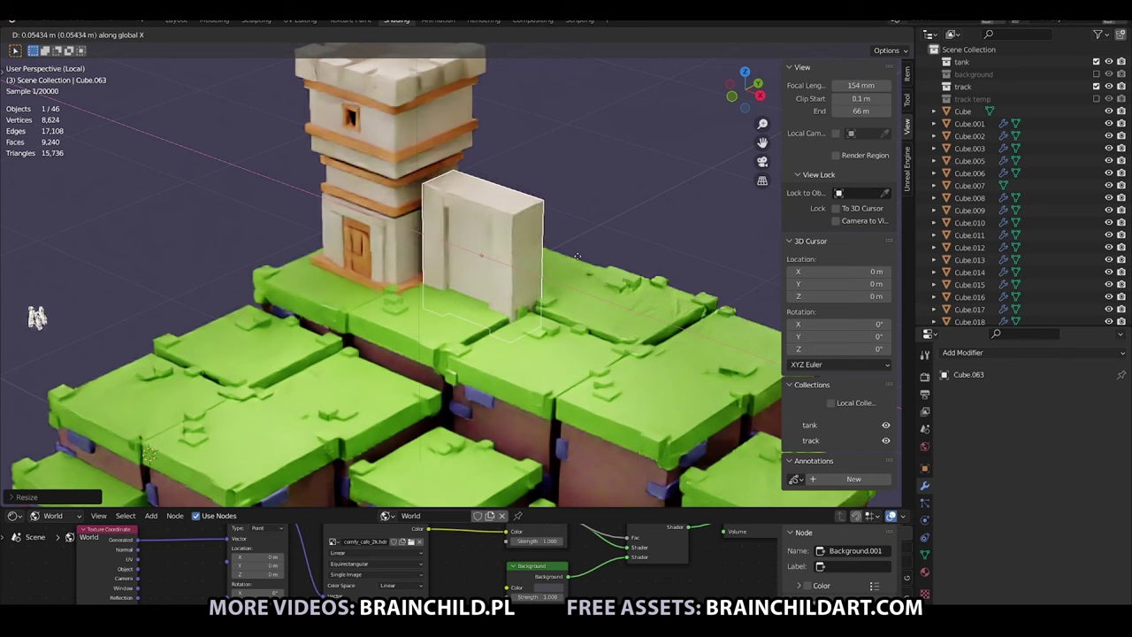
click(579, 258)
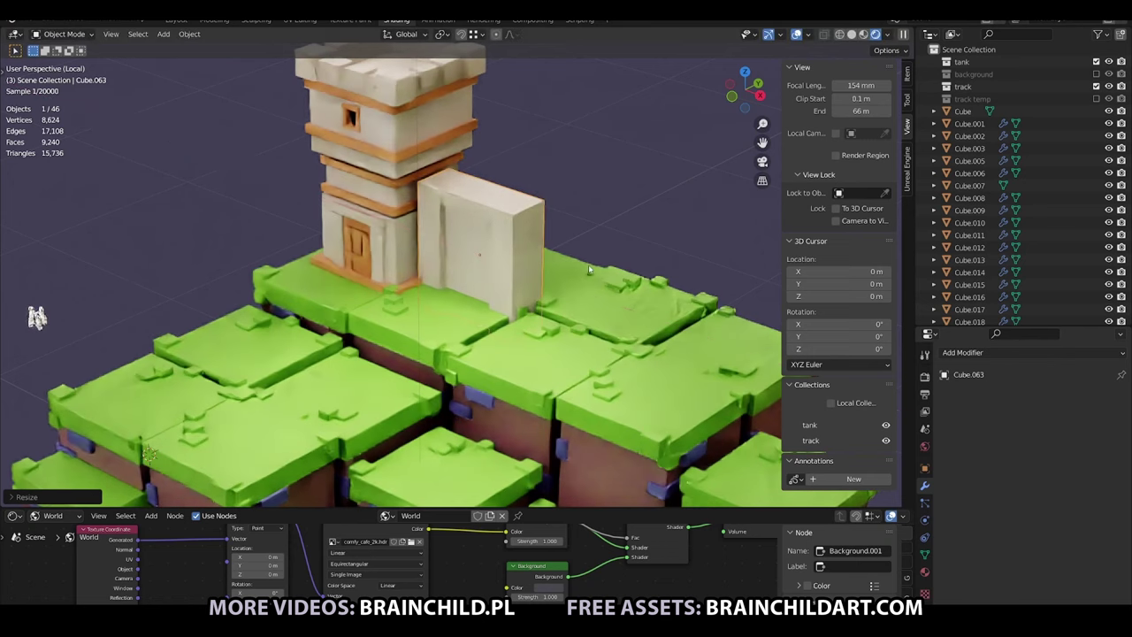
key(g)
click(579, 259)
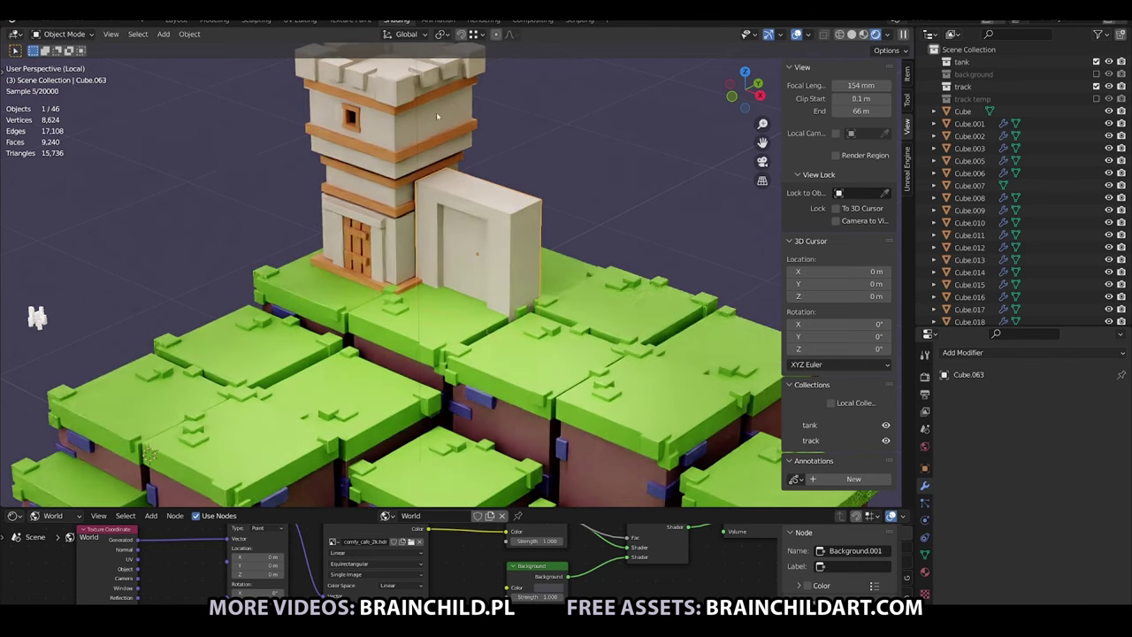
Add a cube flattened into a slab on the wall, lengthened along X.
click(442, 144)
key(shift+a)
key(s)
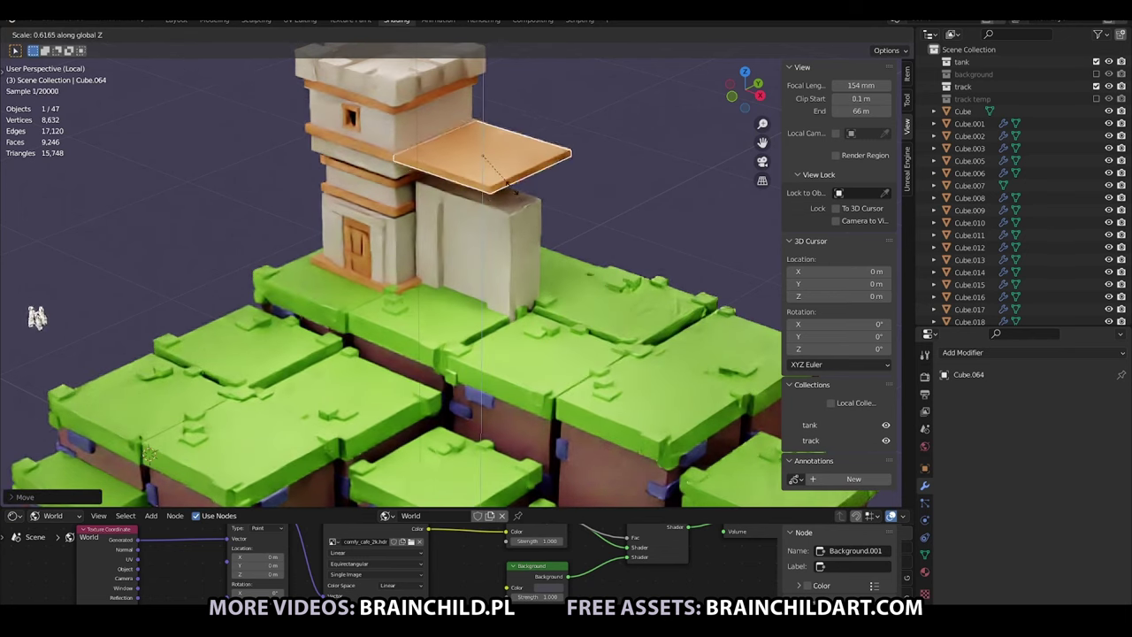
click(521, 234)
key(g)
click(522, 232)
key(s)
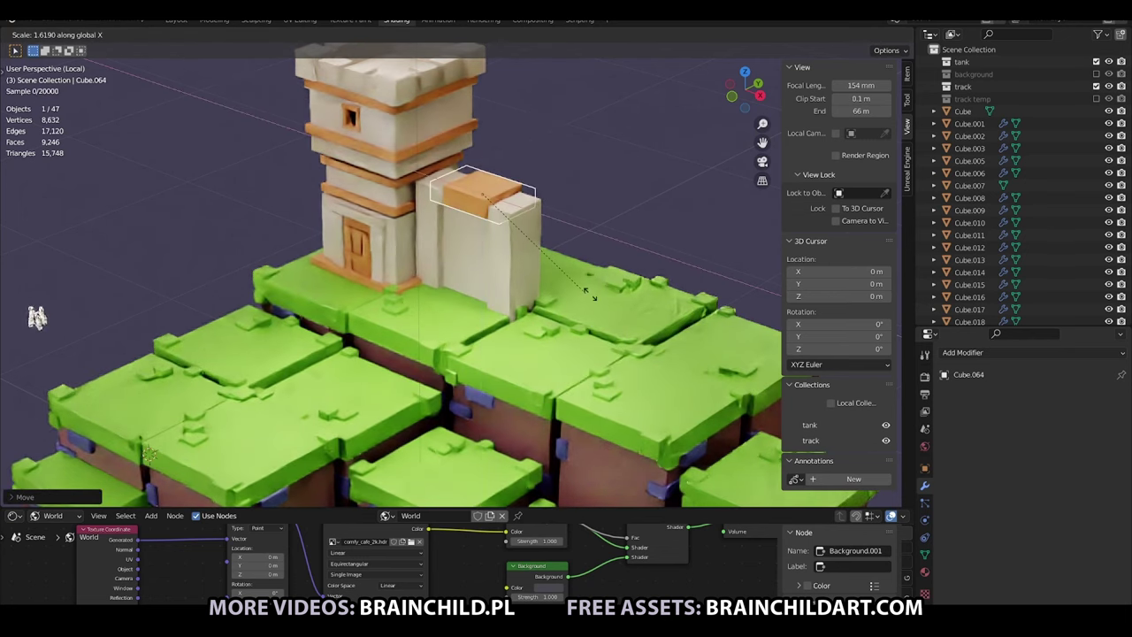
key(x)
click(668, 302)
Adjust the slab's position along Y to sit on the wall top.
key(g)
key(y)
click(573, 247)
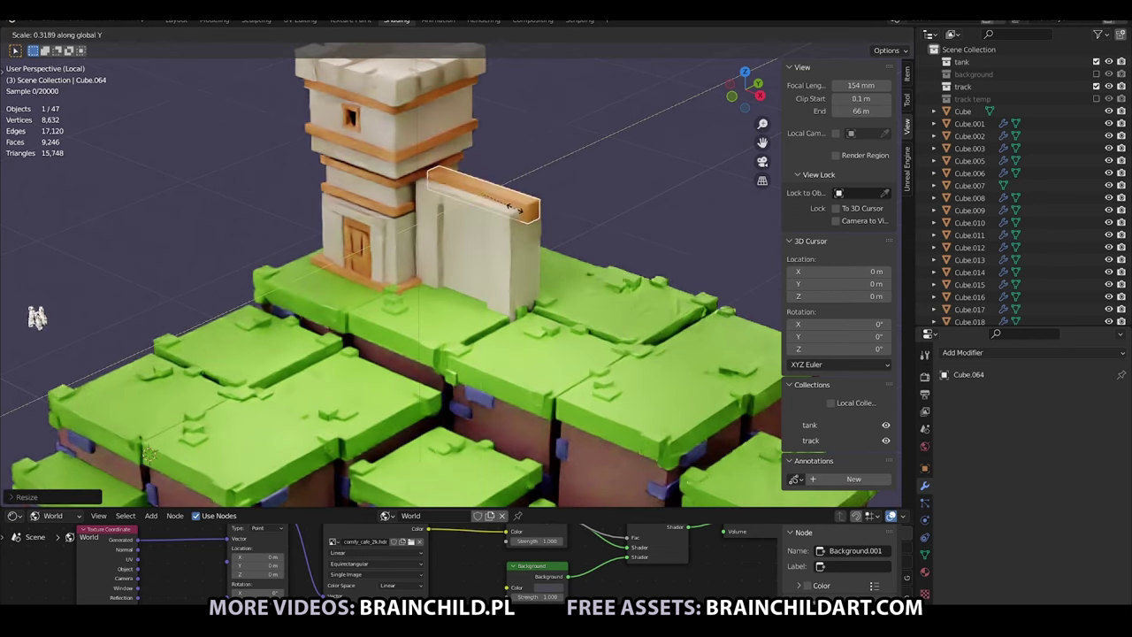
key(g)
key(y)
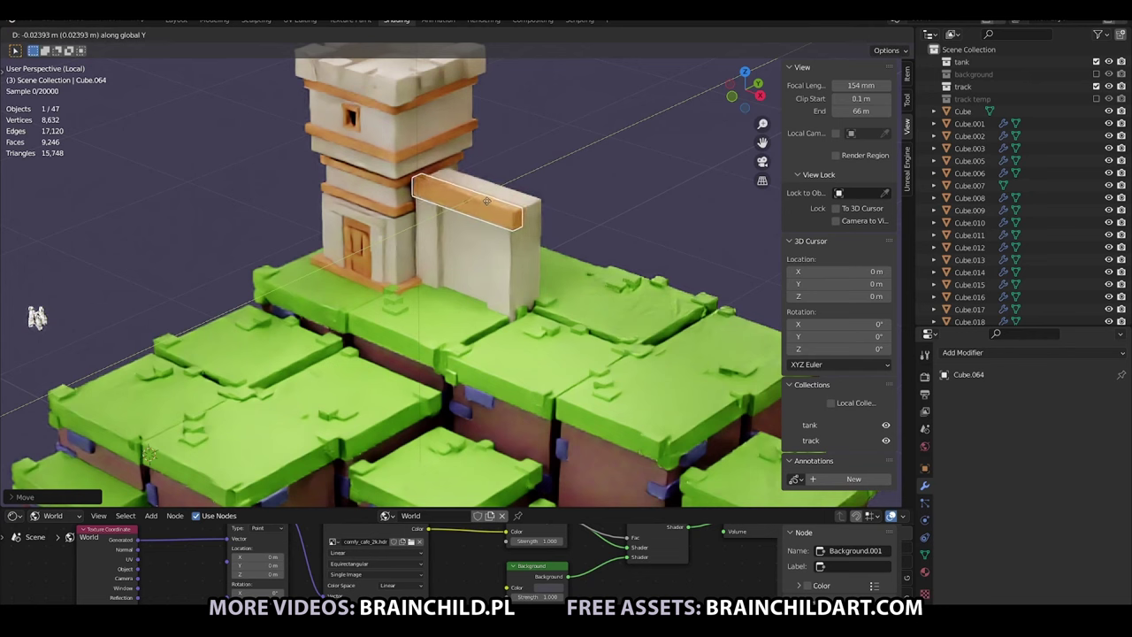
click(486, 200)
key(g)
key(y)
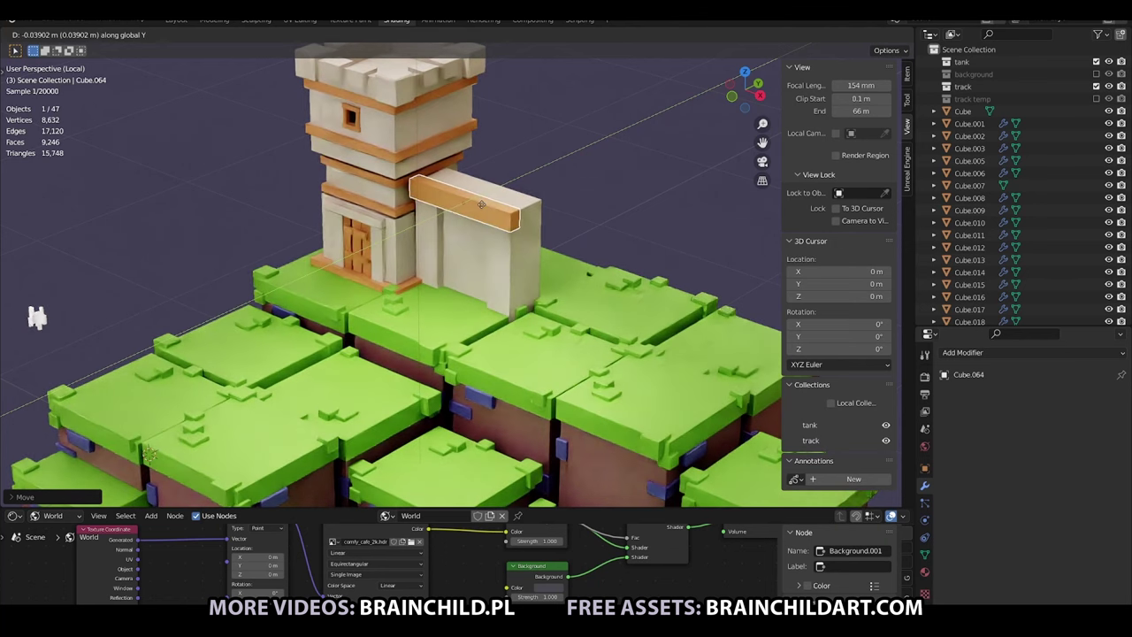
click(548, 220)
key(ctrl+z)
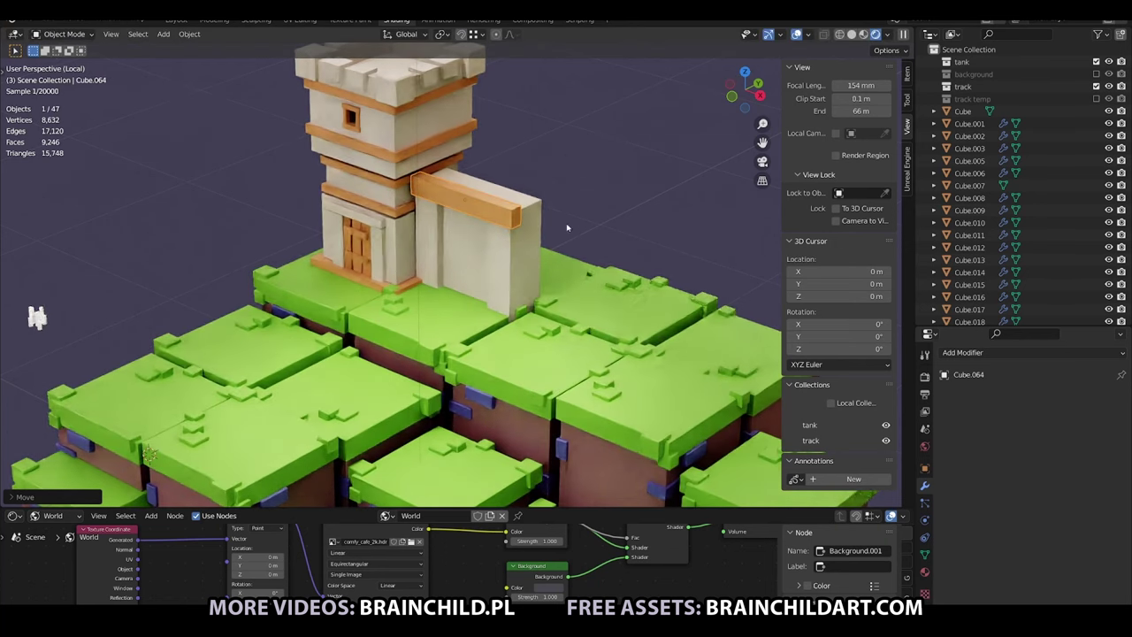
Duplicate the orange slab into small pieces placed on the wall top.
click(924, 572)
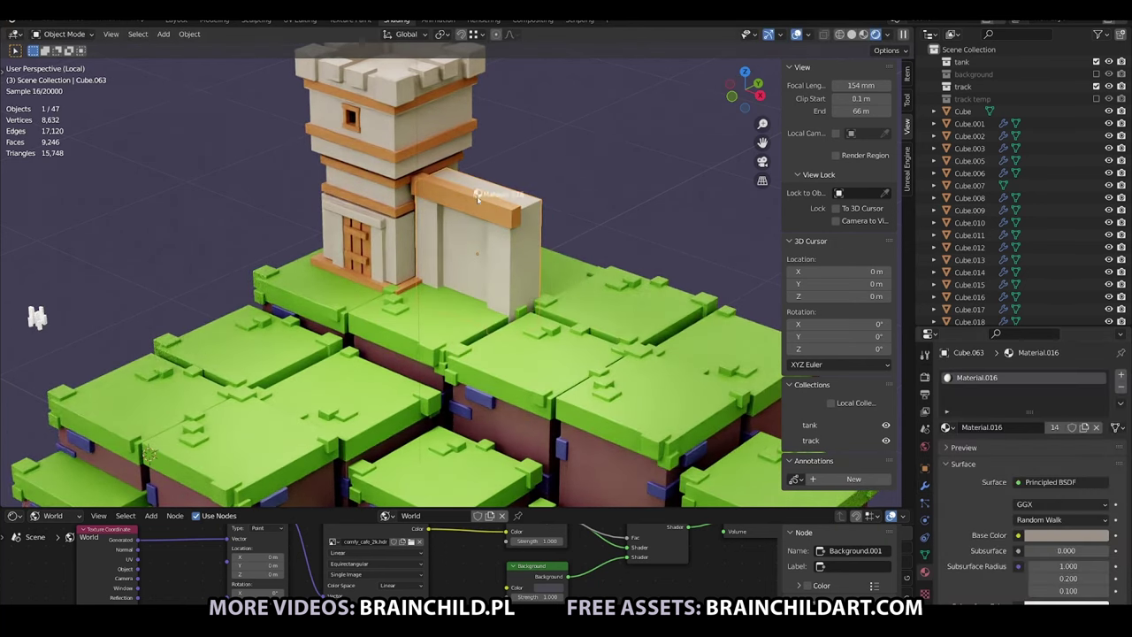
key(shift+d)
click(542, 239)
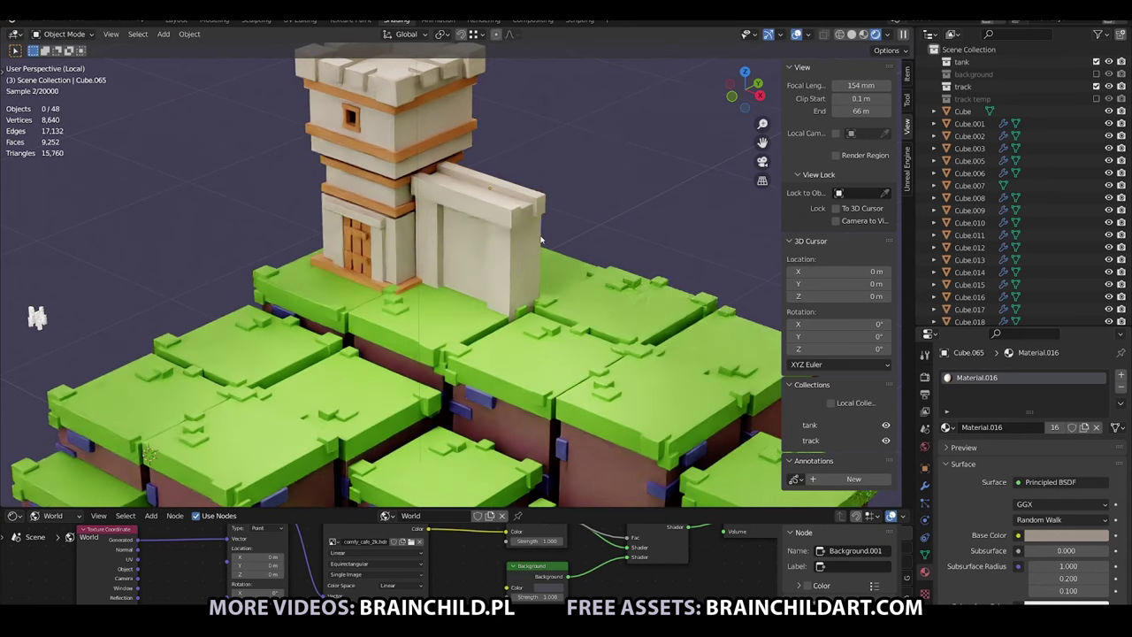
key(g)
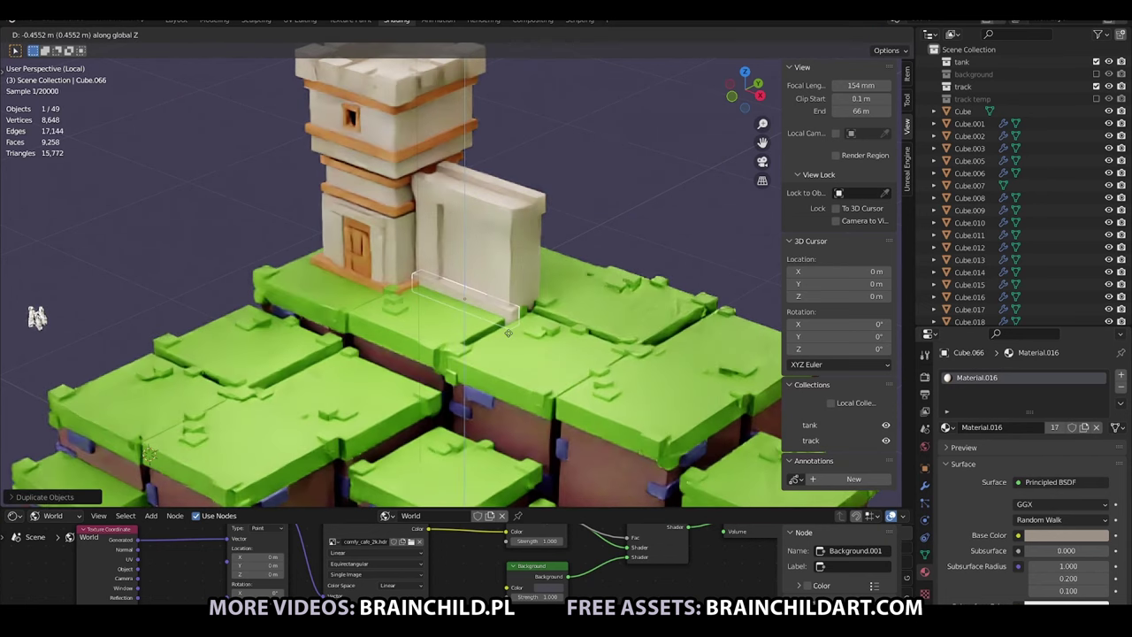
click(510, 336)
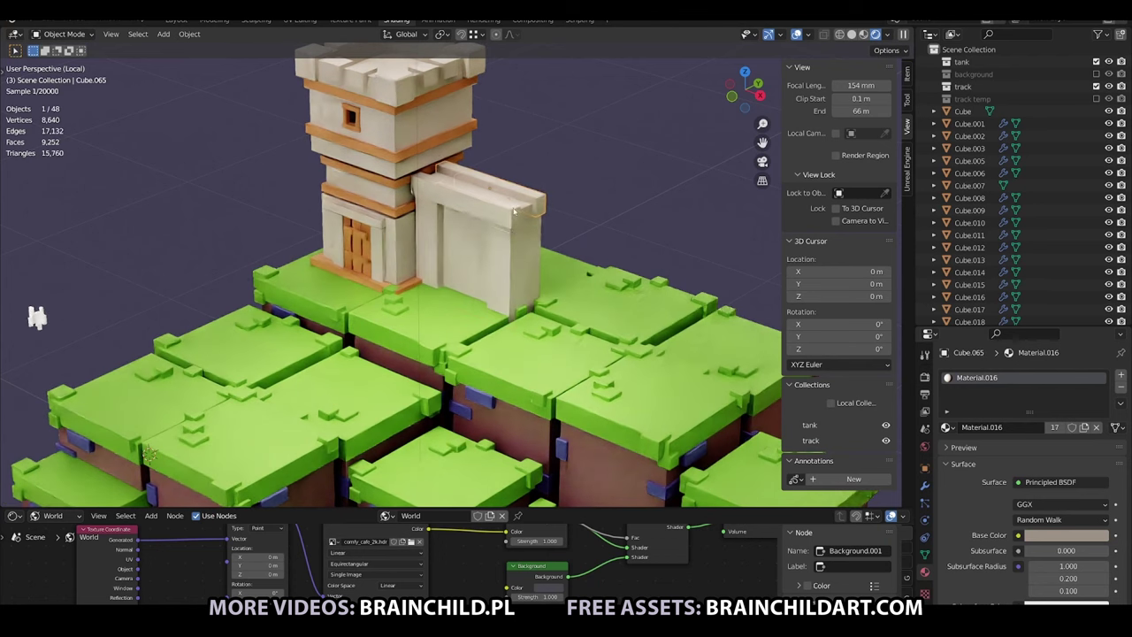
key(shift+d)
click(567, 209)
Duplicate and resize the wall-top pieces, spacing them along the wall as battlements.
key(shift+d)
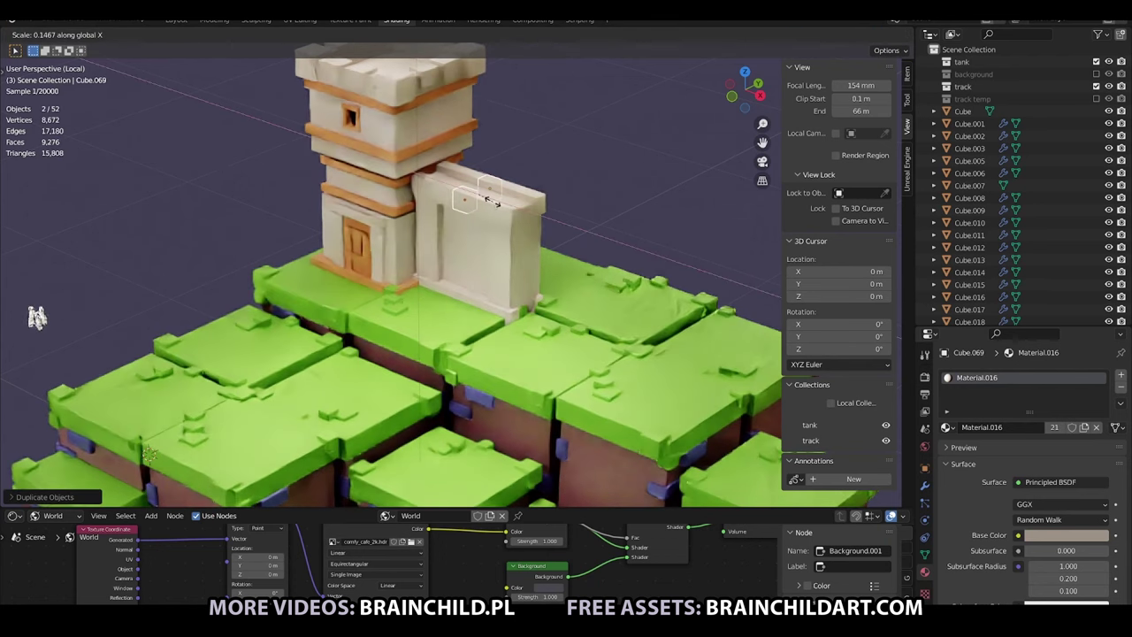
key(s)
click(497, 207)
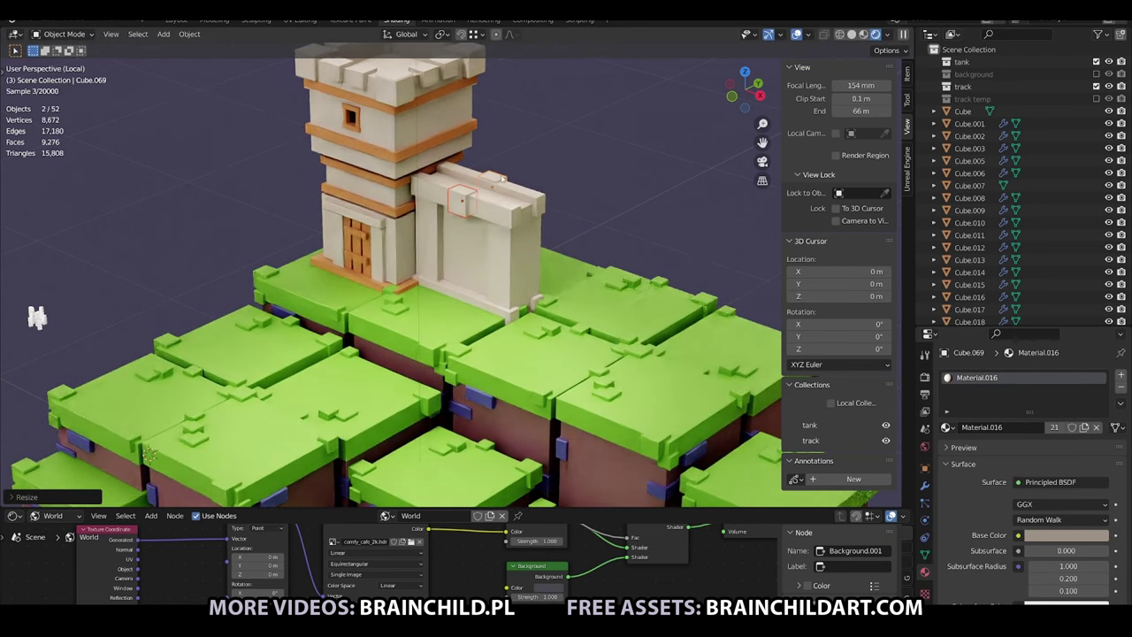
key(s)
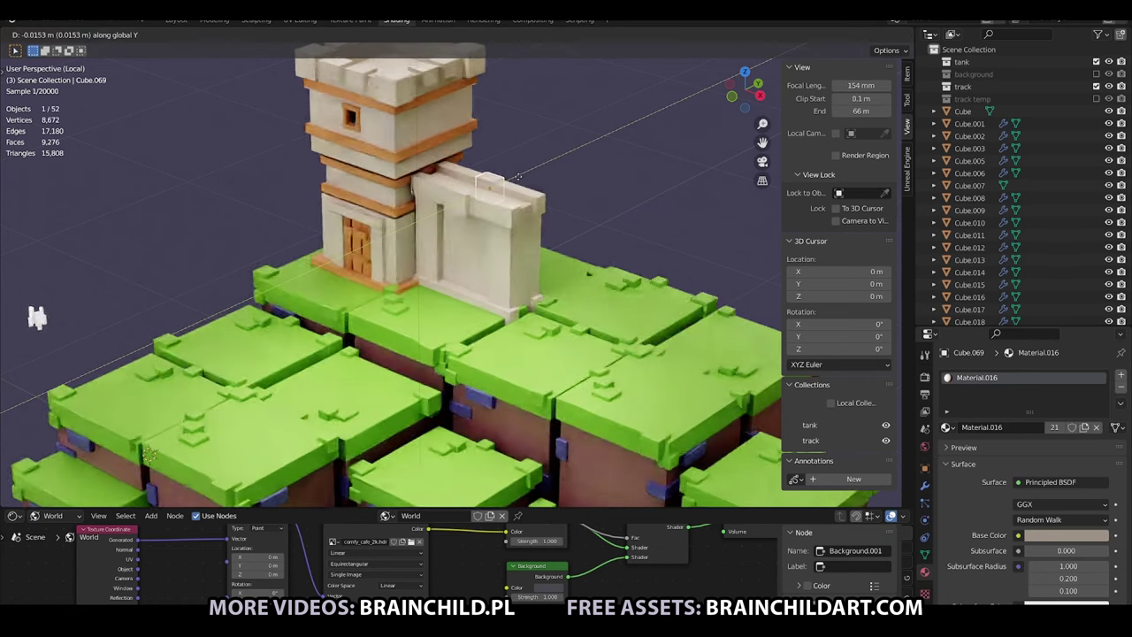
key(Escape)
key(ctrl+z)
key(s)
click(561, 178)
key(g)
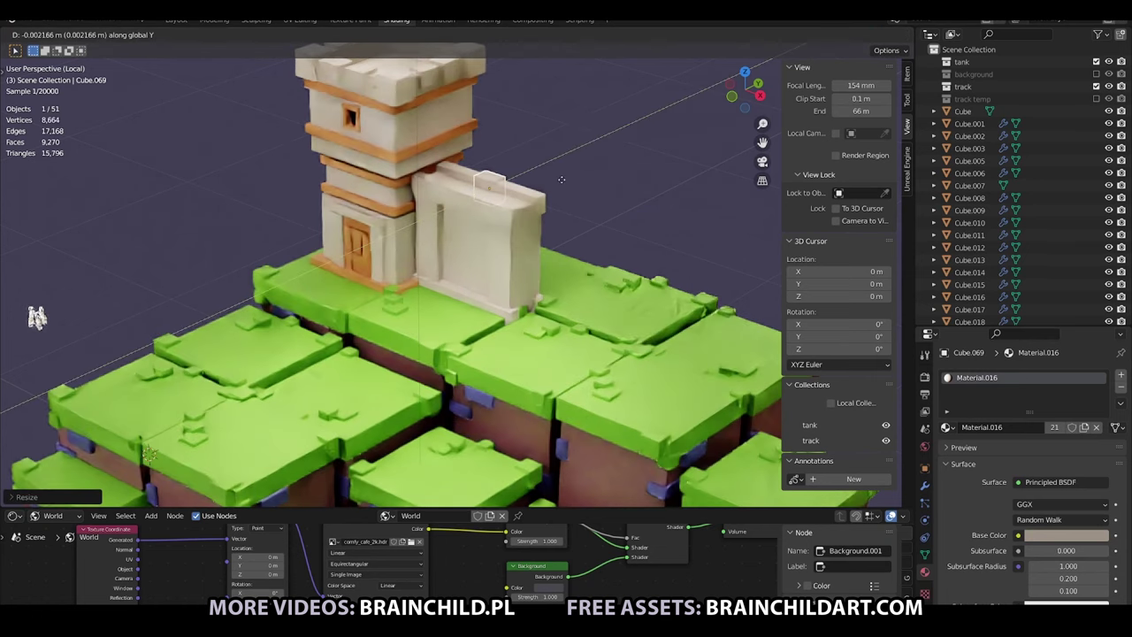
click(561, 185)
Duplicate the crenellated wall slab and slide it along X as a second wall section.
click(561, 205)
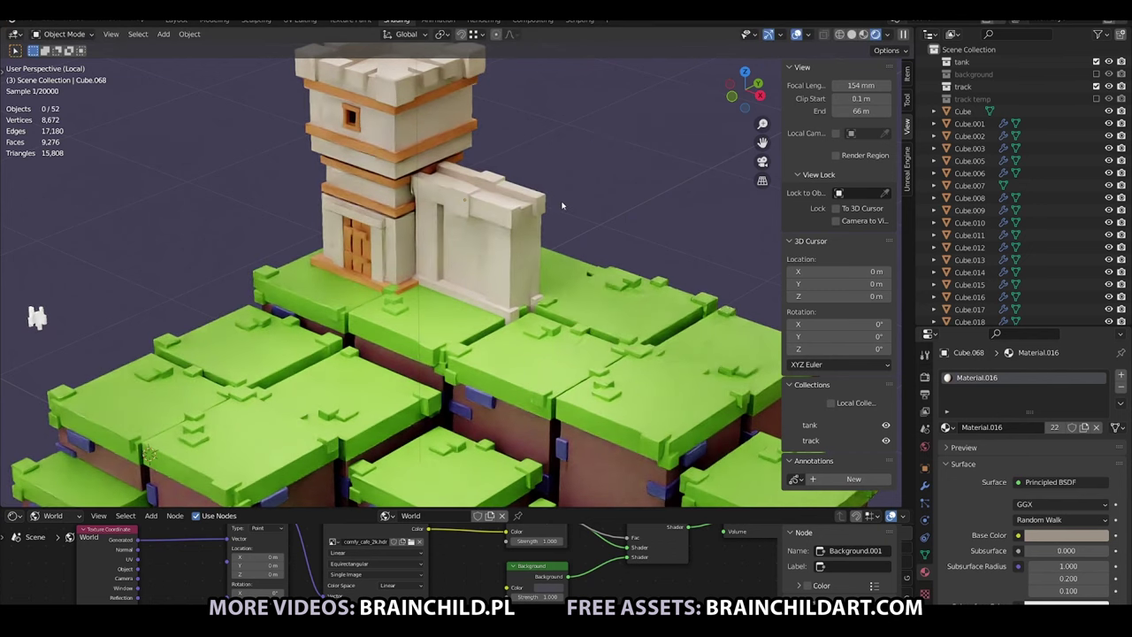
scroll(560, 206, down, 5)
scroll(533, 243, up, 3)
click(497, 240)
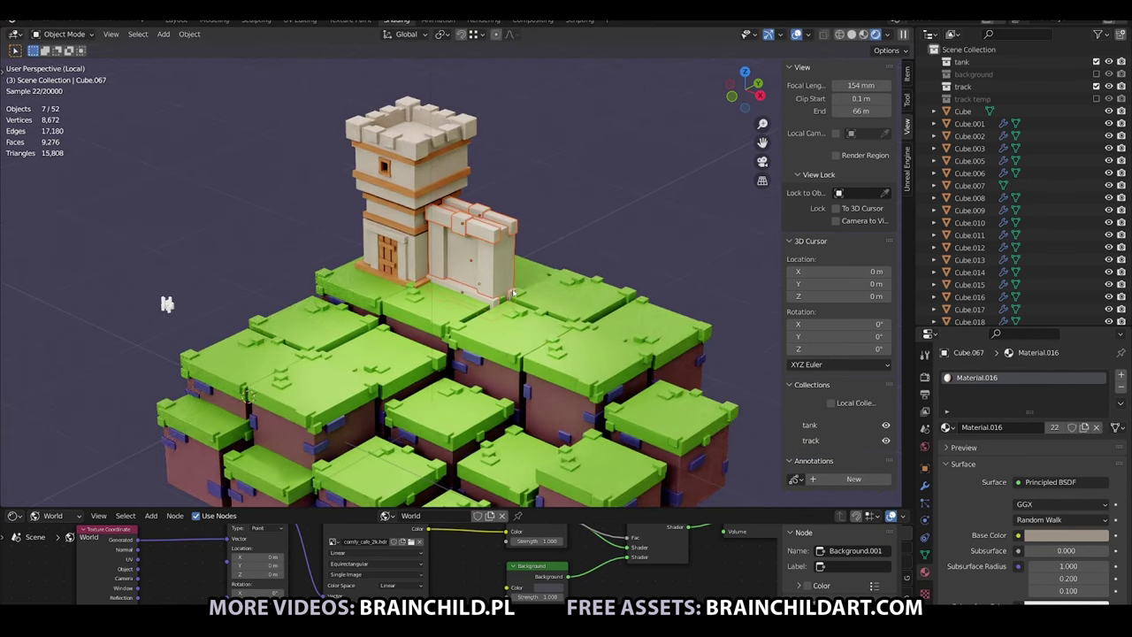
click(512, 293)
right_click(517, 269)
click(517, 270)
key(x)
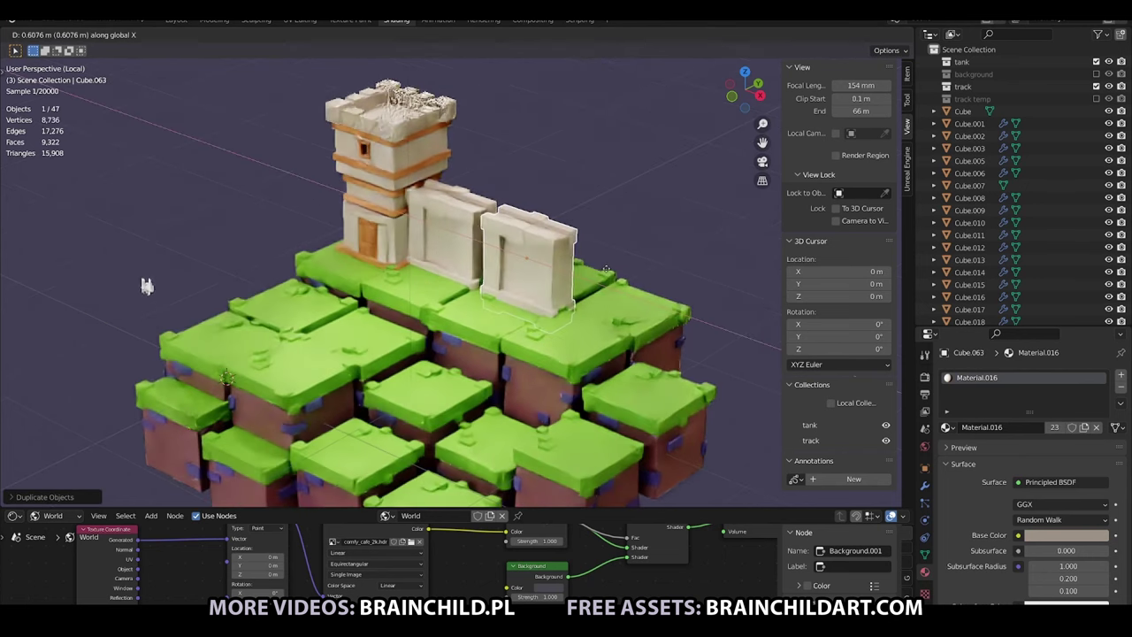
click(599, 267)
Copy a tower block onto the wall, then delete that copy again.
click(389, 150)
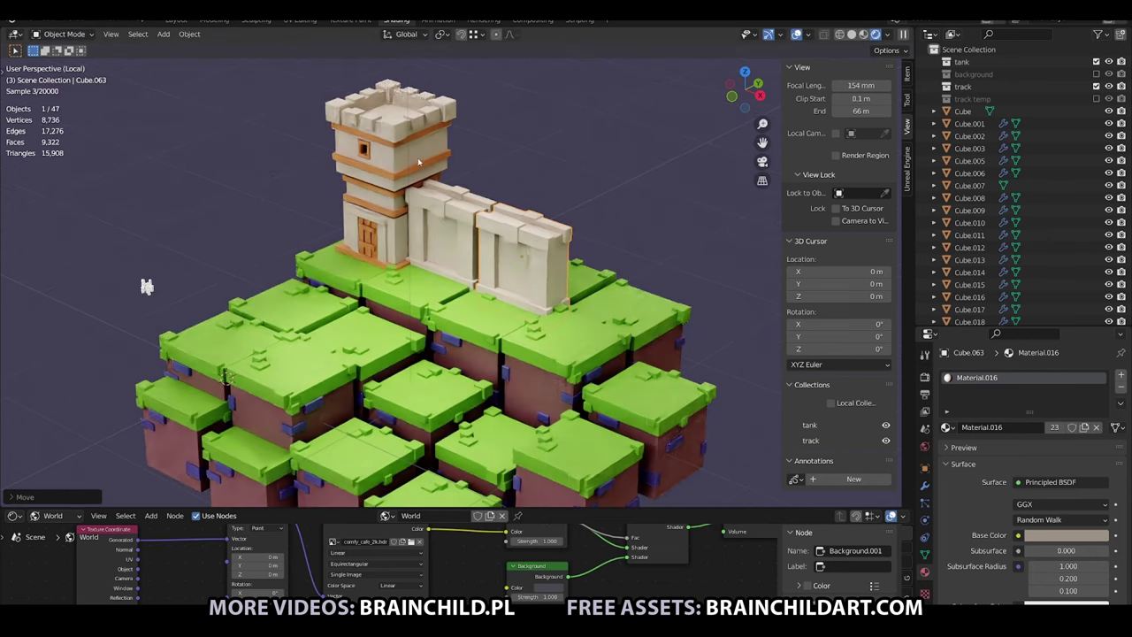
key(shift+d)
click(416, 163)
key(Delete)
click(389, 114)
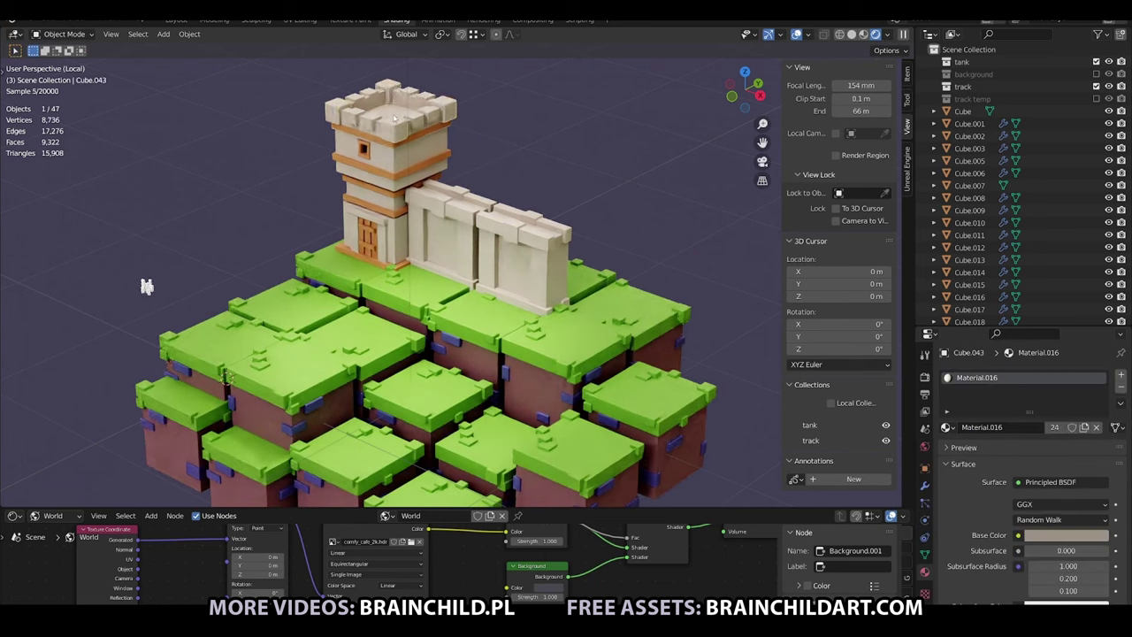
Rotate the new wall section around Z and slide it along Y into alignment.
click(522, 261)
key(r)
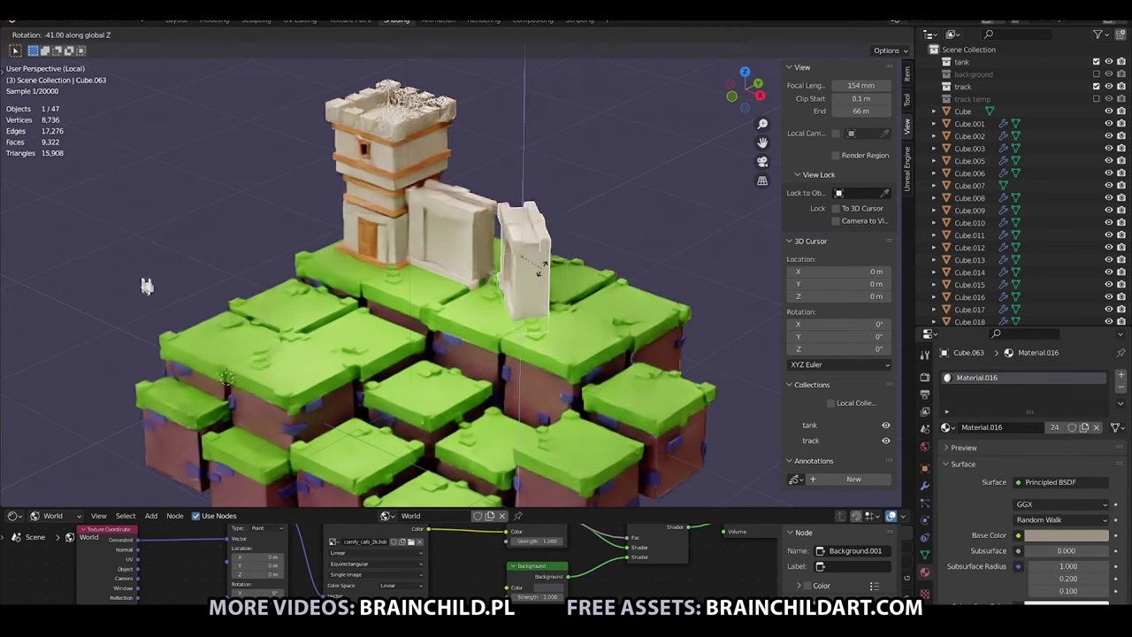
click(573, 230)
key(g)
key(y)
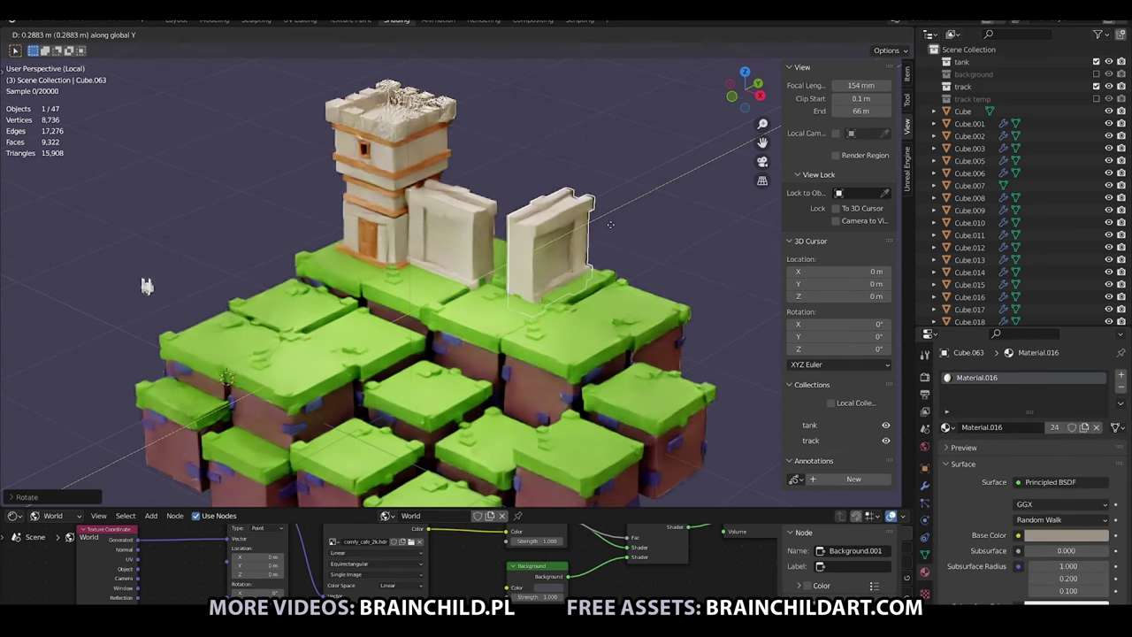
click(602, 214)
Duplicate a block at the wall's end and raise it along Z into a tall corner pillar.
key(alt+a)
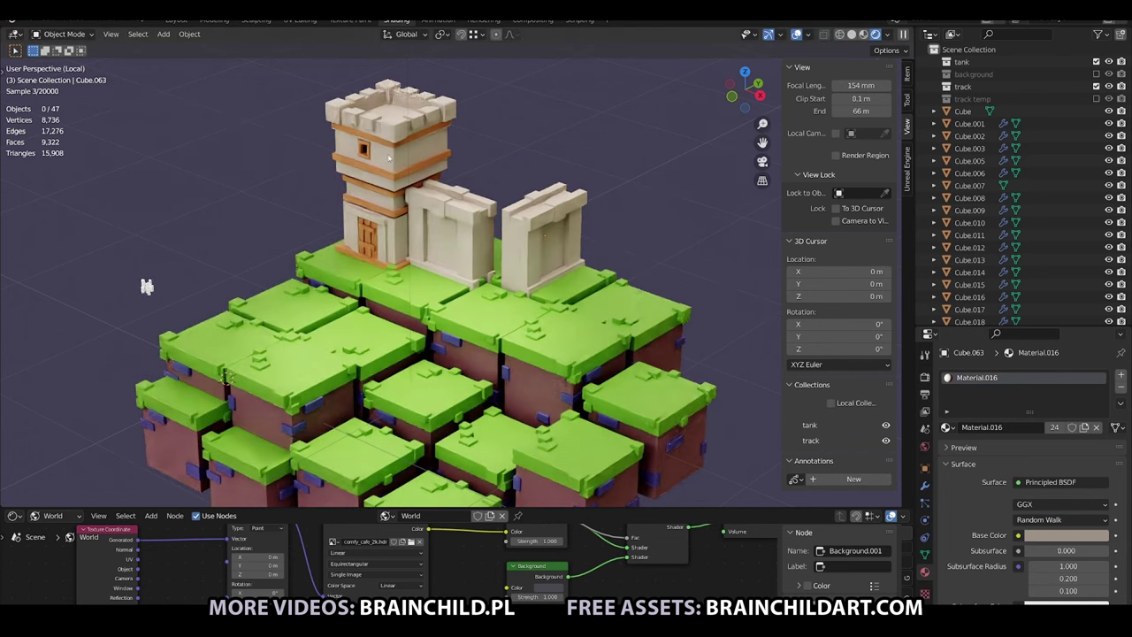
key(shift+d)
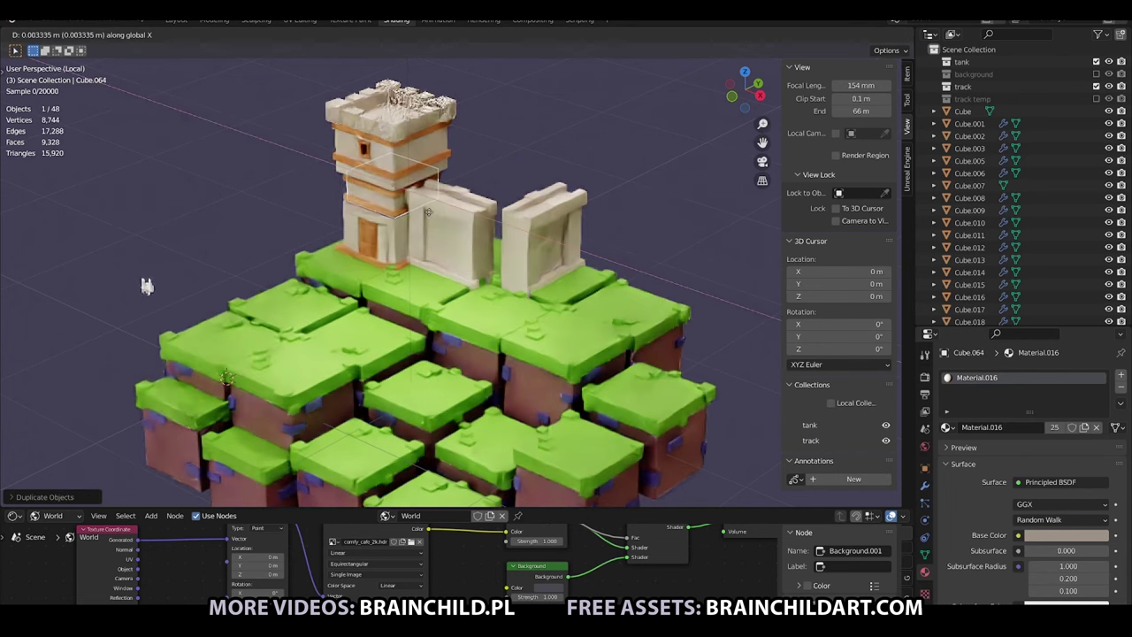
click(517, 232)
key(s)
right_click(646, 194)
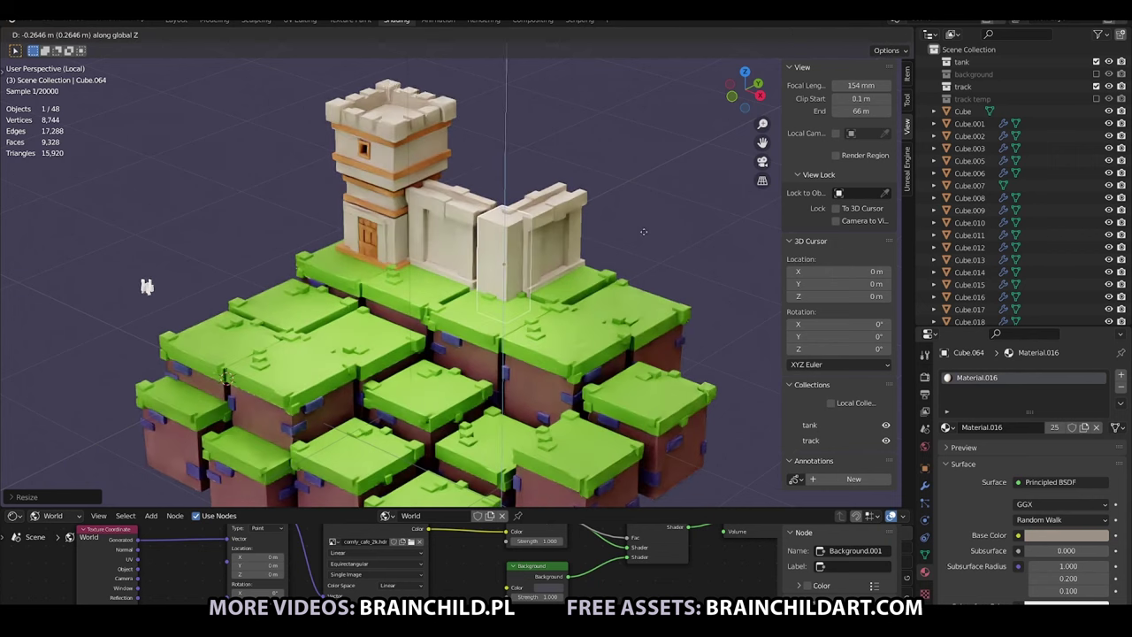
key(g)
key(z)
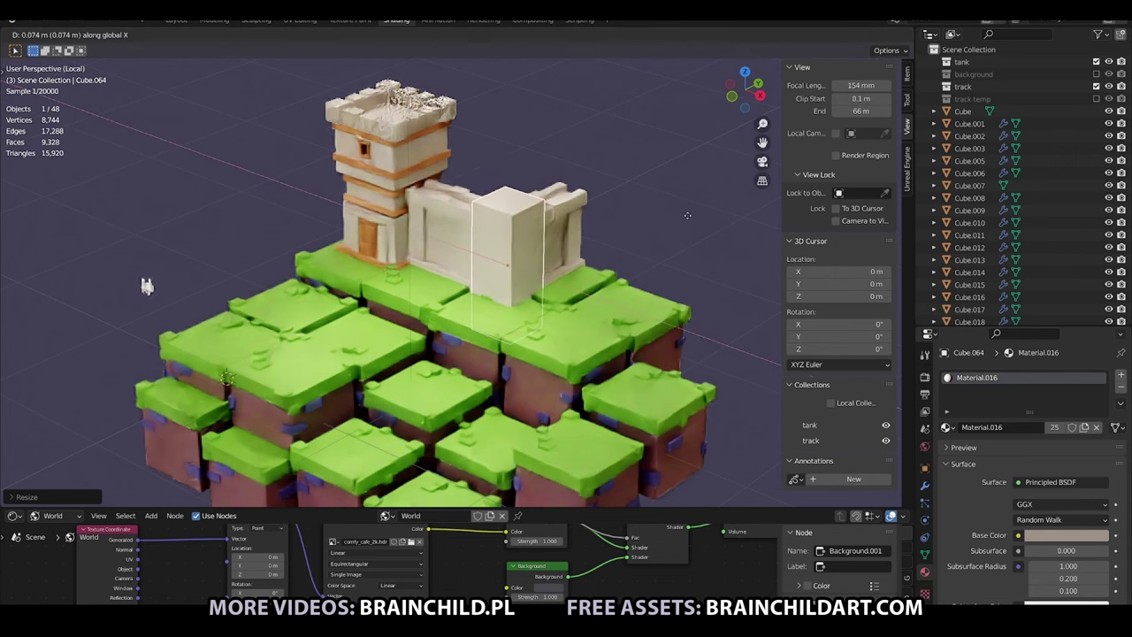
click(571, 207)
scroll(571, 208, down, 4)
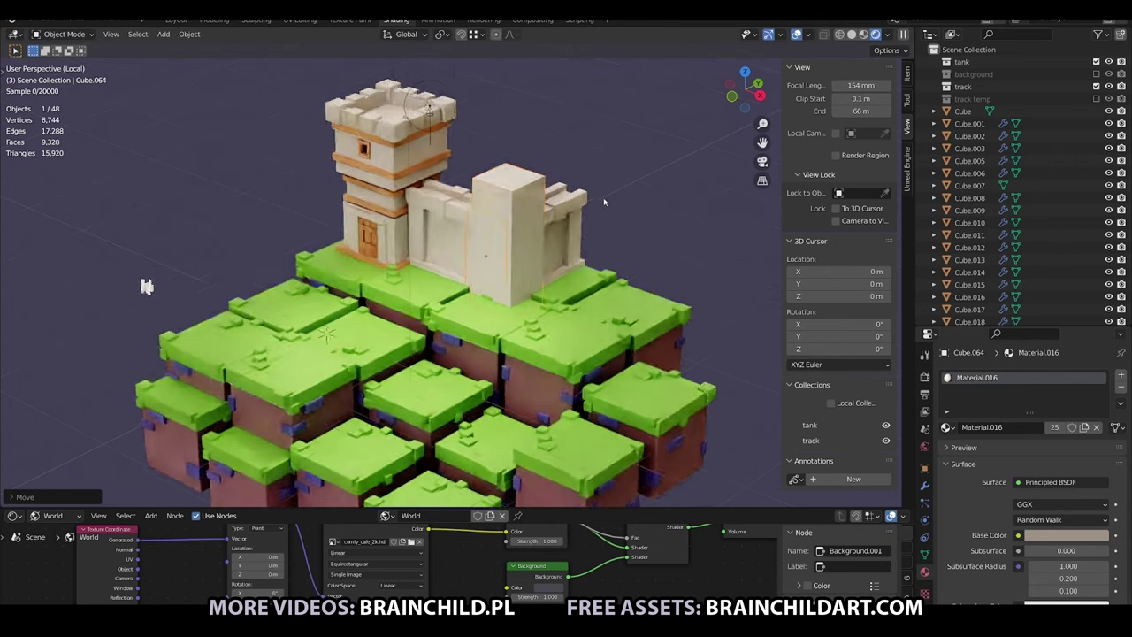
key(alt+a)
scroll(537, 239, up, 3)
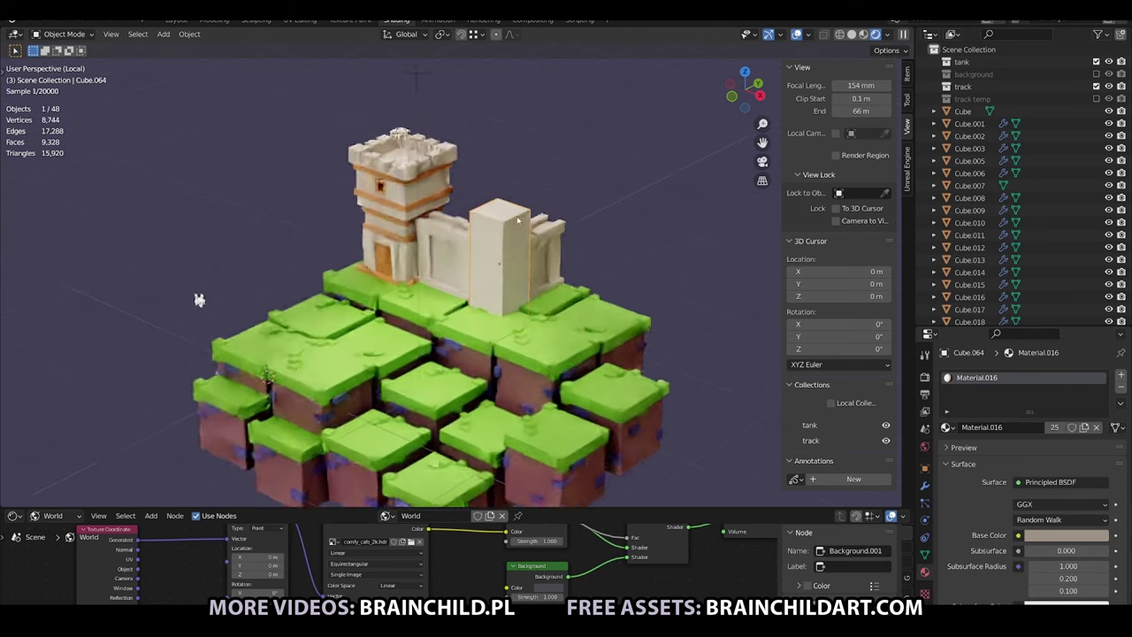
Copy the orange window frame across the keep, rotate it 90° on Z onto the side face.
scroll(548, 234, up, 2)
click(563, 227)
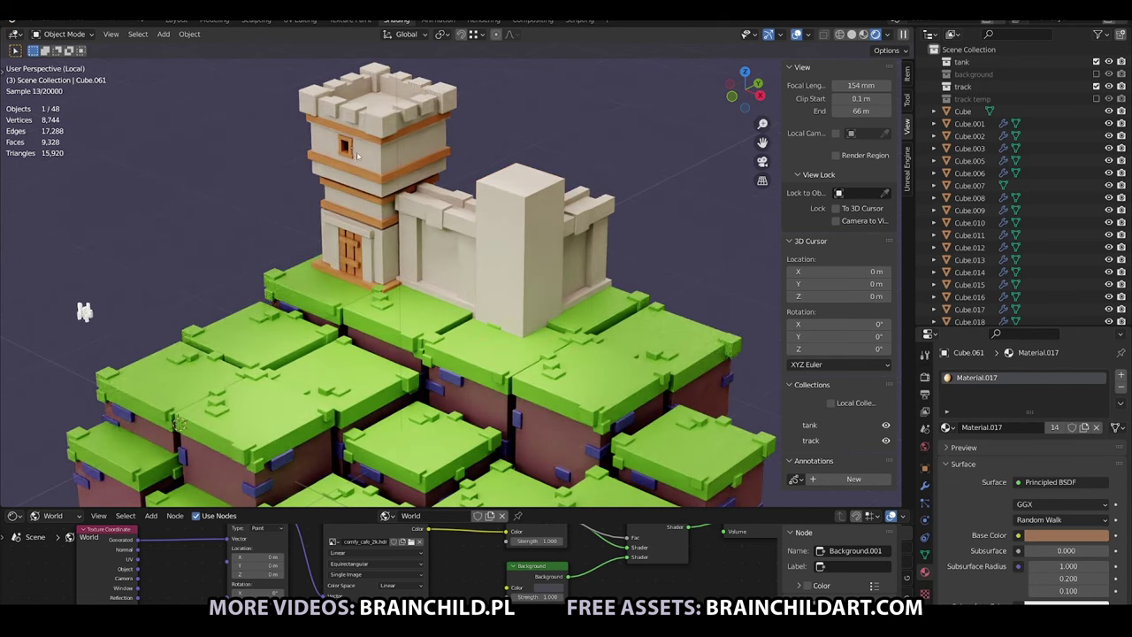
key(shift+d)
key(x)
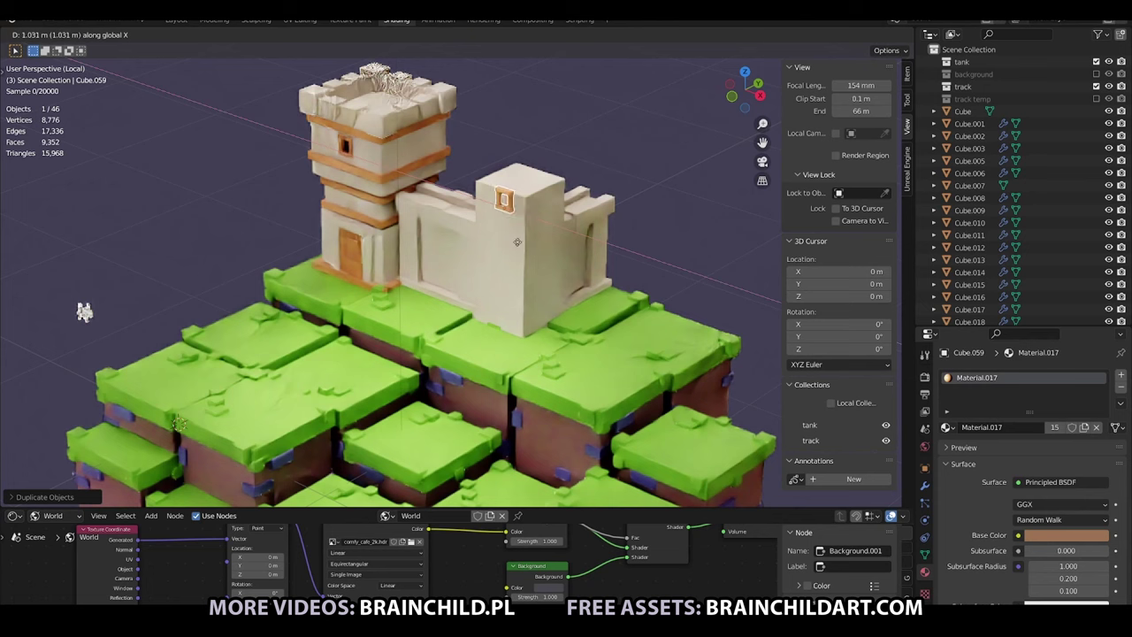
click(513, 241)
text(rz)
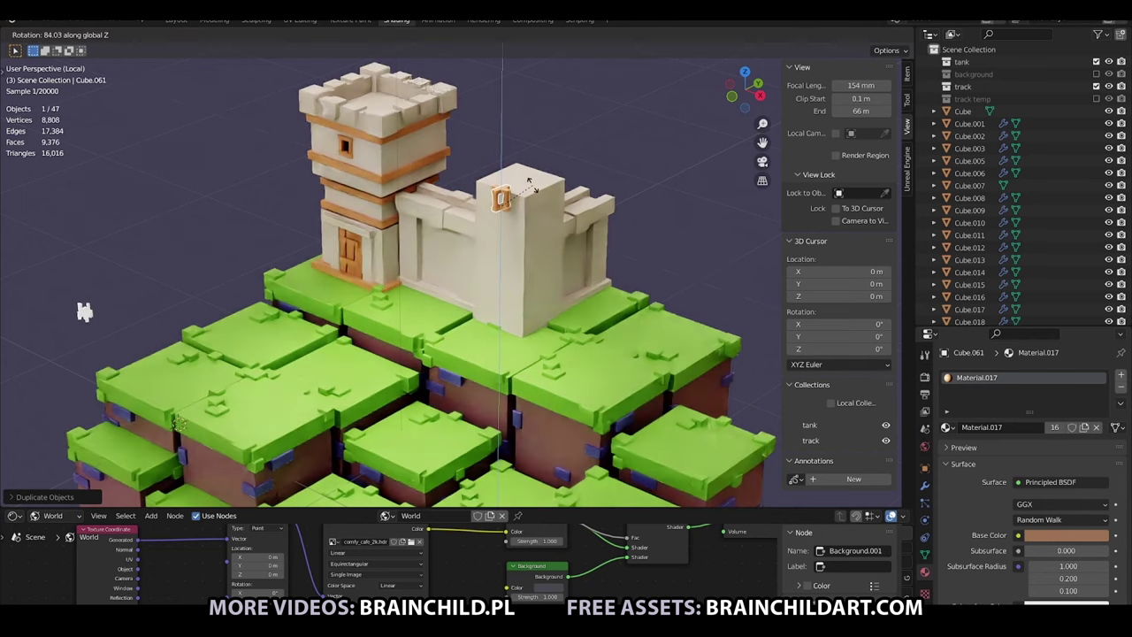
text(90)
key(Return)
key(g)
click(560, 204)
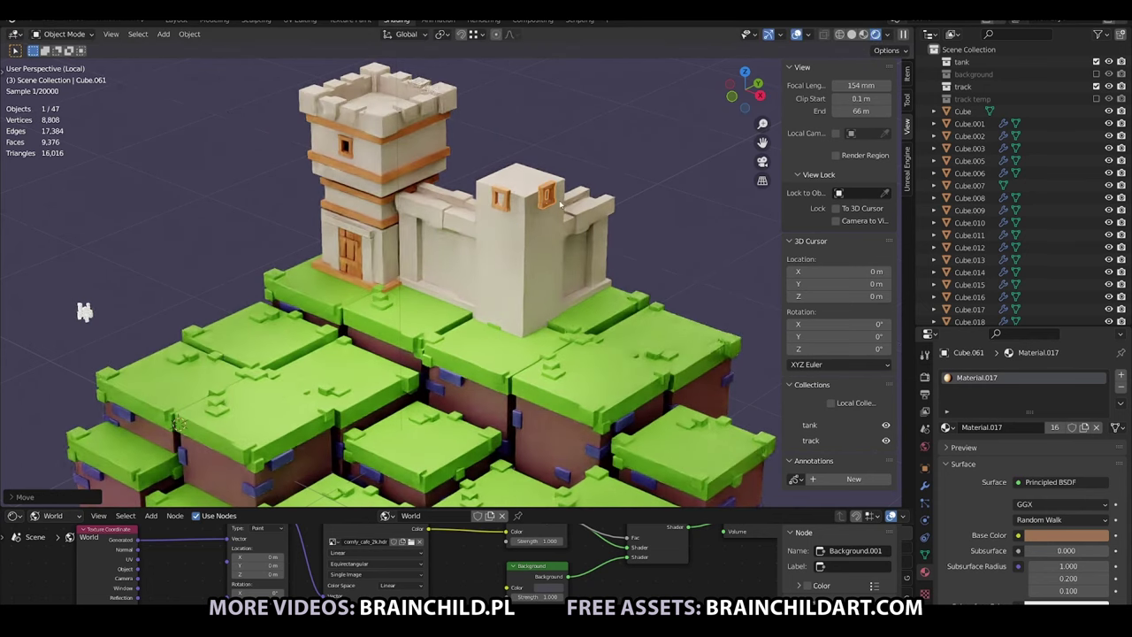
Duplicate a slab, scale it, lift it onto the keep's top and shrink it.
key(shift+d)
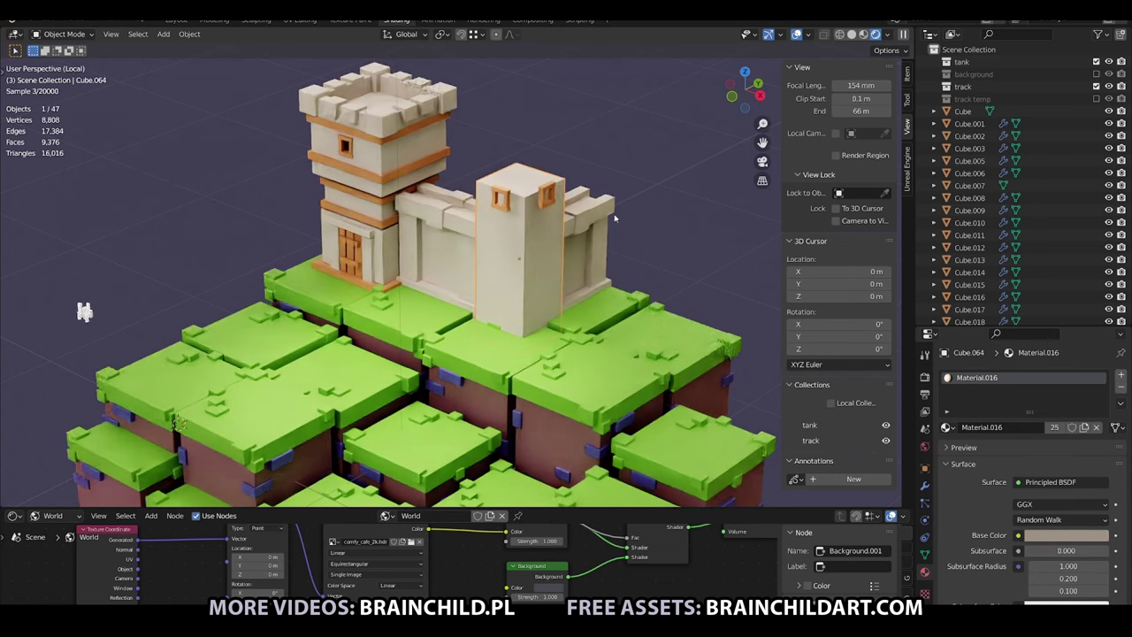
key(s)
click(553, 256)
key(g)
key(z)
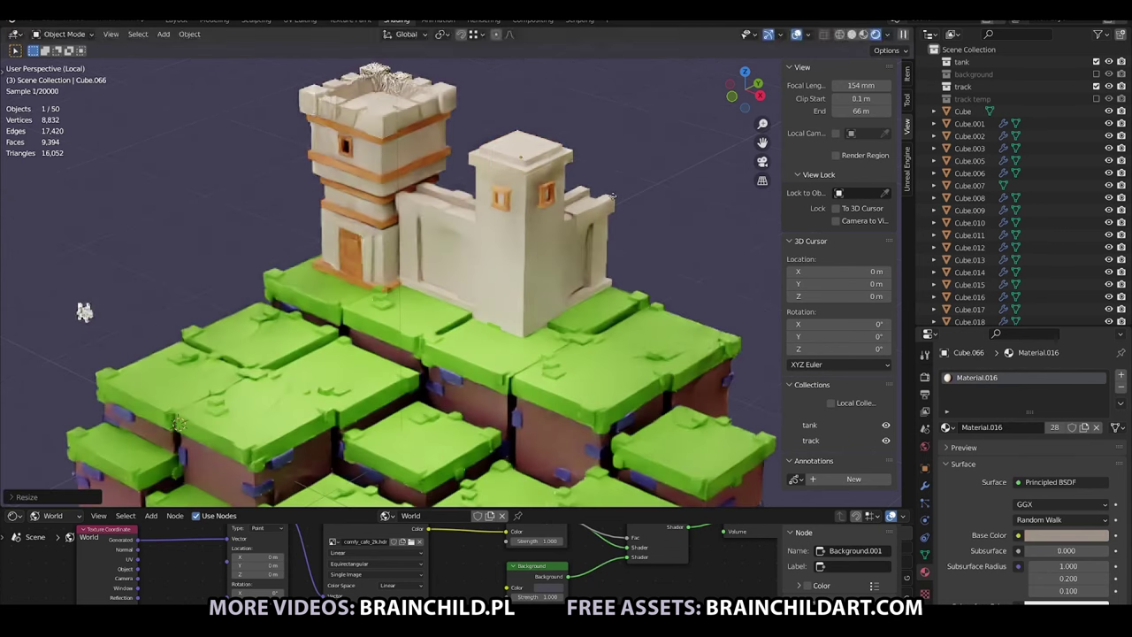
key(s)
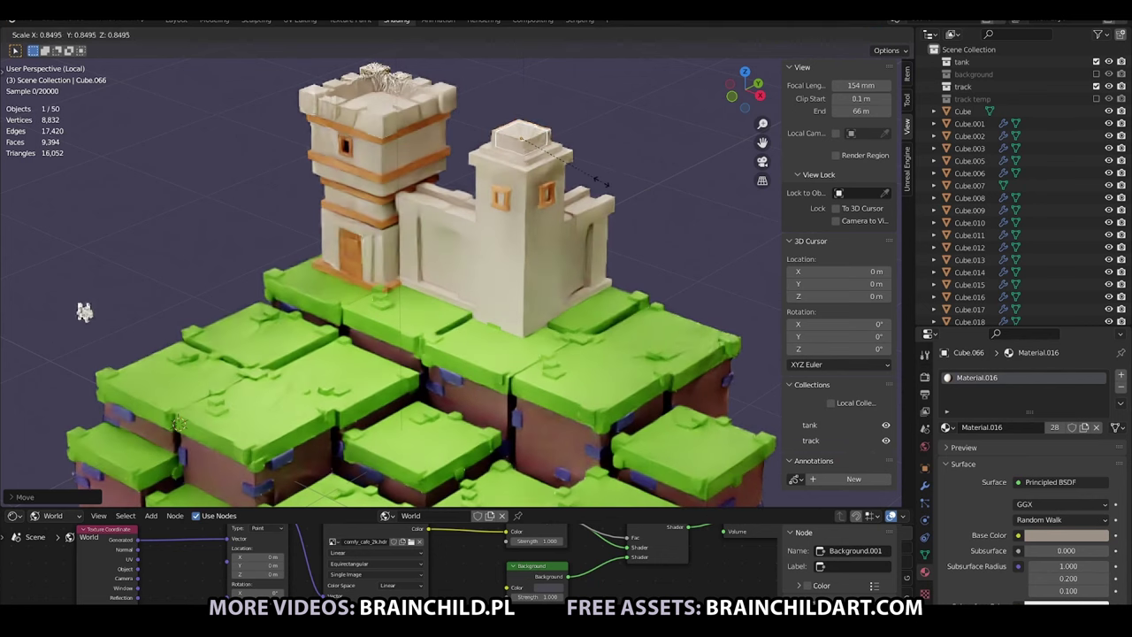
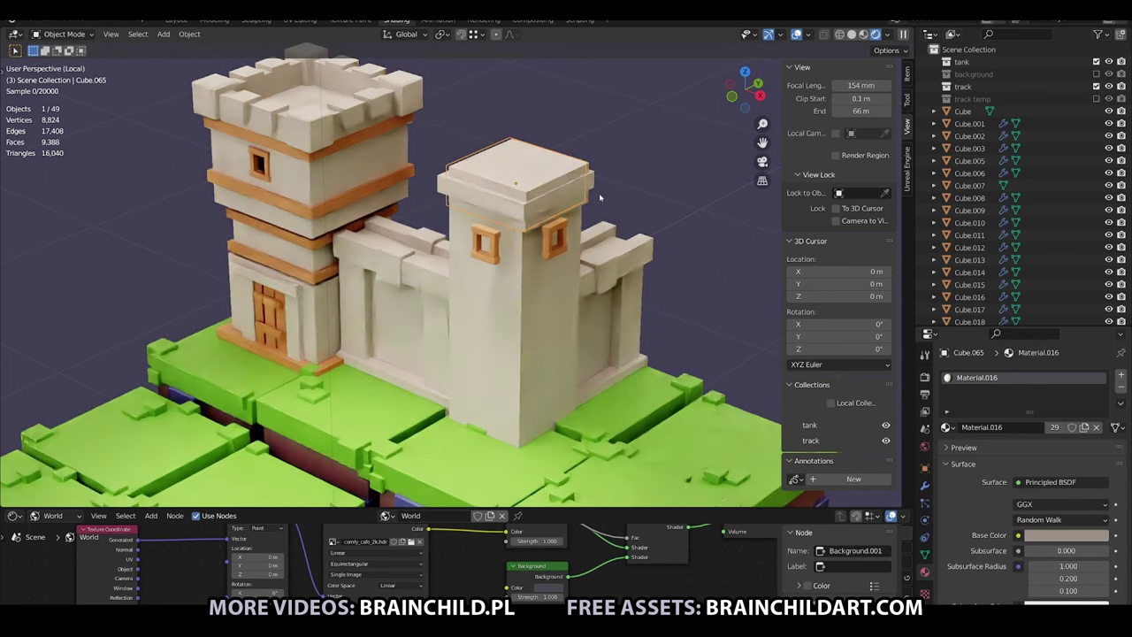
Lift the top slab vertically and stack a duplicate slab on top as a new roof tier.
key(g)
key(z)
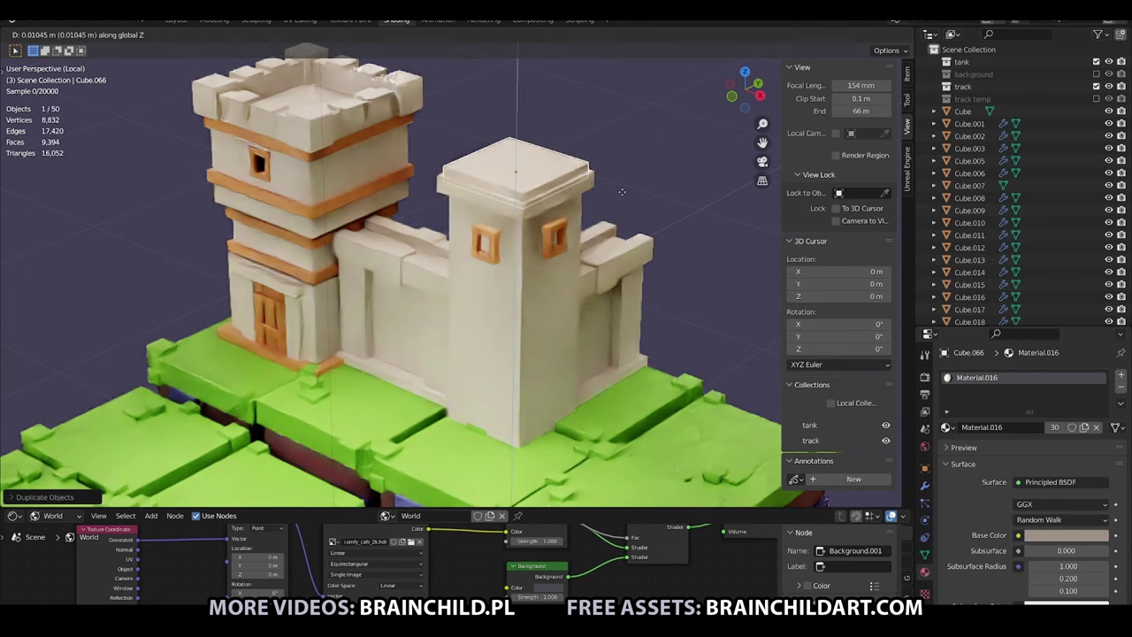
click(619, 190)
key(shift+d)
key(z)
click(612, 188)
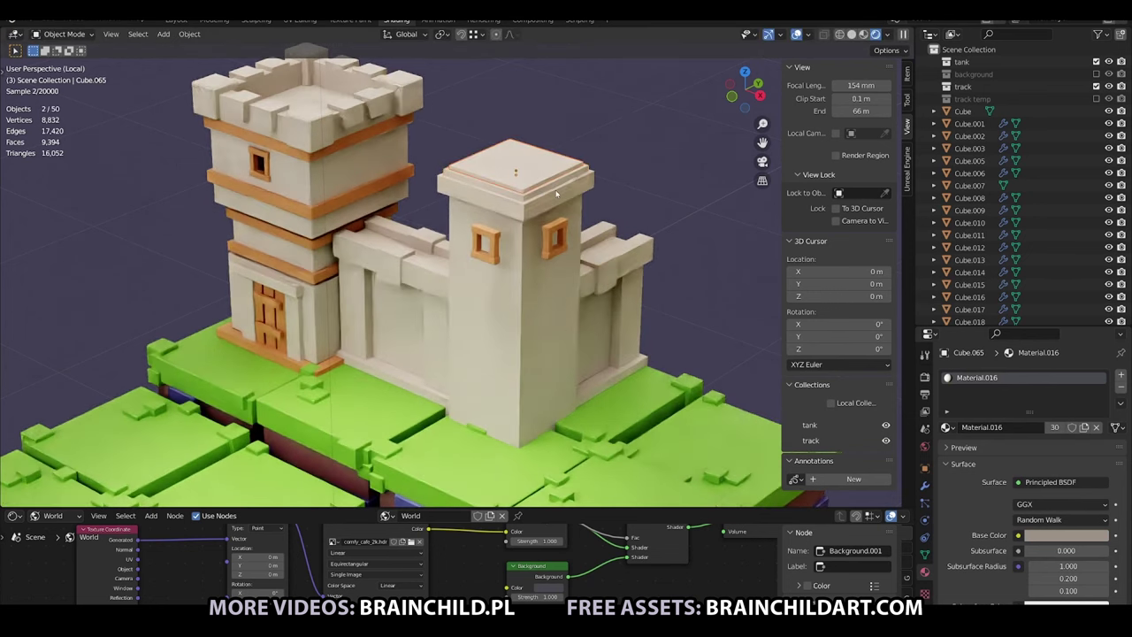
Stack another slab copy higher and shrink it into a narrower top tier.
key(shift+d)
key(z)
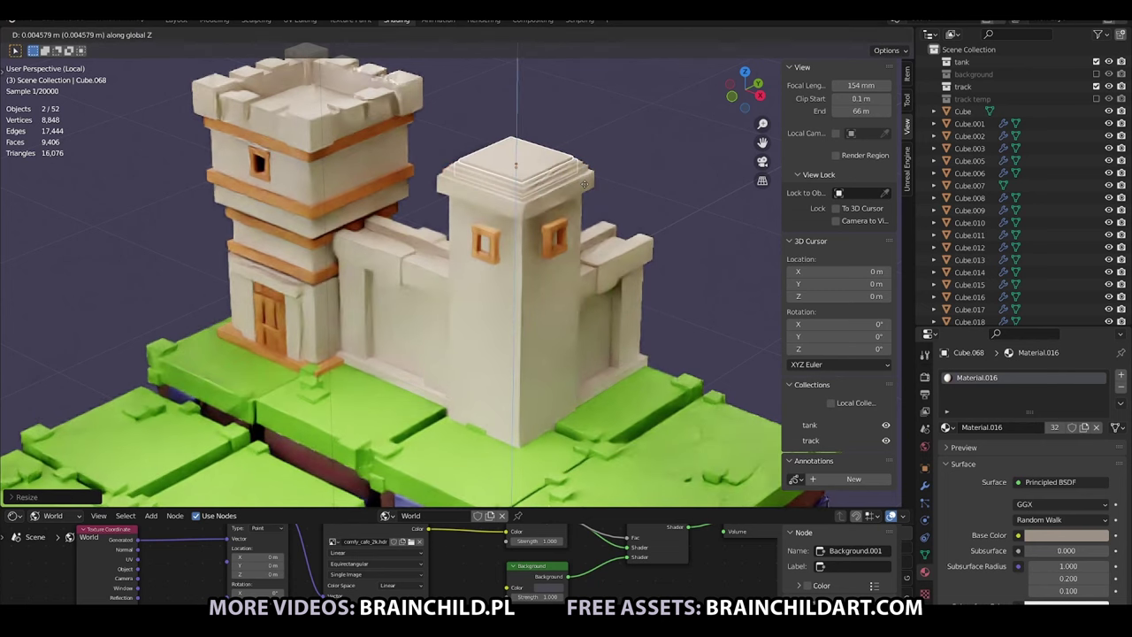
click(606, 193)
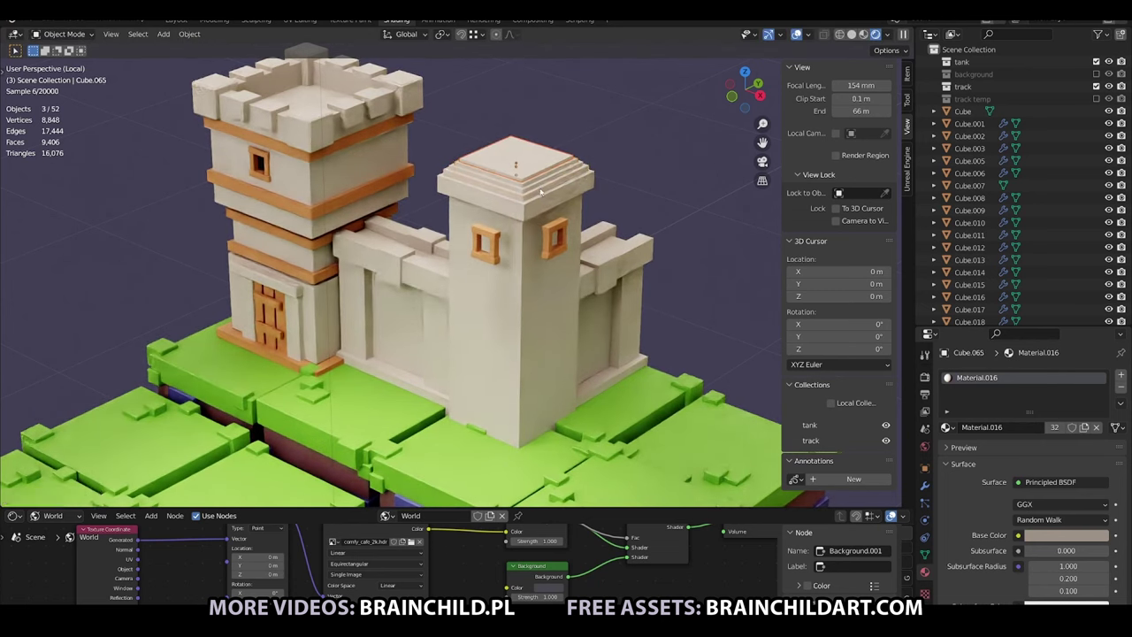
key(s)
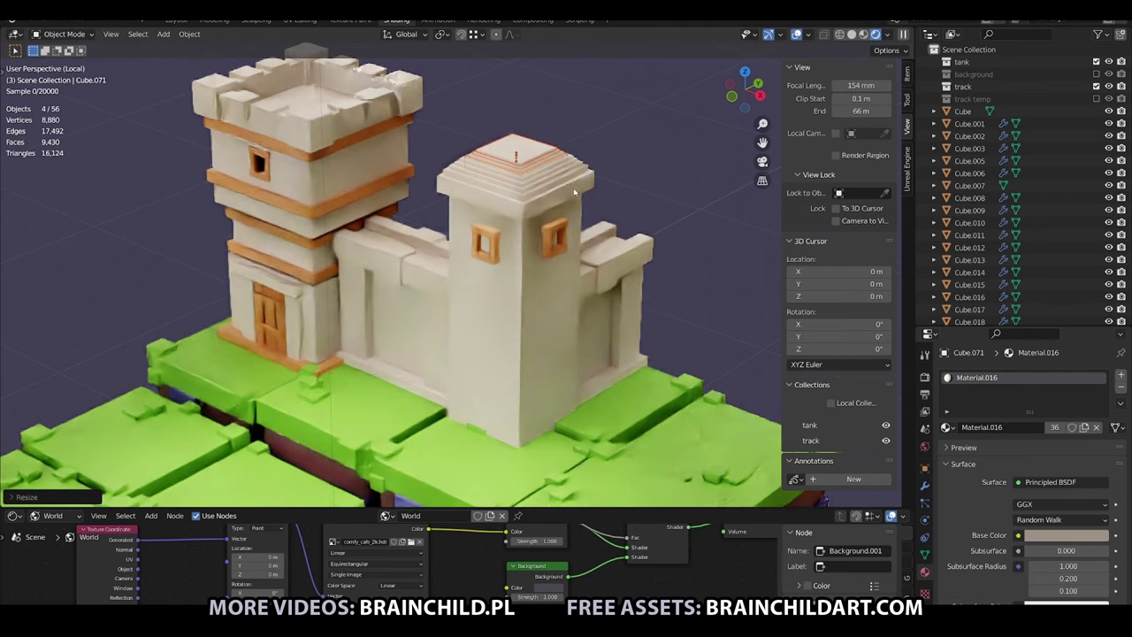
click(575, 192)
key(g)
click(576, 192)
Duplicate the topmost roof piece onto the peak and shrink it into a spire base.
click(573, 186)
middle_drag(573, 185, 643, 178)
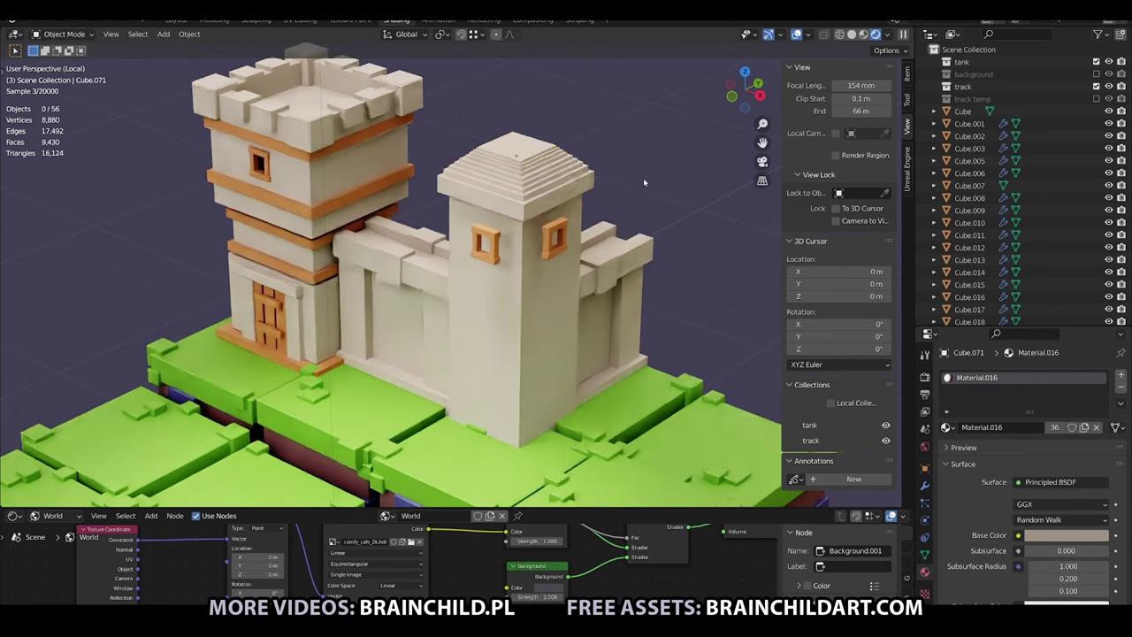
scroll(614, 201, down, 5)
scroll(580, 209, up, 5)
click(520, 181)
key(shift+d)
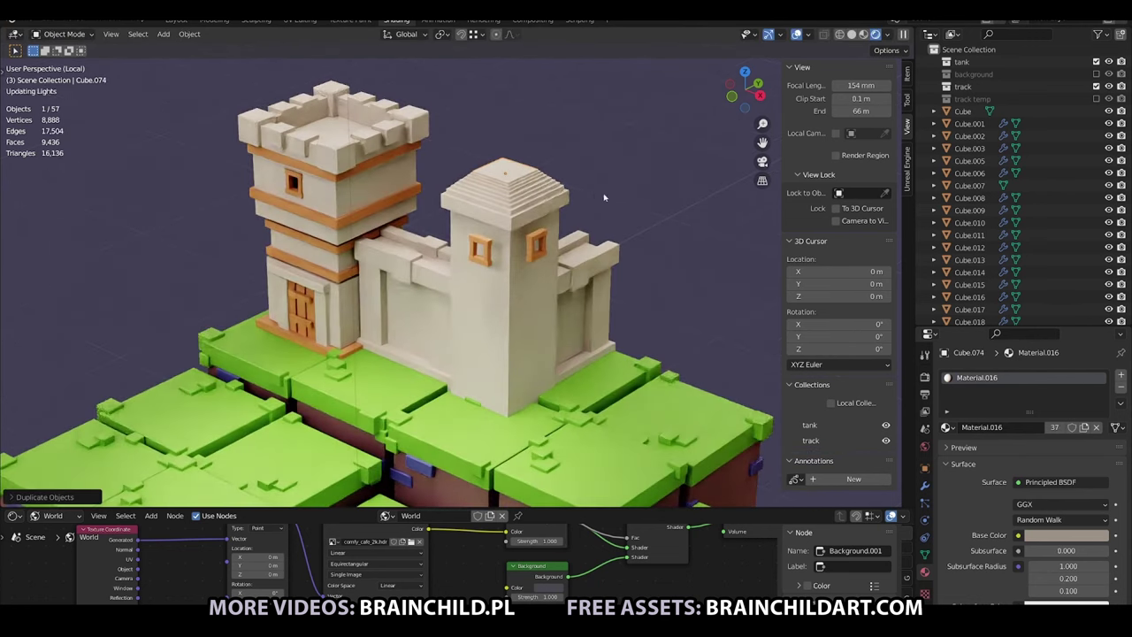
click(560, 181)
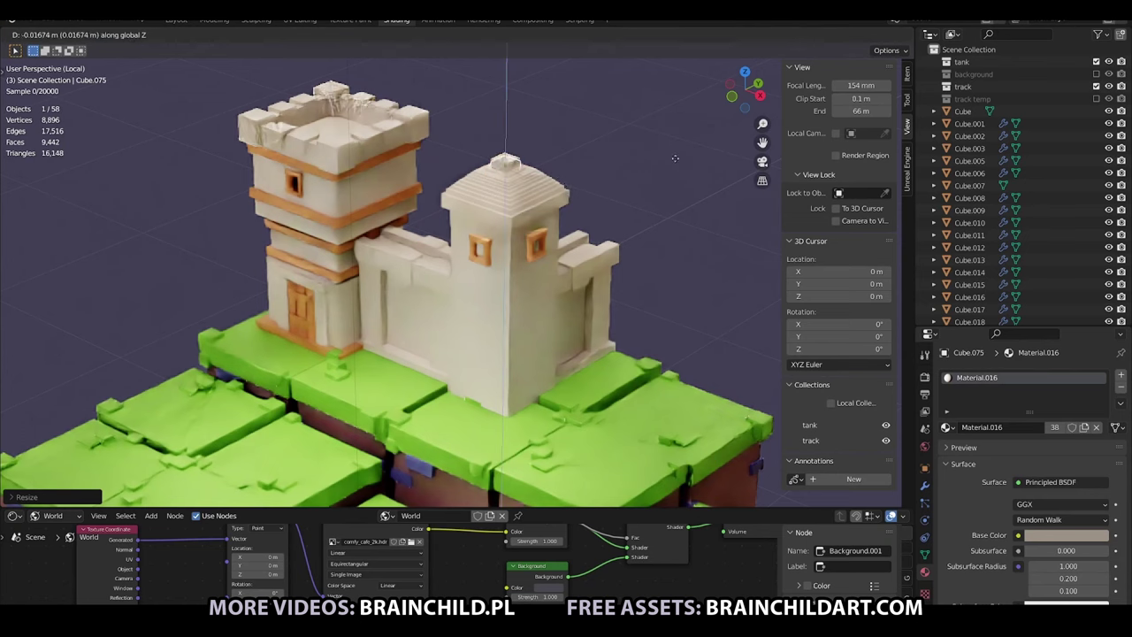
right_click(627, 167)
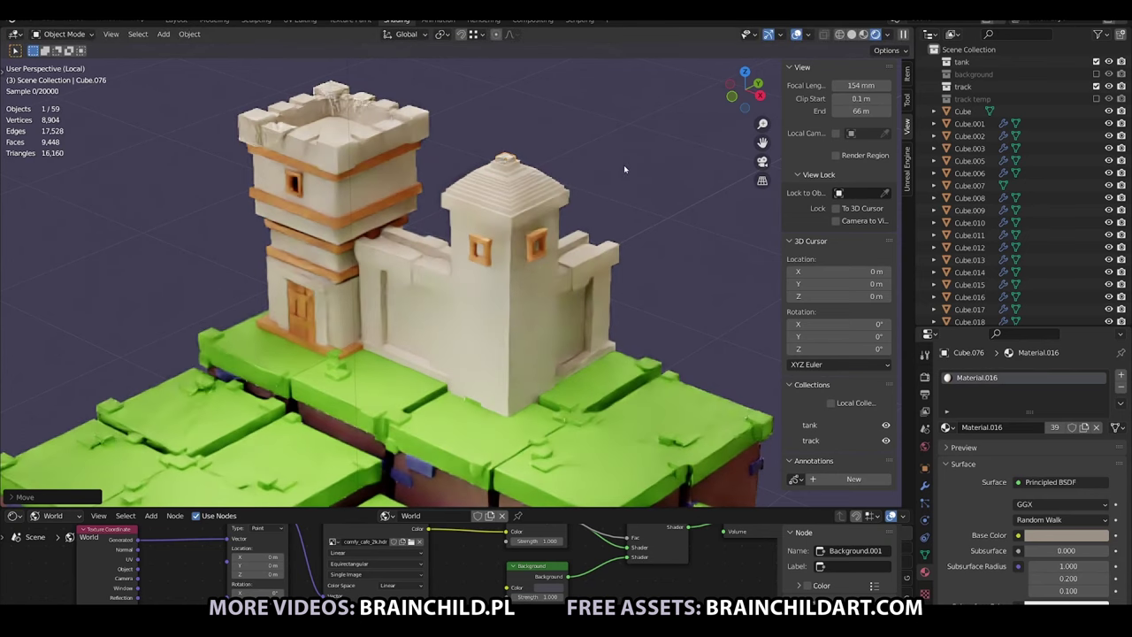
key(s)
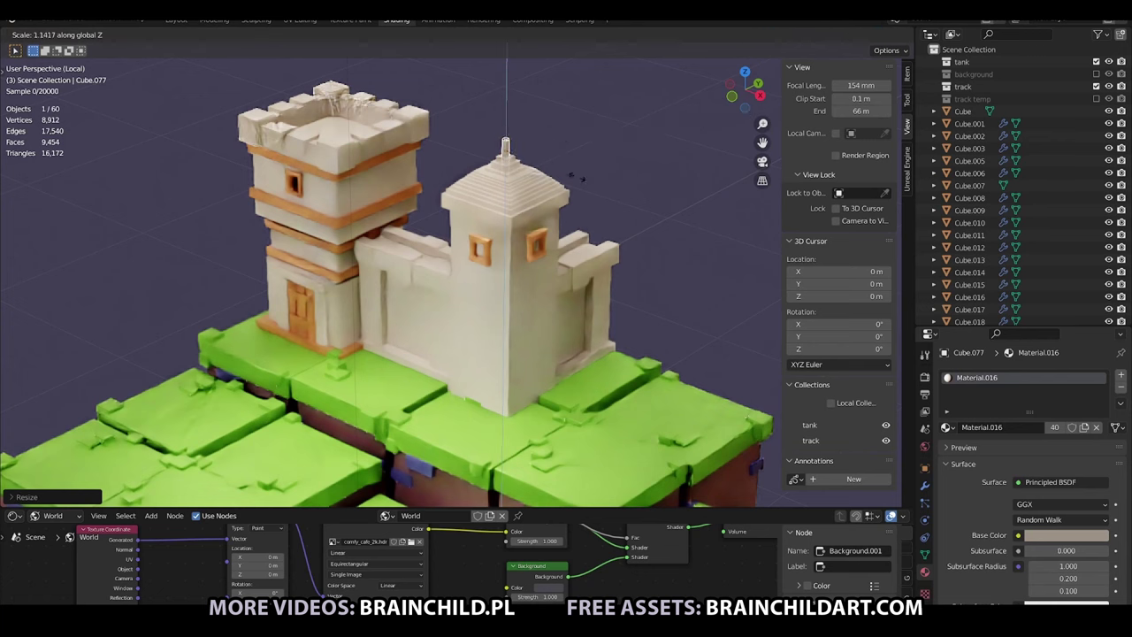
Copy the spire piece, stretch it vertically into a thin pole, and shift a piece along X for the flag.
key(shift+d)
key(Escape)
key(s)
key(z)
click(542, 158)
key(g)
key(x)
click(559, 188)
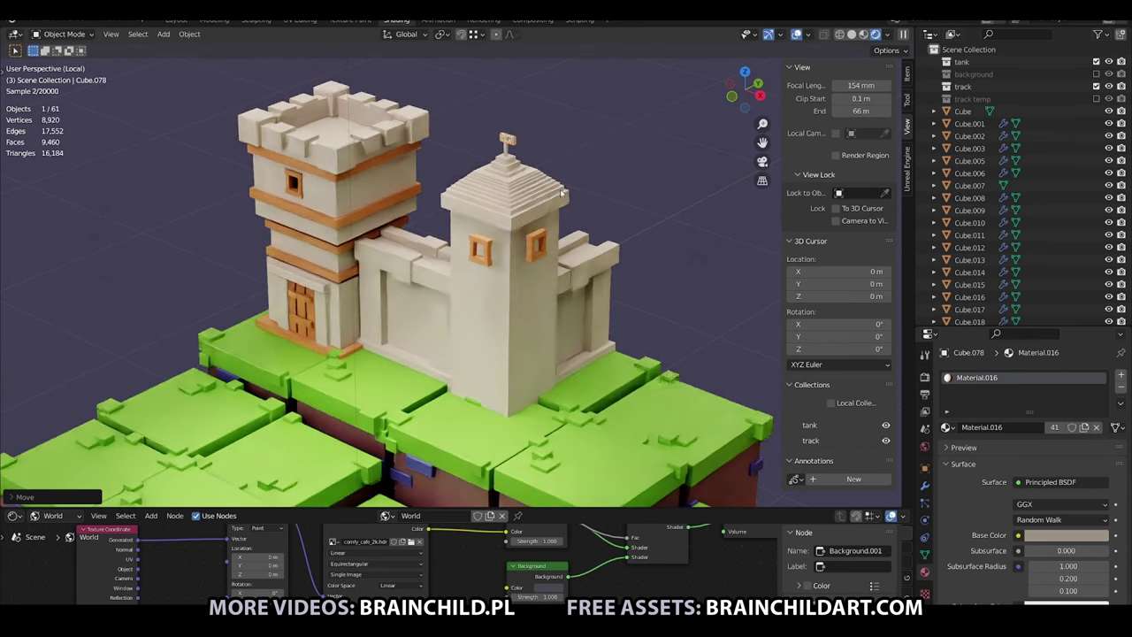
Resize the small flag, move it along Y beside the pole, and adjust the spire piece.
key(s)
key(y)
click(559, 188)
key(g)
key(y)
click(575, 186)
key(s)
click(576, 183)
key(shift+d)
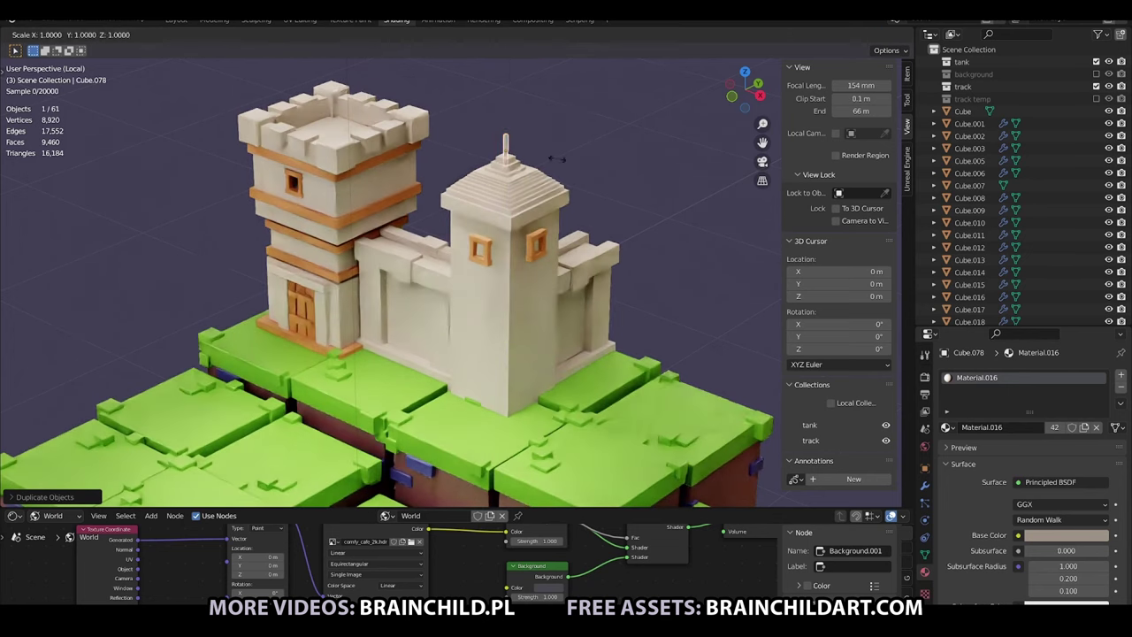
key(z)
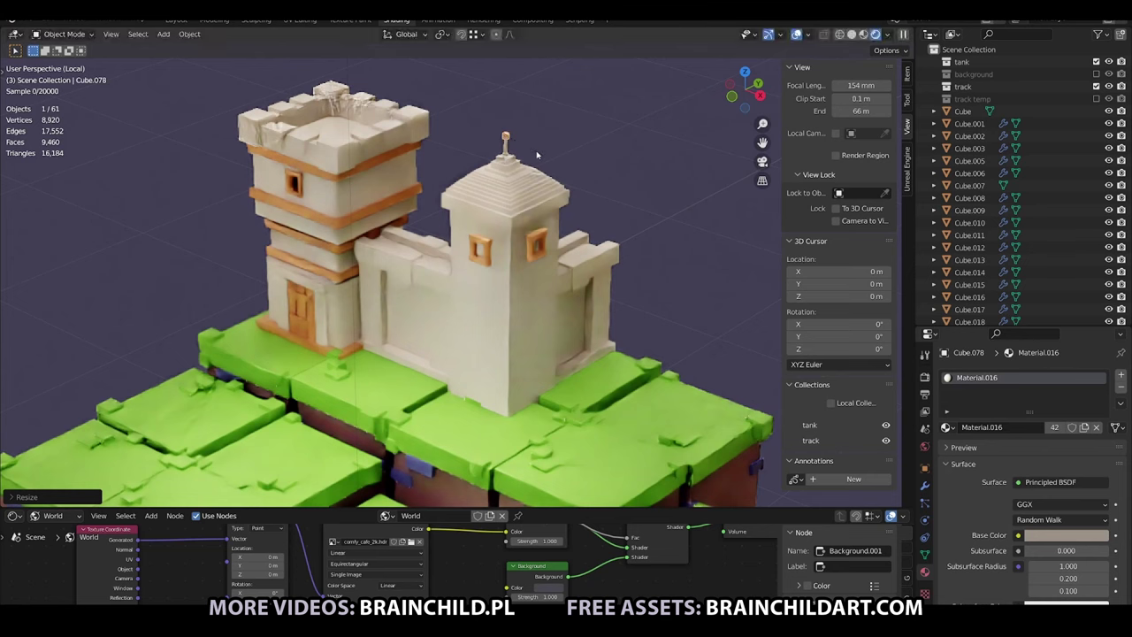
Duplicate the right tower body to extend it upward.
scroll(557, 135, down, 5)
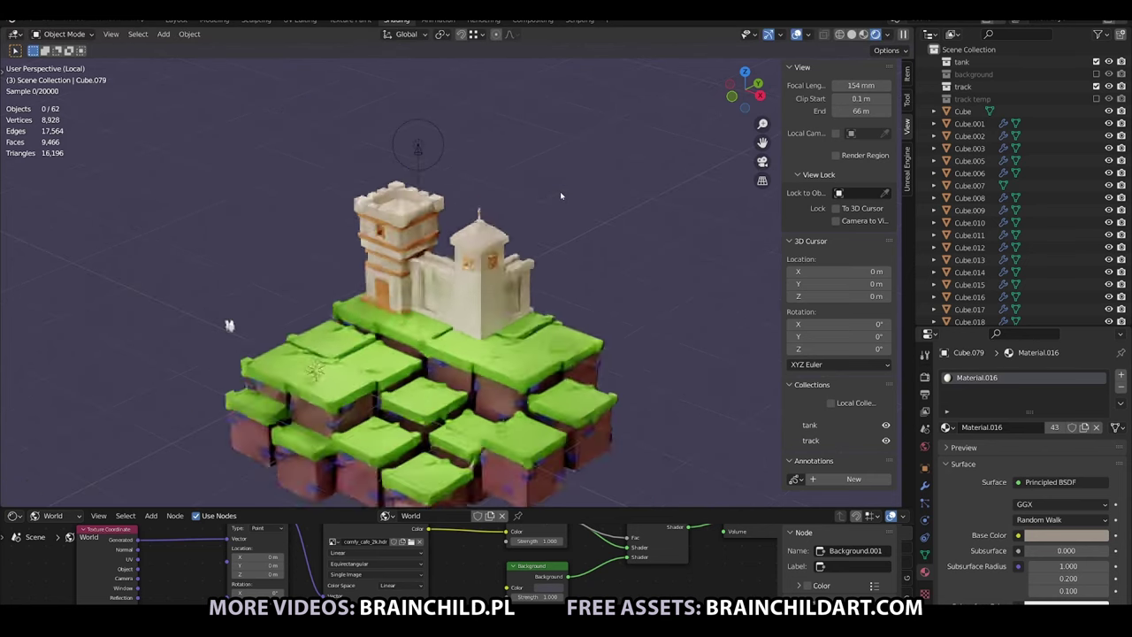
click(510, 265)
scroll(189, 265, up, 3)
scroll(189, 266, up, 3)
key(shift+d)
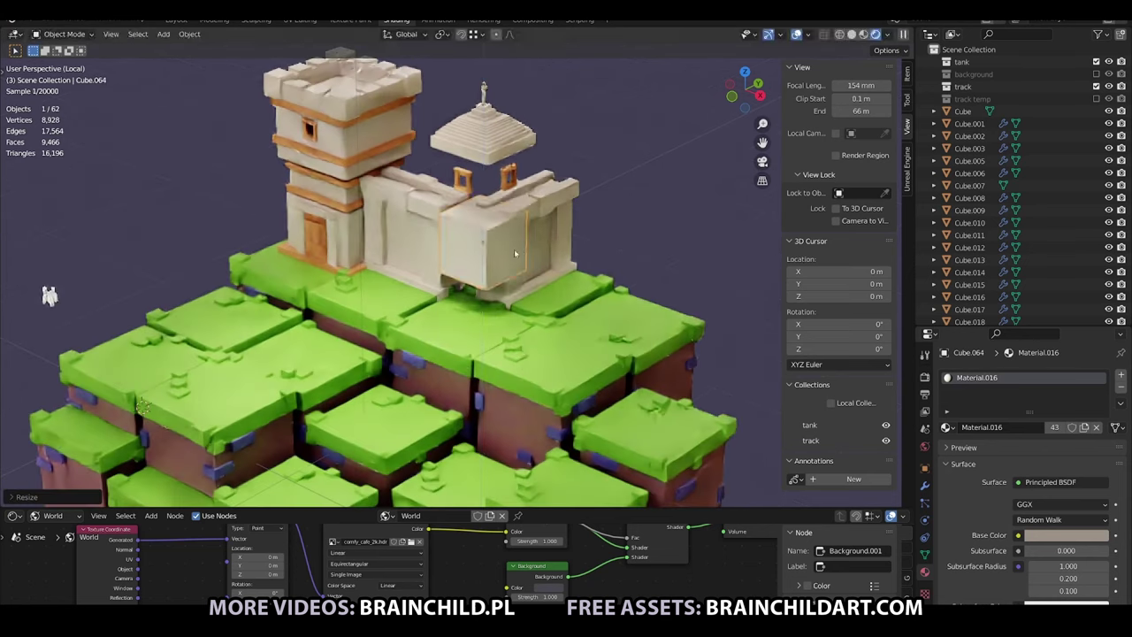
key(z)
key(Escape)
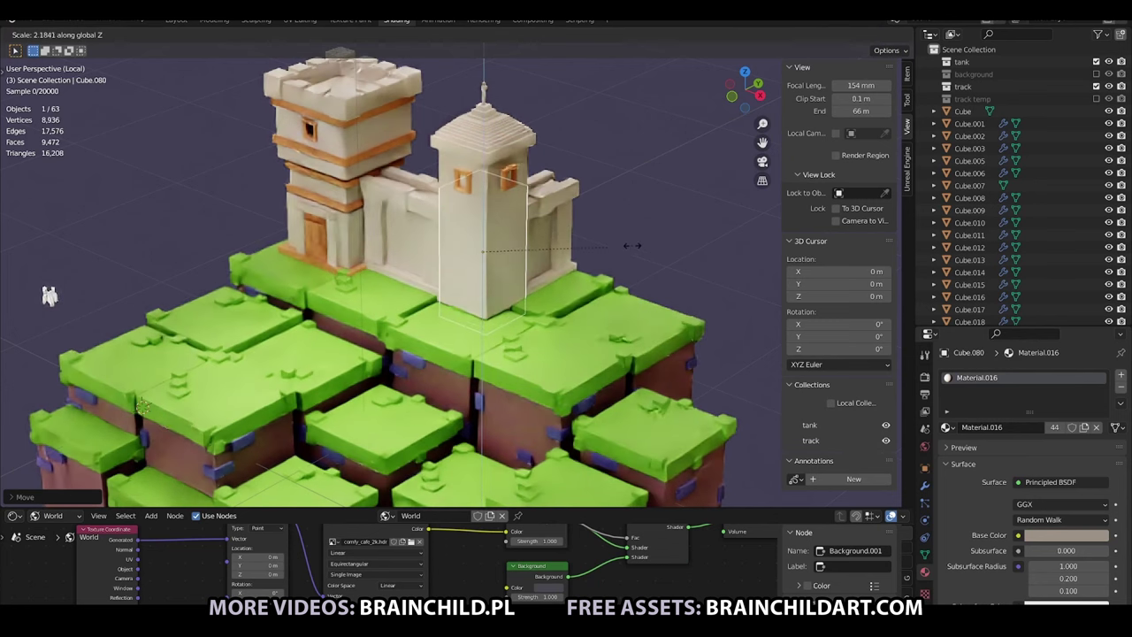
Move the whole stepped roof up onto the taller tower and resize it slightly.
click(510, 152)
key(g)
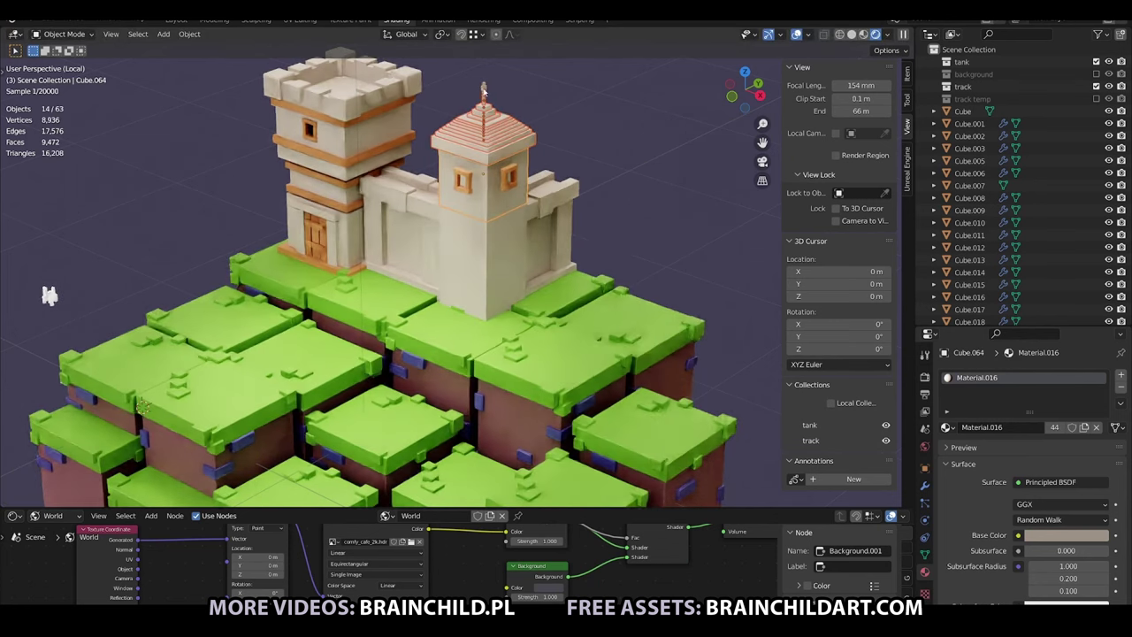
click(606, 157)
key(s)
click(607, 158)
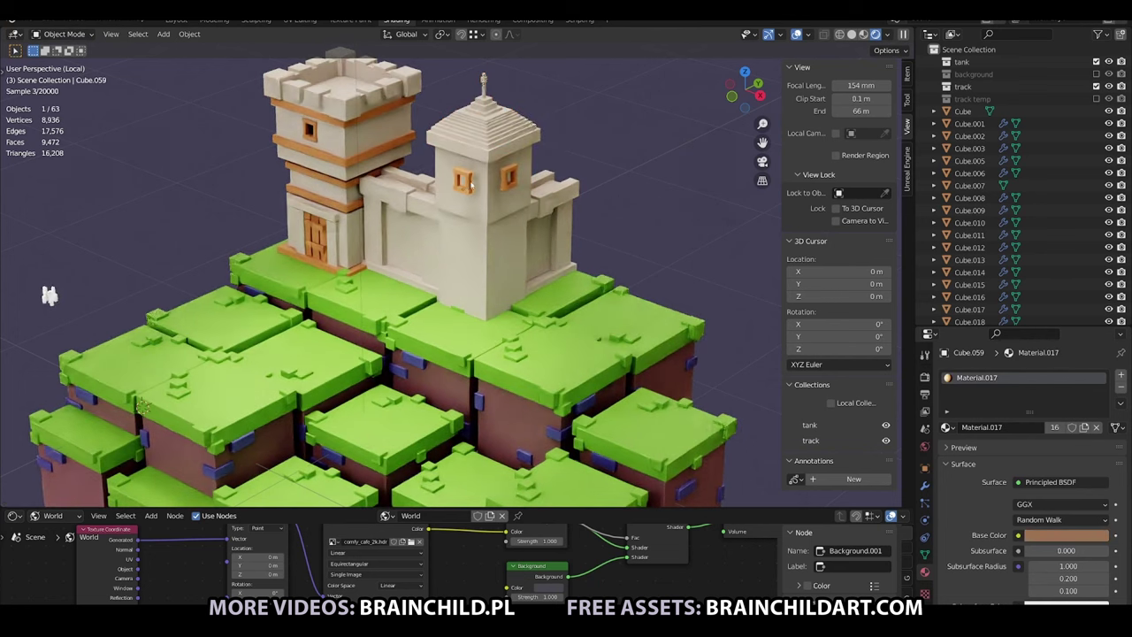
Raise both tower windows vertically to a new height.
click(463, 195)
shift+click(508, 190)
key(g)
key(z)
click(484, 181)
click(484, 181)
Flatten a wall slab copy into a thin ledge and duplicate it down the tower as a band.
key(shift+d)
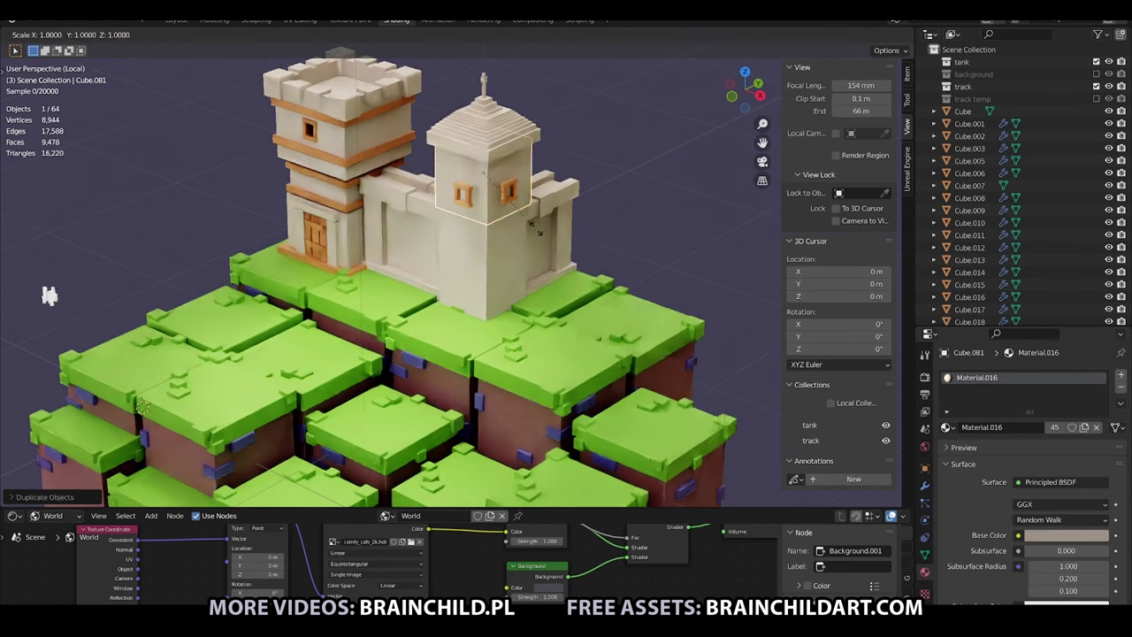
right_click(485, 181)
key(s)
key(z)
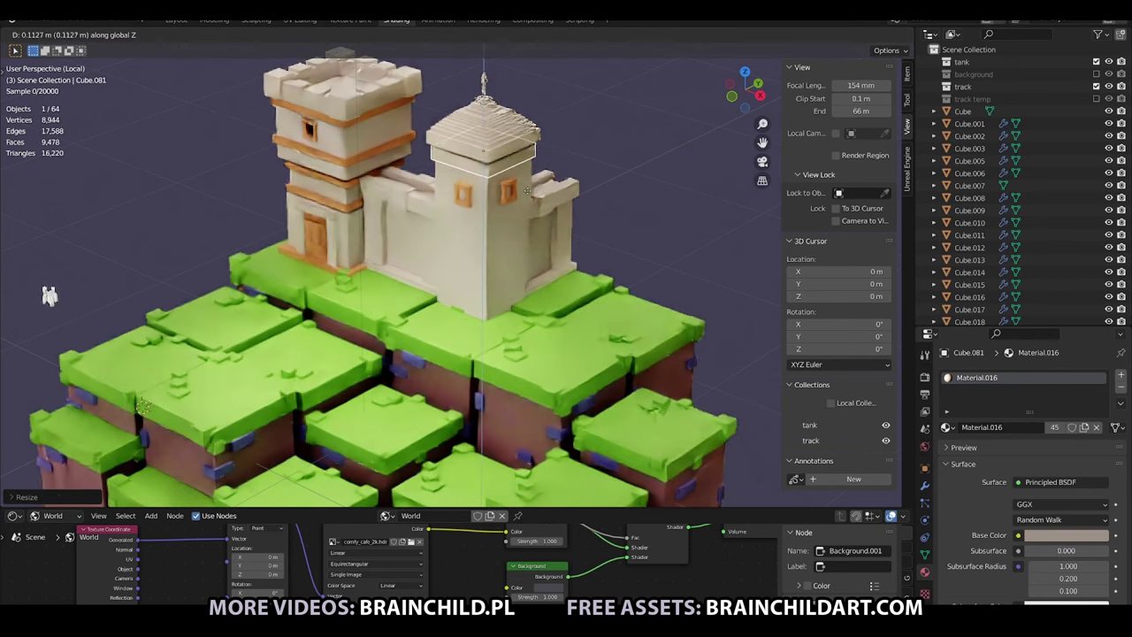
click(514, 180)
key(shift+d)
key(z)
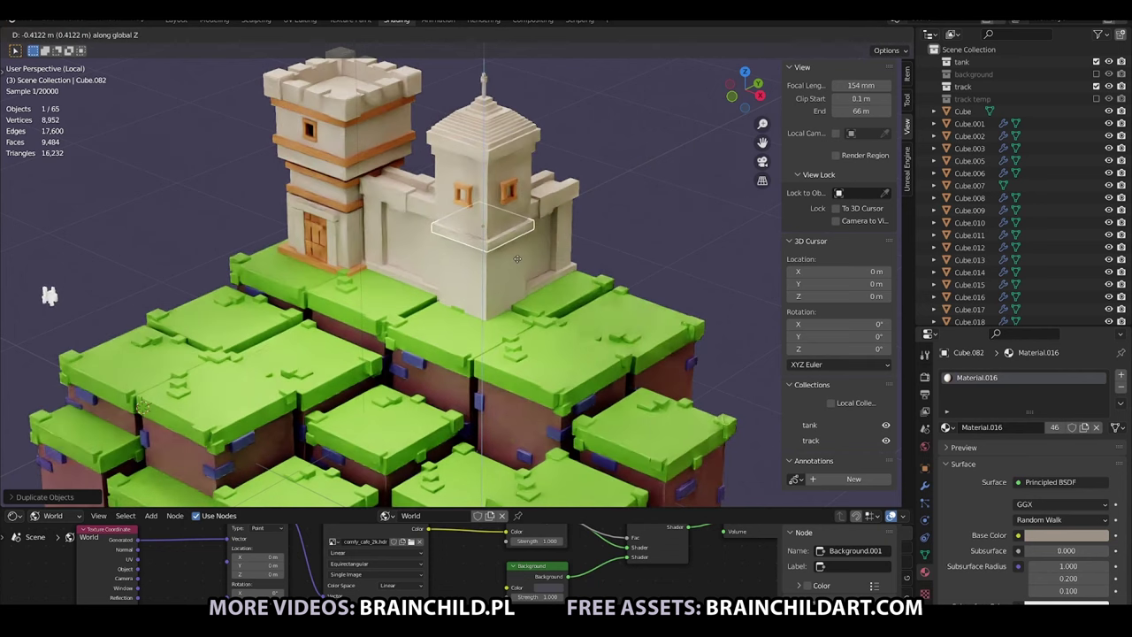
click(518, 254)
Select the right orange window frame, orbit around the tower, and undo an extra window copy.
click(602, 231)
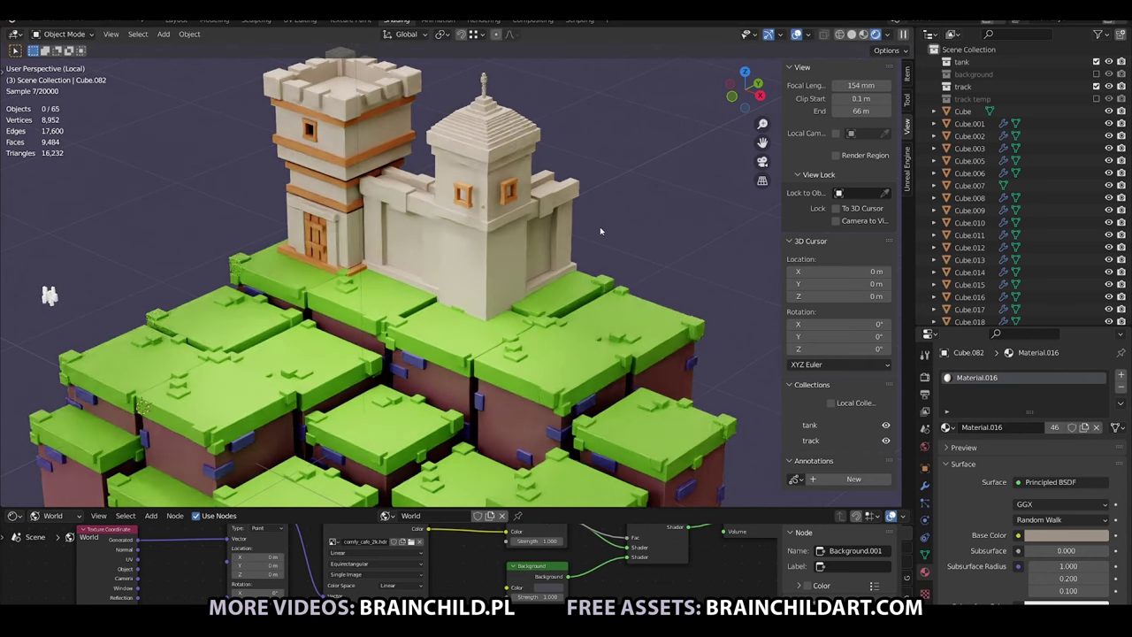
click(509, 183)
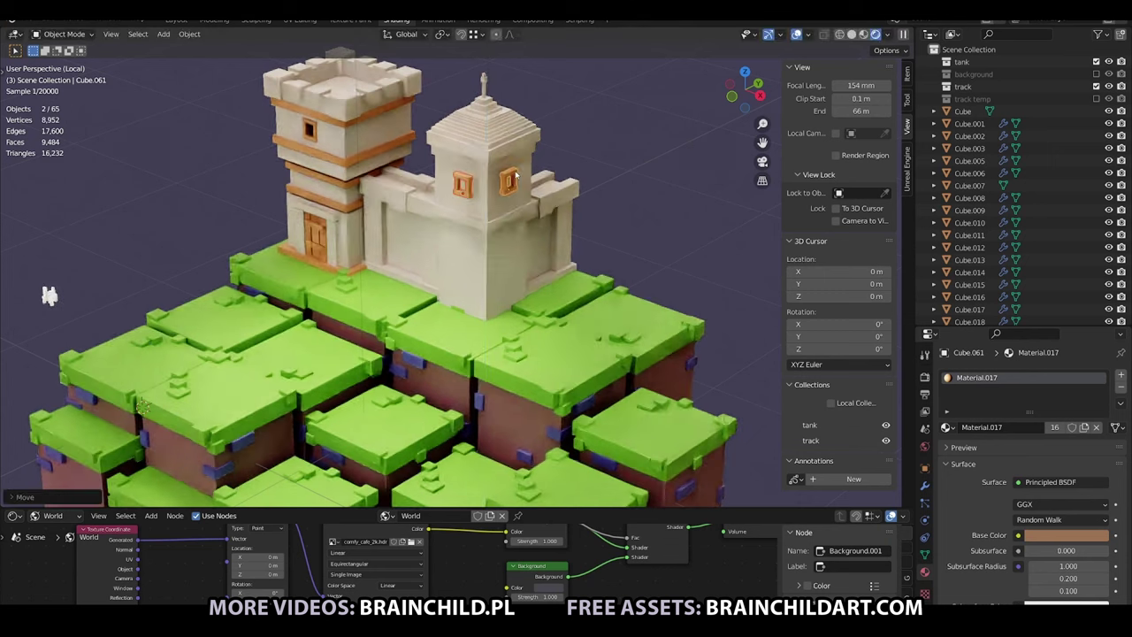
middle_drag(509, 179, 531, 177)
drag(557, 173, 571, 175)
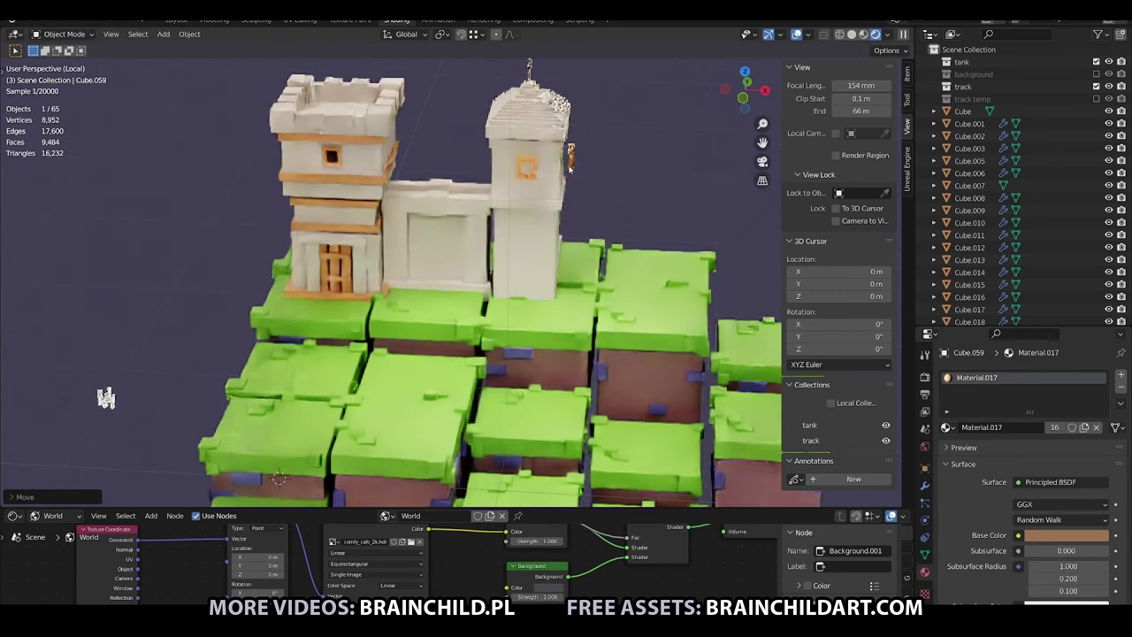
mouse_move(571, 175)
middle_down()
mouse_move(447, 181)
mouse_move(478, 205)
middle_up()
key(g)
click(446, 186)
key(ctrl+z)
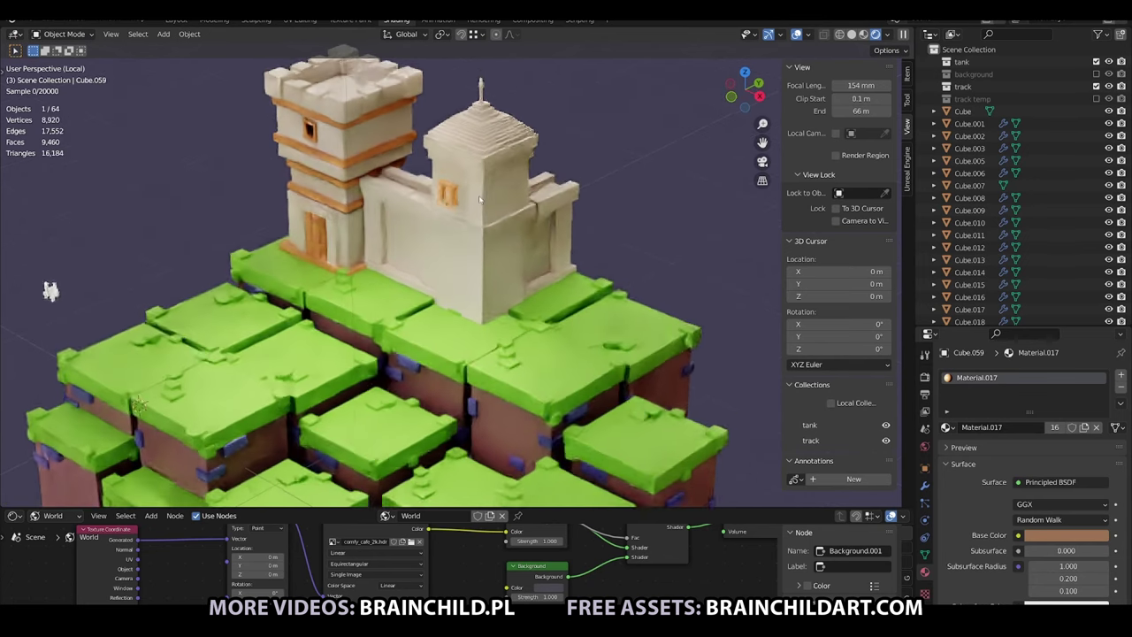
Slide the window piece along the wall on the Y axis.
scroll(479, 206, up, 1)
key(g)
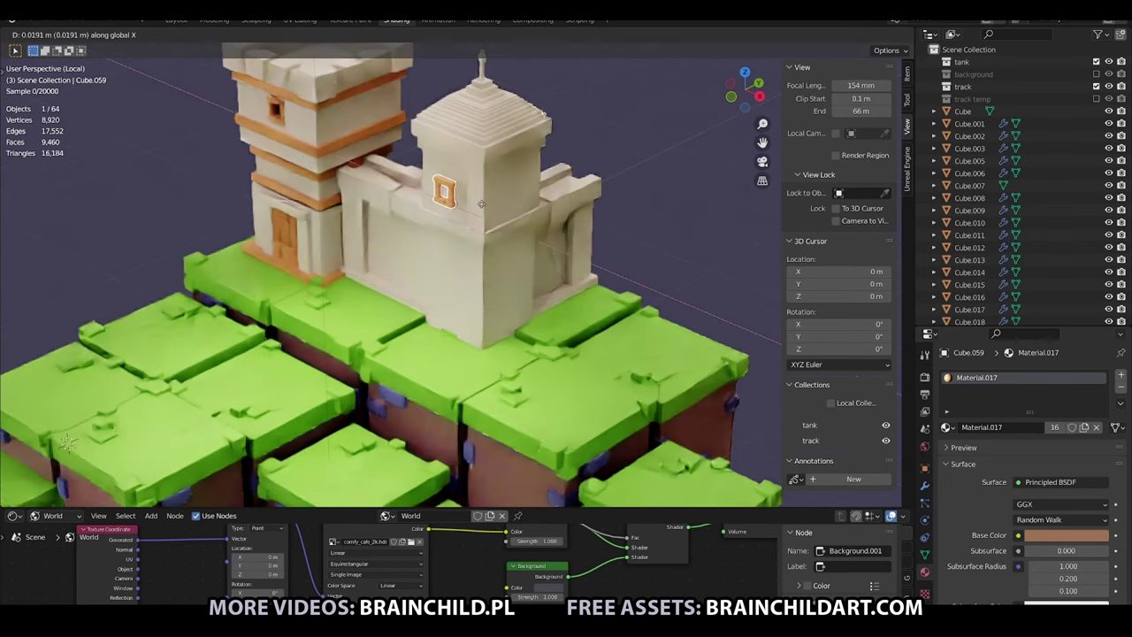
key(y)
click(492, 198)
mouse_move(492, 198)
middle_down()
mouse_move(495, 177)
mouse_move(498, 205)
mouse_move(496, 186)
mouse_move(506, 200)
middle_up()
Make a half-size copy of the window piece and add a Boolean modifier to it.
key(shift+d)
key(s)
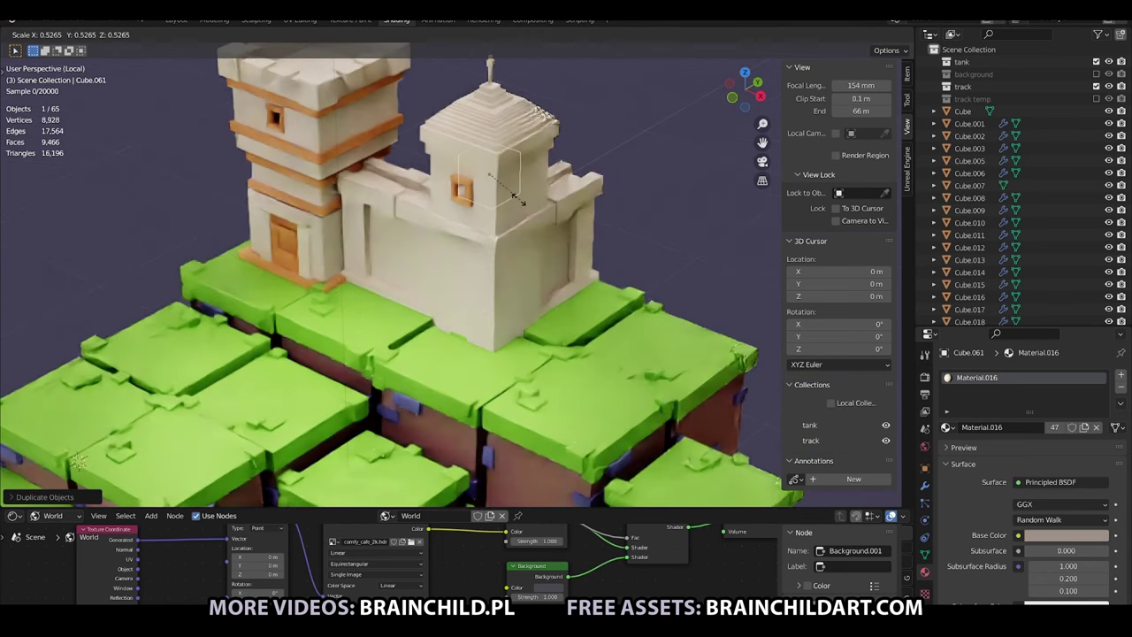
key(Return)
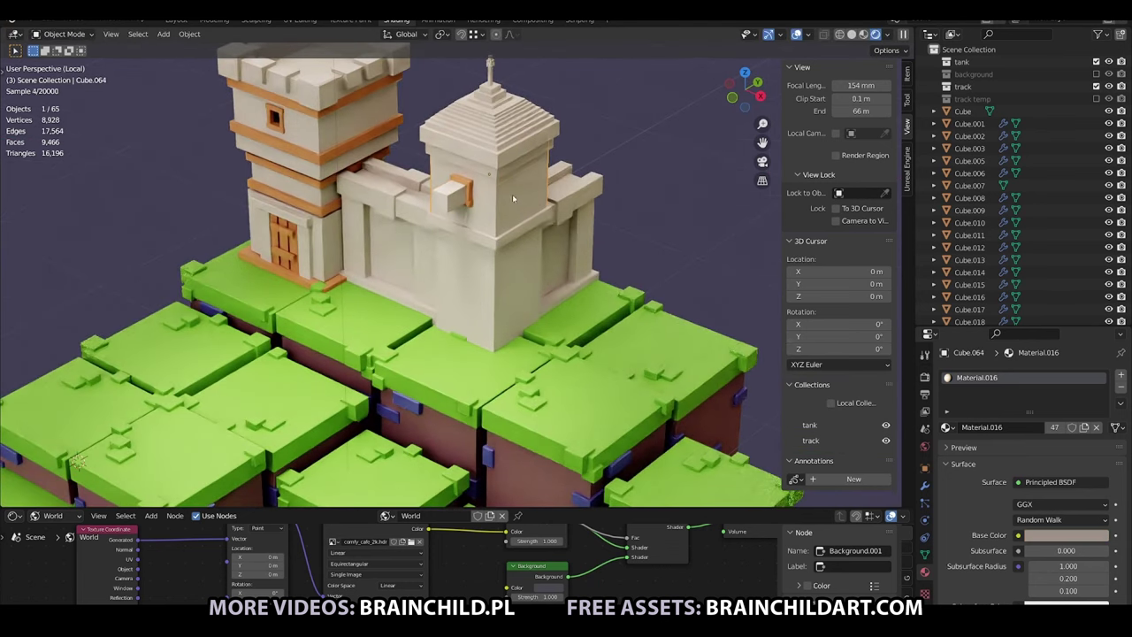
click(925, 484)
click(1030, 352)
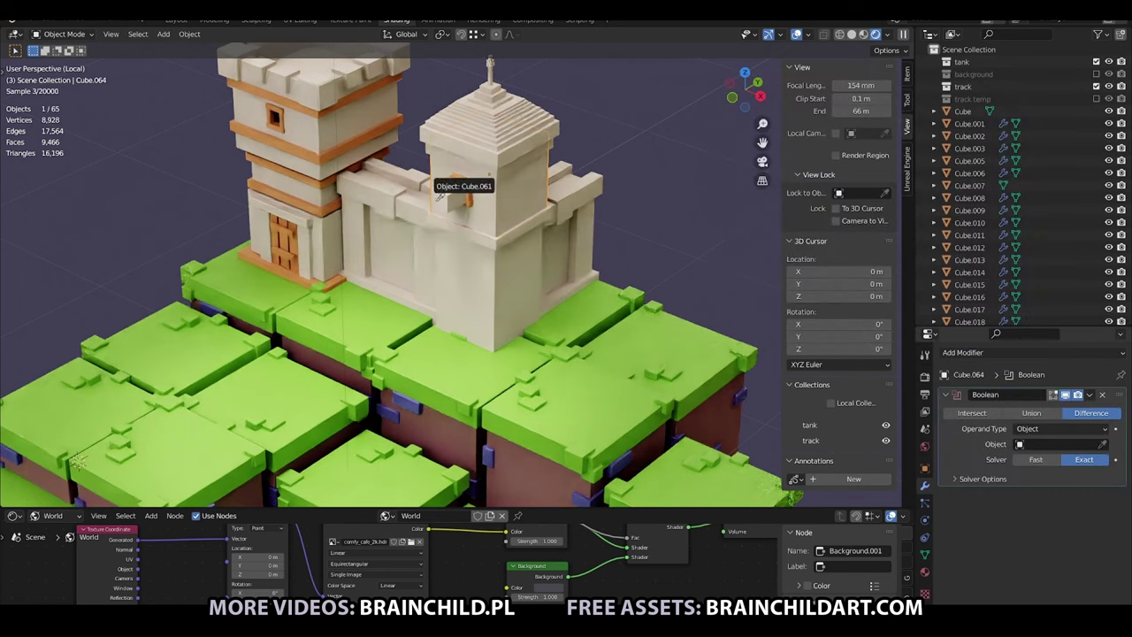
Apply the orange Material.017 to the right tower's walls and roof.
scroll(464, 206, down, 5)
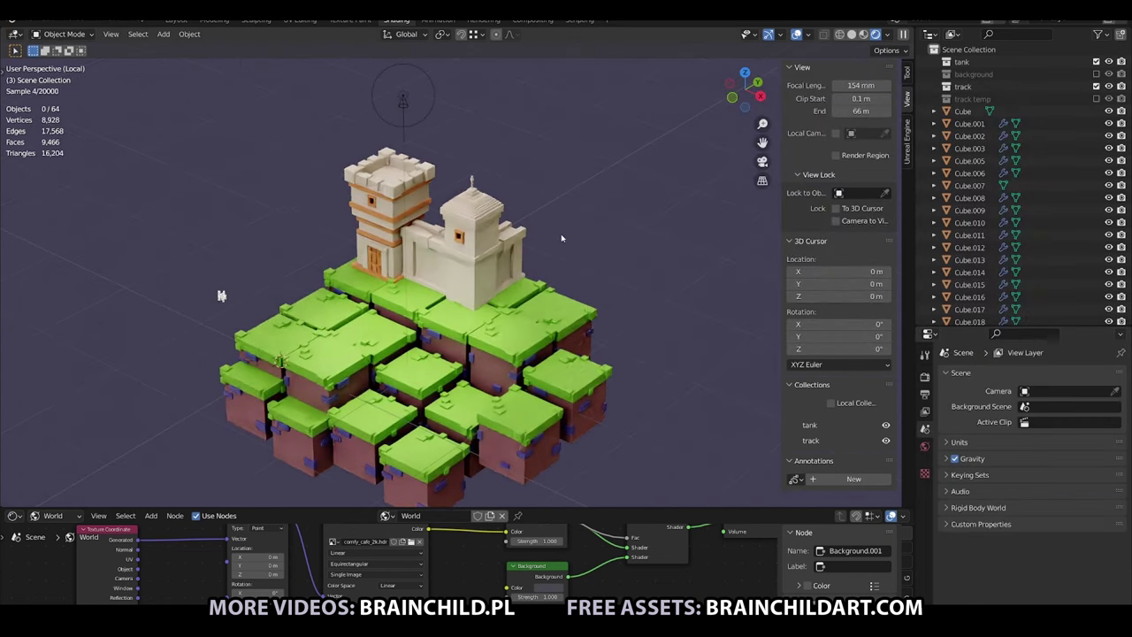
scroll(482, 234, up, 2)
scroll(499, 262, up, 2)
click(502, 214)
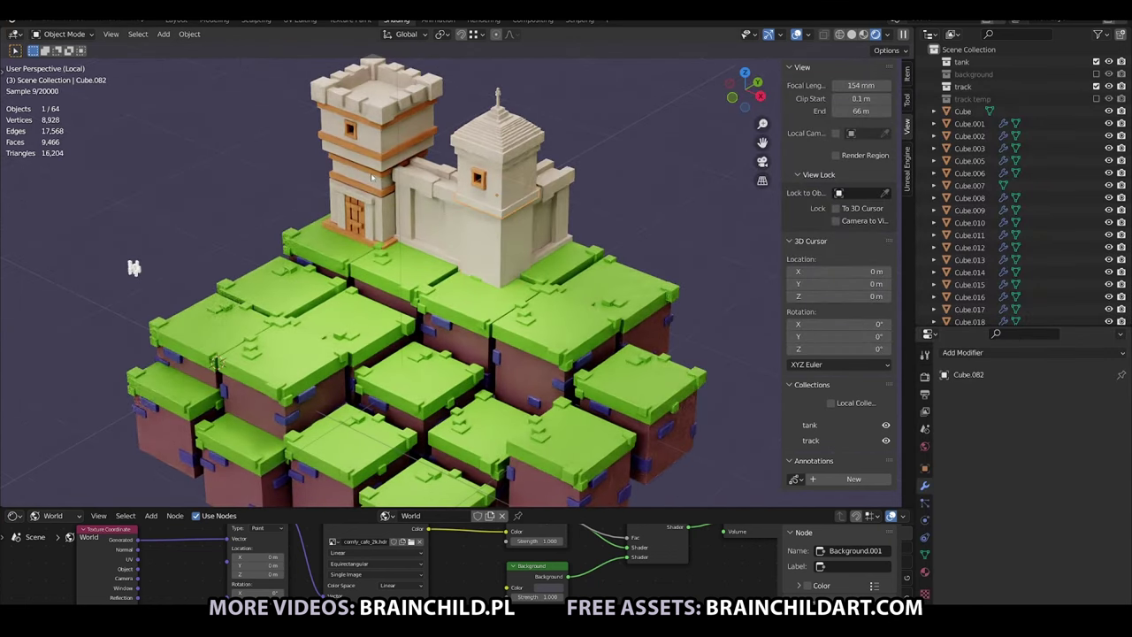
click(925, 571)
drag(499, 211, 501, 212)
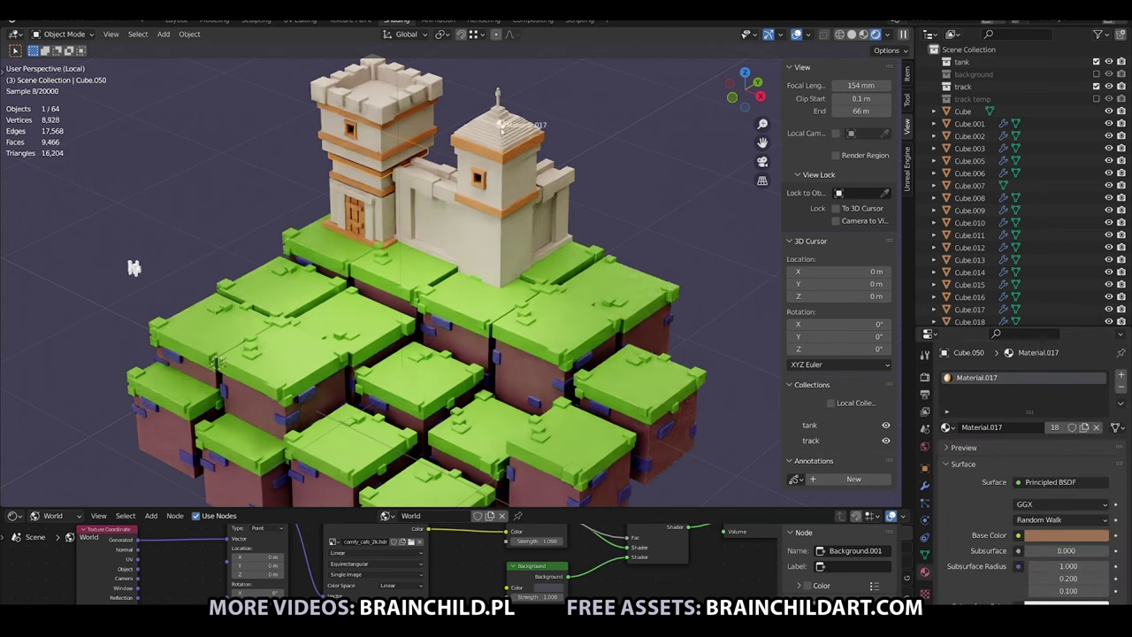
drag(500, 124, 500, 125)
Create a single-user light-blue Material.018 and apply it to the spire cap and roof-top pieces.
click(500, 120)
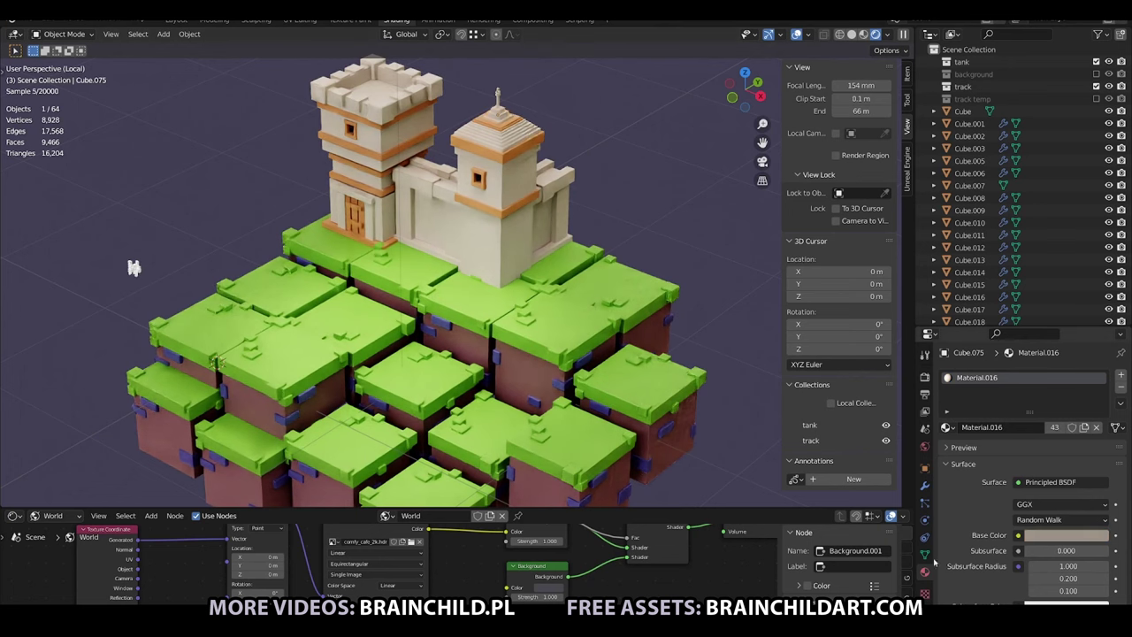
click(1085, 427)
click(1066, 535)
drag(947, 427, 508, 138)
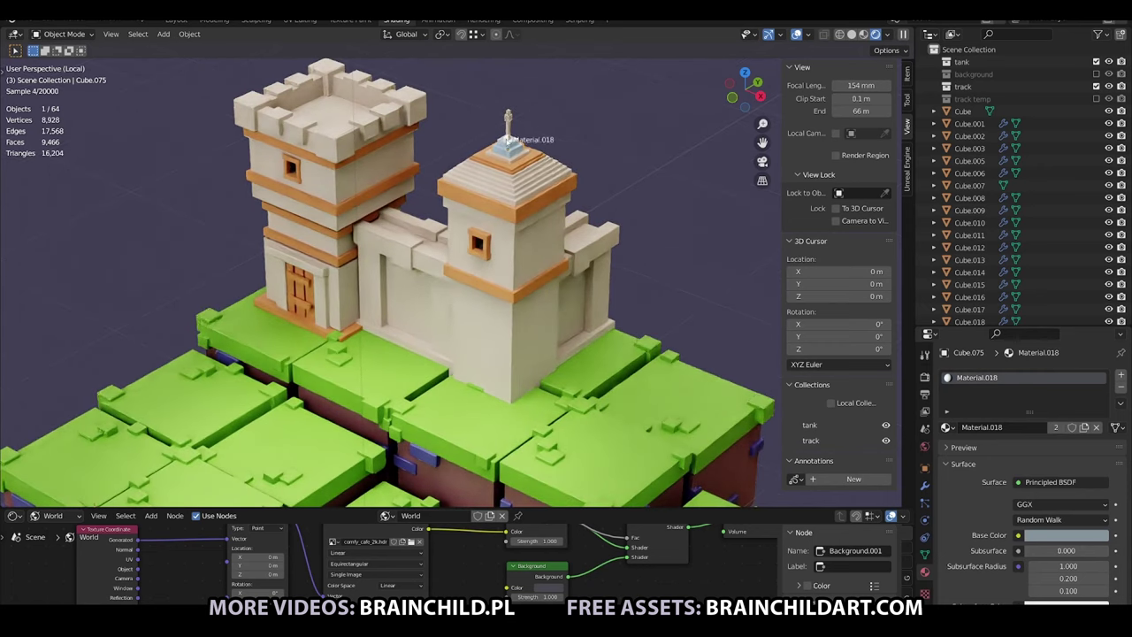
drag(947, 427, 579, 173)
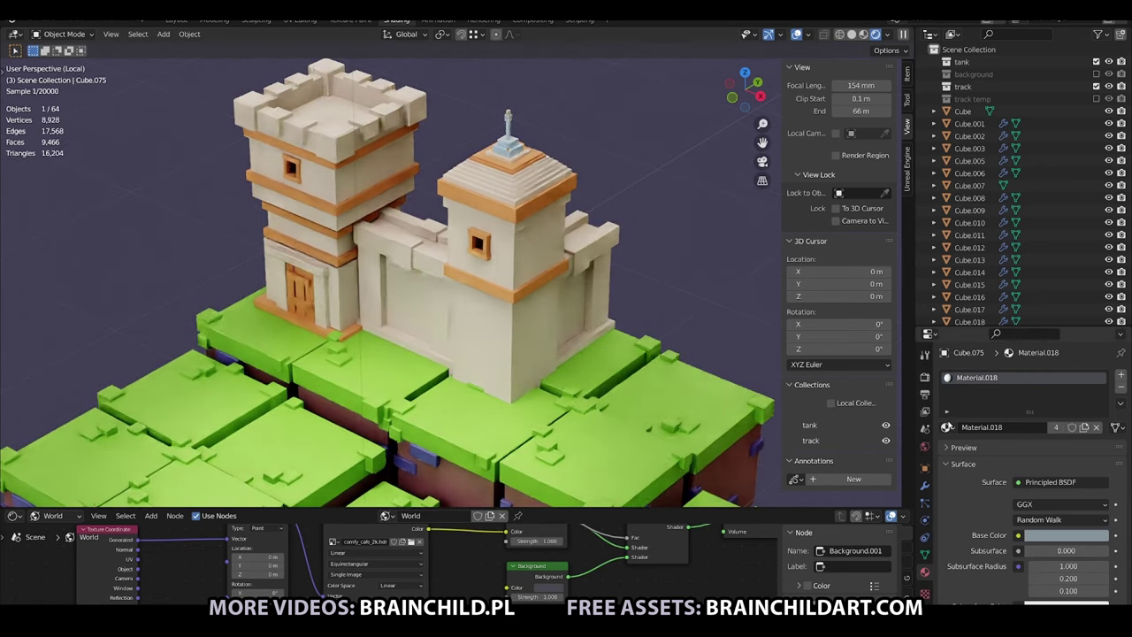
drag(509, 115, 508, 108)
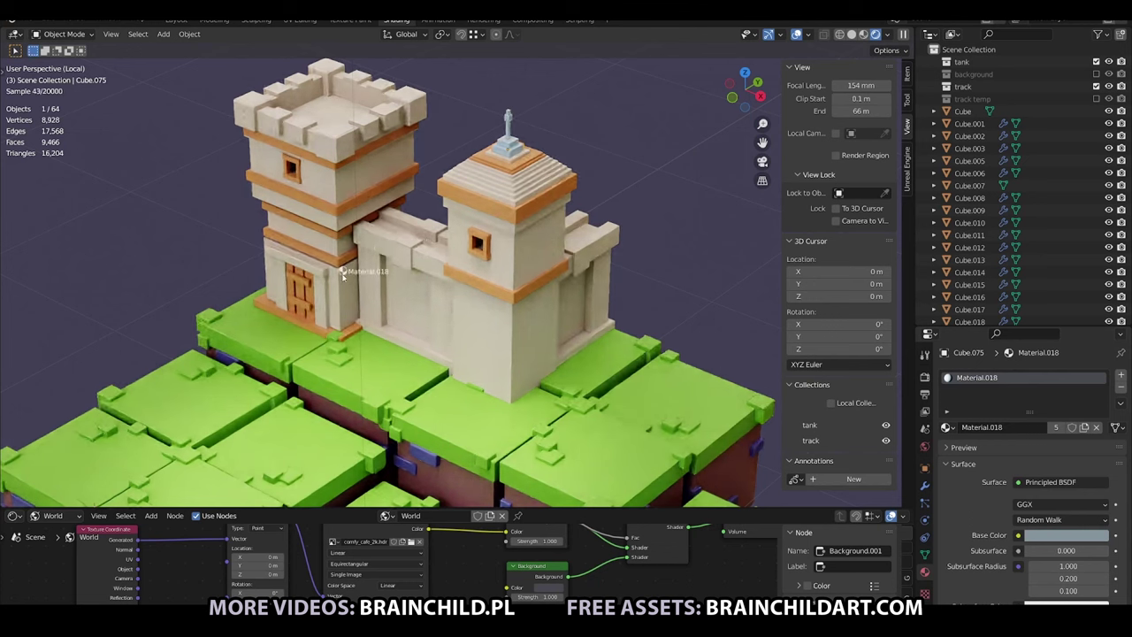
Lift the left tower's orange band straight up onto the tower top and shrink it.
click(333, 87)
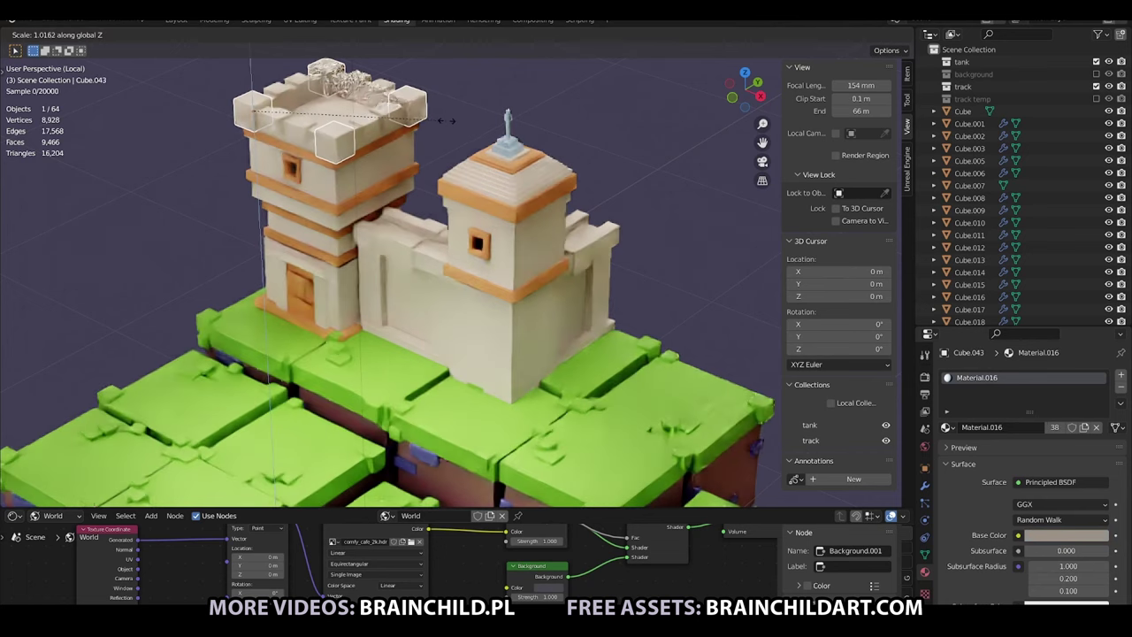
click(329, 172)
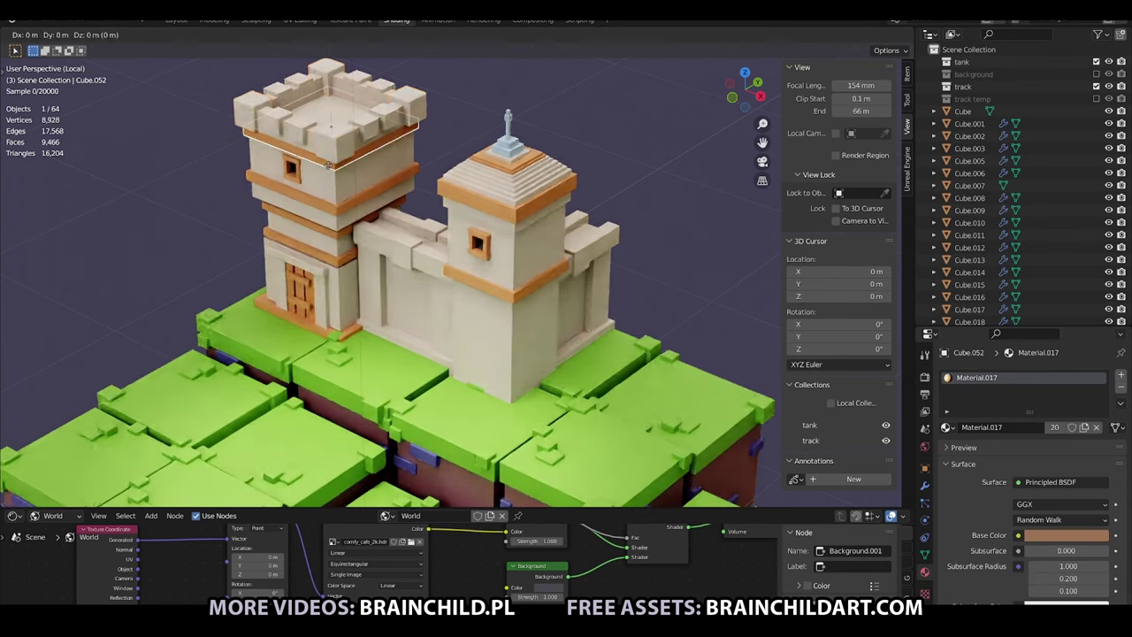
key(g)
key(z)
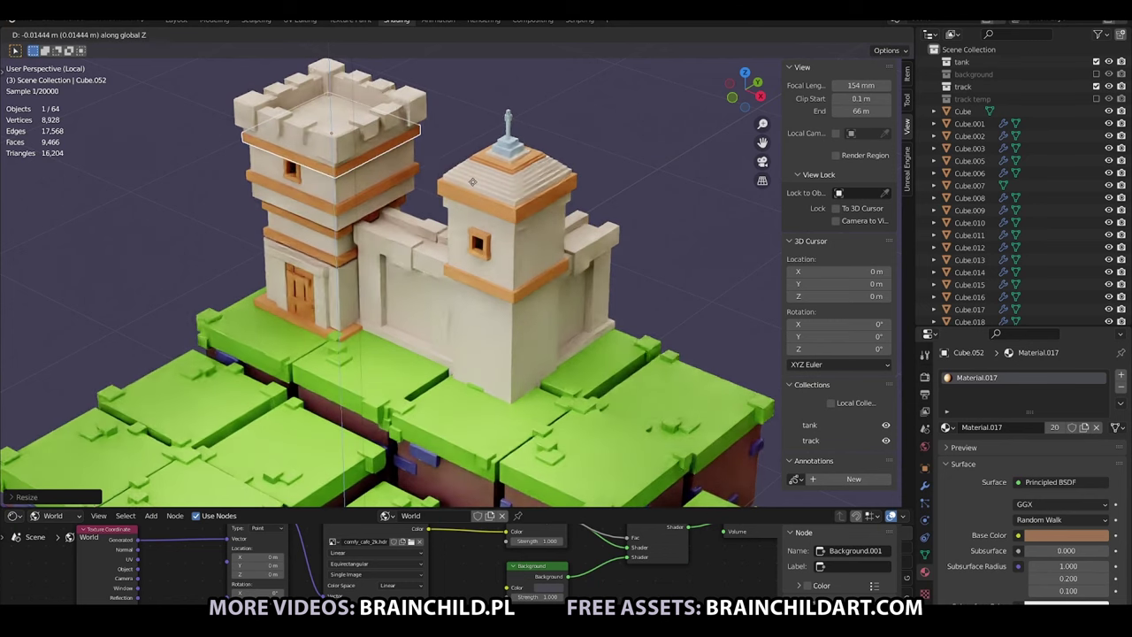
click(473, 171)
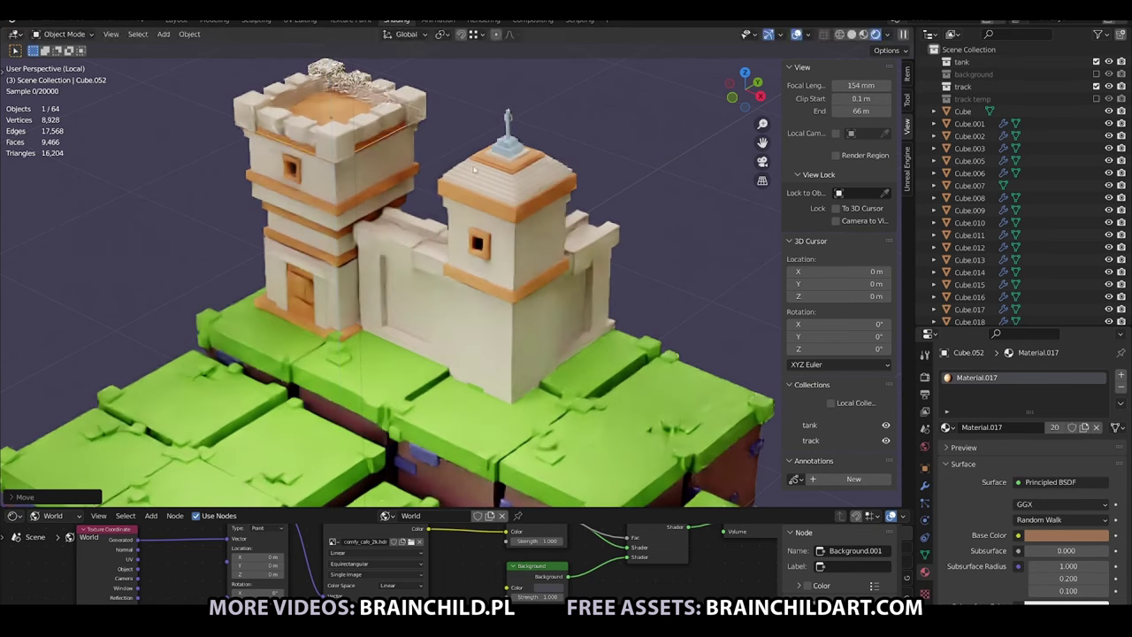
key(s)
click(434, 162)
key(alt+a)
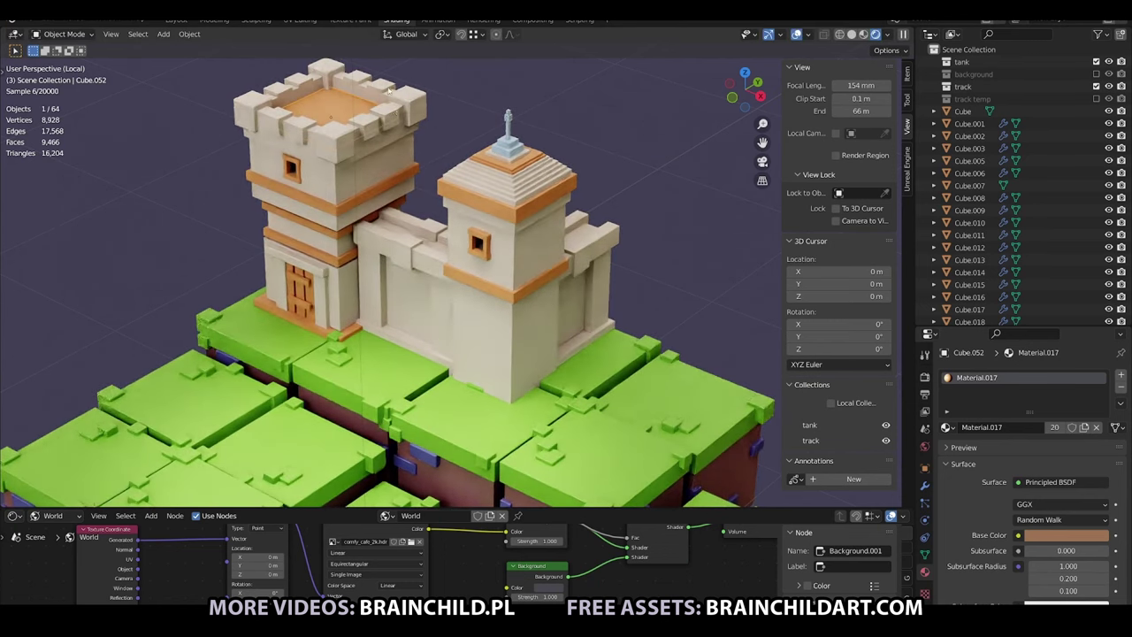
In top view, squash the orange piece along Y into a thin plank, position it, and duplicate it.
key(KP_7)
key(s)
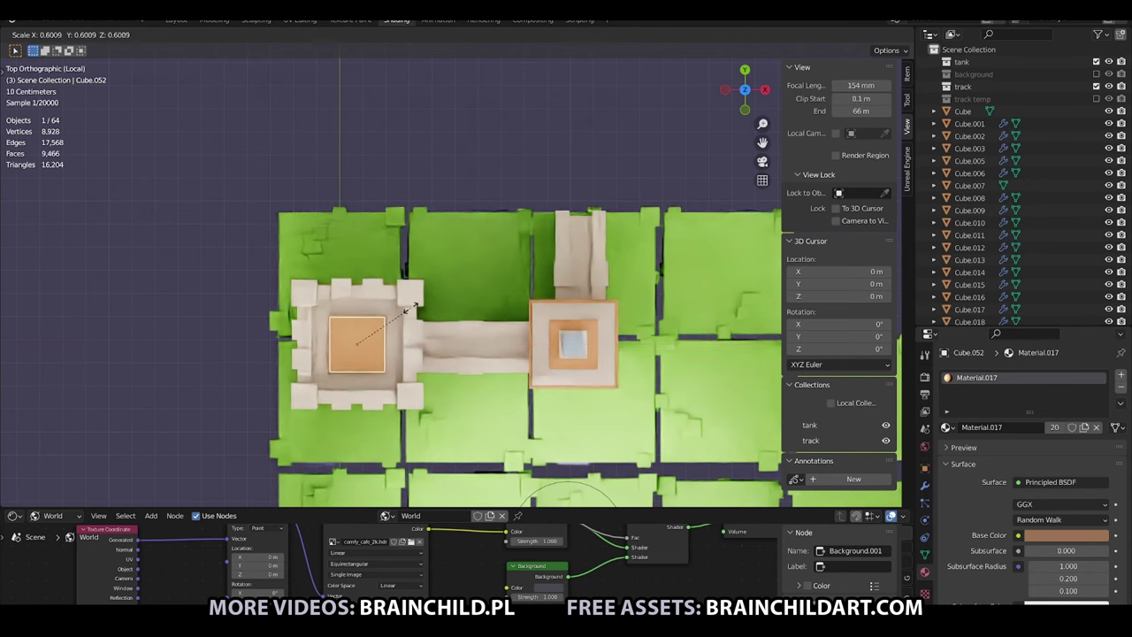
key(y)
click(409, 314)
middle_drag(409, 314, 308, 218)
key(g)
key(x)
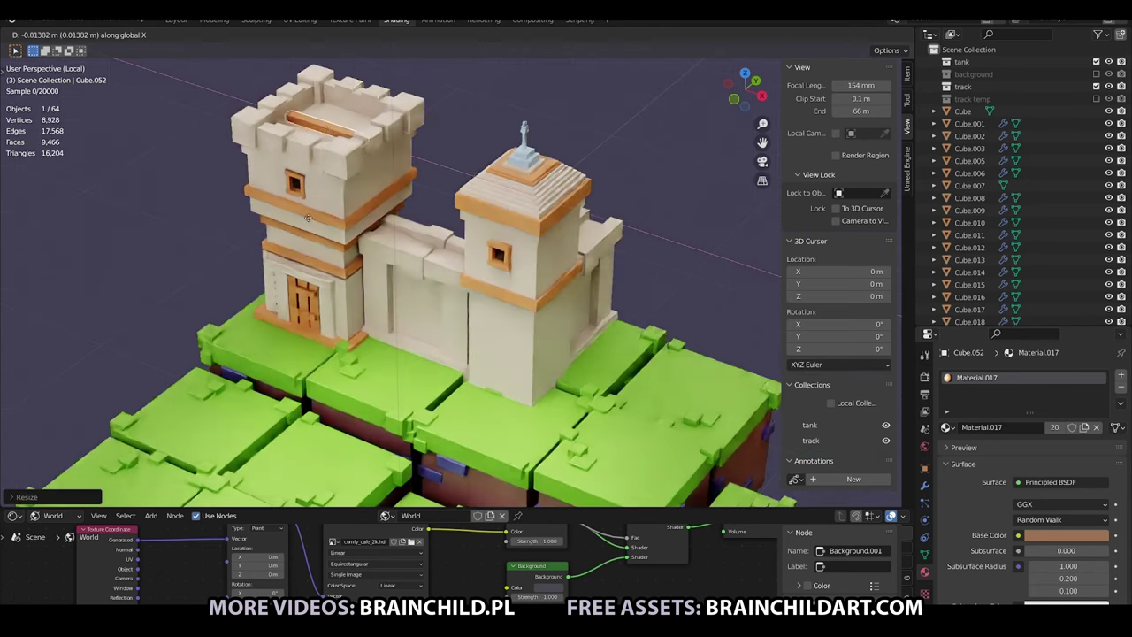
key(y)
key(KP_7)
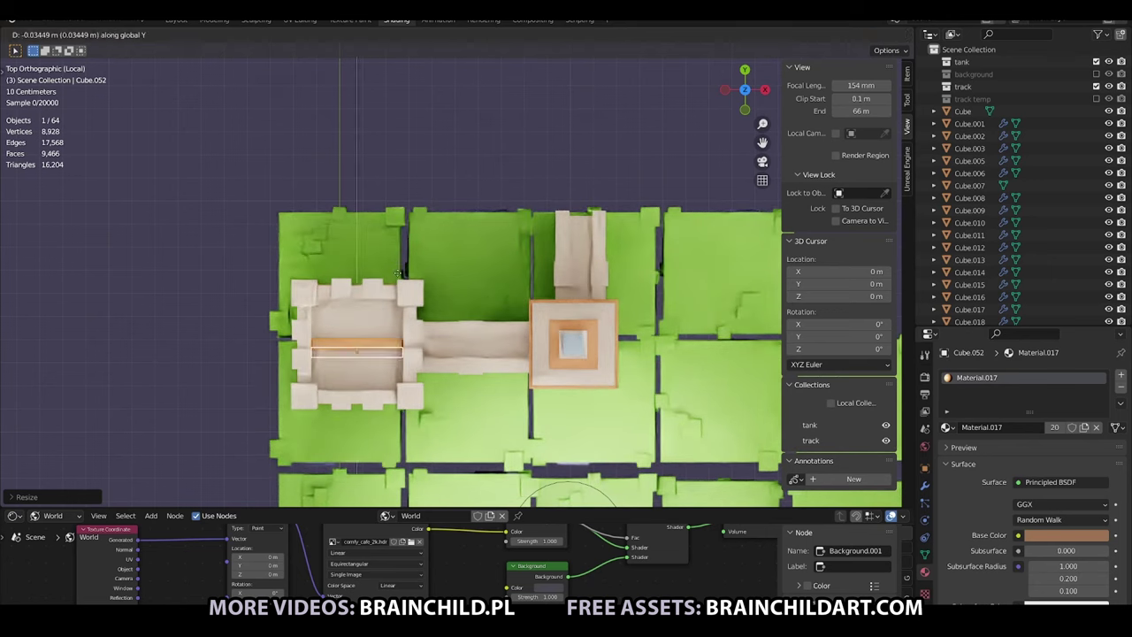
click(397, 273)
key(shift+d)
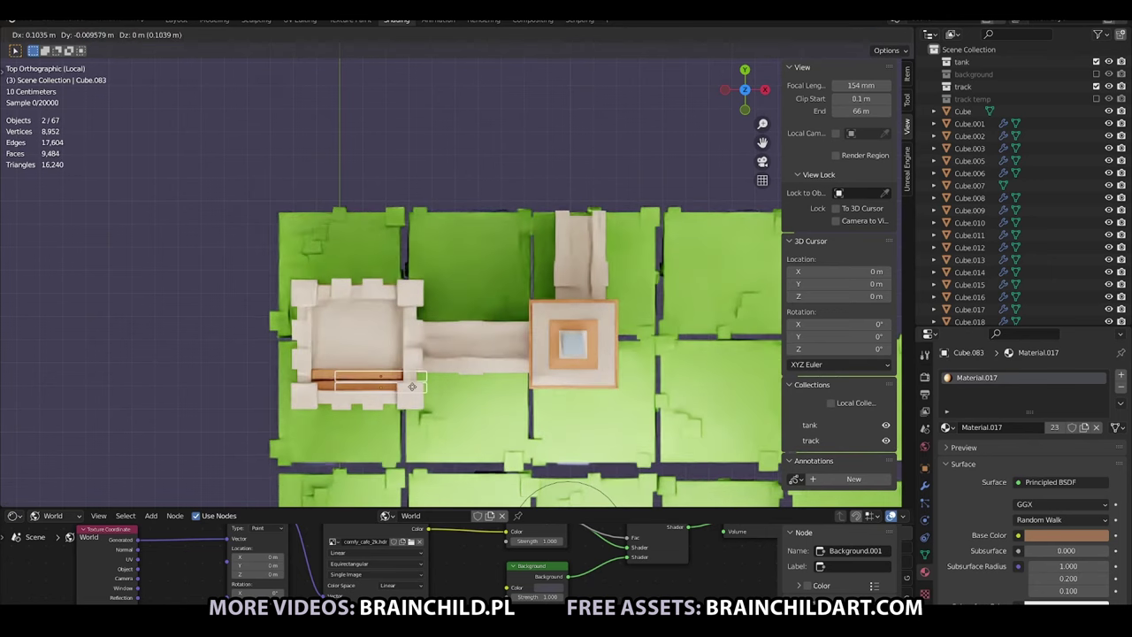
Slide plank copies along Y to finish the rows of the left tower floor.
key(y)
click(412, 363)
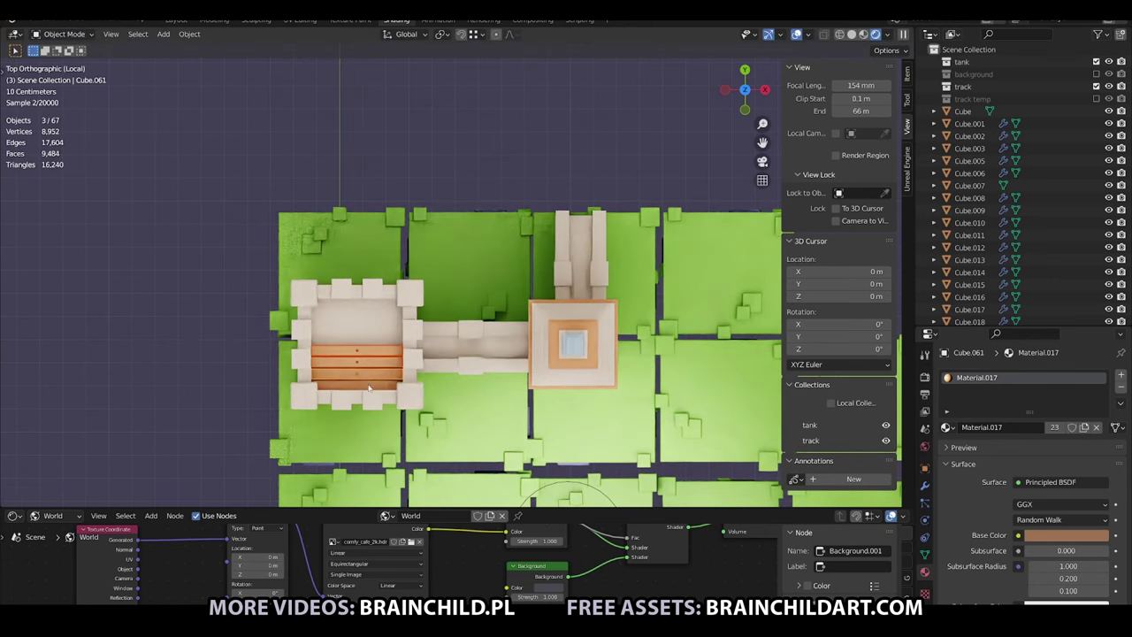
key(shift+d)
key(y)
click(414, 339)
key(alt+a)
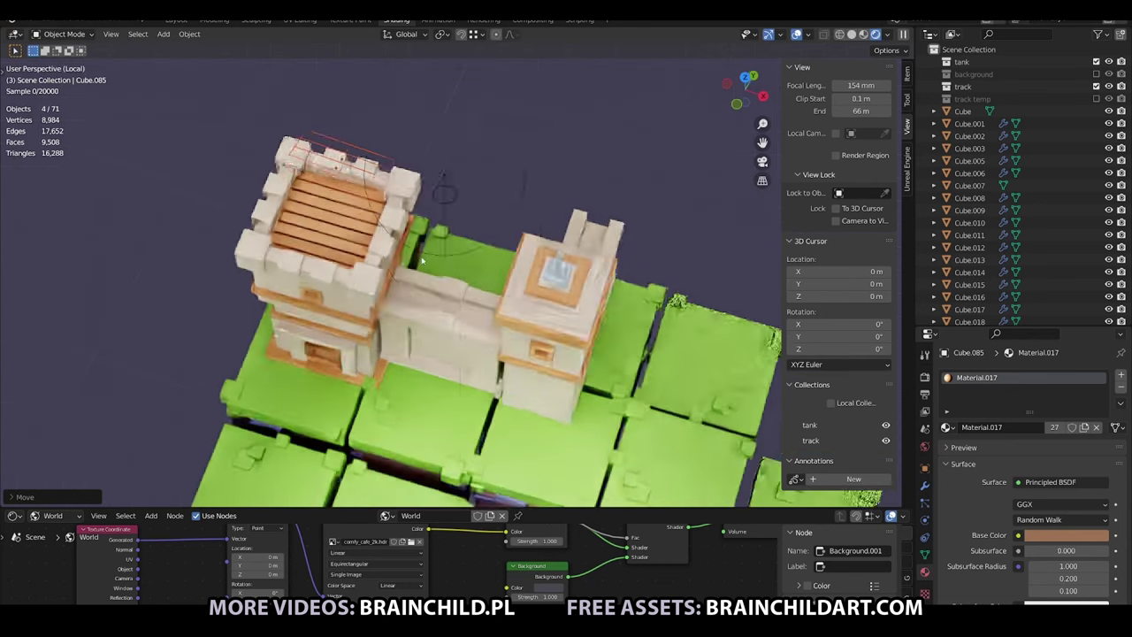
Remove three stray duplicate pieces from the tower floor.
mouse_move(495, 283)
middle_down()
mouse_move(581, 221)
mouse_move(564, 214)
middle_up()
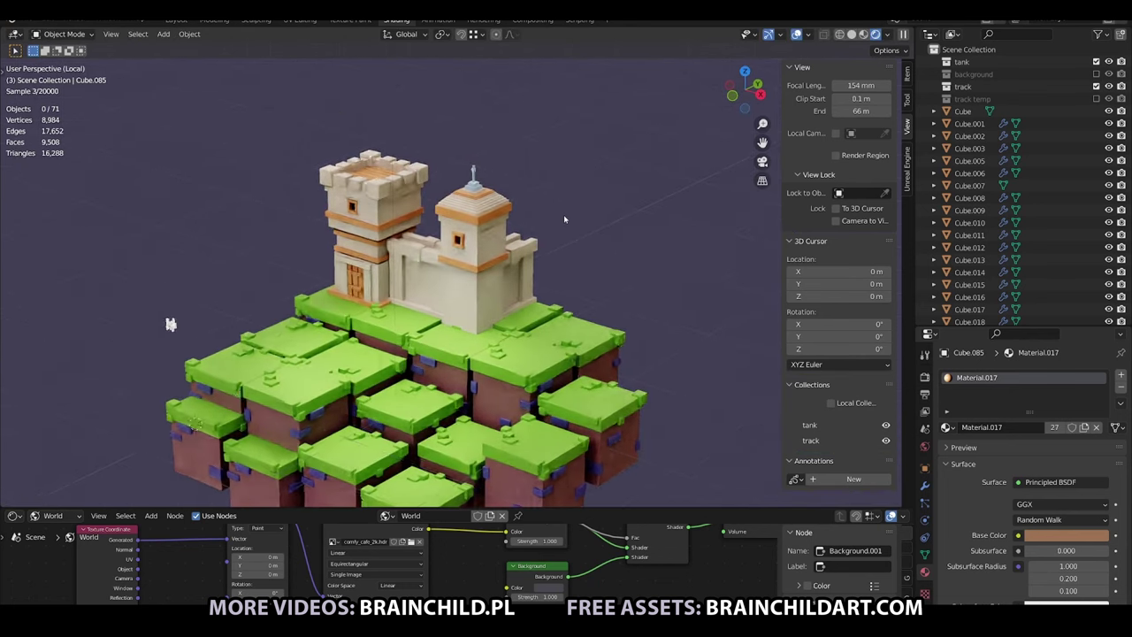
scroll(564, 214, up, 3)
key(ctrl+z)
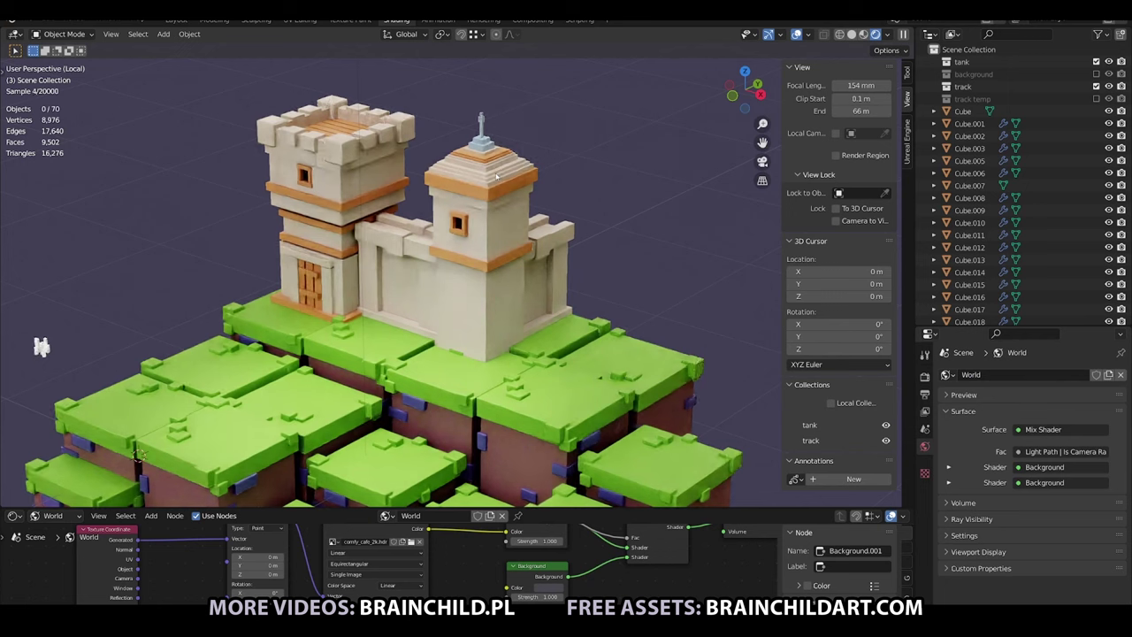
key(ctrl+z)
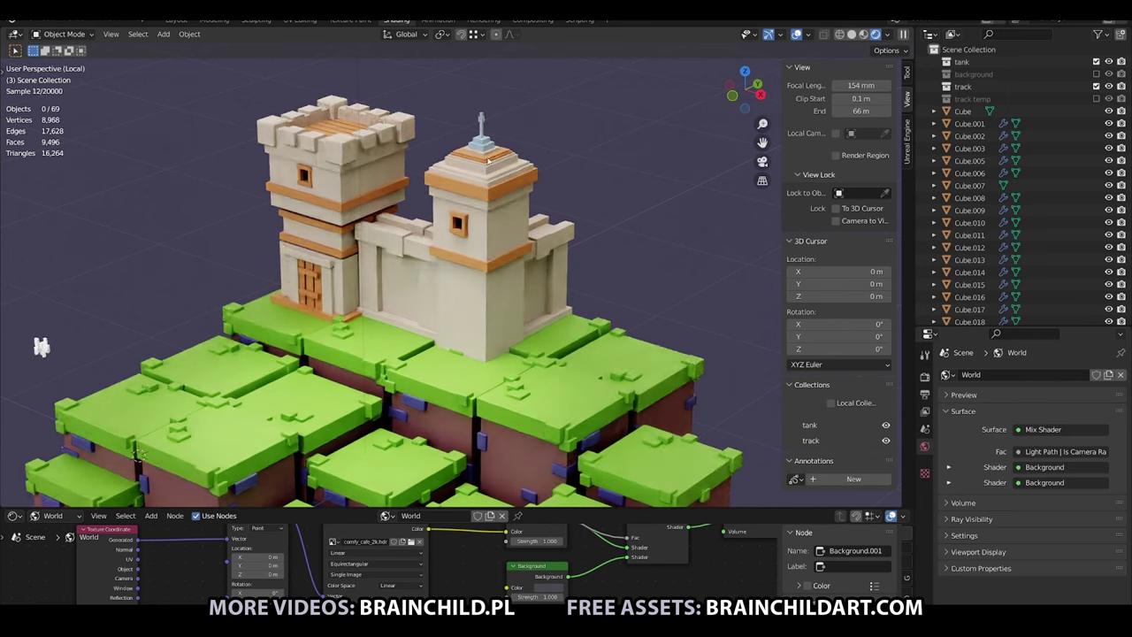
key(ctrl+z)
key(ctrl+z)
scroll(581, 166, down, 2)
Slightly rescale the right tower's roof piece.
click(484, 189)
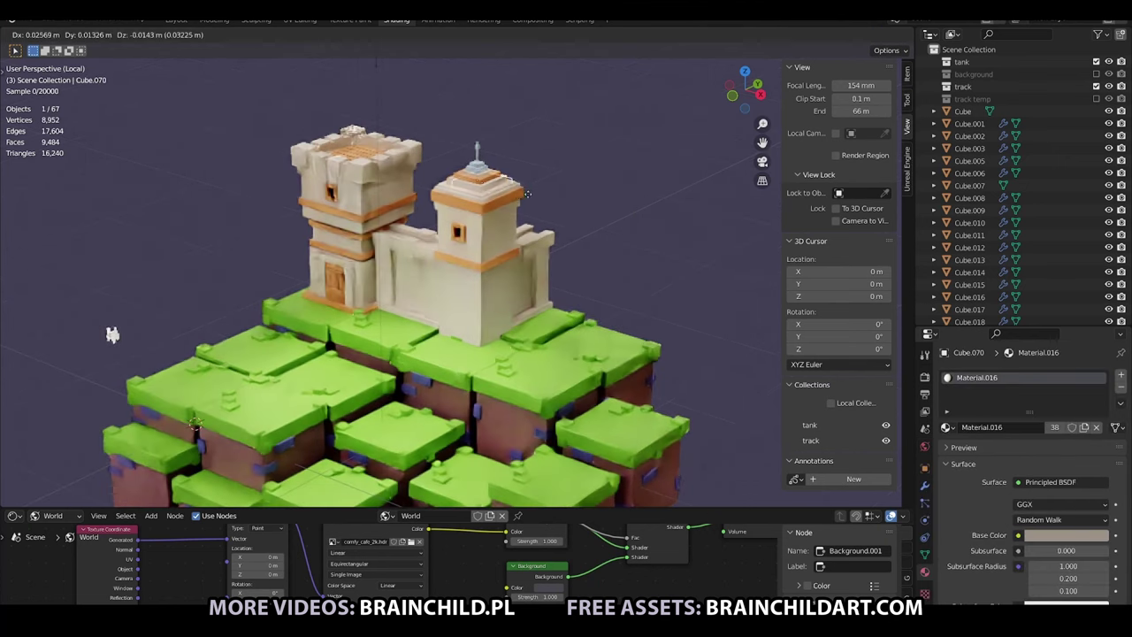
key(g)
key(s)
click(505, 184)
scroll(505, 184, up, 1)
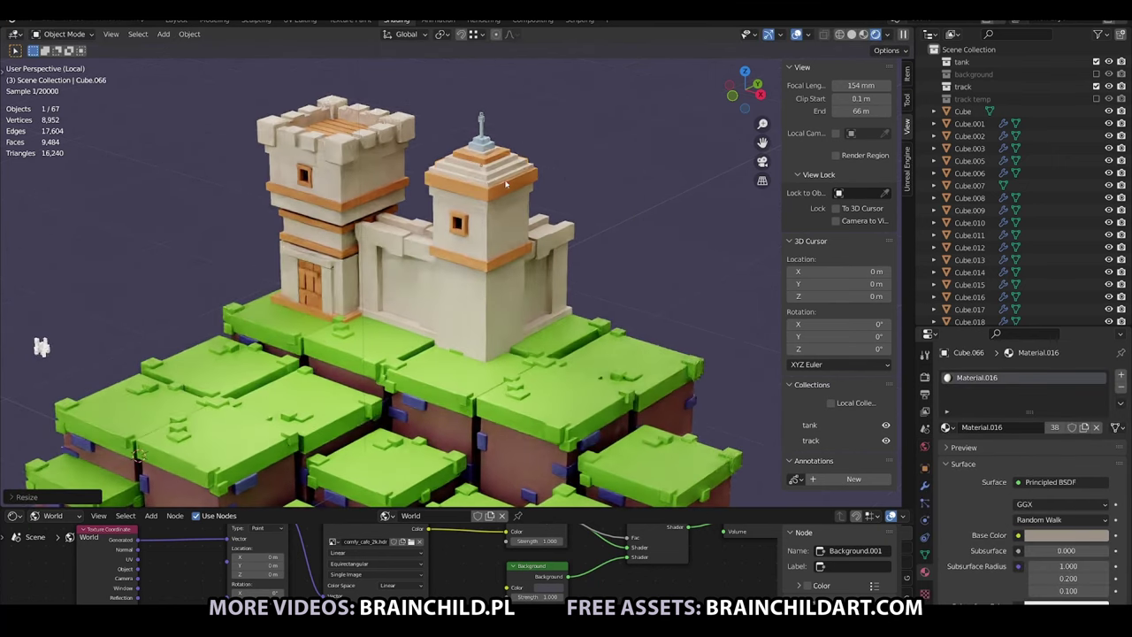
key(s)
click(551, 175)
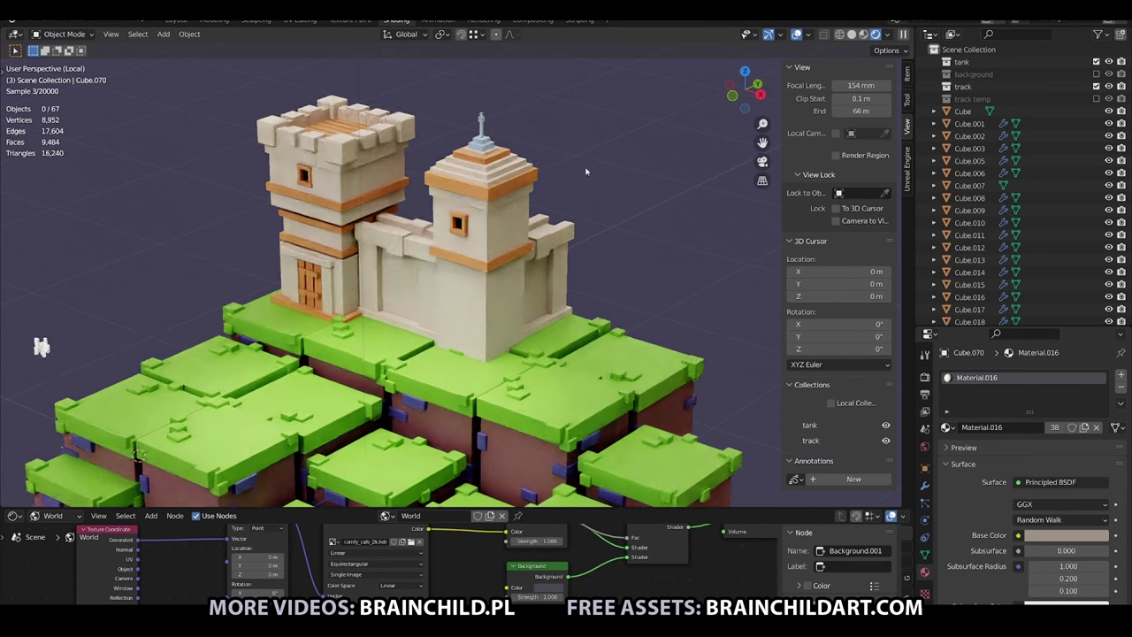
Colour the new roof material red and apply Material.019 to the roof tiers.
click(1066, 535)
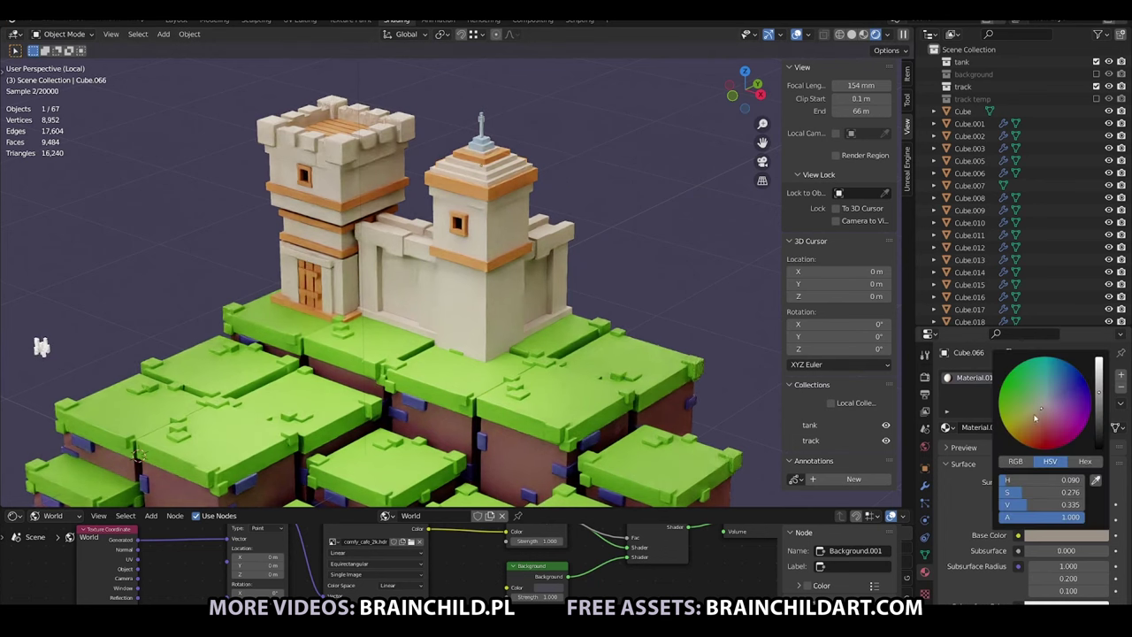
click(1029, 433)
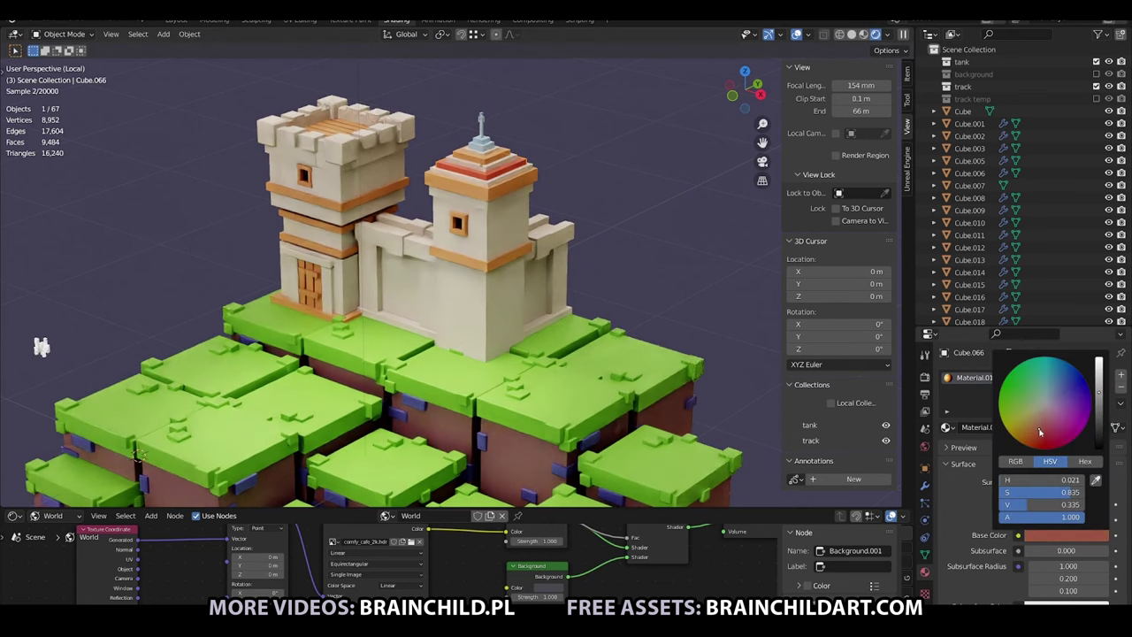
drag(948, 377, 535, 210)
drag(621, 257, 548, 282)
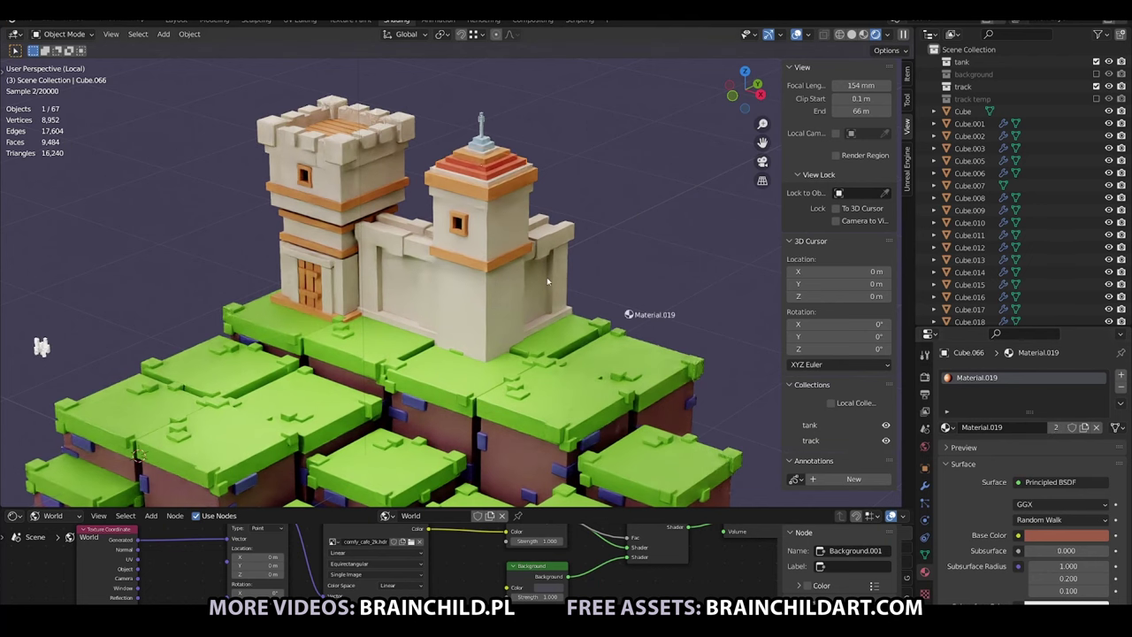
drag(947, 378, 732, 355)
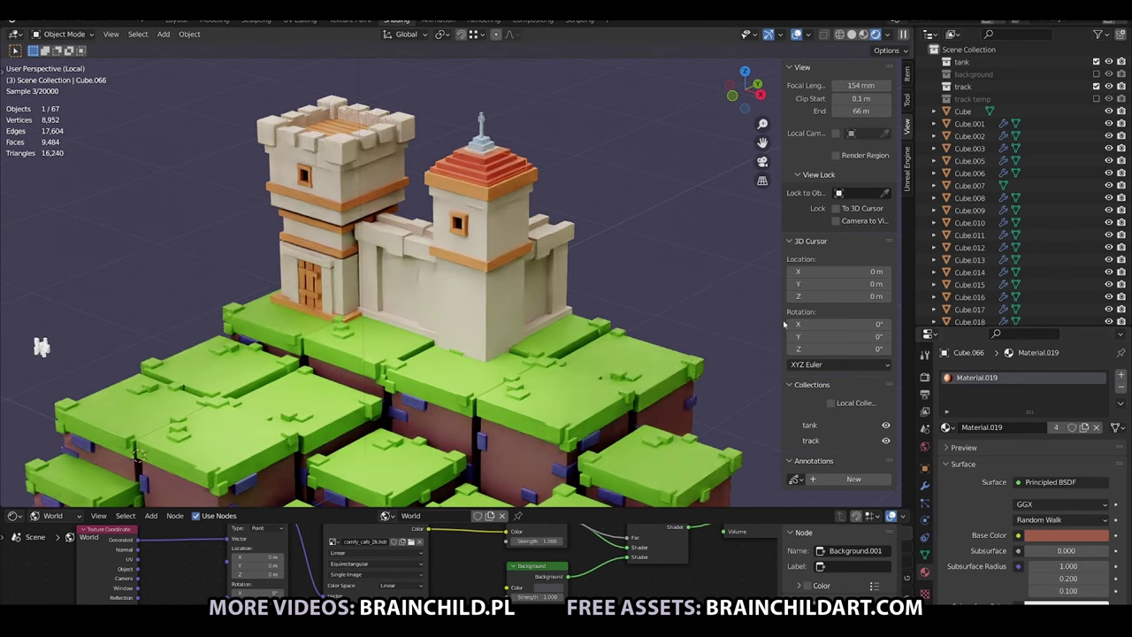
Nudge one roof tier vertically along Z, then deselect everything.
click(484, 157)
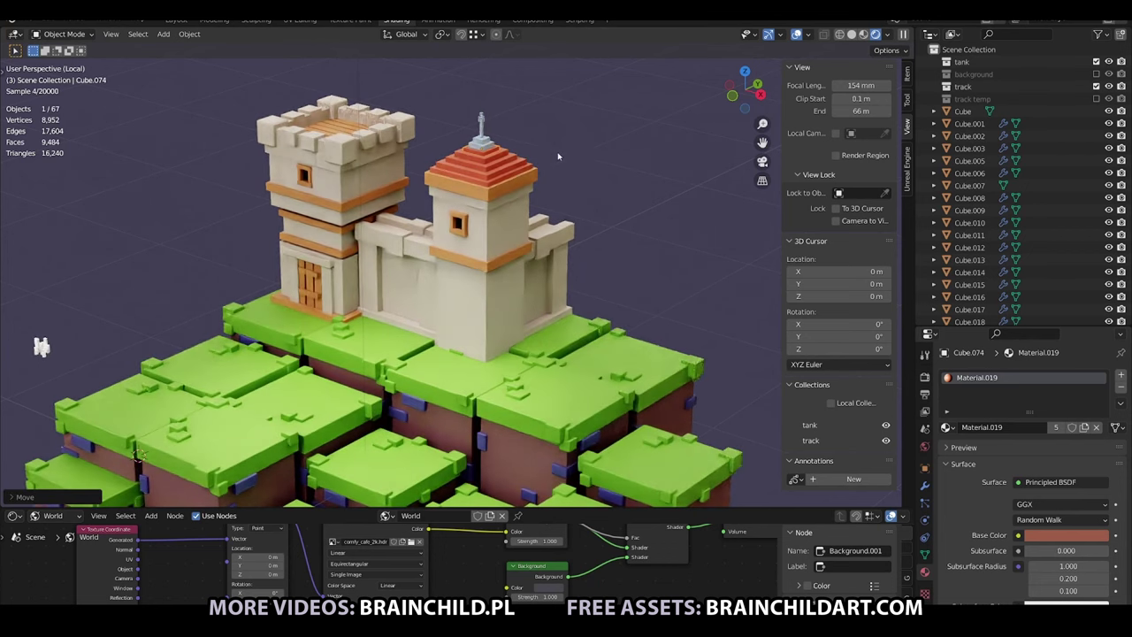
key(g)
key(z)
key(Escape)
click(584, 187)
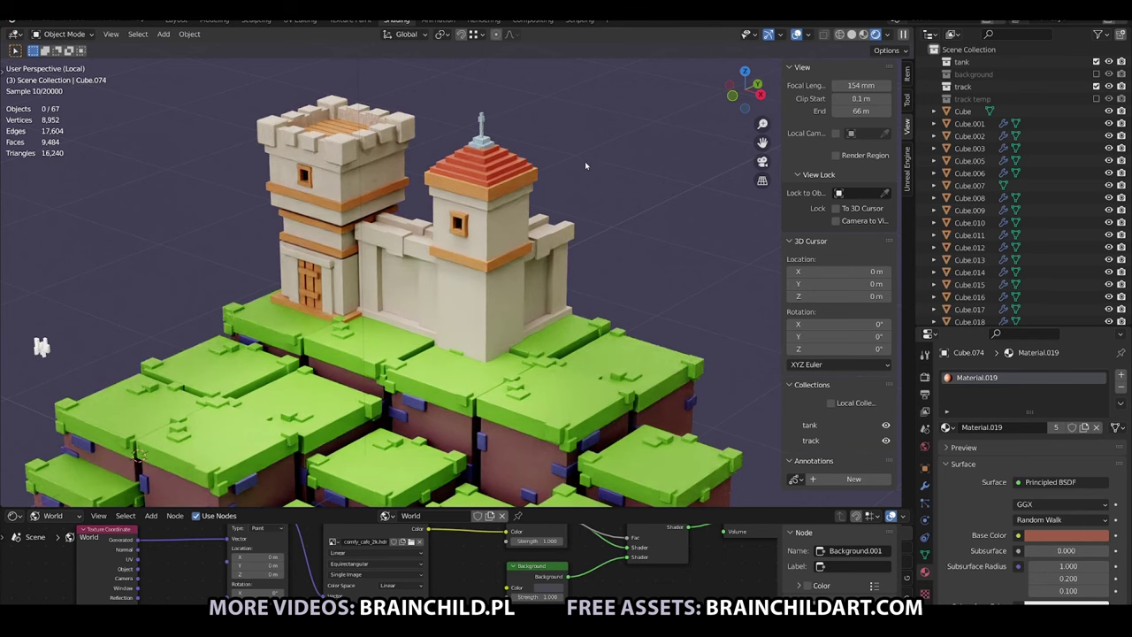
Check the right tower from the front in X-ray, then return to Object Mode.
click(481, 231)
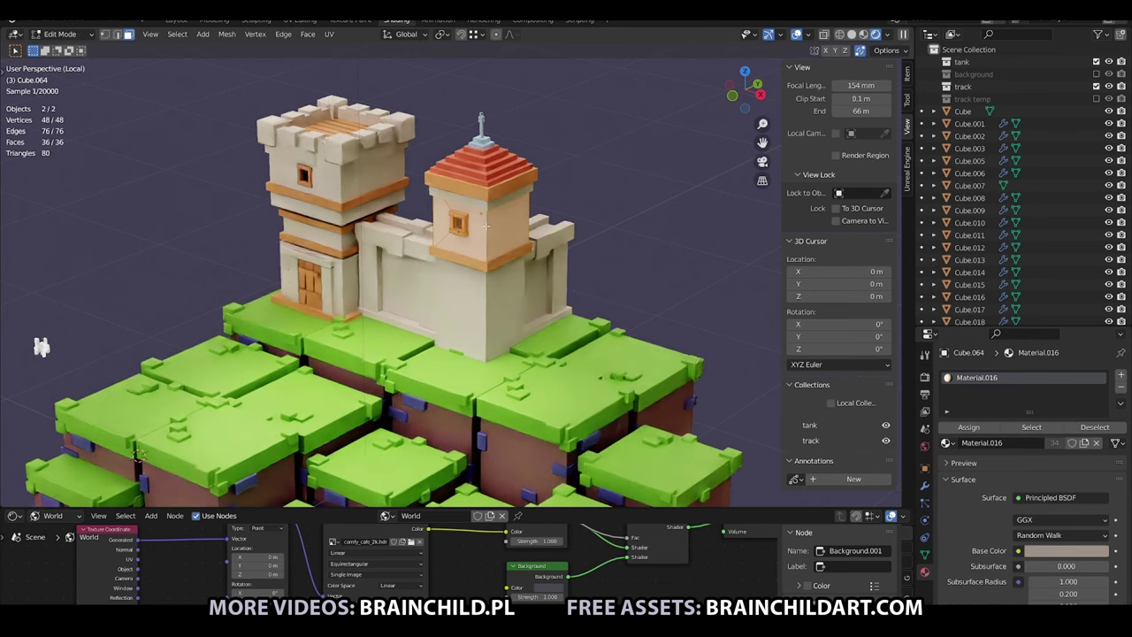
key(KP_3)
key(KP_1)
key(Tab)
key(shift+z)
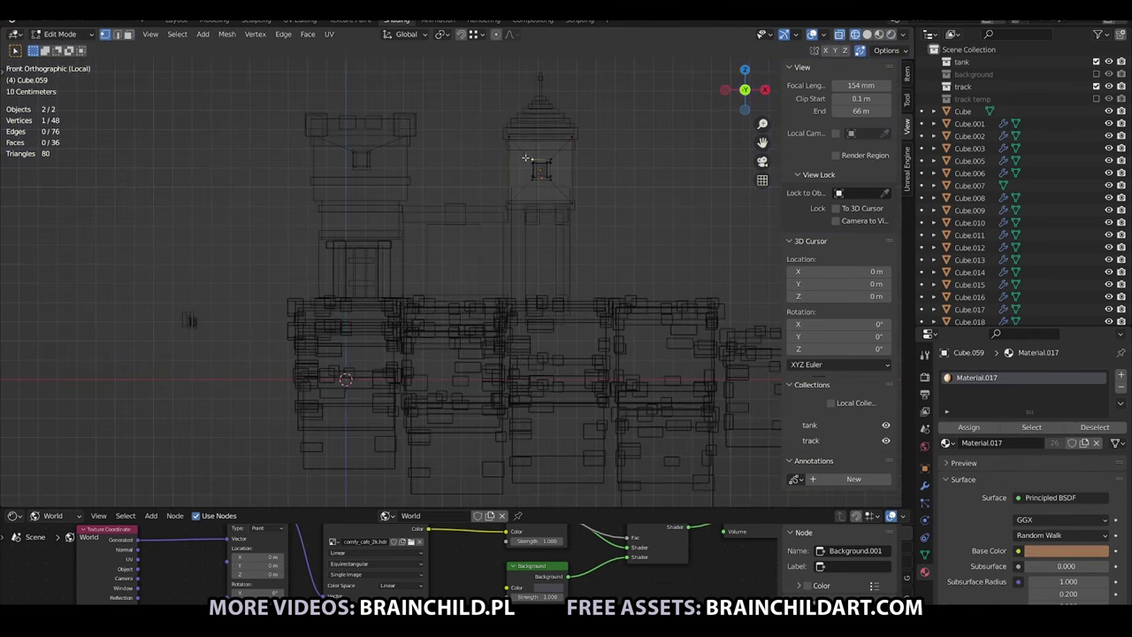
key(shift+z)
key(Tab)
Switch to Material Preview, then Rendered shading, maximize the 3D view and orbit the island.
middle_drag(526, 158, 640, 136)
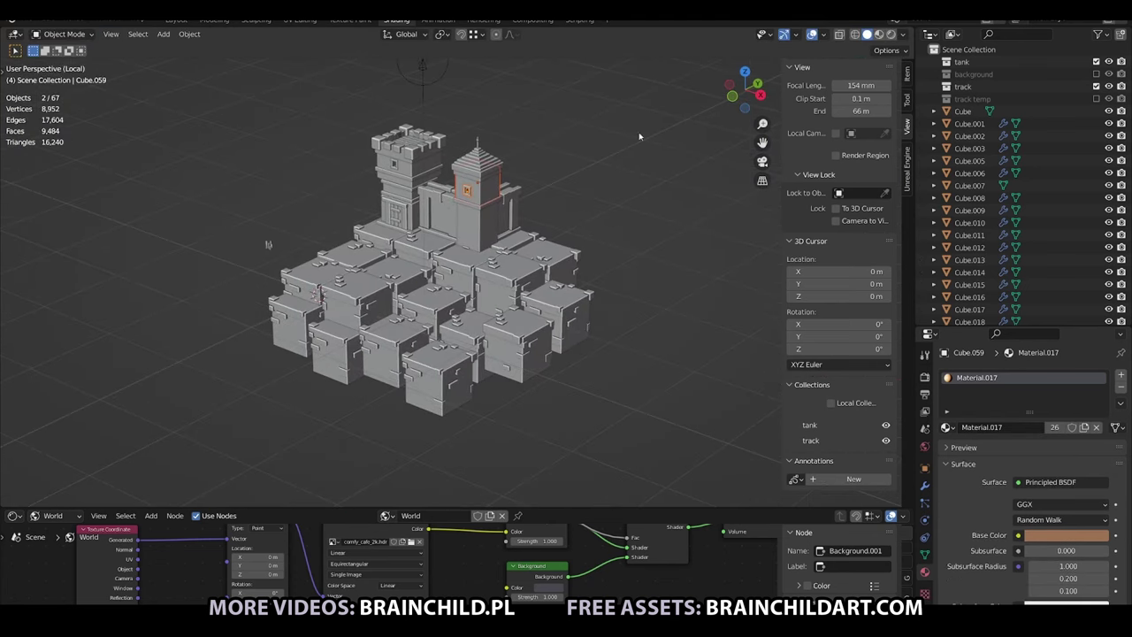
click(878, 34)
click(890, 33)
key(ctrl+space)
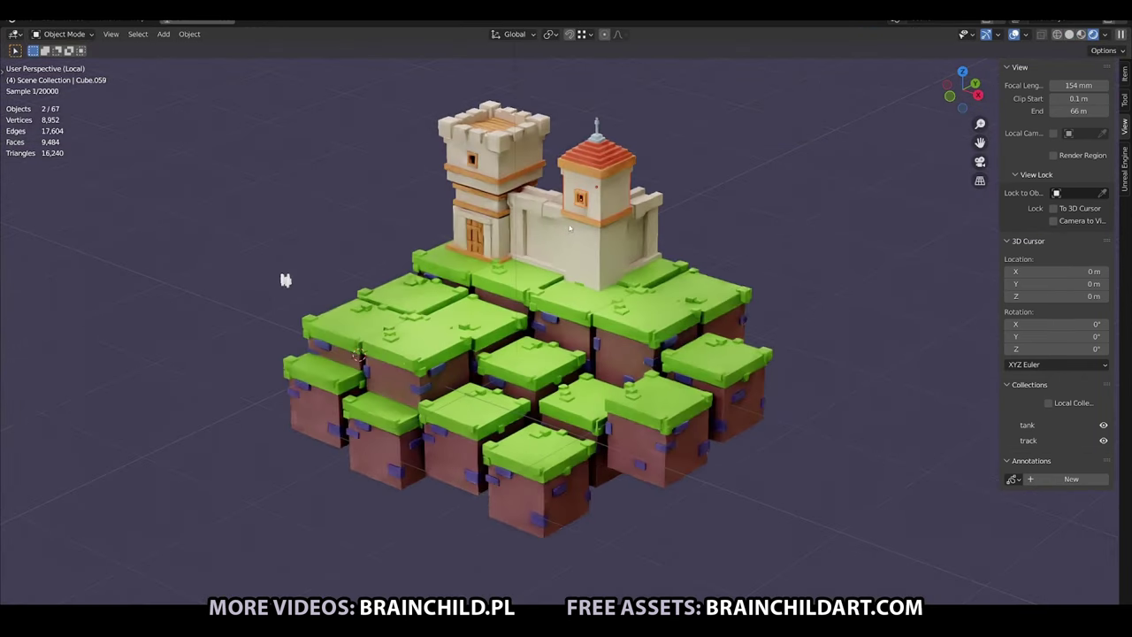
middle_drag(284, 280, 283, 295)
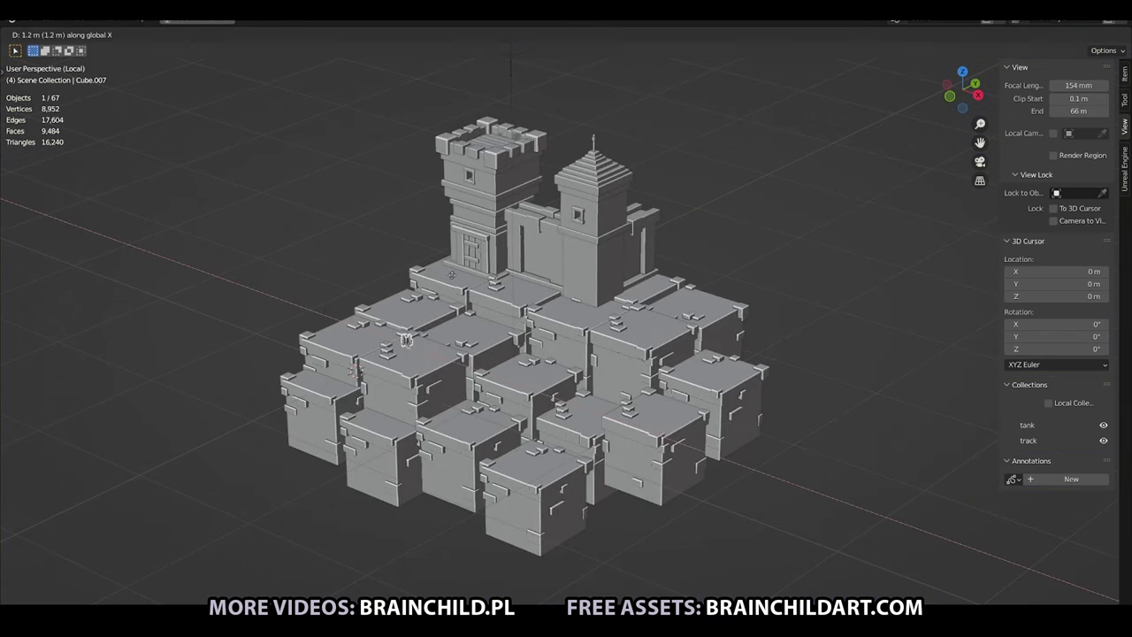
Reposition the small grass tuft on the ground and rotate it around Z.
click(328, 326)
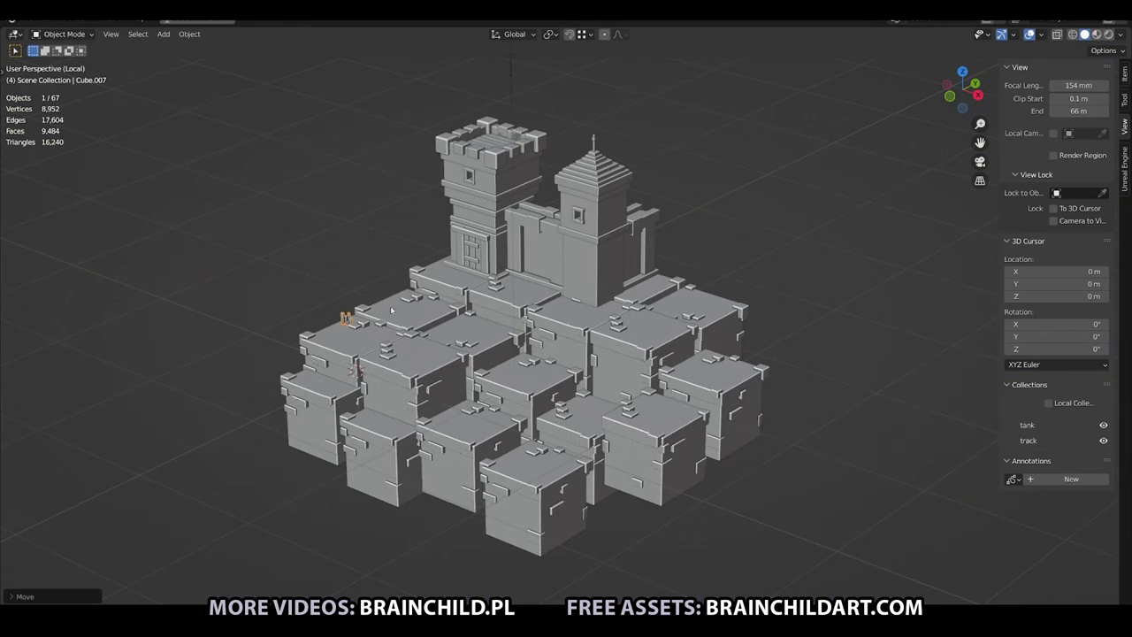
key(KP_7)
key(g)
click(447, 334)
mouse_move(447, 334)
middle_down()
mouse_move(531, 292)
mouse_move(585, 339)
mouse_move(467, 316)
middle_up()
scroll(585, 339, up, 5)
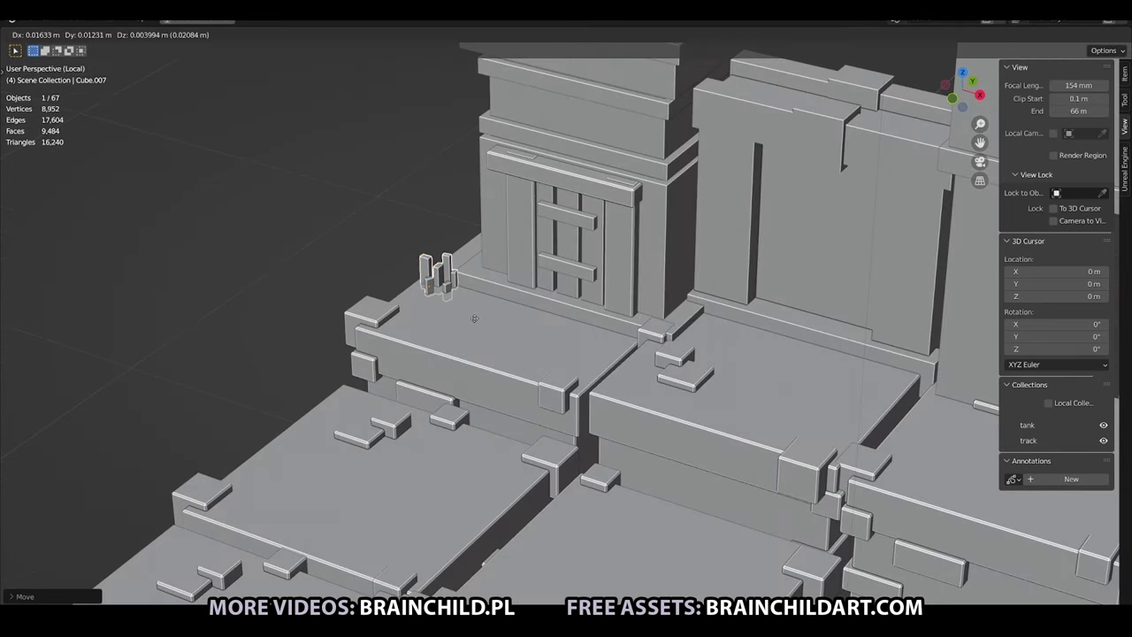
key(r)
key(z)
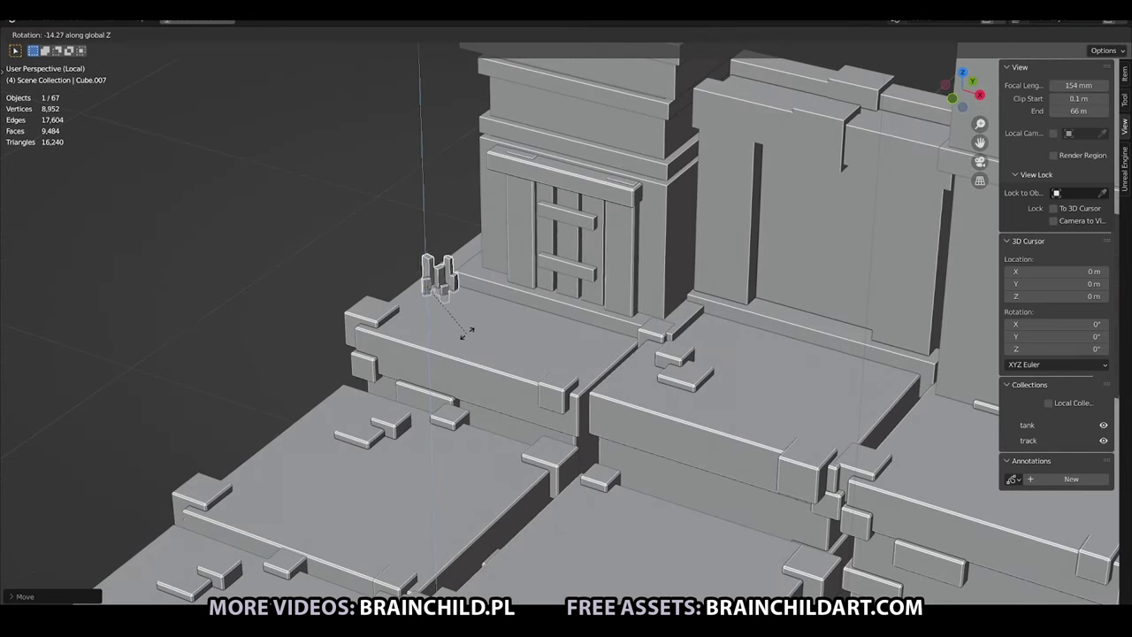
click(467, 332)
Duplicate the tuft beside the door, rotating, shrinking and shifting the copies along Y.
key(shift+d)
key(r)
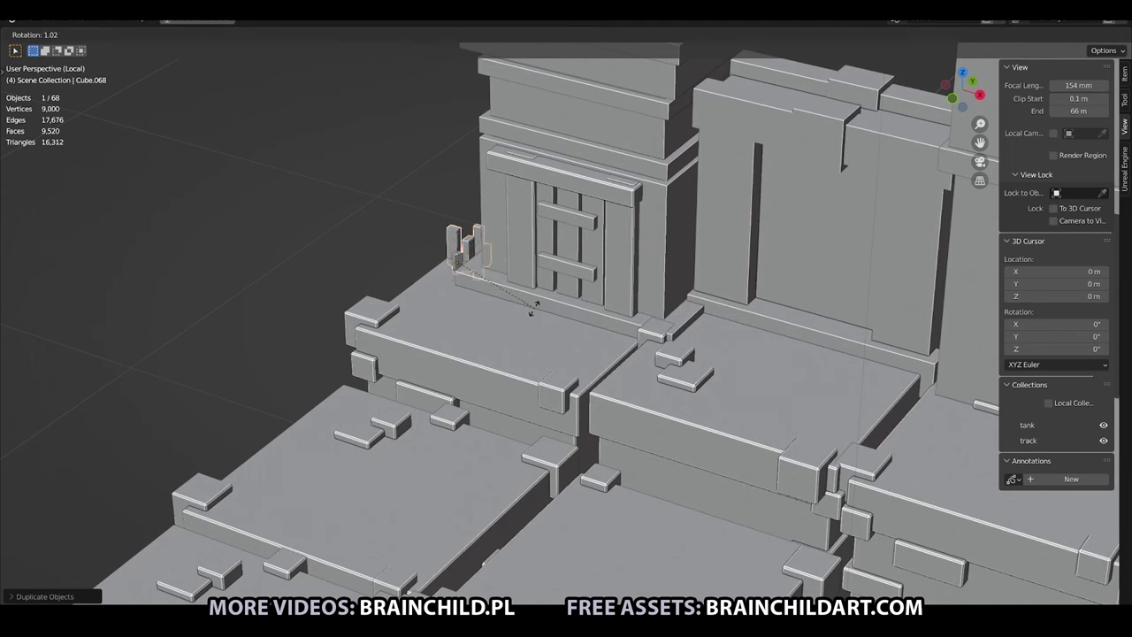
click(403, 329)
key(g)
click(377, 329)
key(s)
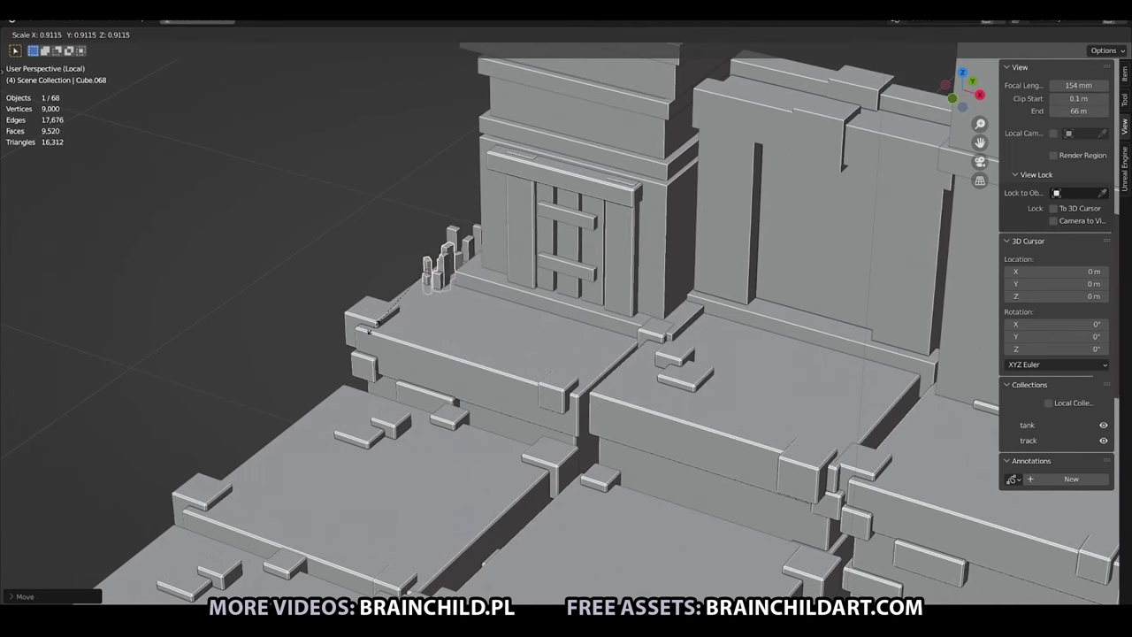
click(393, 337)
key(r)
key(z)
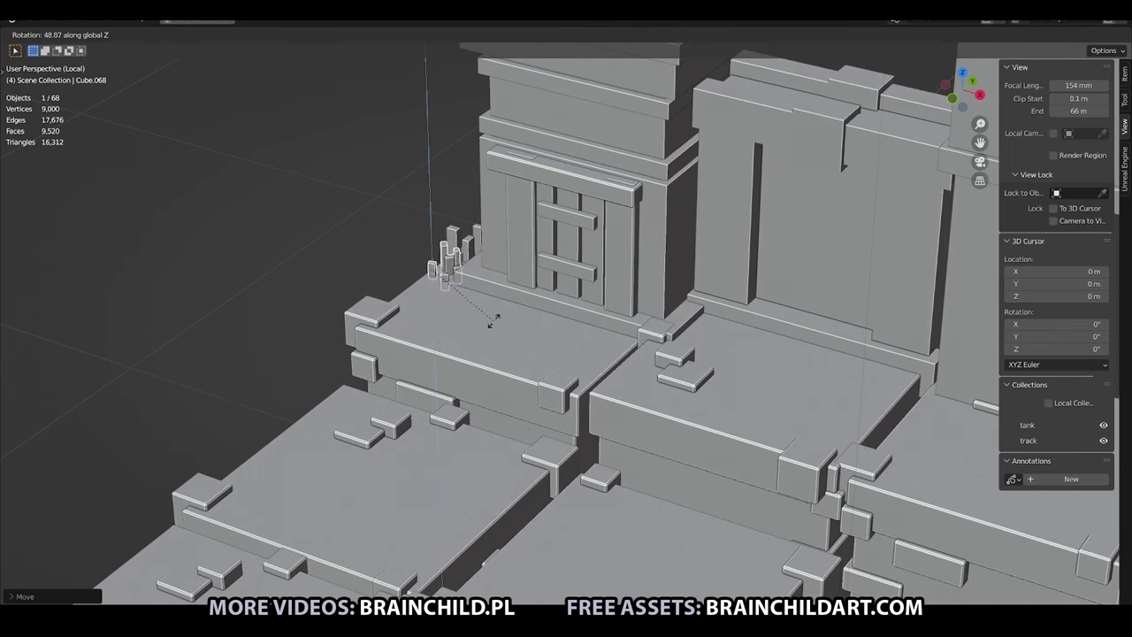
click(478, 323)
key(g)
key(y)
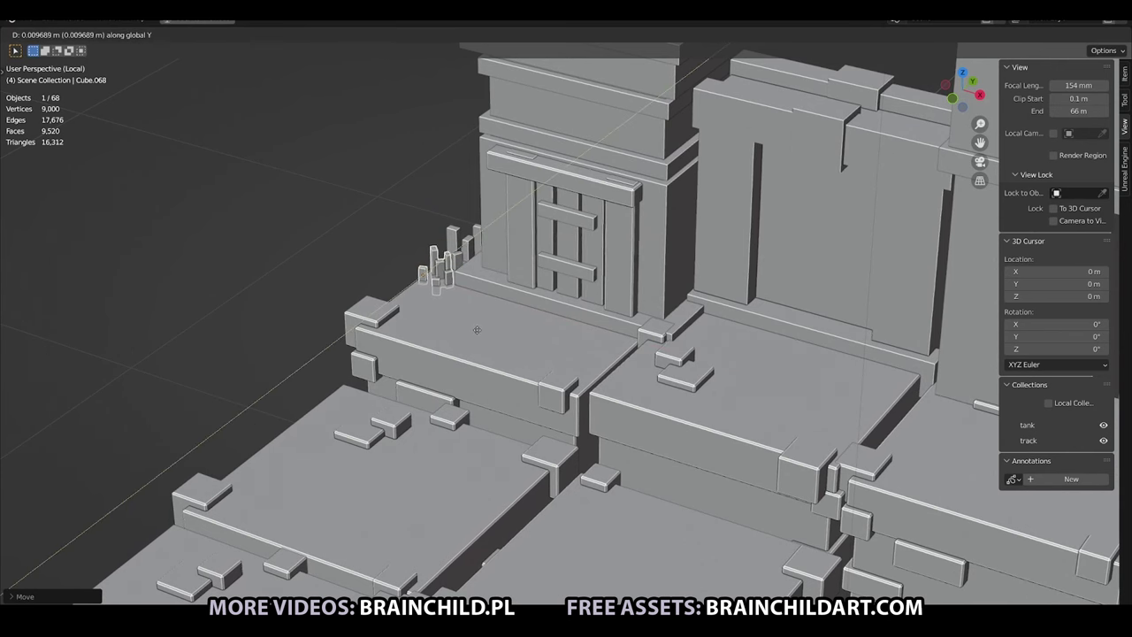
click(477, 330)
Add more Z-rotated tuft copies along the wall base, spacing them along X.
scroll(434, 309, down, 2)
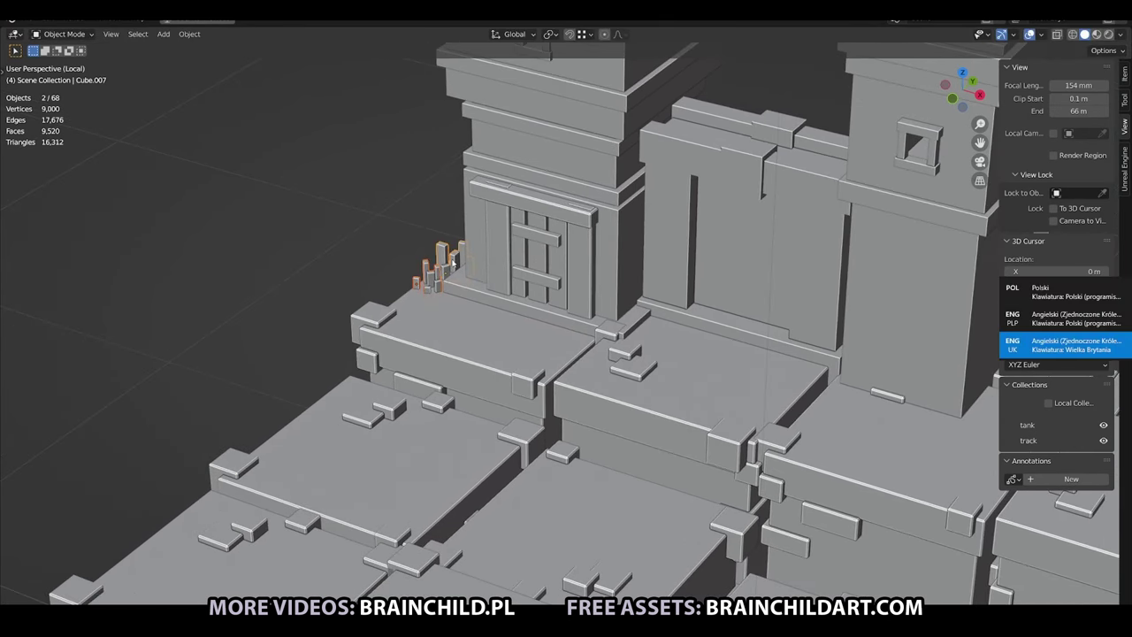
middle_drag(530, 300, 470, 295)
key(shift+d)
key(r)
key(z)
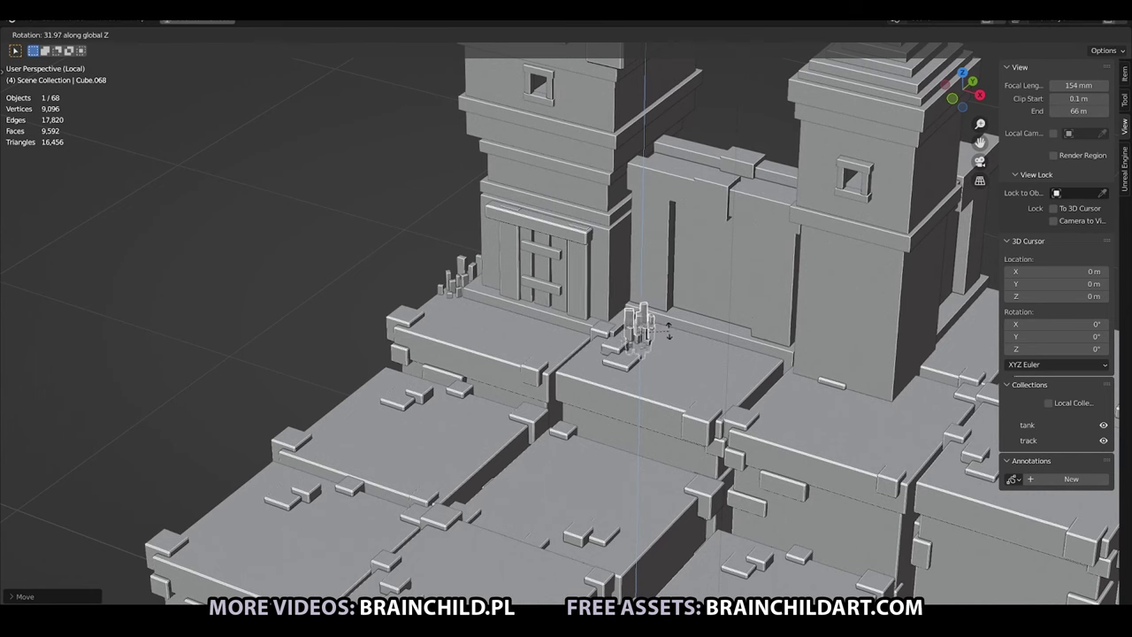
click(650, 343)
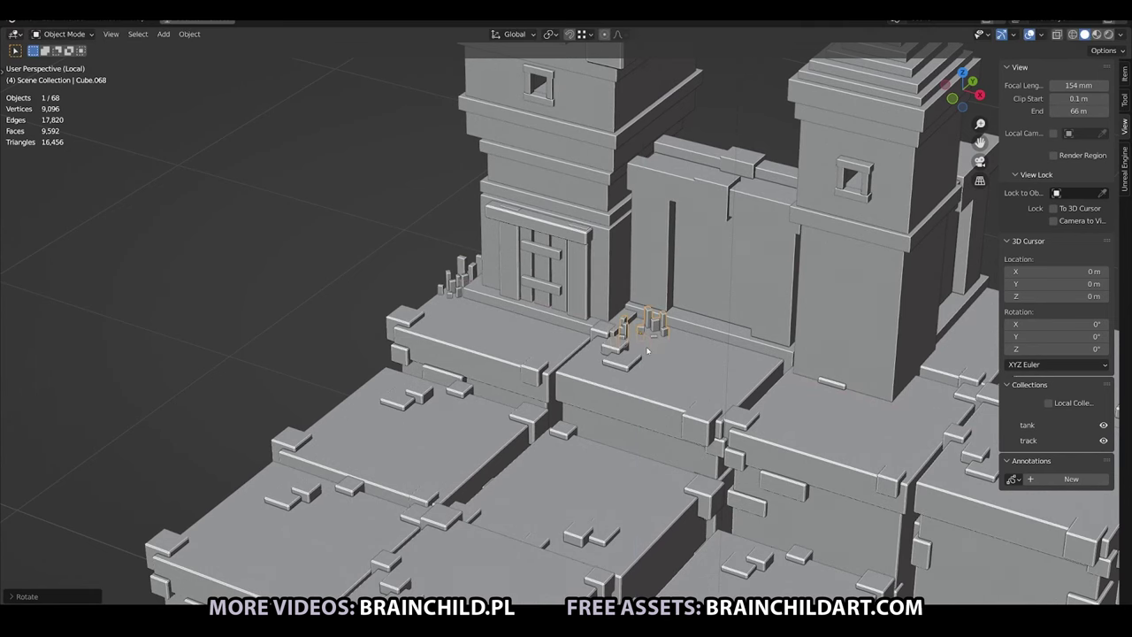
key(g)
click(657, 345)
key(shift+d)
key(x)
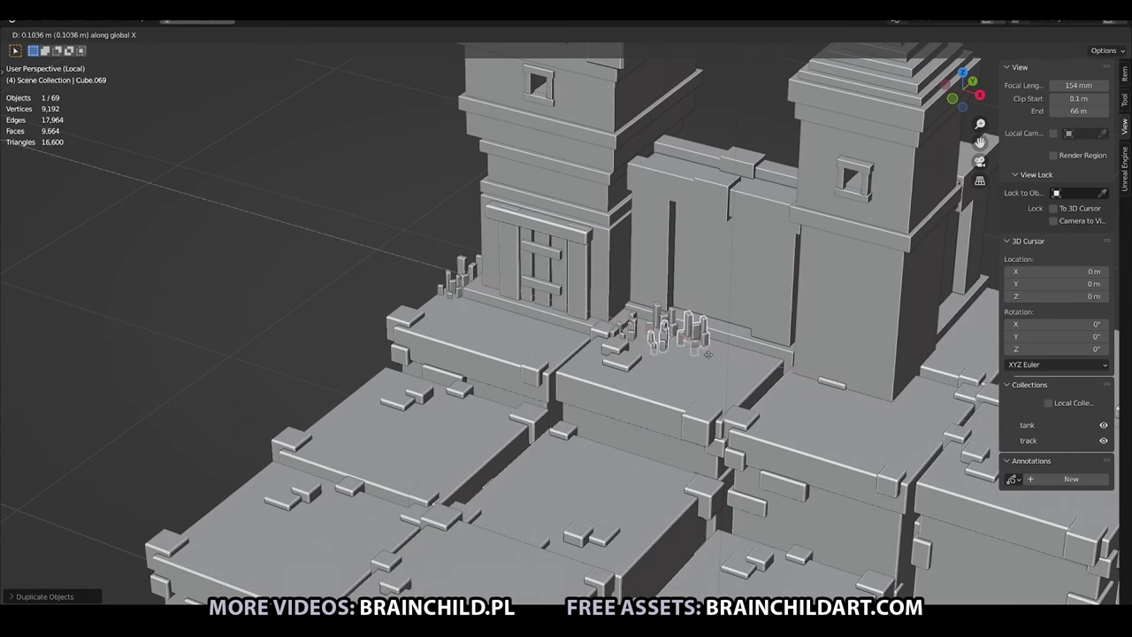
click(757, 389)
key(shift+d)
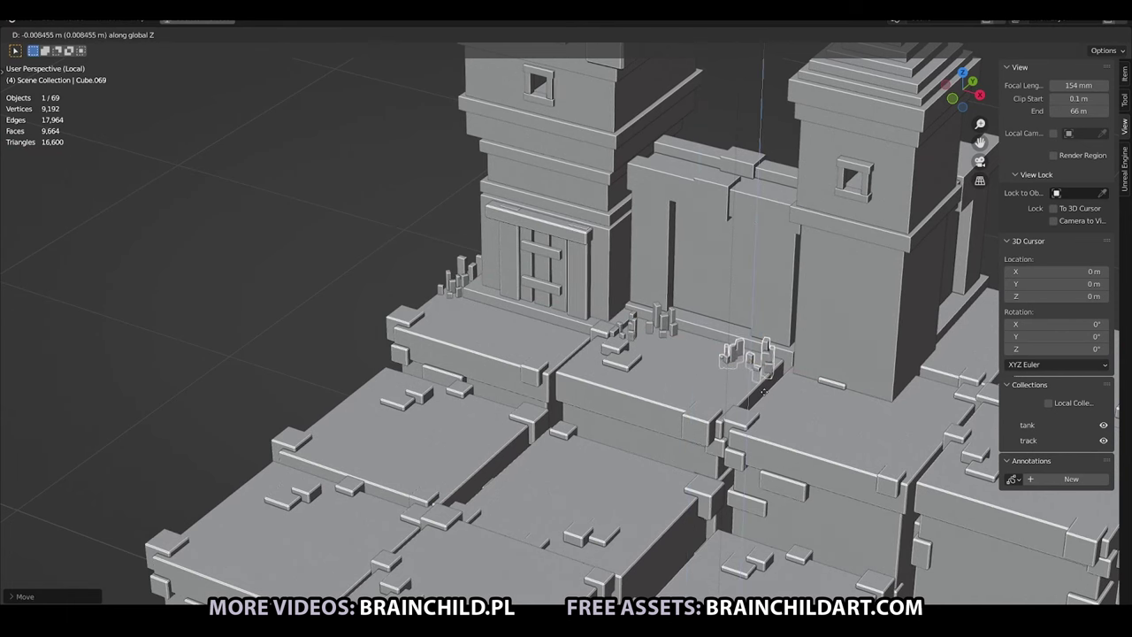
click(723, 376)
Rotate and resize the last tuft copies along the wall, then view in Rendered shading.
key(r)
key(z)
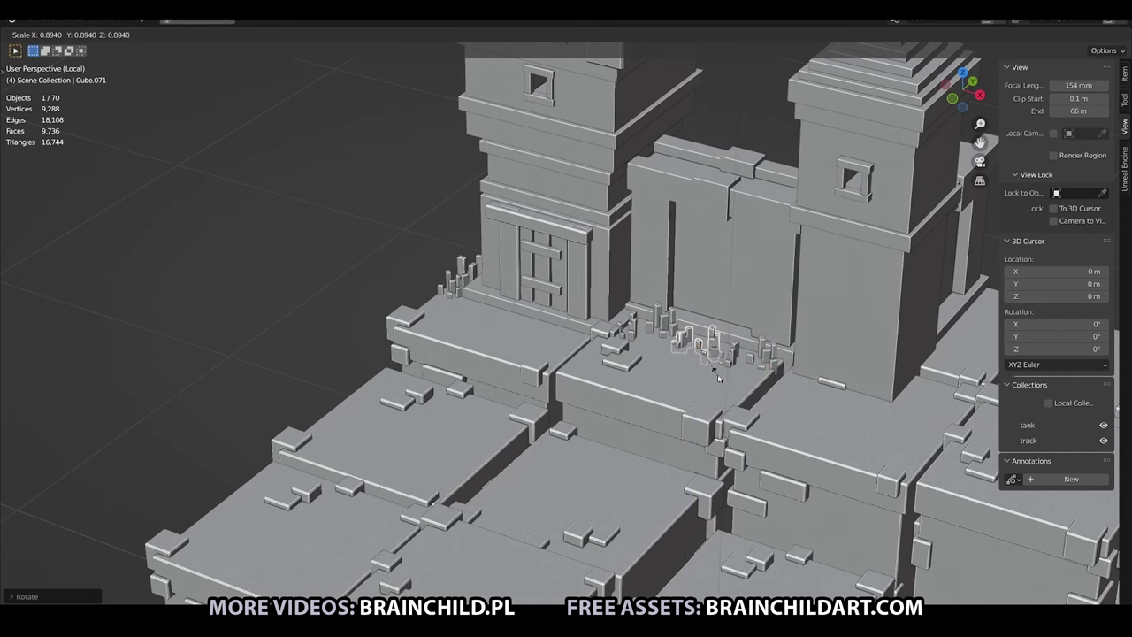
click(716, 363)
key(shift+d)
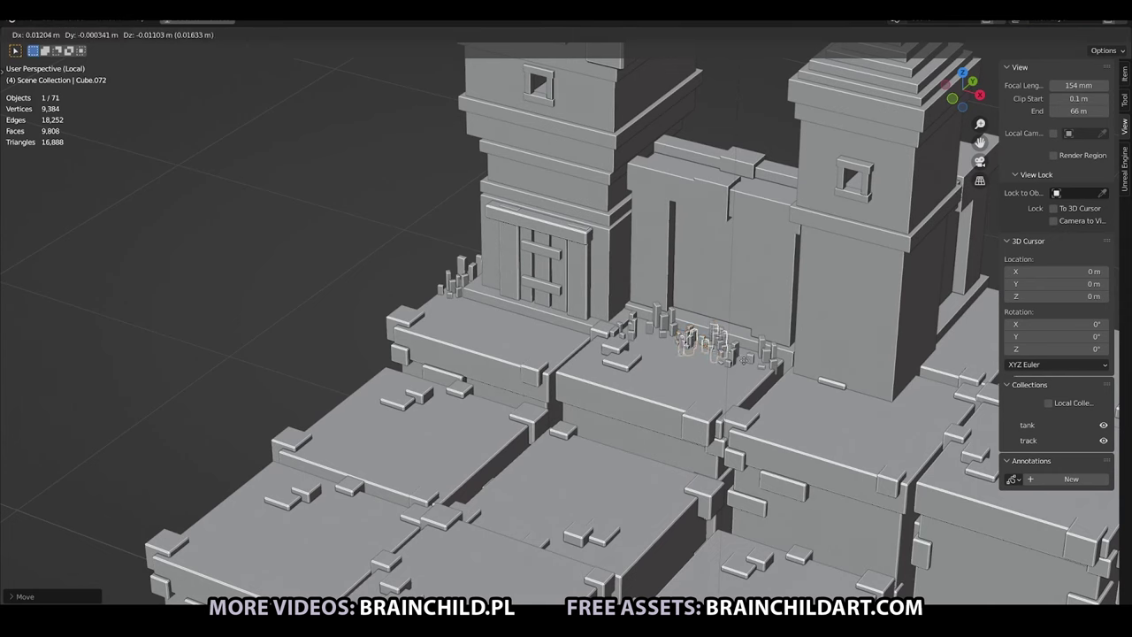
click(672, 363)
key(s)
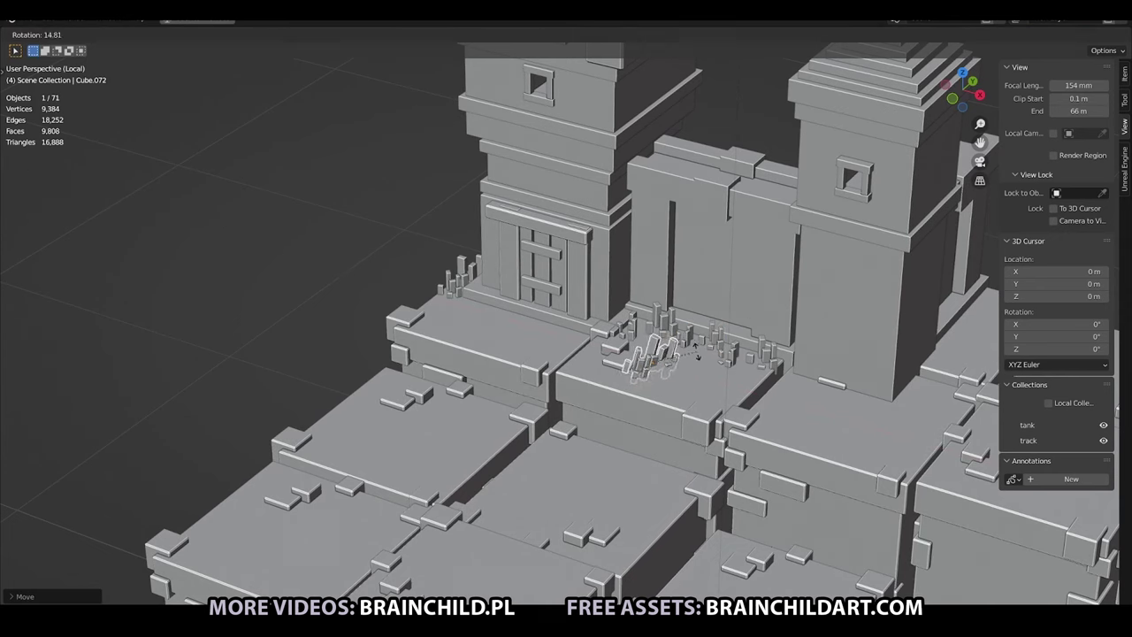
click(679, 367)
key(g)
key(x)
click(669, 374)
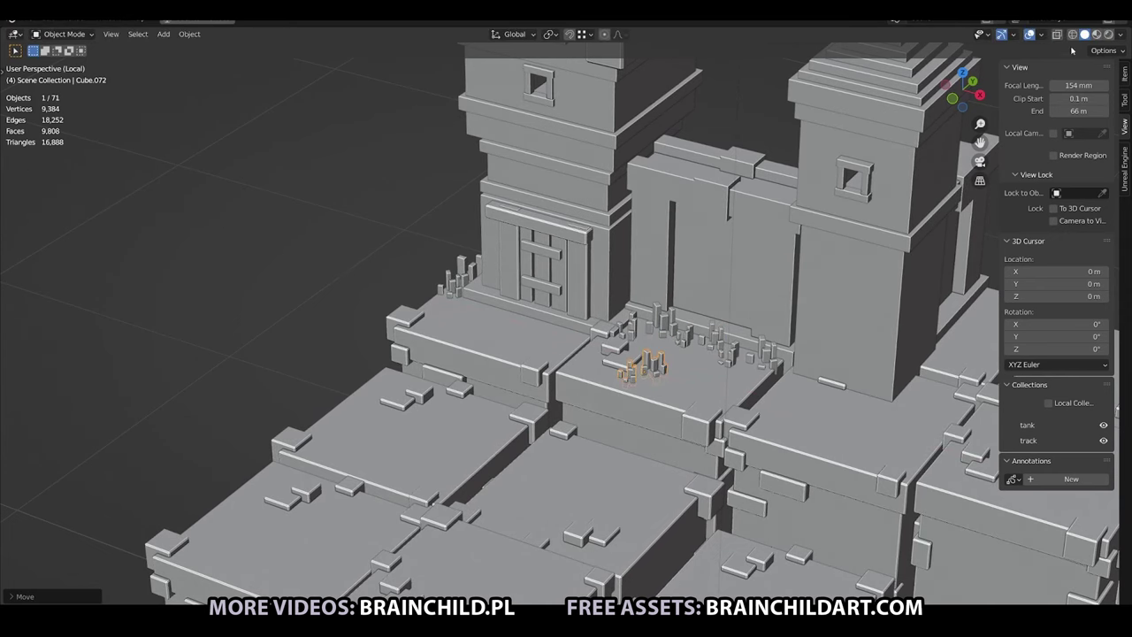
click(1093, 34)
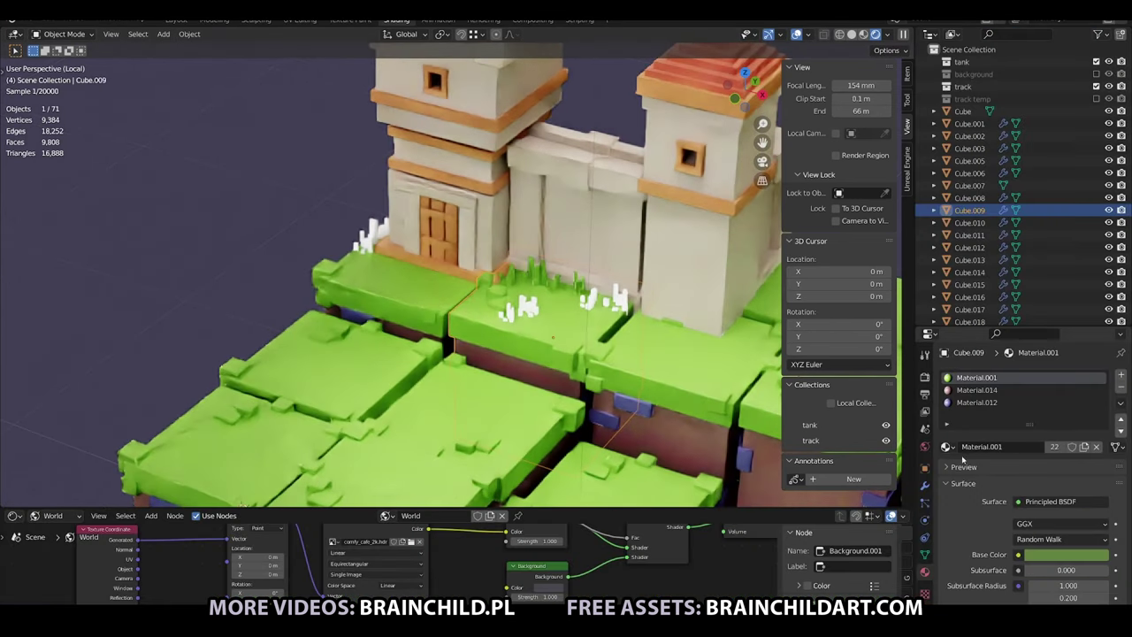
Link the green grass material to the white tufts and return to solid shading.
key(ctrl+l)
drag(970, 436, 389, 235)
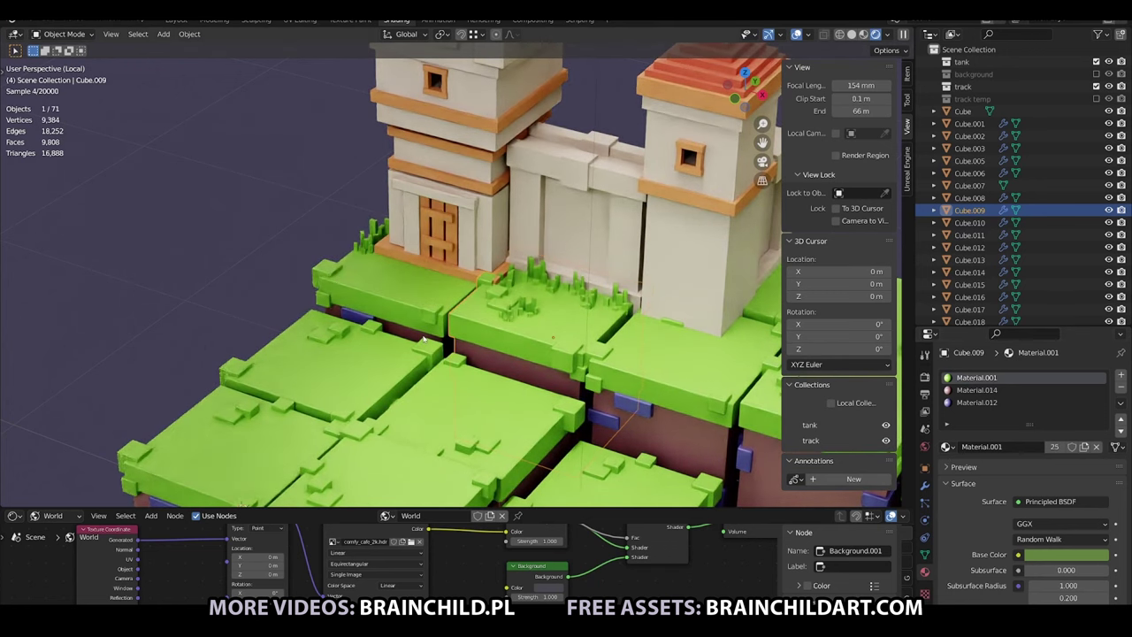
click(850, 35)
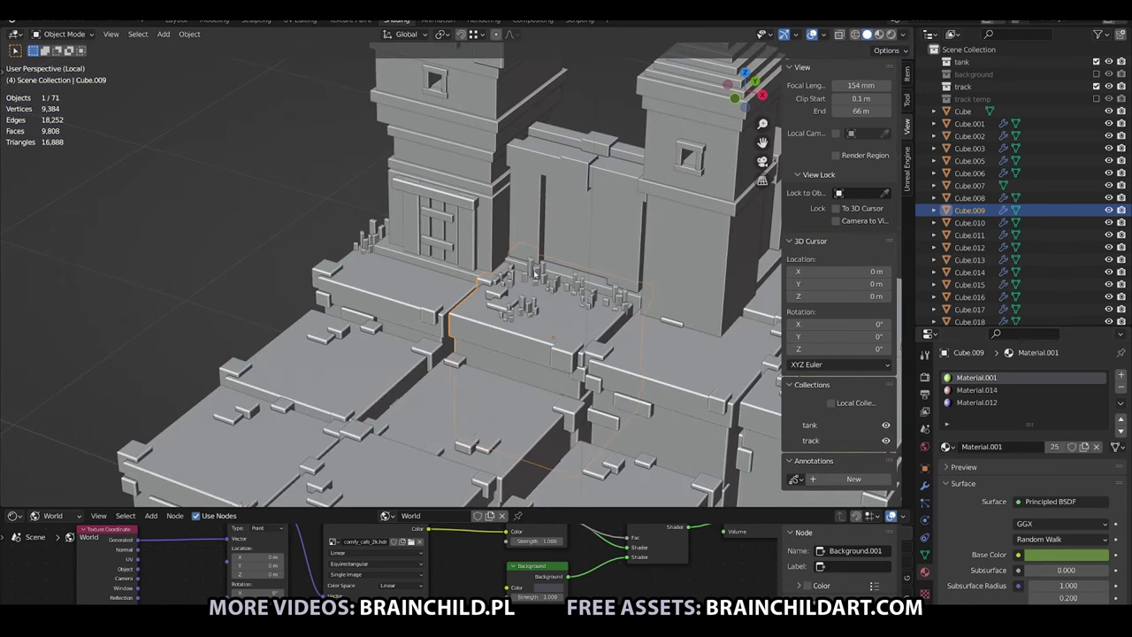
Add two more Z-rotated grass tuft copies near the door.
key(shift+d)
key(x)
click(453, 263)
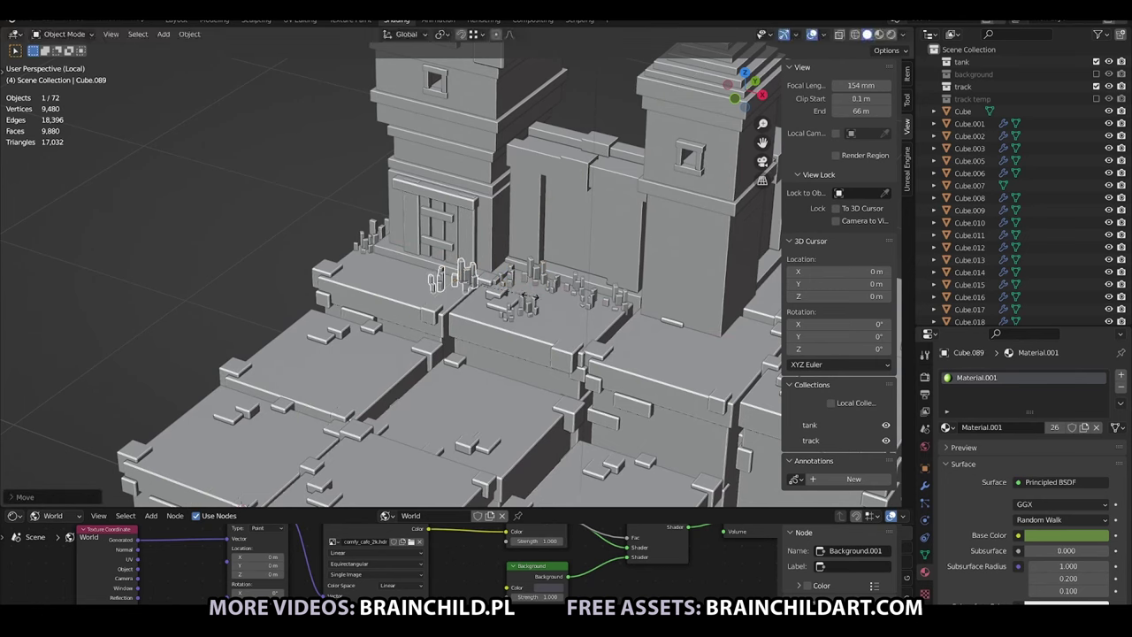
key(shift+d)
key(r)
key(z)
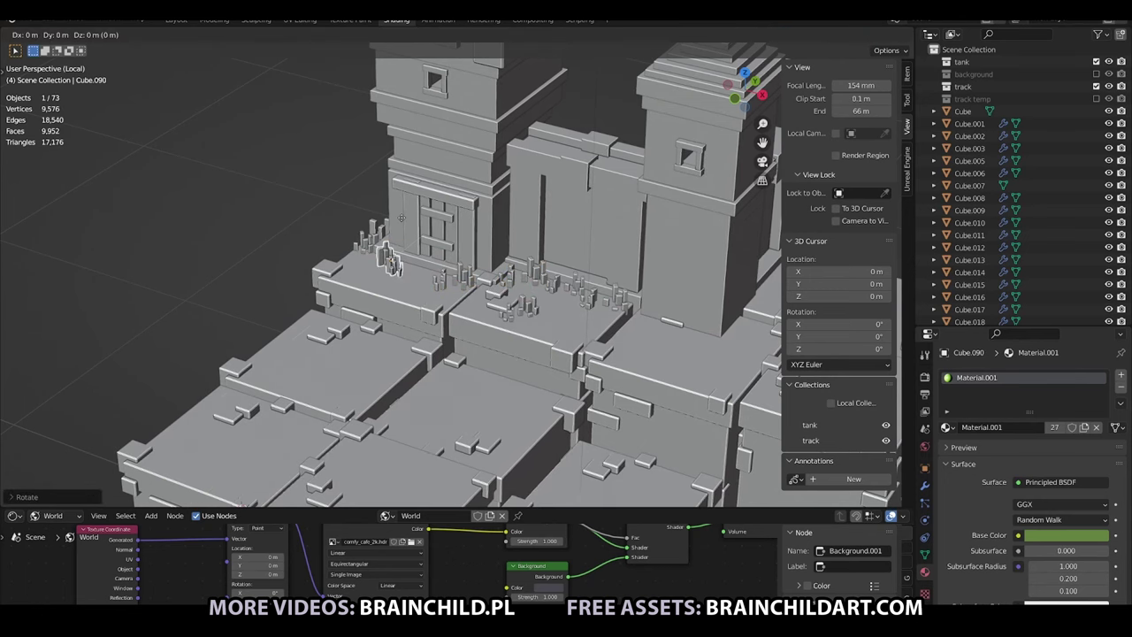
click(371, 243)
key(r)
key(z)
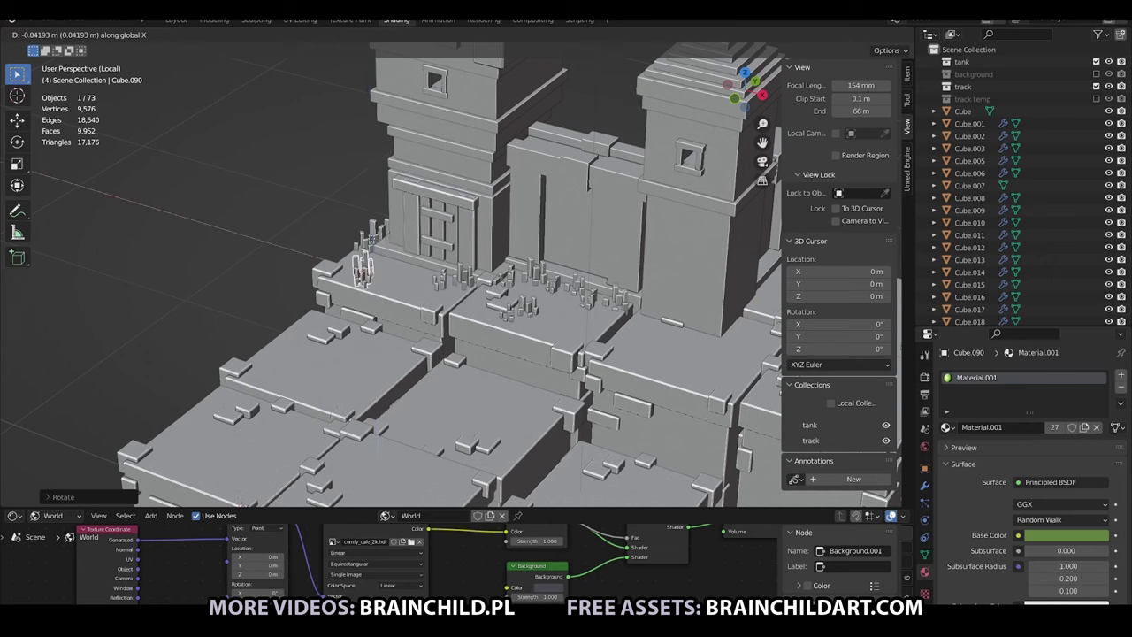
click(340, 239)
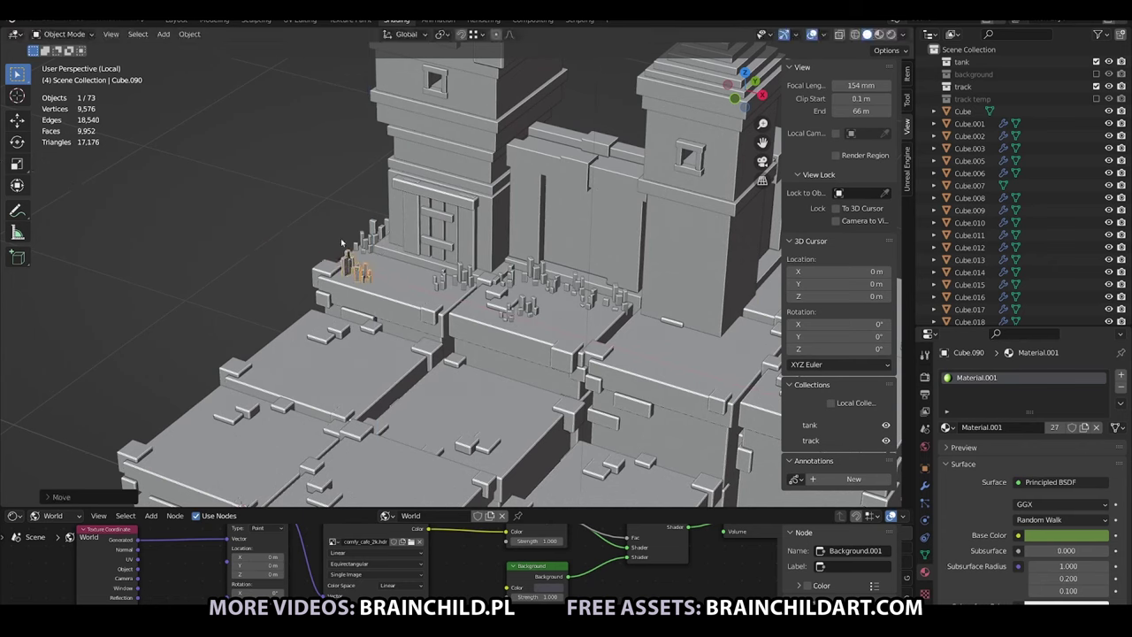
Duplicate the small stone block, position it, apply its rotation and scale, and bevel it.
click(353, 264)
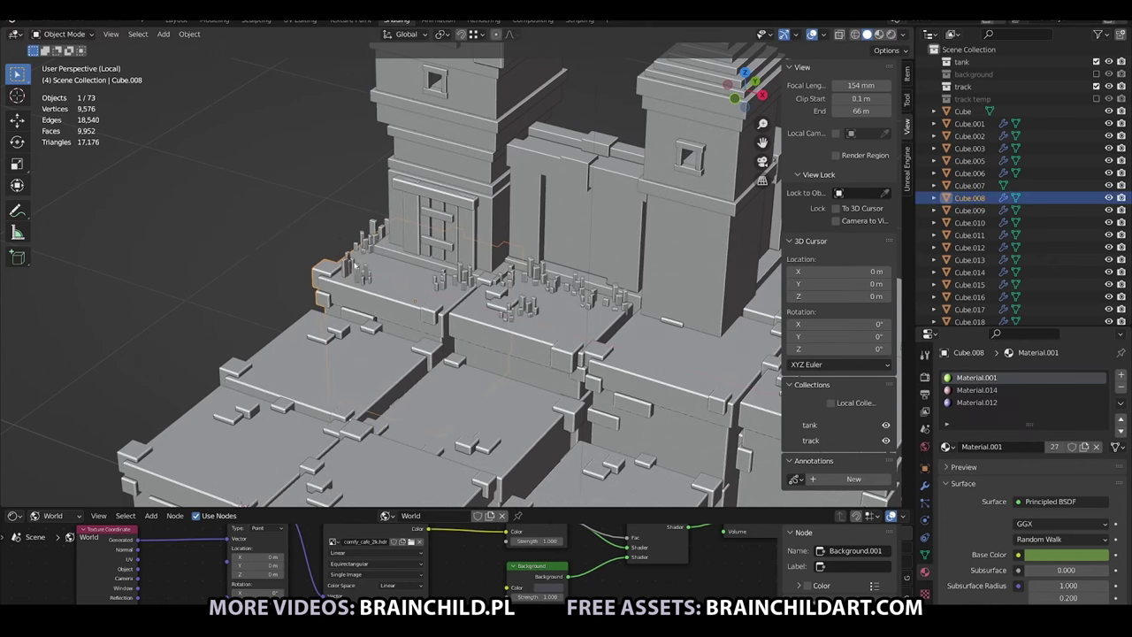
click(409, 267)
key(shift+d)
click(372, 196)
key(s)
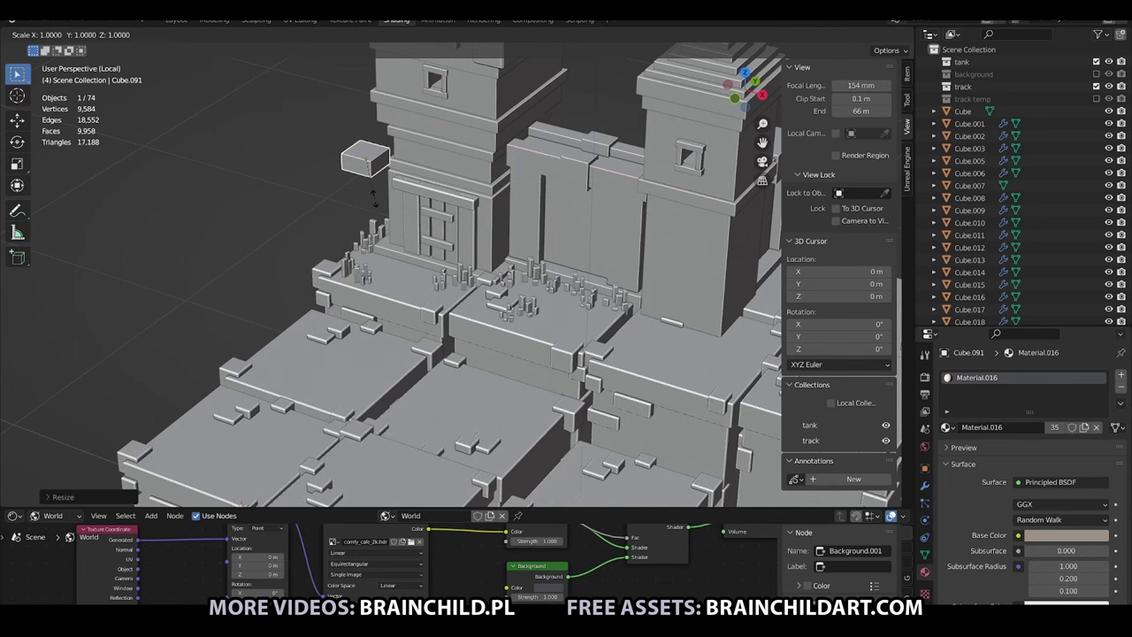
key(g)
key(y)
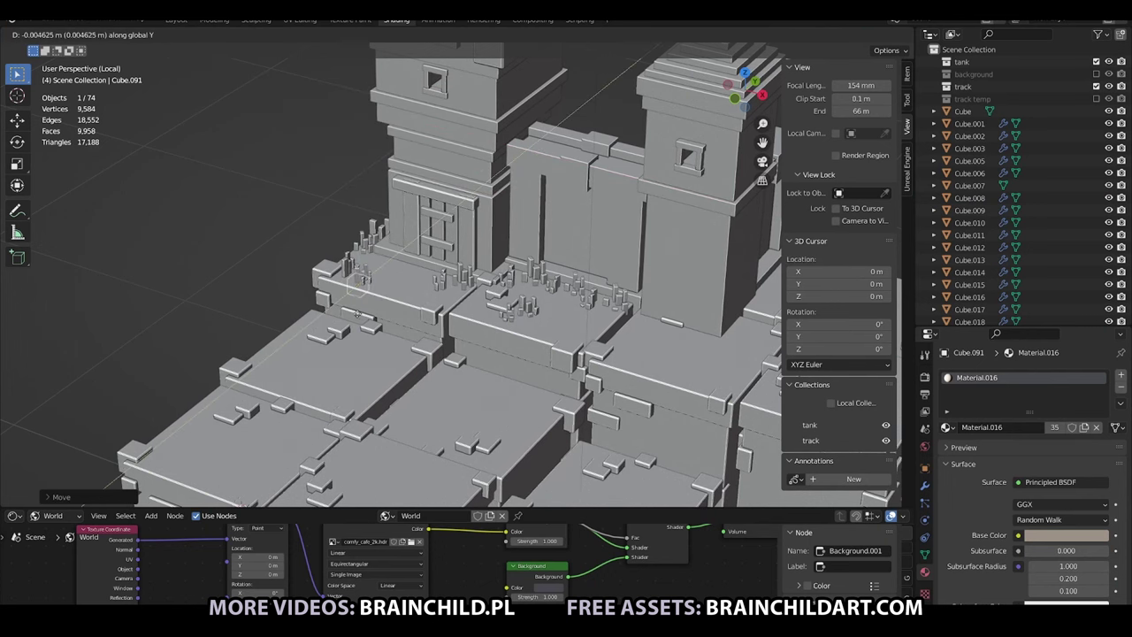
key(y)
click(338, 299)
right_click(338, 299)
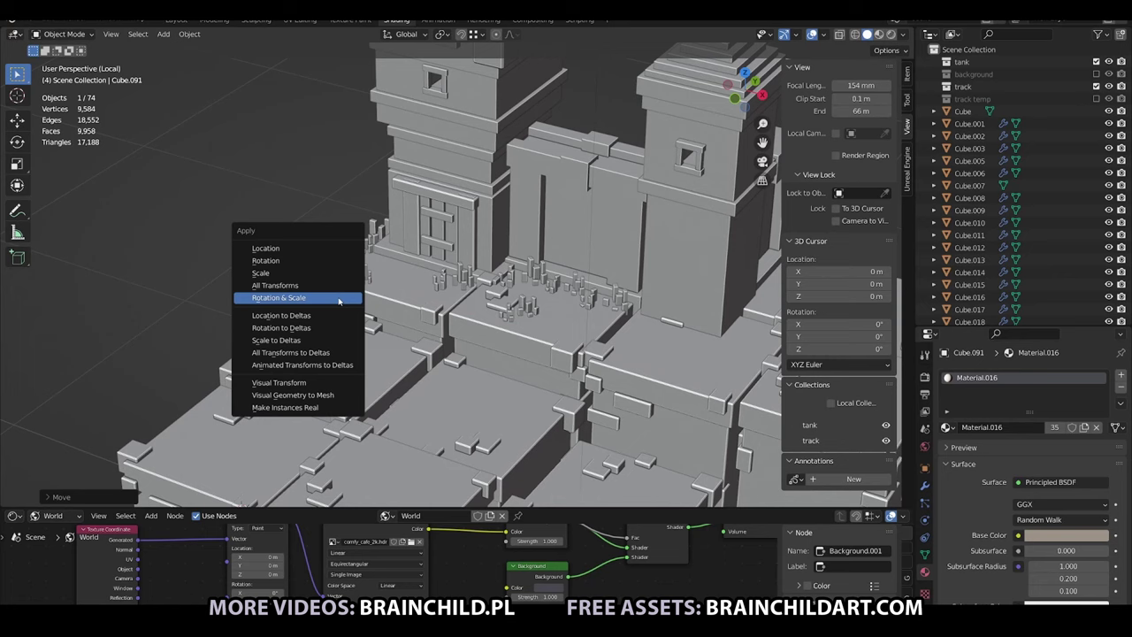
click(337, 298)
click(318, 313)
click(925, 485)
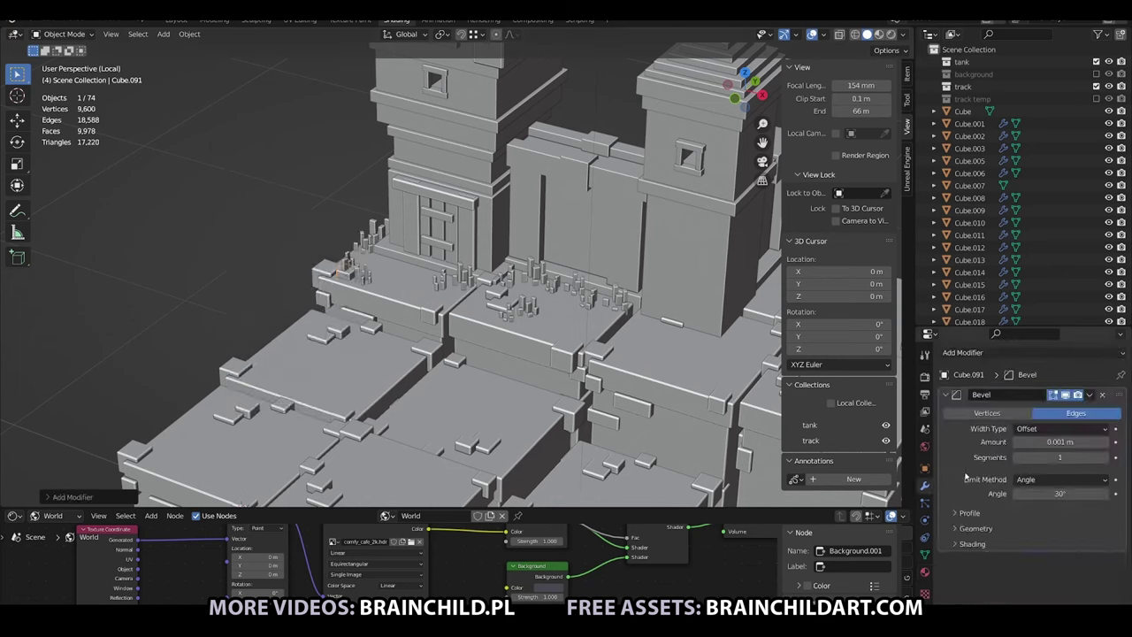
Rotate the small stone piece and place a slightly enlarged copy further along the ledge.
click(364, 268)
key(r)
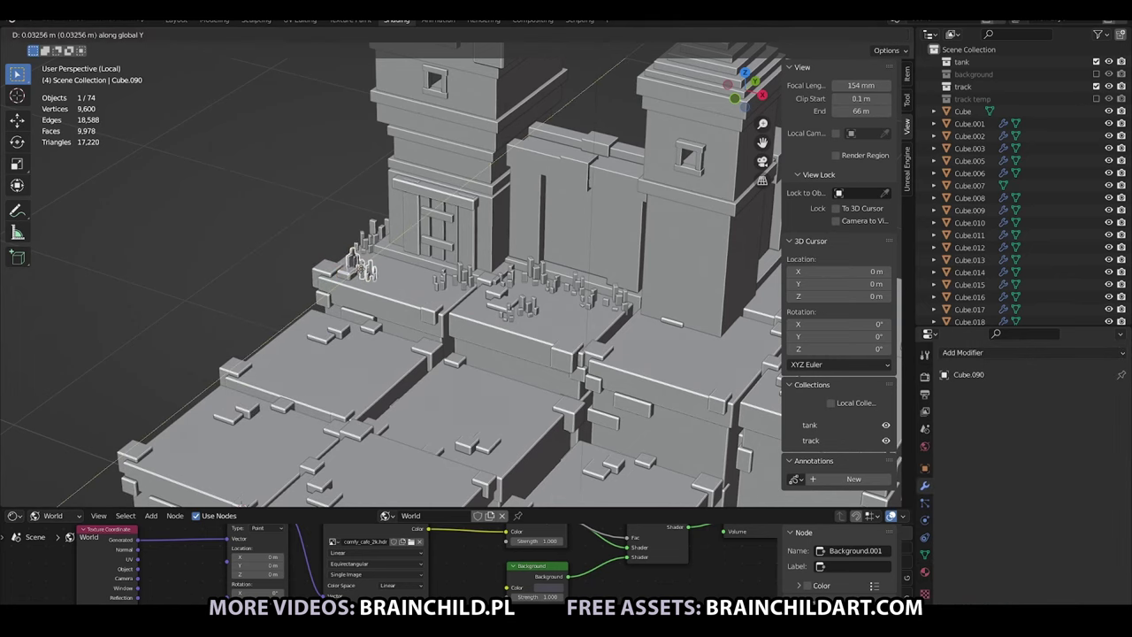
key(z)
key(z)
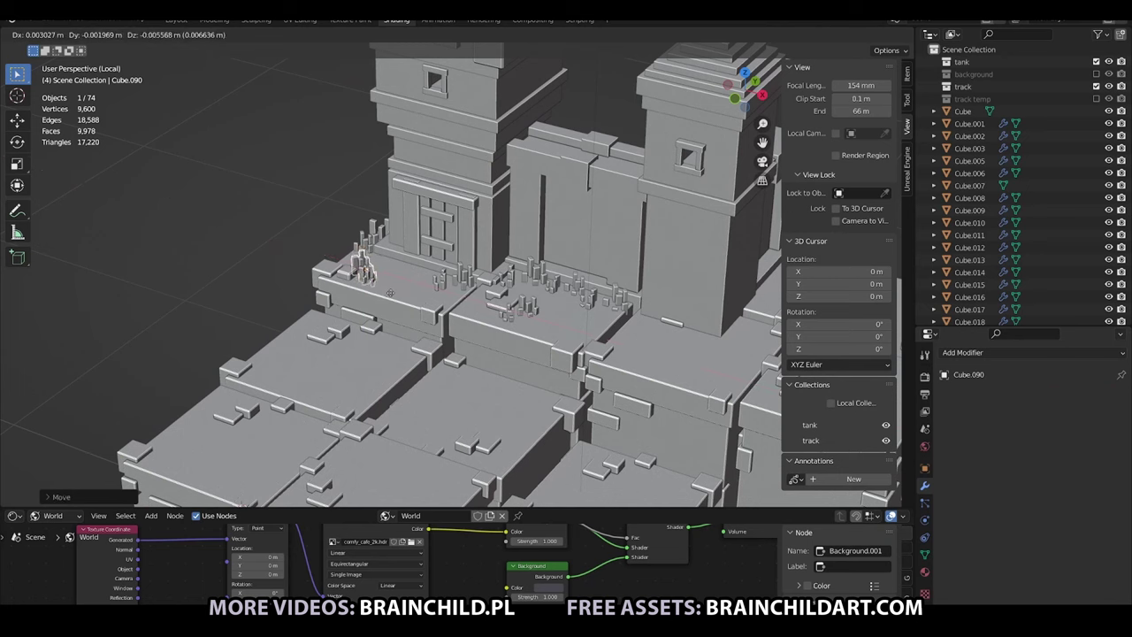
key(shift+d)
key(Escape)
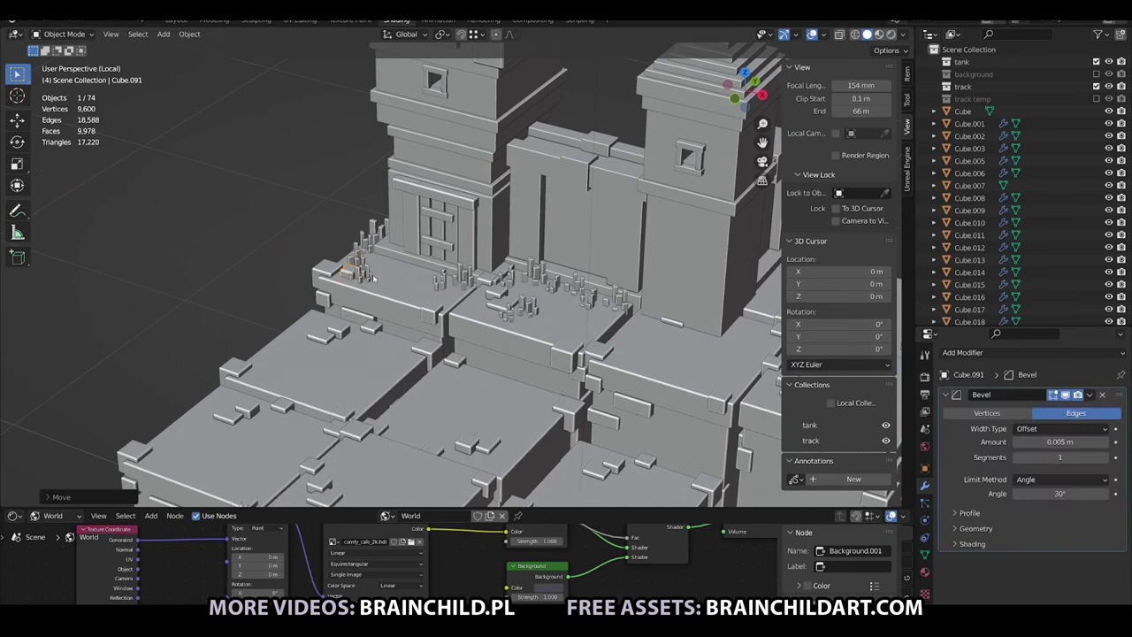
click(376, 327)
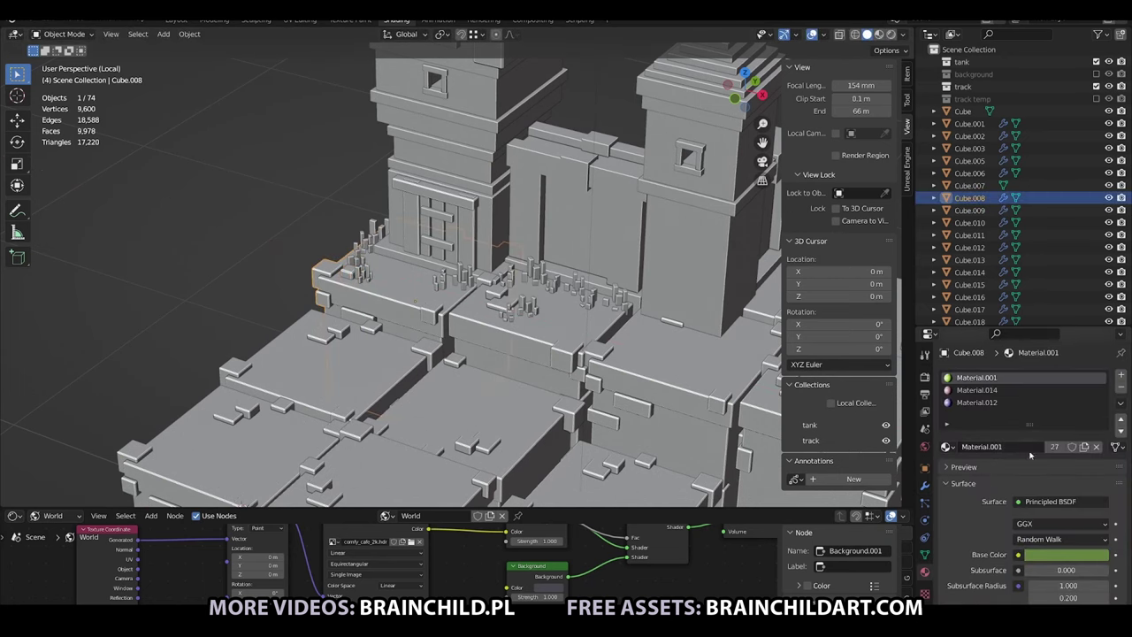
click(385, 292)
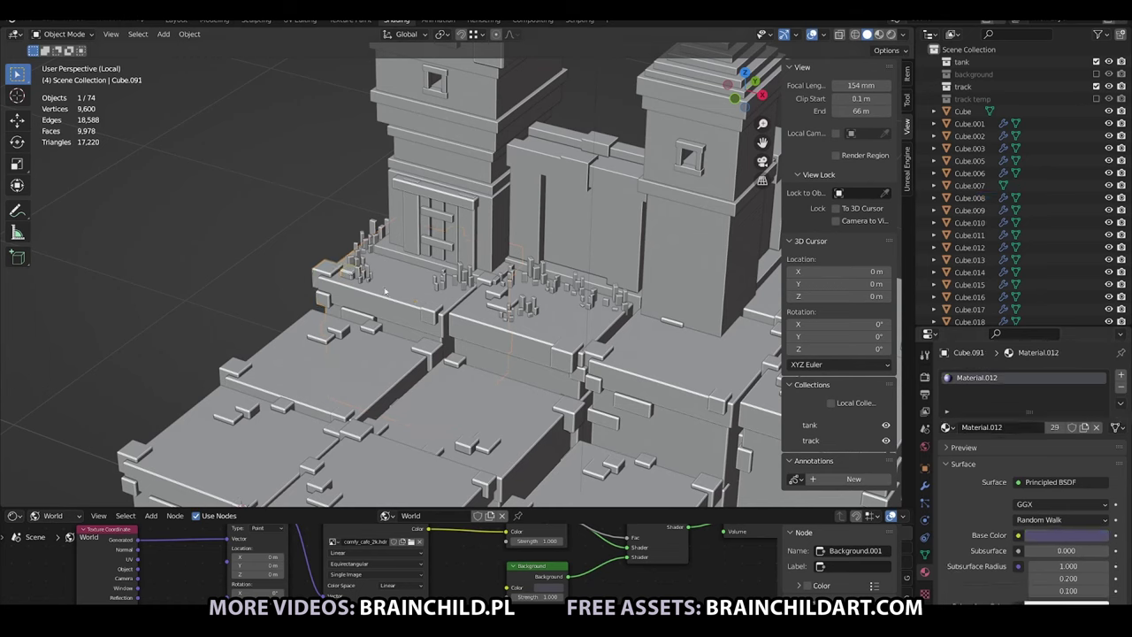
key(g)
click(431, 252)
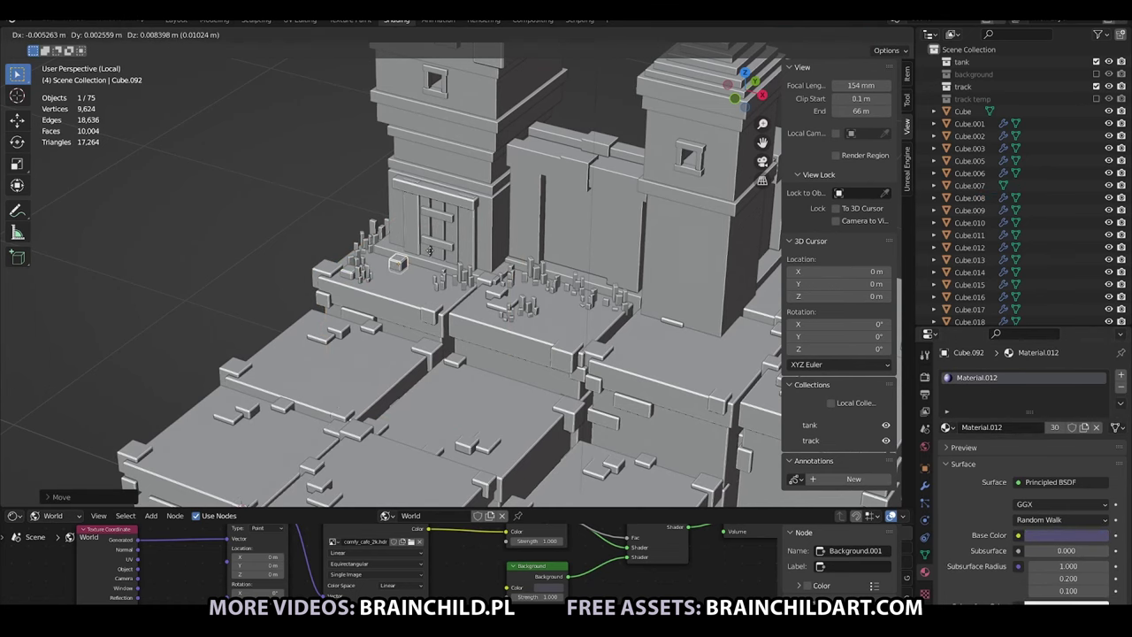
key(s)
click(439, 257)
Scatter more stone copies across the terrace, then preview the scene in Rendered shading.
key(shift+d)
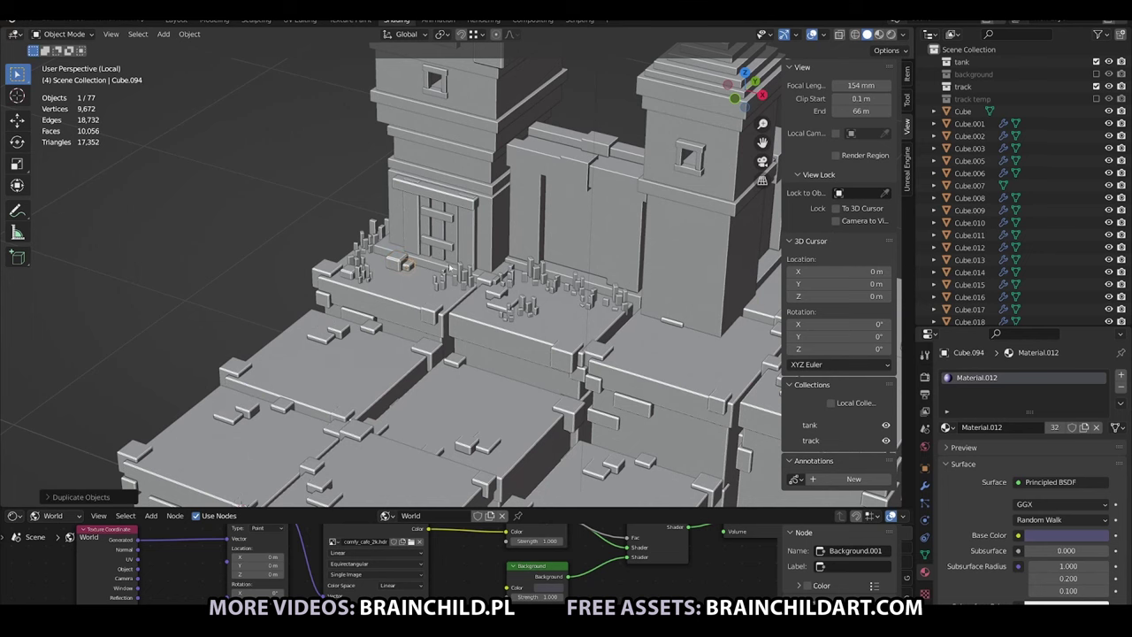
key(x)
key(y)
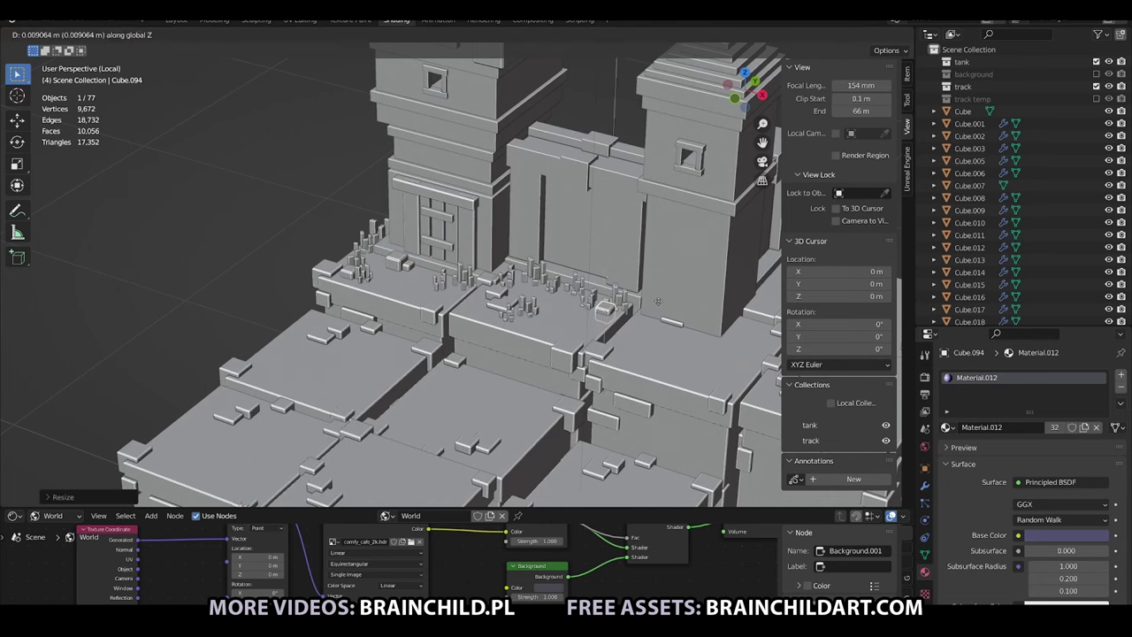
click(657, 302)
key(shift+d)
click(561, 296)
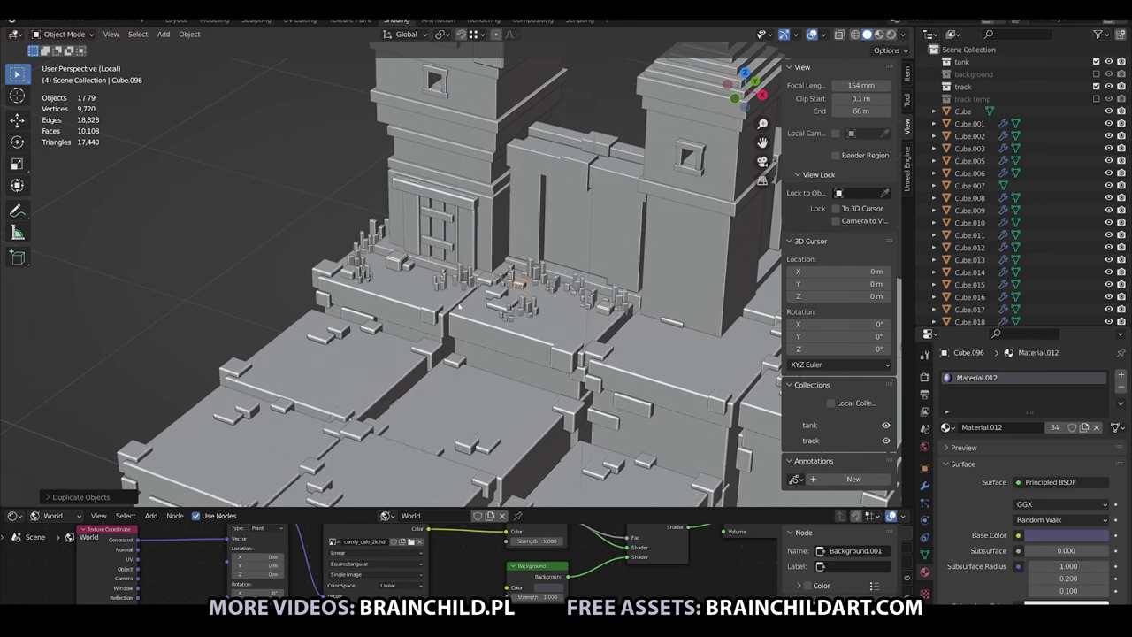
key(g)
click(562, 310)
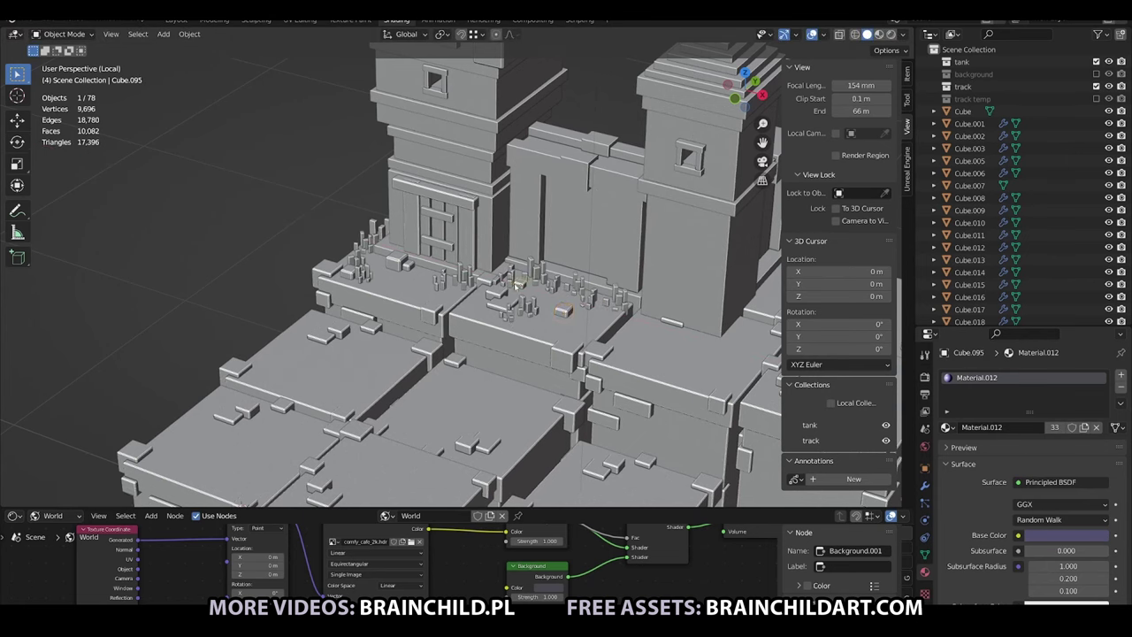
key(shift+d)
key(x)
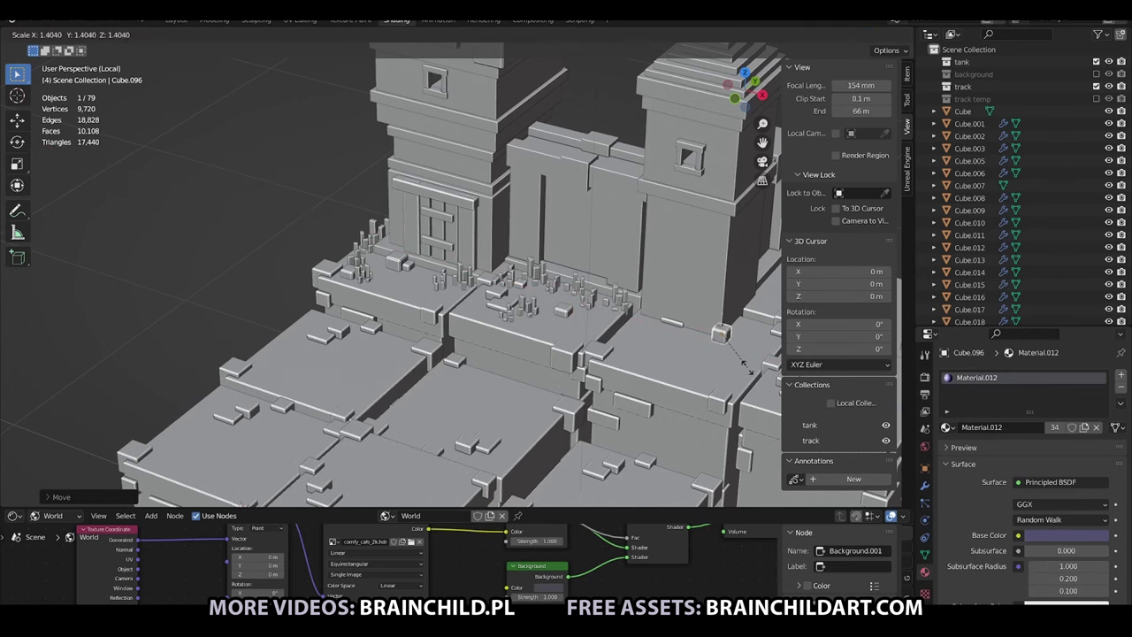
click(743, 339)
scroll(675, 122, down, 4)
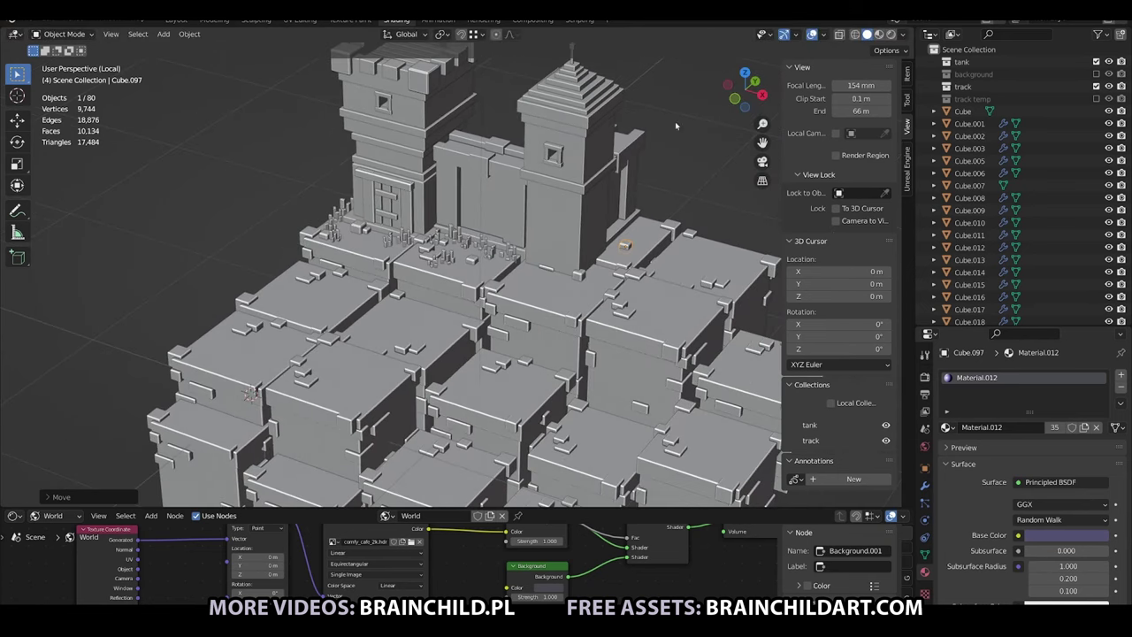
click(881, 33)
click(891, 34)
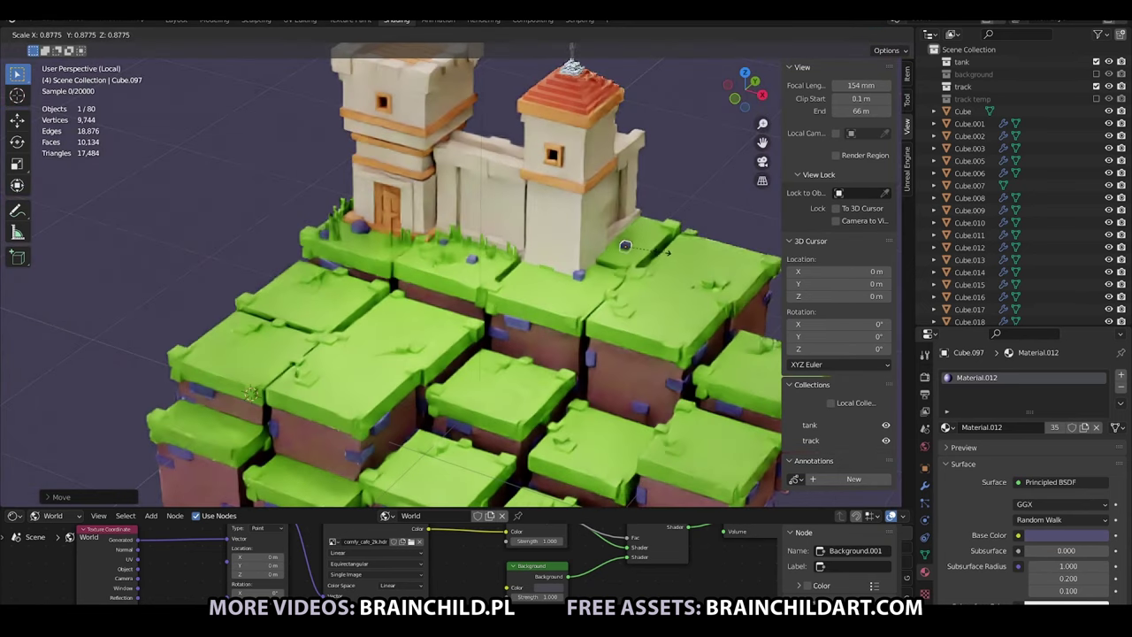
Place one last stone piece copy along X and deselect everything.
key(shift+d)
key(x)
click(659, 252)
click(721, 205)
scroll(721, 205, down, 3)
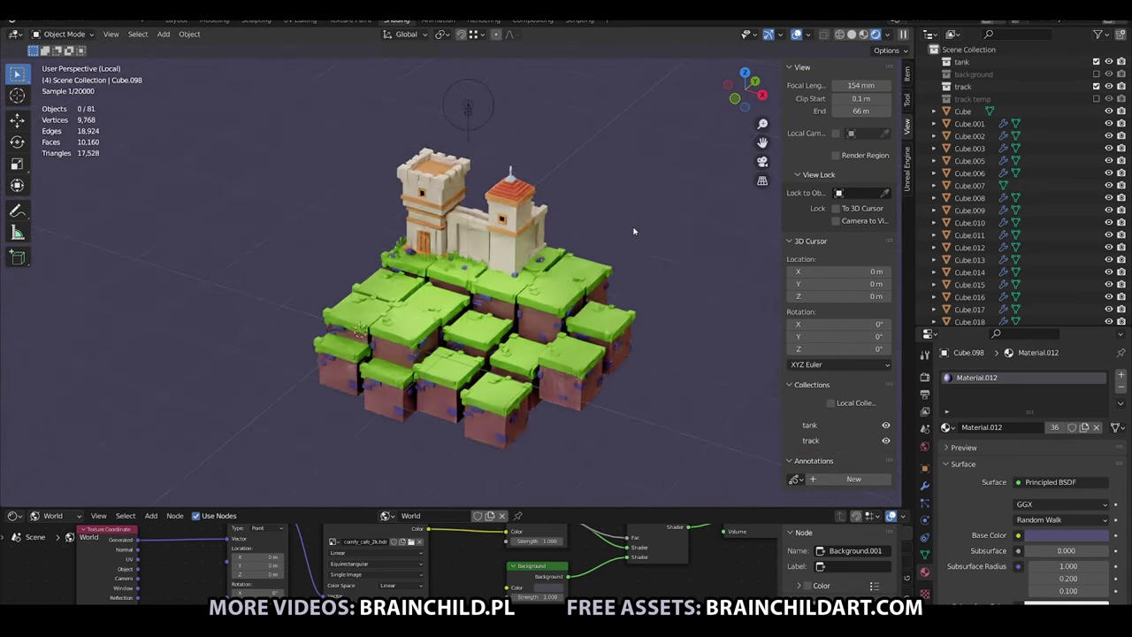
scroll(637, 238, up, 1)
scroll(637, 237, up, 1)
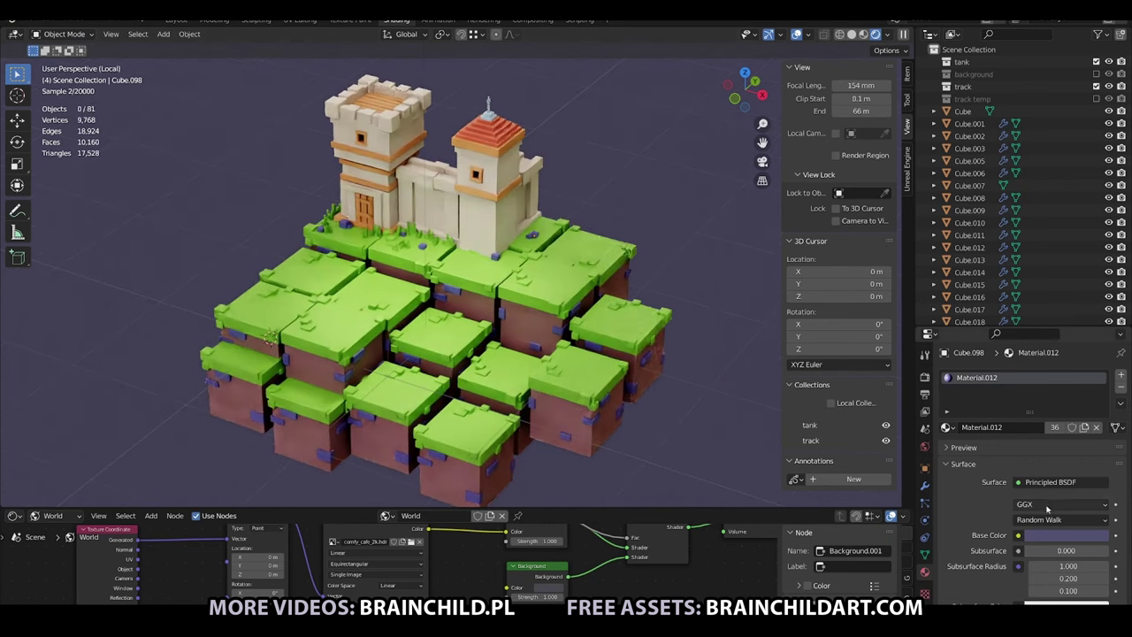
scroll(1063, 544, down, 3)
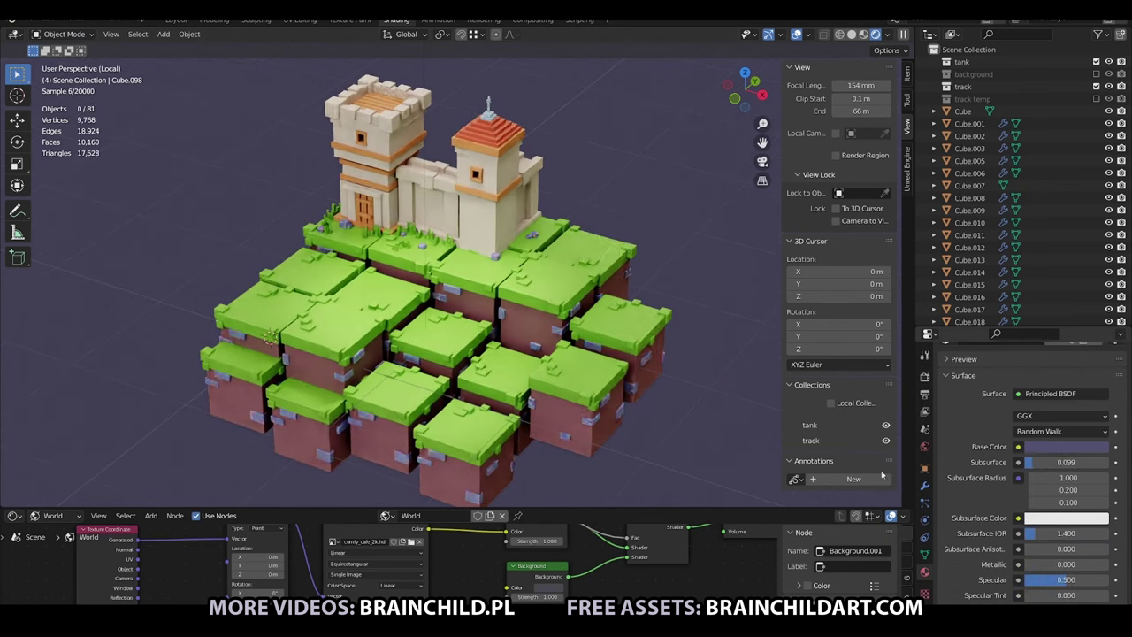
On a grass block, raise Subsurface to 0.073 and choose an orange-red Subsurface Color.
click(540, 345)
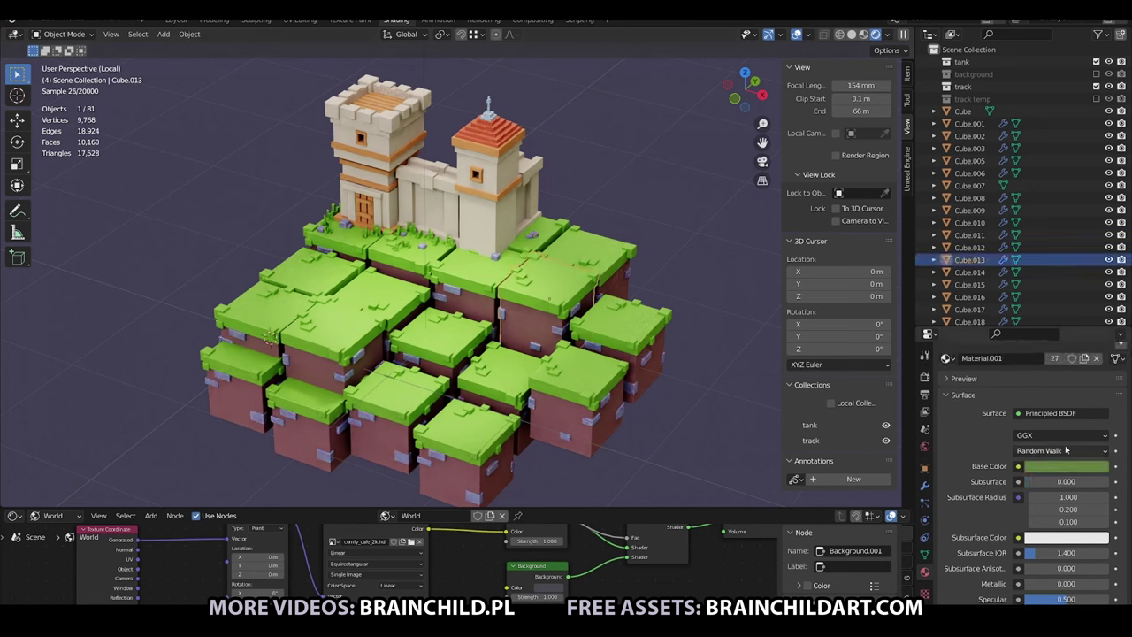
drag(1066, 481, 1075, 481)
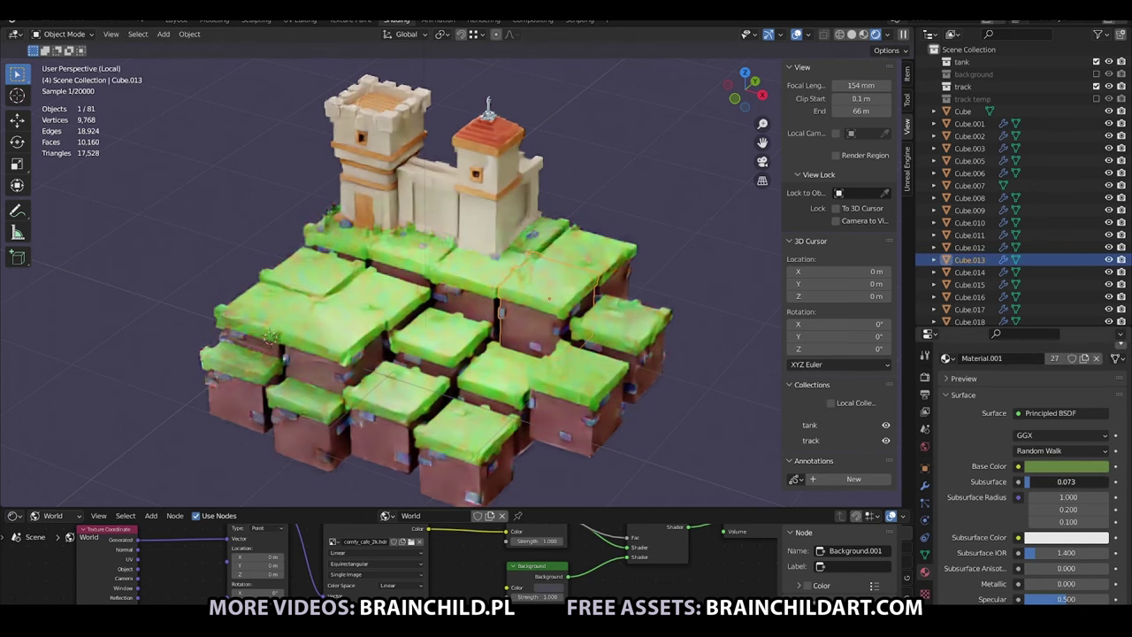
click(1066, 537)
click(1040, 433)
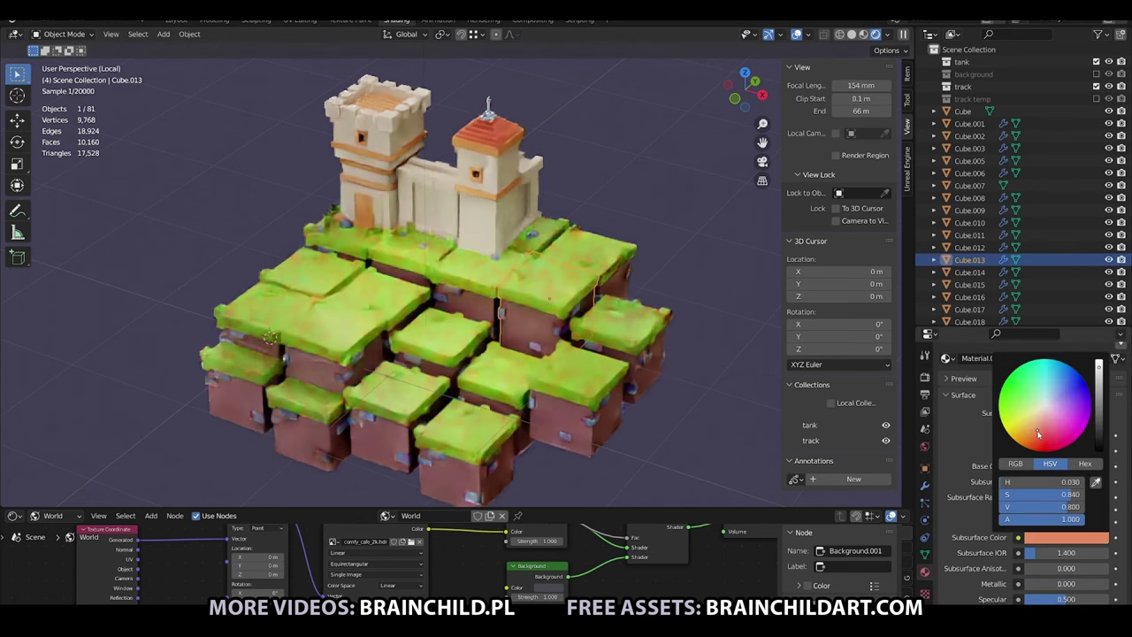
click(685, 412)
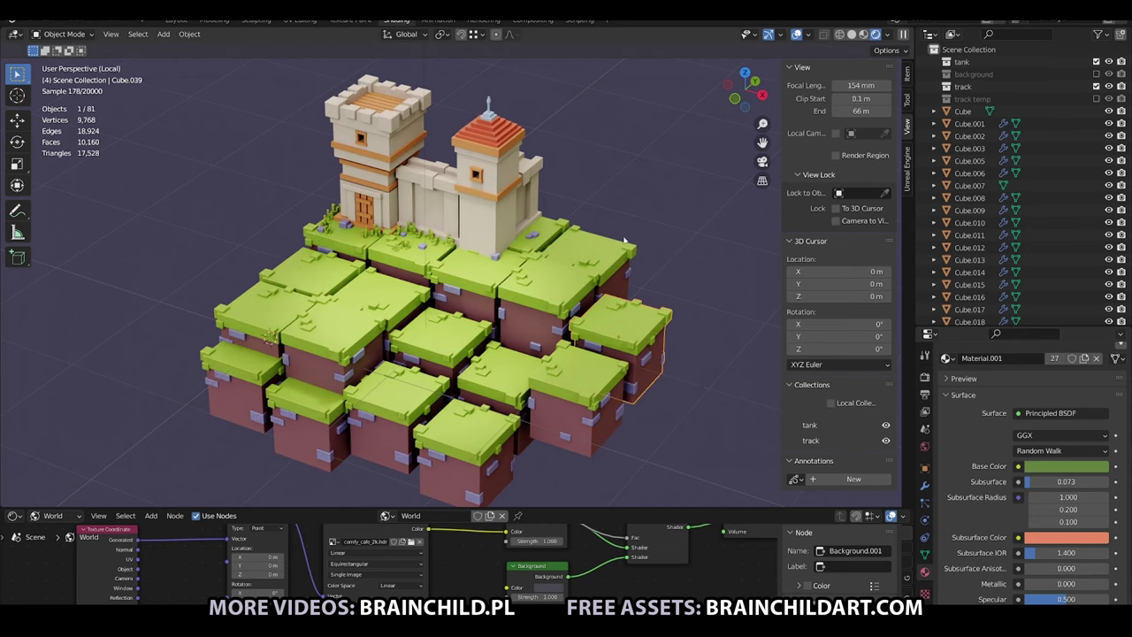
Duplicate a beige castle piece with Shift+D, then deselect everything.
middle_drag(596, 237, 656, 234)
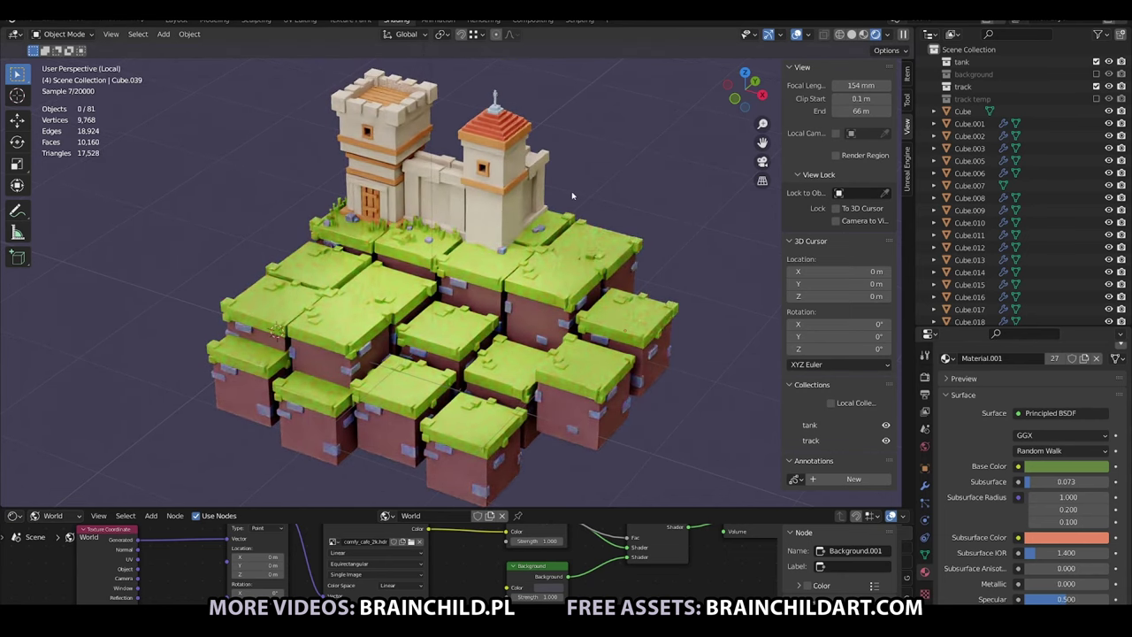
click(395, 115)
scroll(395, 115, up, 3)
key(shift+d)
key(s)
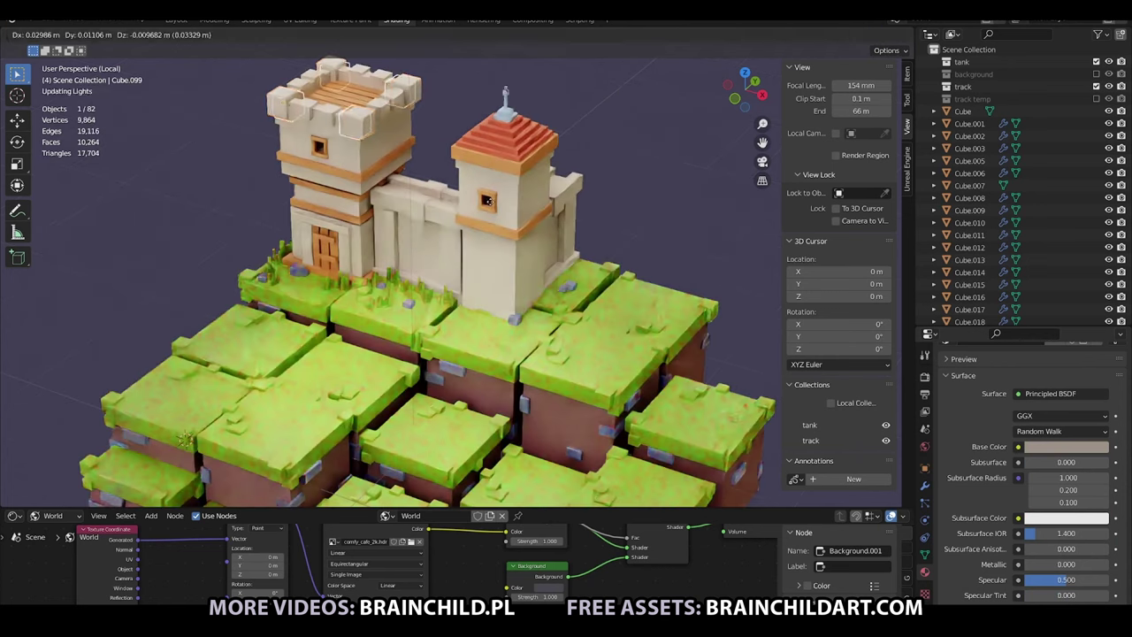
key(Escape)
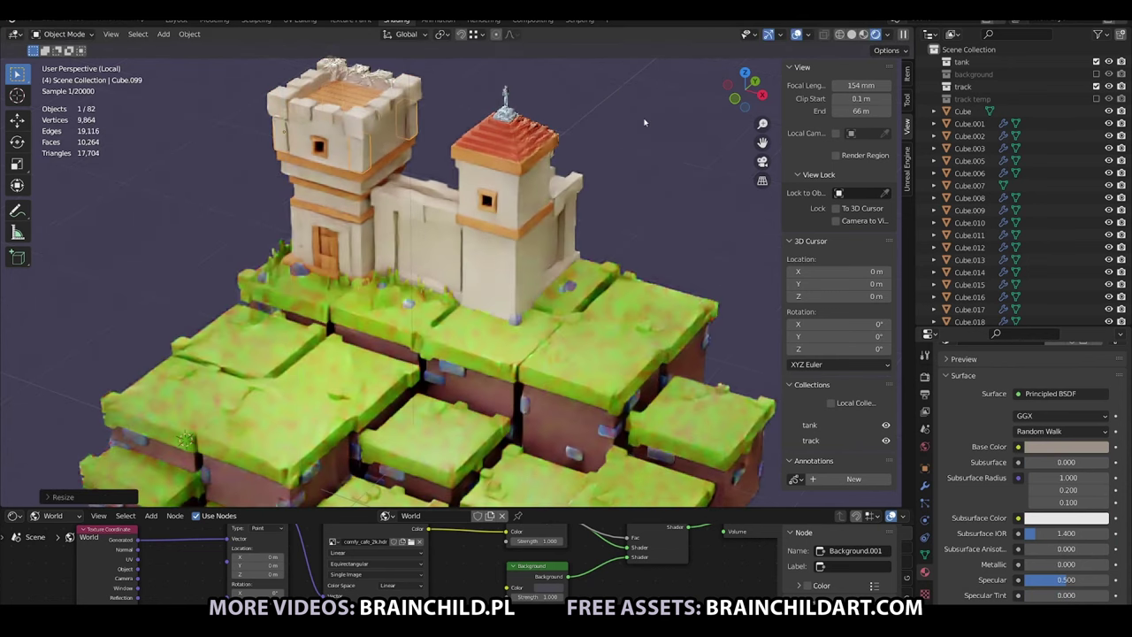
key(alt+a)
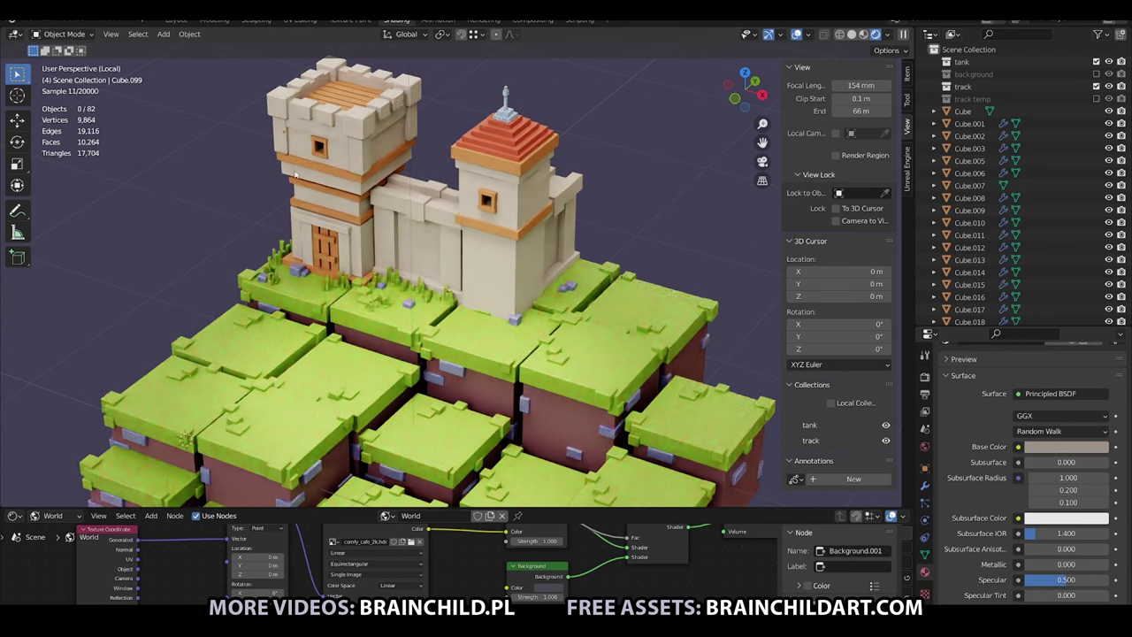
Resize the new beige copy to fit the castle.
scroll(295, 172, down, 3)
click(361, 247)
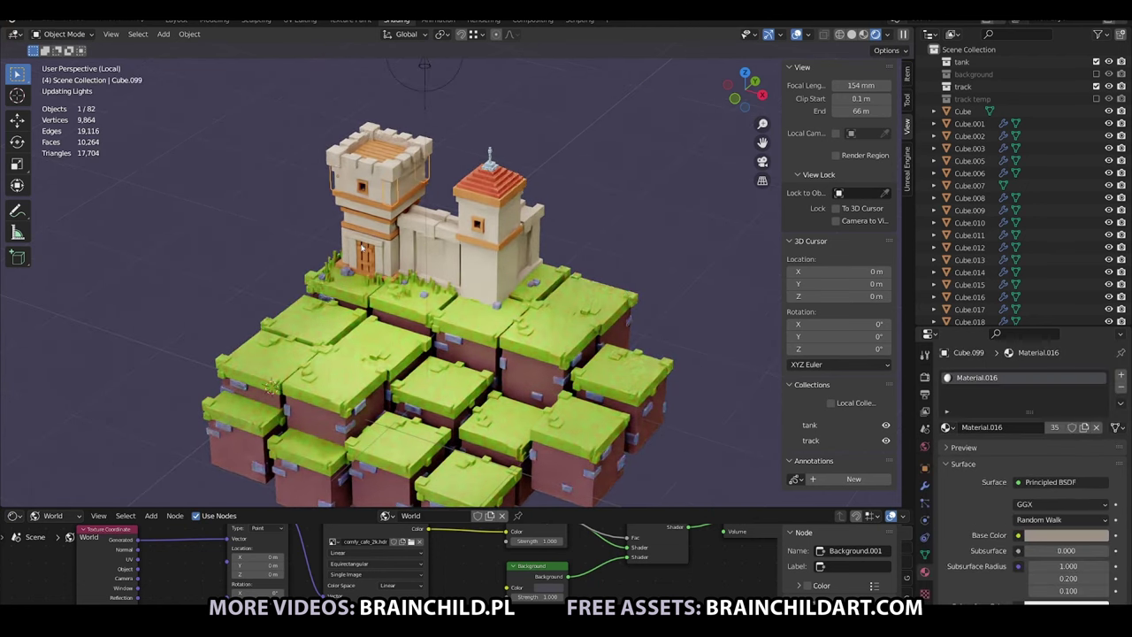
scroll(221, 199, up, 3)
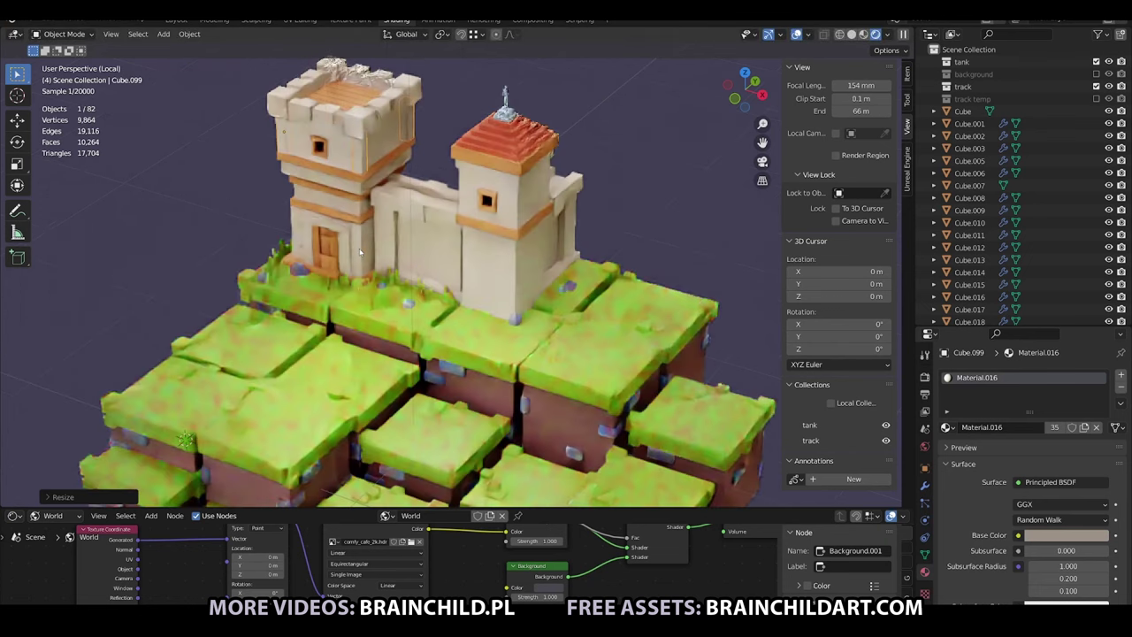
click(221, 196)
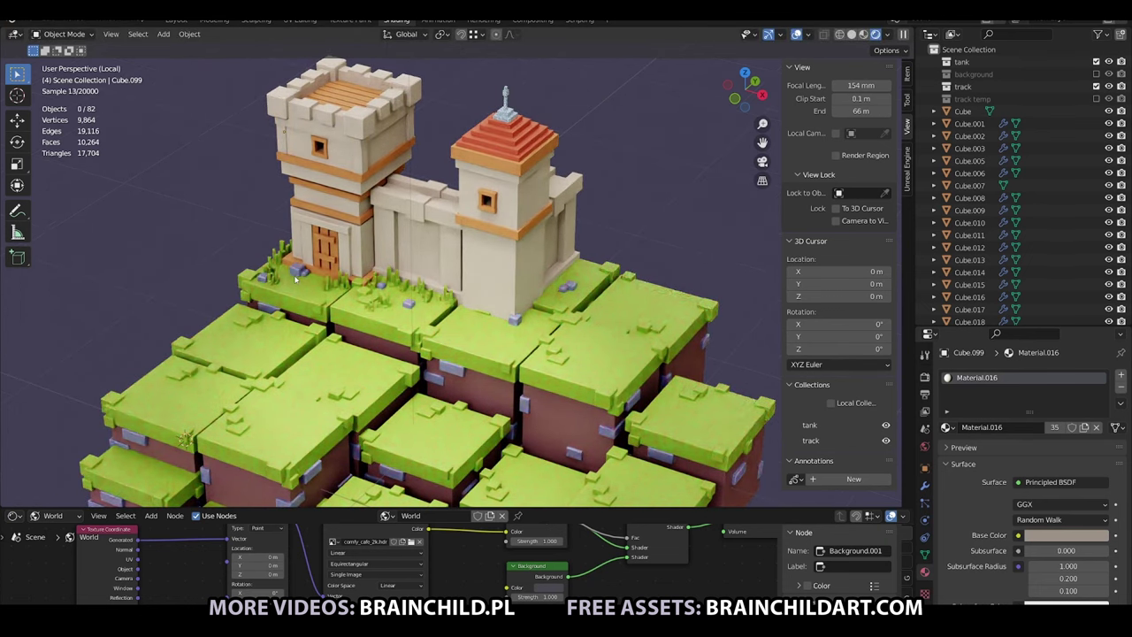
key(s)
click(420, 229)
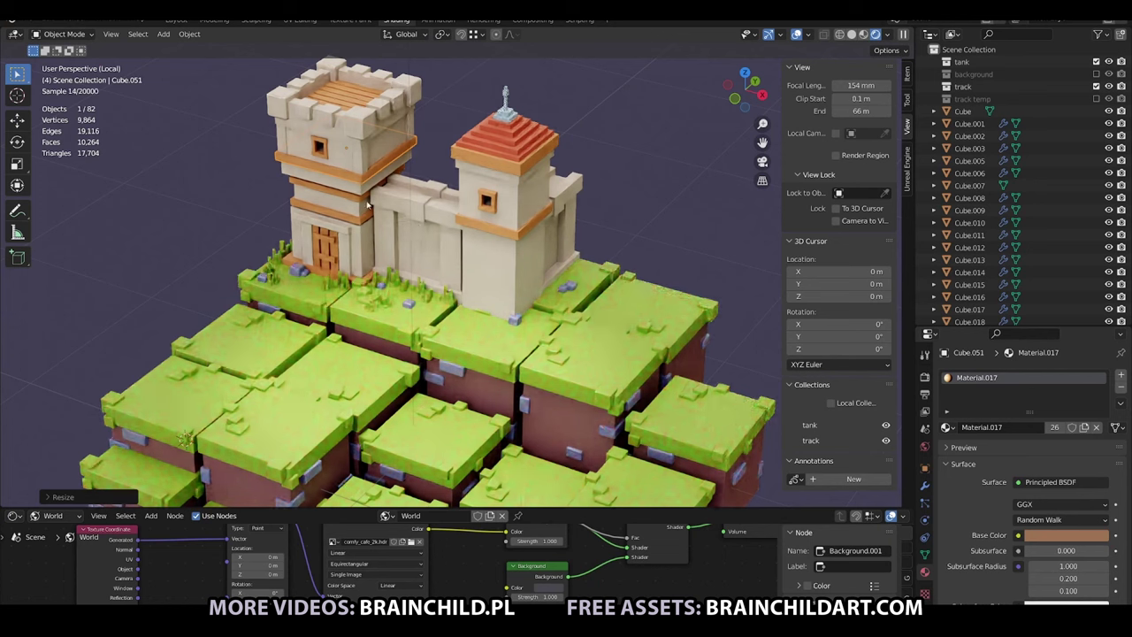
Start lifting the left tower top along Z, then cancel so it keeps its original height.
click(358, 132)
key(g)
key(z)
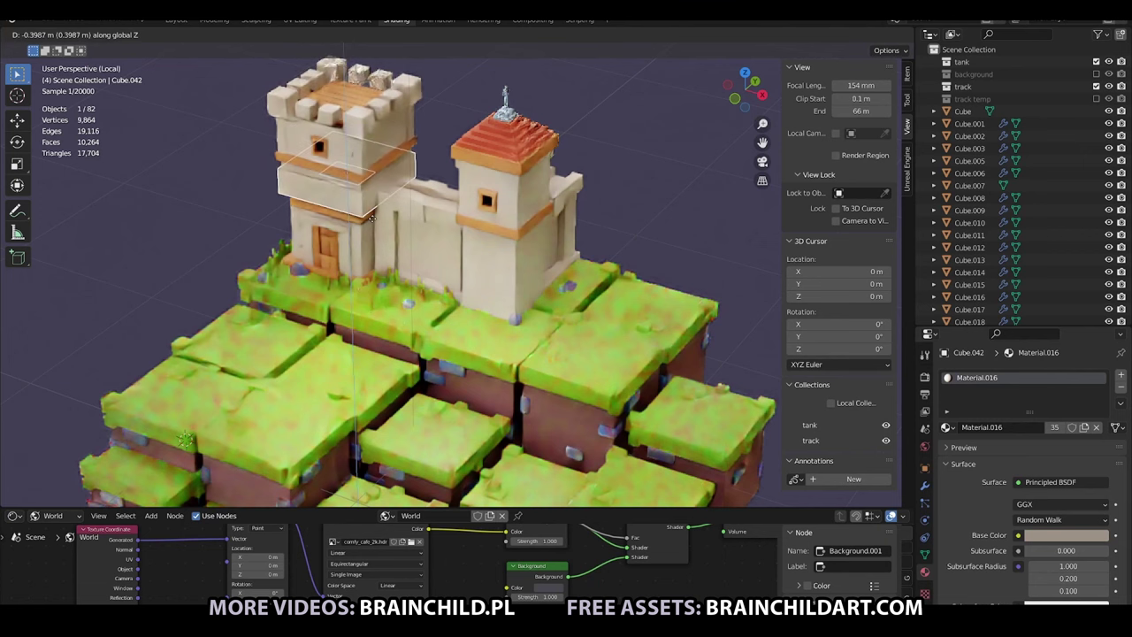
right_click(373, 177)
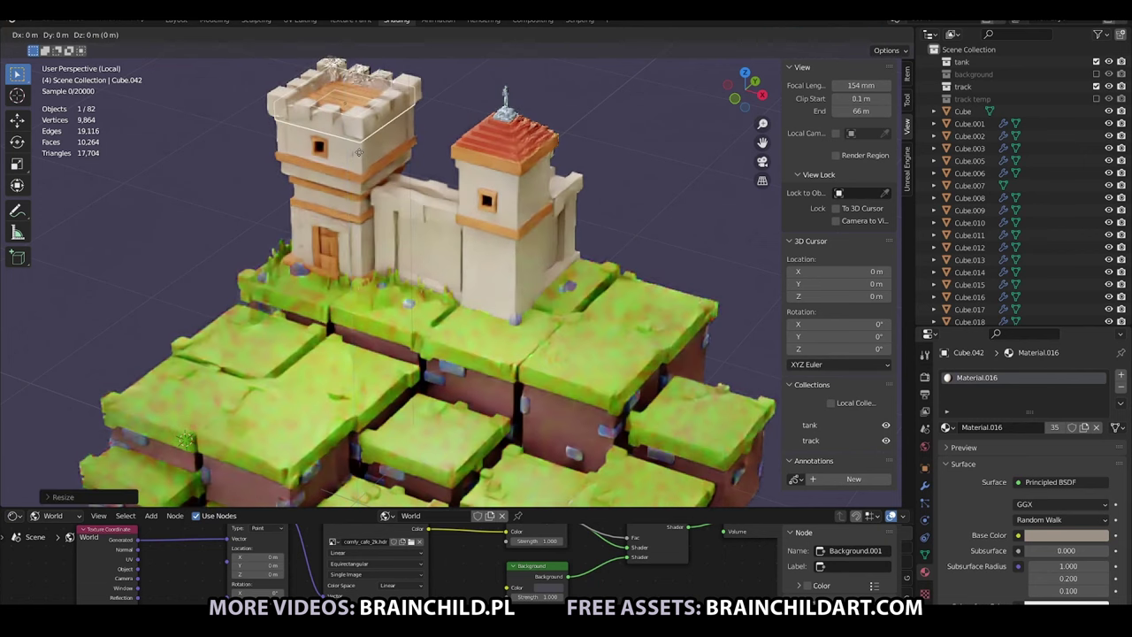
click(406, 172)
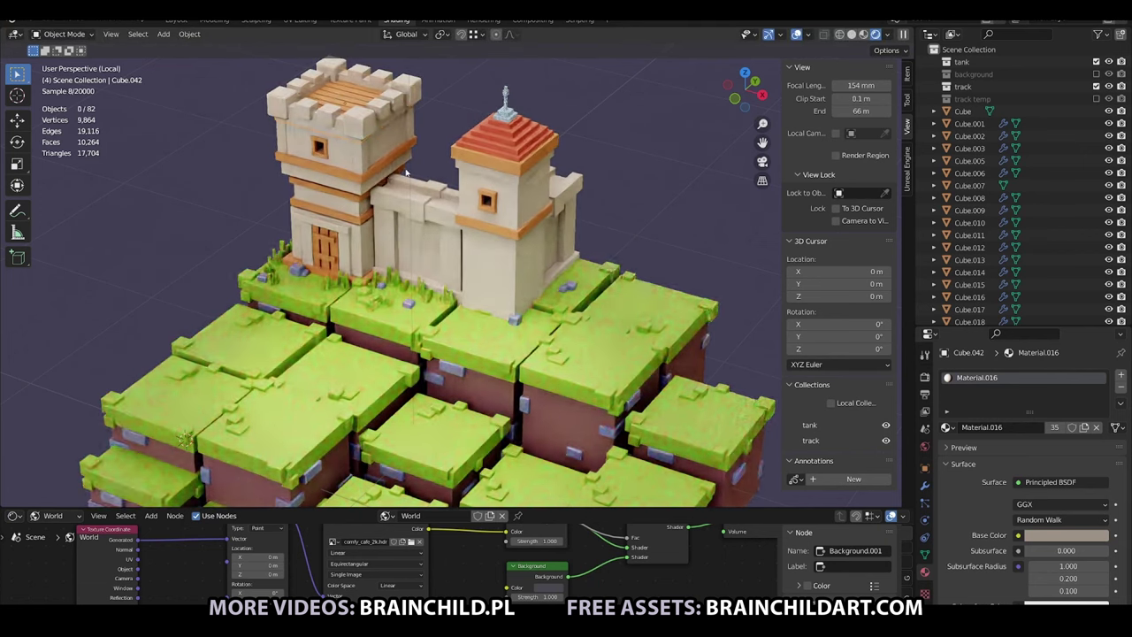
Duplicate a stone piece at the right tower's base, stretch it vertically and place it under the tower.
scroll(351, 174, down, 2)
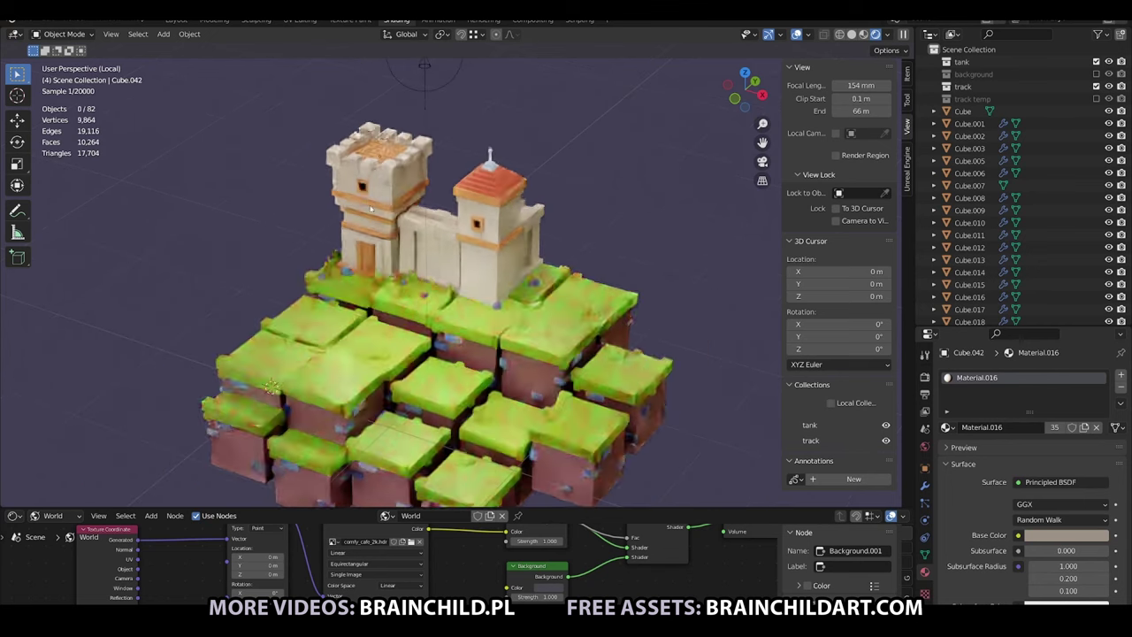
click(448, 255)
key(shift+d)
click(555, 312)
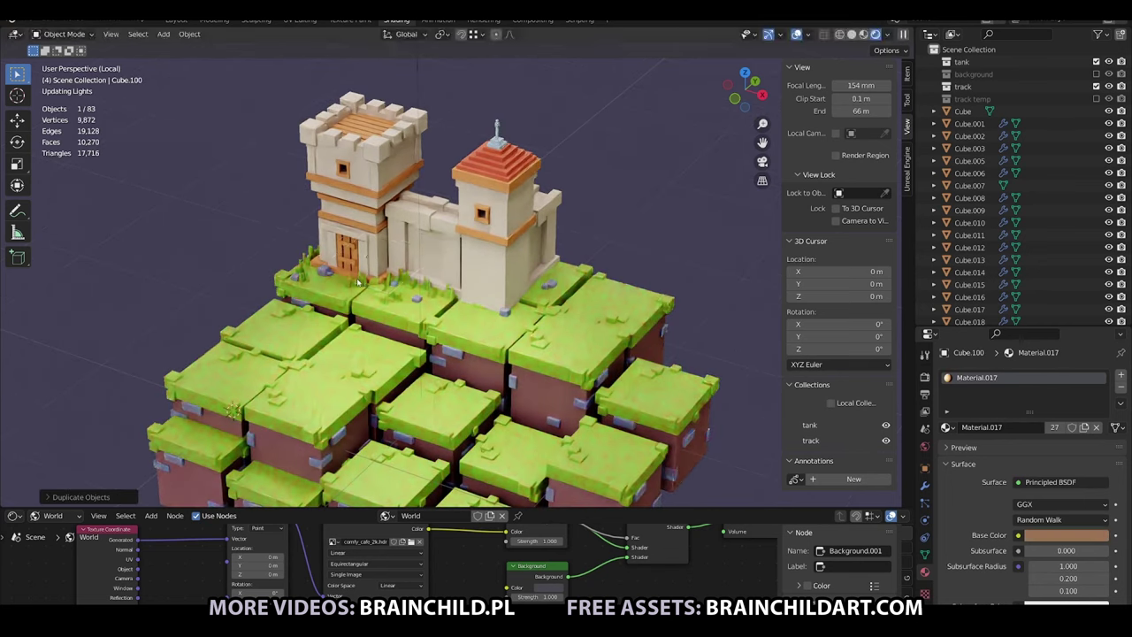
scroll(556, 311, up, 2)
key(s)
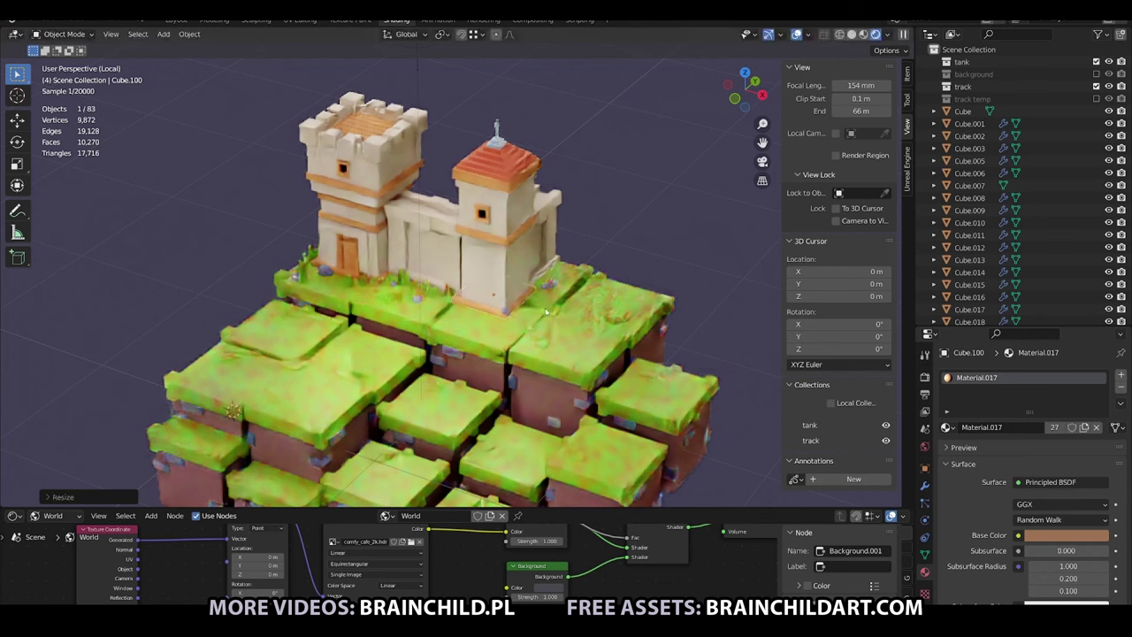
key(z)
click(569, 300)
key(Escape)
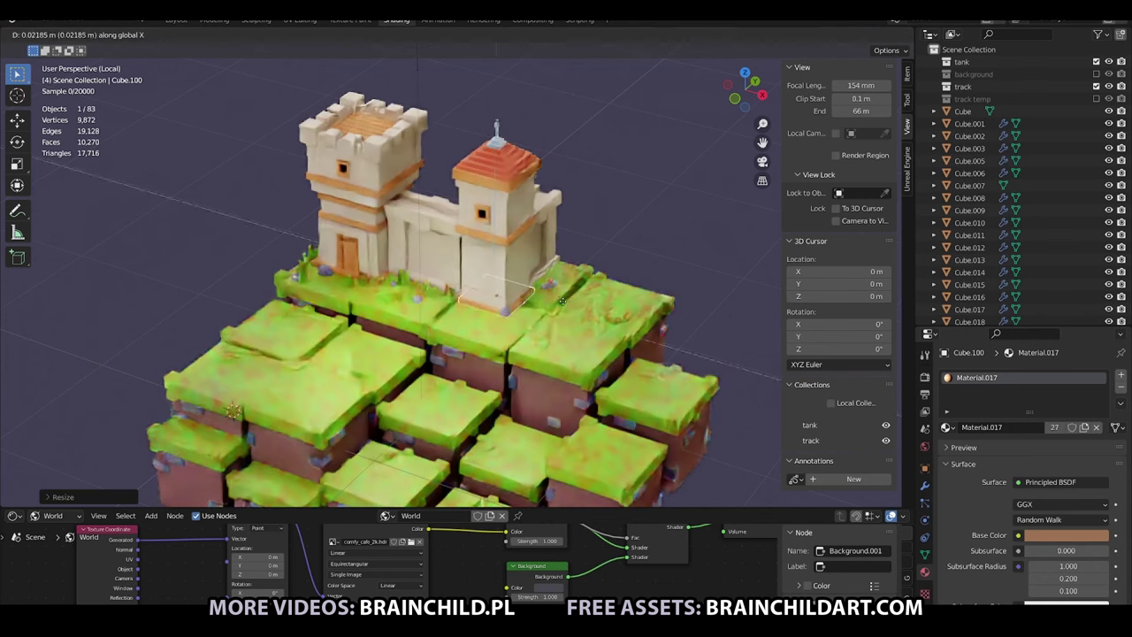
click(683, 263)
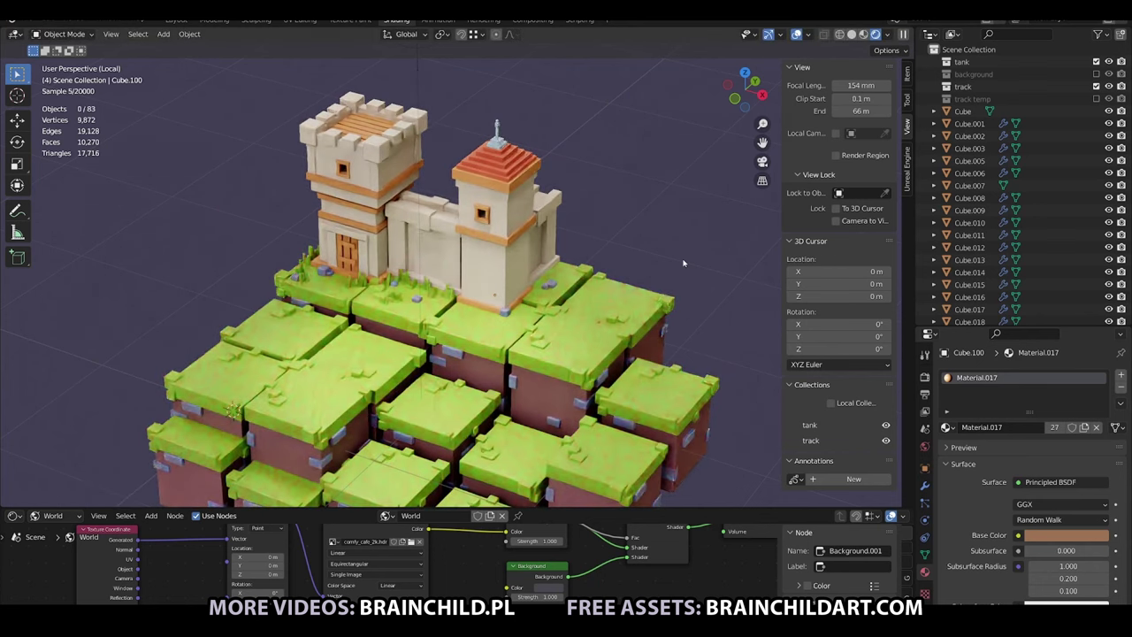
Resize a right-tower piece and stack two copies higher up the tower along Z.
click(575, 332)
key(s)
click(562, 305)
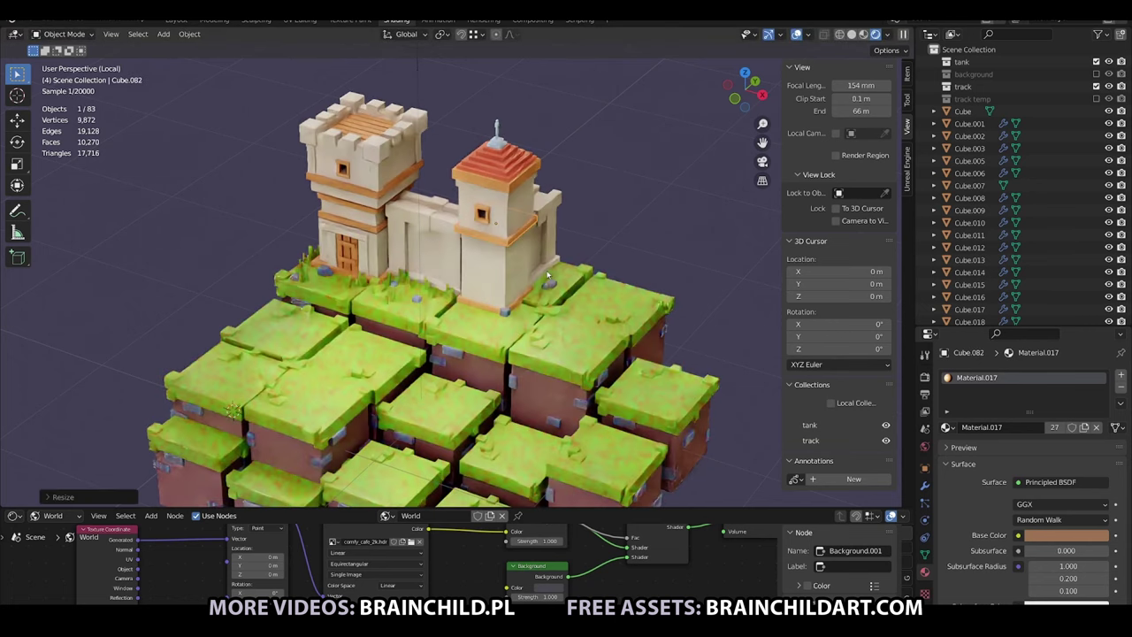
key(shift+d)
key(z)
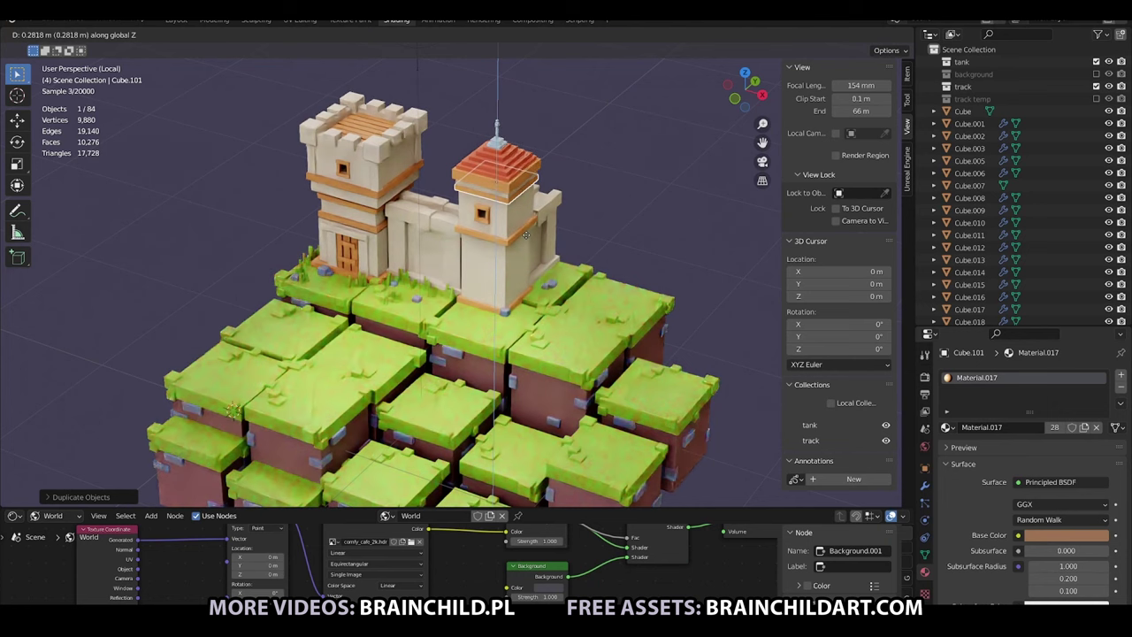
click(526, 234)
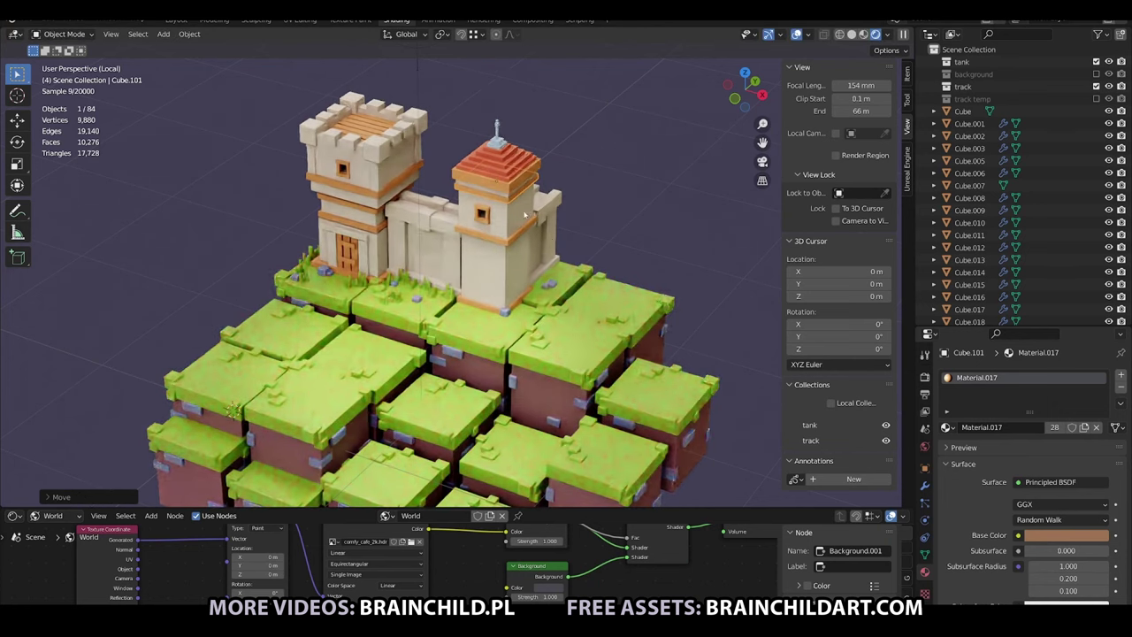
key(shift+d)
key(z)
click(529, 288)
key(alt+a)
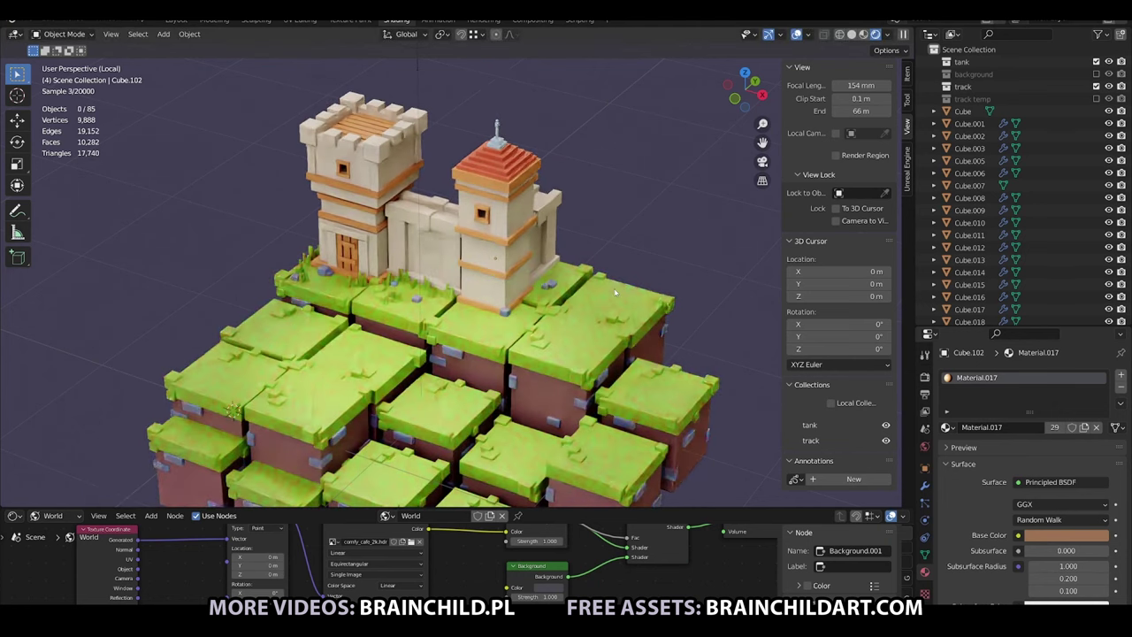
Duplicate a small grey stone cube, slide the copy along X and shrink it.
scroll(570, 255, down, 2)
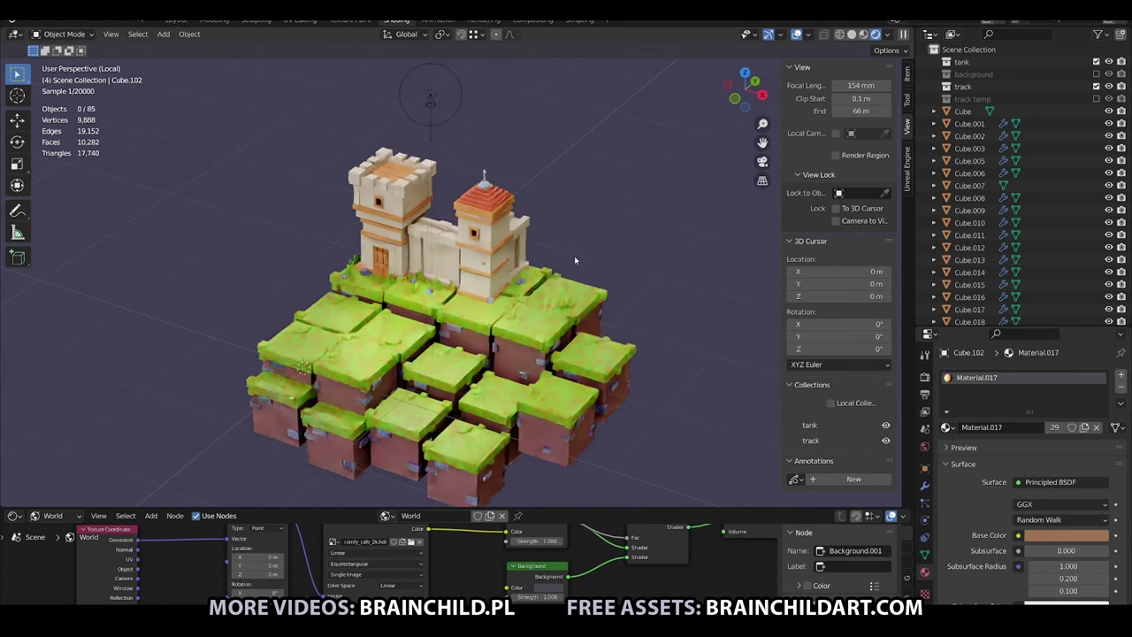
middle_drag(574, 256, 588, 238)
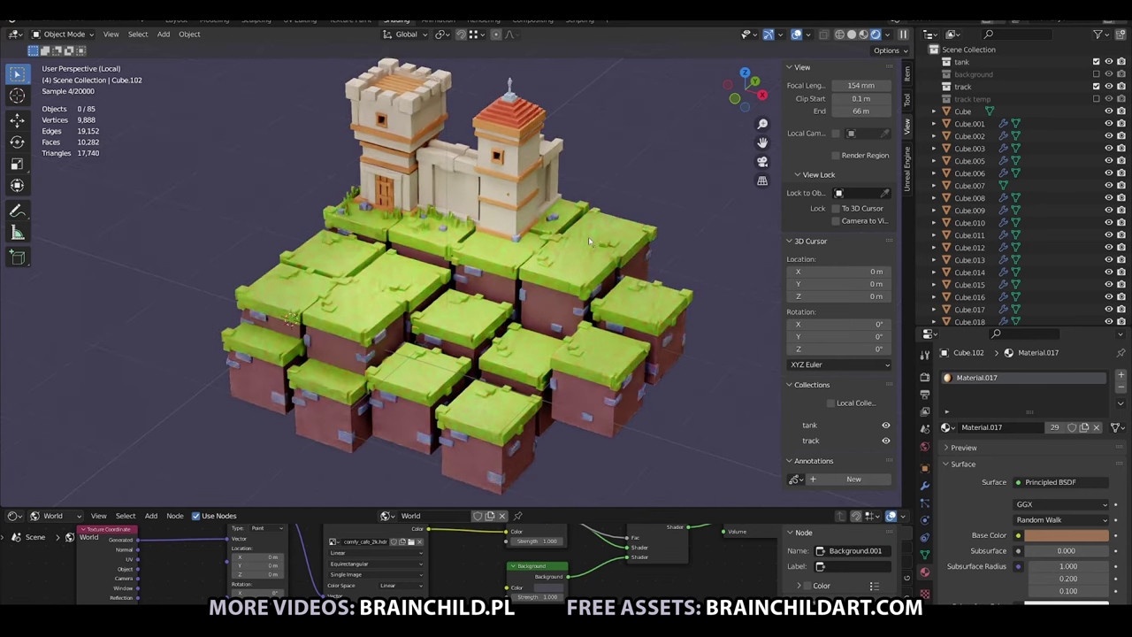
key(z)
click(487, 265)
key(z)
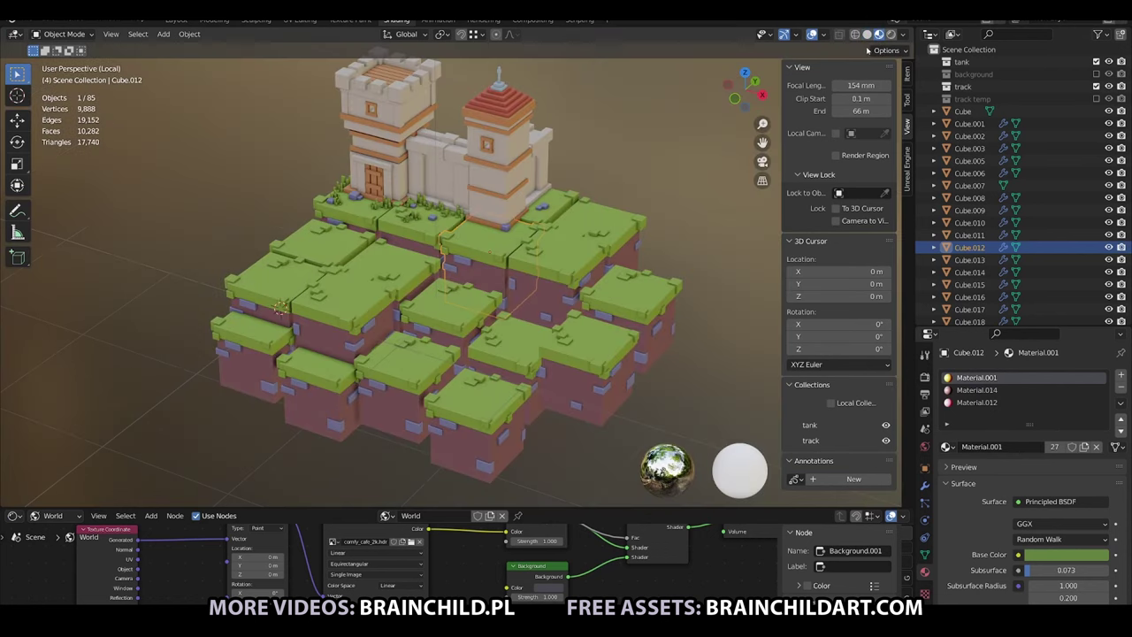
key(z)
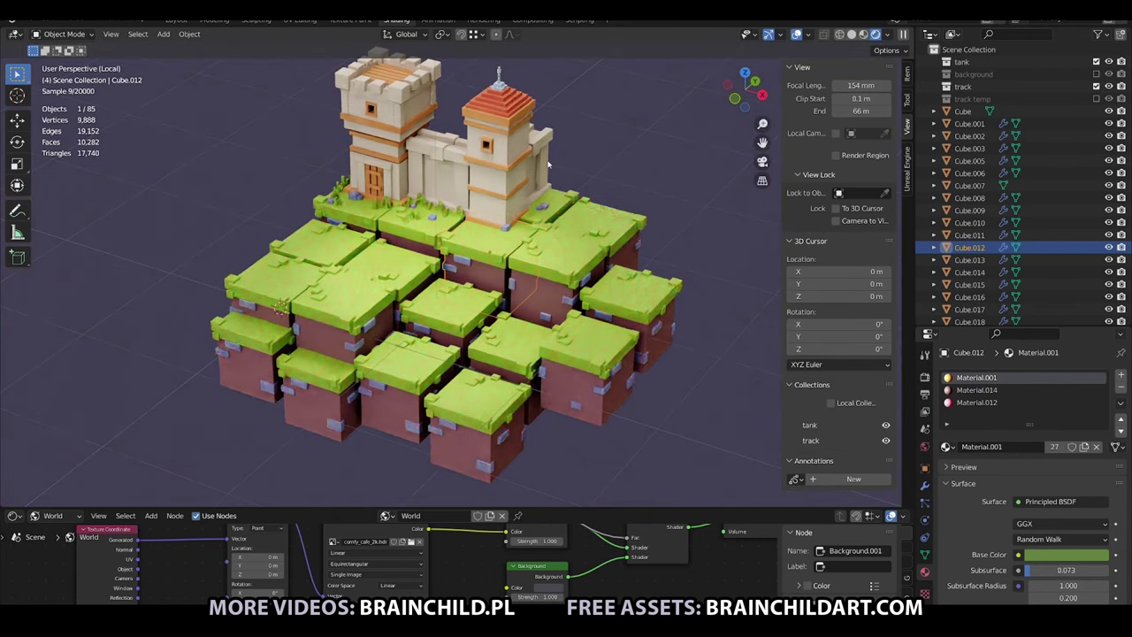
scroll(544, 170, up, 2)
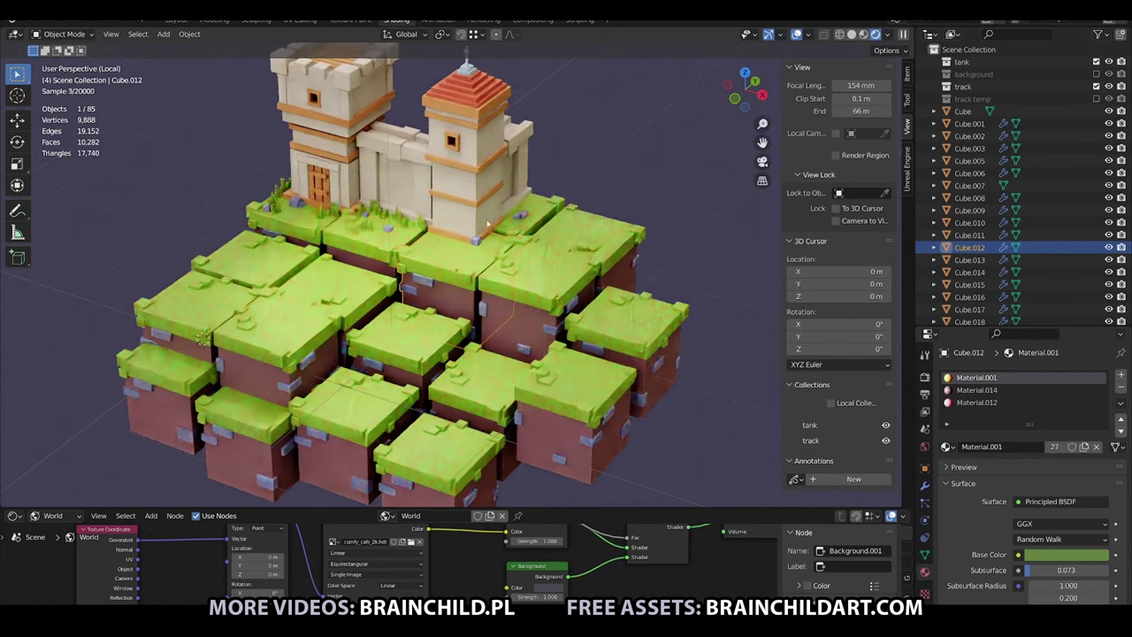
click(529, 222)
key(shift+d)
key(x)
key(Return)
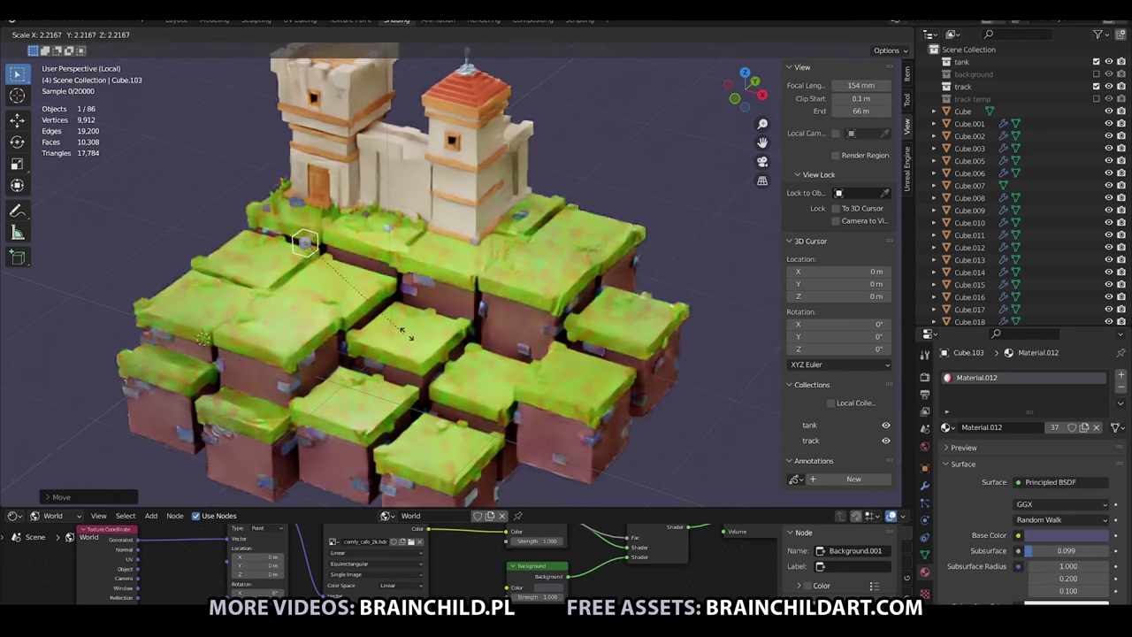
key(s)
key(Return)
Slide the small stone along Y and add a vertically offset copy.
key(g)
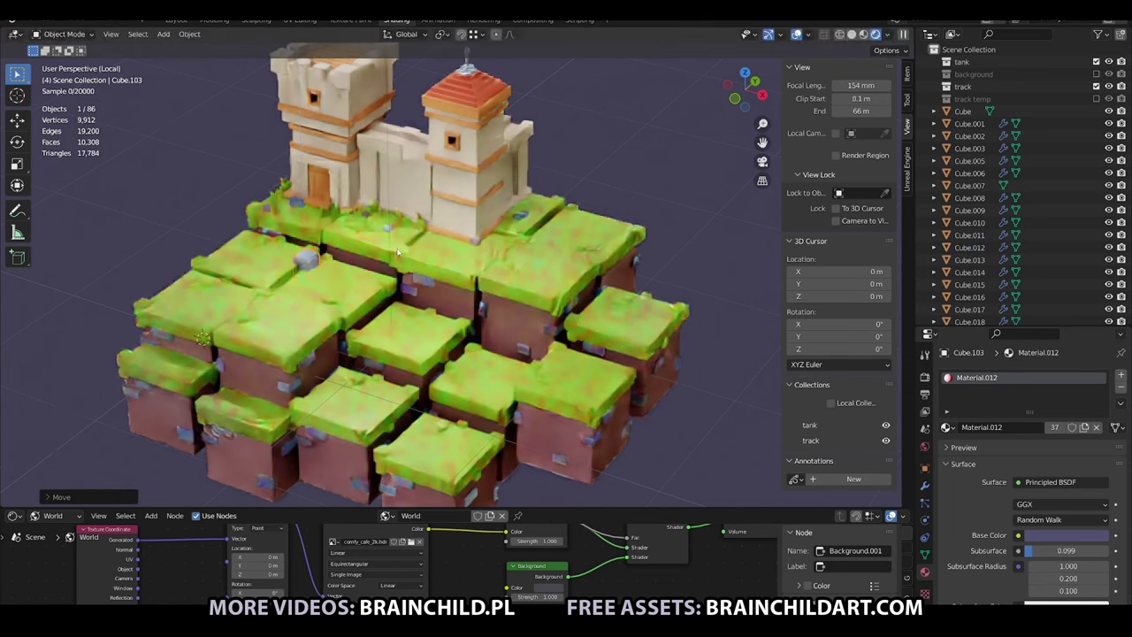
key(y)
key(Return)
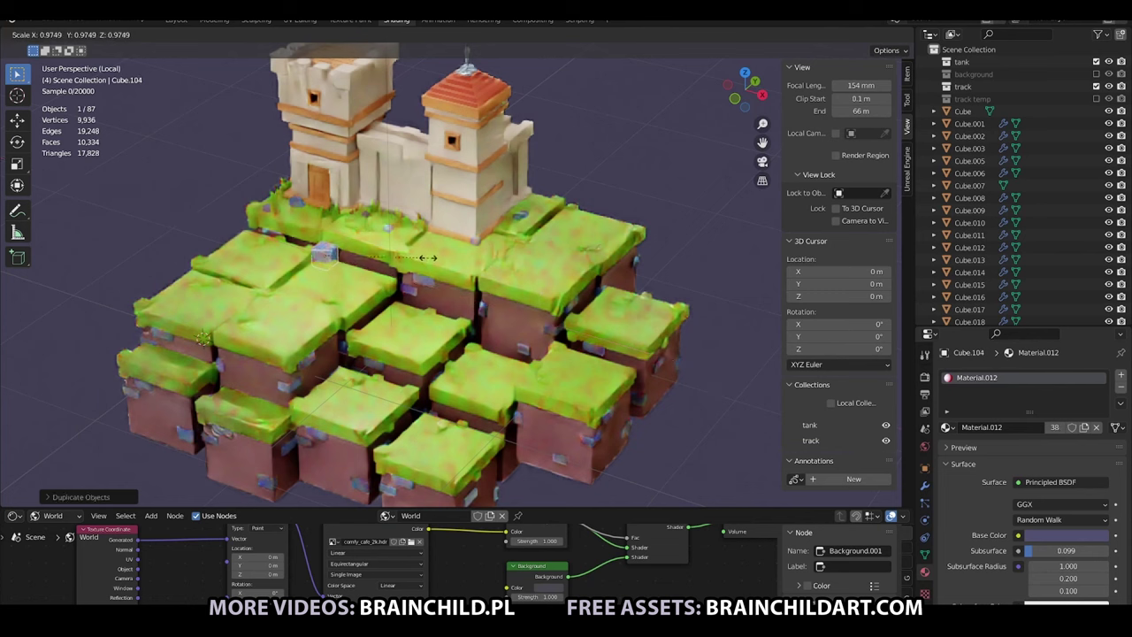
key(shift+d)
key(z)
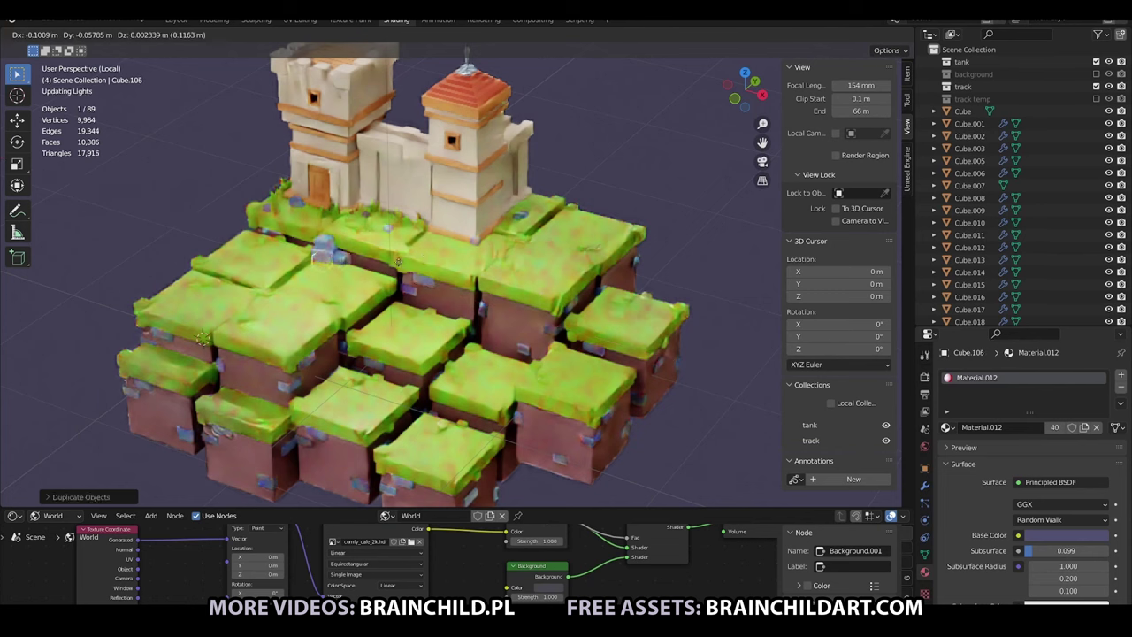
key(Return)
Add another stone copy, lower it onto the grass along Z, and duplicate it in place.
key(shift+d)
key(s)
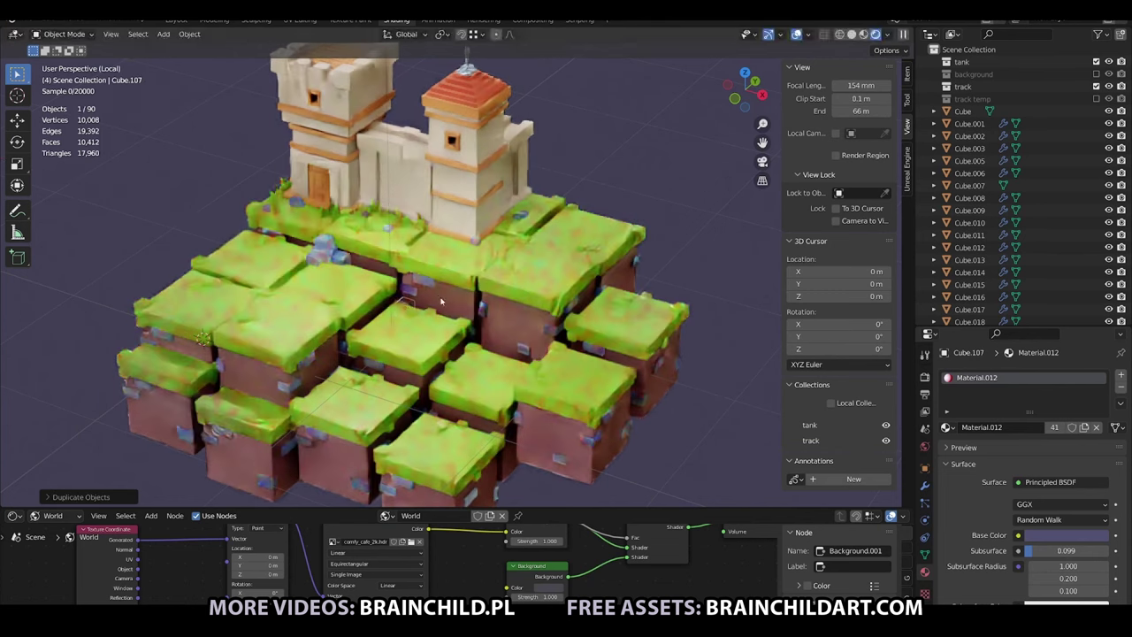
key(Return)
right_click(437, 275)
key(Escape)
key(g)
key(z)
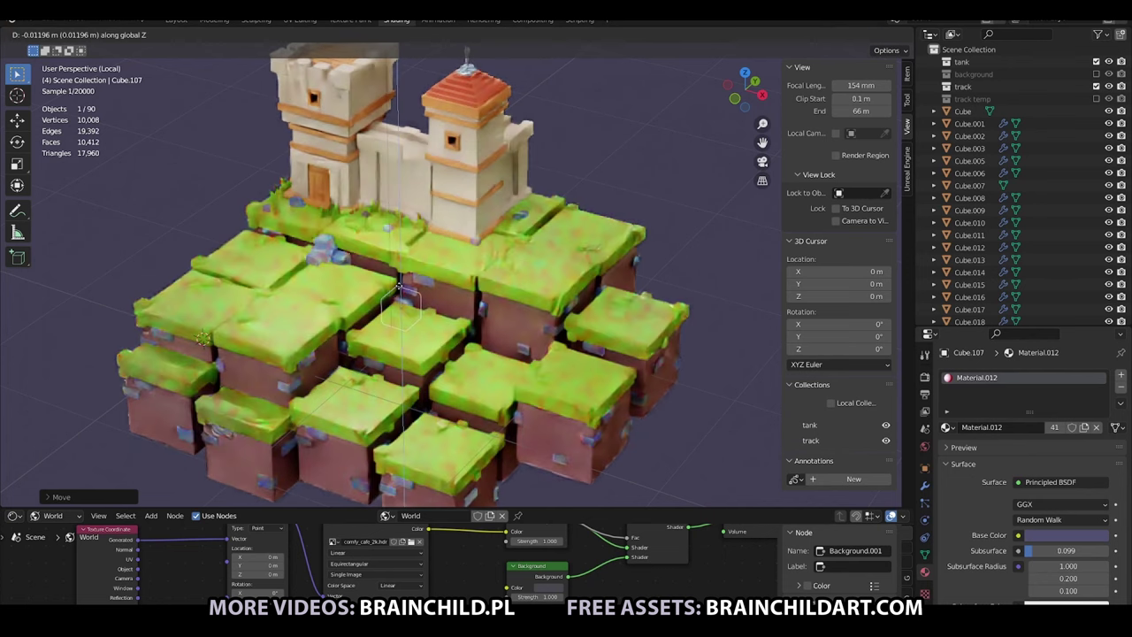
key(Return)
key(shift+d)
key(Return)
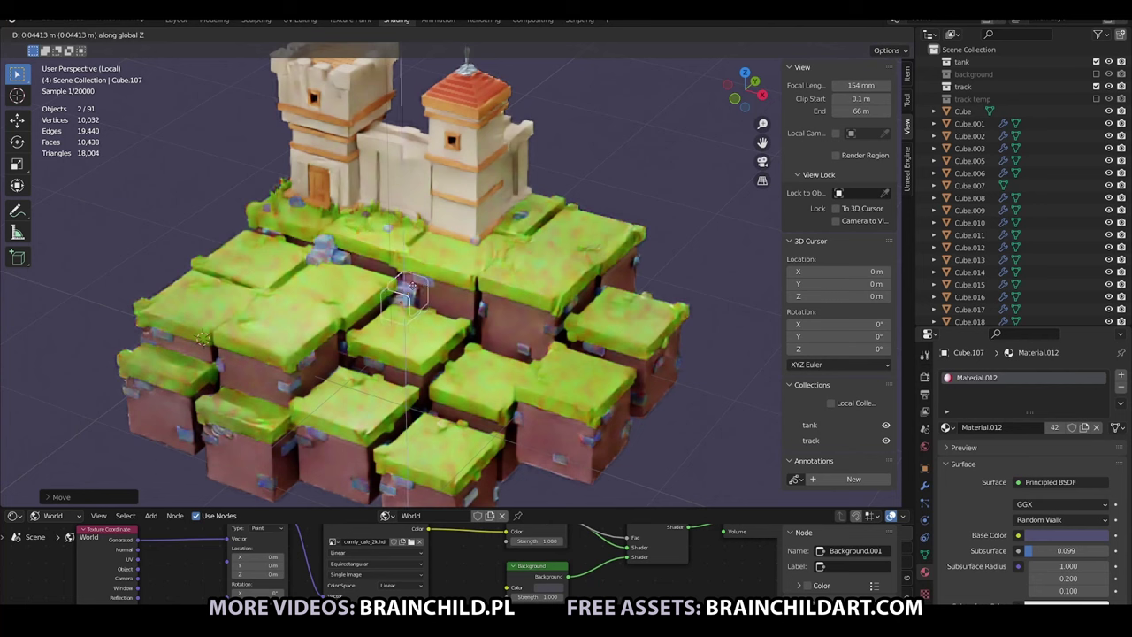
Copy two stones beside the lower-left grass block, apply their transforms, and duplicate another pair vertically.
key(shift+d)
key(x)
key(Return)
key(g)
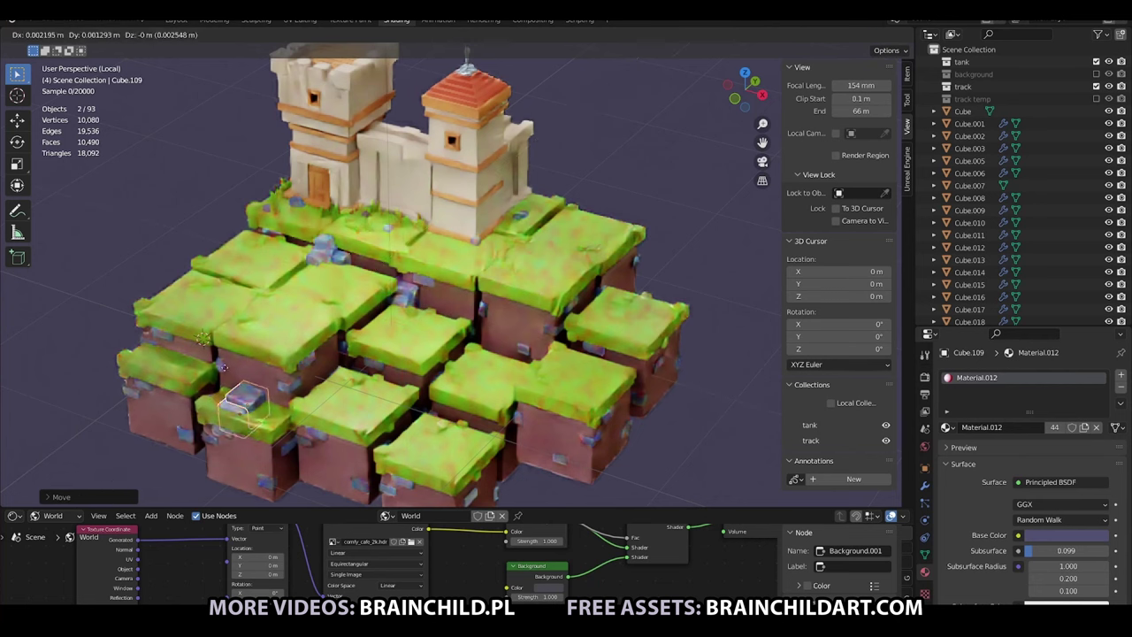
click(287, 373)
key(g)
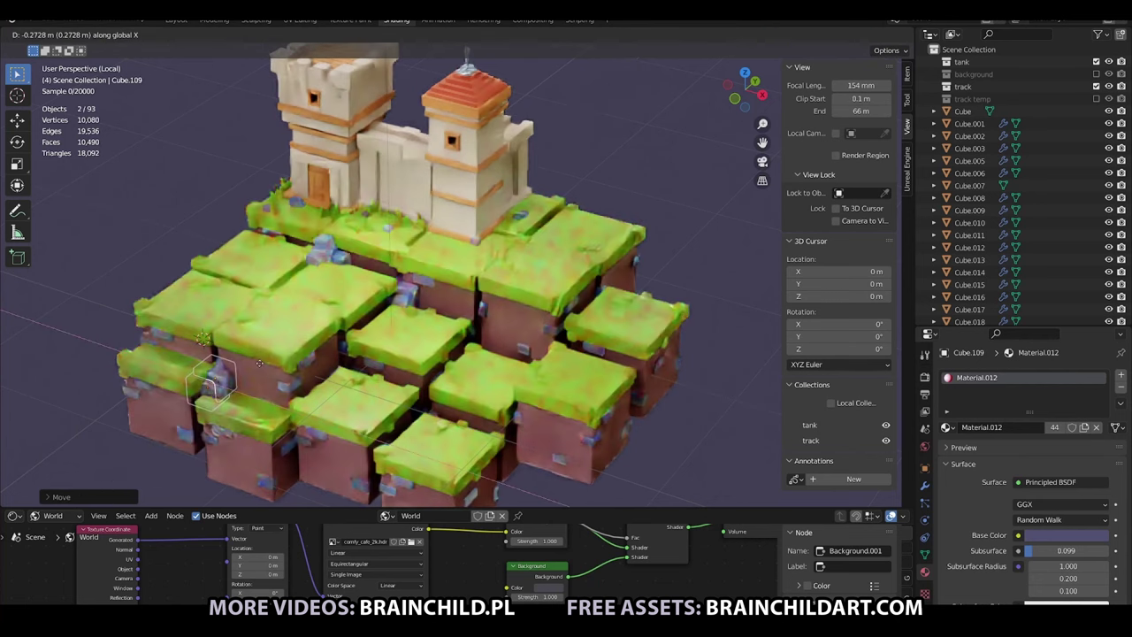
click(265, 363)
key(ctrl+a)
click(407, 298)
click(407, 298)
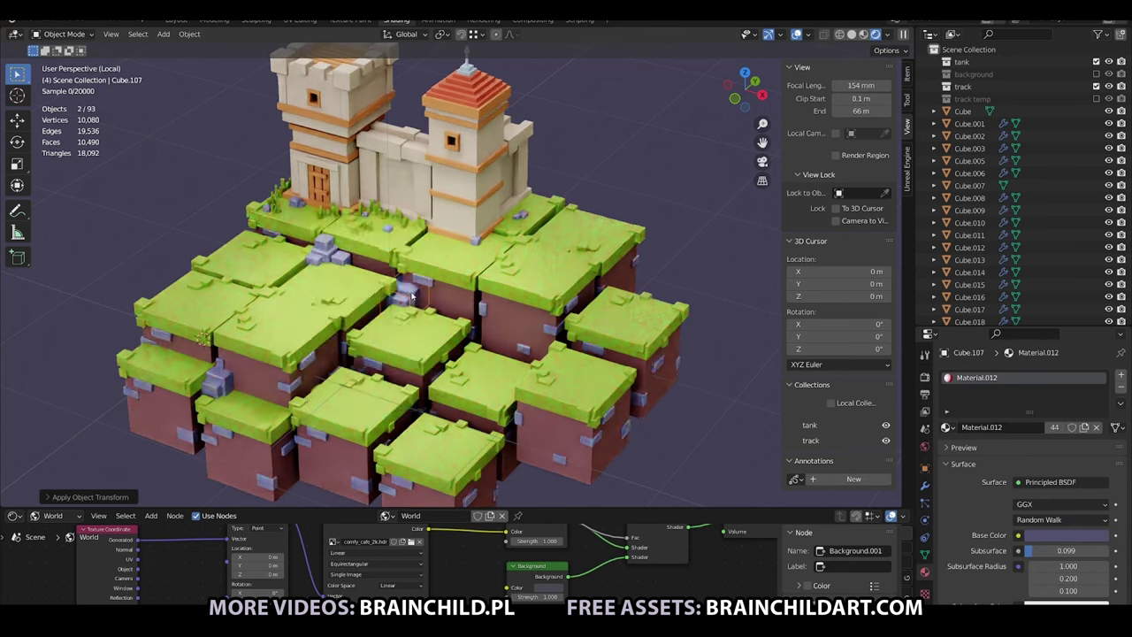
key(shift+d)
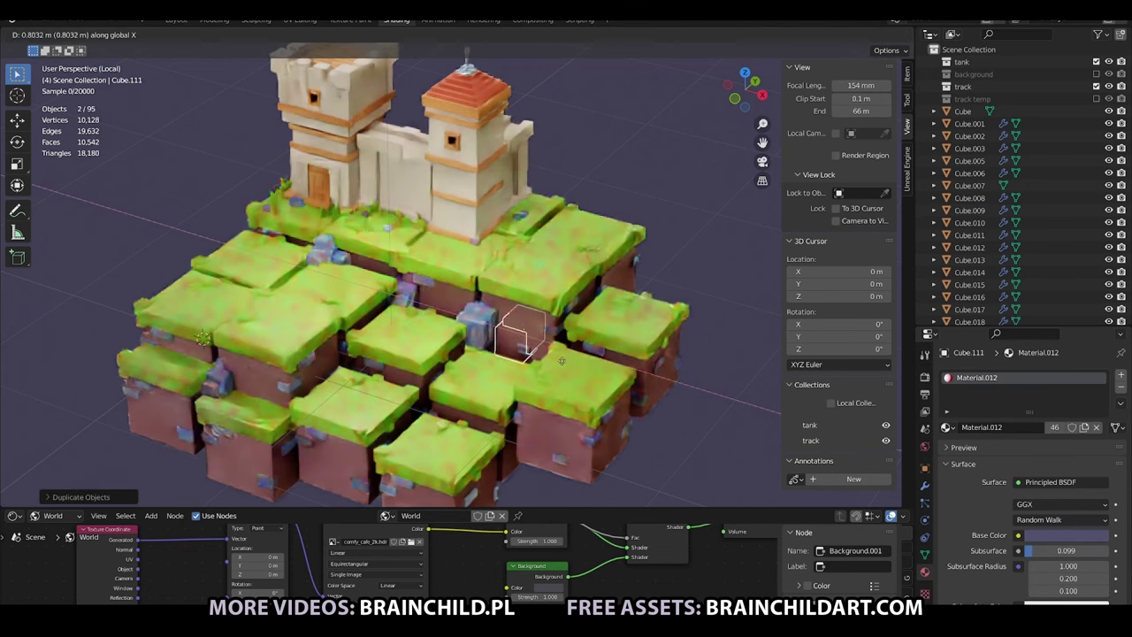
key(z)
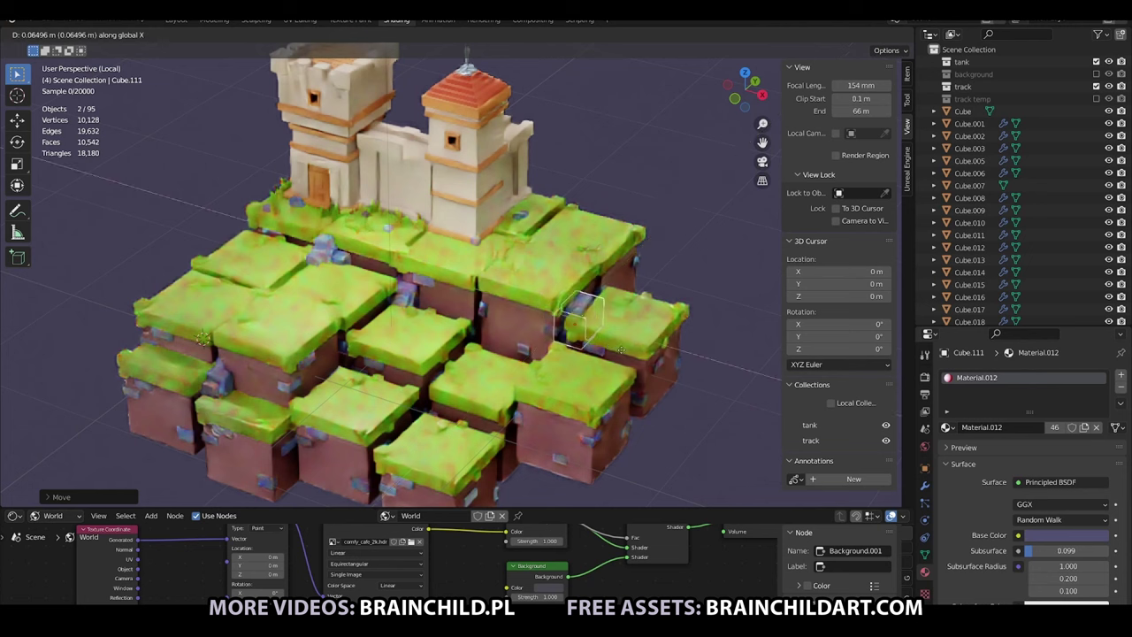
Place the stone copies, then add another raised stone stretched vertically along Z.
click(645, 316)
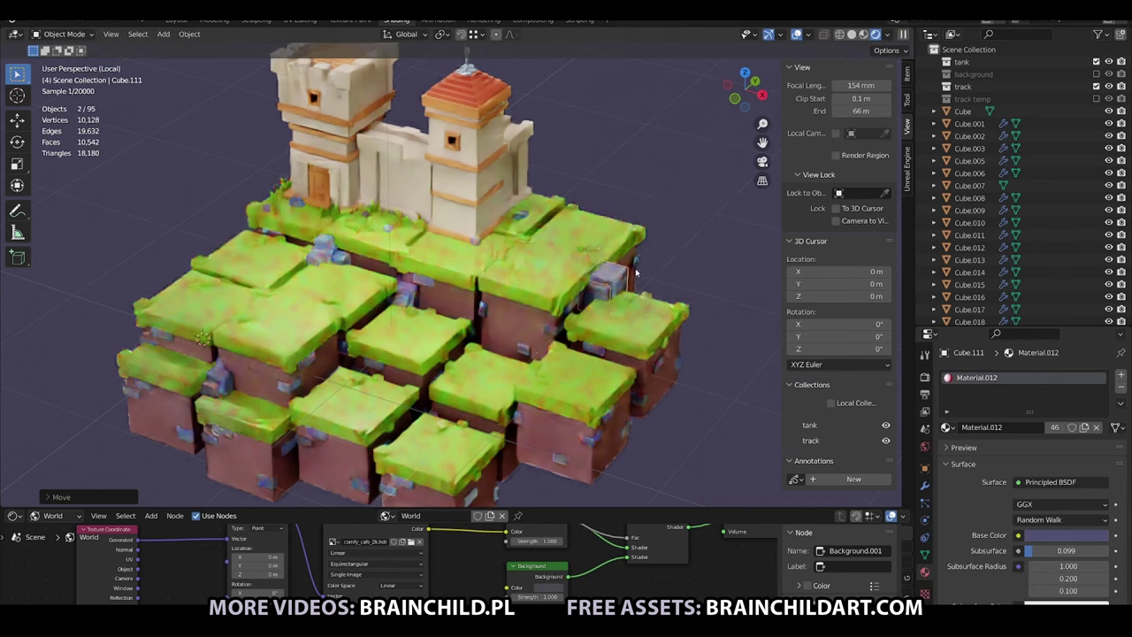
key(shift+d)
key(x)
key(z)
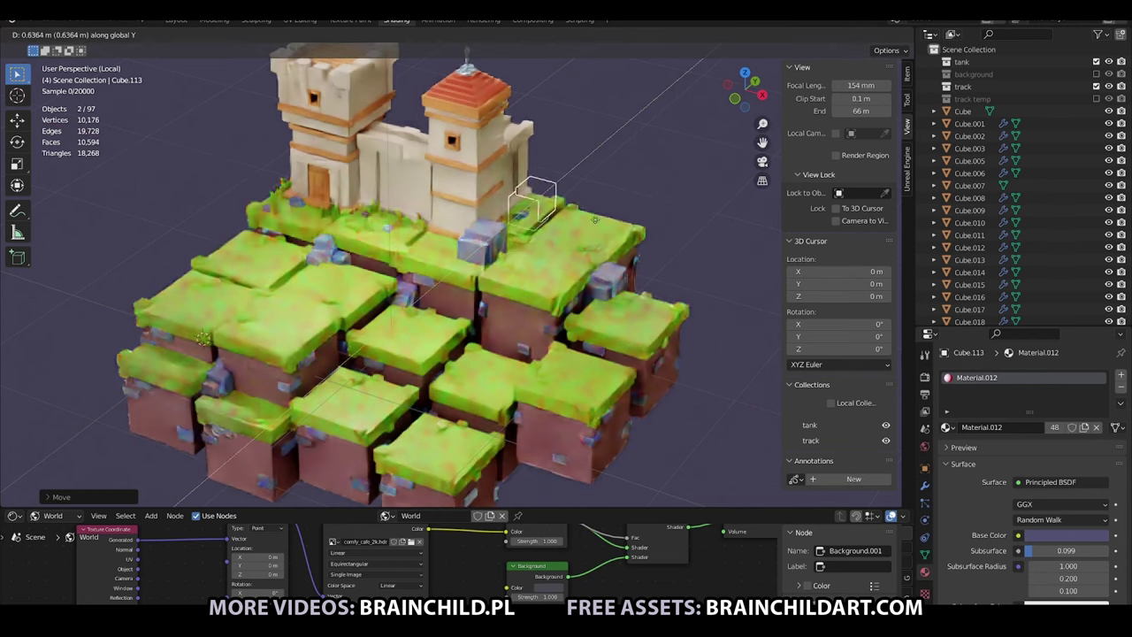
click(601, 221)
key(s)
key(z)
click(604, 223)
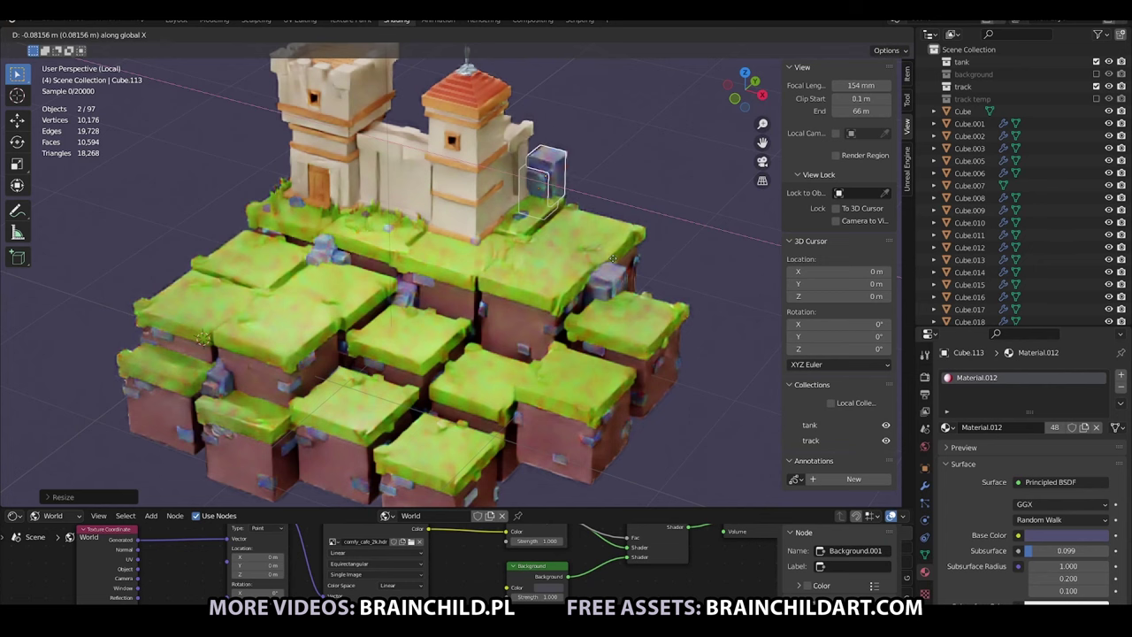
Duplicate stones into place beside the right tower.
click(554, 186)
key(shift+d)
click(594, 193)
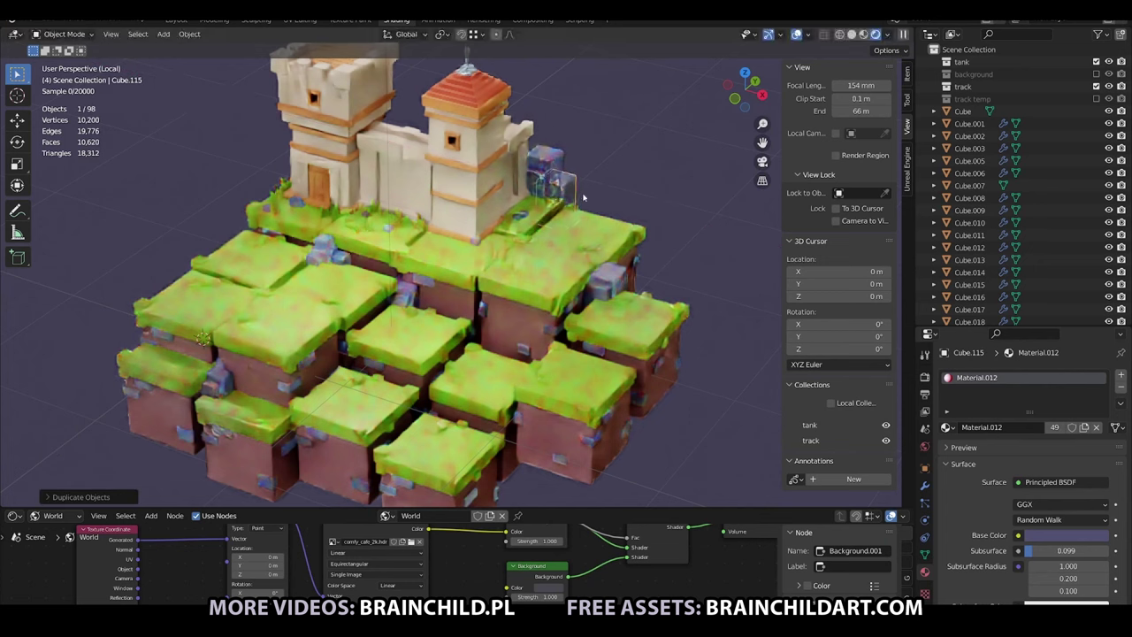
key(shift+d)
click(592, 212)
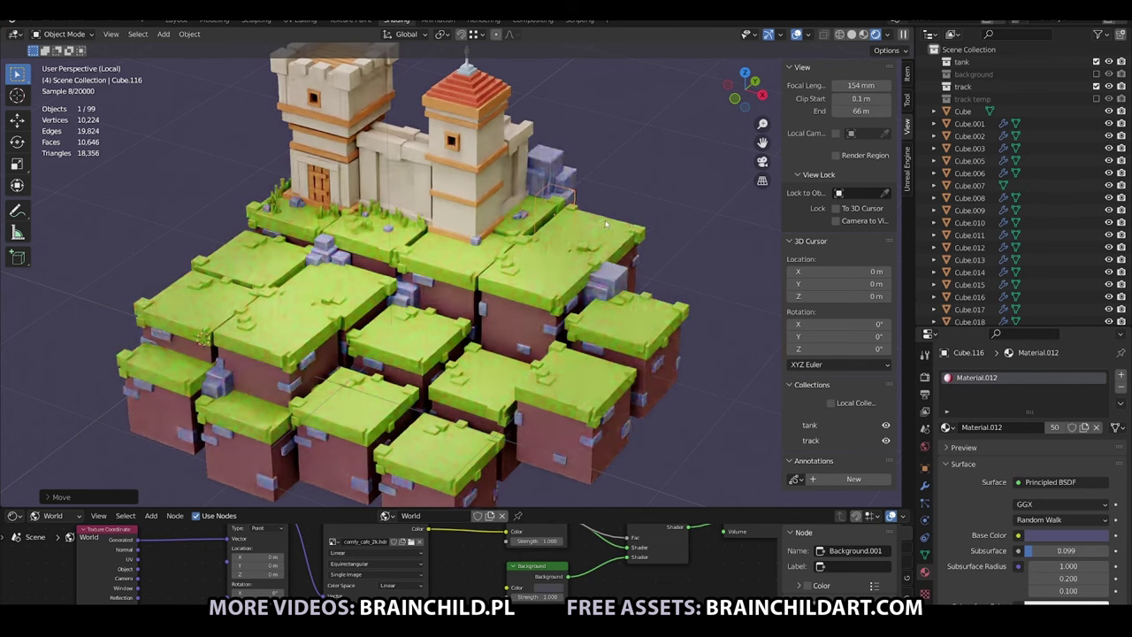
key(shift+d)
click(610, 217)
Add a smaller stone copy and slide it into place along Y.
key(shift+d)
click(612, 213)
key(shift+d)
key(s)
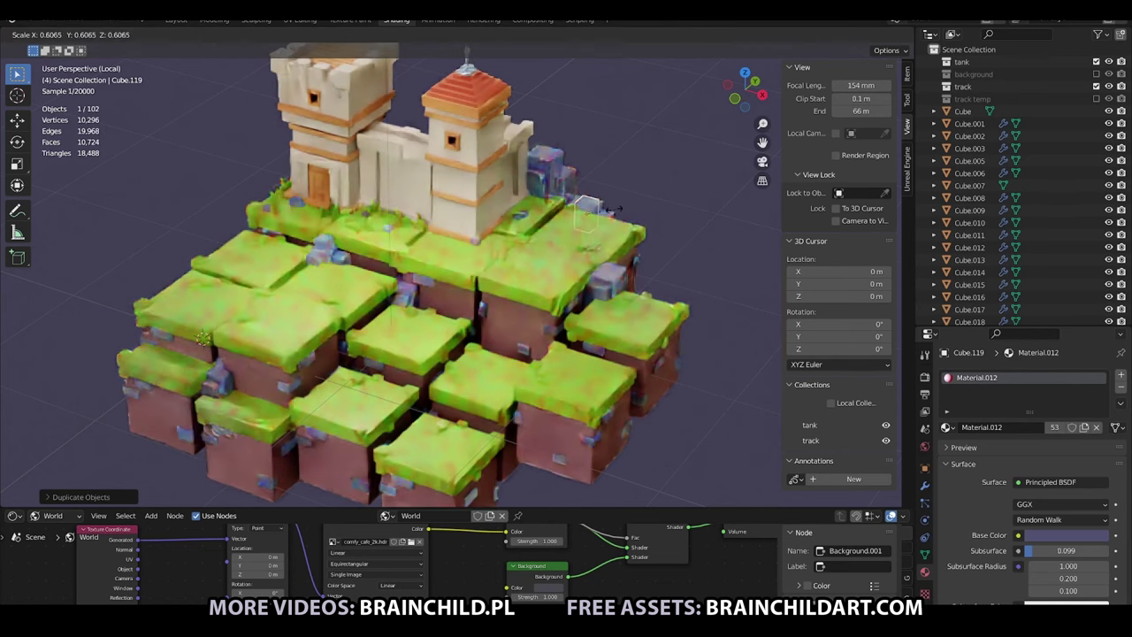
click(617, 210)
key(g)
key(y)
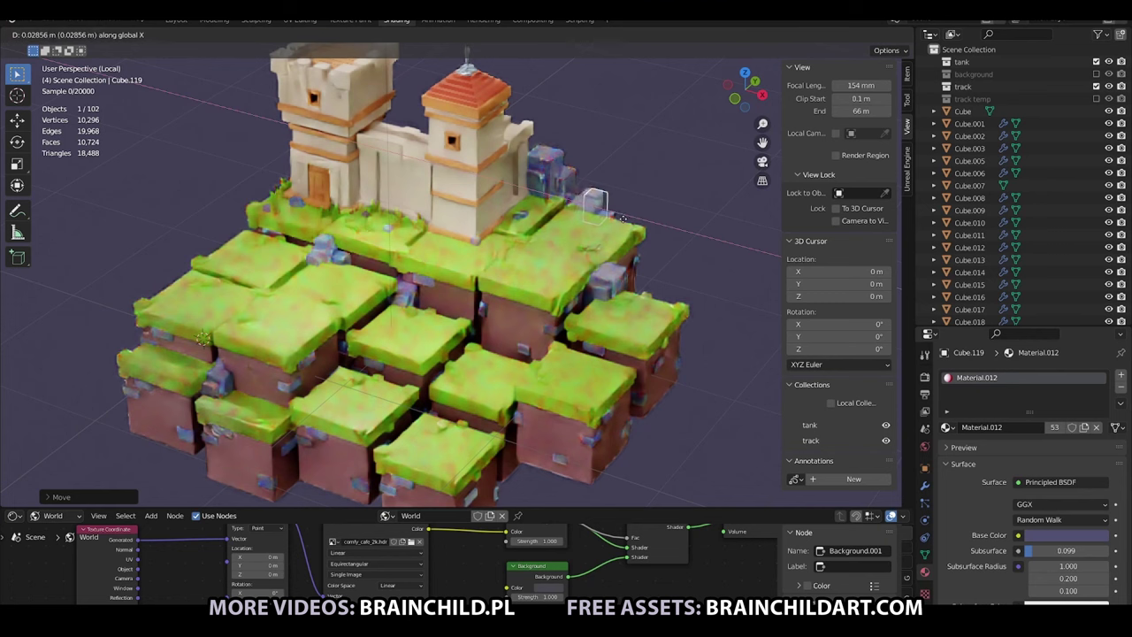
click(617, 219)
Scatter stone copies near the castle door, the island's side and the front grass block.
key(shift+d)
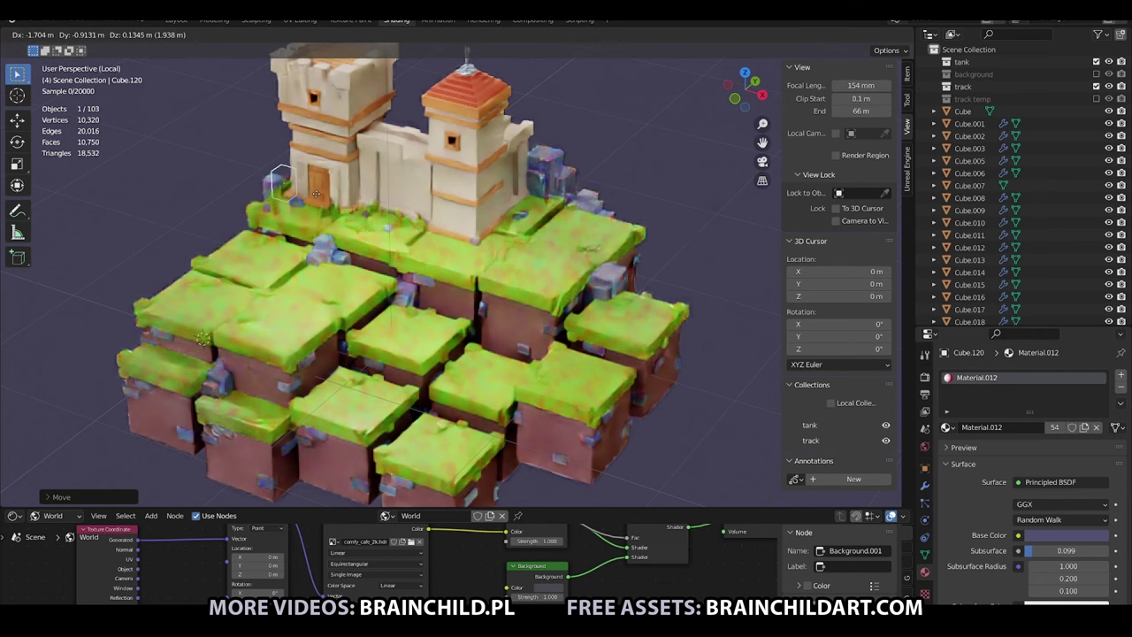
click(325, 184)
key(shift+d)
click(374, 226)
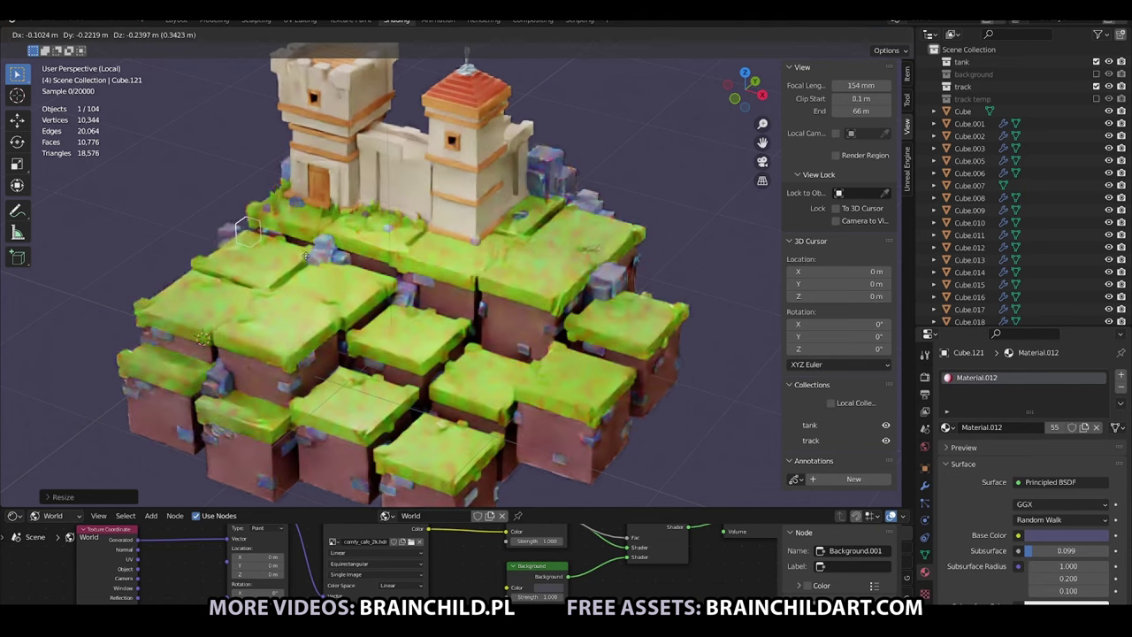
click(328, 197)
key(g)
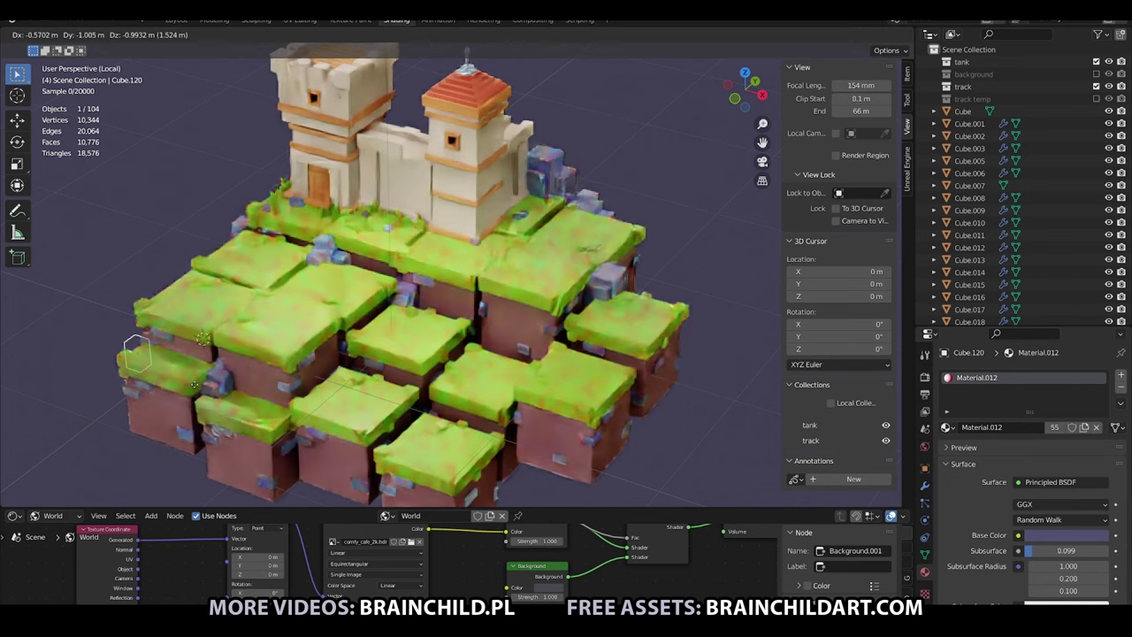
click(142, 349)
key(shift+d)
click(504, 460)
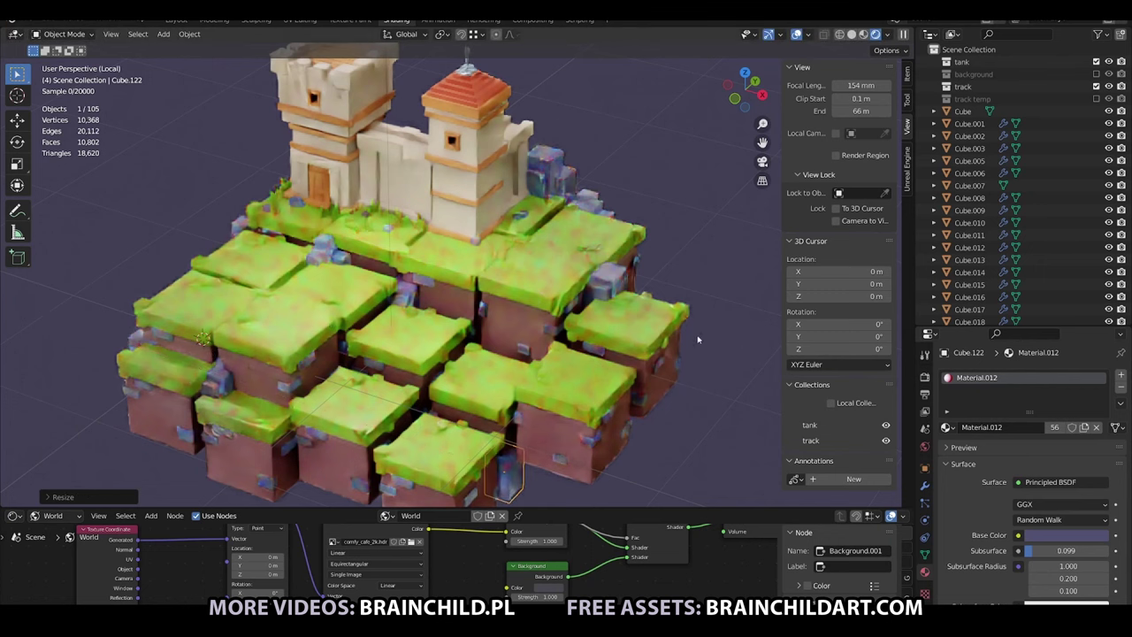
key(shift+d)
key(s)
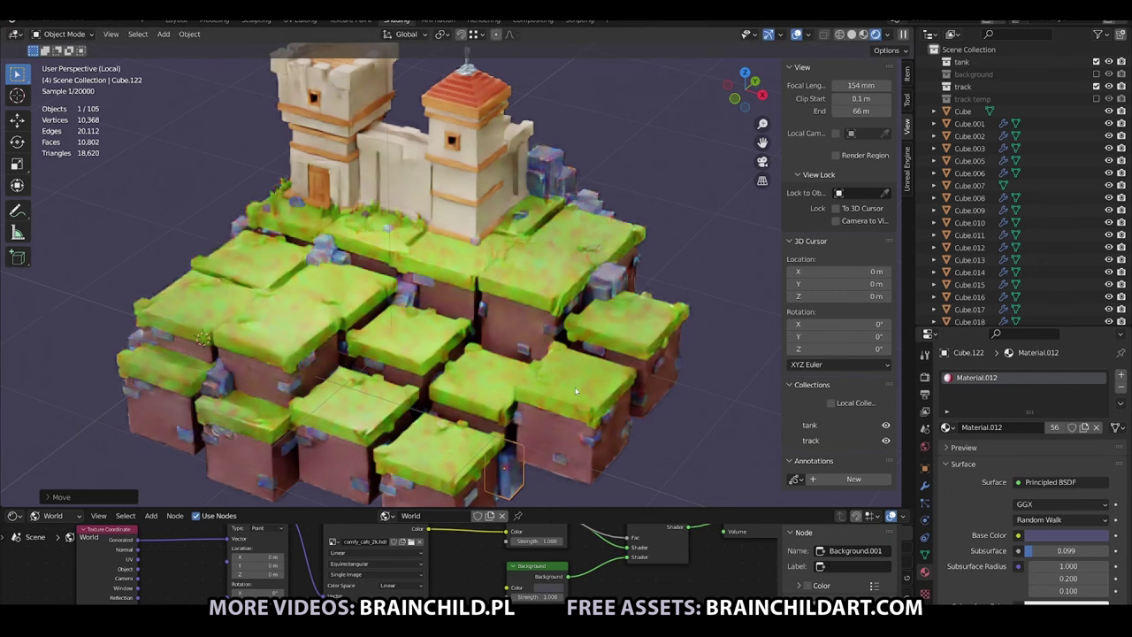
click(571, 396)
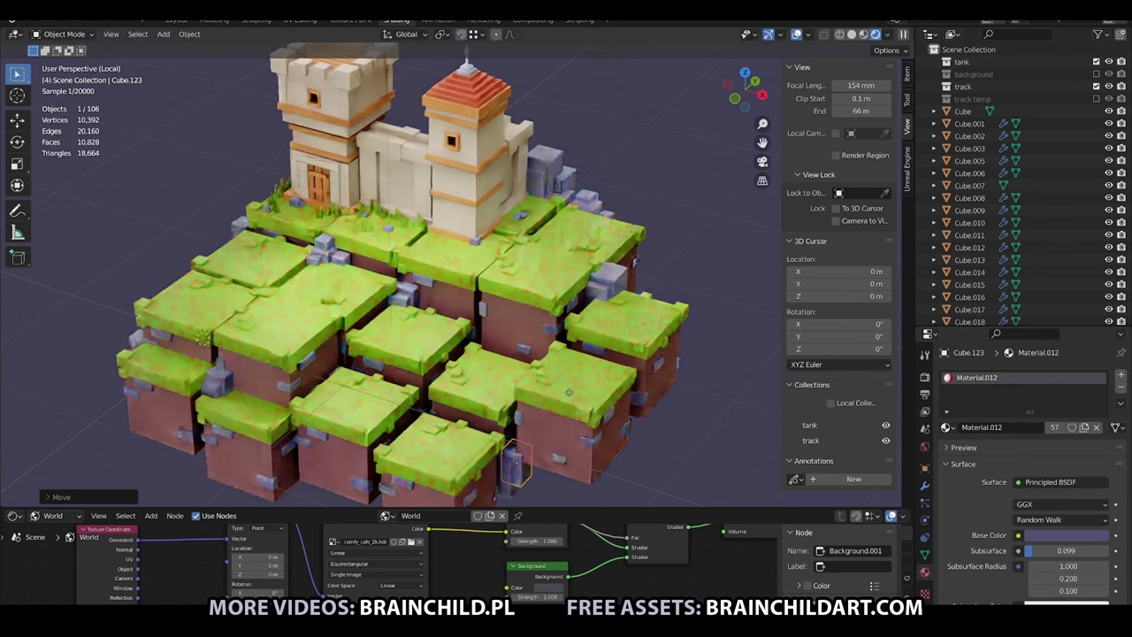
Duplicate stones onto the grass tops, including one on the upper-right grass block.
key(shift+d)
click(576, 422)
key(g)
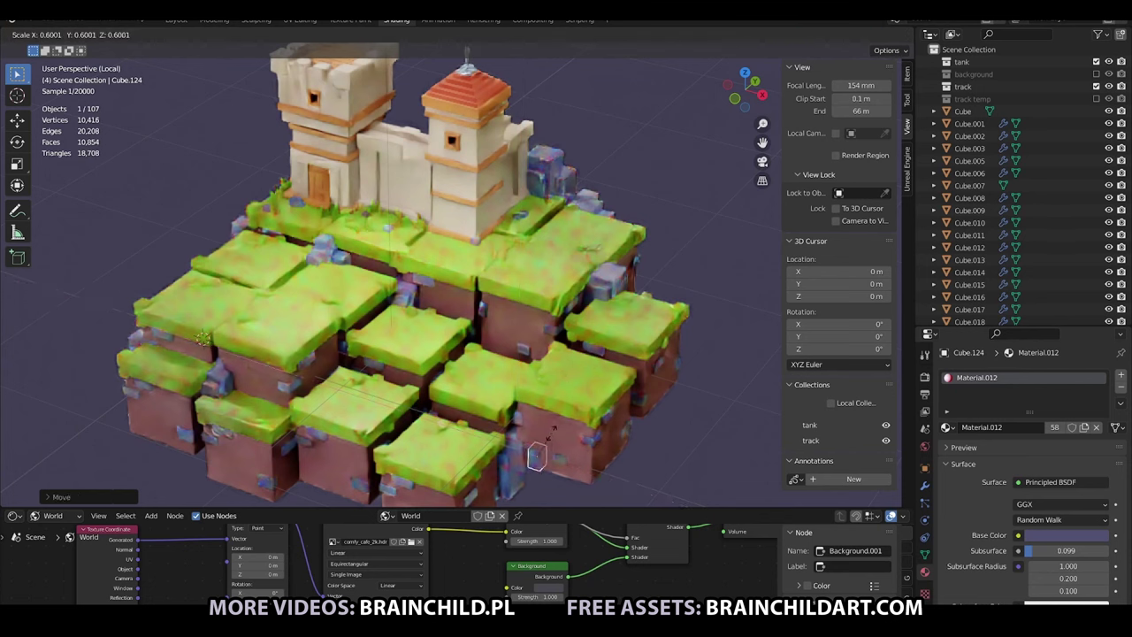
click(550, 443)
key(shift+d)
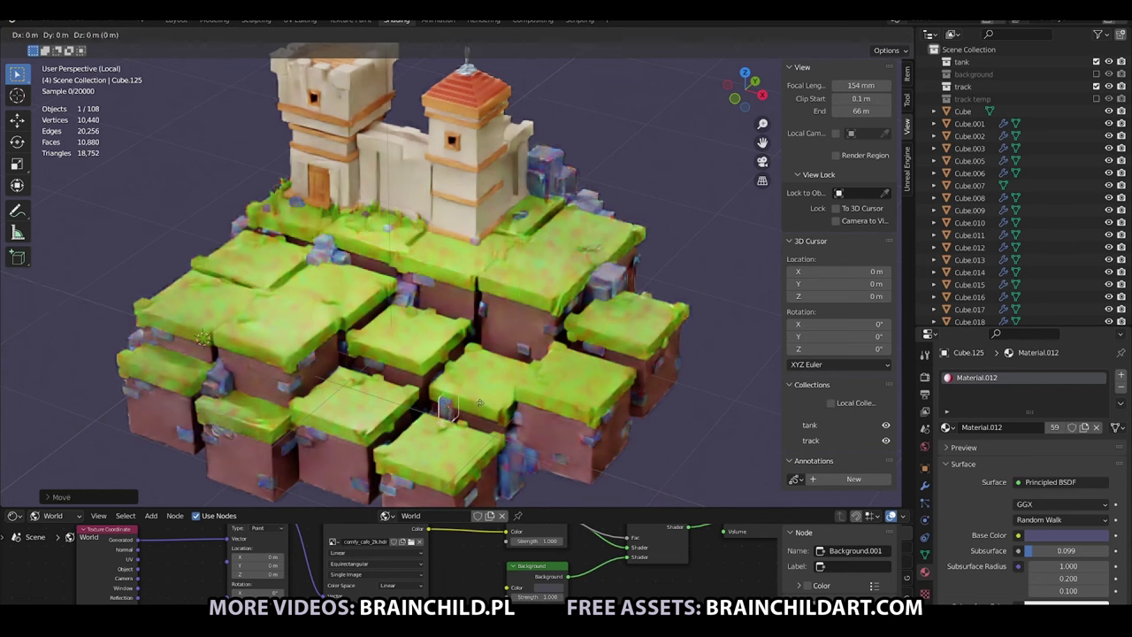
click(477, 412)
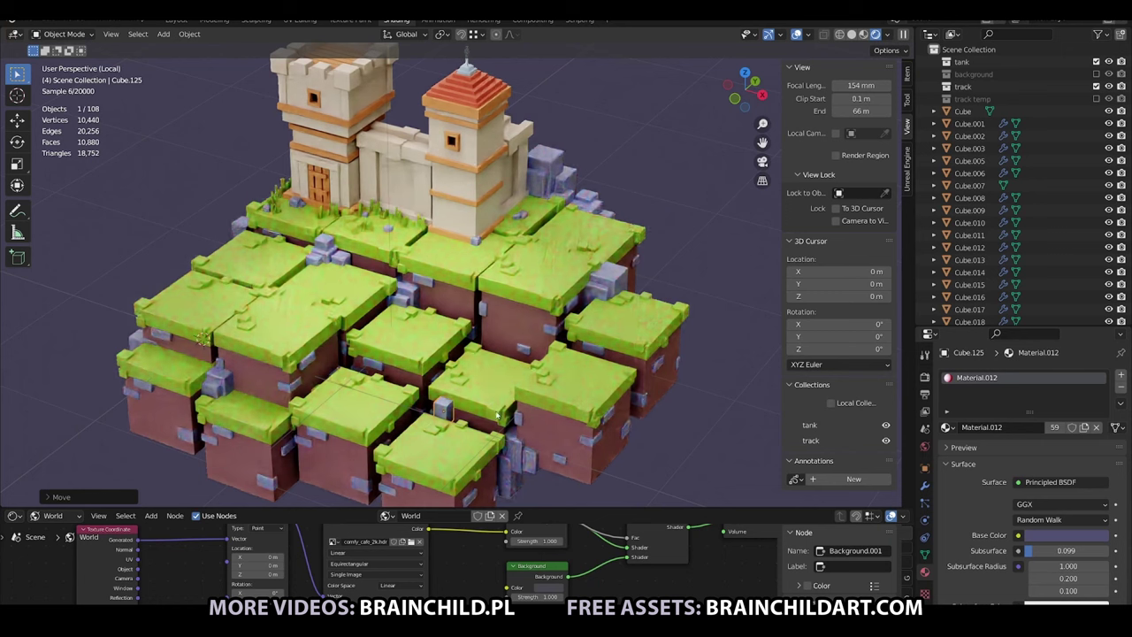
key(shift+d)
click(584, 292)
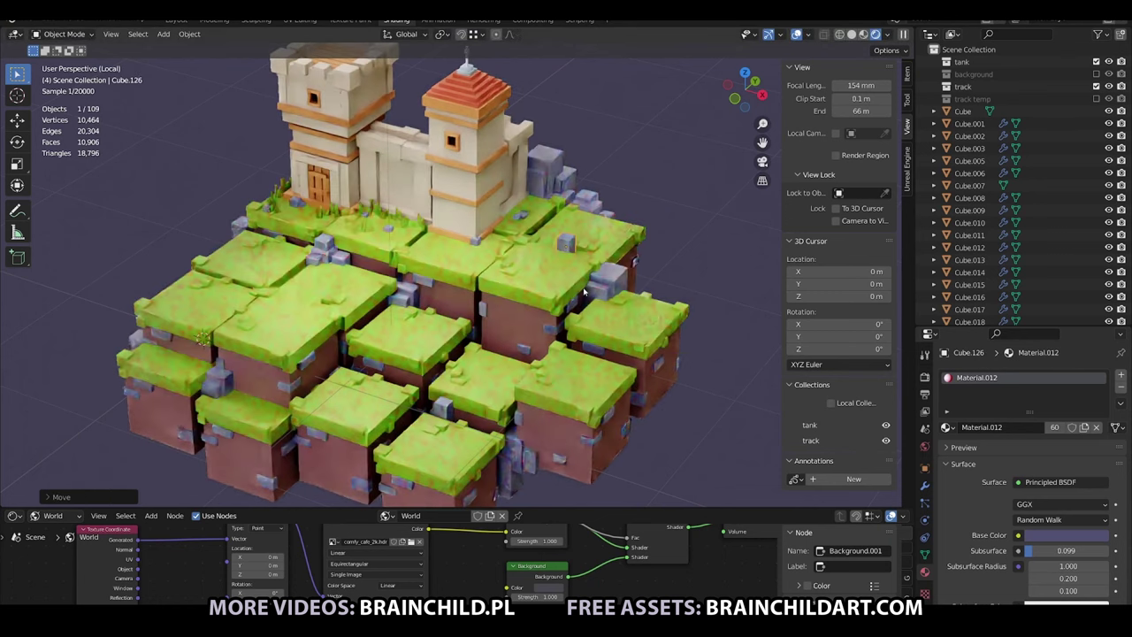
Copy and resize the stone group, move it vertically into place, then pick three rock pieces.
key(shift+d)
key(s)
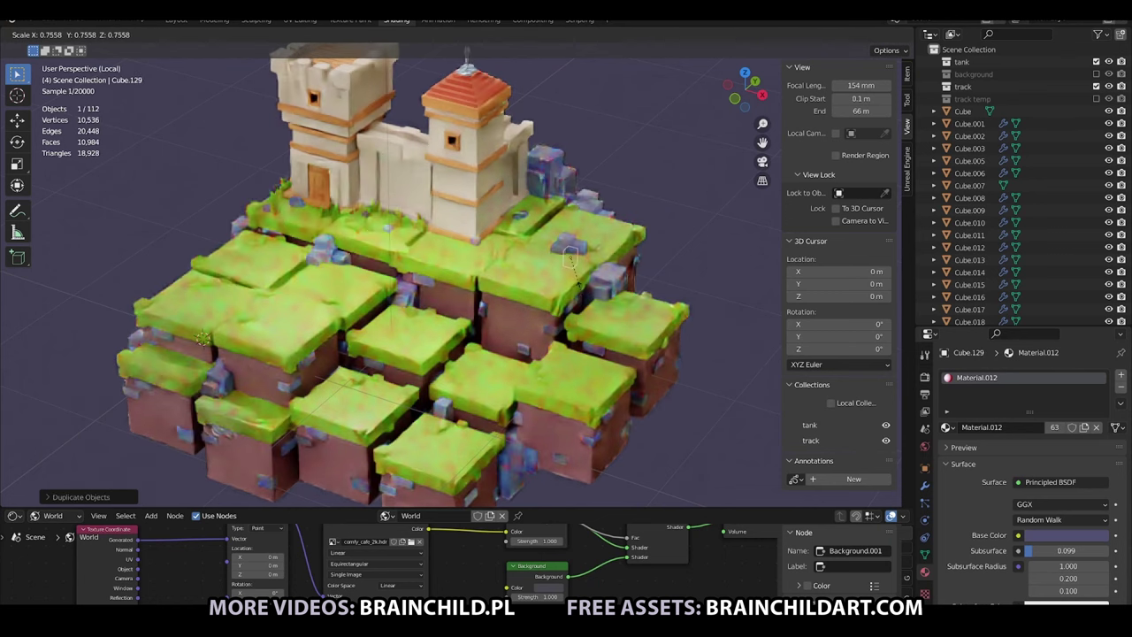
click(591, 292)
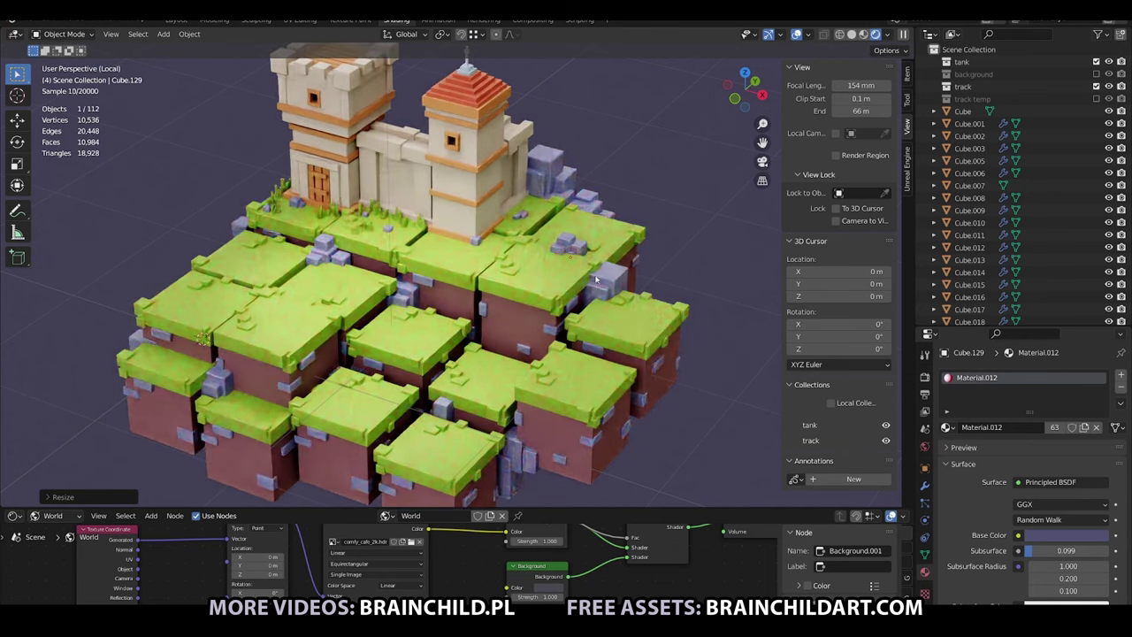
key(g)
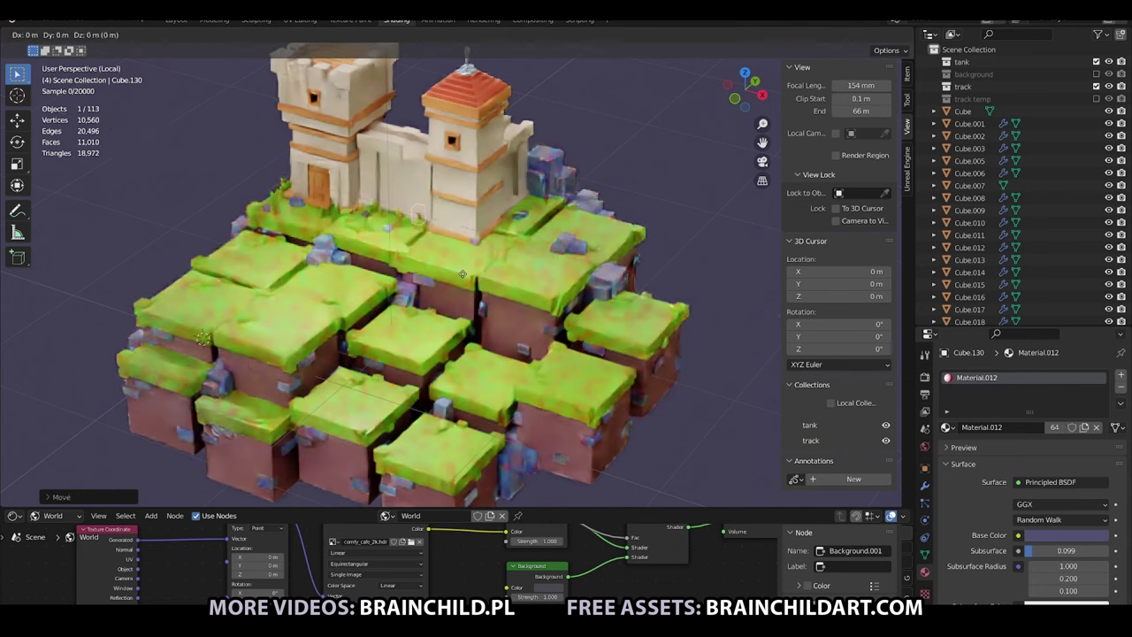
key(z)
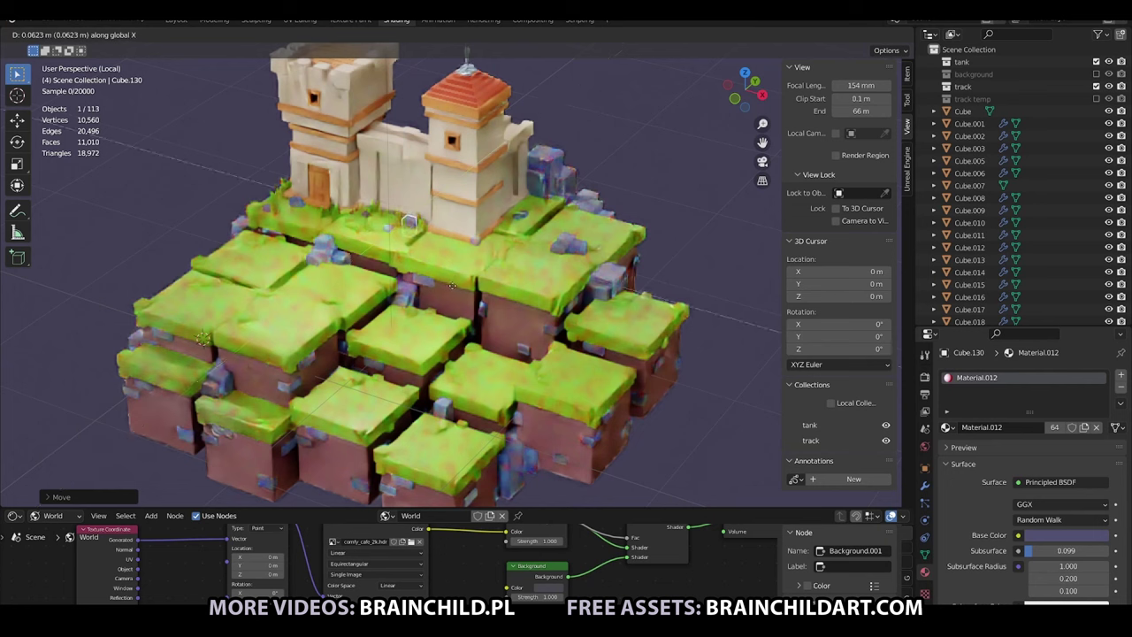
click(452, 286)
key(alt+a)
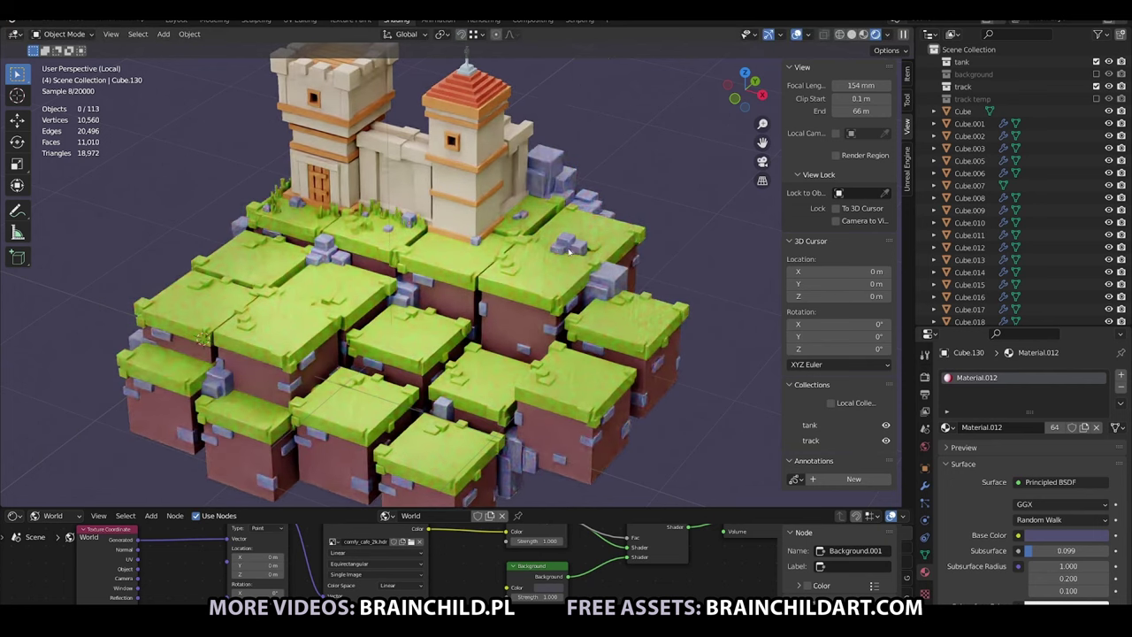
shift+click(541, 183)
Duplicate the three rock pieces and sink the copies down into the grass.
key(shift+d)
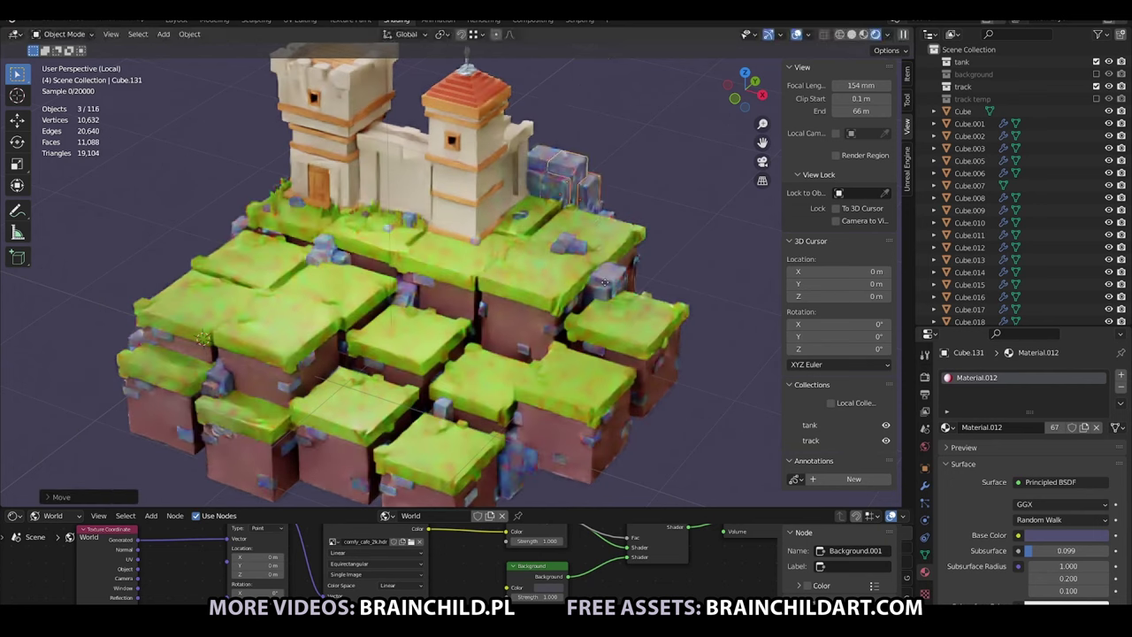
key(z)
click(500, 448)
Add another rock copy, rotate it 90 degrees and slide it along X beside the pile.
key(shift+d)
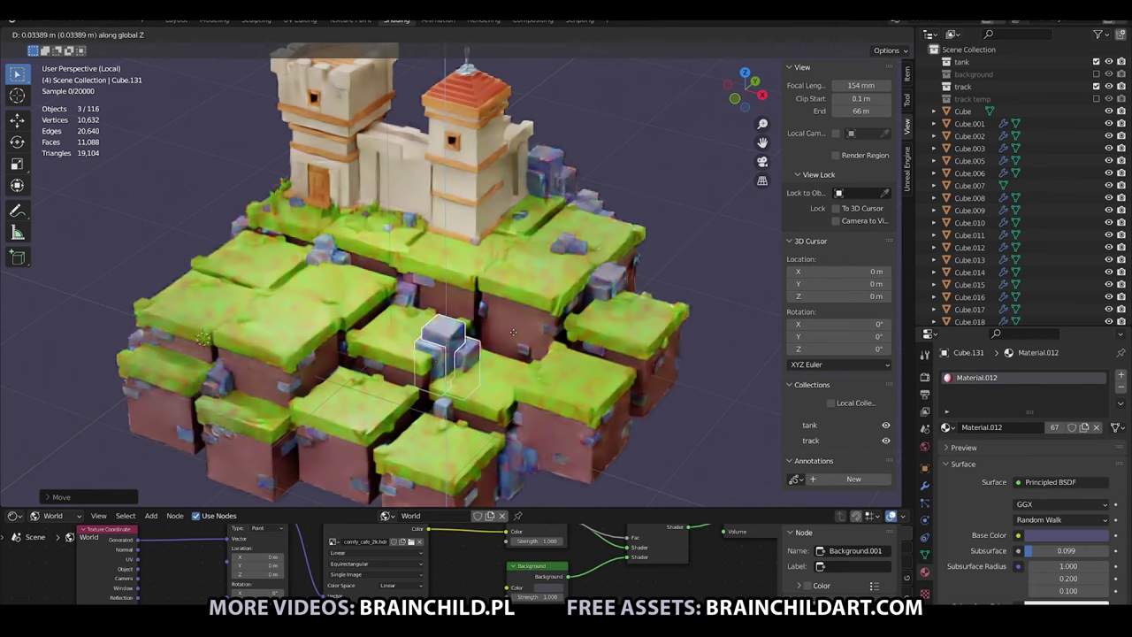
click(570, 326)
key(r)
click(542, 332)
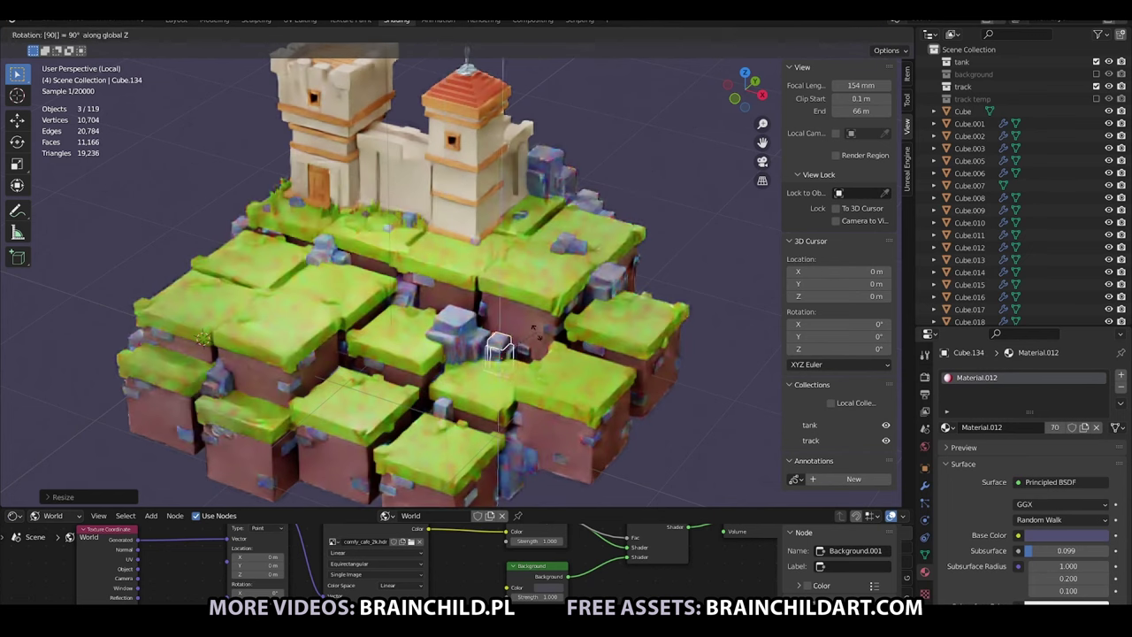
key(g)
key(x)
click(525, 338)
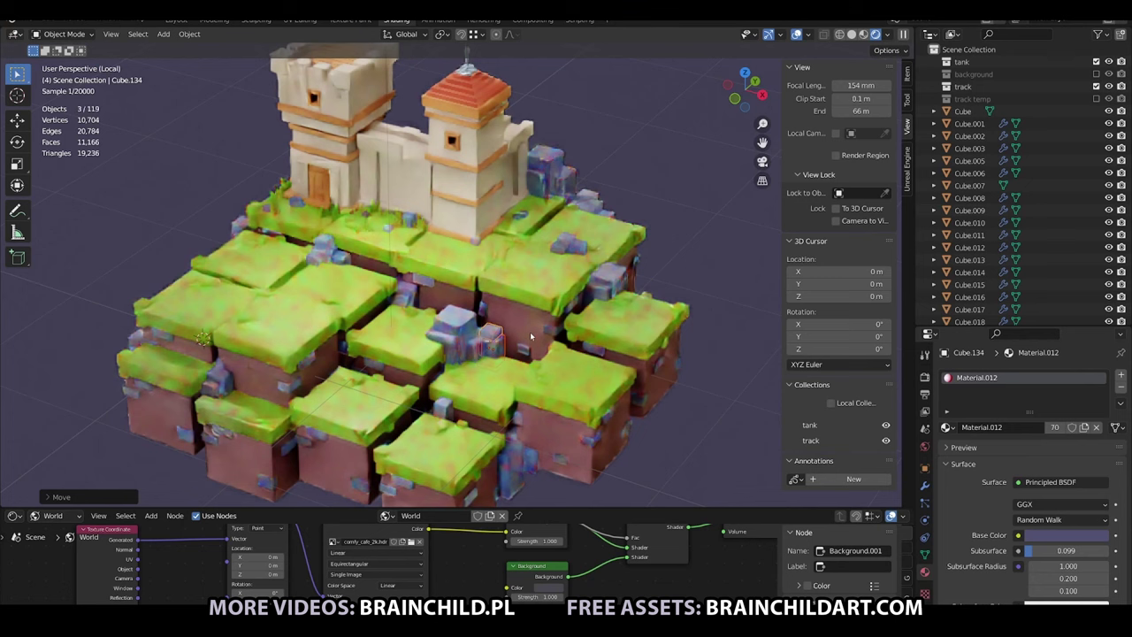
Duplicate and enlarge the rocks, then move the stacked pile into the central gap.
key(shift+d)
key(s)
click(529, 356)
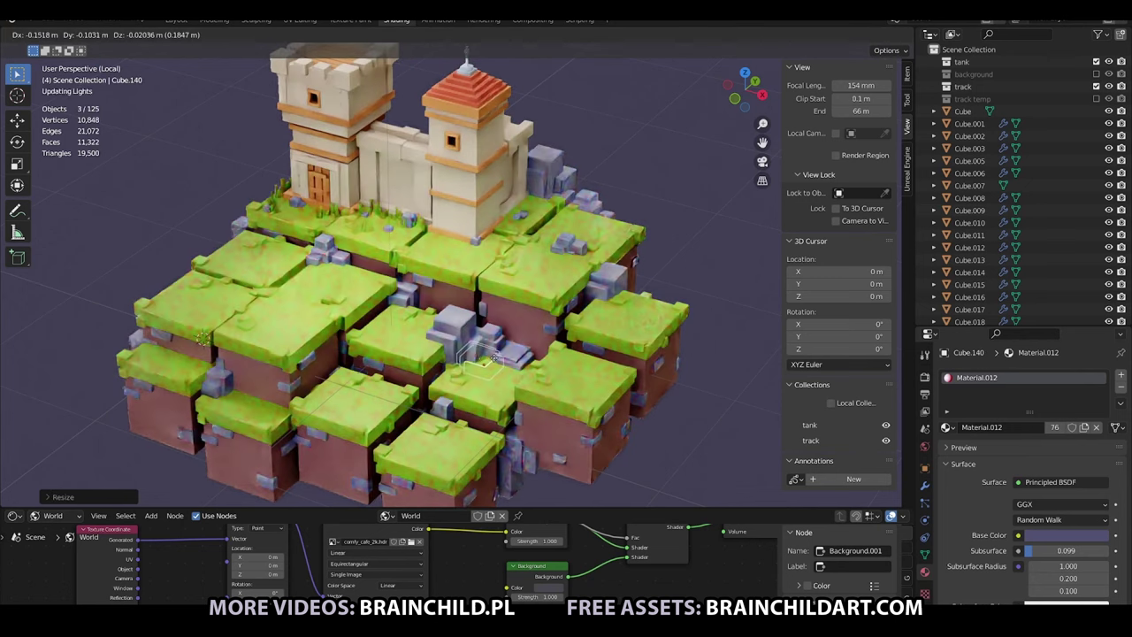
key(shift+d)
right_click(715, 305)
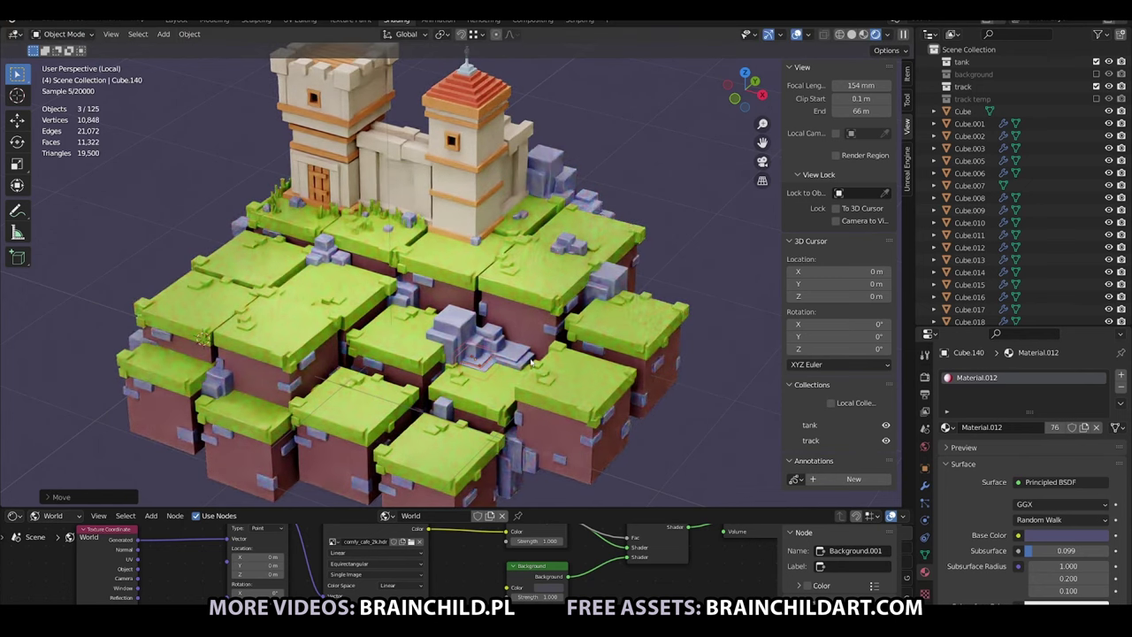
key(g)
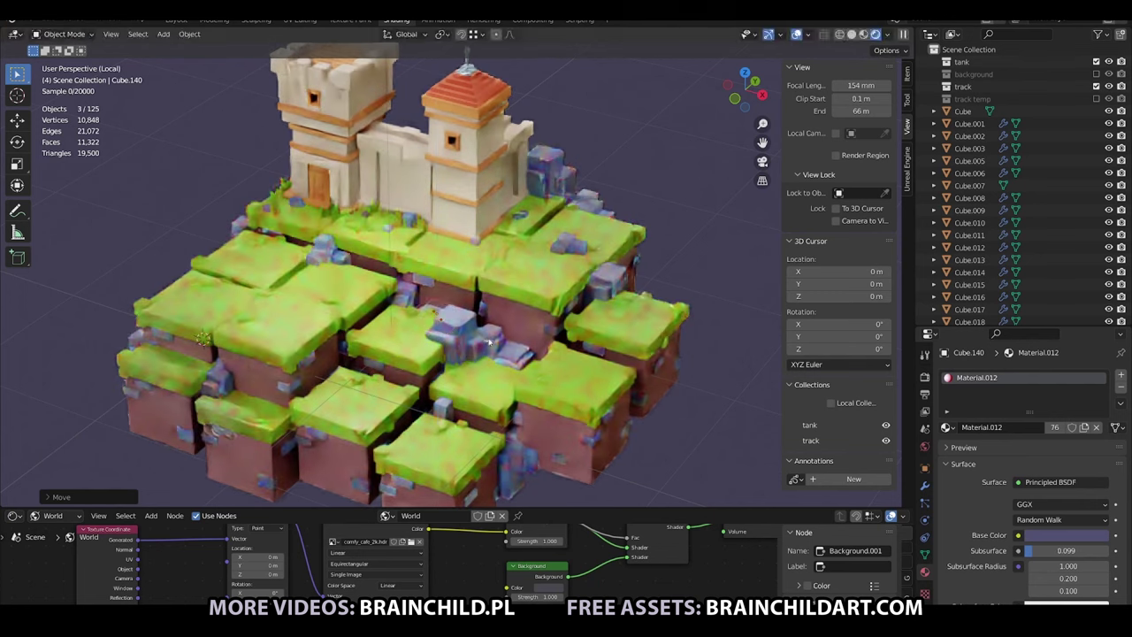
click(482, 339)
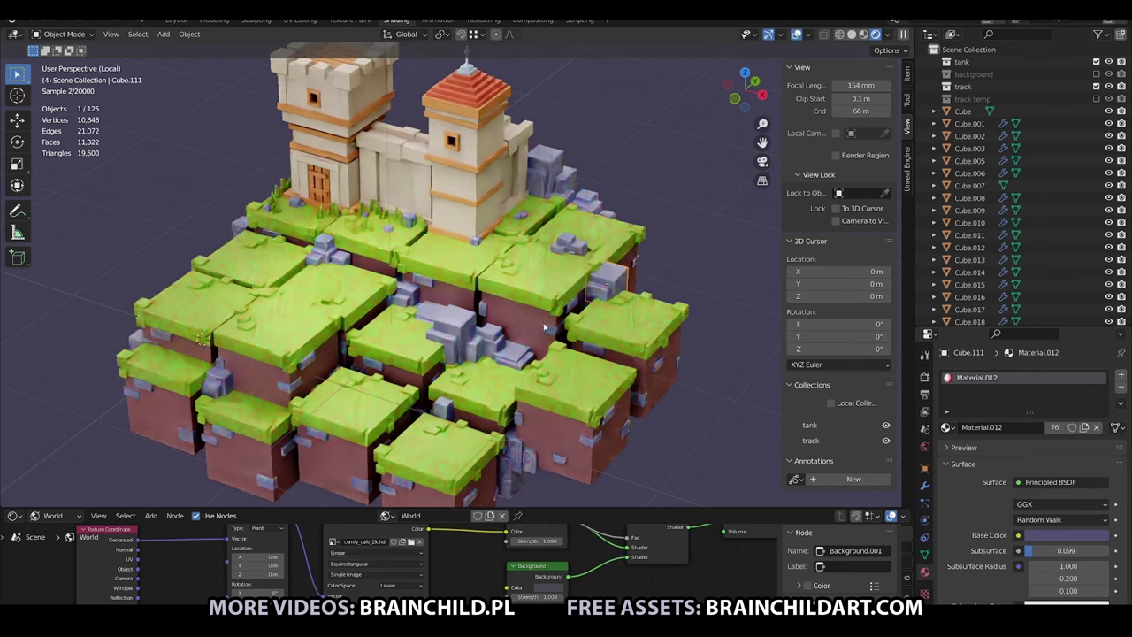
key(ctrl+v)
Shrink the new small block, give it a bright blue base colour and set it by the central rocks.
key(s)
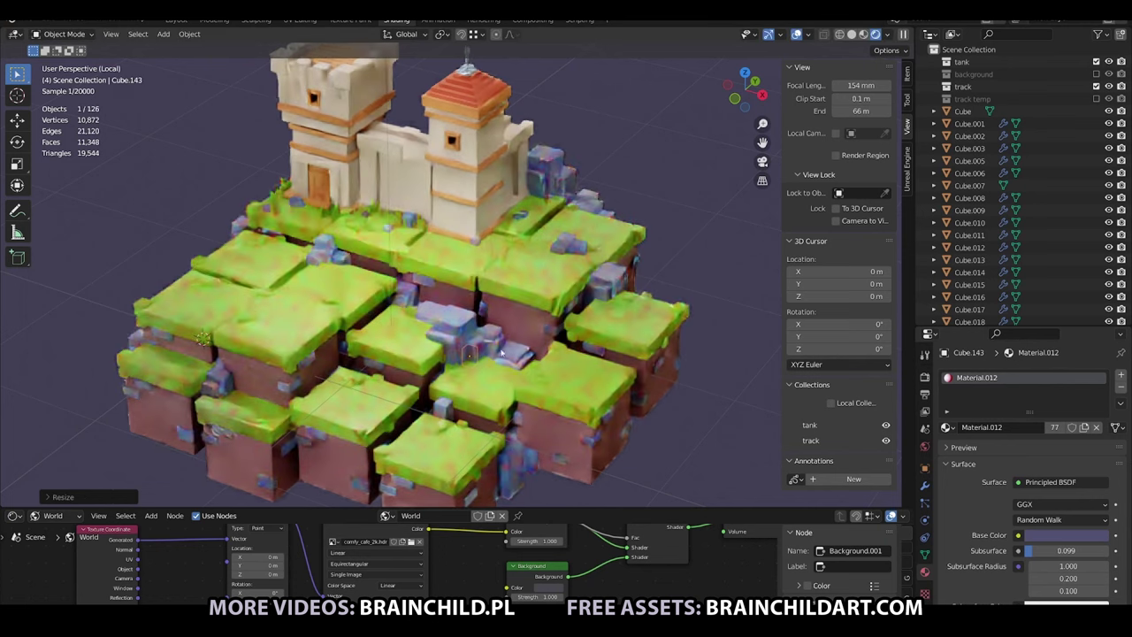
click(1086, 427)
drag(1029, 427, 1053, 407)
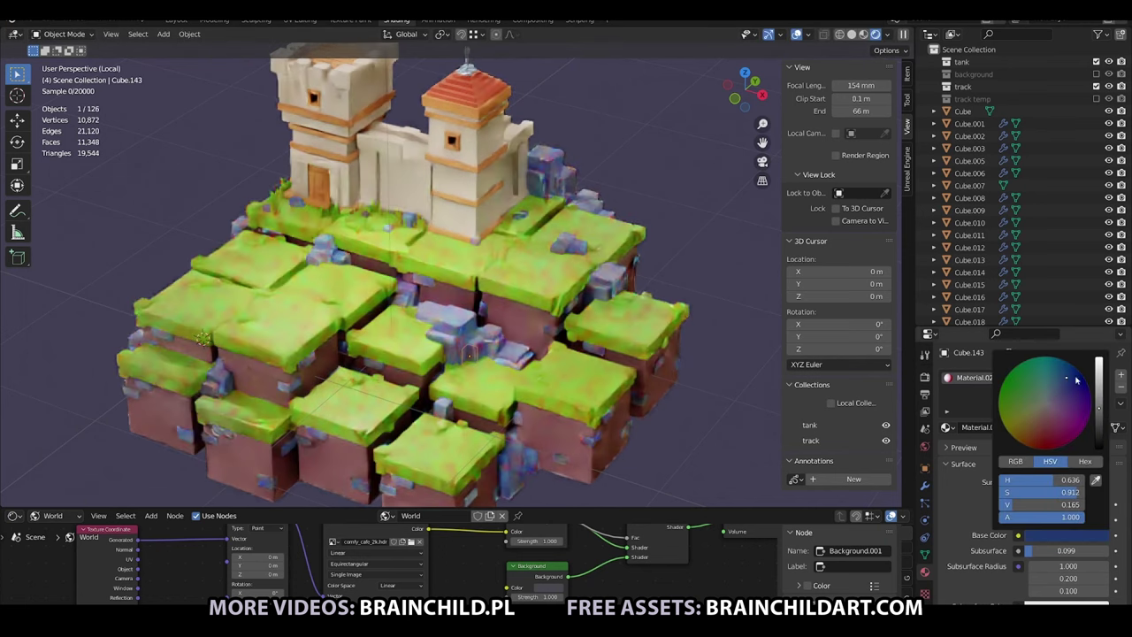
key(g)
click(591, 388)
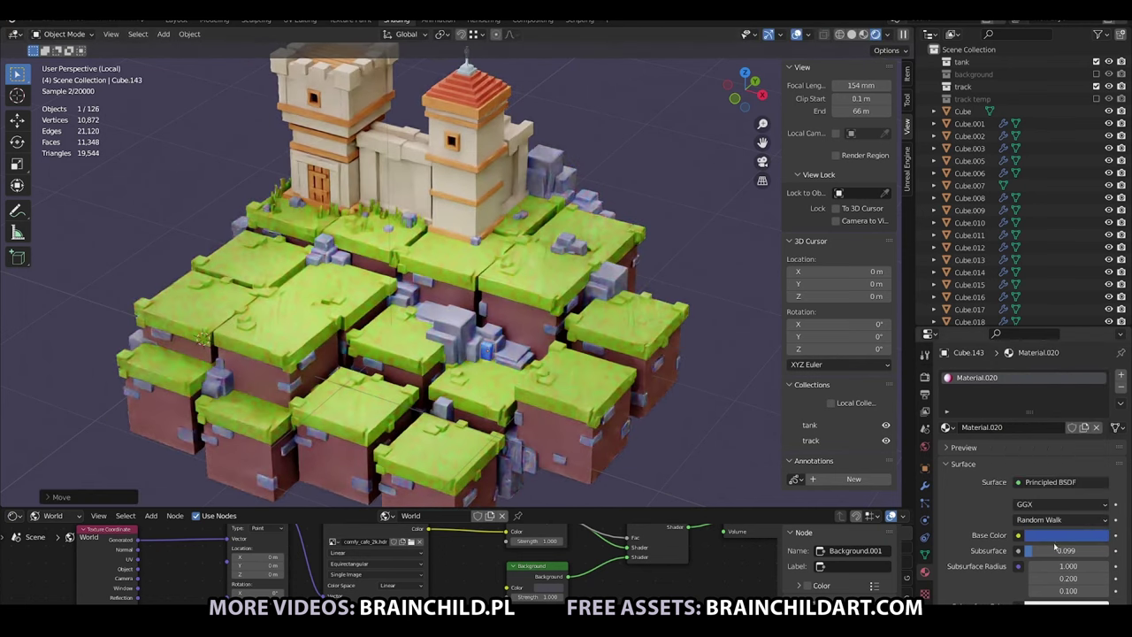
Set the blue material's metallic to 0.505 and roughness to 0.167.
scroll(1062, 460, down, 3)
scroll(1062, 460, down, 3)
drag(1044, 441, 1066, 441)
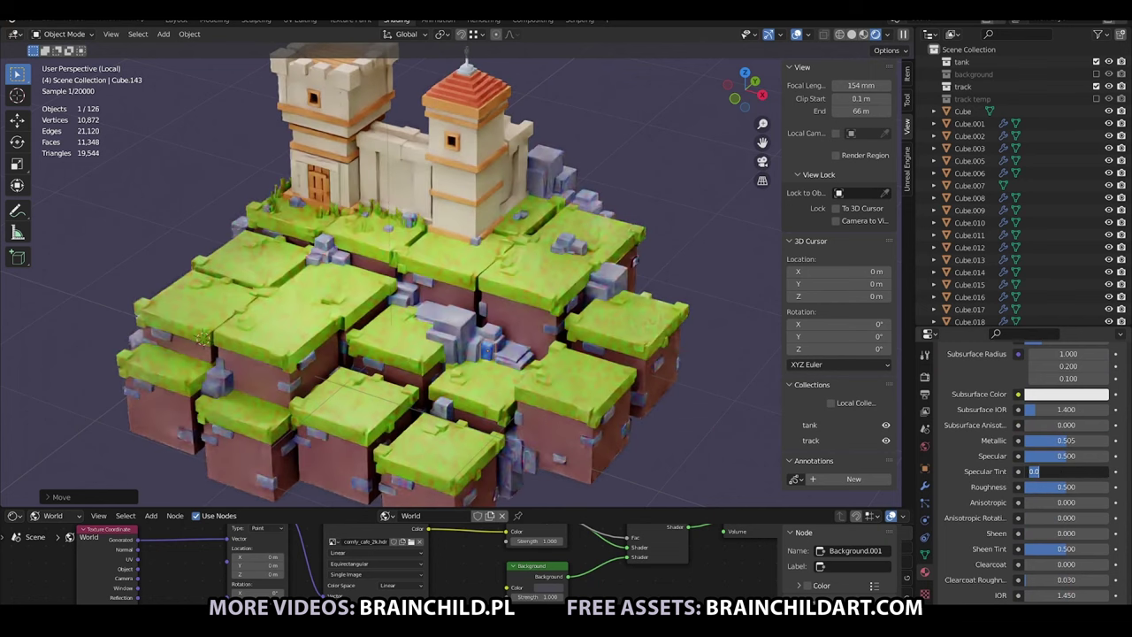
drag(1066, 487, 1035, 486)
Nudge the blue piece closer to the stones and change its base colour to gold.
key(g)
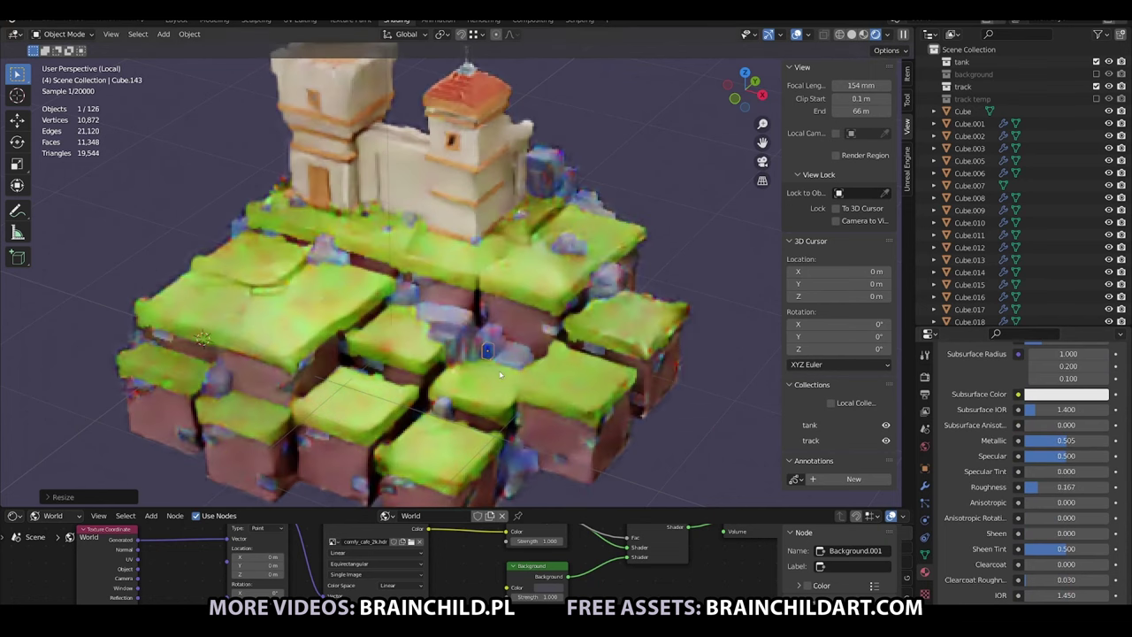
click(529, 367)
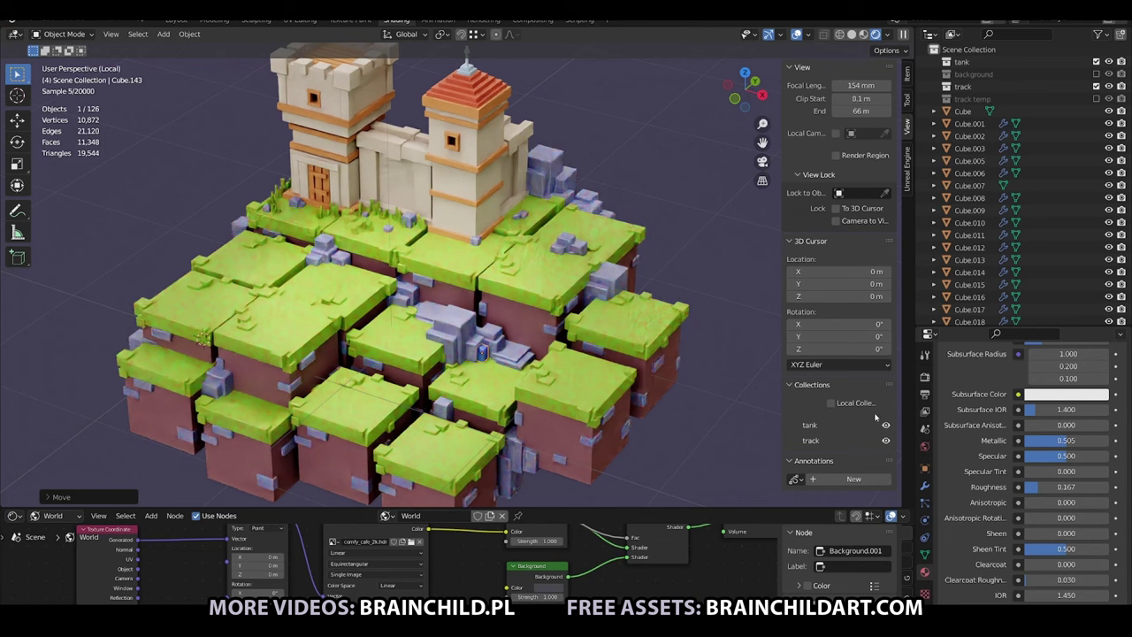
scroll(1061, 442, up, 3)
click(1066, 429)
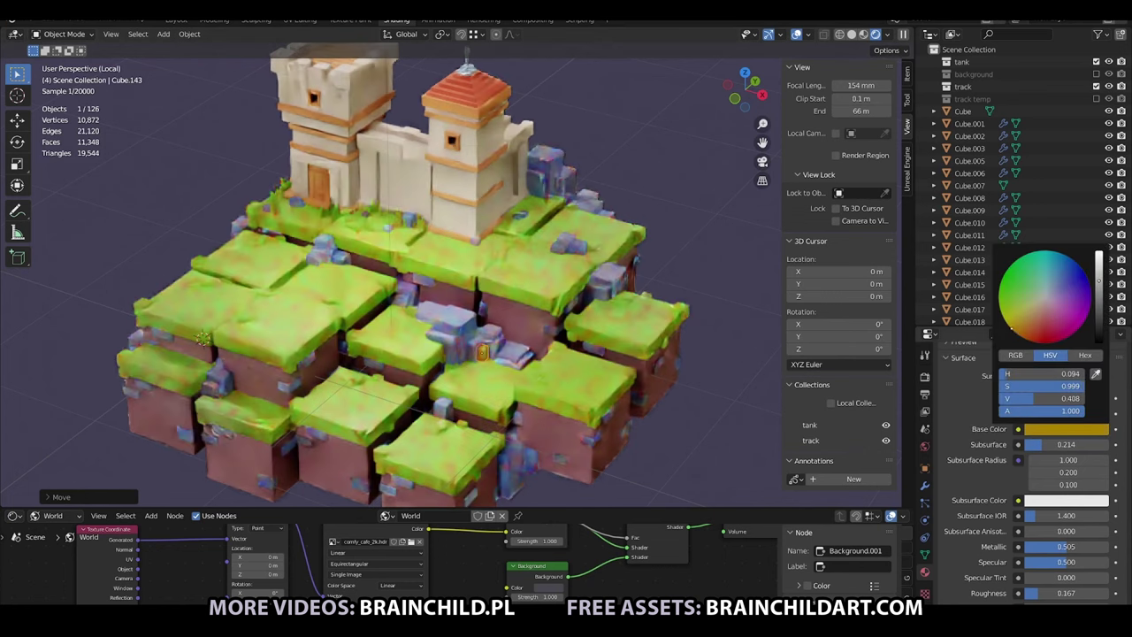
Make the piece emit a dark orange glow with emission strength 3.400.
scroll(1069, 495, down, 6)
scroll(1042, 447, down, 1)
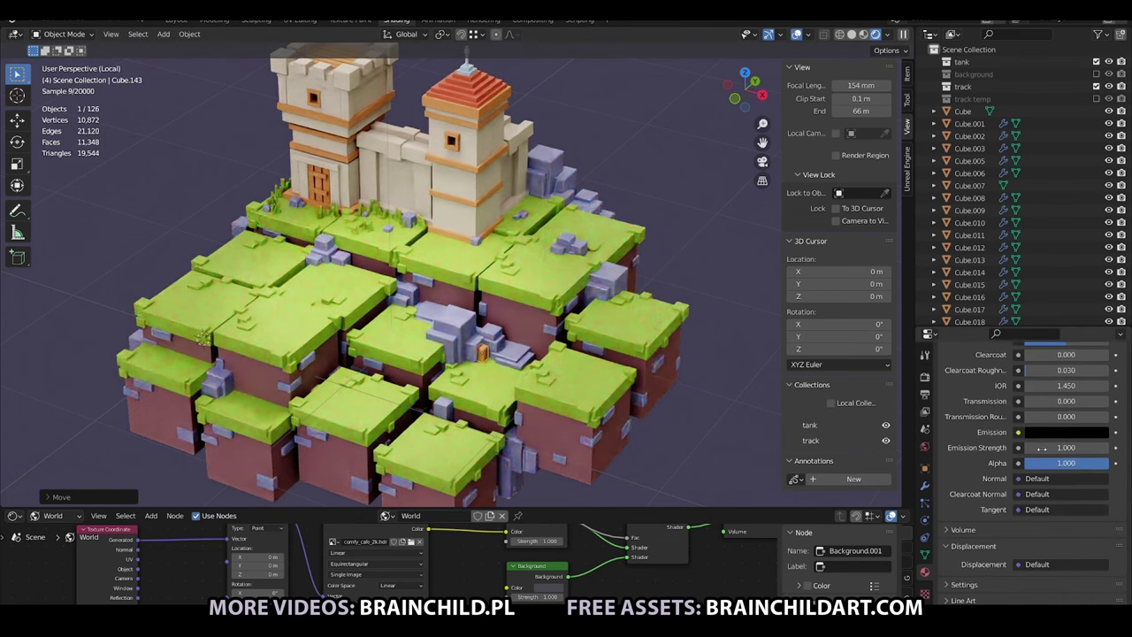
click(1066, 432)
drag(1066, 448, 1097, 448)
click(1066, 431)
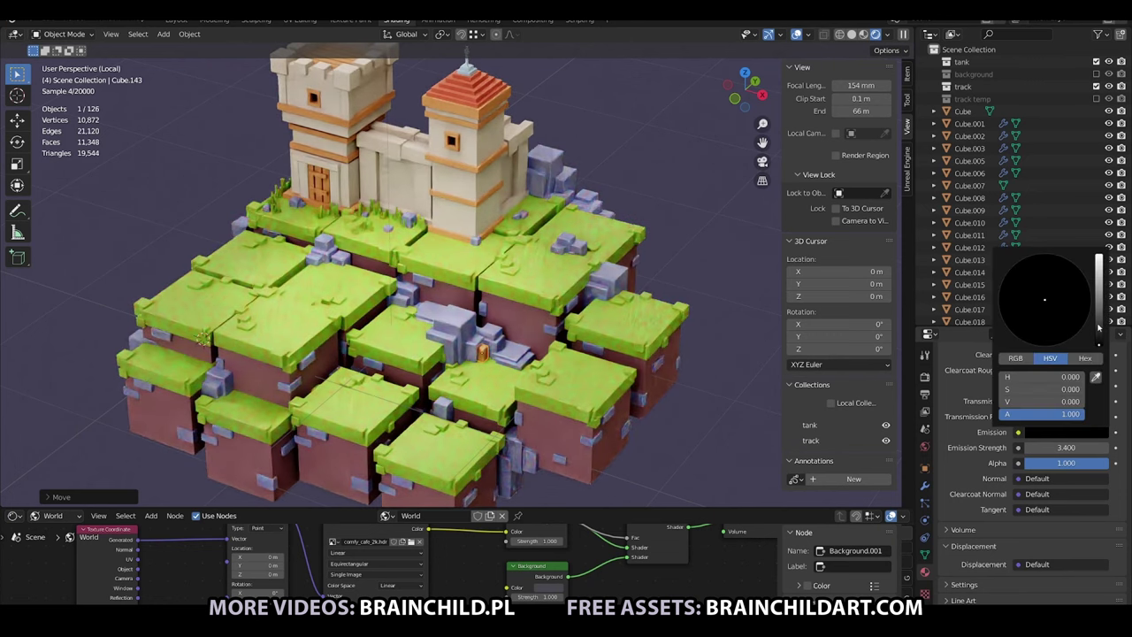
mouse_move(1044, 301)
mouse_down()
mouse_move(1039, 327)
mouse_move(1044, 314)
mouse_up()
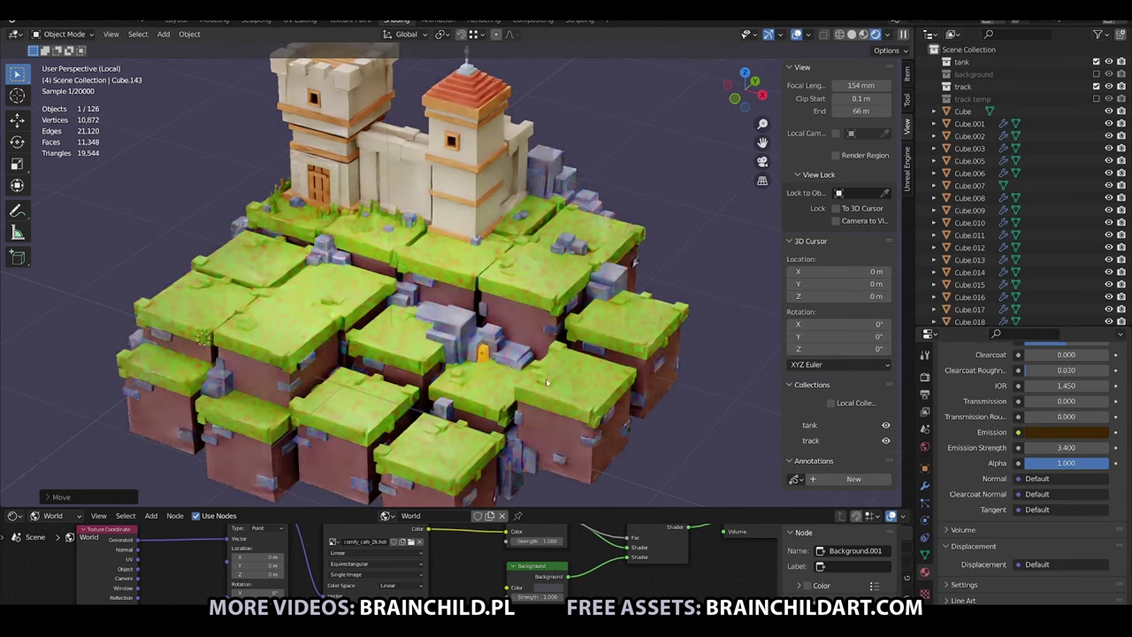
Place several copies of the glowing piece on the central stones.
key(shift+d)
right_click(531, 362)
key(shift+d)
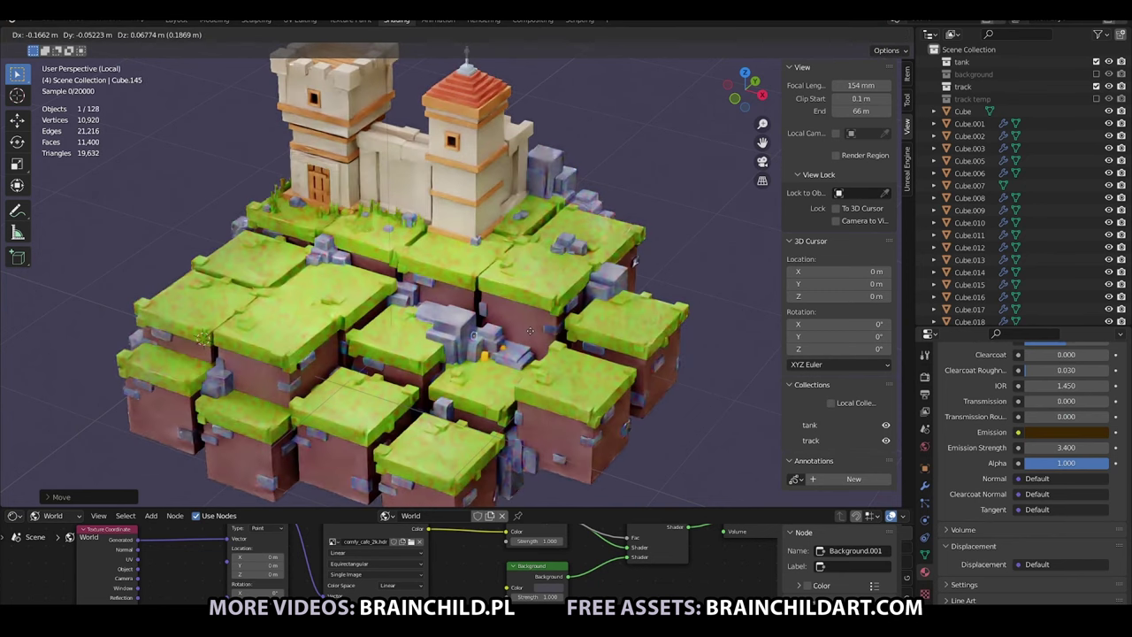
click(531, 334)
key(shift+d)
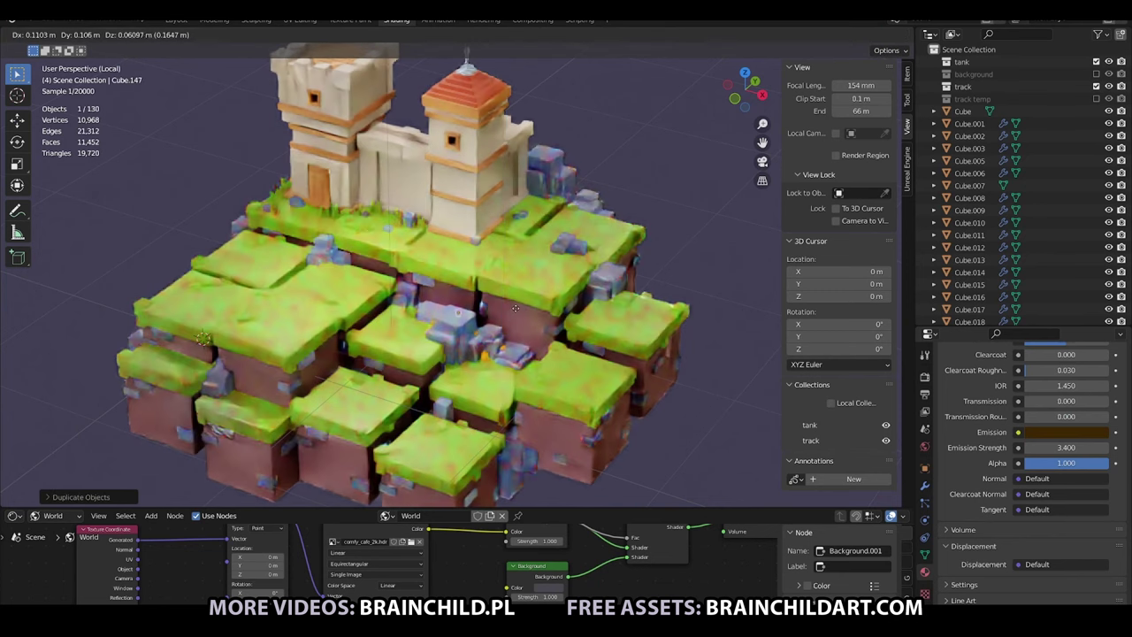
click(516, 308)
Add another copy shifted along Y and flatten its height.
key(shift+d)
key(y)
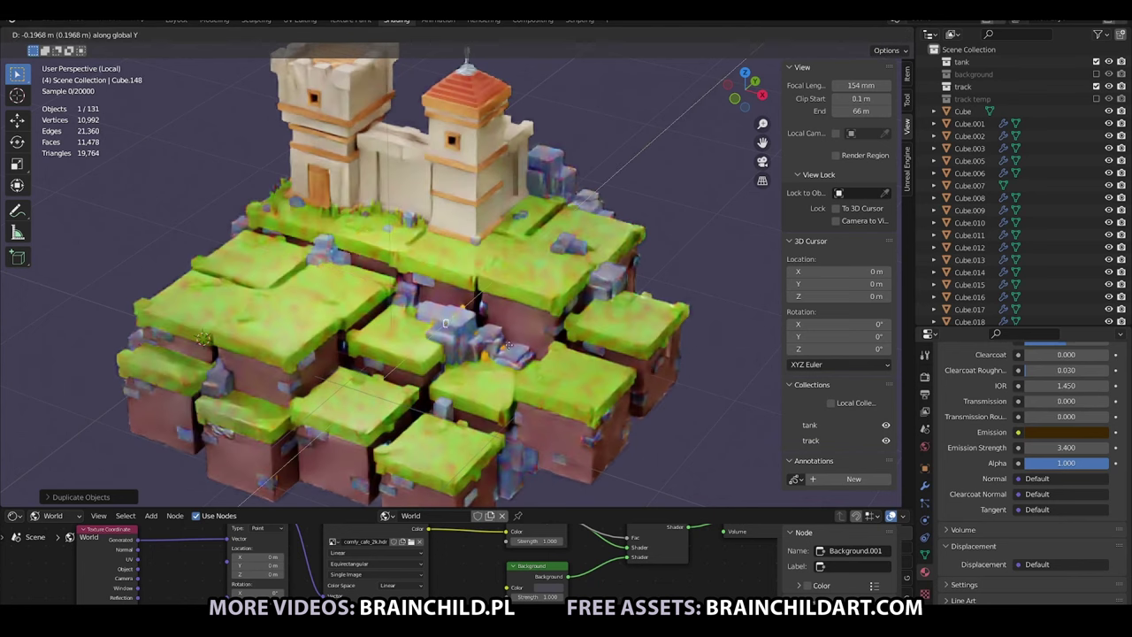
click(445, 323)
key(s)
key(z)
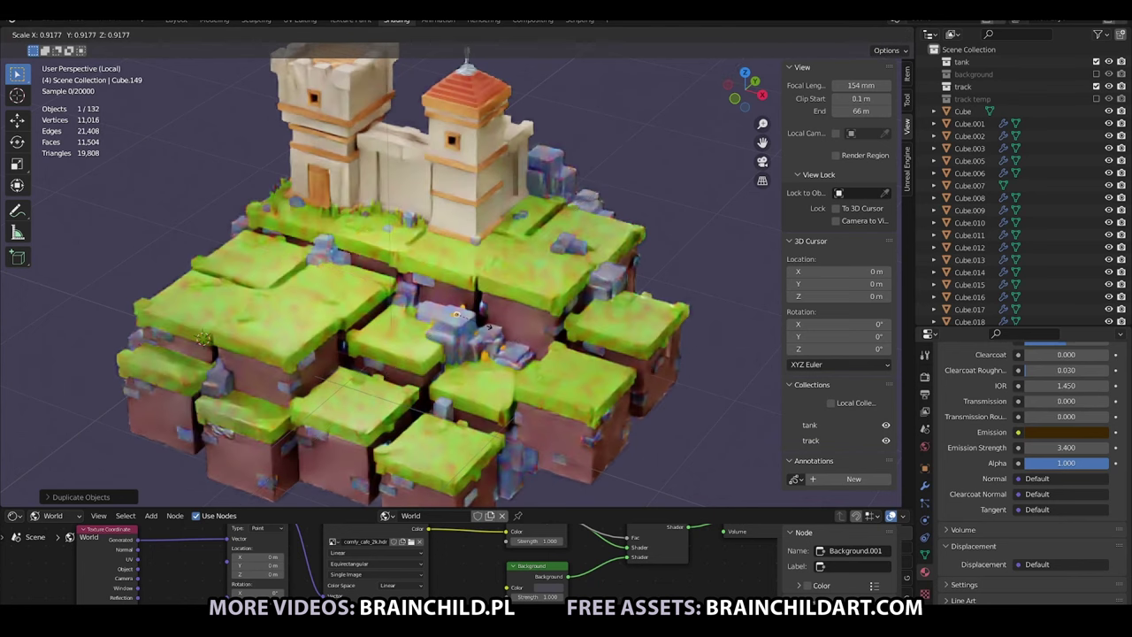
click(528, 358)
Shift the flattened piece along Y and place further copies along X around the steps.
key(g)
key(y)
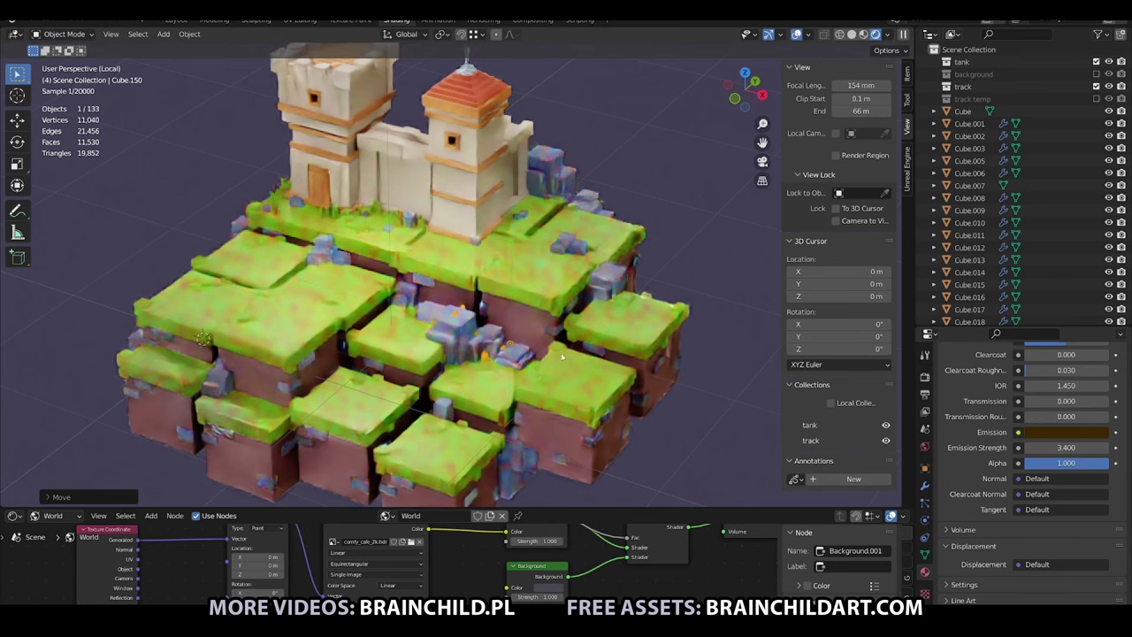
click(540, 357)
key(shift+d)
key(x)
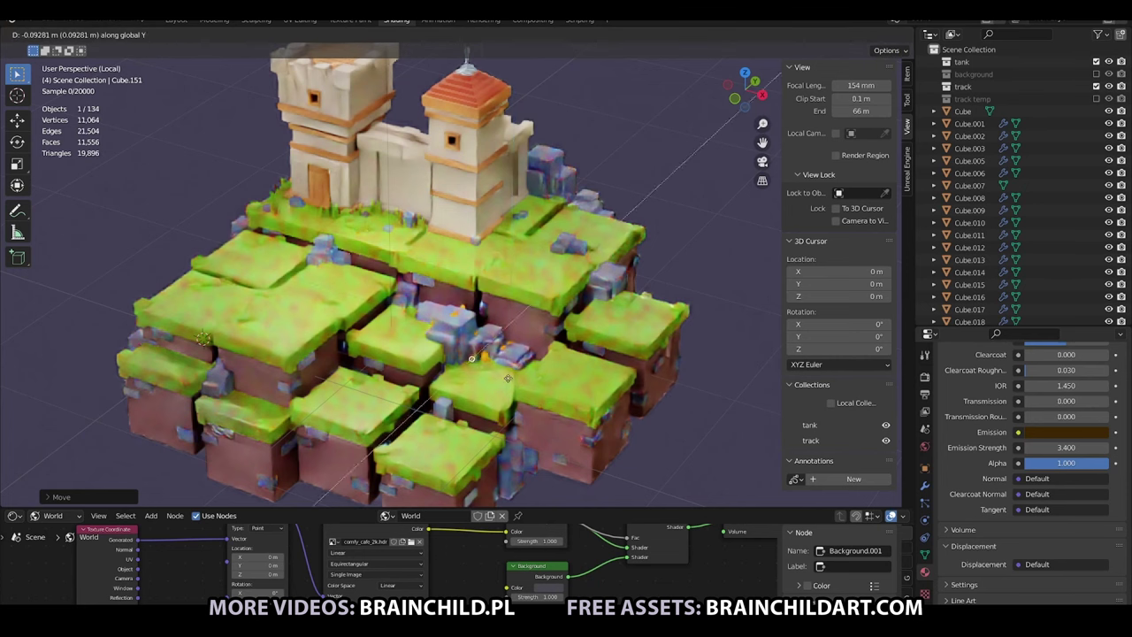
click(509, 381)
click(523, 332)
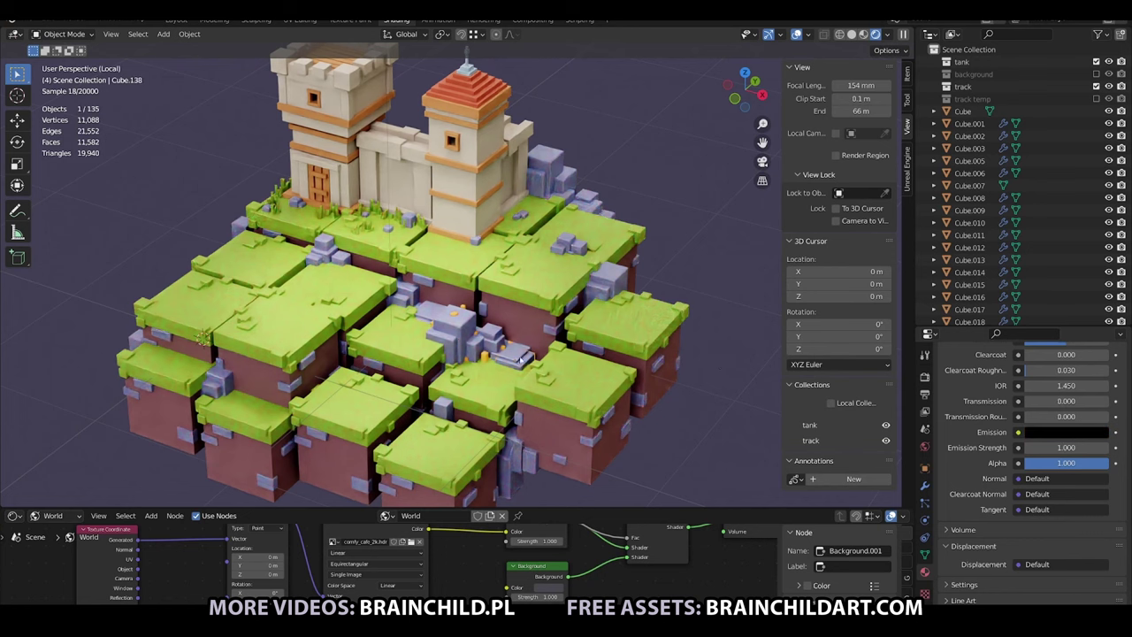
Squash two stone pieces in height, then add smaller copies of the pair among the stones.
shift+click(522, 357)
key(s)
key(z)
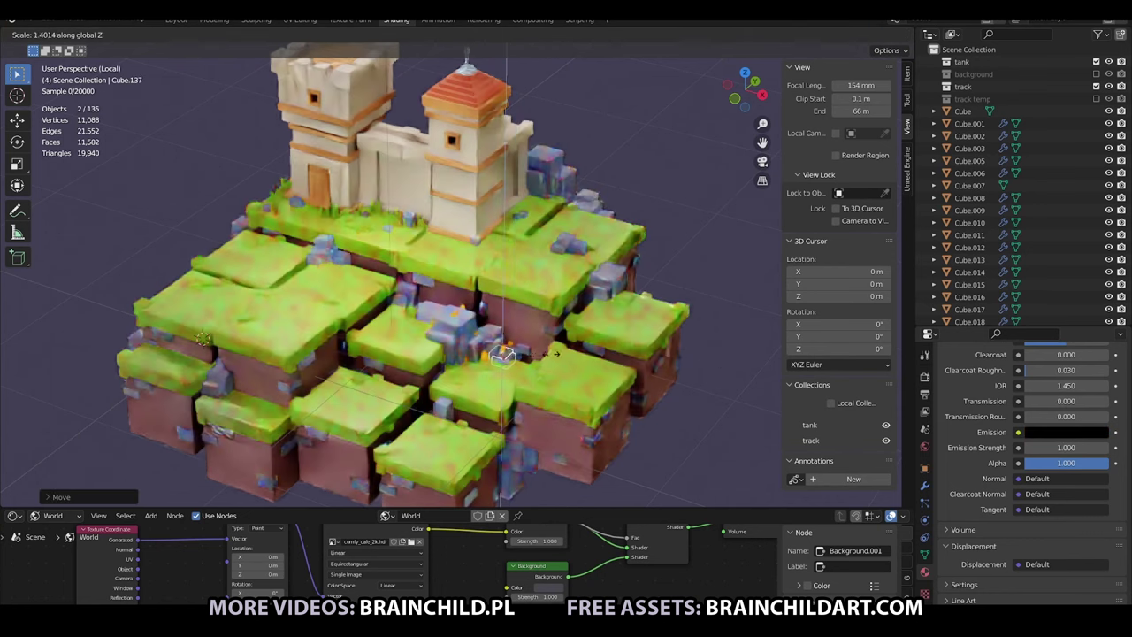
click(564, 351)
key(shift+d)
click(538, 346)
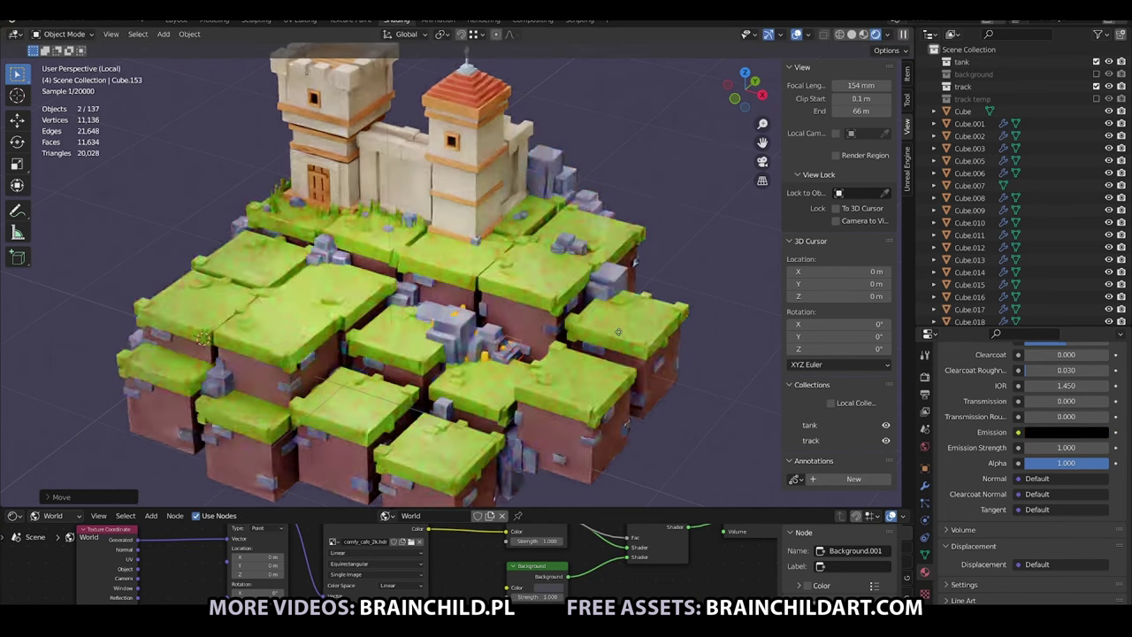
key(s)
click(520, 376)
Add two more copies of a glowing orange piece among the stones.
key(shift+d)
click(530, 358)
click(560, 363)
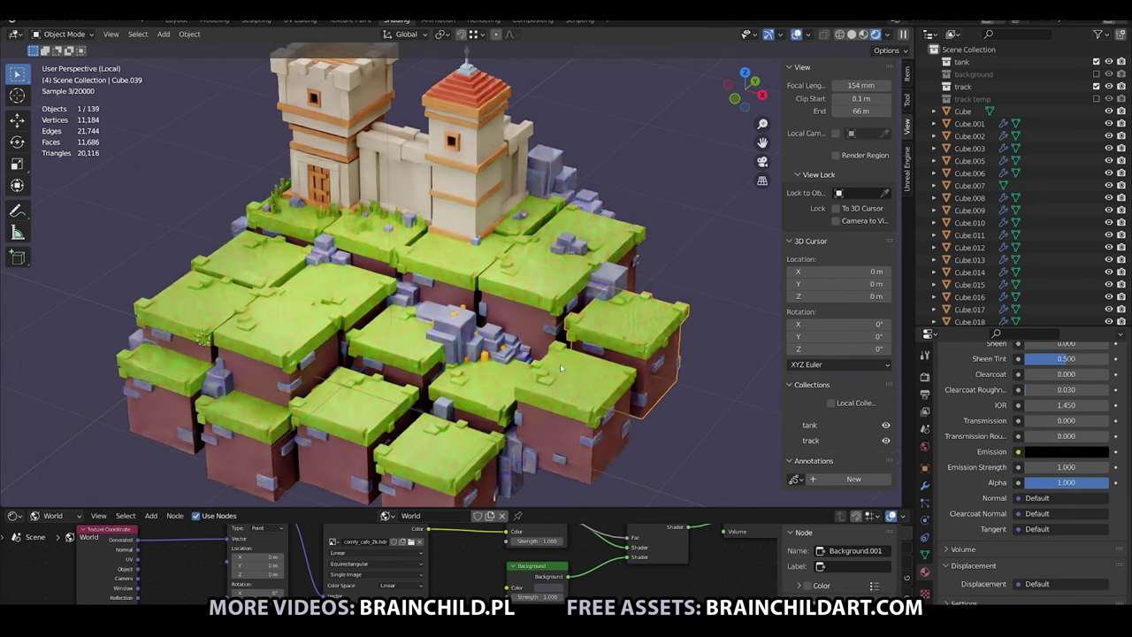
click(507, 350)
key(shift+d)
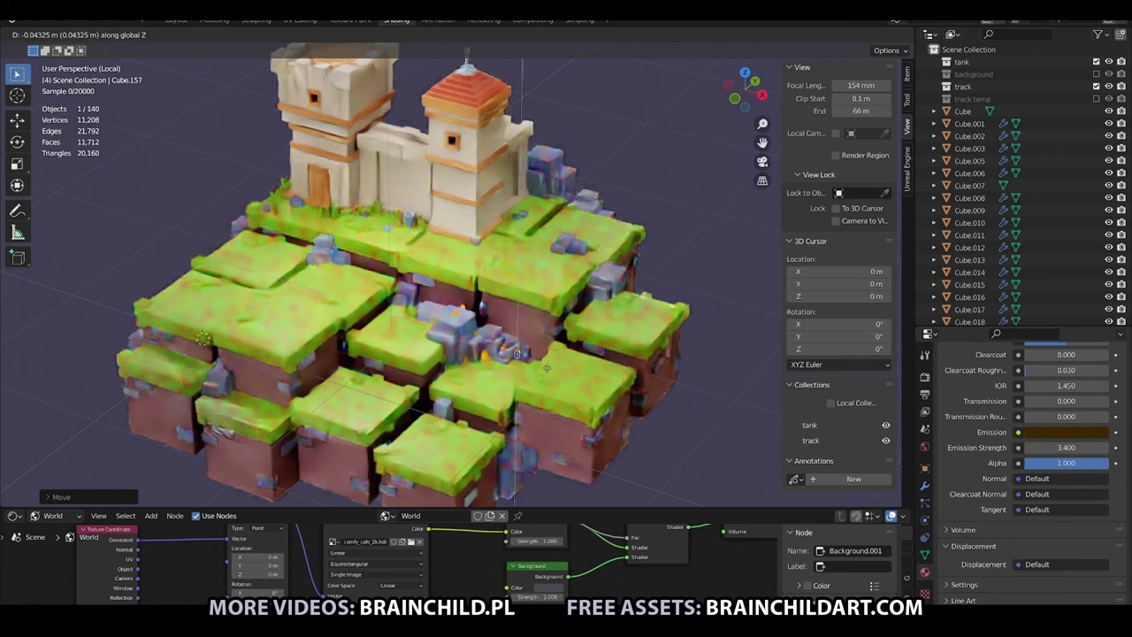
click(549, 370)
key(shift+d)
click(558, 358)
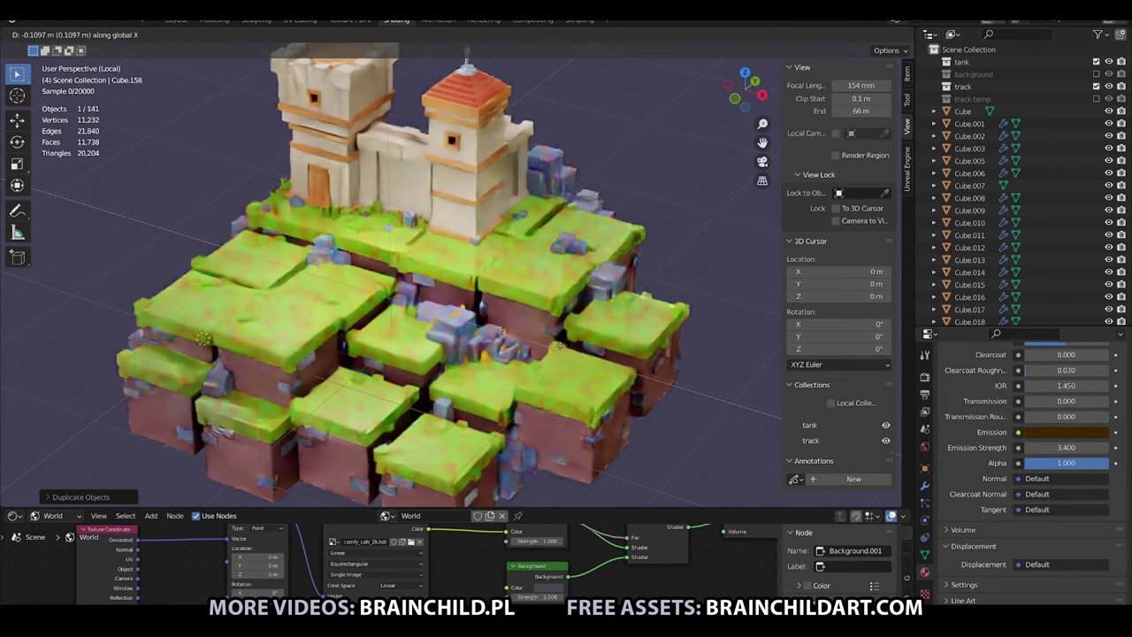
Add a copy of the stone piece shifted along Y.
key(shift+d)
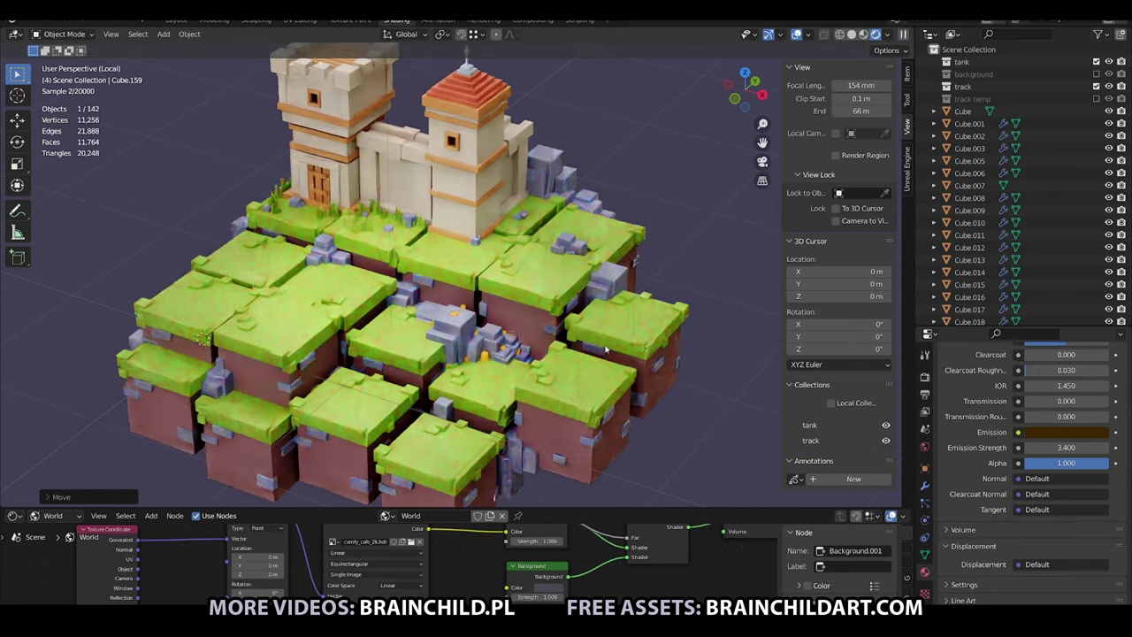
key(x)
key(y)
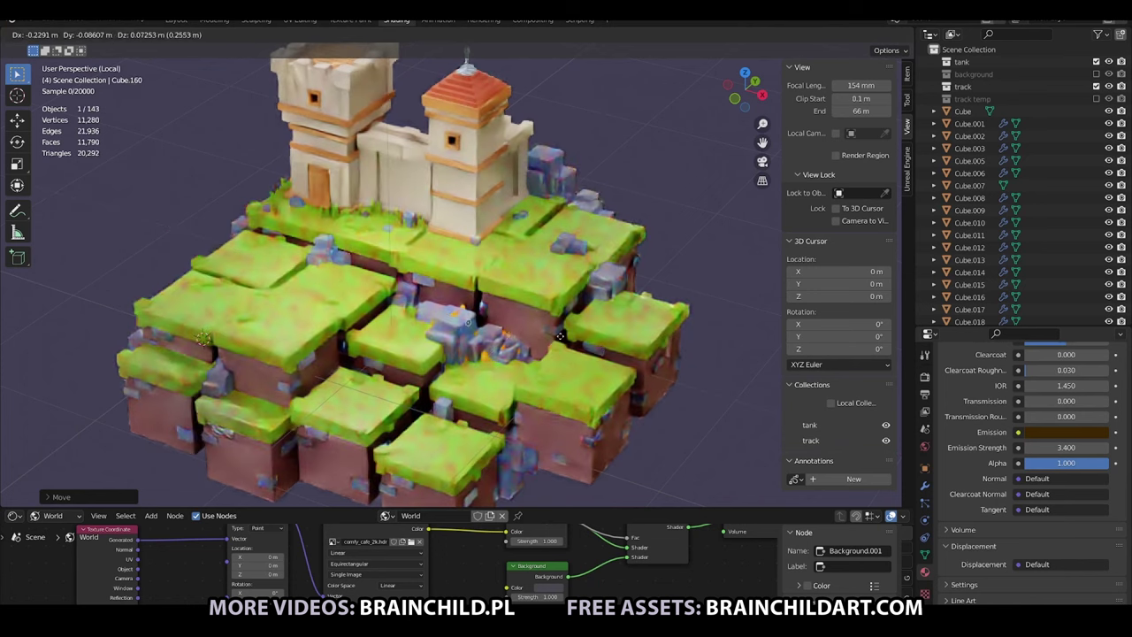
click(560, 336)
key(alt+a)
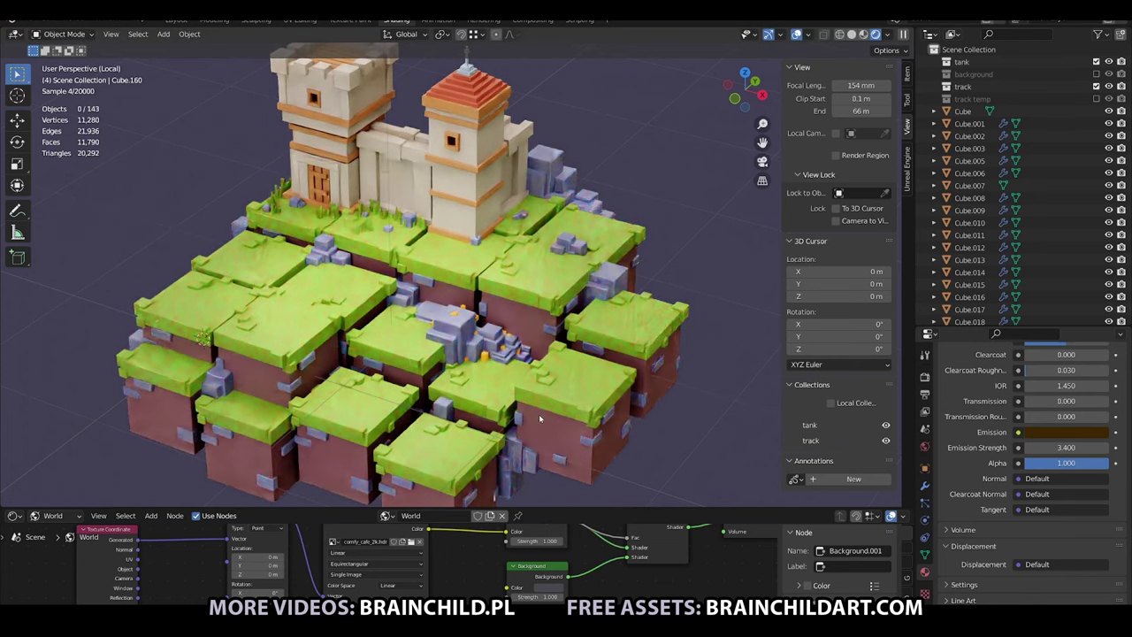
Add a glowing orange copy shifted along Y and a resized copy beside the steps.
click(494, 327)
key(shift+d)
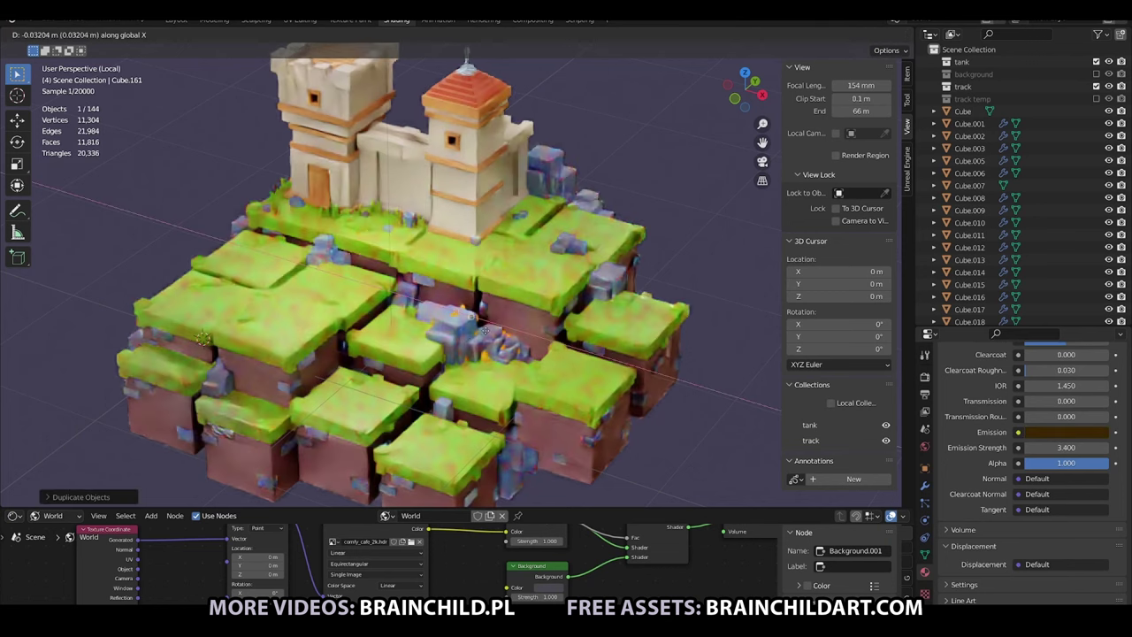
key(y)
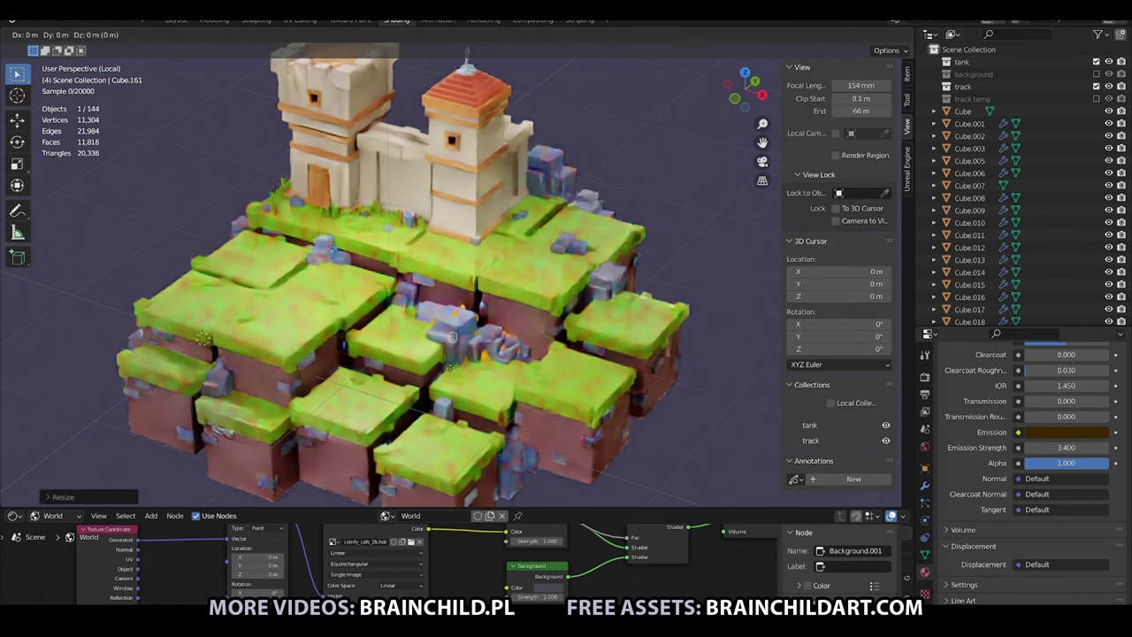
click(453, 368)
key(shift+d)
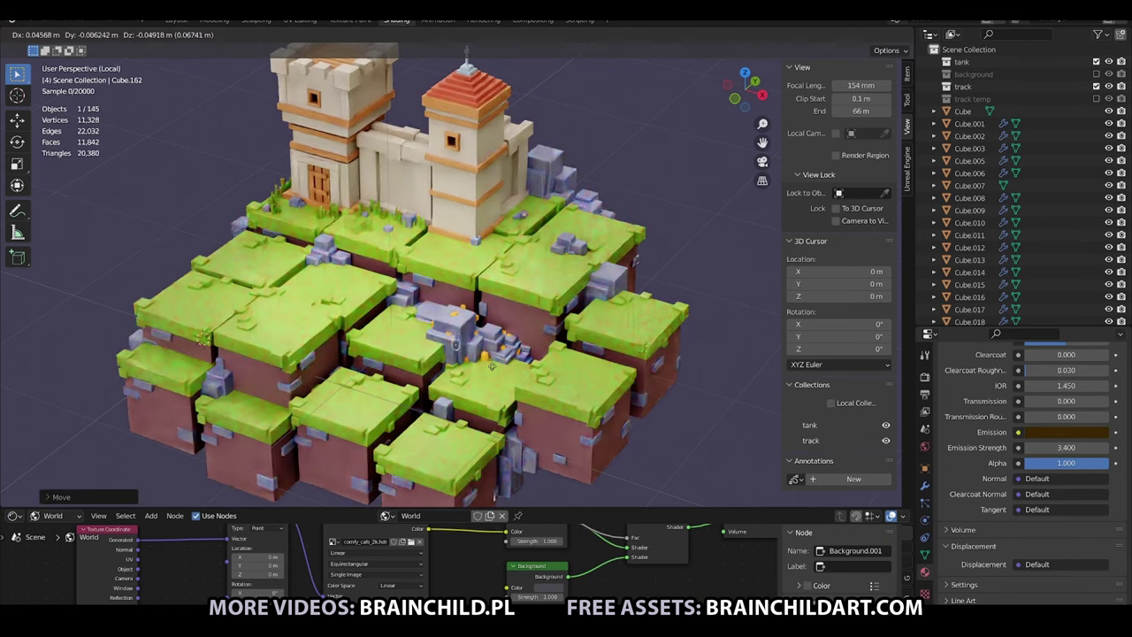
key(s)
click(553, 348)
click(575, 345)
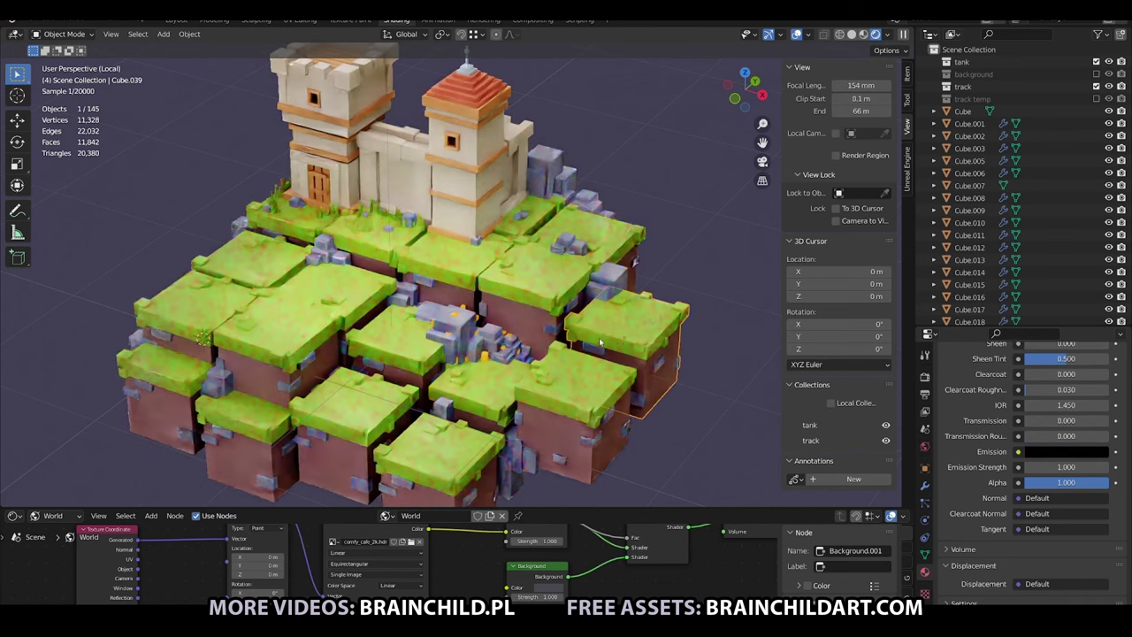
Add two plank copies along Y beside the existing slab.
middle_drag(576, 344, 534, 289)
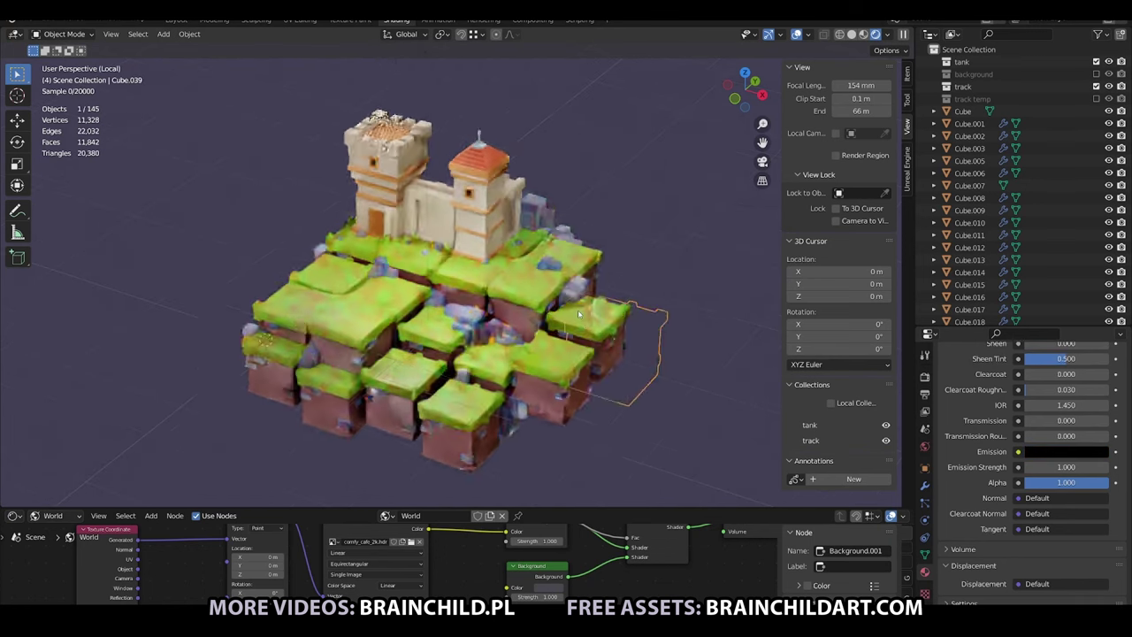
click(503, 232)
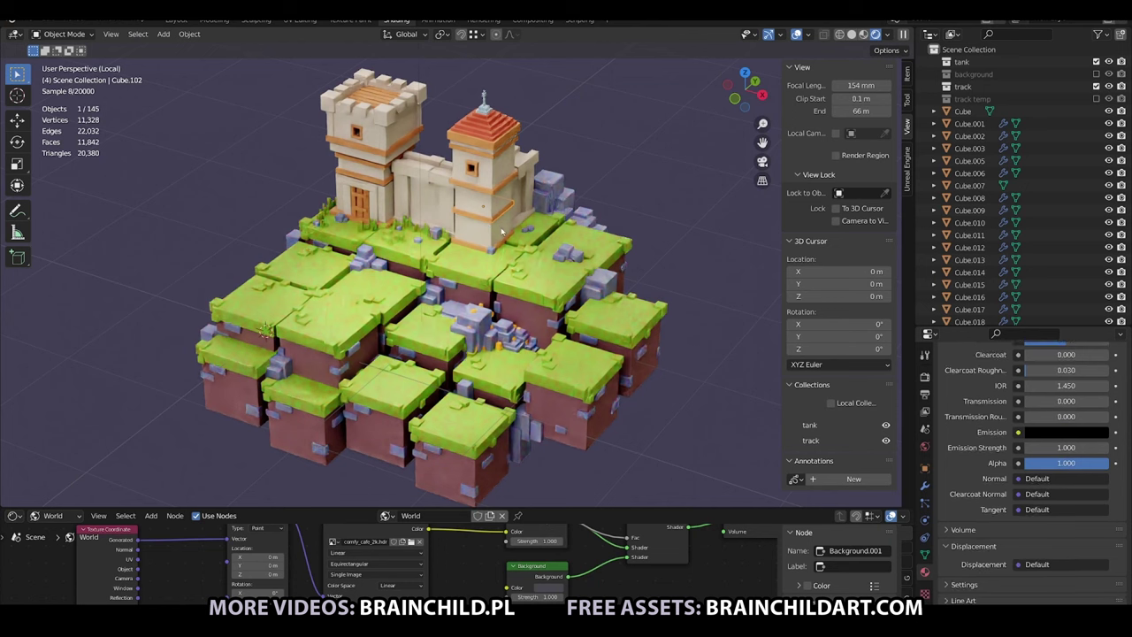
key(shift+d)
key(x)
key(y)
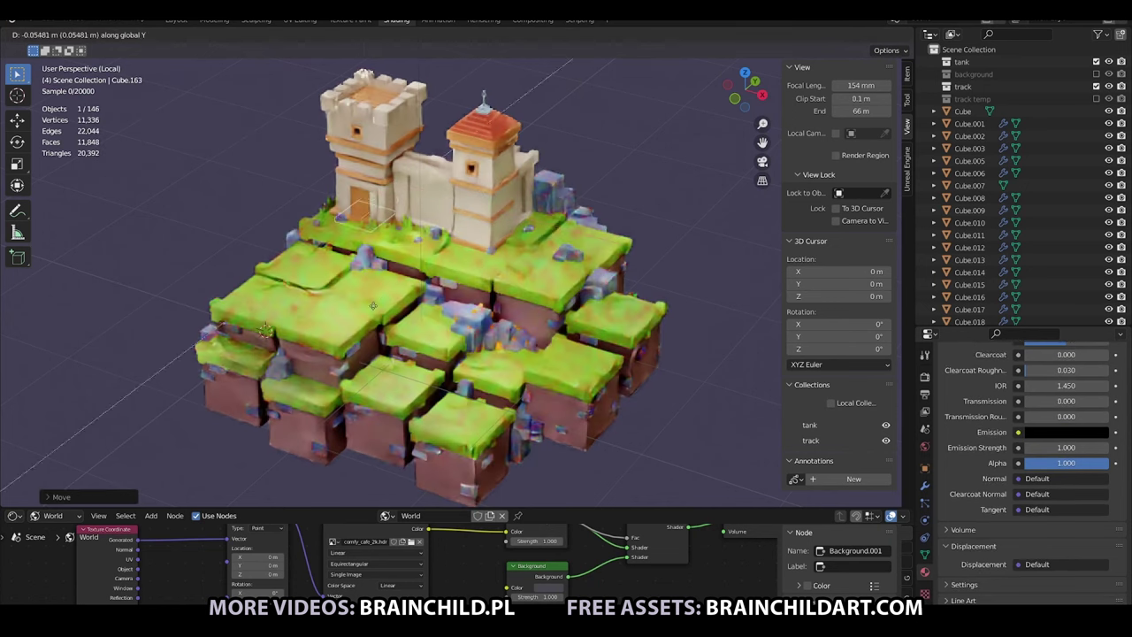
click(358, 276)
key(shift+d)
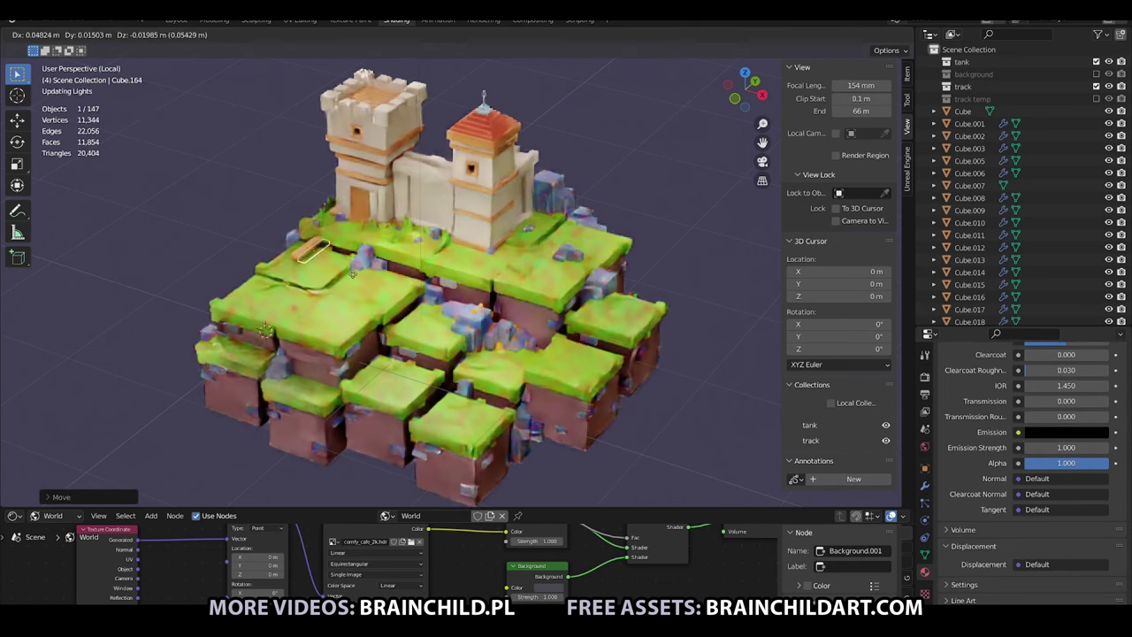
click(363, 285)
Duplicate and resize the four planks, then undo the misplaced copy.
key(shift+d)
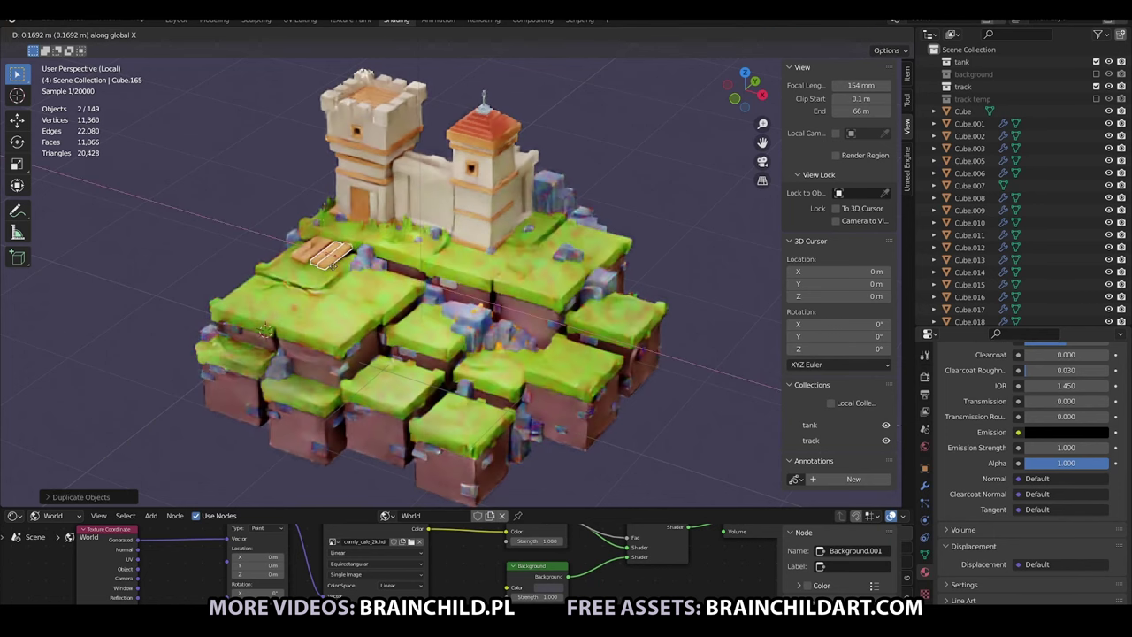
click(380, 268)
key(shift+d)
key(y)
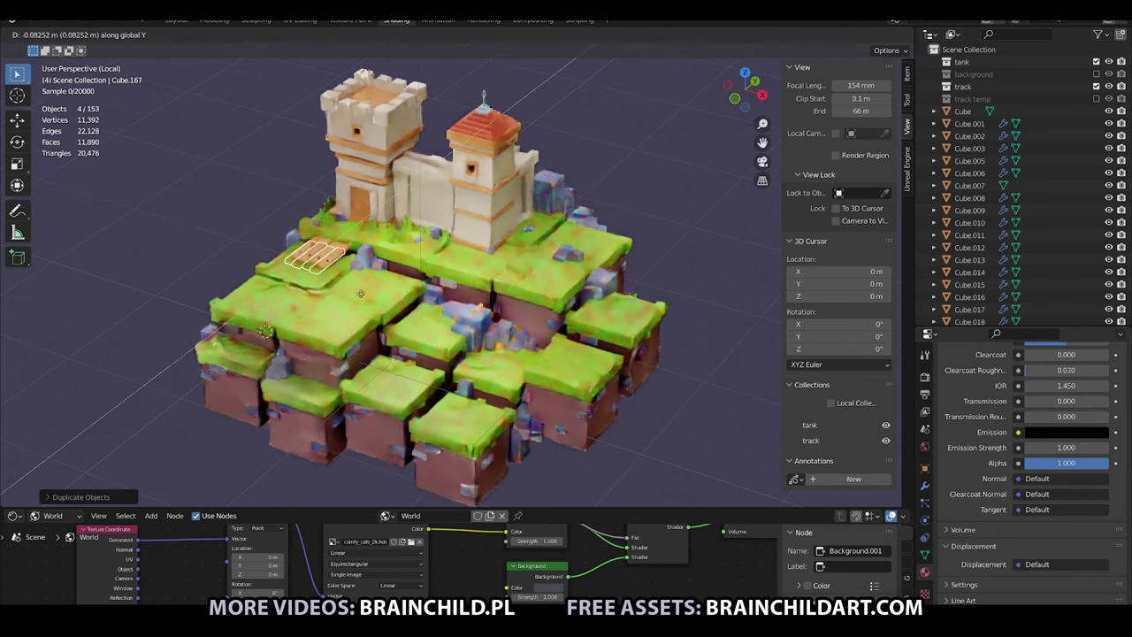
key(s)
click(347, 288)
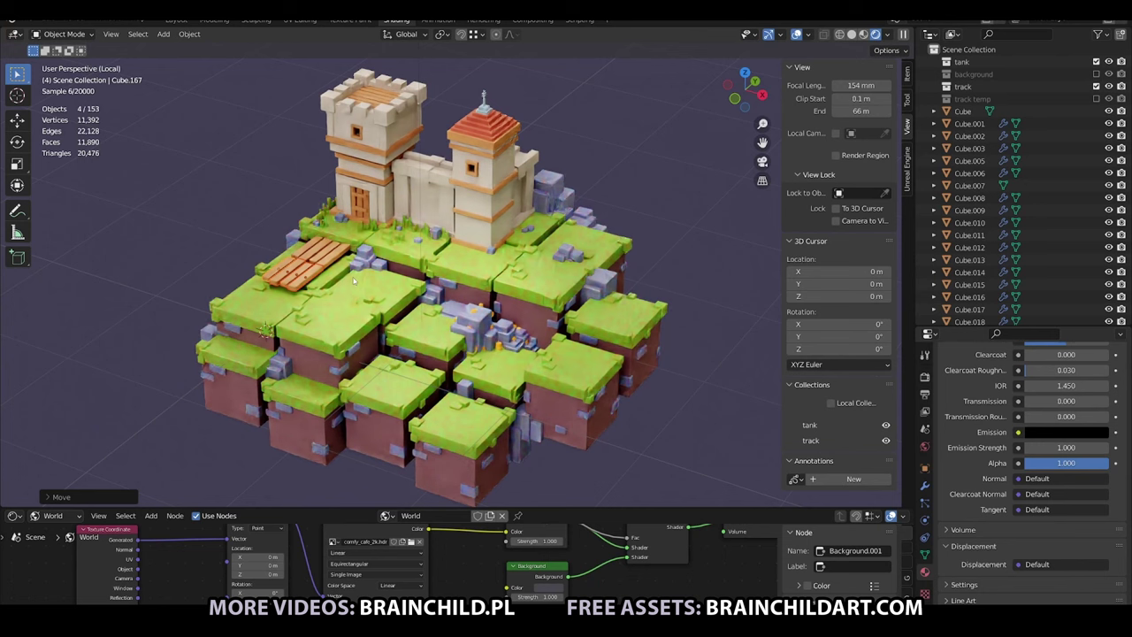
key(g)
key(Escape)
key(ctrl+z)
key(ctrl+z)
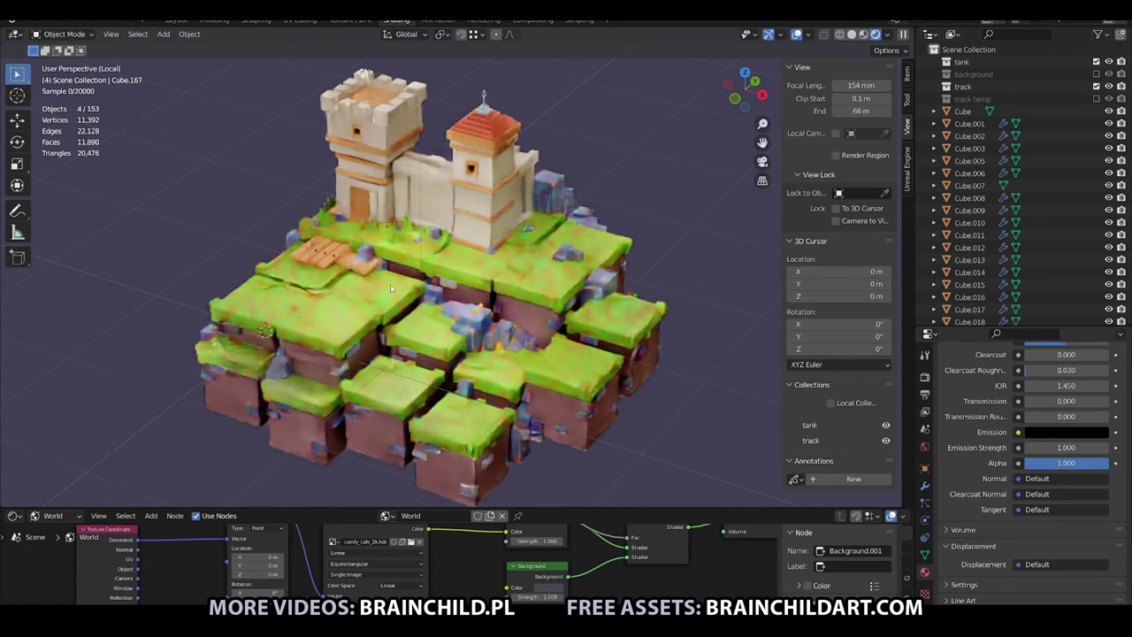
Raise the planks, then add two more rows along Y to extend the bridge.
key(g)
key(z)
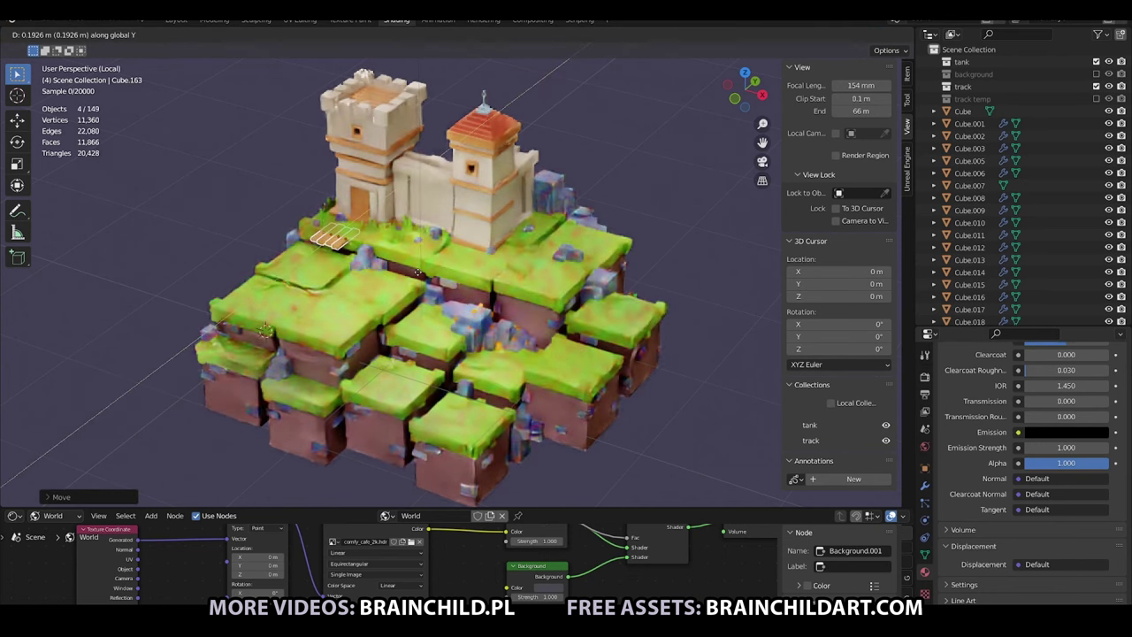
click(417, 280)
key(shift+d)
key(y)
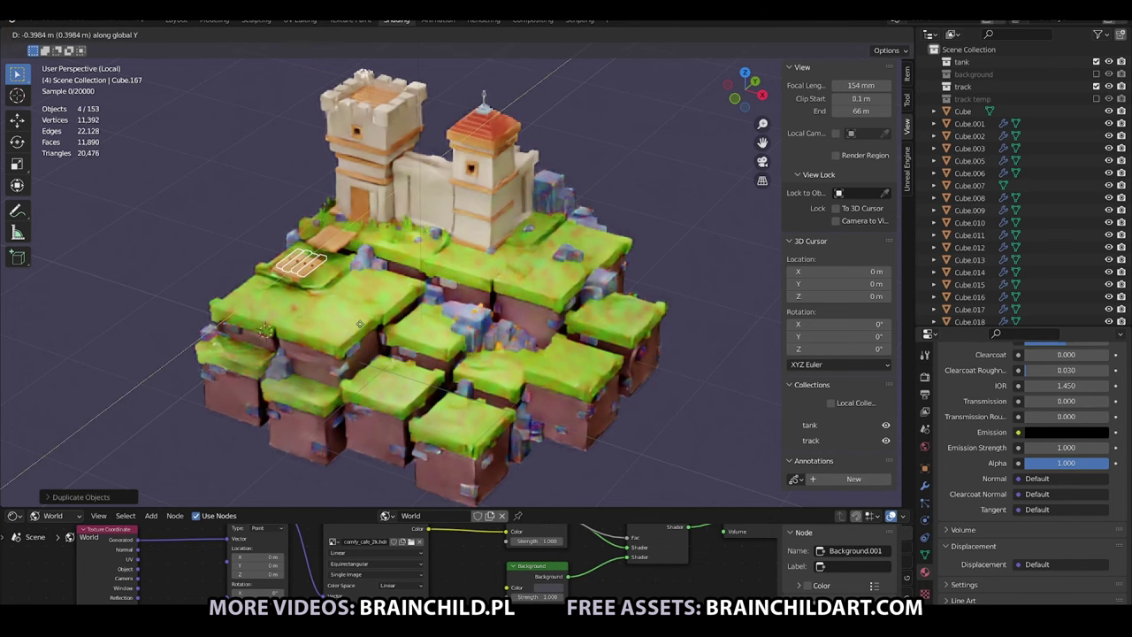
click(380, 314)
key(shift+d)
key(y)
click(361, 338)
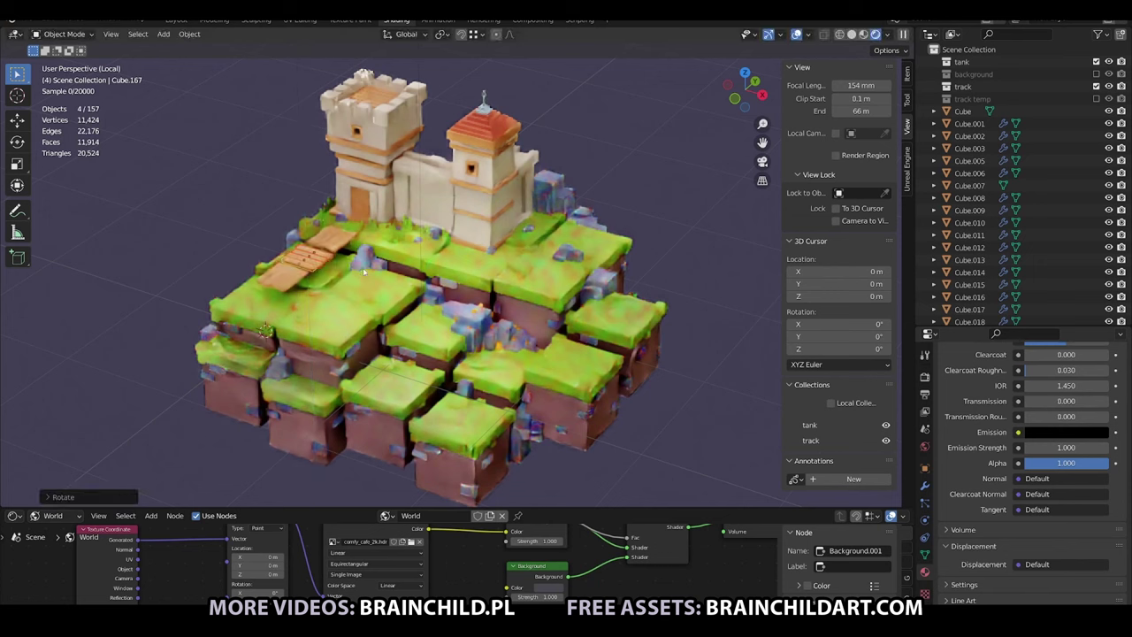
click(336, 277)
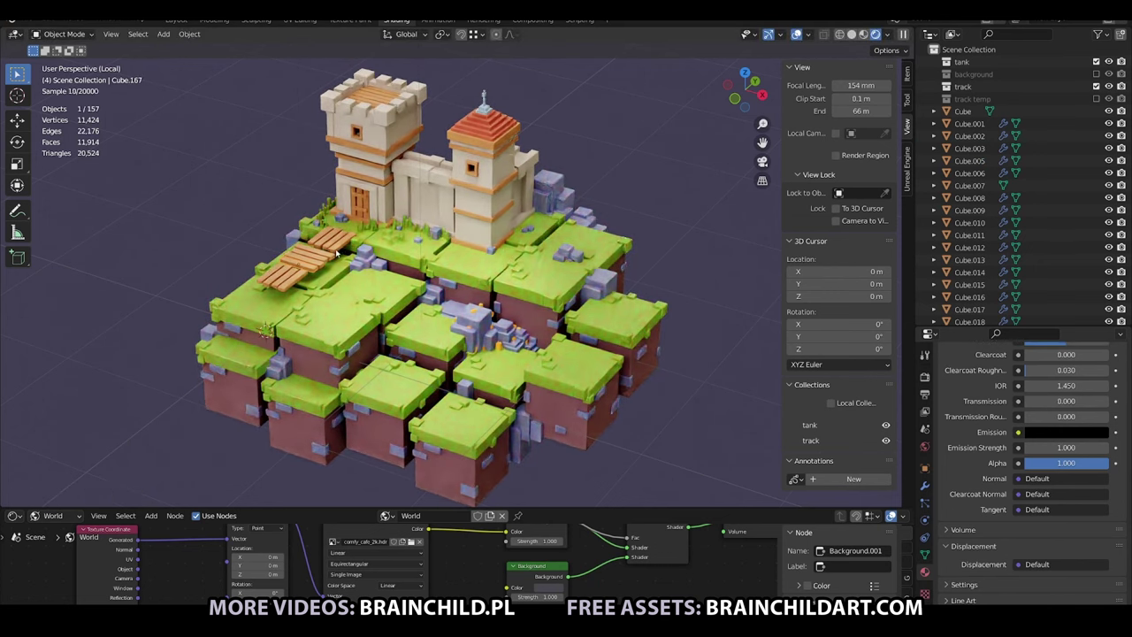
Duplicate a bridge plank and leave the copy in place, cancelling an accidental resize.
key(shift+d)
right_click(345, 258)
key(s)
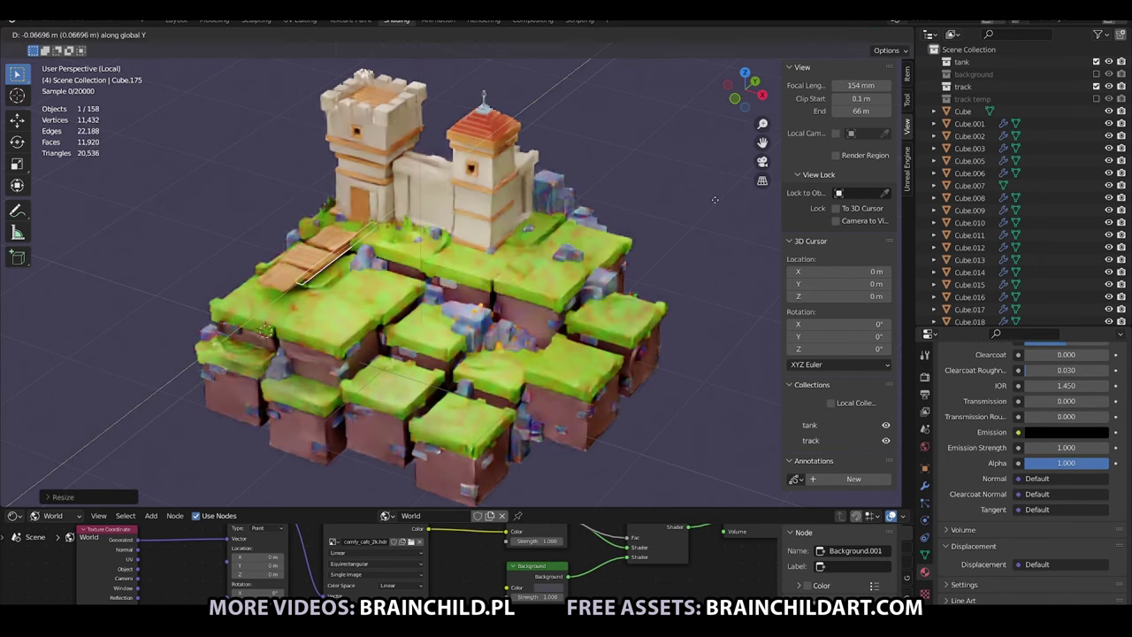
click(714, 200)
key(s)
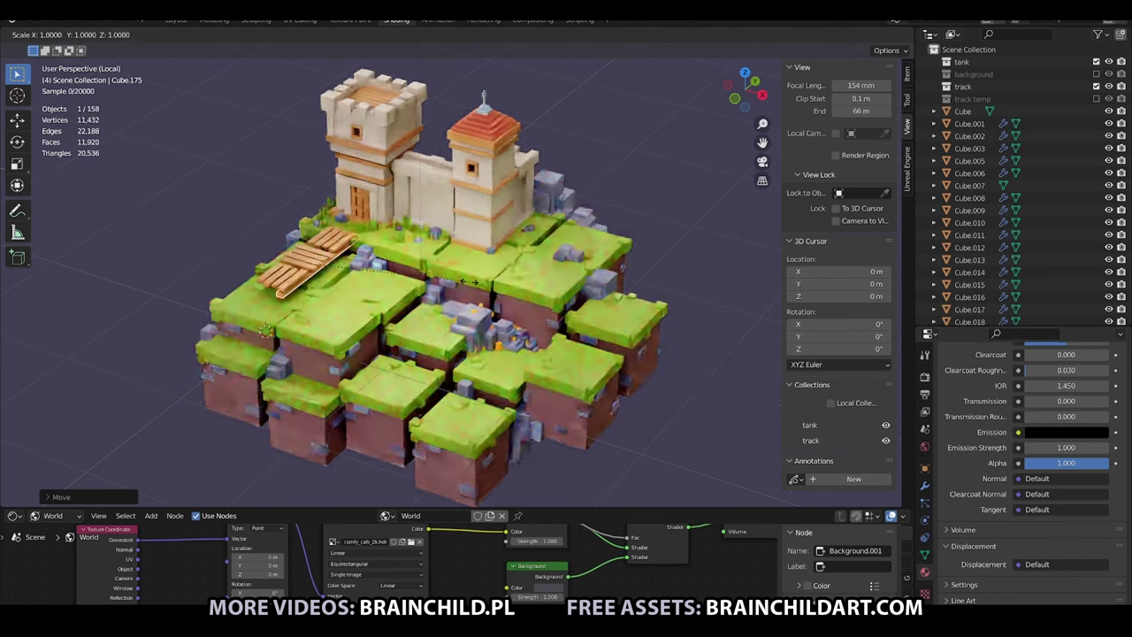
right_click(468, 282)
Copy the planks, rotate them 90° on X, and slide them along Y beside the bridge.
key(shift+d)
key(z)
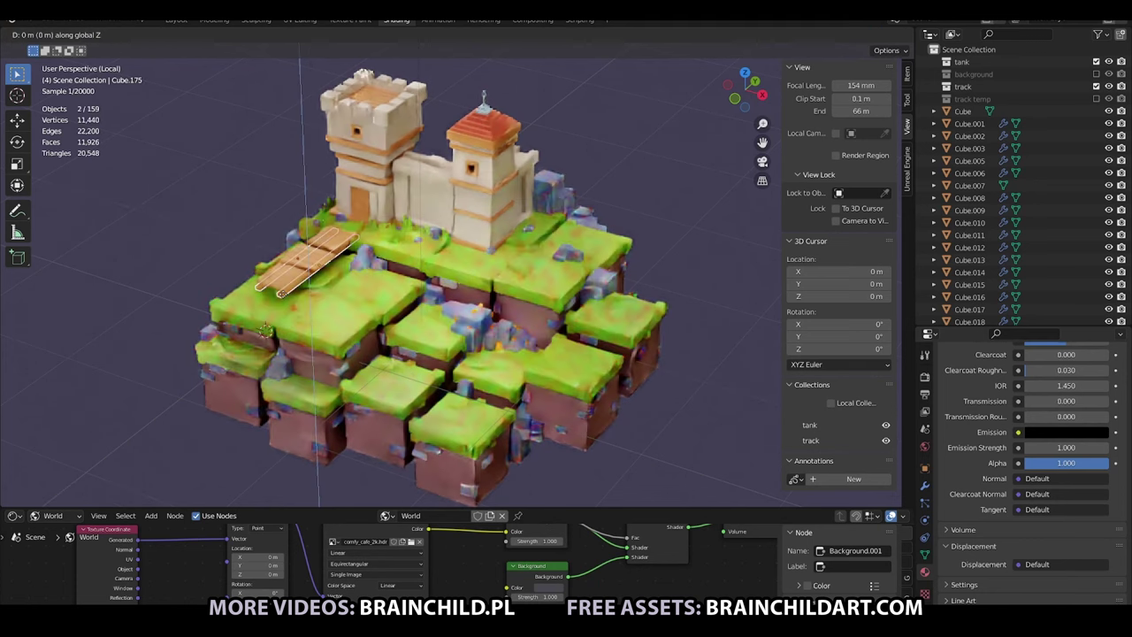
right_click(341, 287)
key(shift+d)
text(rx90)
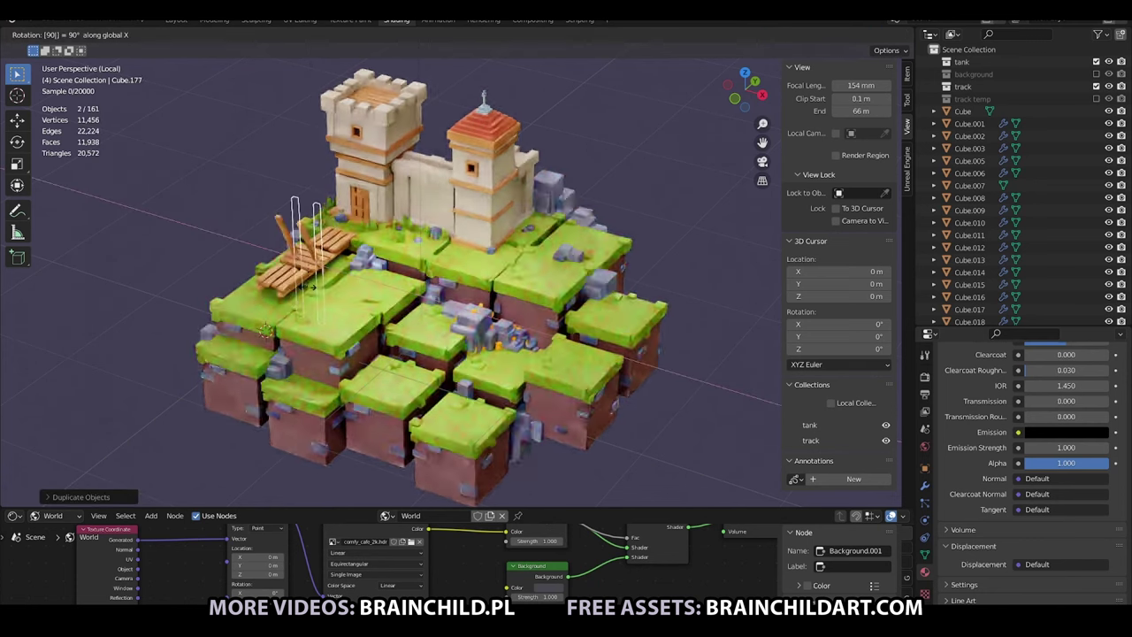
key(Return)
key(g)
key(y)
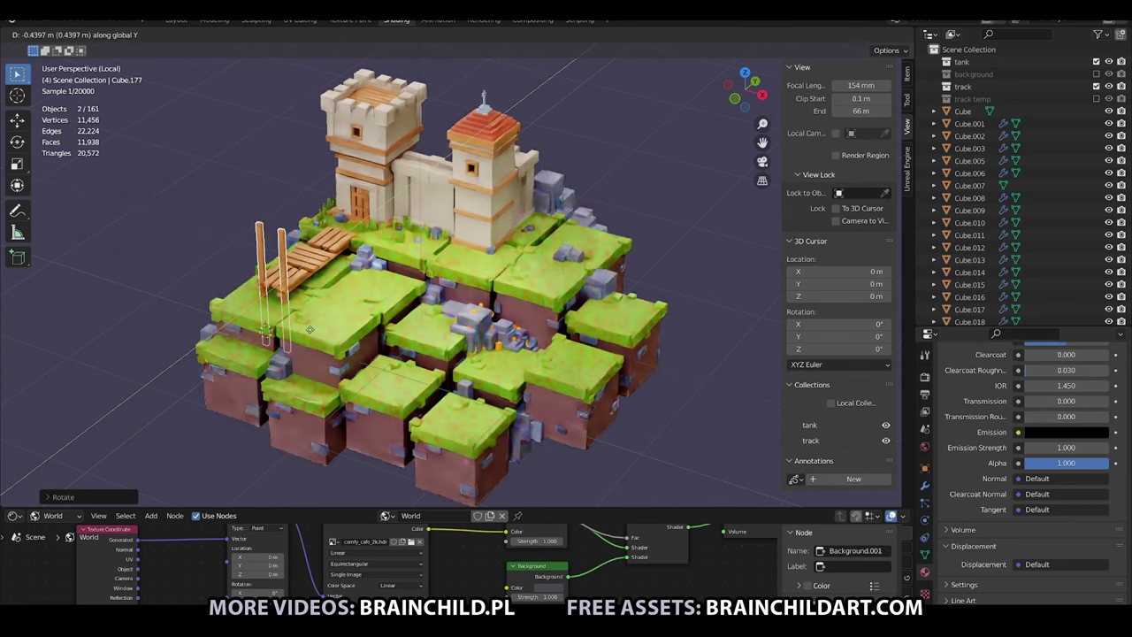
click(310, 329)
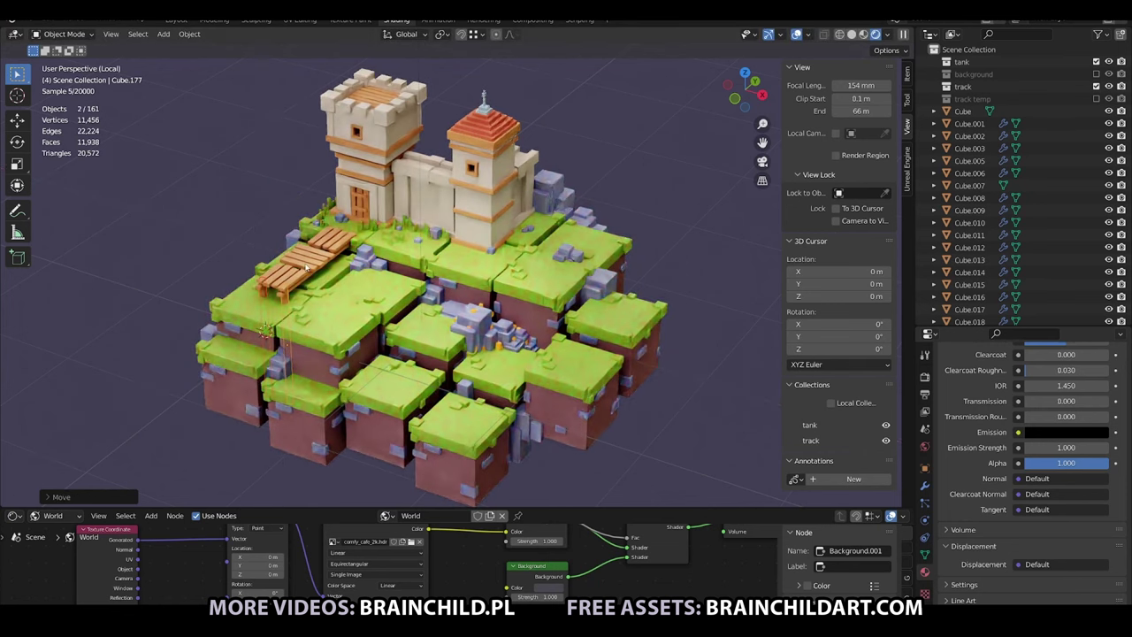
Lower and thin the rotated planks into side beams, then add another vertically offset copy.
key(g)
key(z)
key(s)
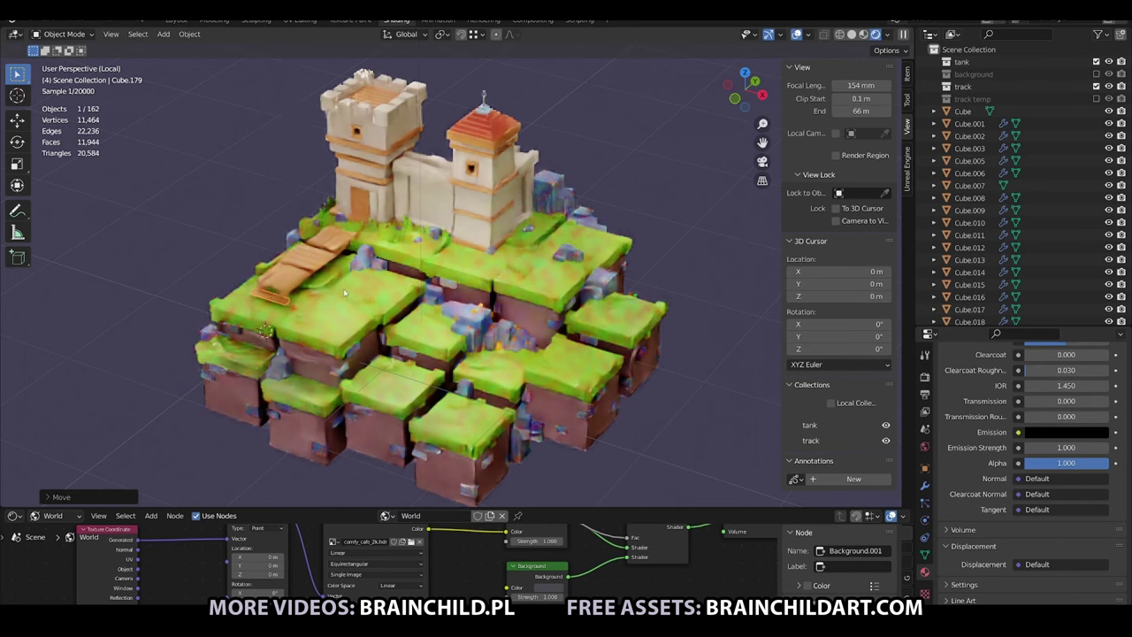
click(318, 284)
key(g)
key(y)
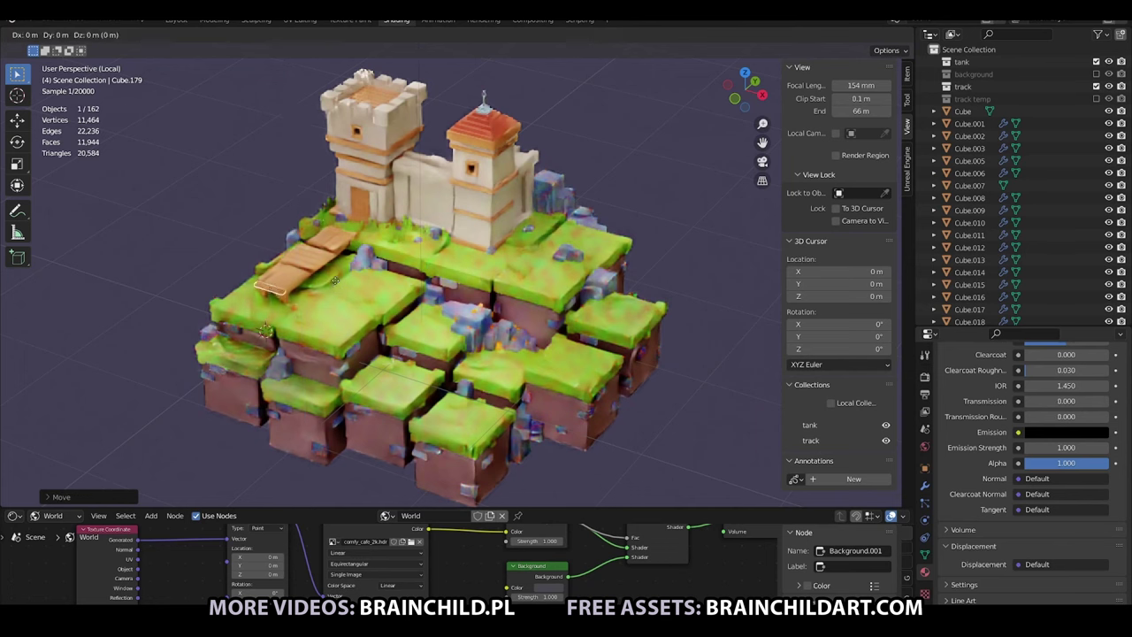
key(shift+d)
key(z)
click(331, 295)
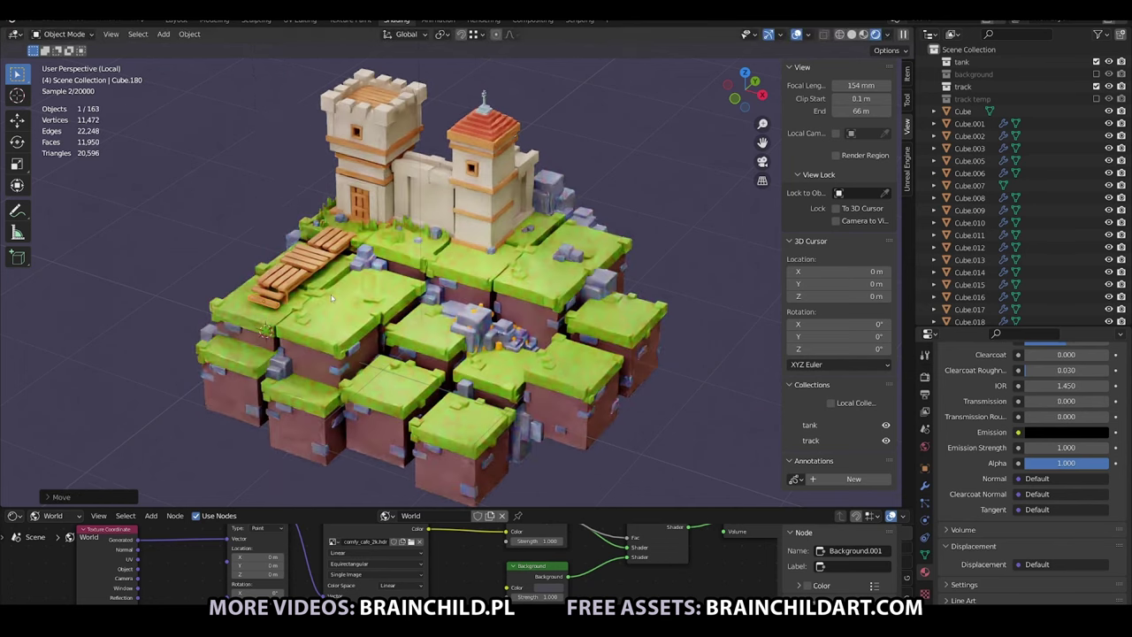
Select two bridge planks and duplicate them in place along X.
click(273, 293)
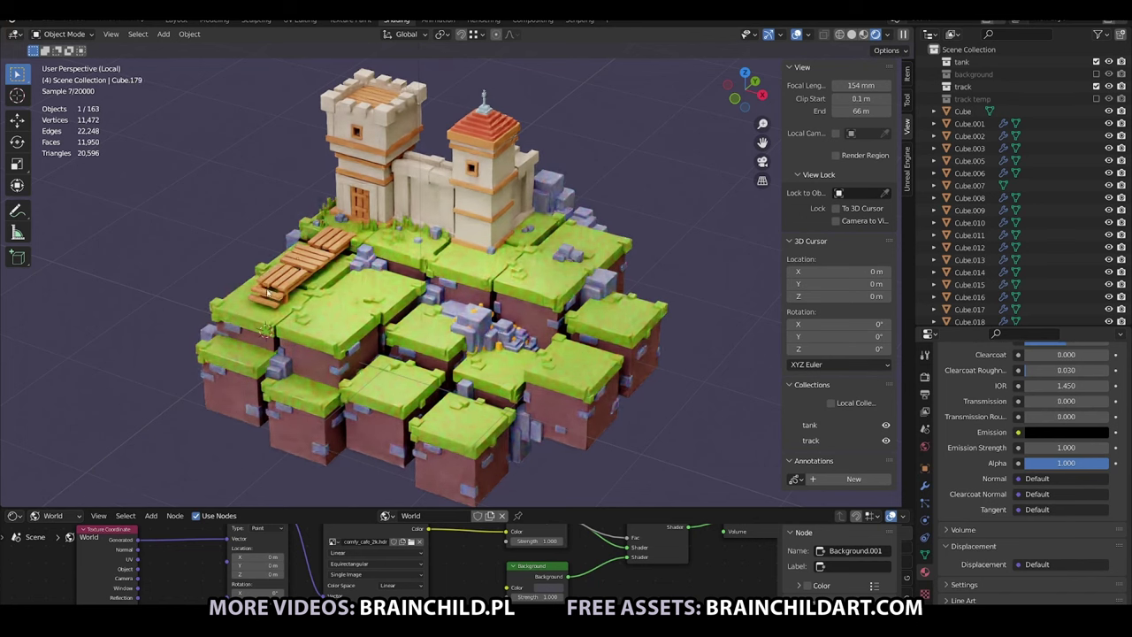
click(268, 293)
shift+click(285, 302)
key(shift+d)
key(x)
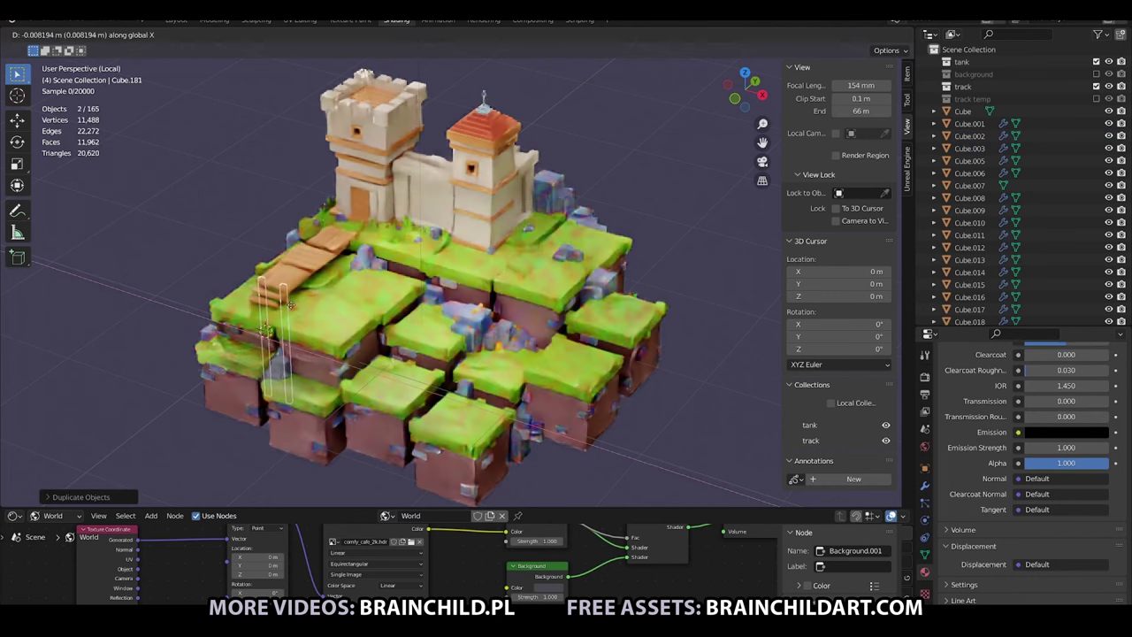
right_click(278, 310)
Pan toward the castle, deselect everything, and zoom in on the walkway.
click(388, 279)
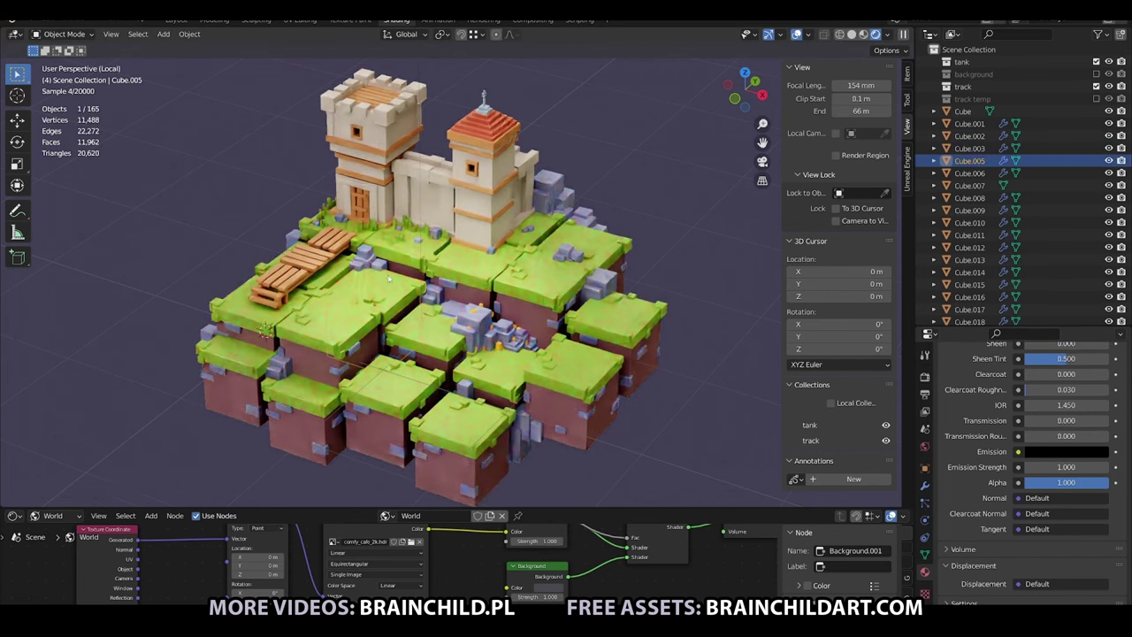
shift+middle_drag(479, 244, 429, 222)
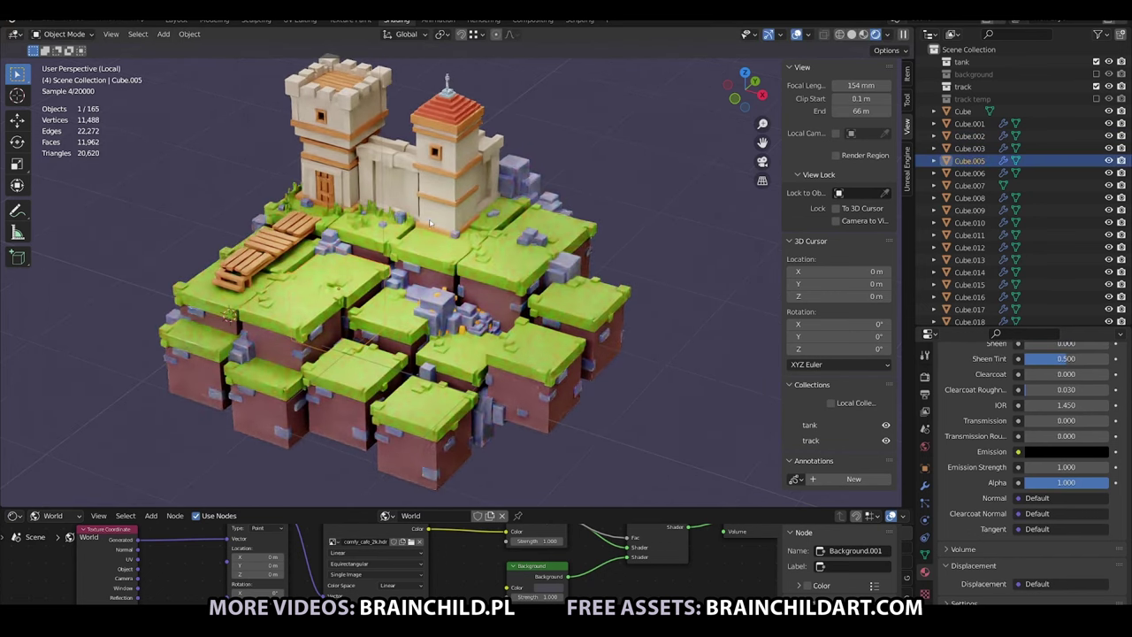
key(alt+a)
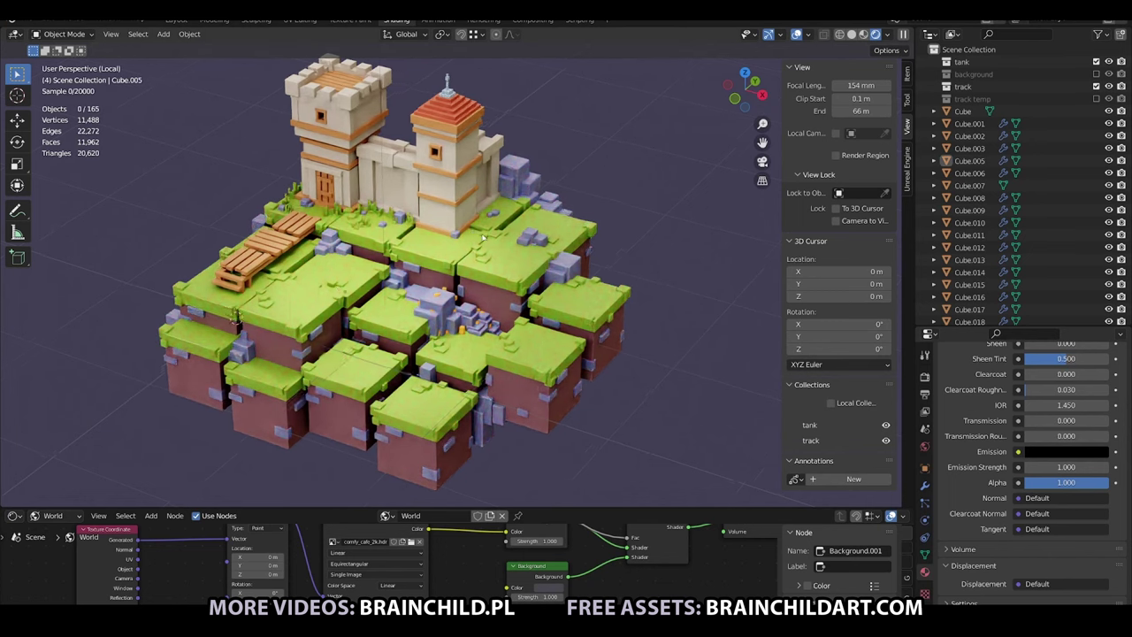
scroll(483, 237, up, 2)
Copy the side plank into a post near the castle door, resizing and positioning it along X.
click(167, 304)
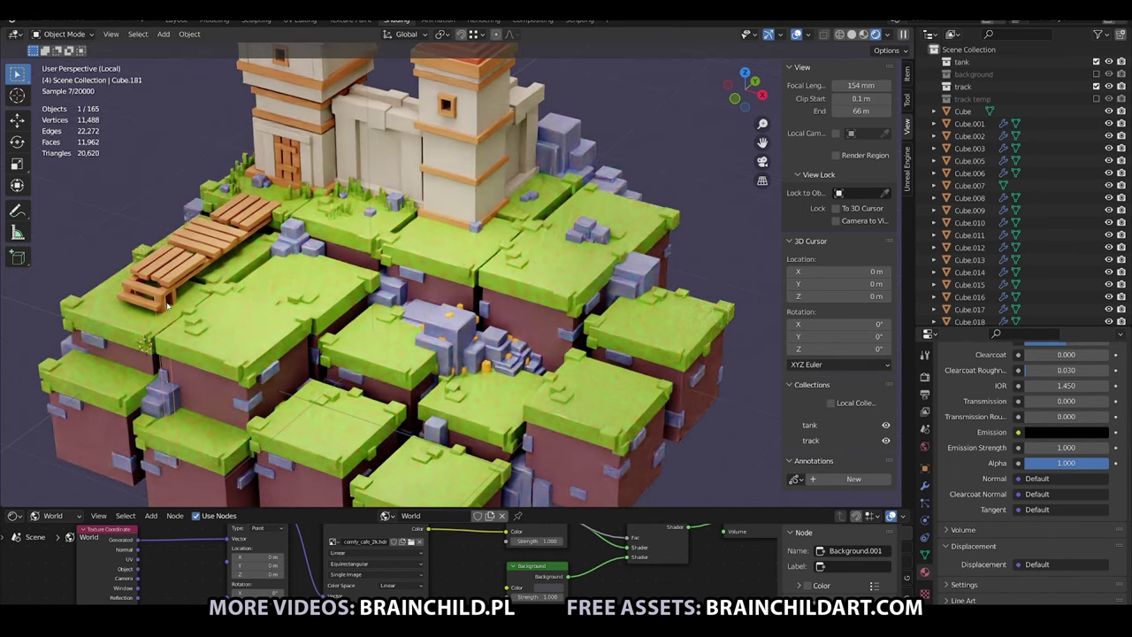
key(shift+d)
key(x)
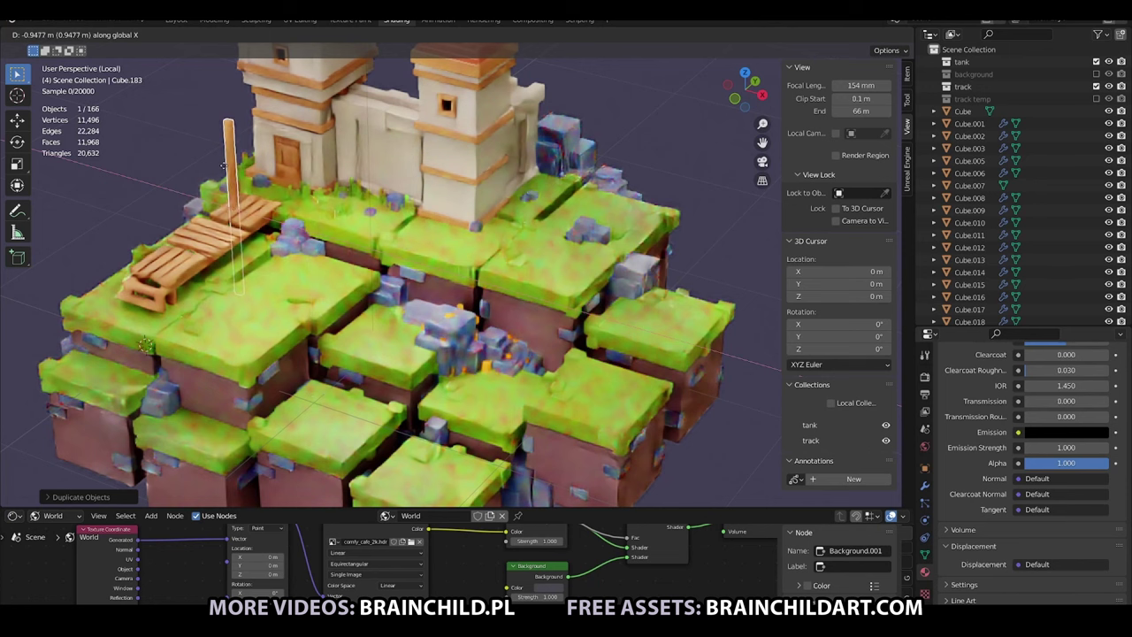
click(329, 231)
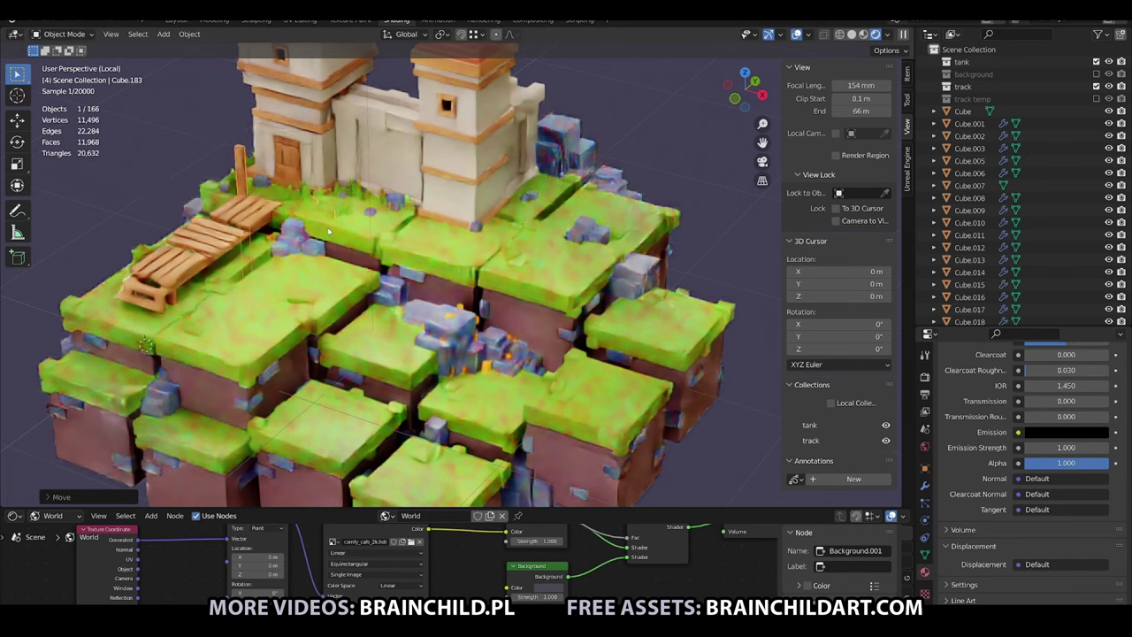
key(shift+a)
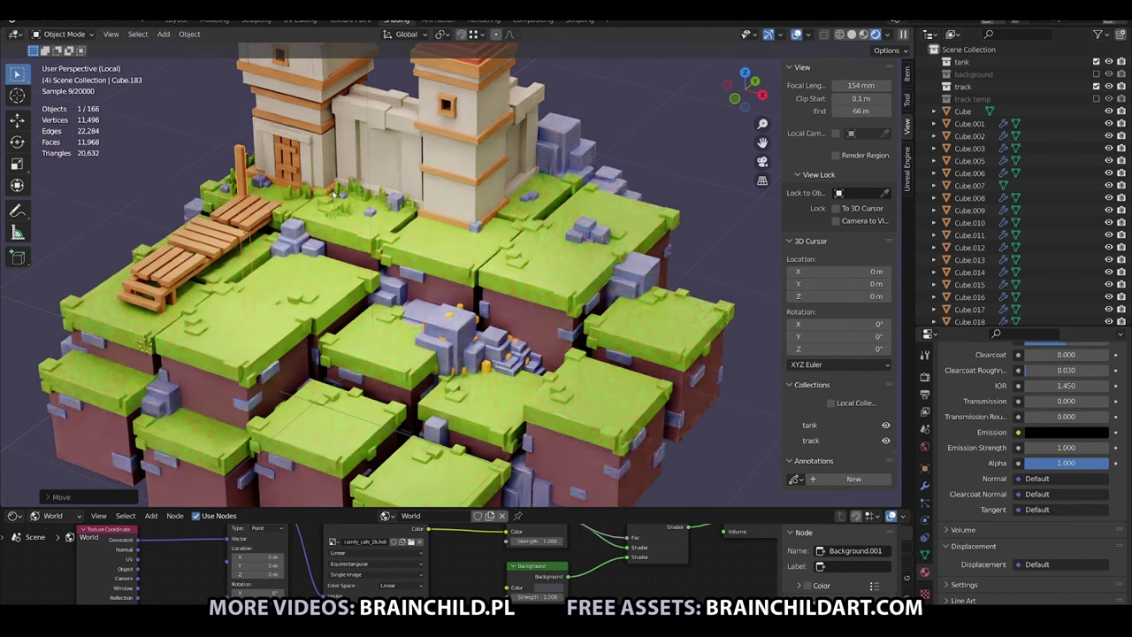
key(s)
key(x)
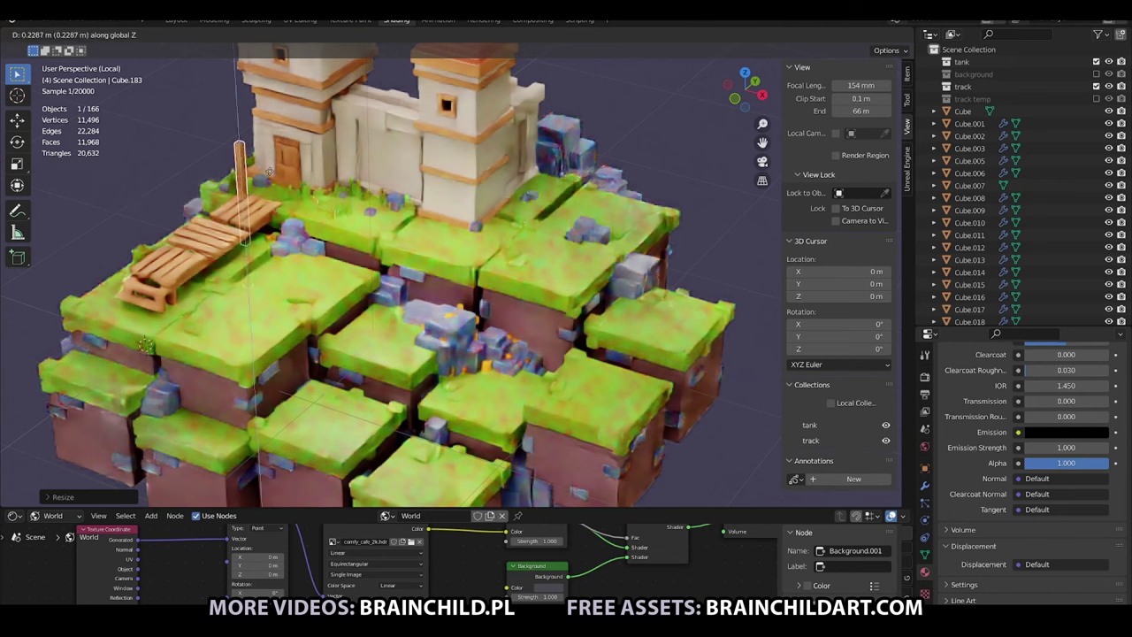
click(265, 173)
key(g)
key(x)
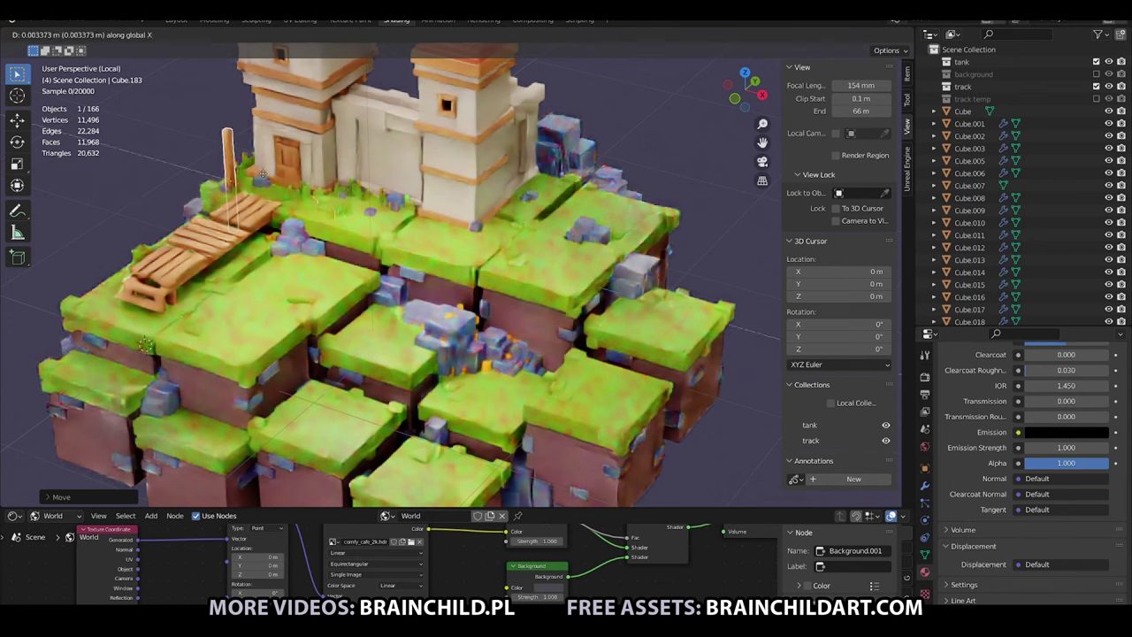
click(262, 173)
Duplicate the post, shorten the copy along Z, and set the short piece atop the pole.
key(s)
click(252, 191)
key(shift+d)
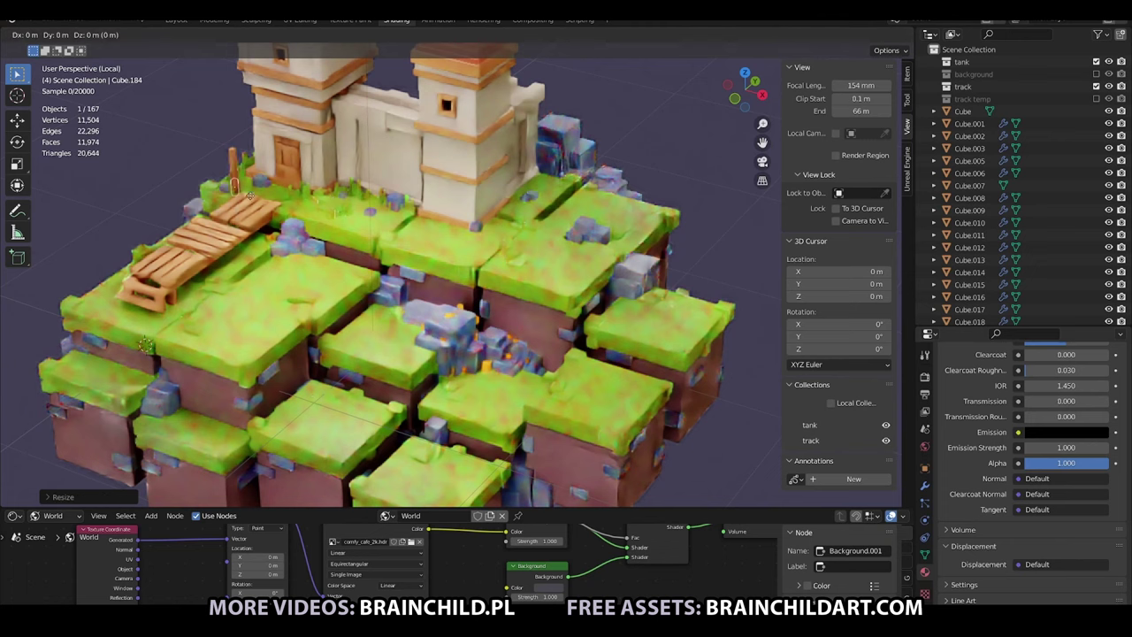
click(256, 177)
key(s)
key(z)
key(g)
key(x)
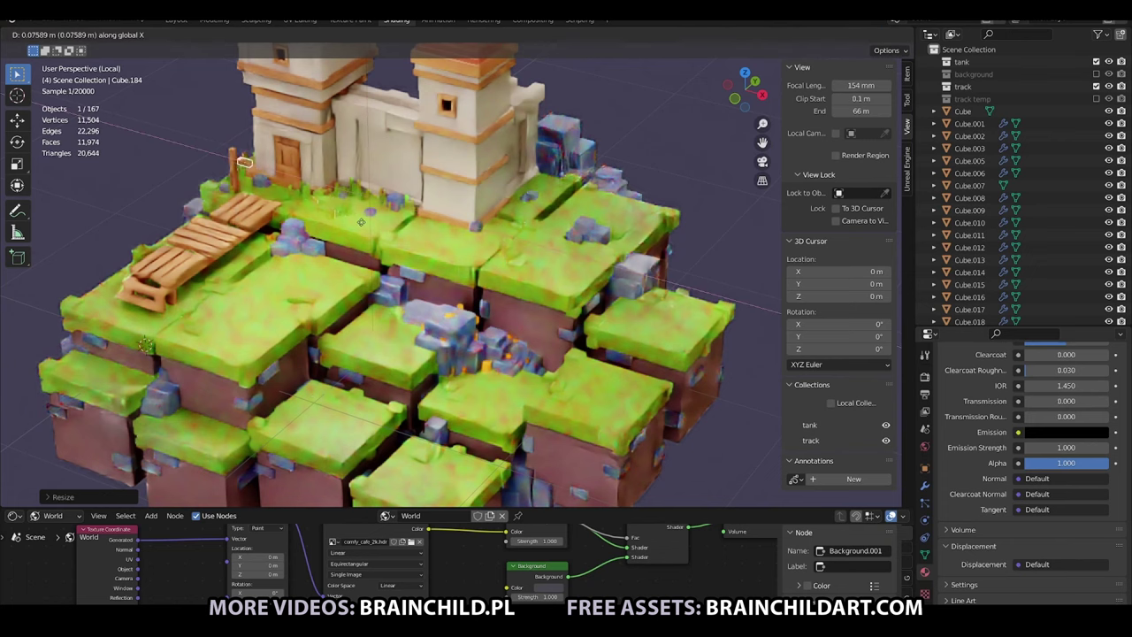
click(357, 214)
Duplicate the short piece and try stretching it along Y as a crossbar on the post.
key(shift+d)
key(s)
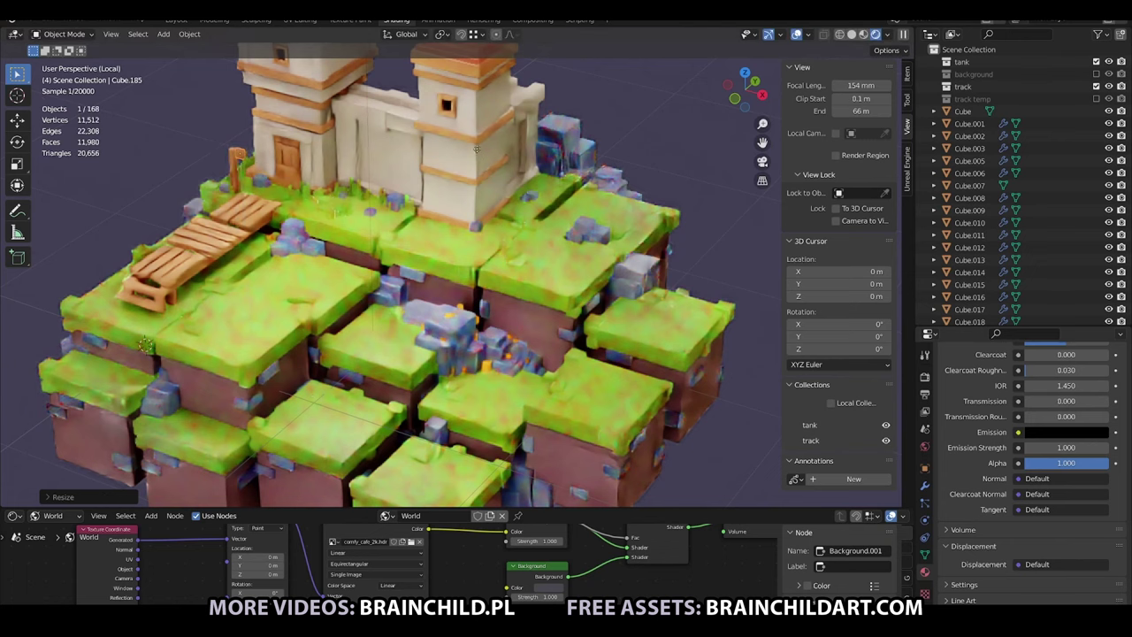
key(s)
key(y)
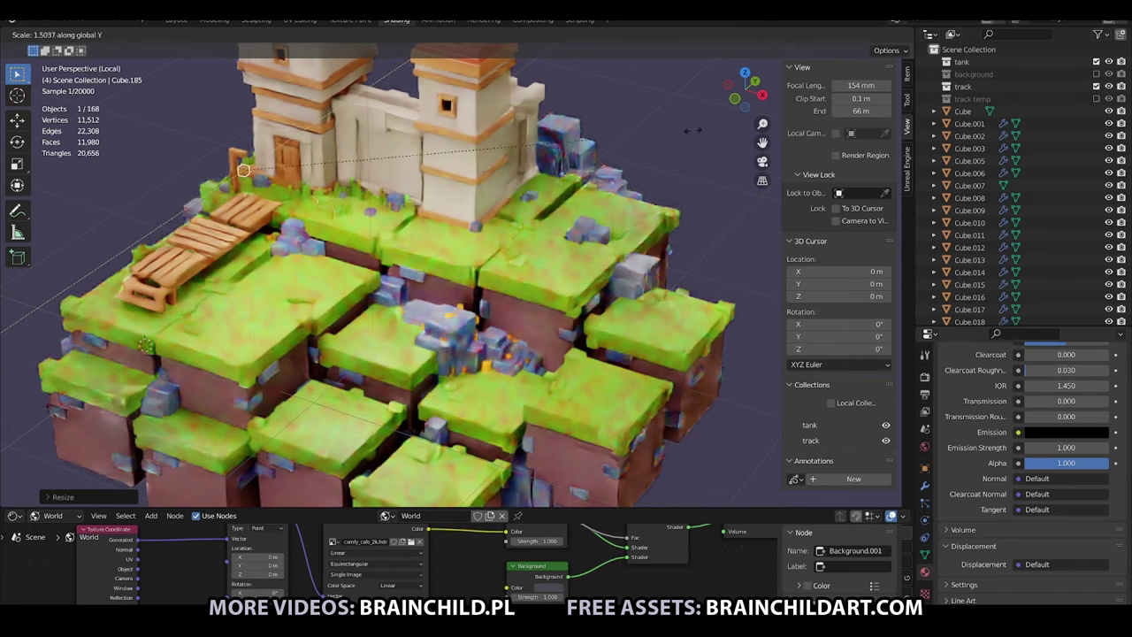
key(Escape)
key(s)
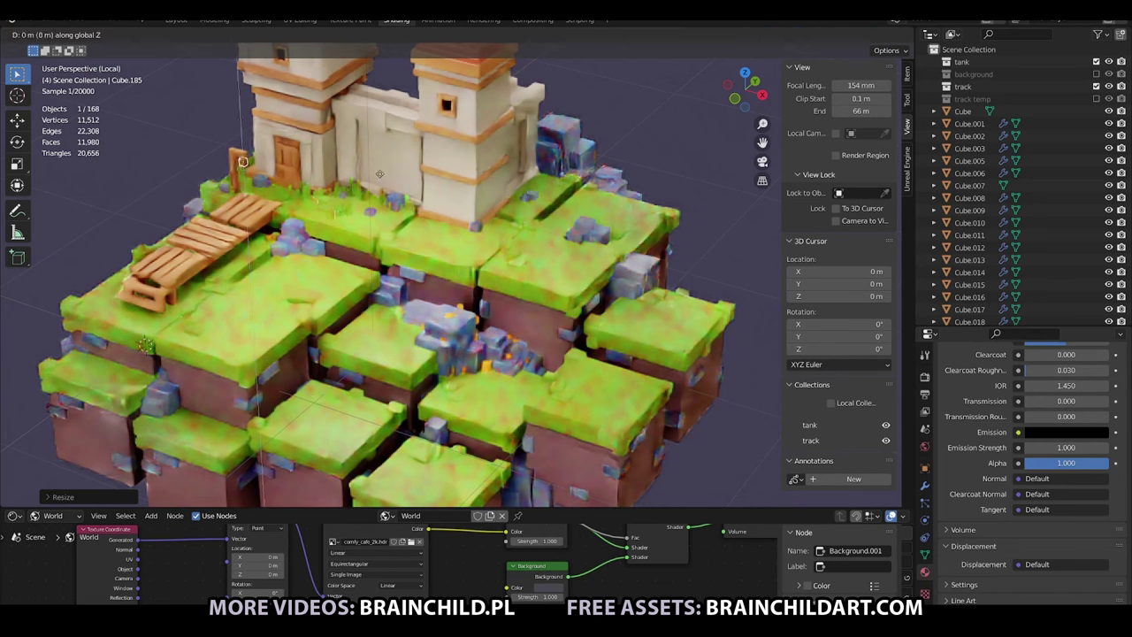
key(Escape)
scroll(1062, 424, up, 5)
Give the lantern a dark orange emission colour with strength about 275.8, after trying red and blue.
scroll(1084, 428, up, 5)
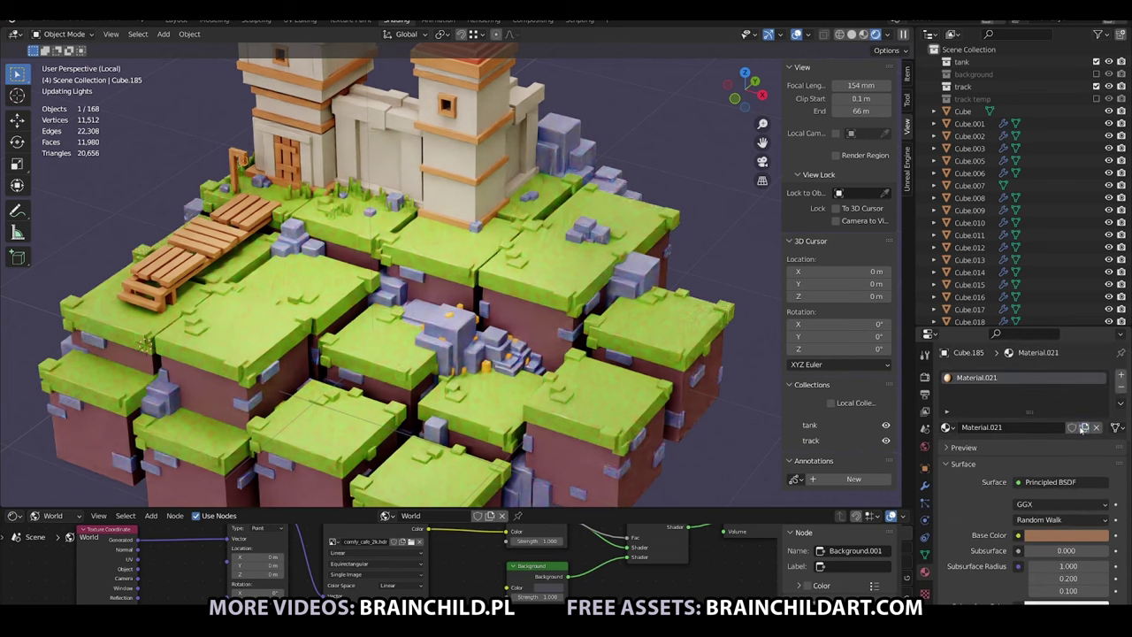
scroll(1084, 428, down, 10)
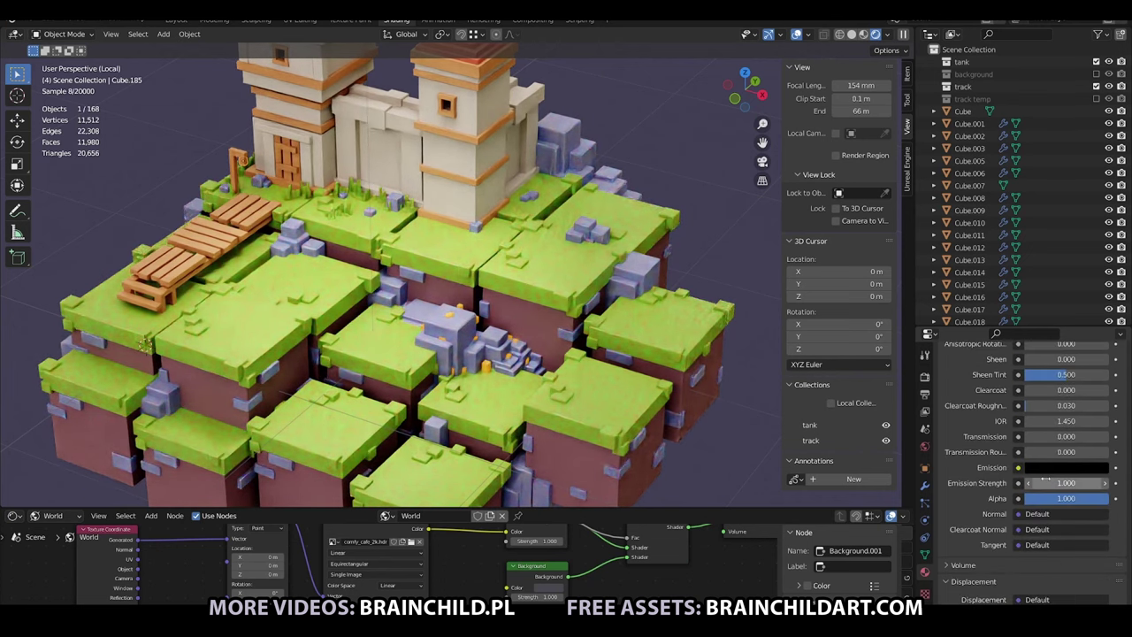
scroll(1043, 485, up, 2)
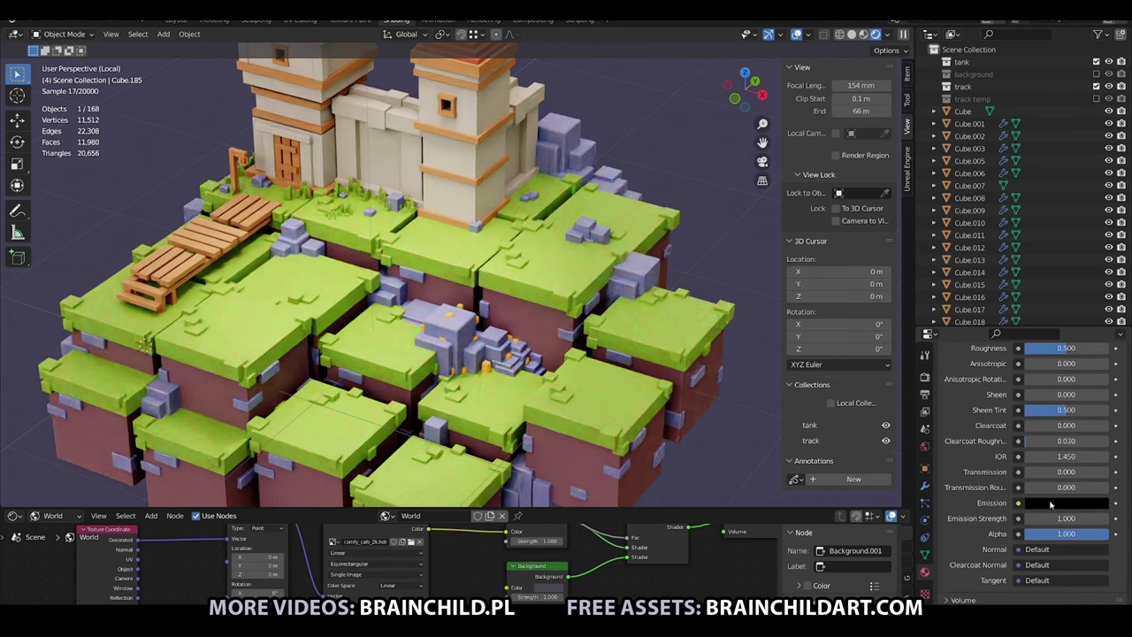
click(1062, 502)
click(1052, 389)
drag(1098, 390, 1099, 341)
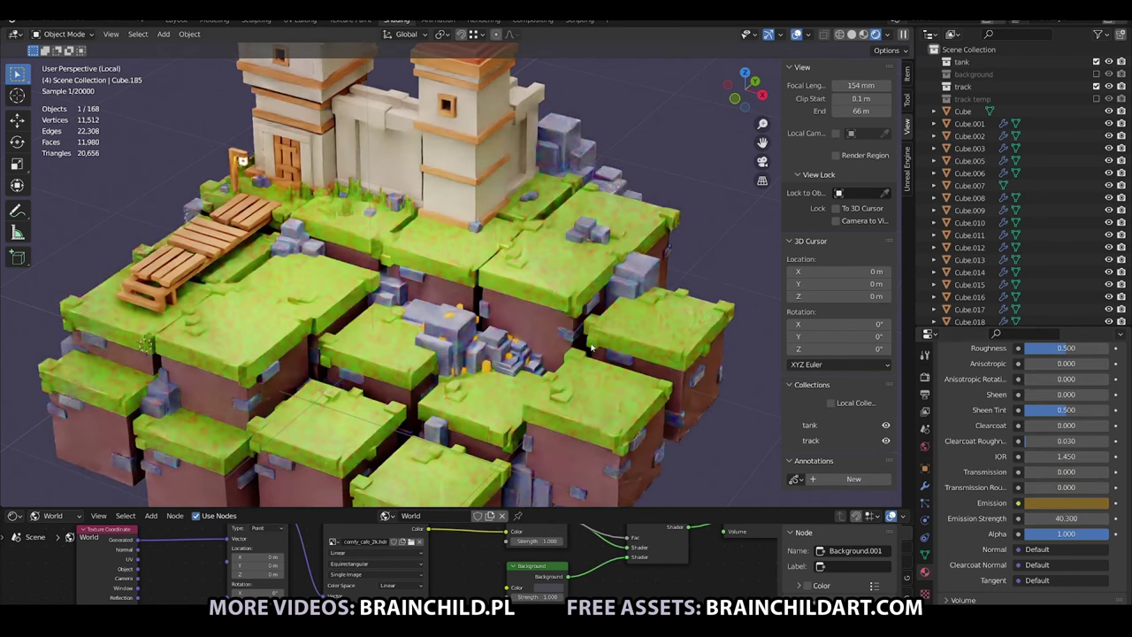
scroll(1068, 507, up, 1)
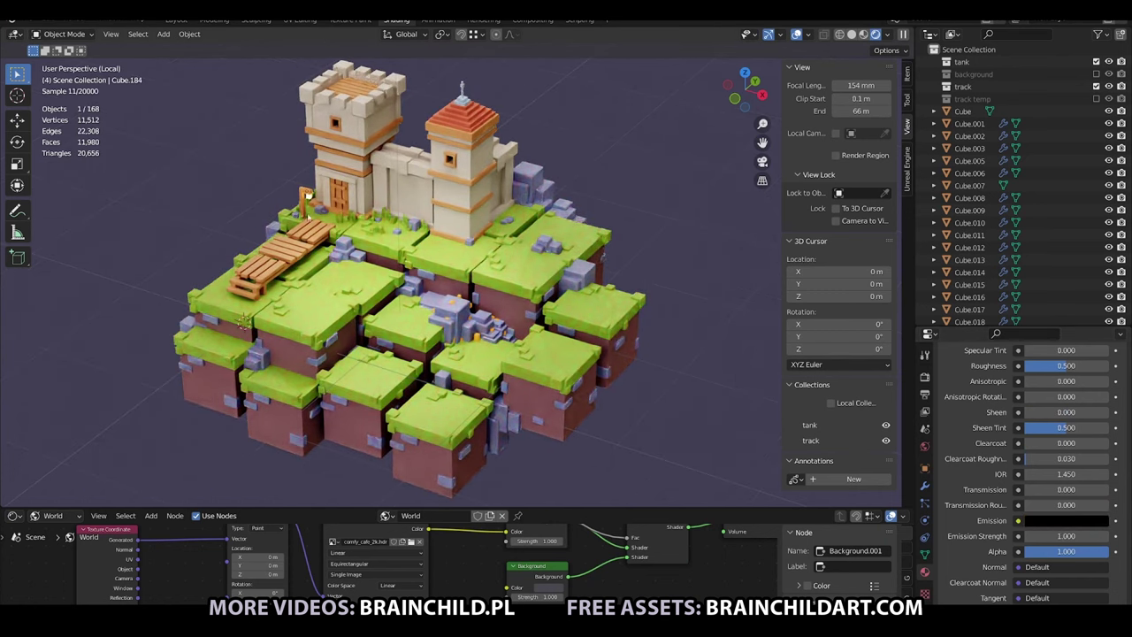
drag(1053, 536, 1097, 536)
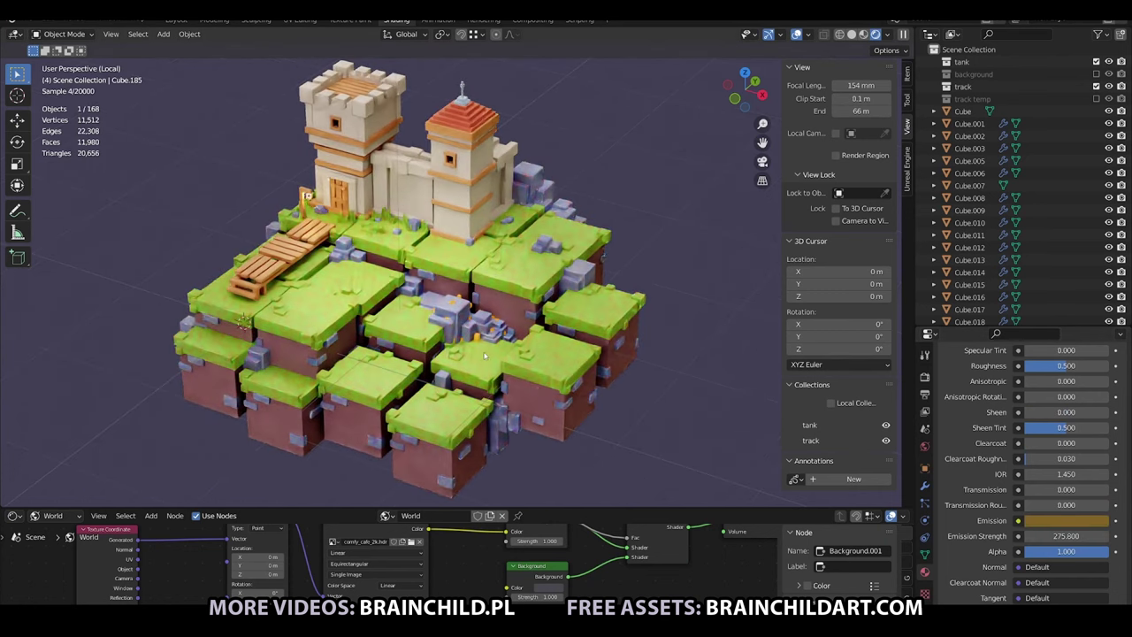
click(1077, 521)
click(1081, 361)
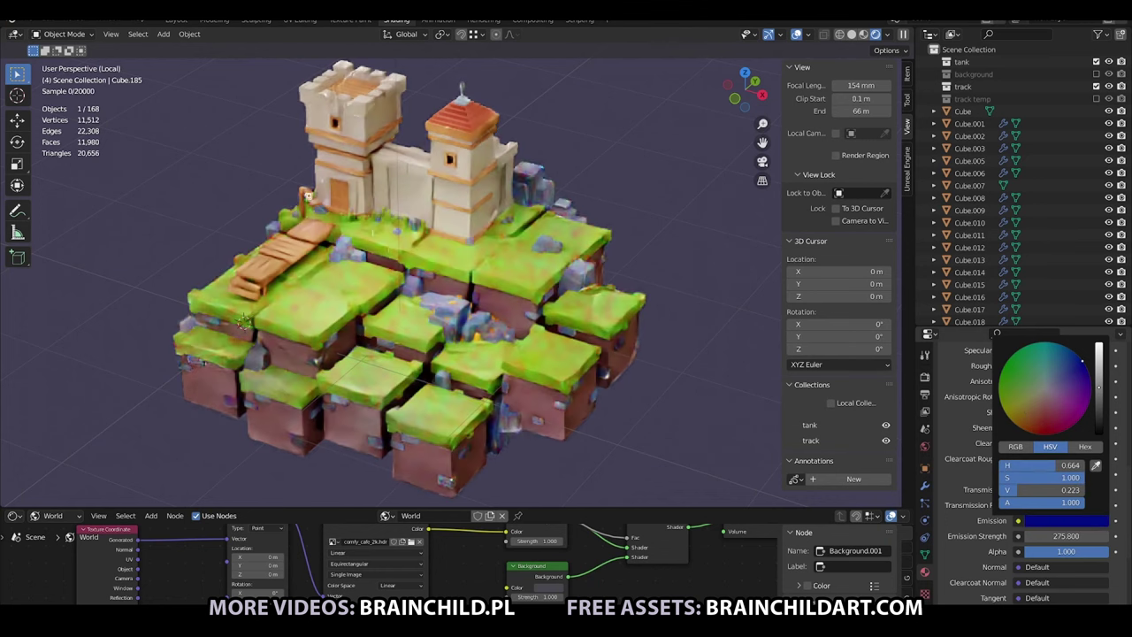
click(1066, 521)
click(1024, 428)
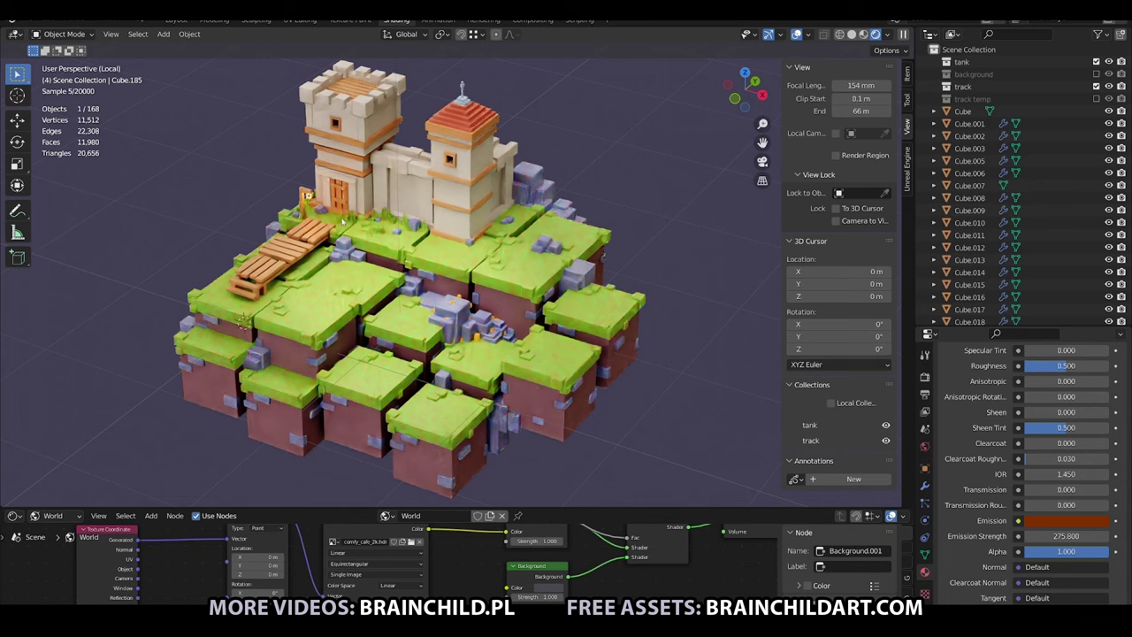
Raise the lantern's emission strength to 444, then to 3111.
key(shift+d)
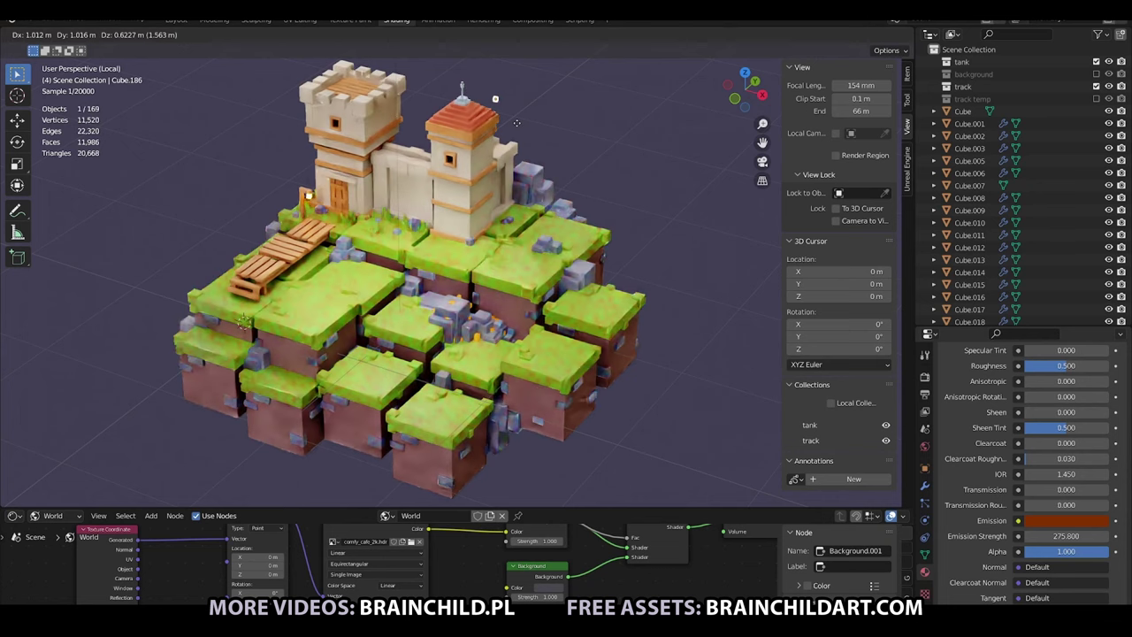
key(x)
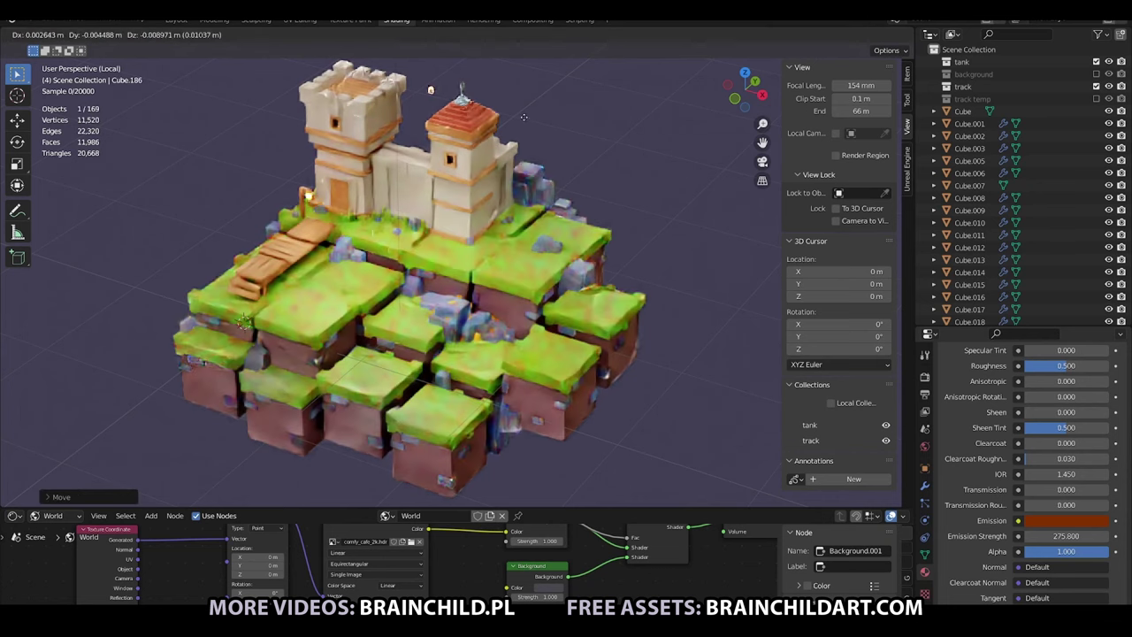
key(Escape)
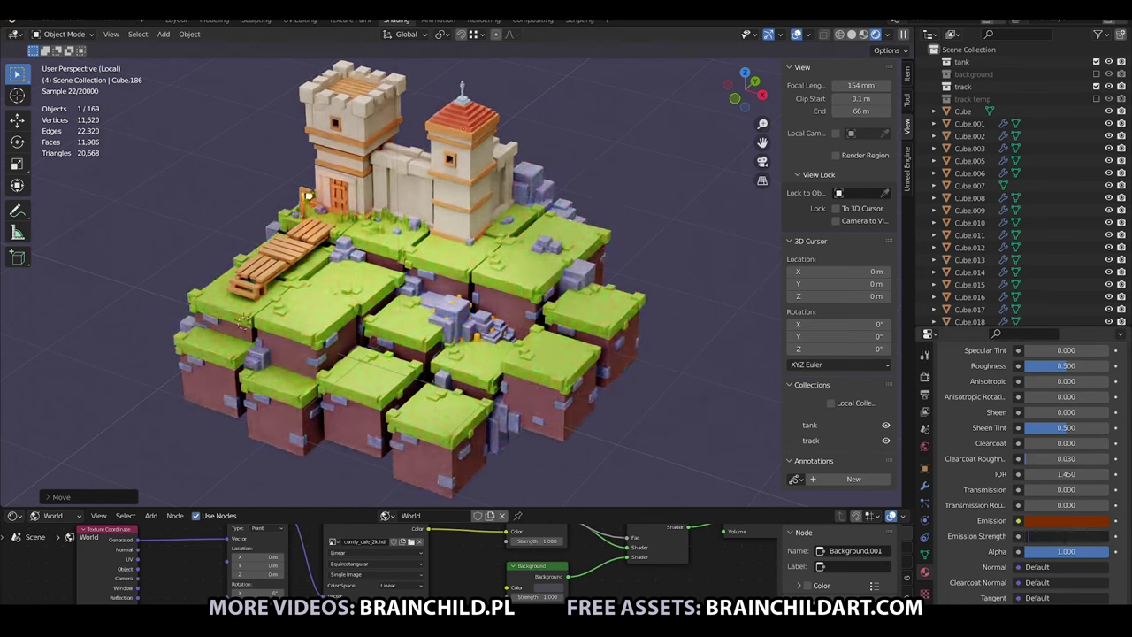
click(1067, 536)
text(444)
key(Return)
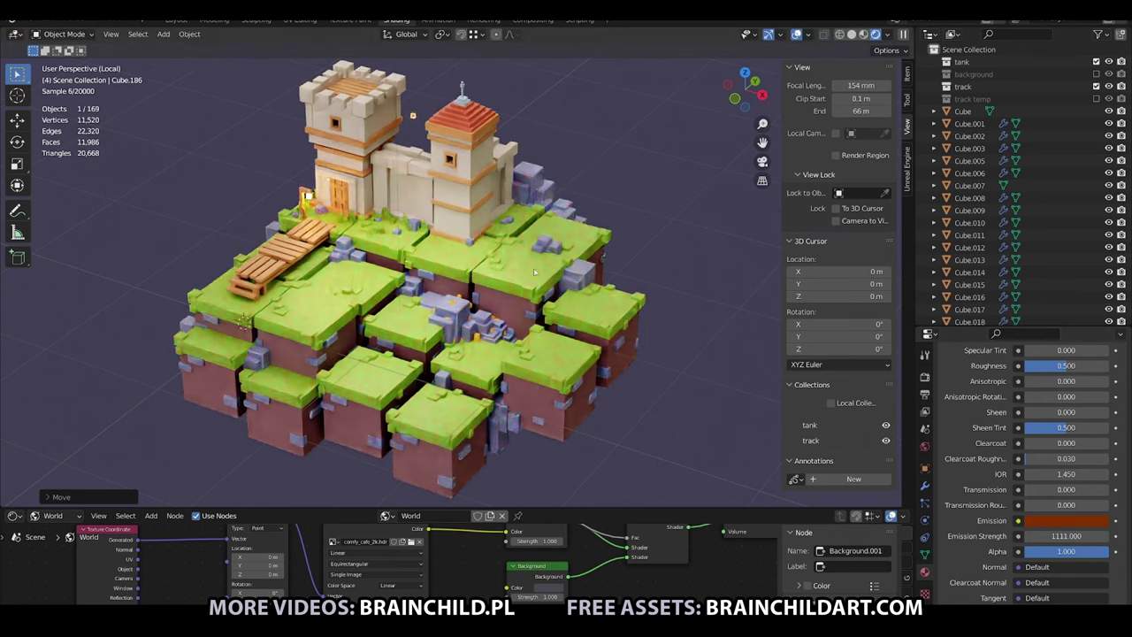
text(3)
key(Return)
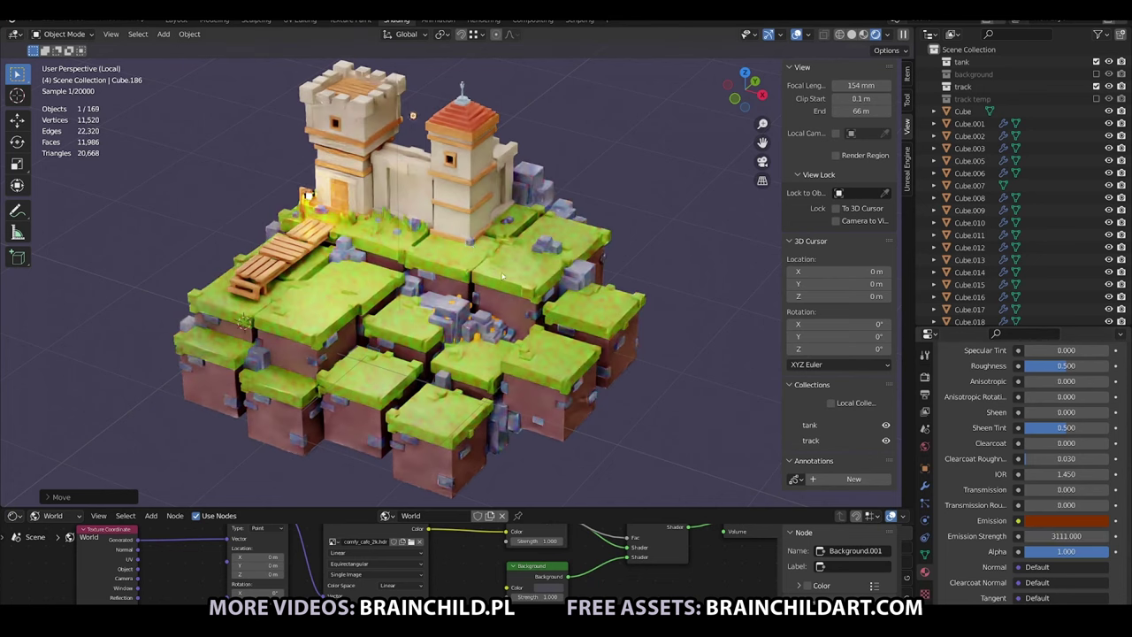
Move the stray small light lower, delete it, and bring up the Add menu.
key(g)
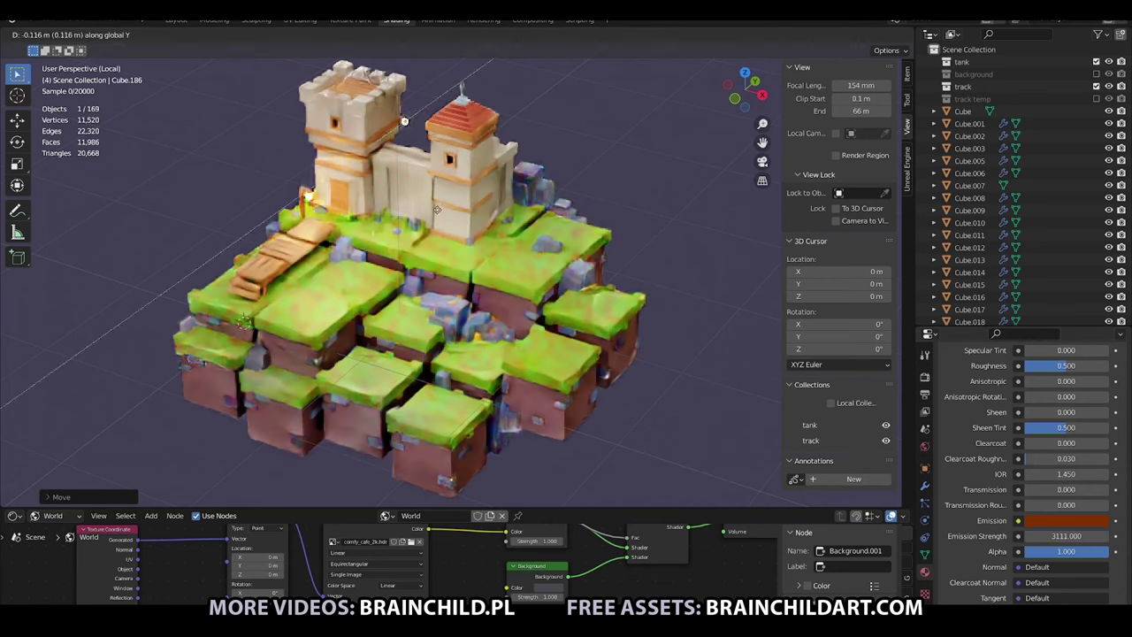
click(458, 258)
key(Delete)
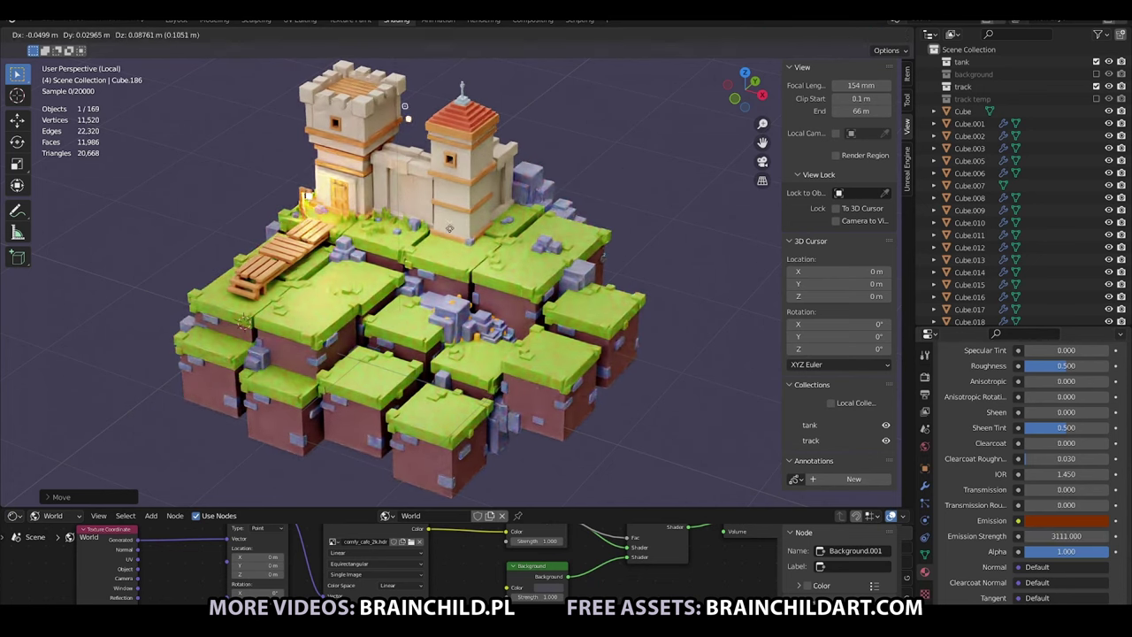
key(shift+a)
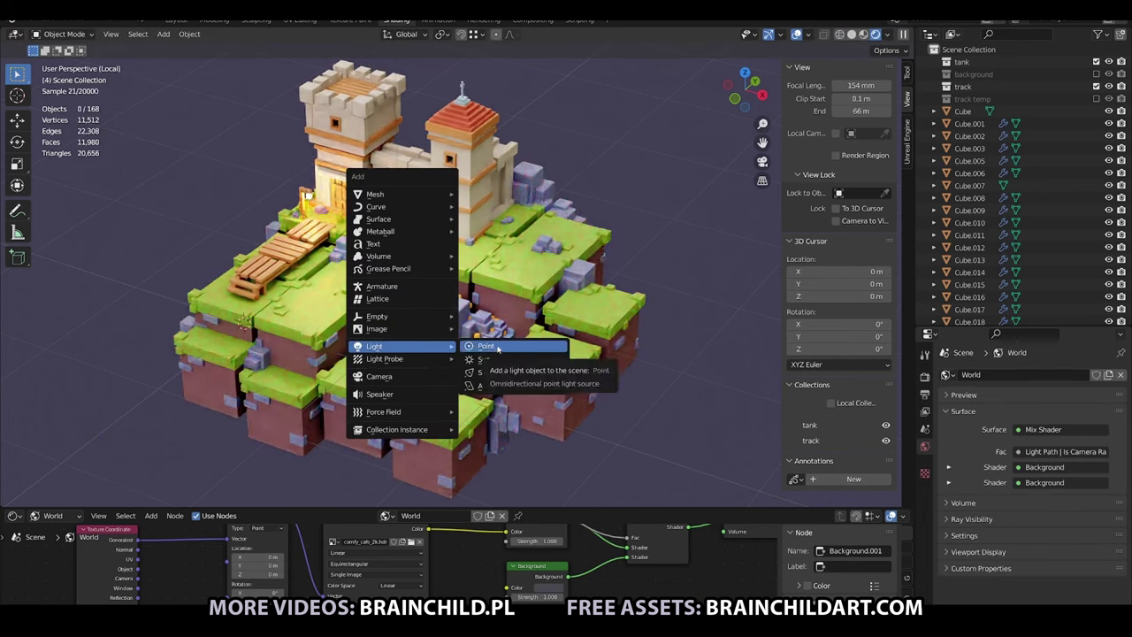
Add a point light, drop it along Z beneath the island's front, and give it a blue colour.
click(498, 347)
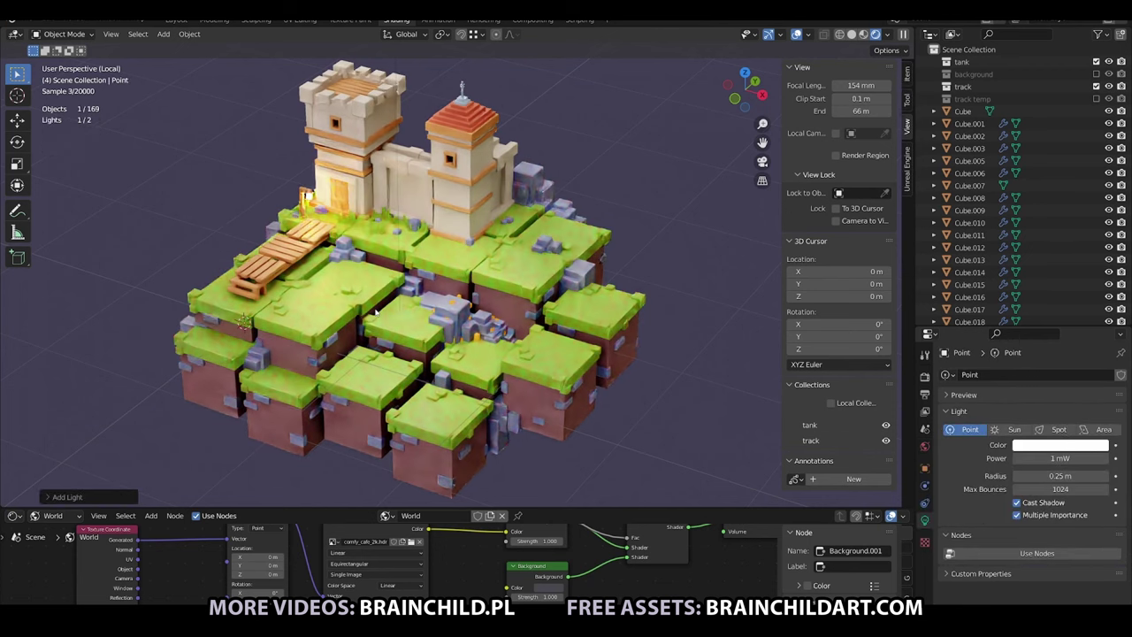
key(g)
key(x)
key(z)
text(222)
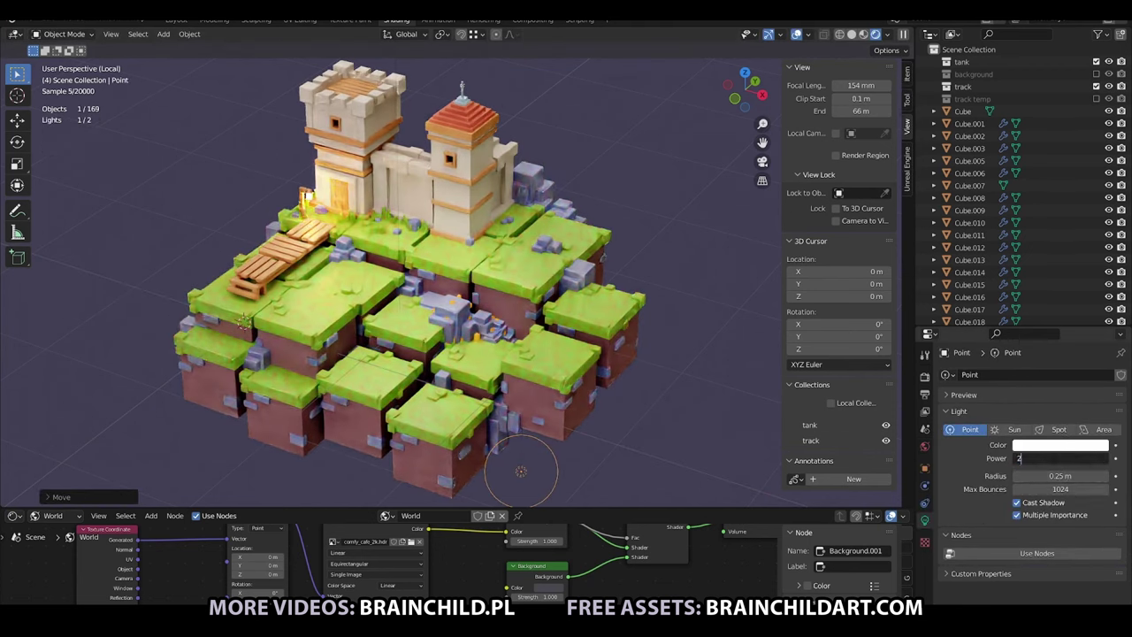
click(541, 455)
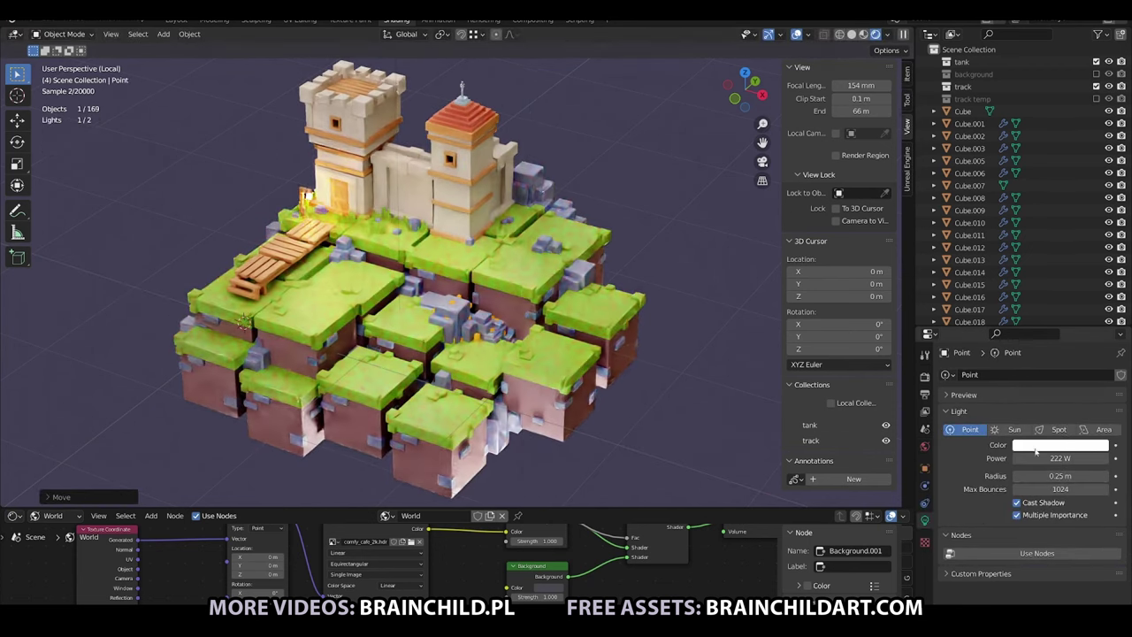
click(1060, 445)
click(1033, 319)
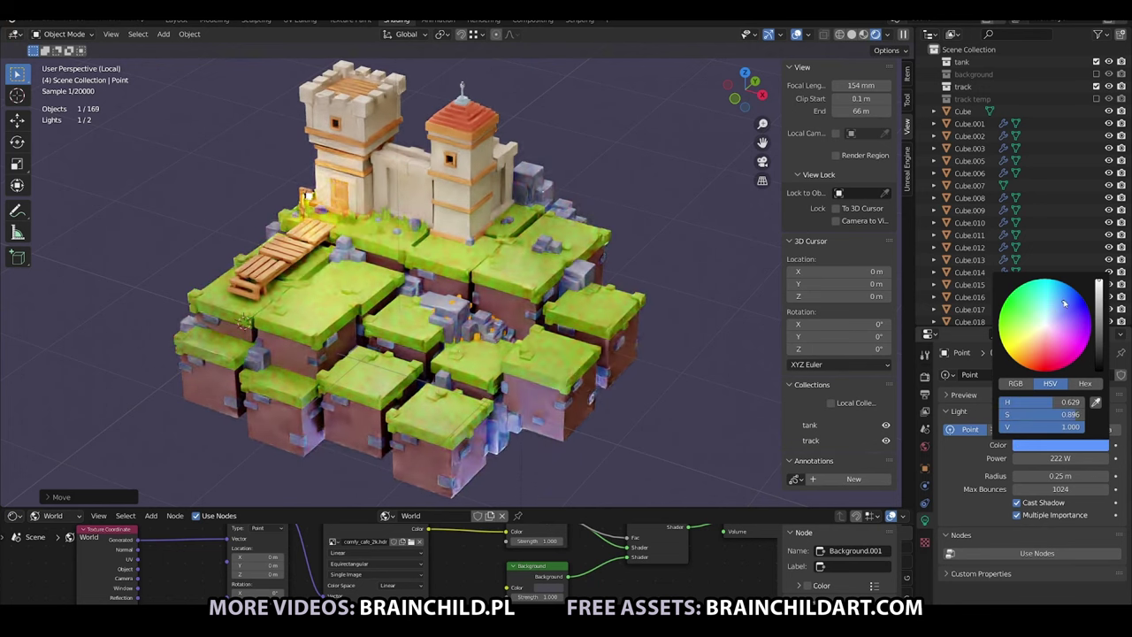
Try purple, brown and grey-blue Background node colours, settling on a saturated blue-purple.
click(548, 589)
mouse_move(608, 517)
mouse_down()
mouse_move(610, 501)
mouse_move(573, 509)
mouse_move(560, 497)
mouse_up()
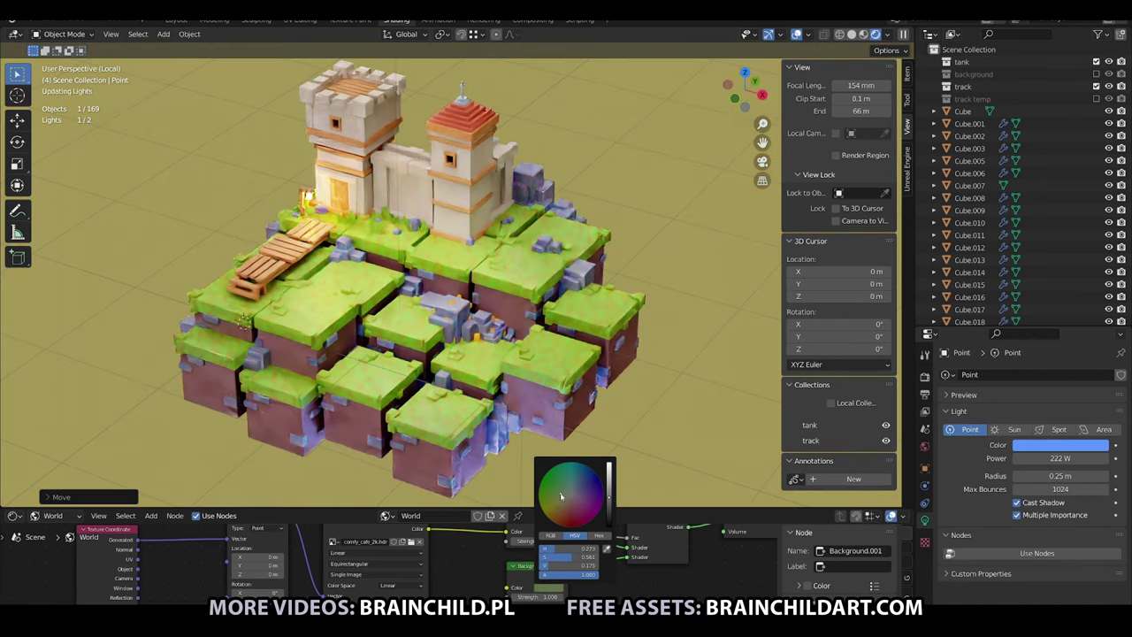
mouse_move(577, 484)
mouse_down()
mouse_move(576, 496)
mouse_move(609, 503)
mouse_move(572, 492)
mouse_move(581, 488)
mouse_move(609, 507)
mouse_up()
click(609, 494)
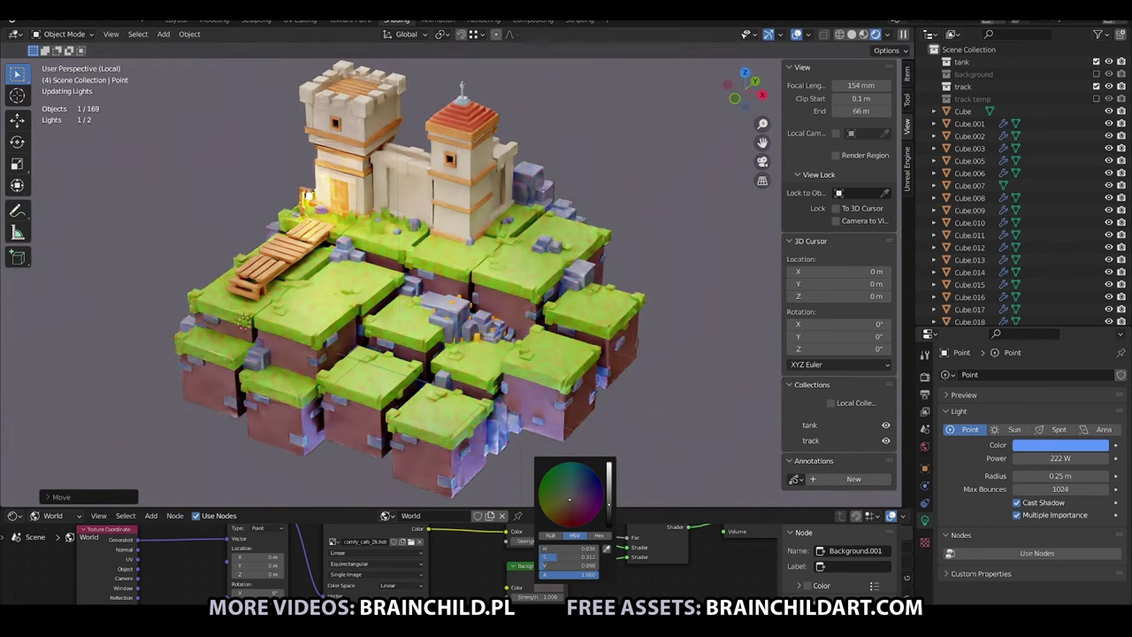
click(569, 504)
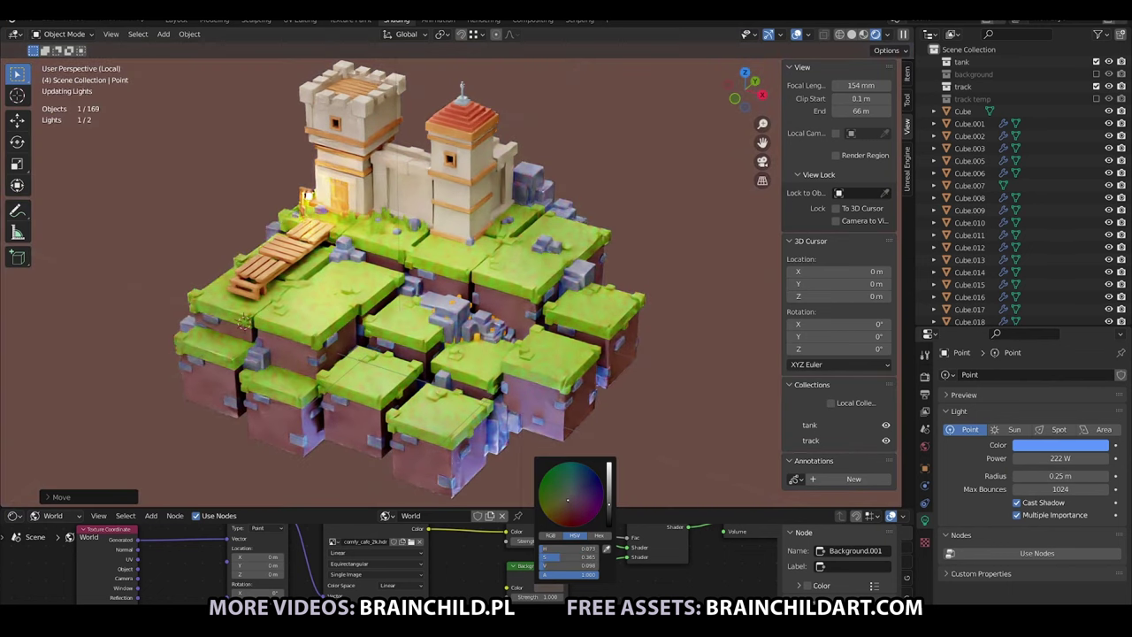
drag(569, 503, 571, 506)
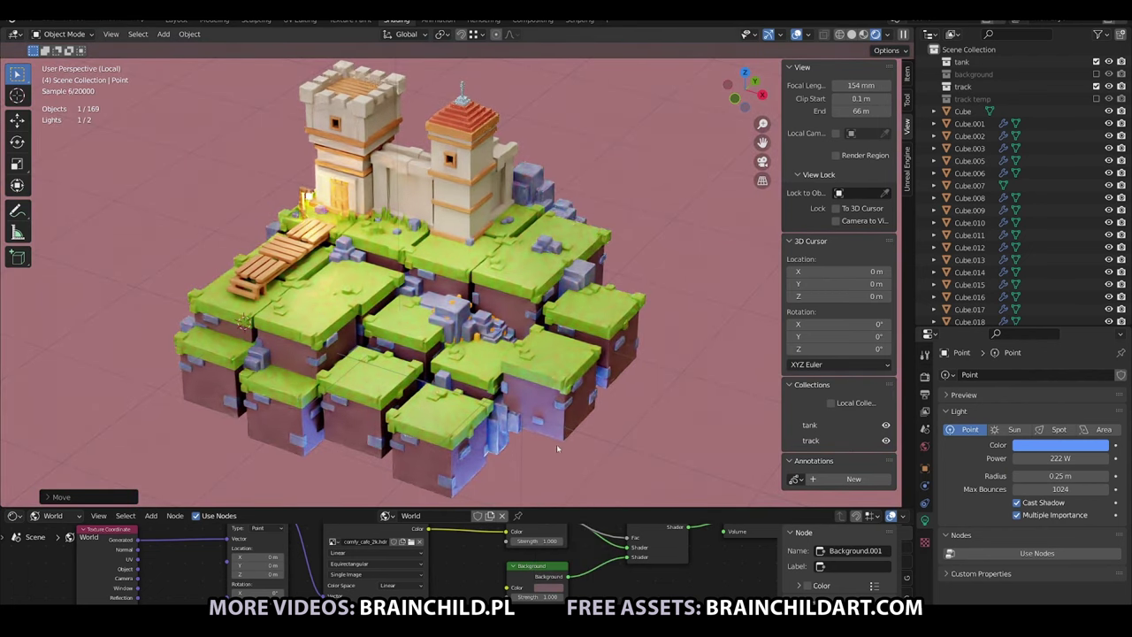
click(545, 589)
click(574, 489)
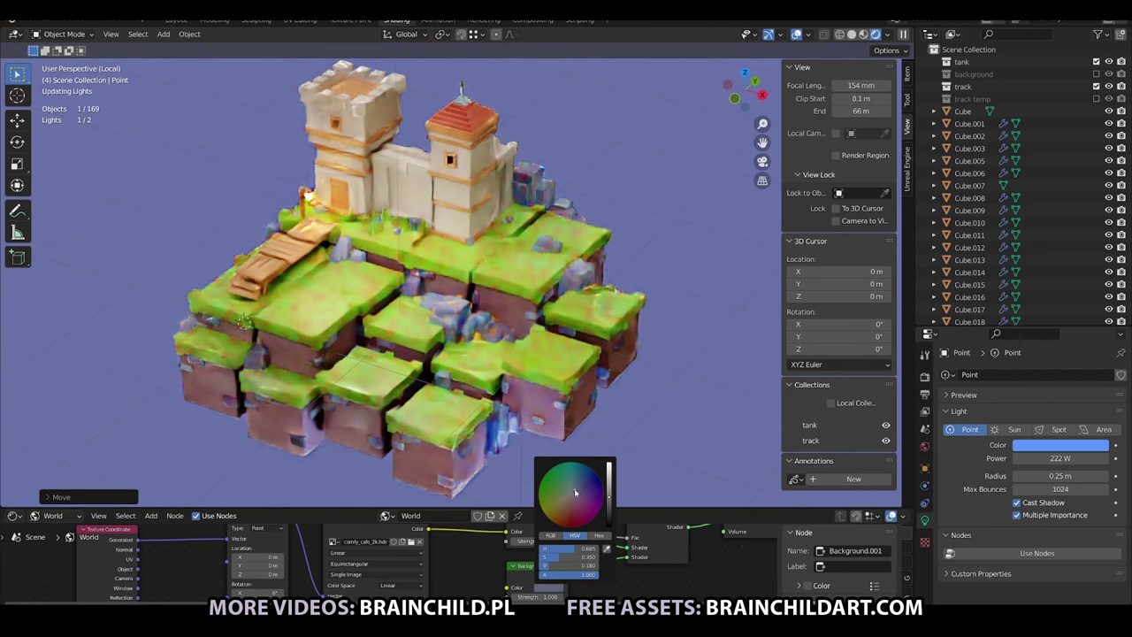
drag(608, 508, 605, 508)
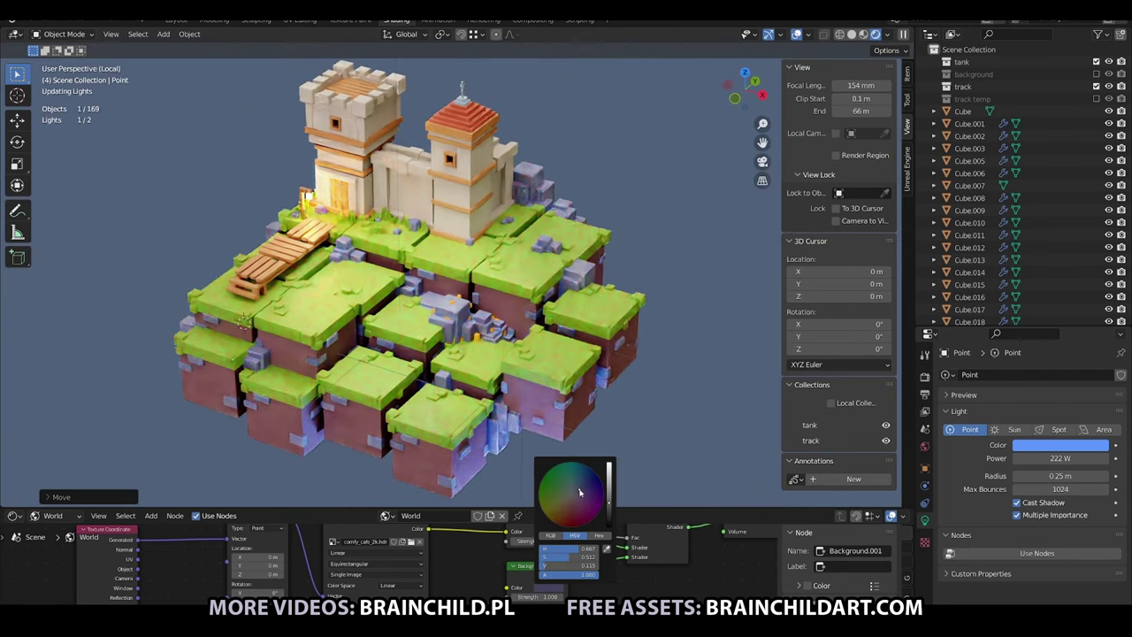
click(580, 493)
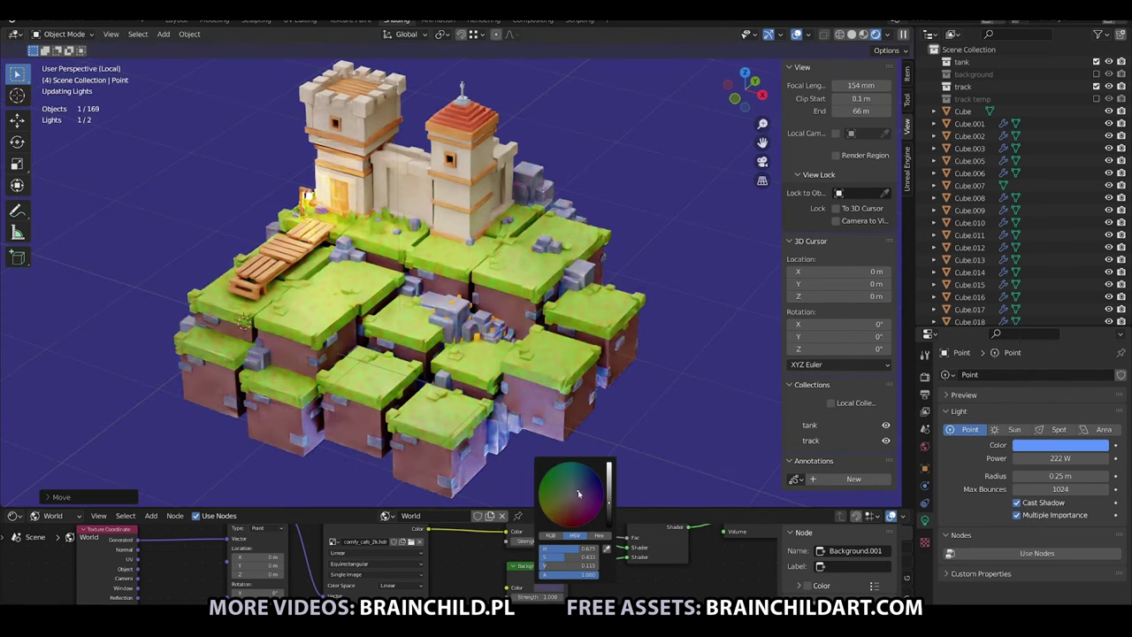
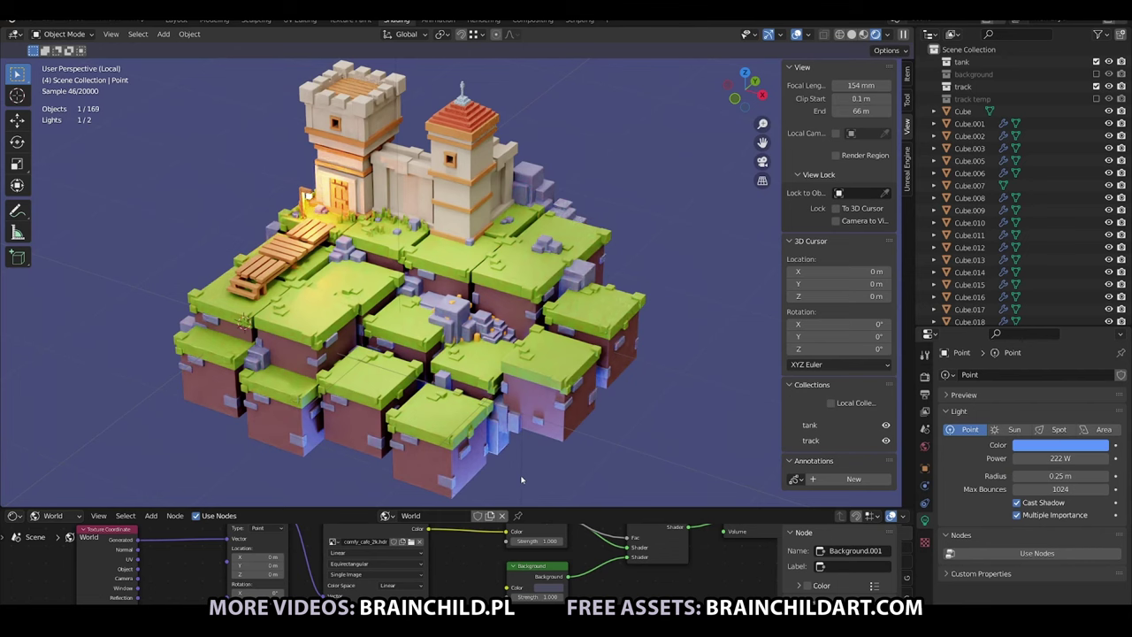
Duplicate the point light along Y and give it a deeper blue colour.
scroll(522, 480, down, 3)
key(shift+d)
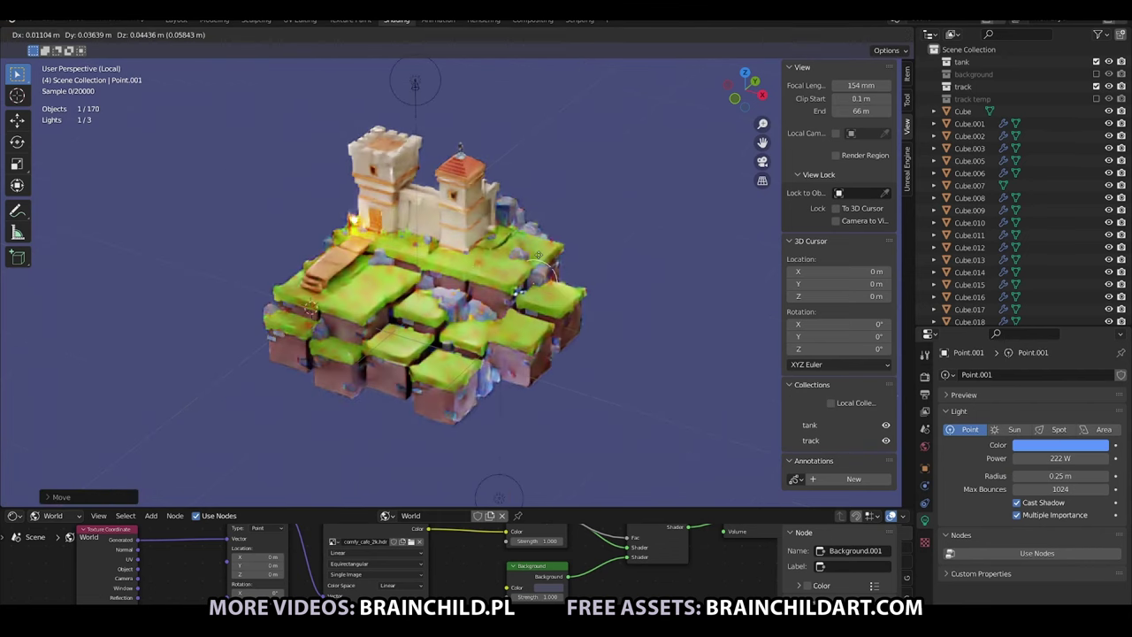
key(y)
scroll(553, 235, up, 3)
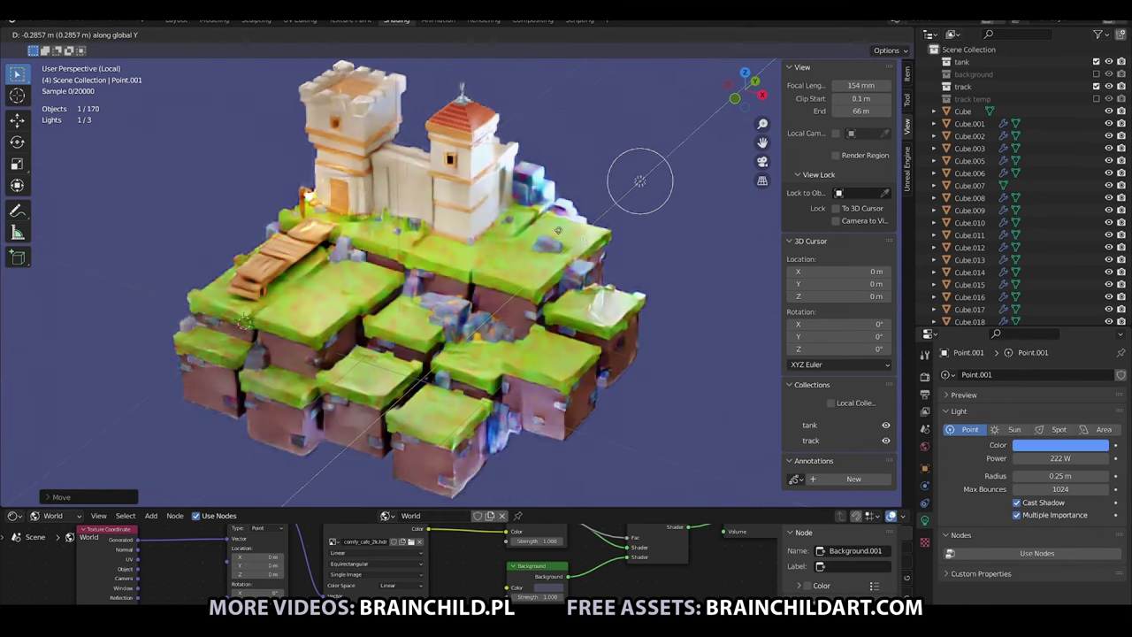
click(524, 204)
click(1061, 445)
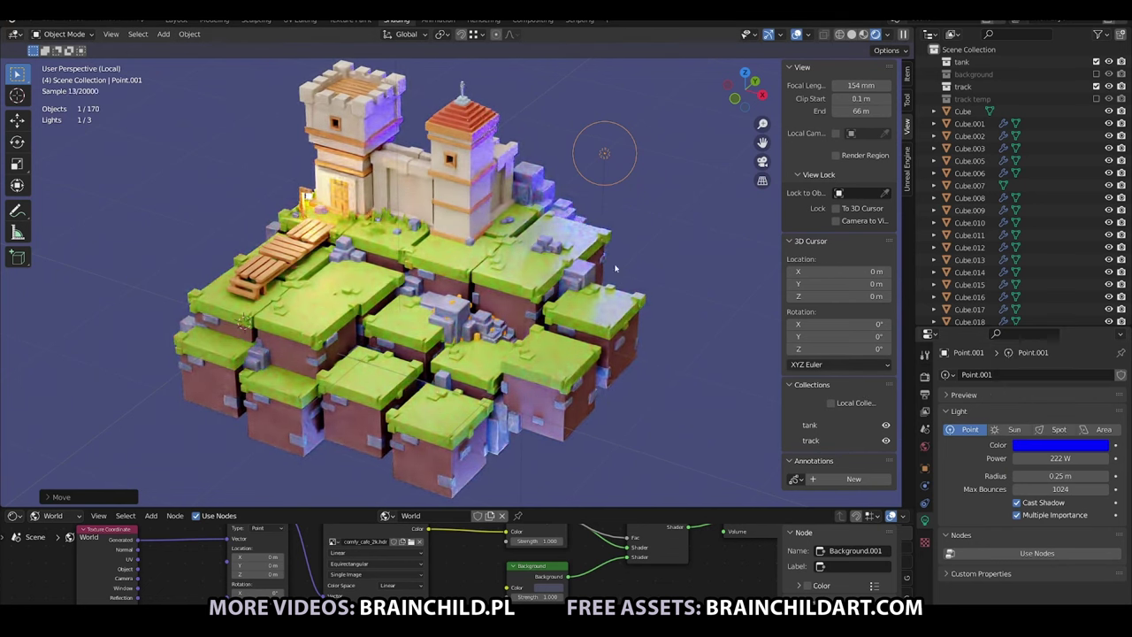
Add two more blue light copies, one raised on Z and one at the island's left side.
key(shift+d)
key(z)
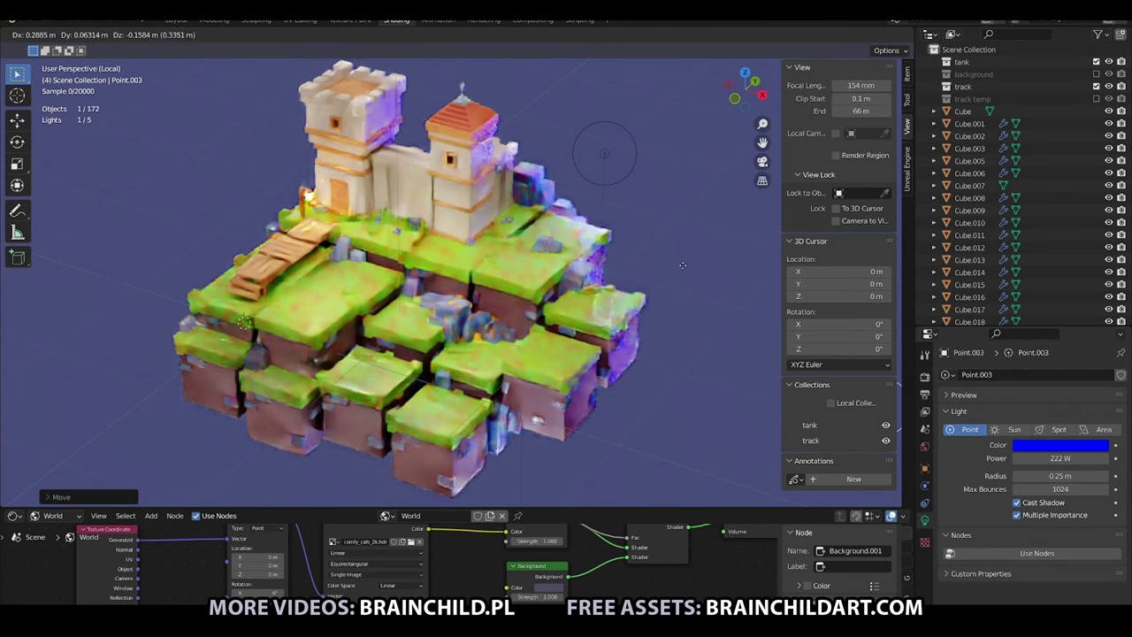
click(826, 184)
key(shift+d)
key(y)
key(x)
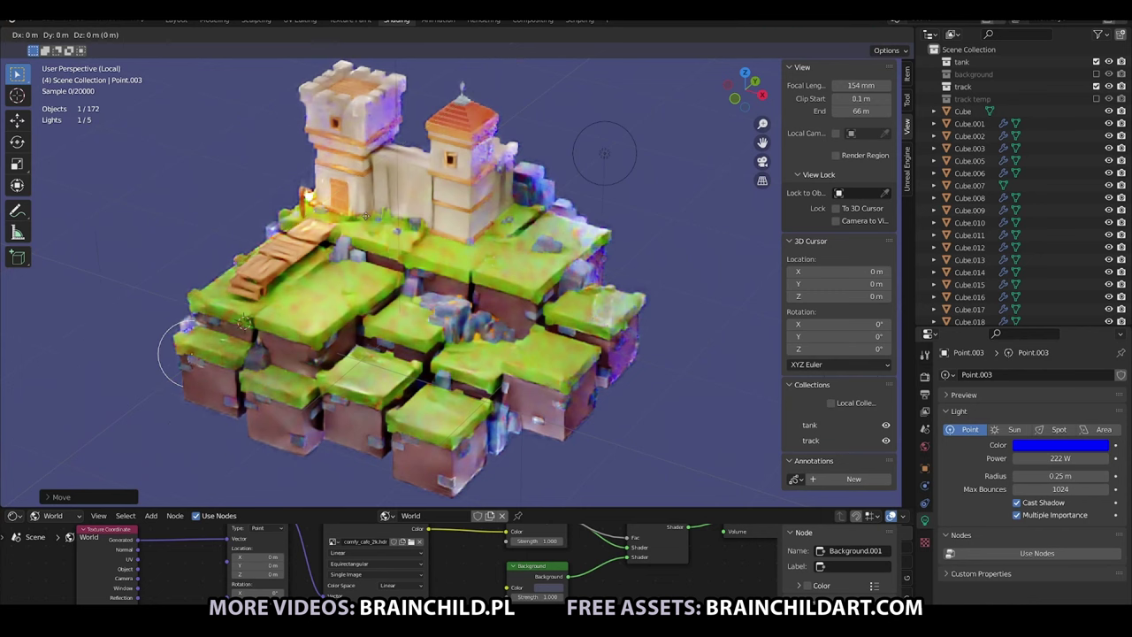
click(51, 363)
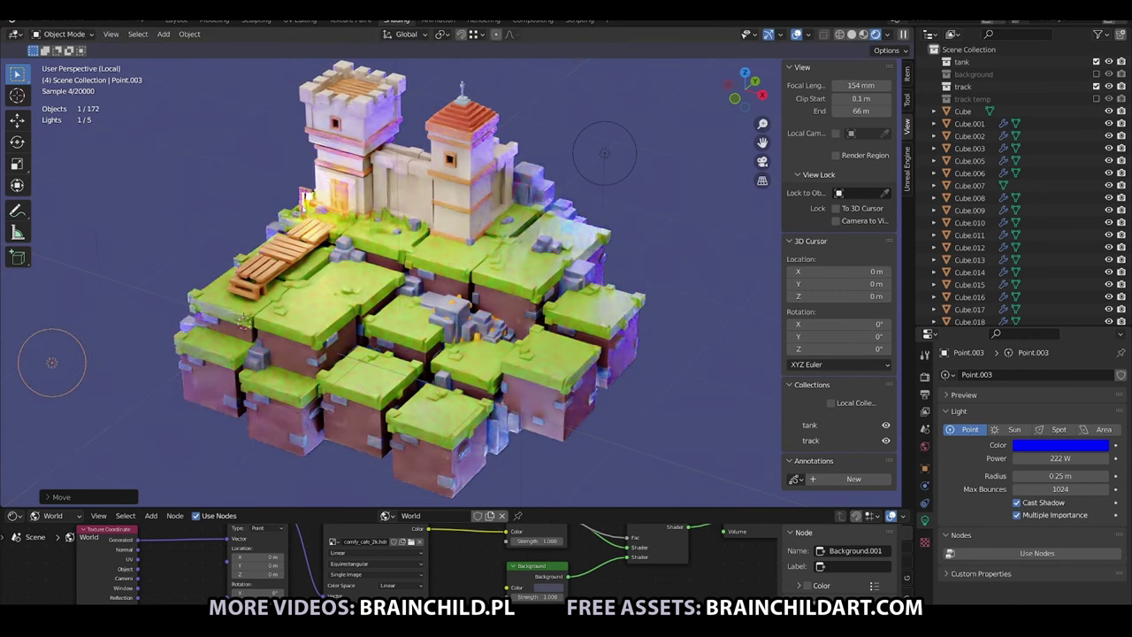
Turn the light orange, place a copy above the red-roofed tower, and lower its power to 2 W.
click(1050, 447)
click(1088, 310)
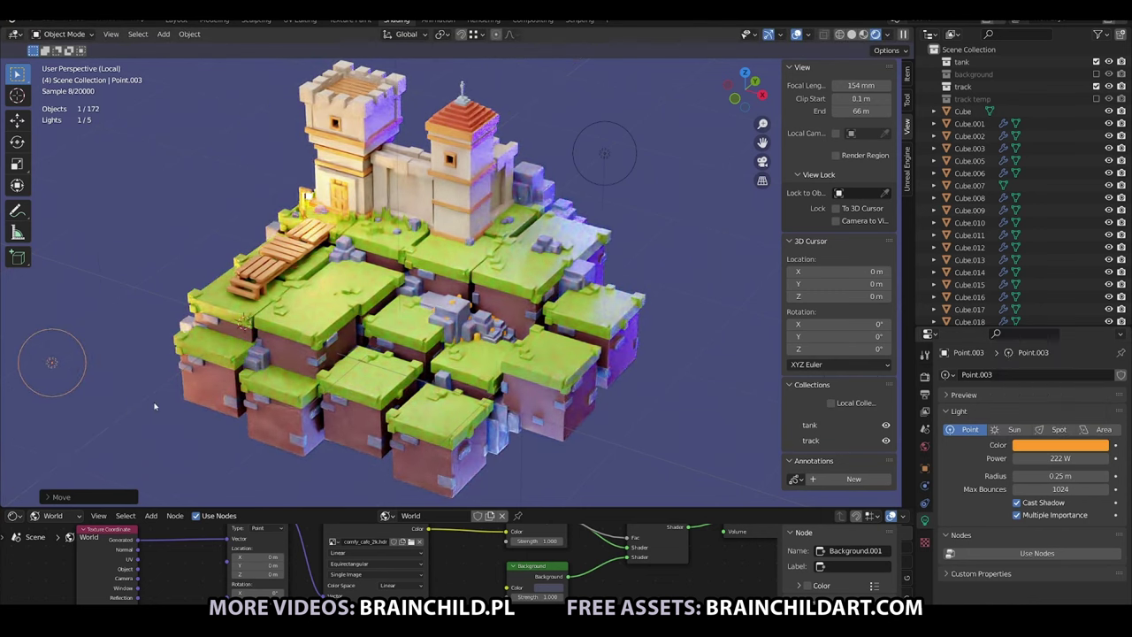
key(shift+d)
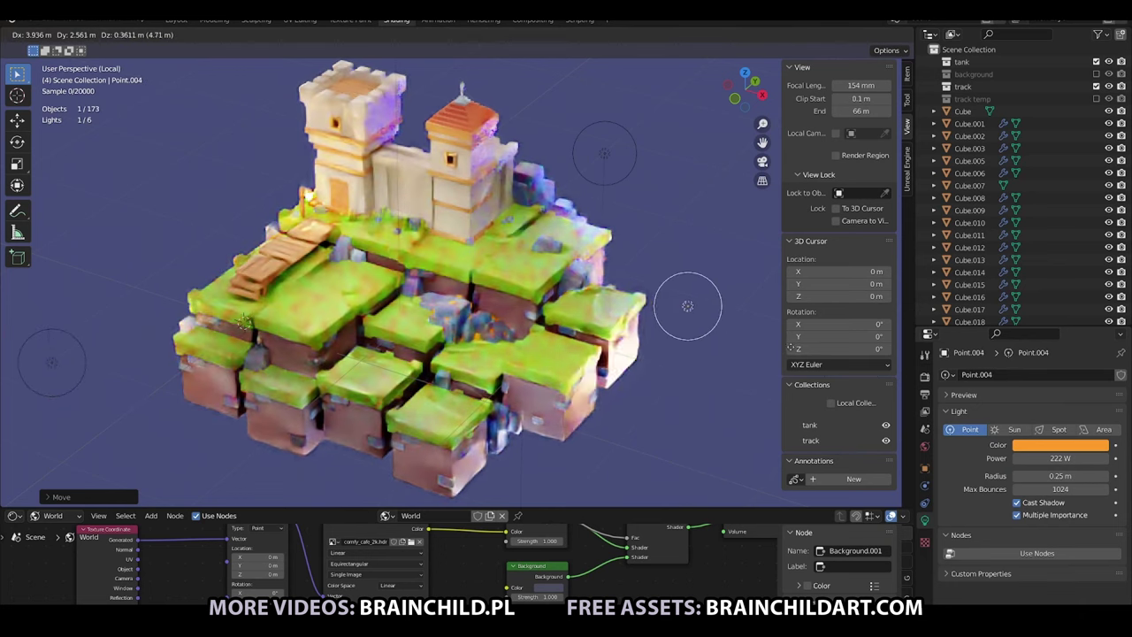
key(z)
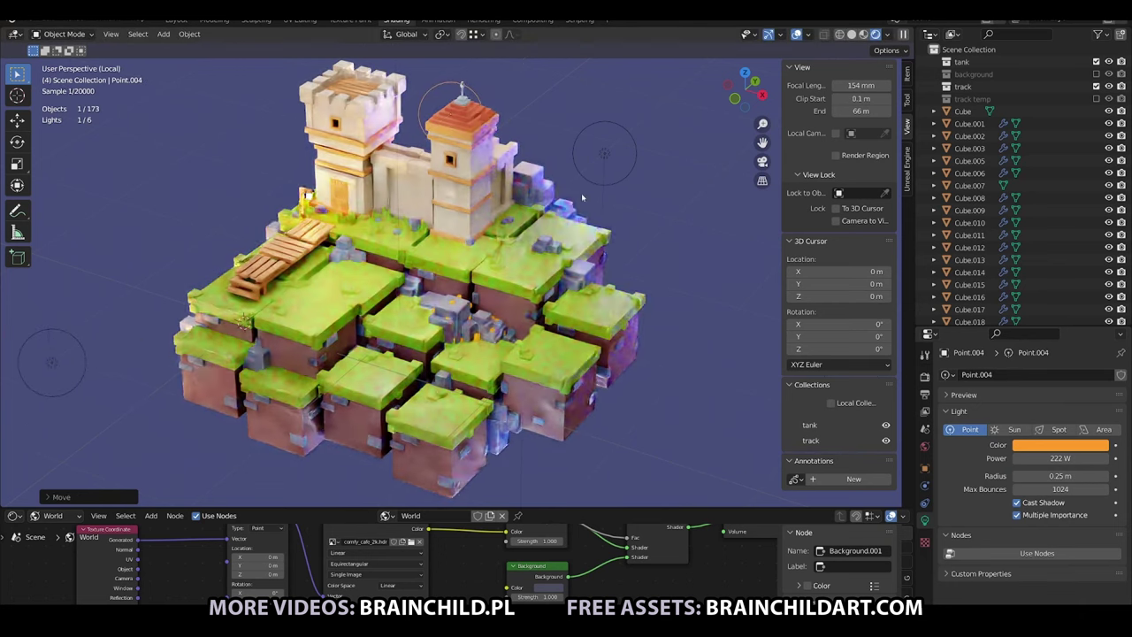
click(576, 248)
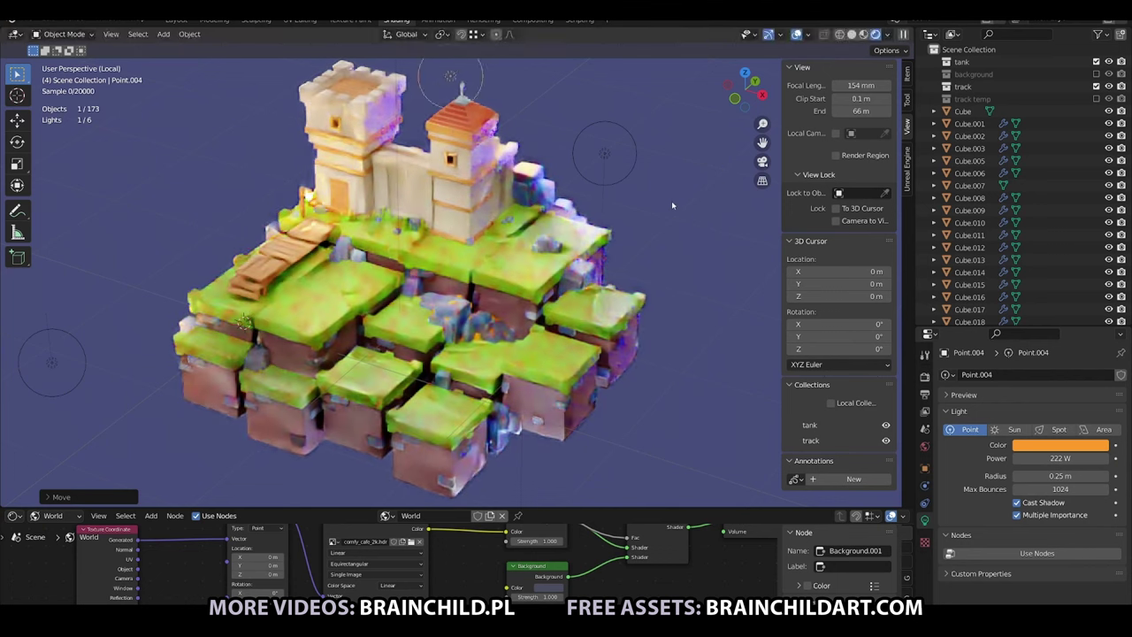
key(g)
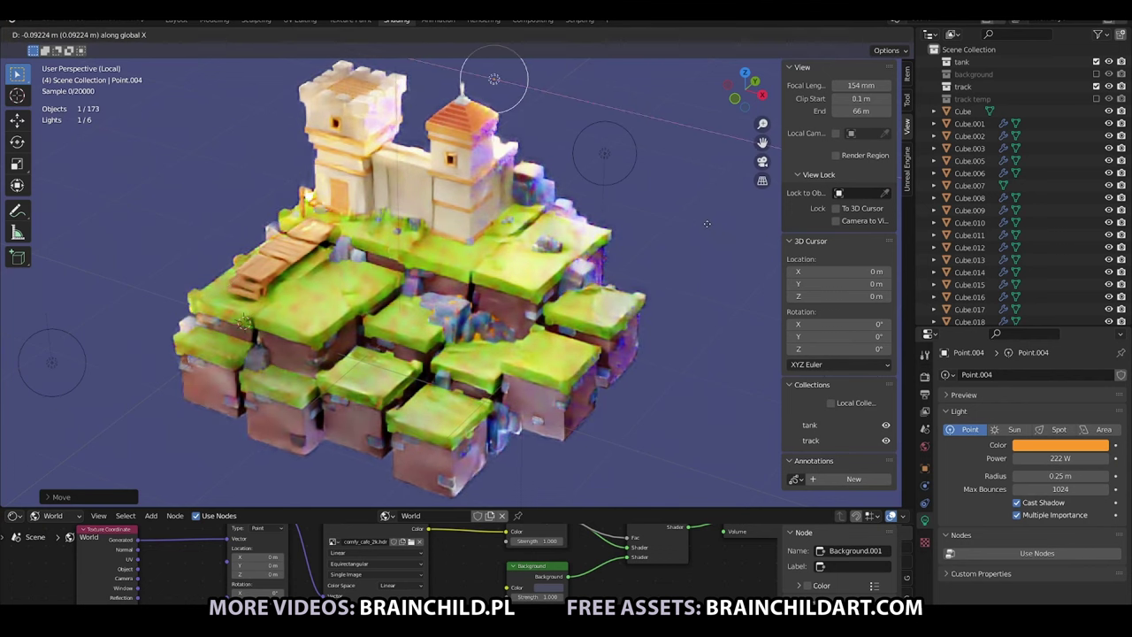
click(708, 220)
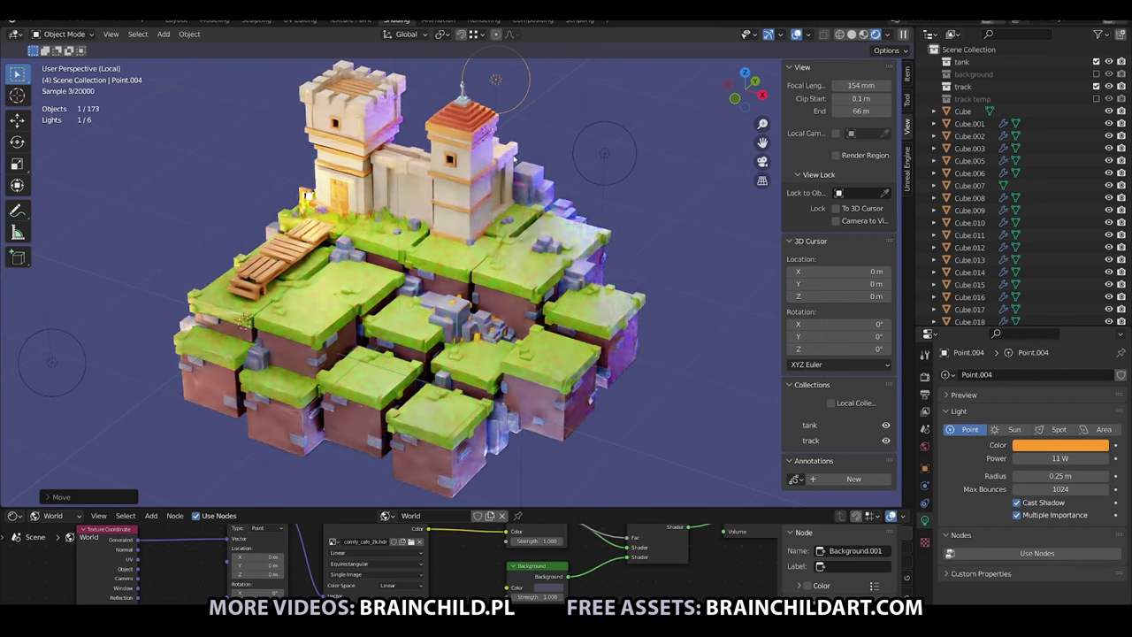
key(g)
click(487, 191)
drag(1059, 458, 1026, 458)
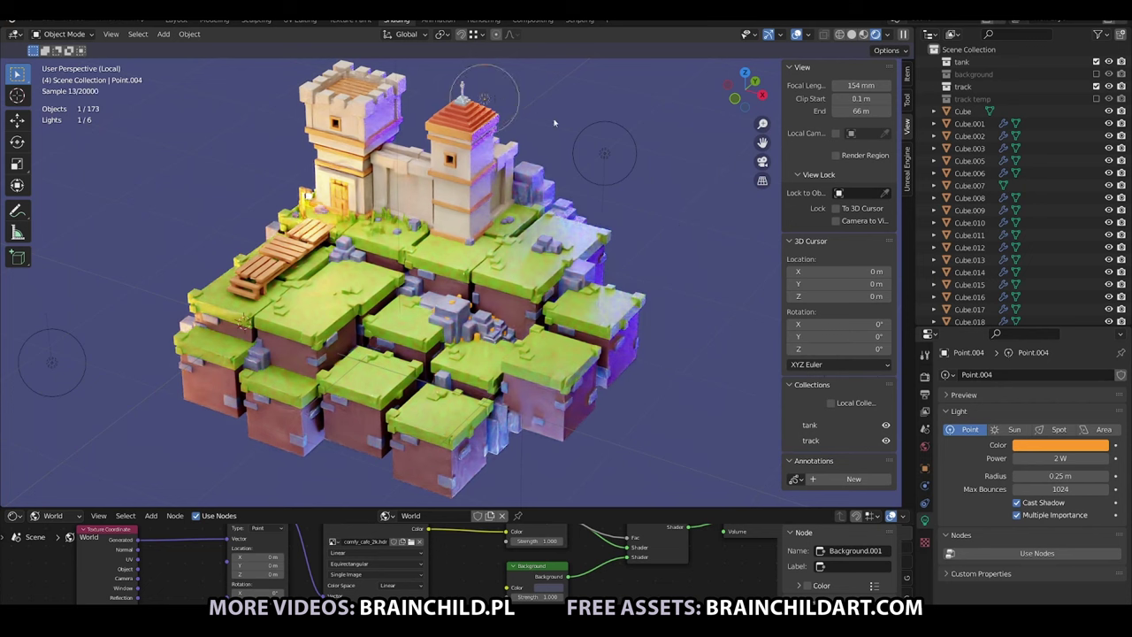
Duplicate the orange light twice along X, placing the last copy at the island centre.
key(shift+d)
key(x)
click(482, 109)
key(shift+d)
key(x)
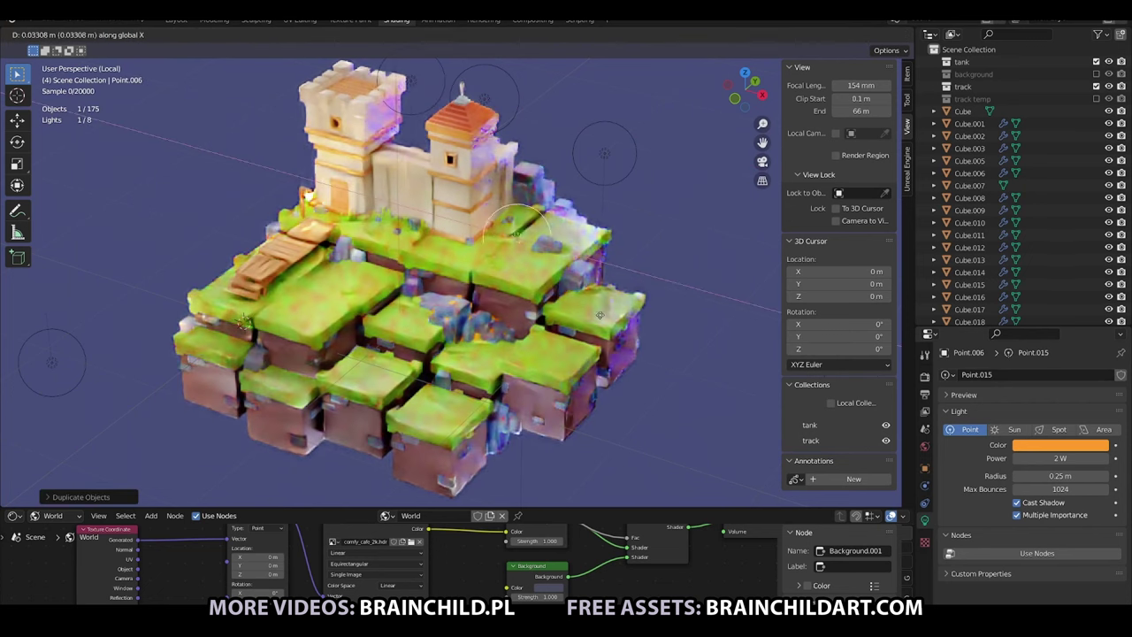
click(522, 372)
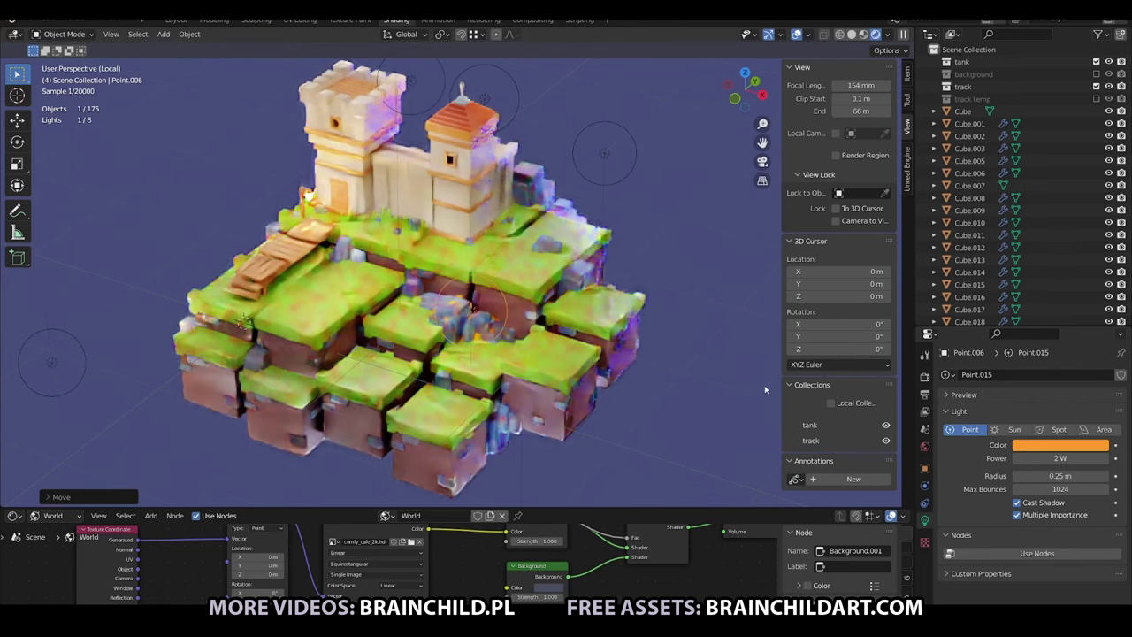
Try a red-orange colour and 5 W power, then switch the centre light back to orange.
click(1060, 445)
click(1081, 305)
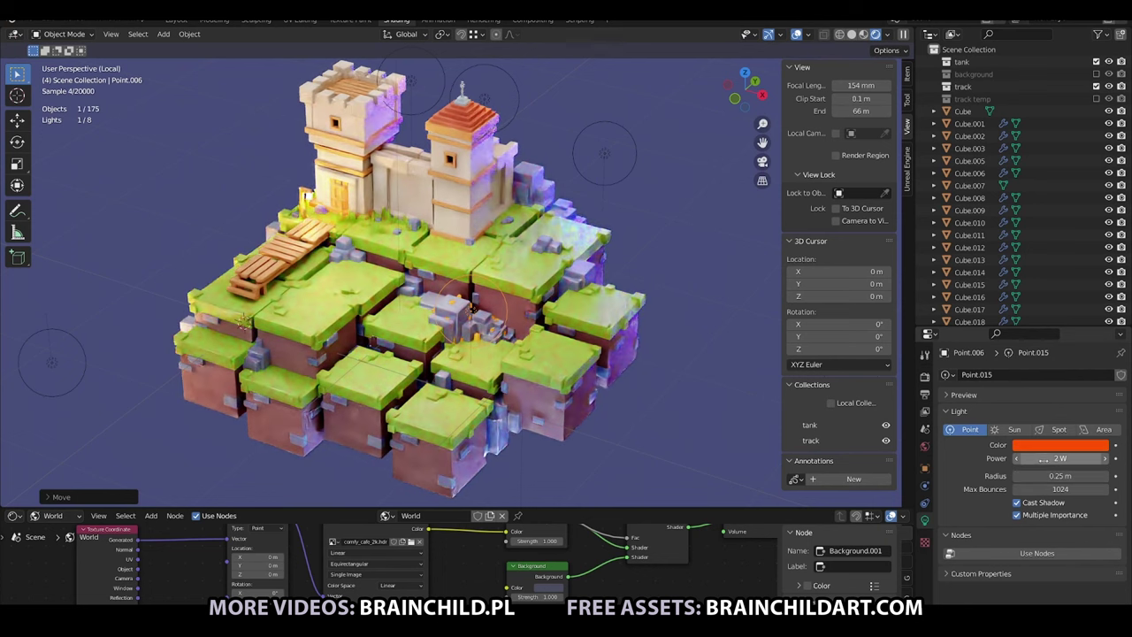
text(5)
key(Return)
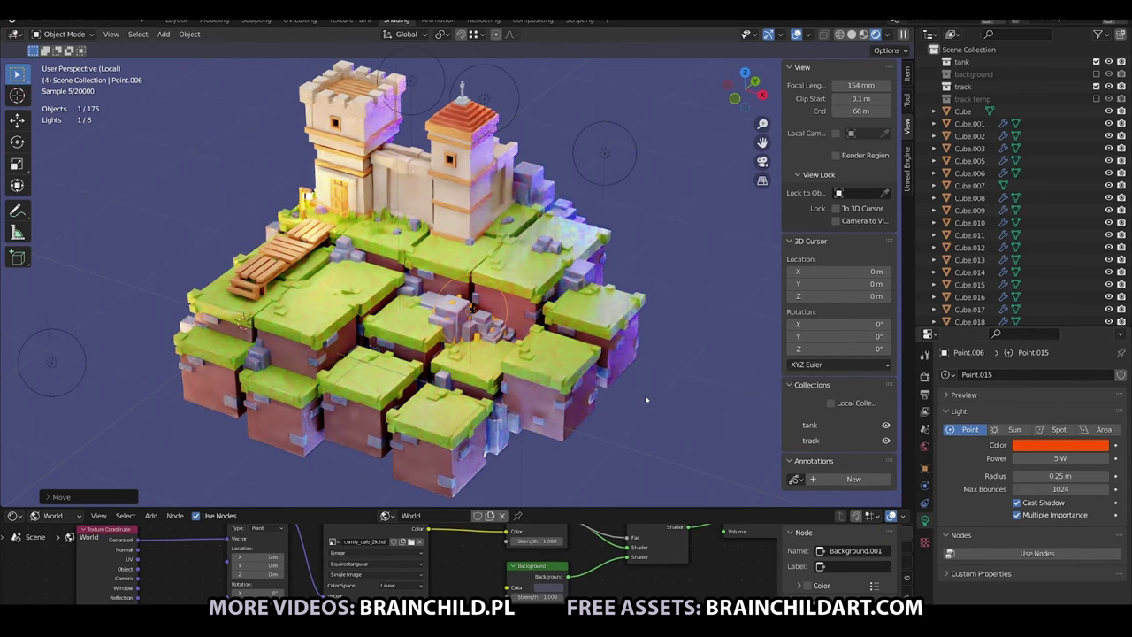
text(11)
key(Return)
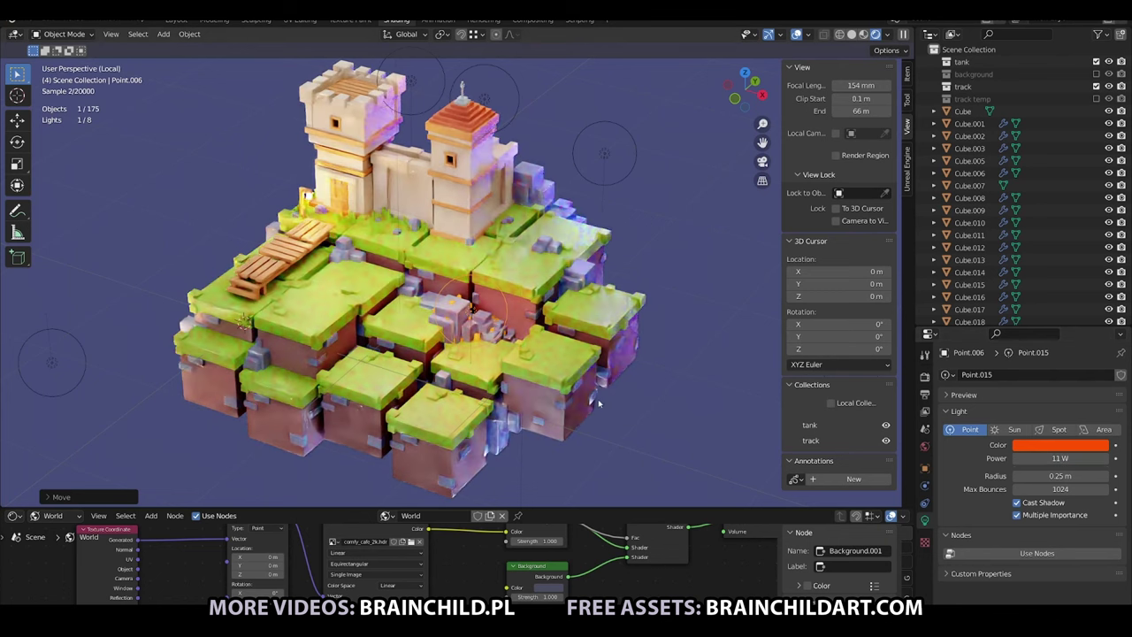
click(1026, 447)
click(1087, 299)
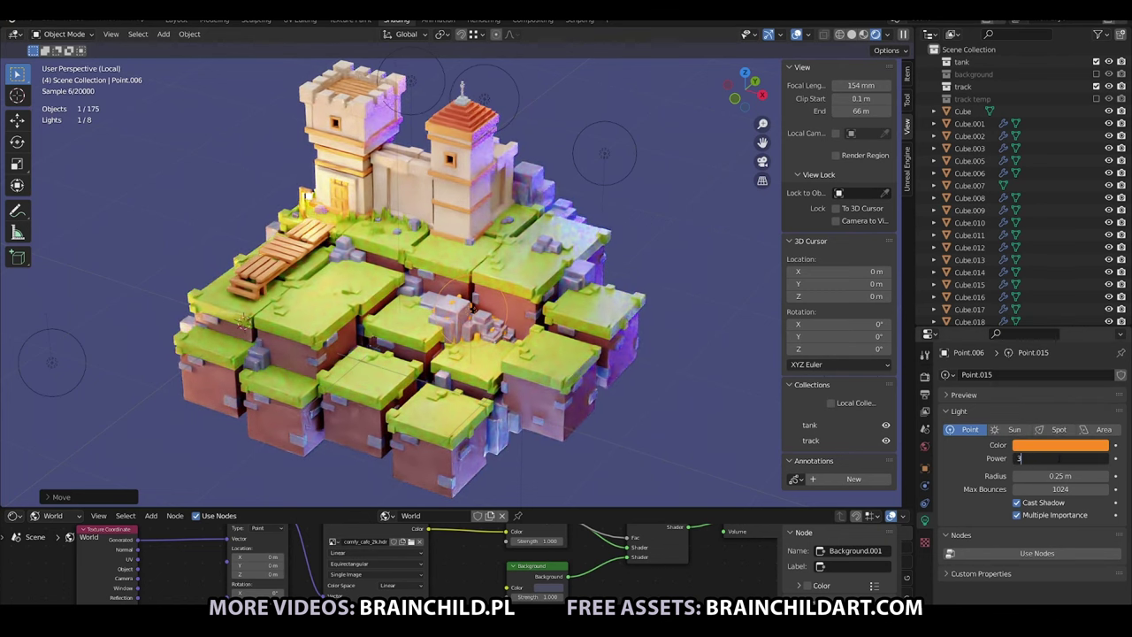
text(3)
key(Return)
Lower the centre light slightly on Z and dim it to 3 W.
key(g)
key(z)
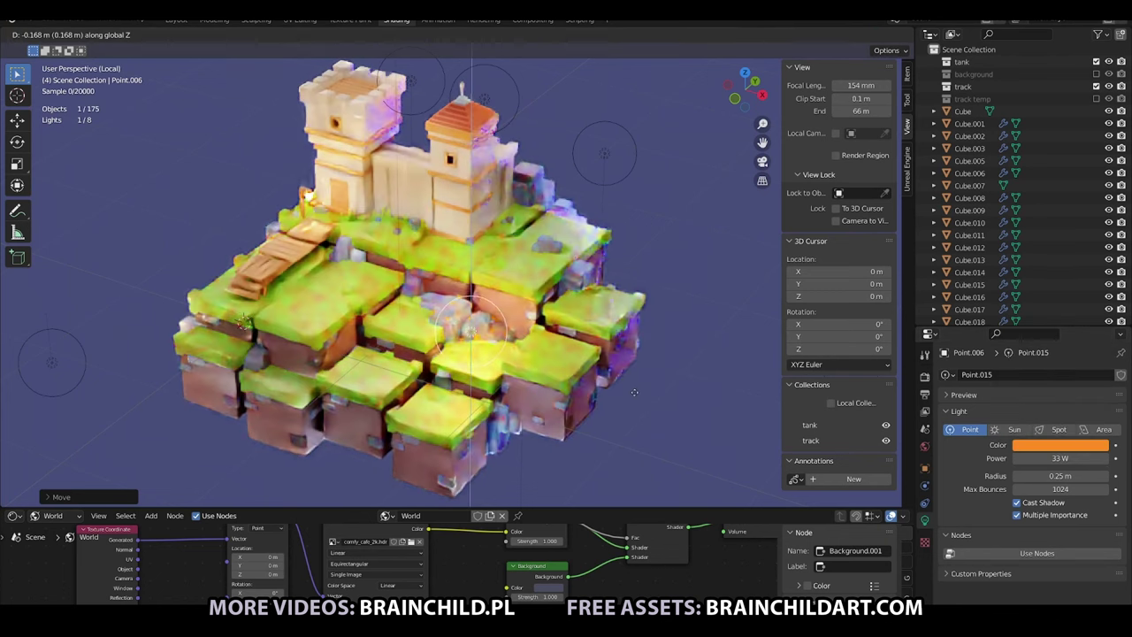
click(634, 391)
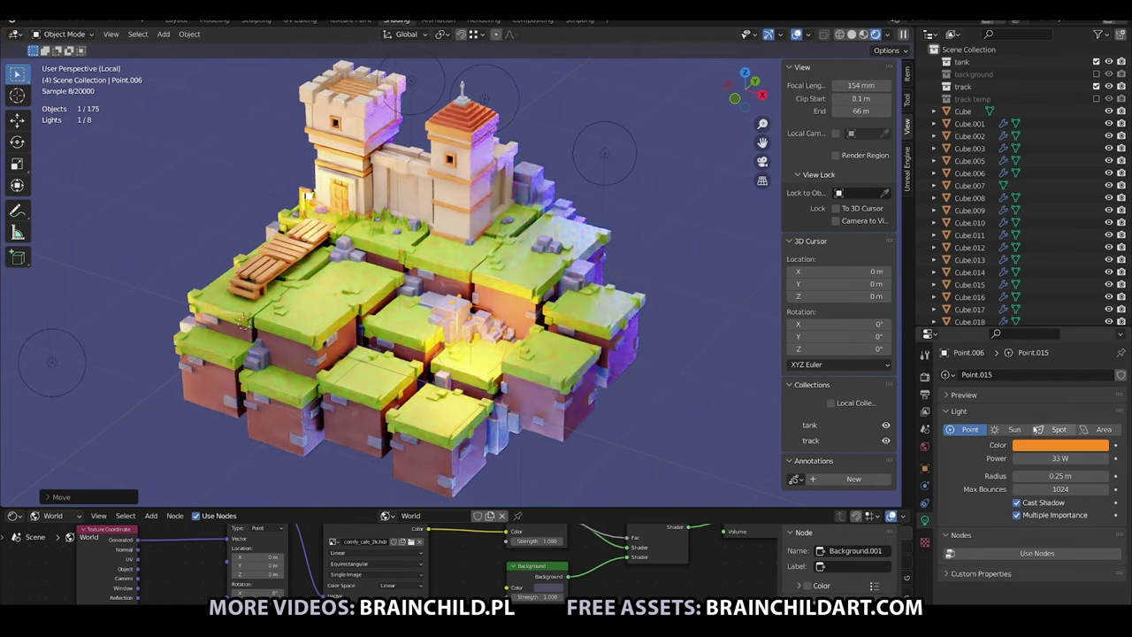
key(Return)
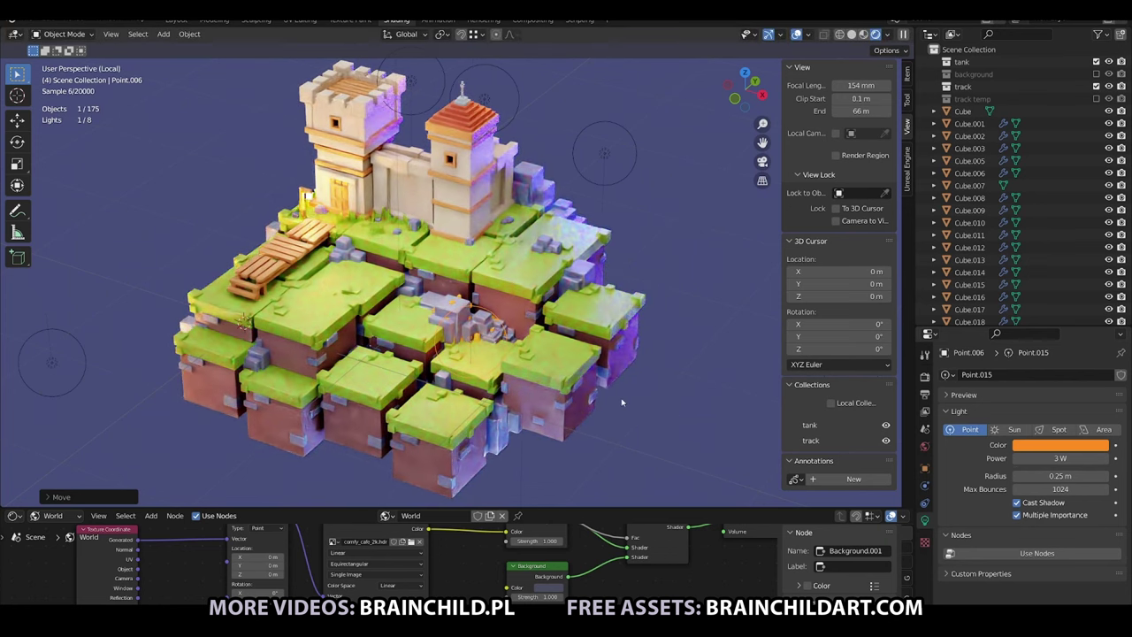
click(540, 335)
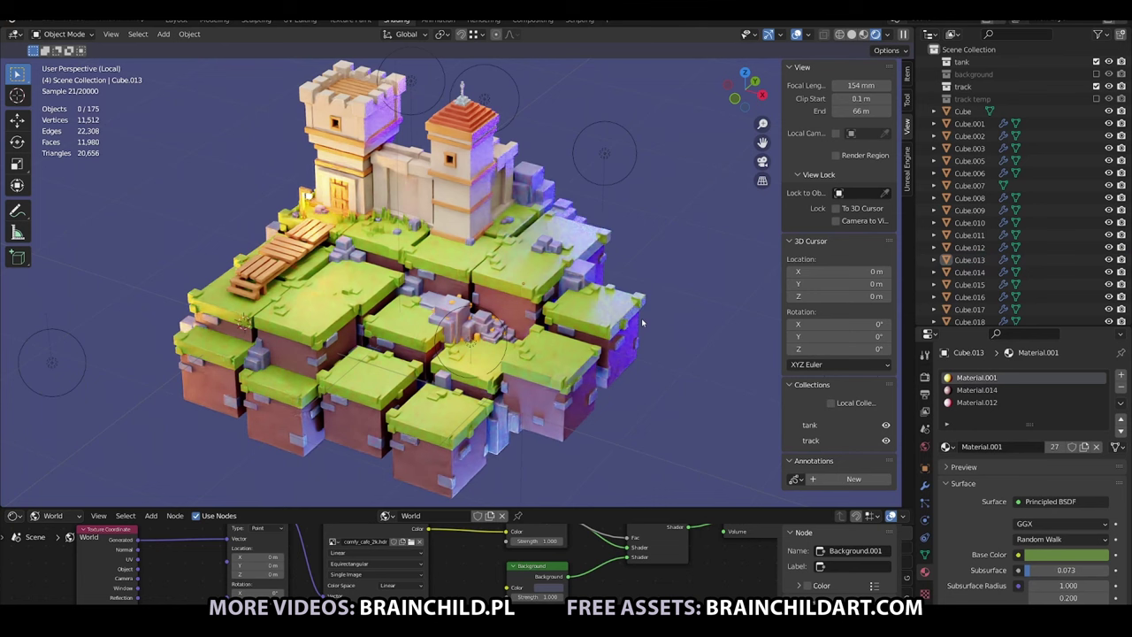
Duplicate the wooden bridge planks and lower the copy along Z onto the central grass block.
scroll(642, 317, up, 1)
scroll(642, 318, up, 2)
scroll(642, 317, down, 2)
scroll(642, 317, down, 1)
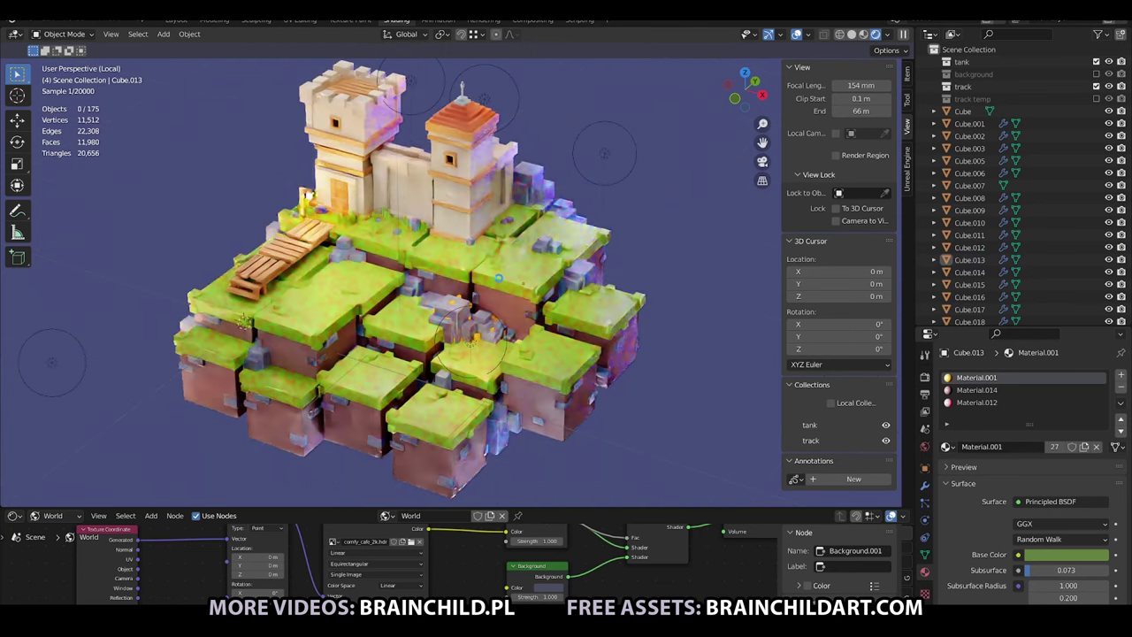
click(288, 263)
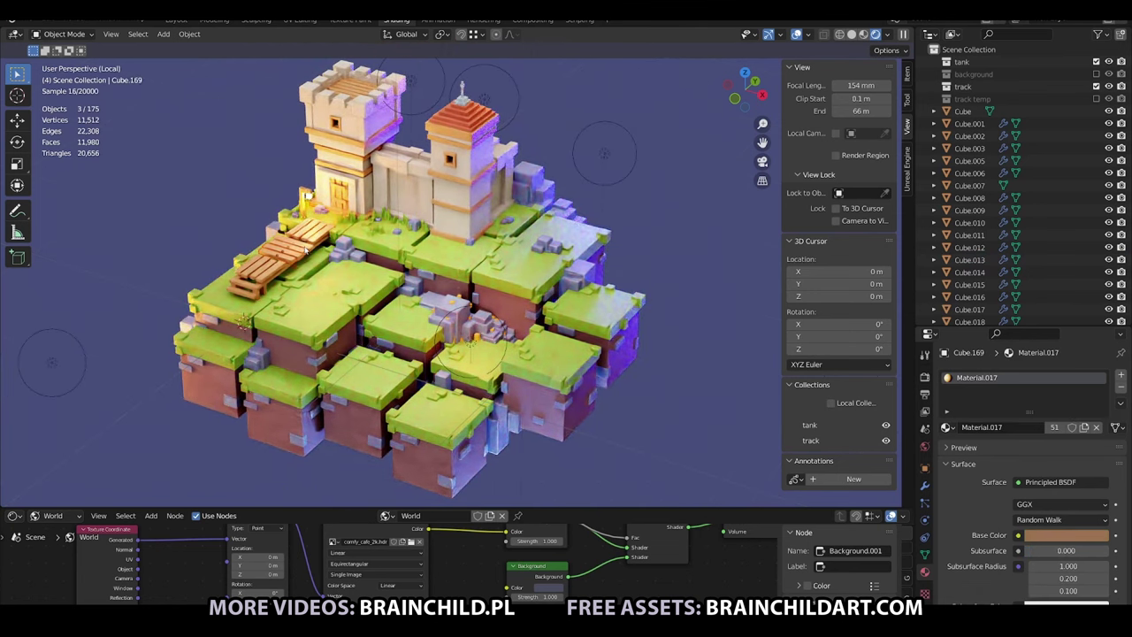
key(shift+d)
key(z)
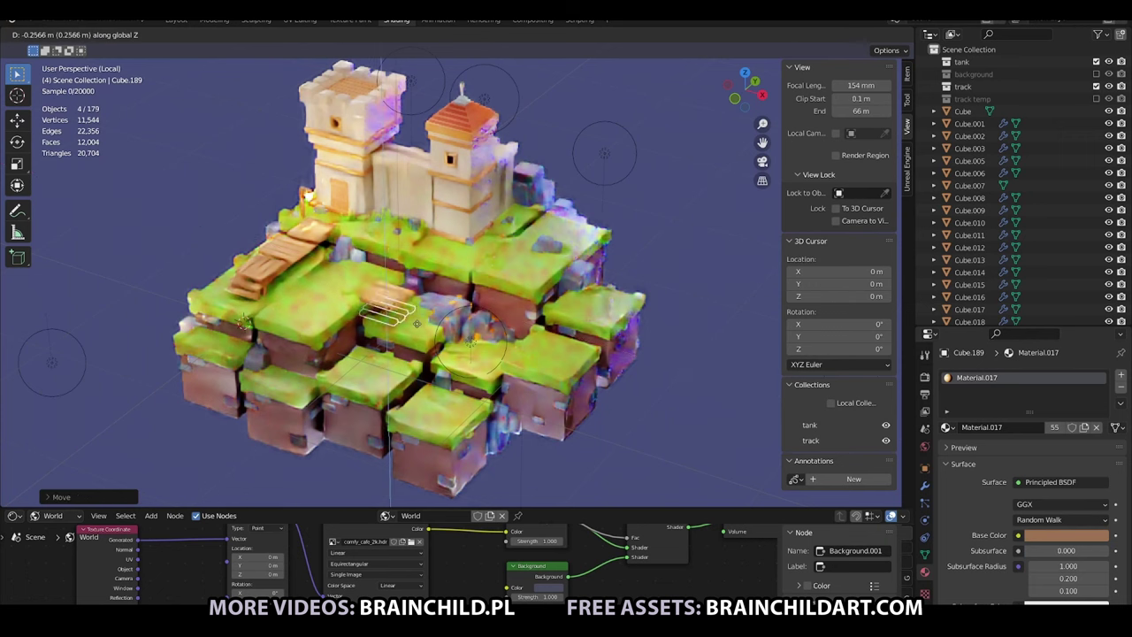
click(403, 318)
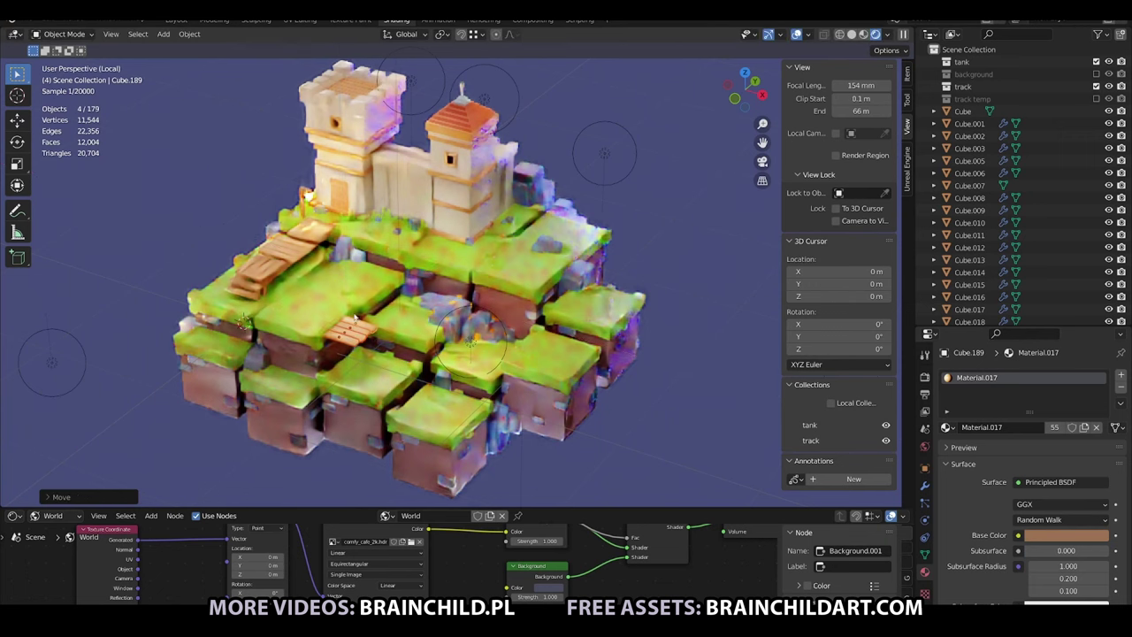
Shrink a plank copy along X and duplicate it into more small deck pieces.
key(shift+d)
key(s)
key(x)
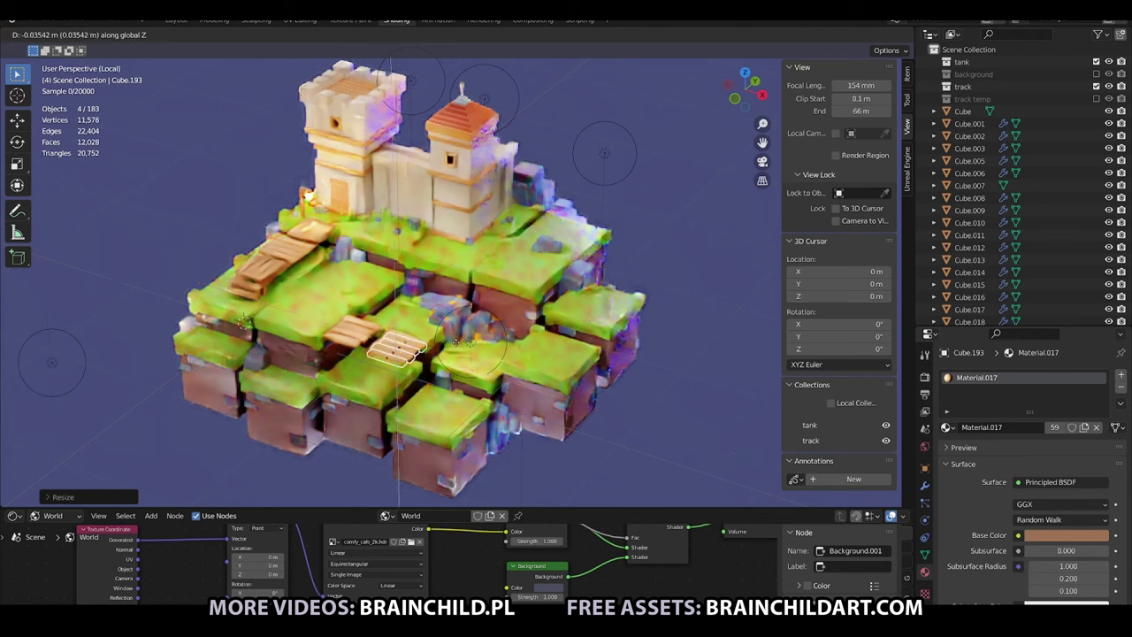
click(423, 332)
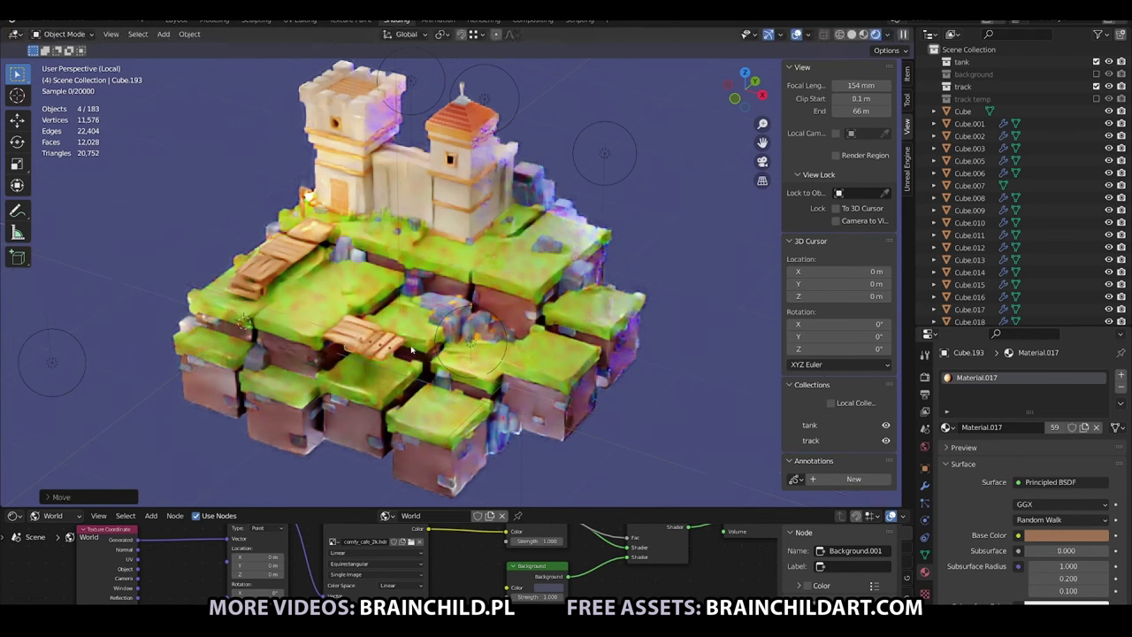
key(shift+d)
key(x)
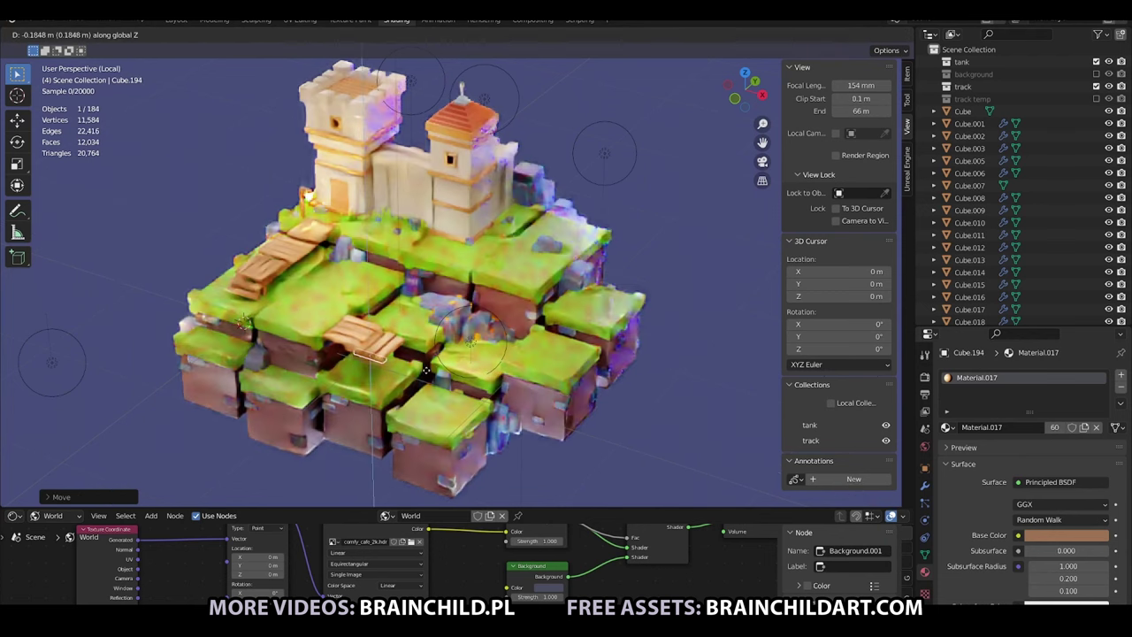
click(427, 370)
key(shift+d)
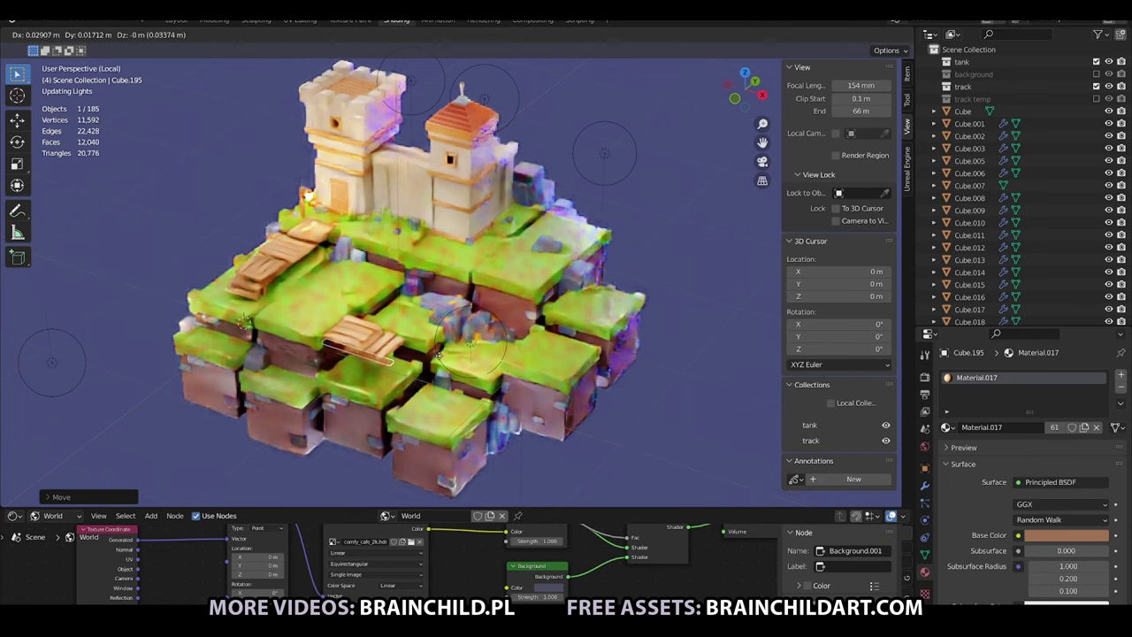
key(Escape)
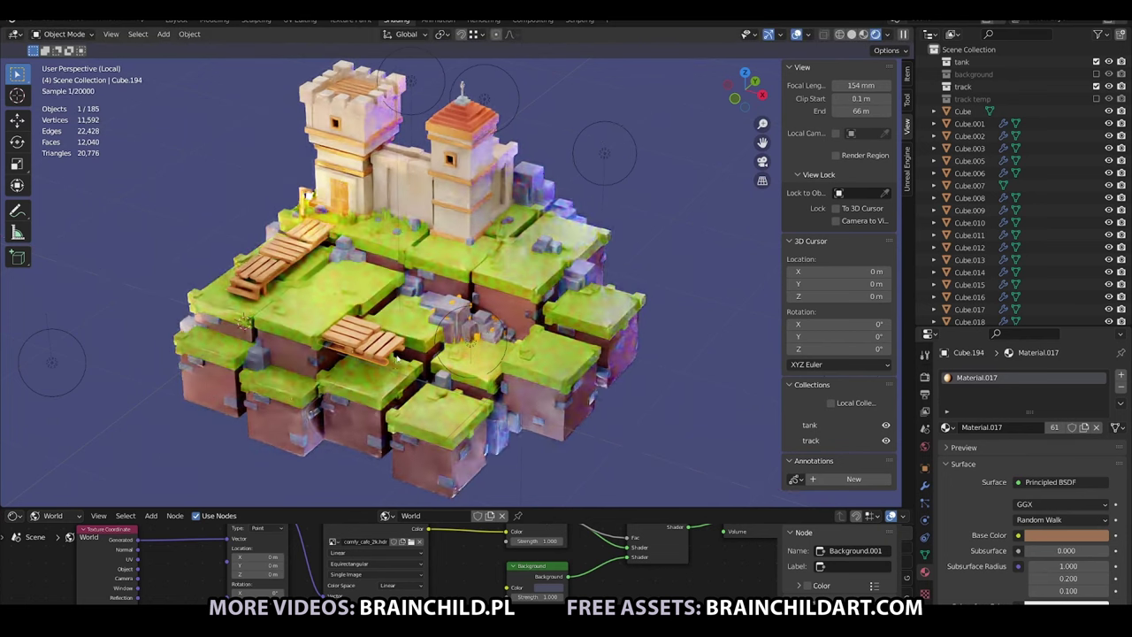
key(shift+d)
Rotate a plank copy upright into a post, then move it along Y and resize it along X.
key(r)
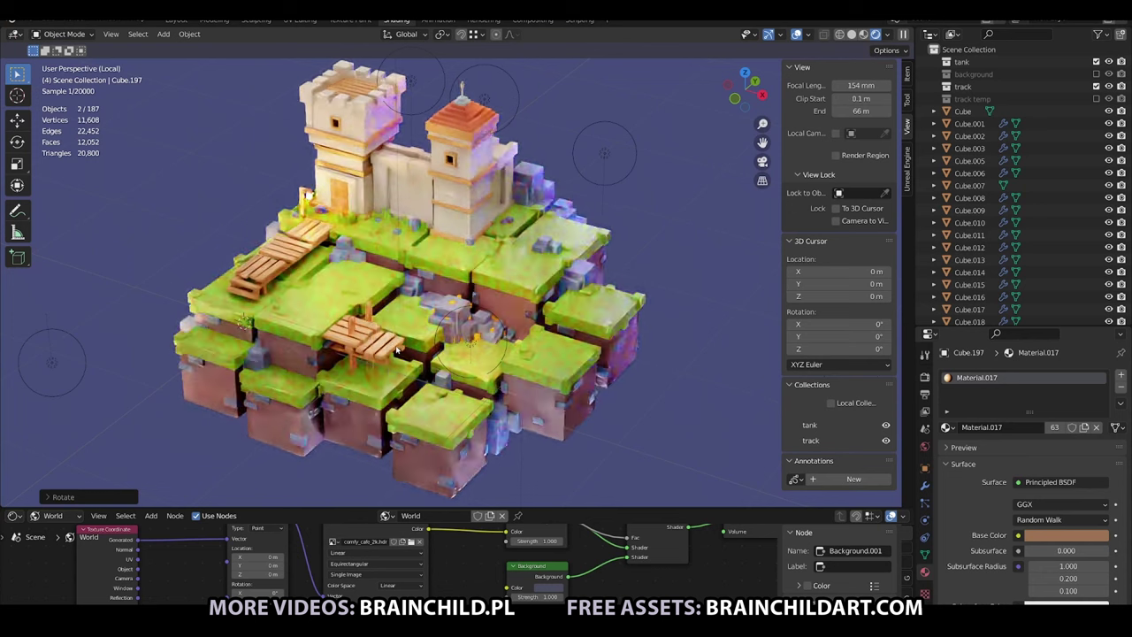
key(Return)
key(g)
key(y)
key(Return)
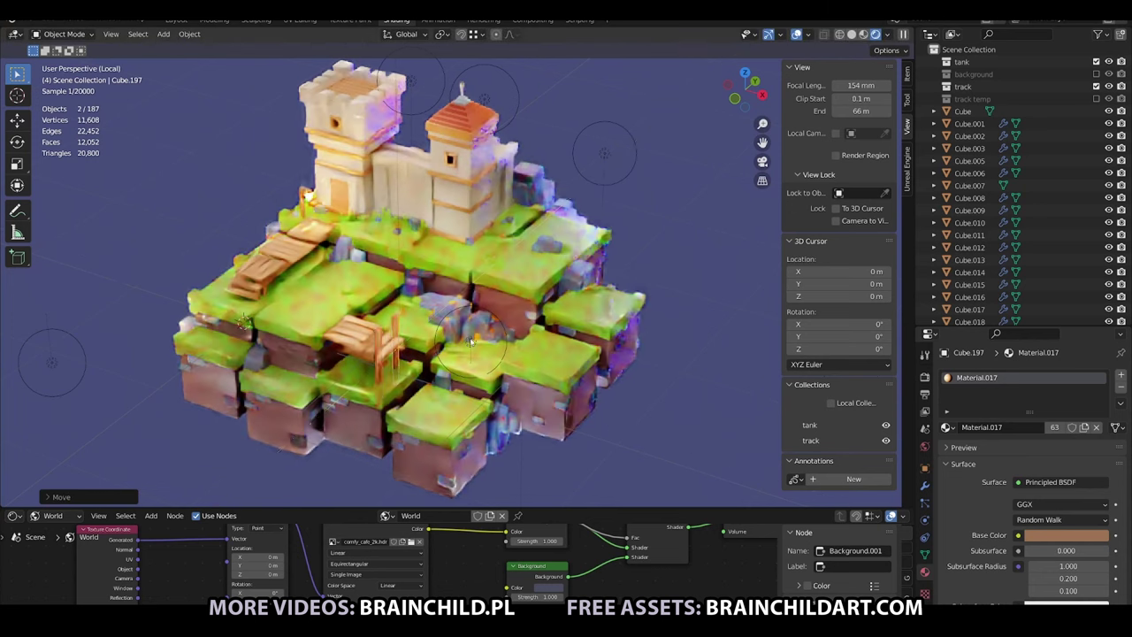
key(s)
key(x)
key(Return)
key(g)
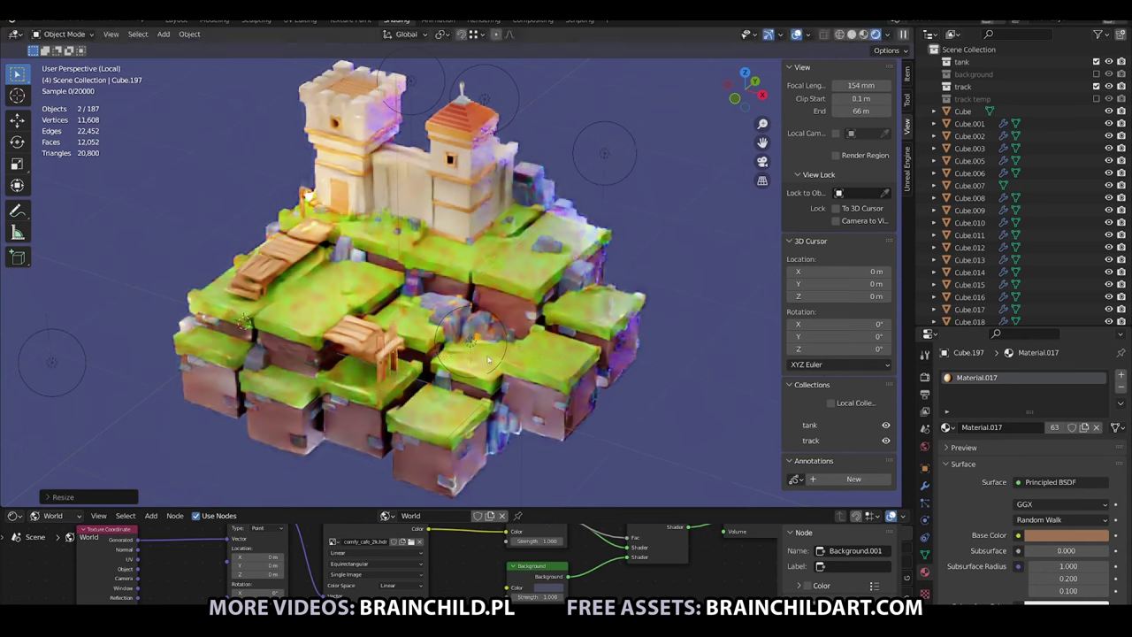
key(Return)
key(s)
key(x)
key(Escape)
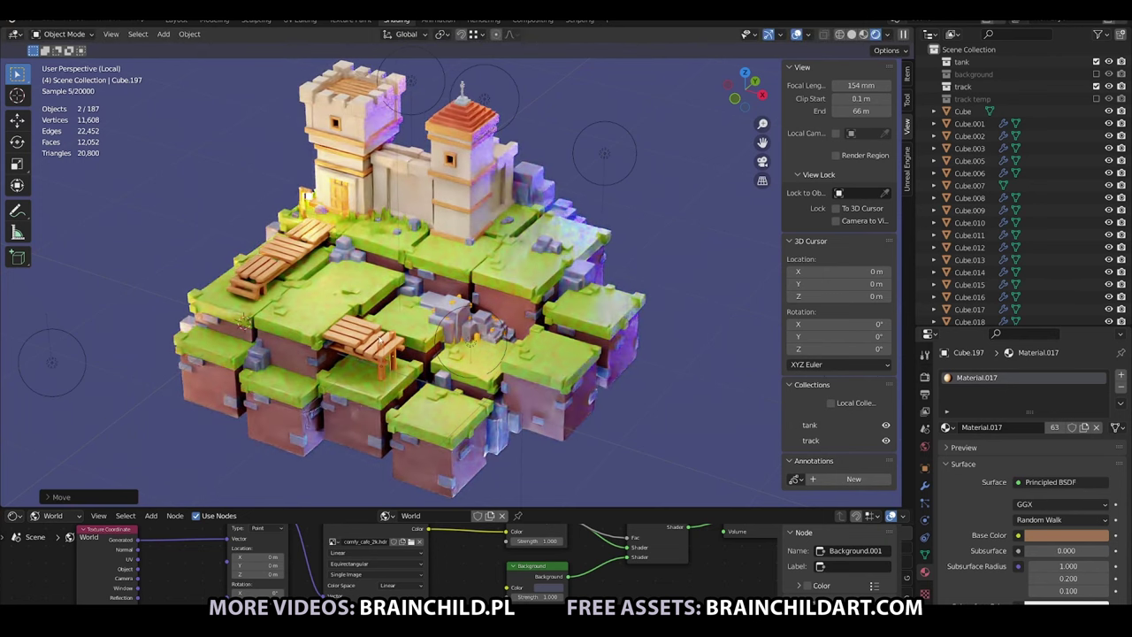
Duplicate the post twice along Y to add more supports, then select the shelter pieces.
key(shift+d)
key(z)
key(y)
click(409, 352)
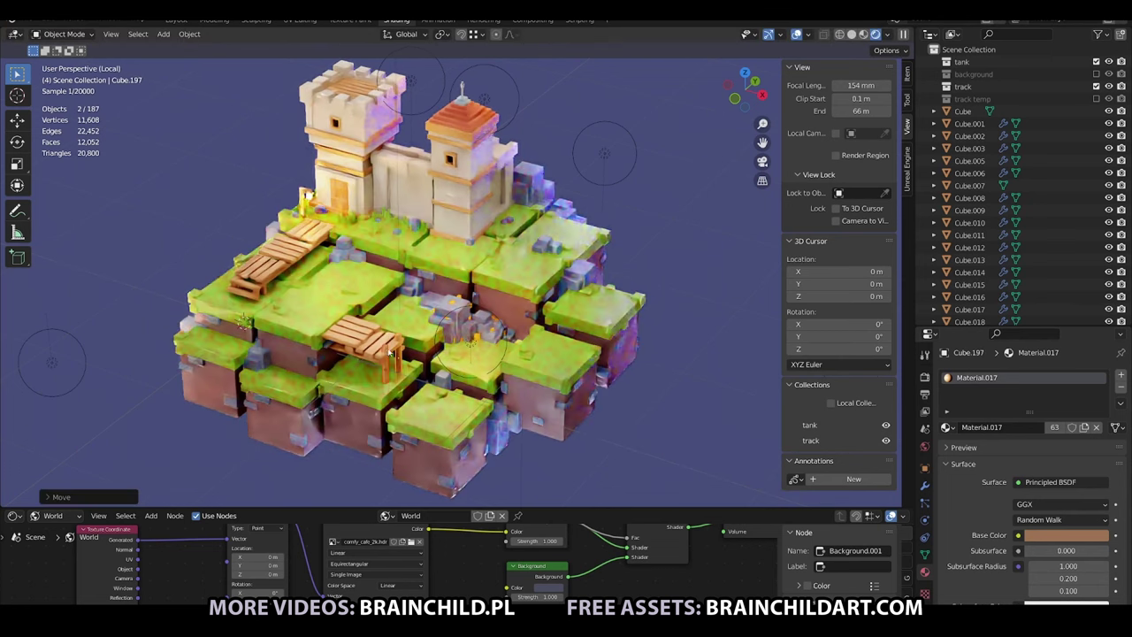
key(shift+d)
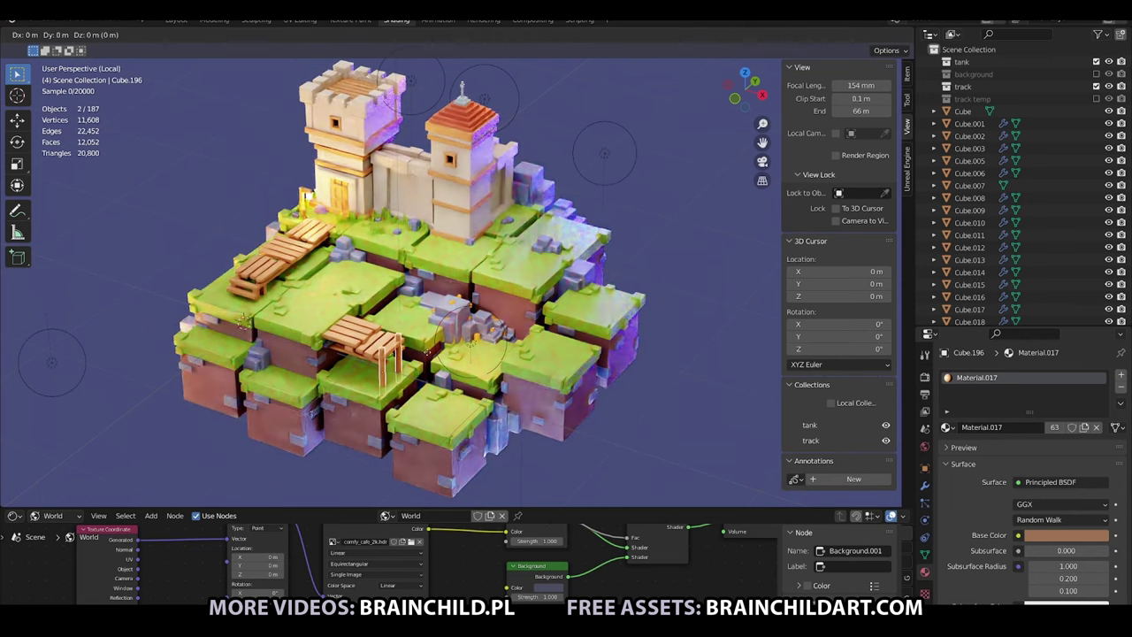
key(y)
click(389, 343)
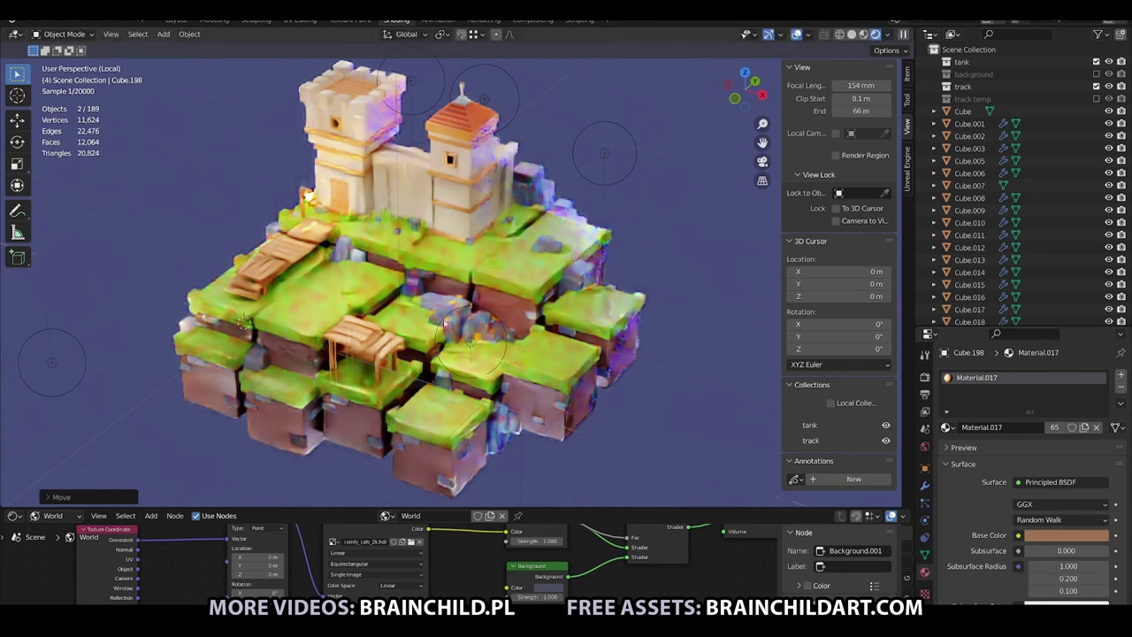
click(491, 332)
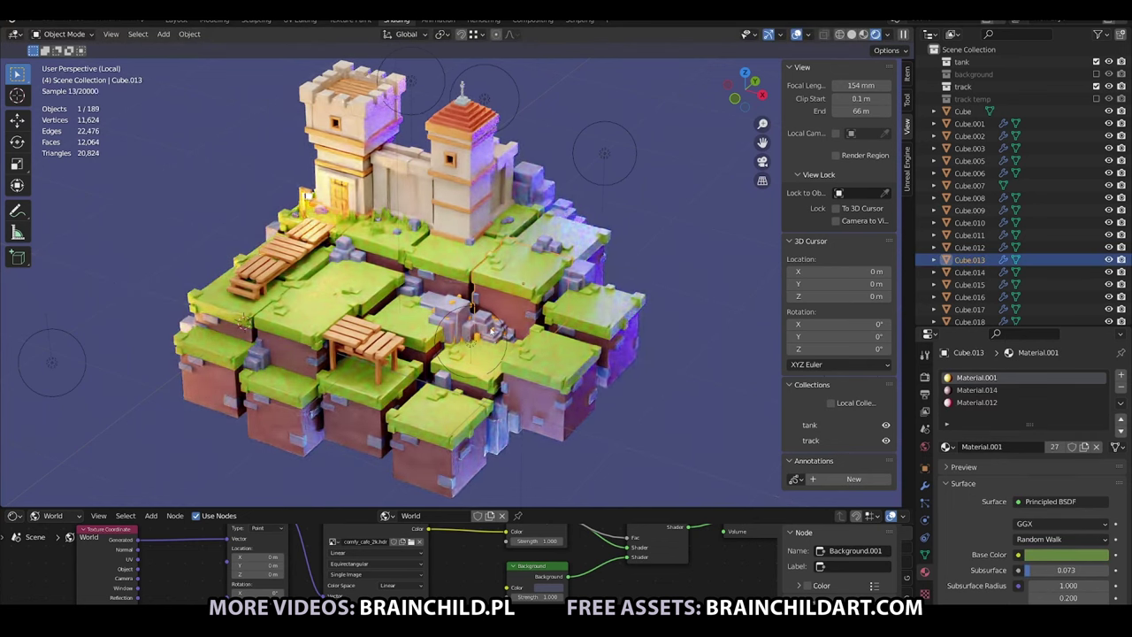
click(373, 347)
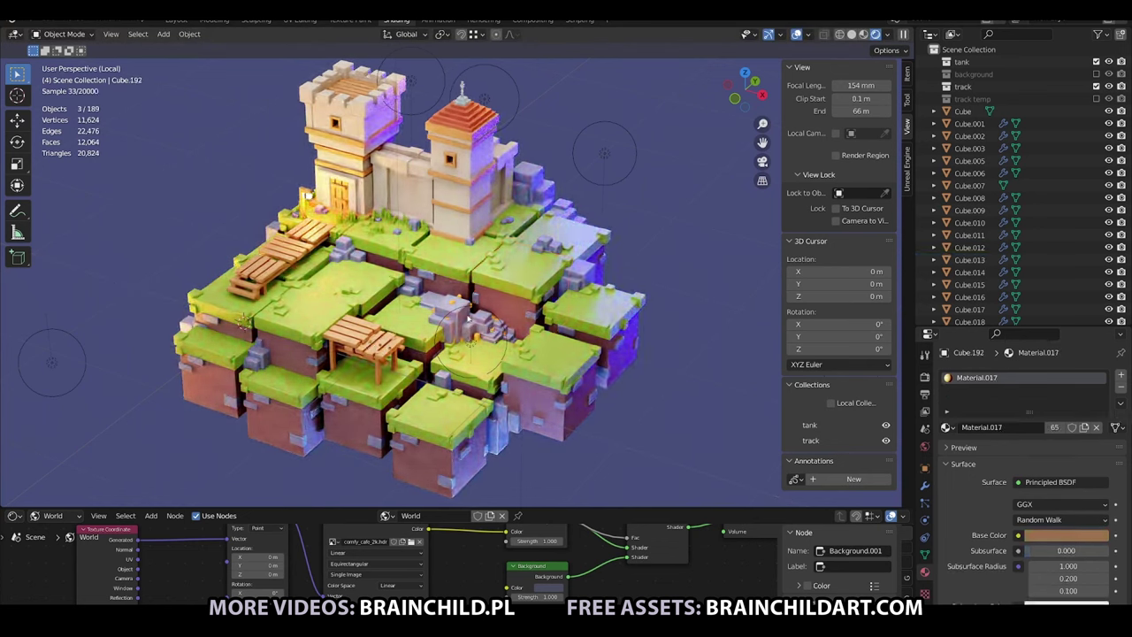
Select the orange point light and move it along Y.
click(482, 330)
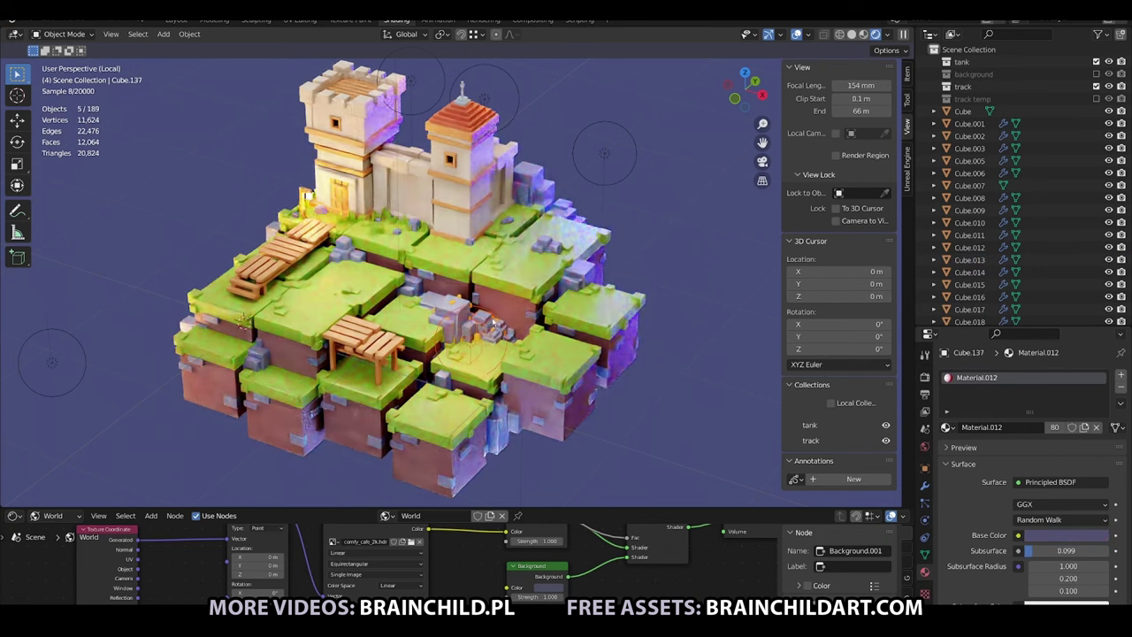
click(487, 334)
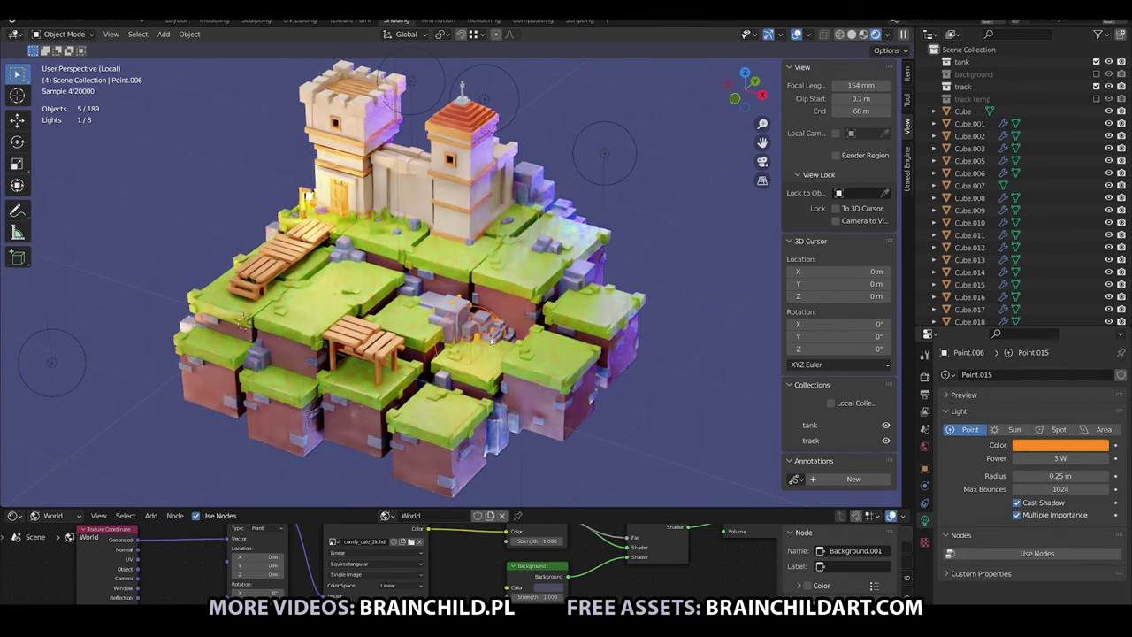
key(g)
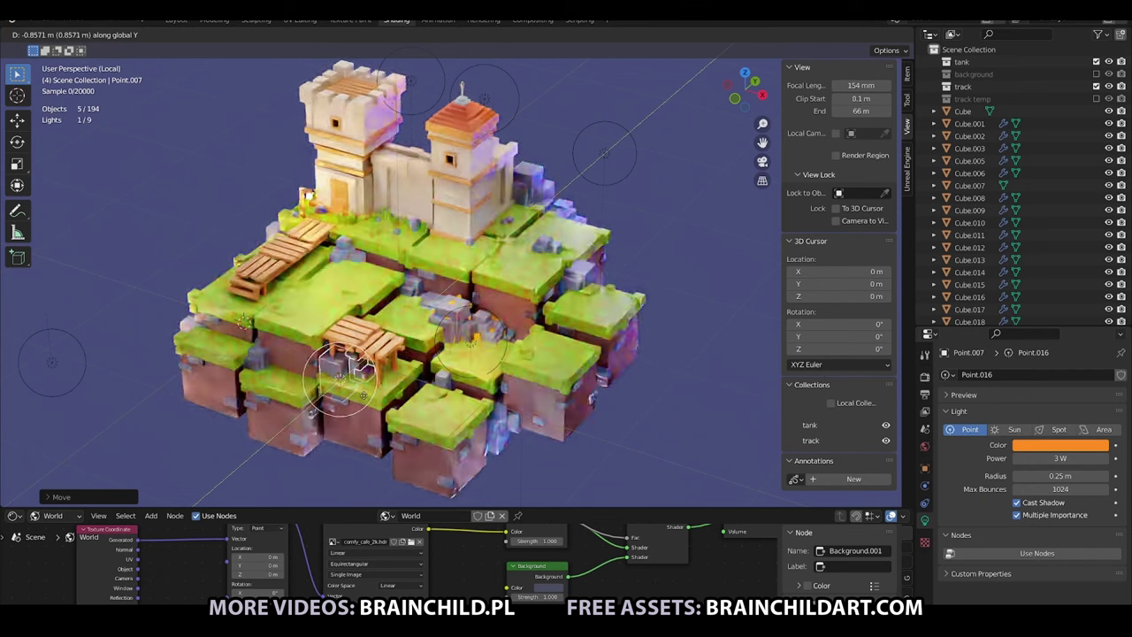
key(y)
click(349, 367)
Duplicate the small yellow piece, resize the copy, and move it along Y.
click(489, 336)
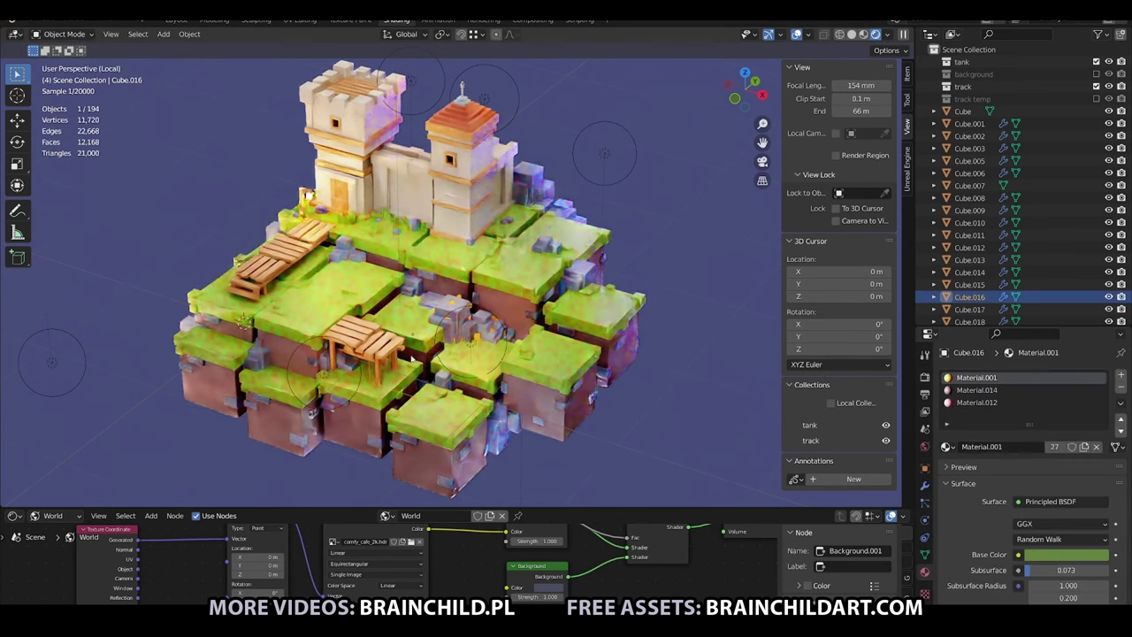
click(478, 339)
key(shift+d)
click(509, 339)
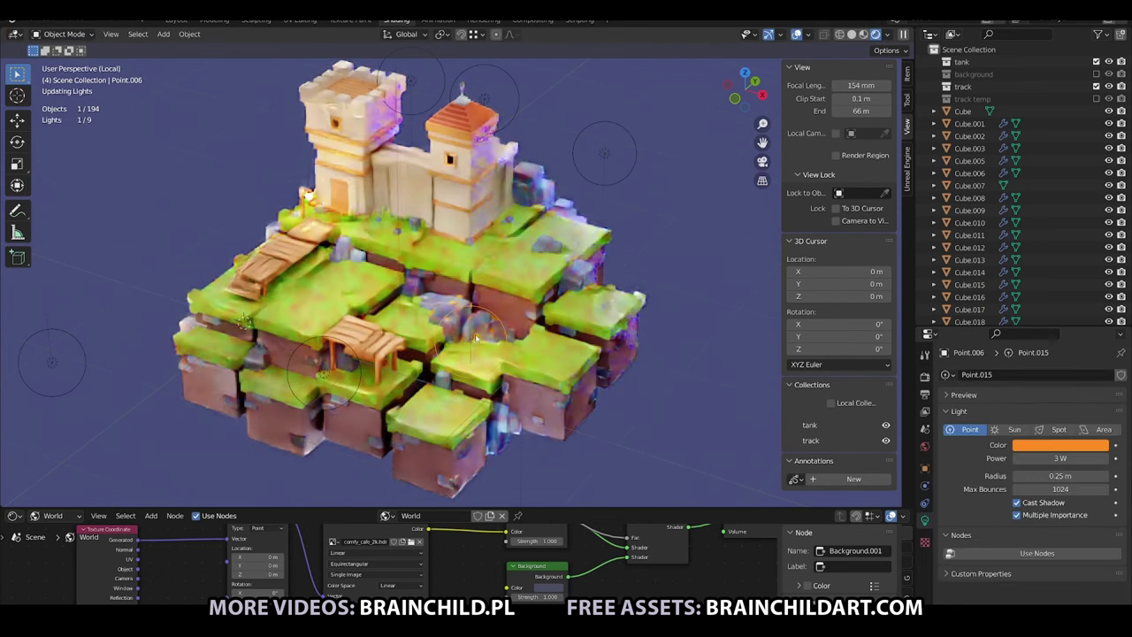
key(s)
click(508, 339)
key(g)
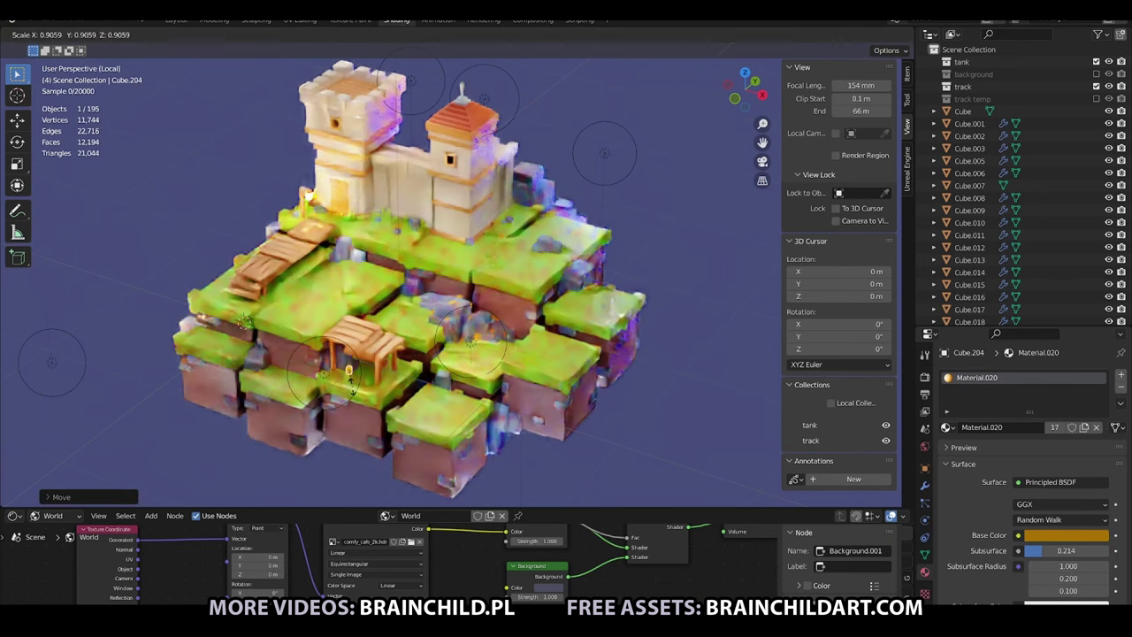
key(y)
click(345, 363)
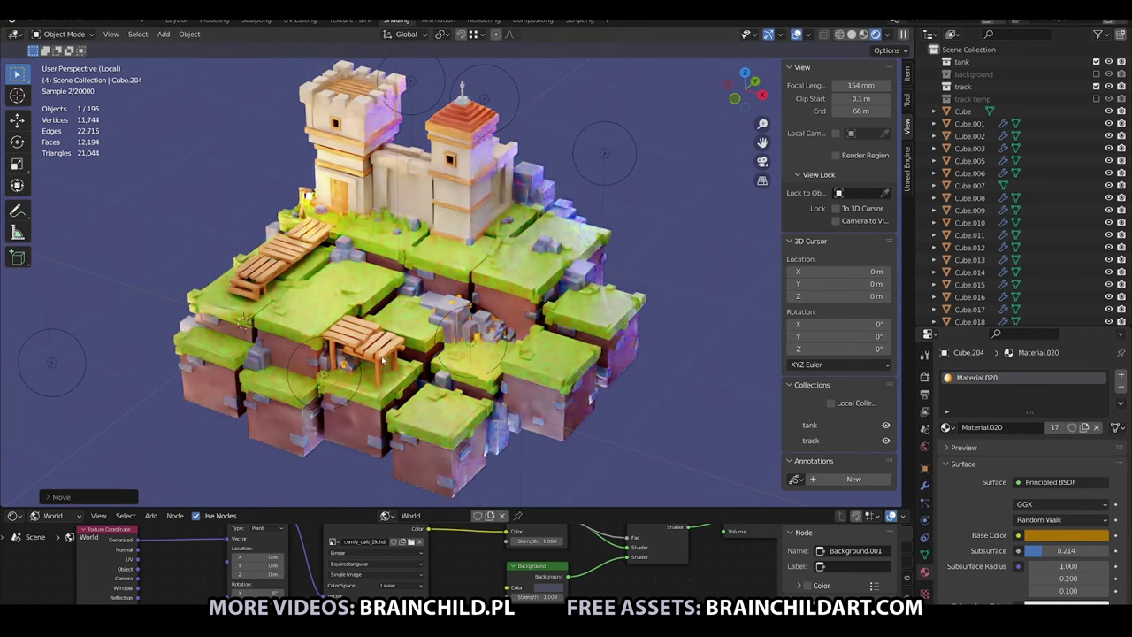
Make another copy of the yellow piece, leaving it in place.
key(shift+d)
key(x)
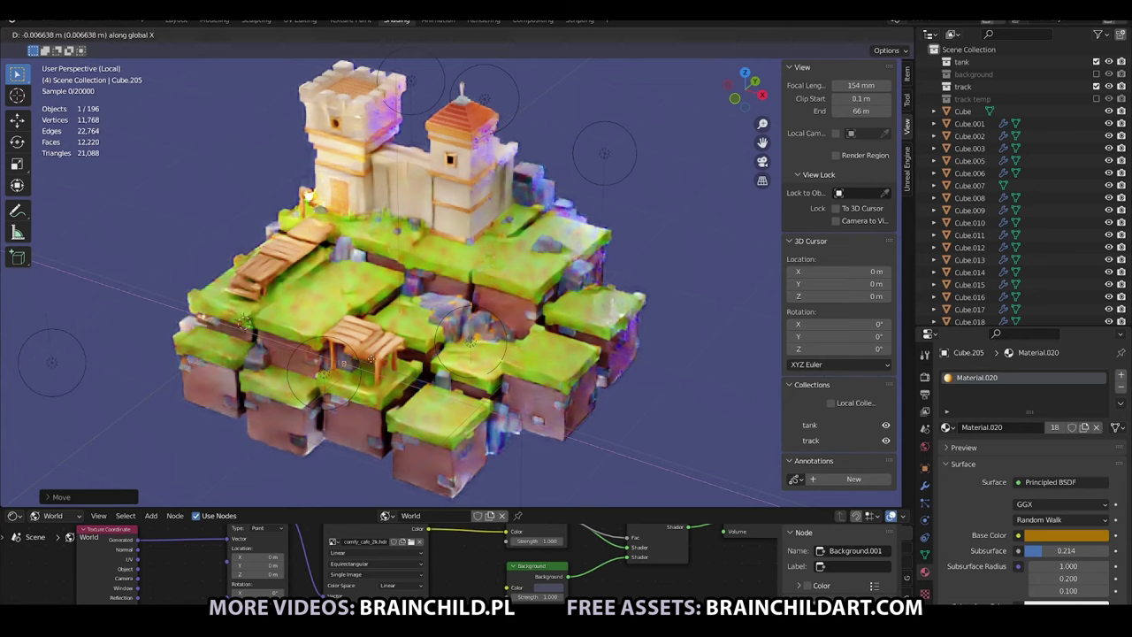
key(z)
key(z)
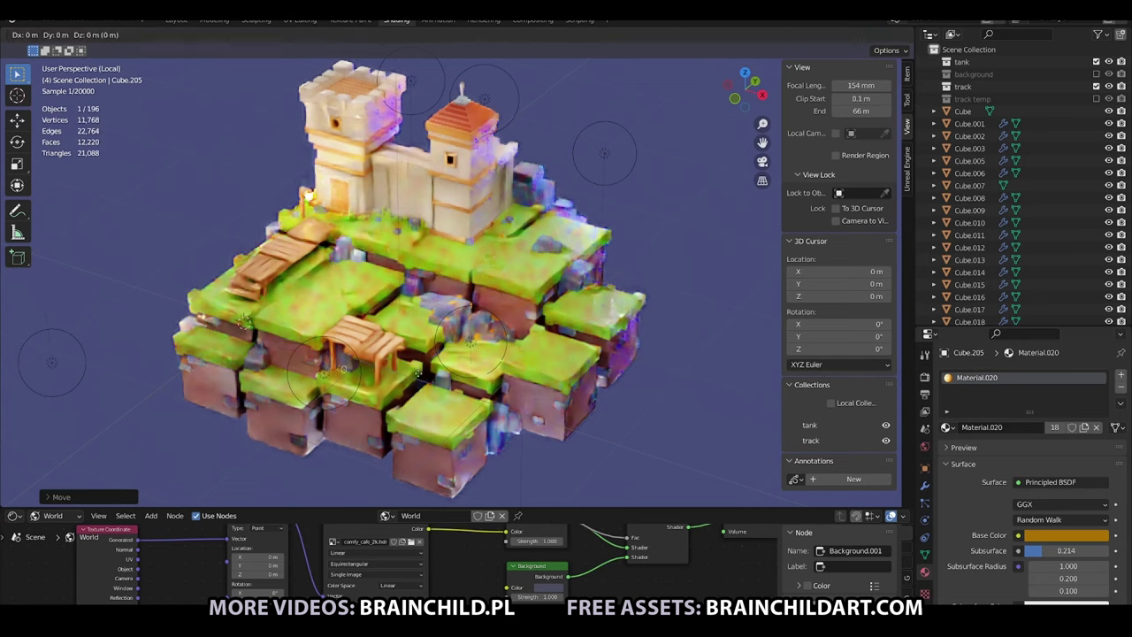
key(Escape)
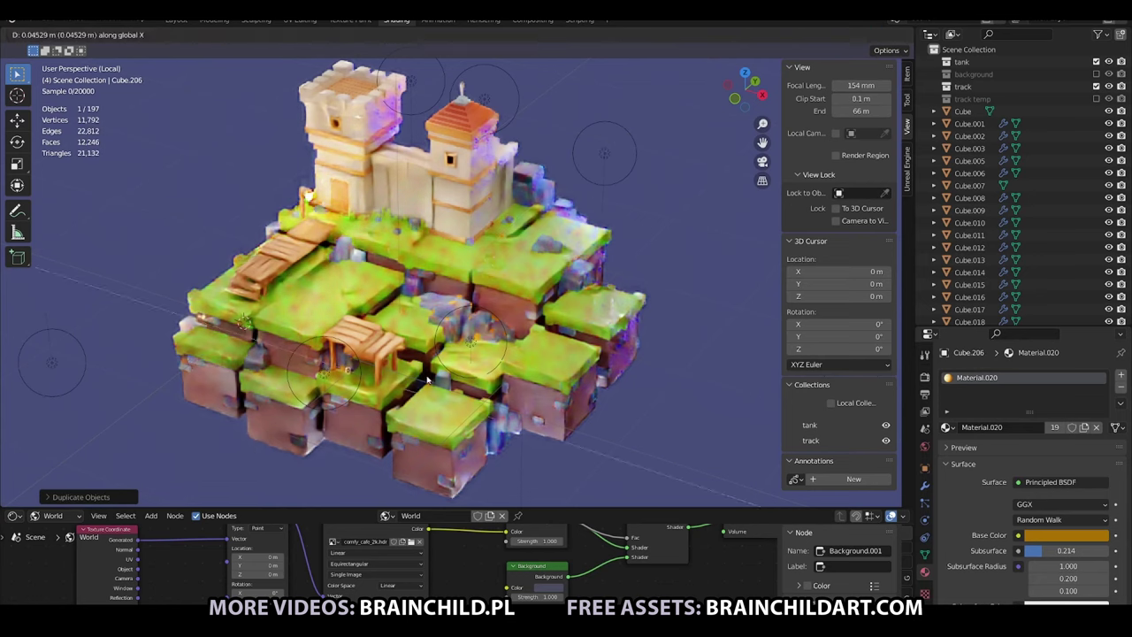
key(Escape)
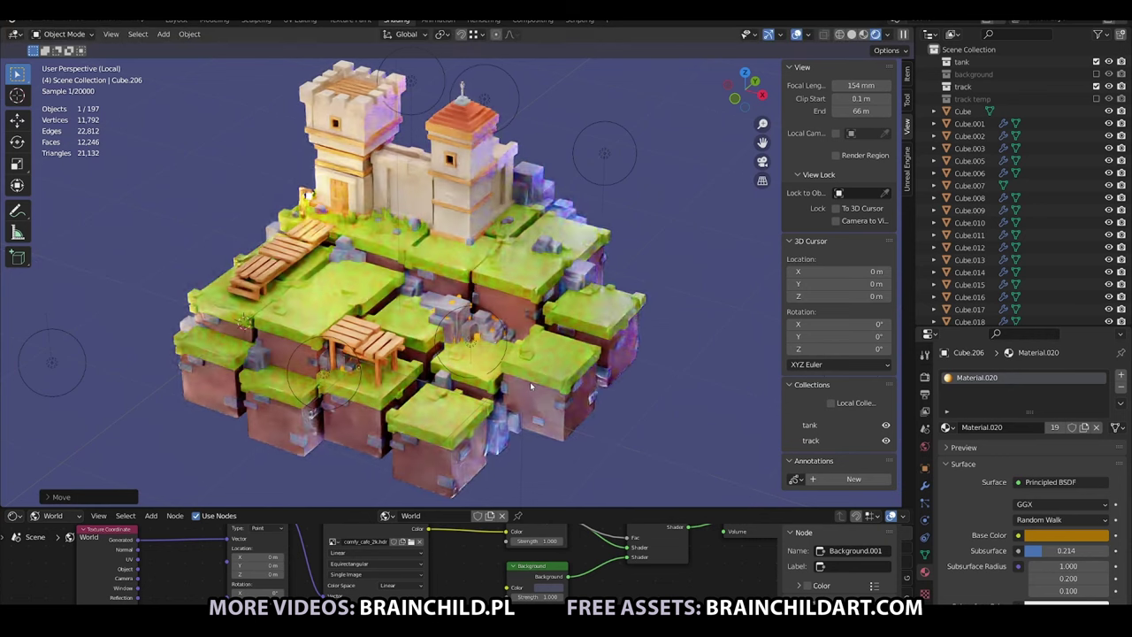
Duplicate a grass block upward on Z, then add another copy along X.
click(467, 373)
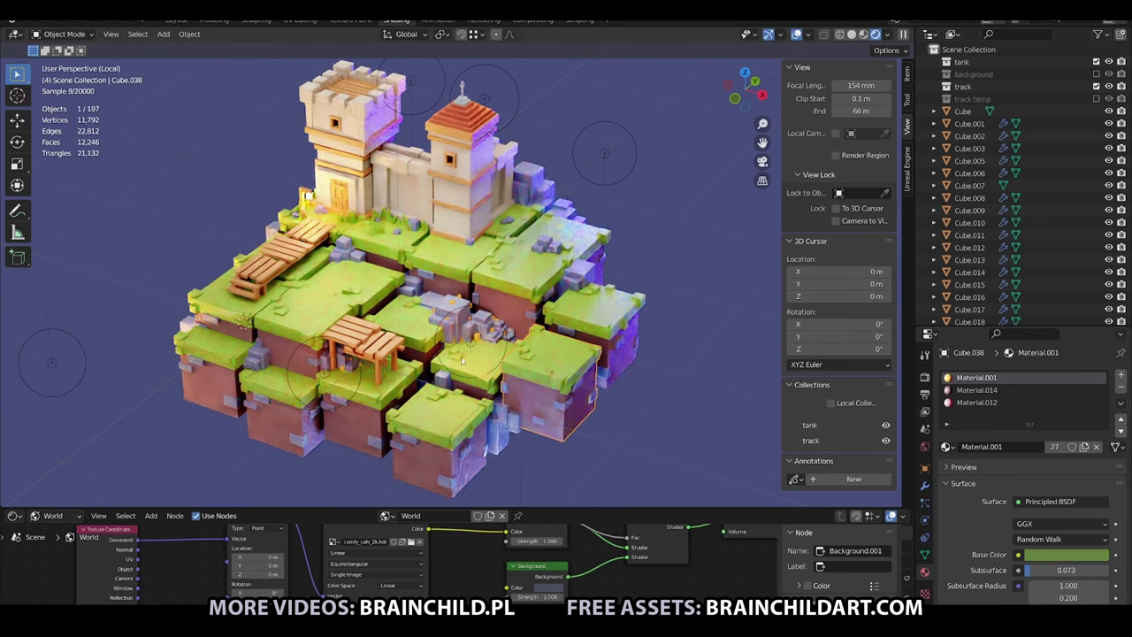
key(shift+d)
key(z)
click(402, 338)
key(shift+d)
key(x)
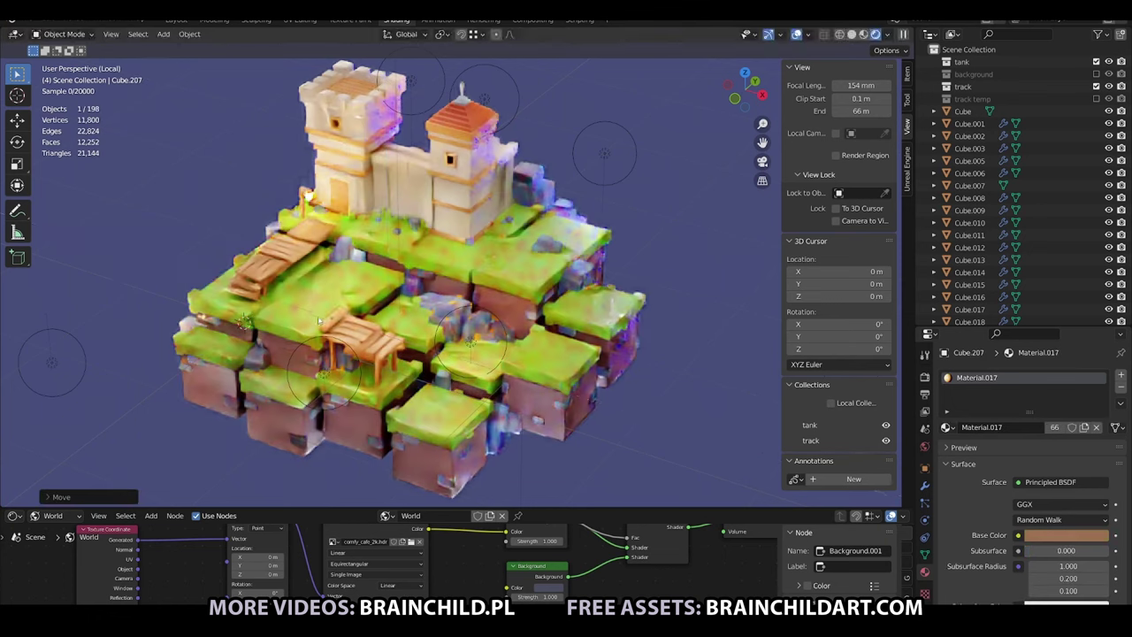
right_click(389, 339)
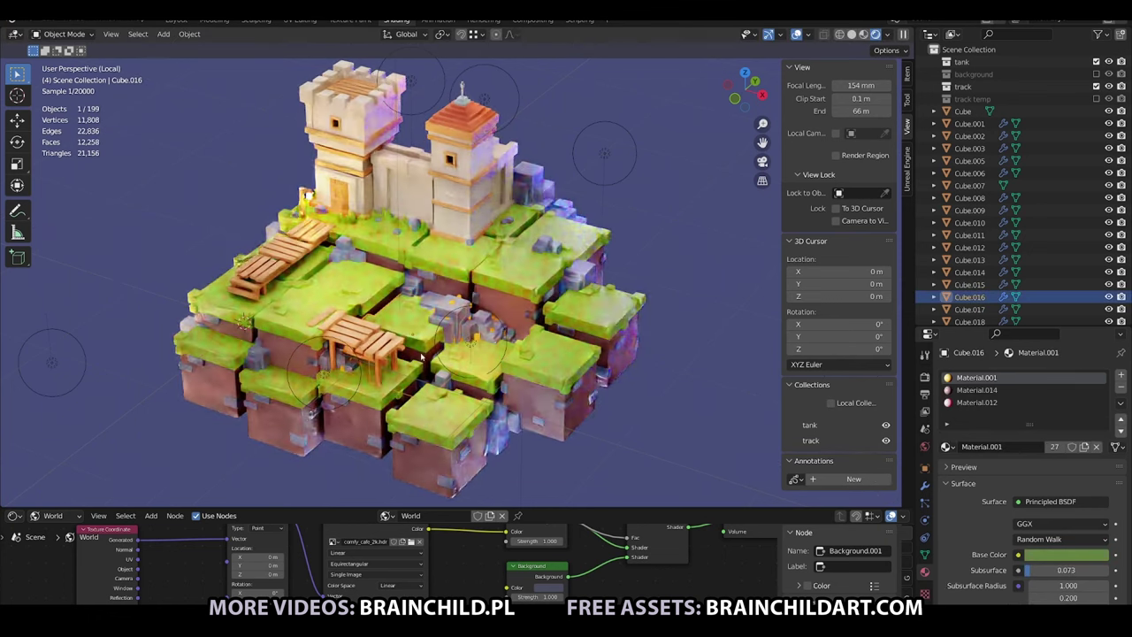
Select a grass block and the orange wooden piece to compare their materials.
click(431, 369)
click(402, 350)
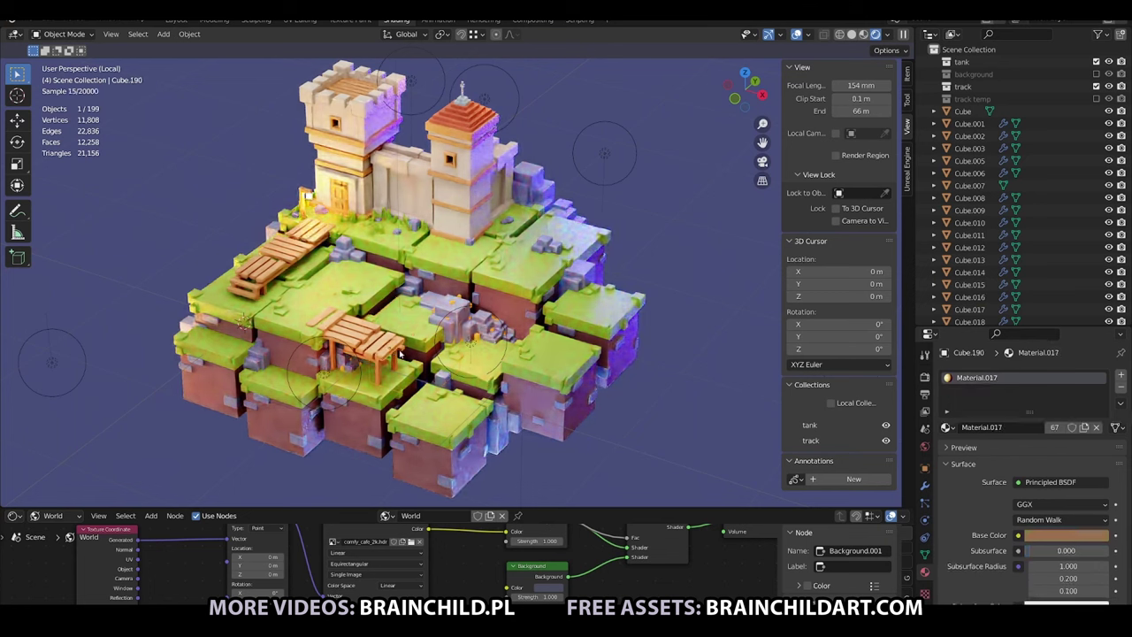
click(483, 354)
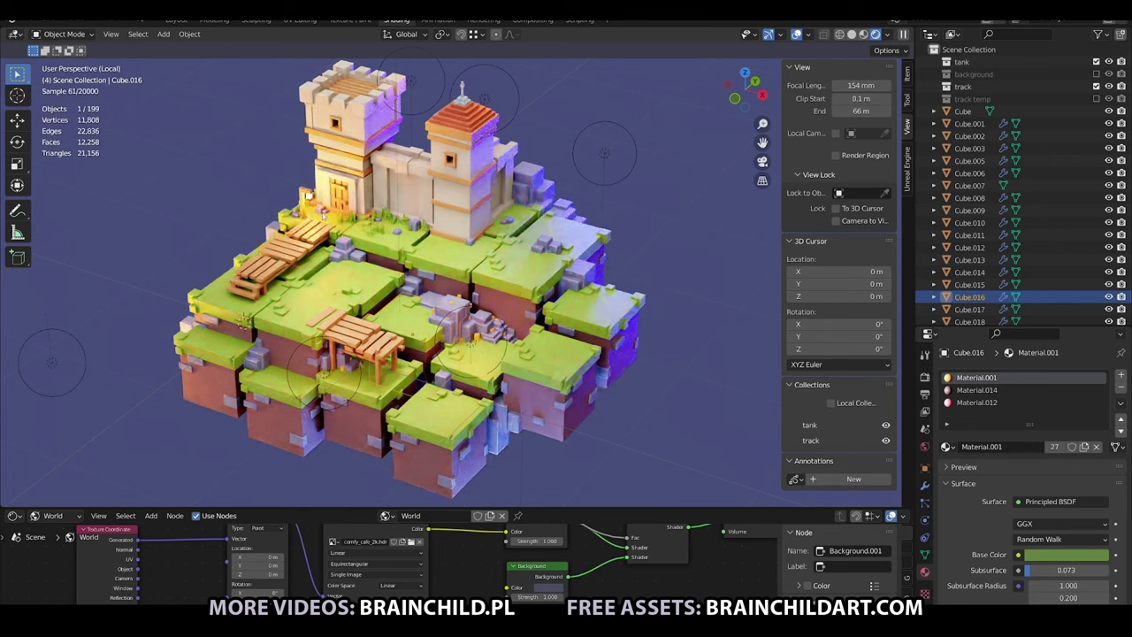
Select a small stone piece beside the rubble and duplicate it in place.
drag(526, 270, 553, 270)
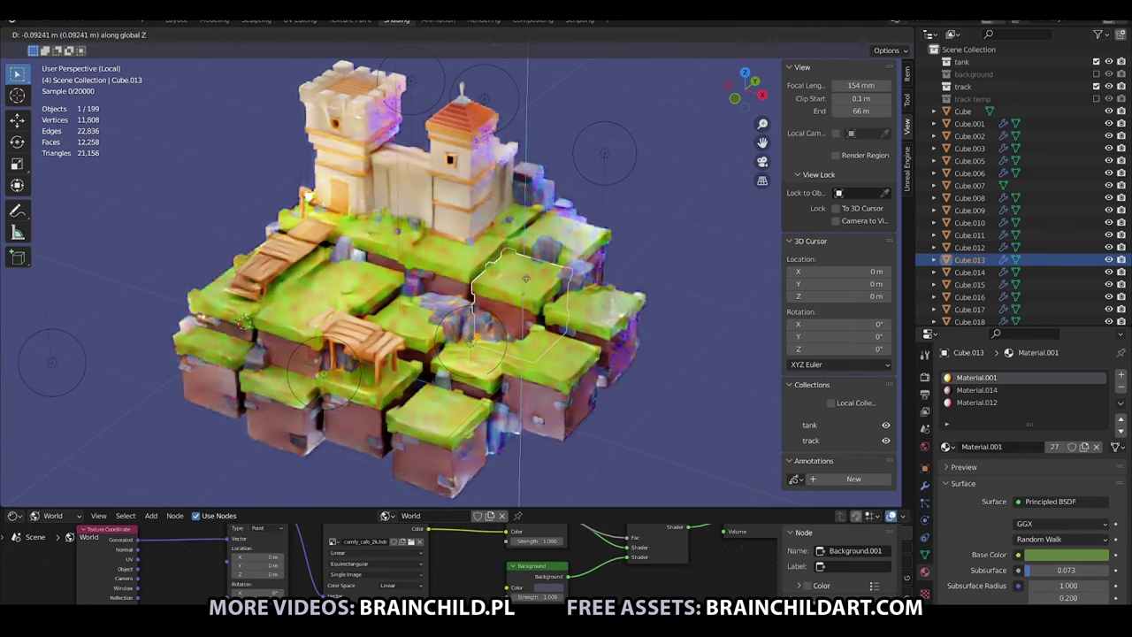
click(552, 267)
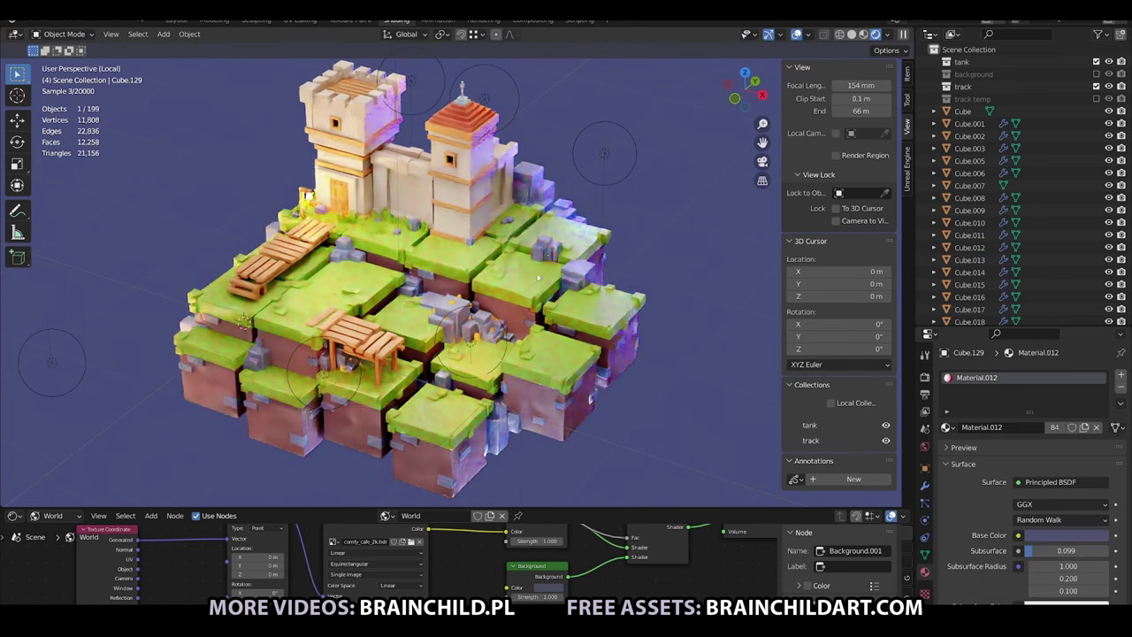
key(shift+d)
key(x)
key(Escape)
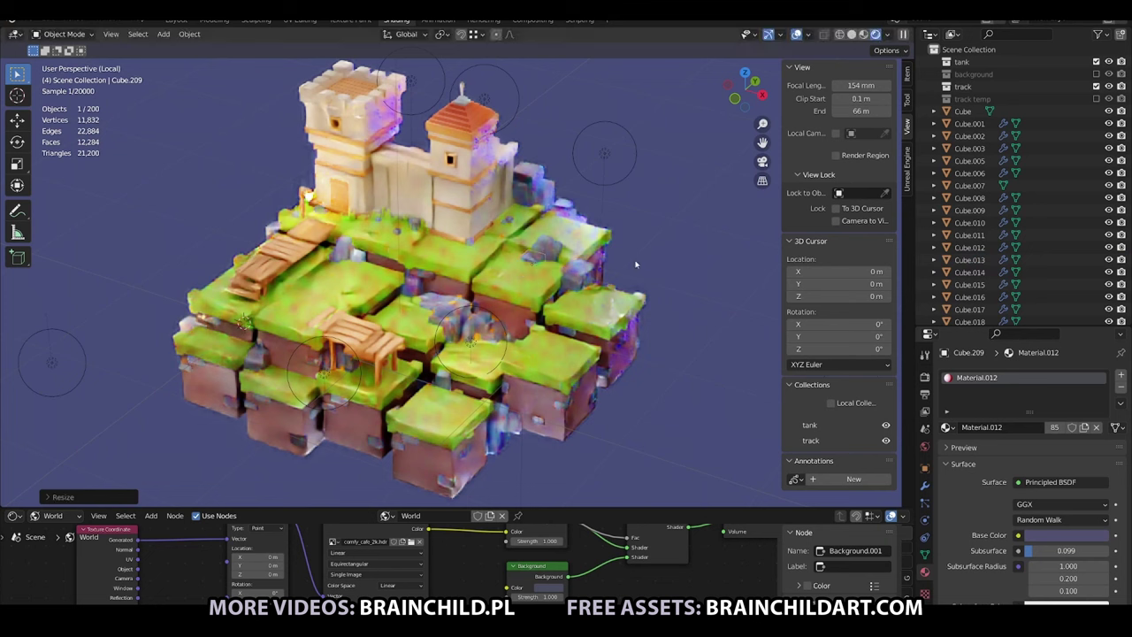
click(627, 266)
Remove the grass block's Material.001 and Material.014 slots, keeping only grey Material.012.
drag(537, 232, 557, 235)
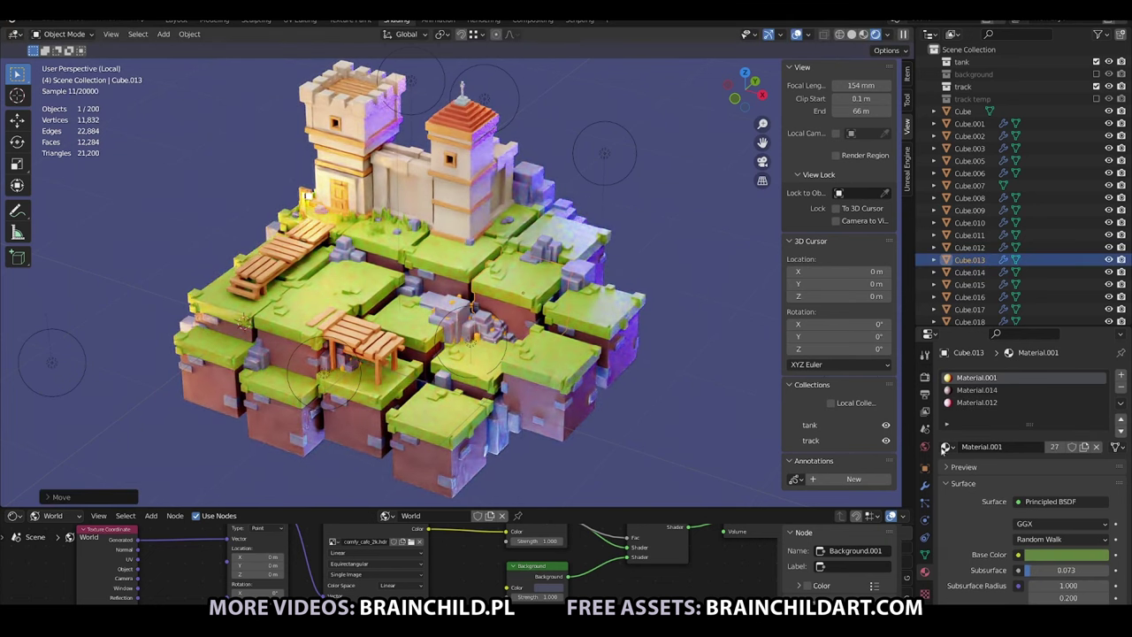
click(1121, 389)
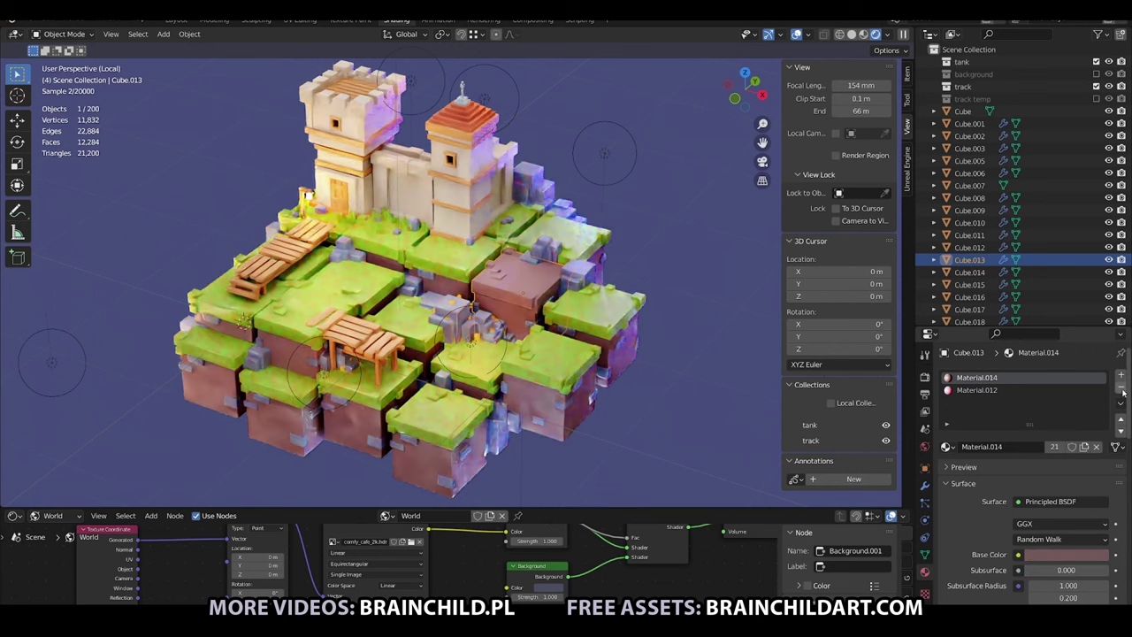
click(1120, 389)
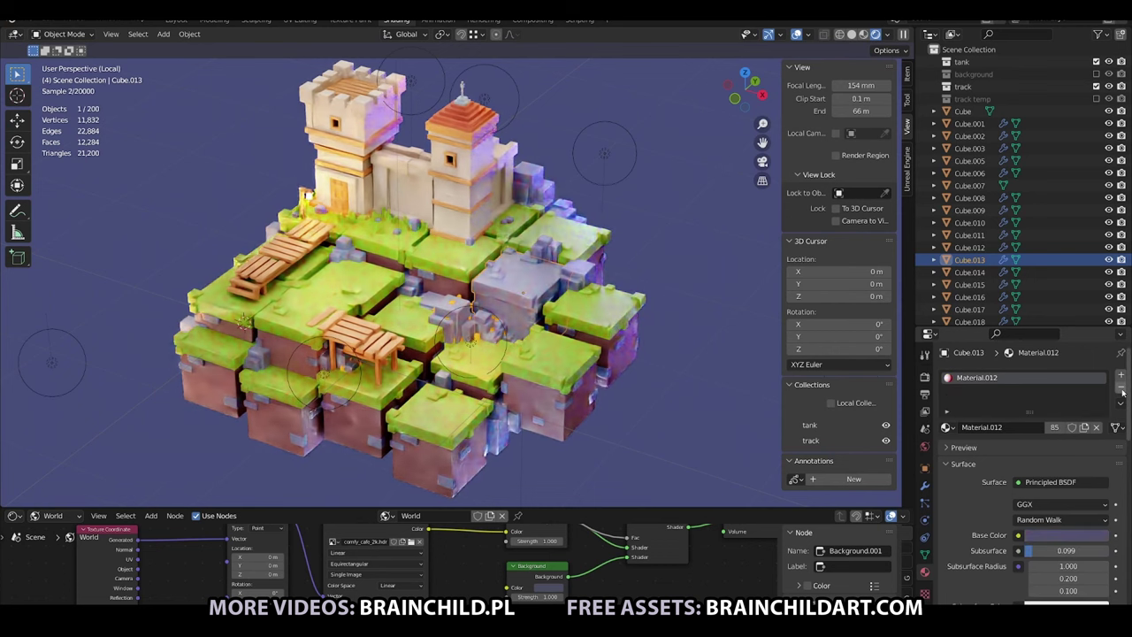
click(244, 349)
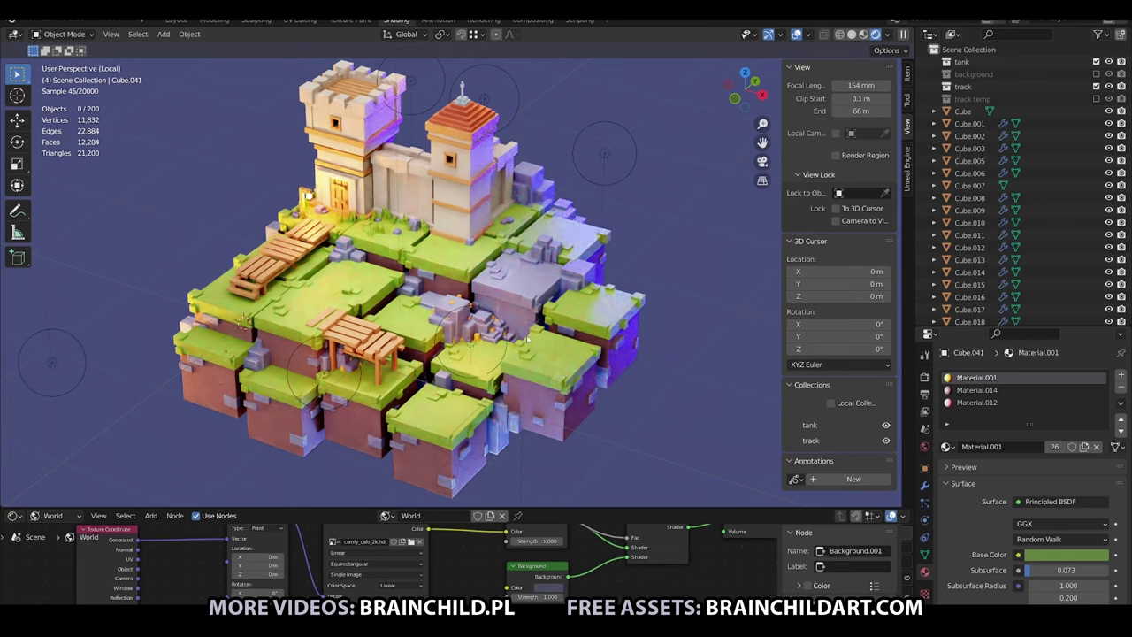
Select a small grass tuft and make a copy rotated around the Z axis.
mouse_move(502, 193)
mouse_down()
mouse_move(469, 285)
mouse_move(518, 272)
mouse_up()
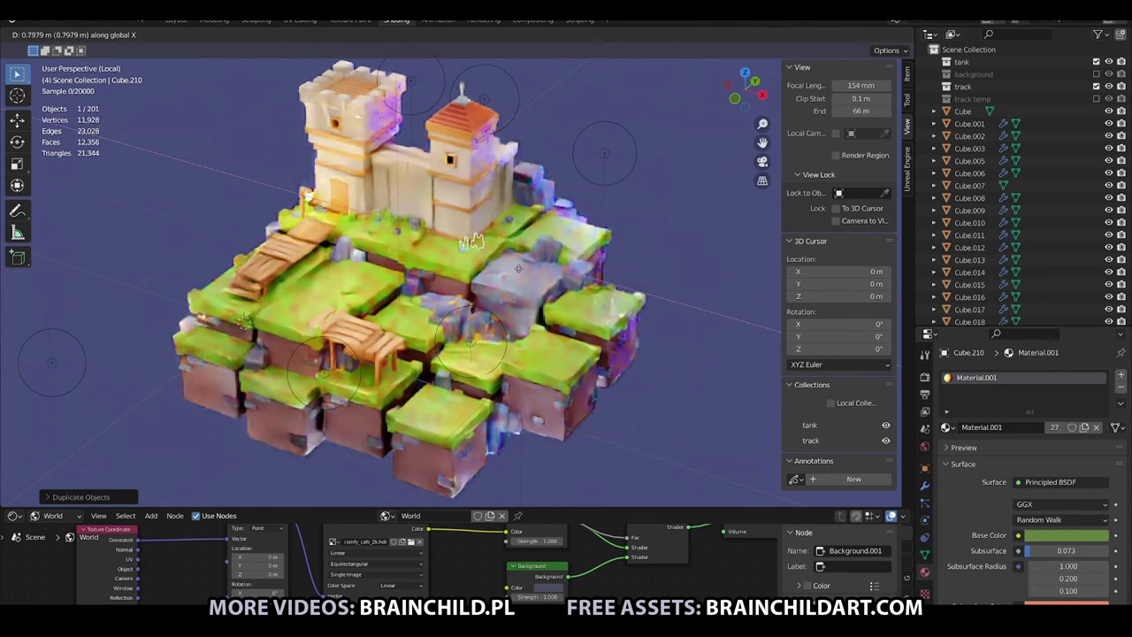
key(shift+d)
key(r)
key(z)
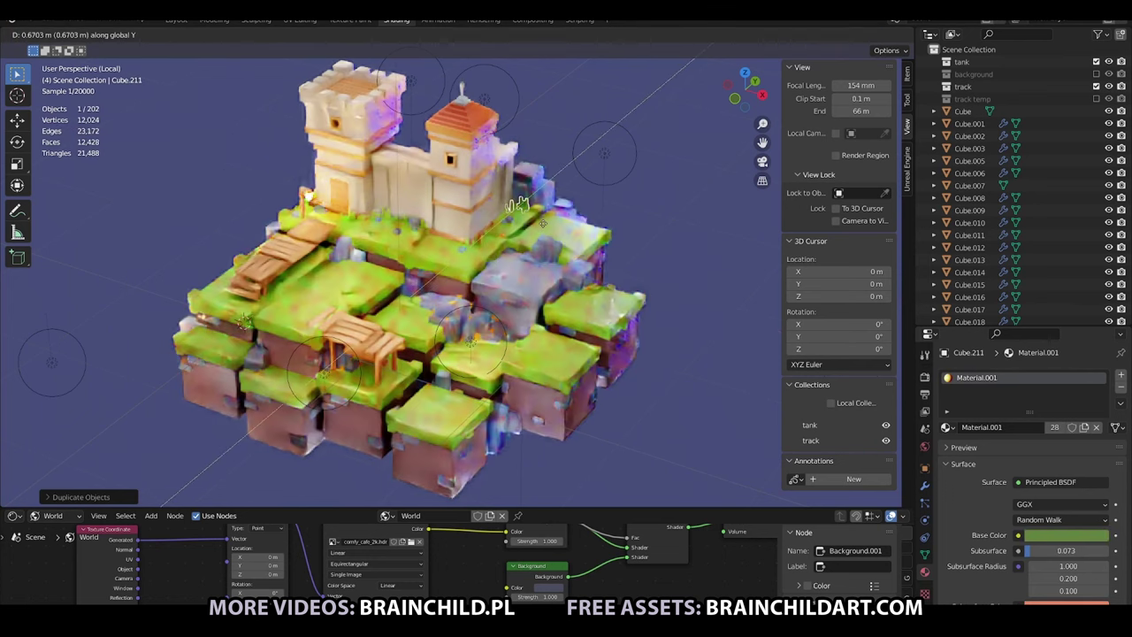
click(516, 204)
Place another rotated grass tuft copy on a nearby tile.
key(shift+d)
click(577, 286)
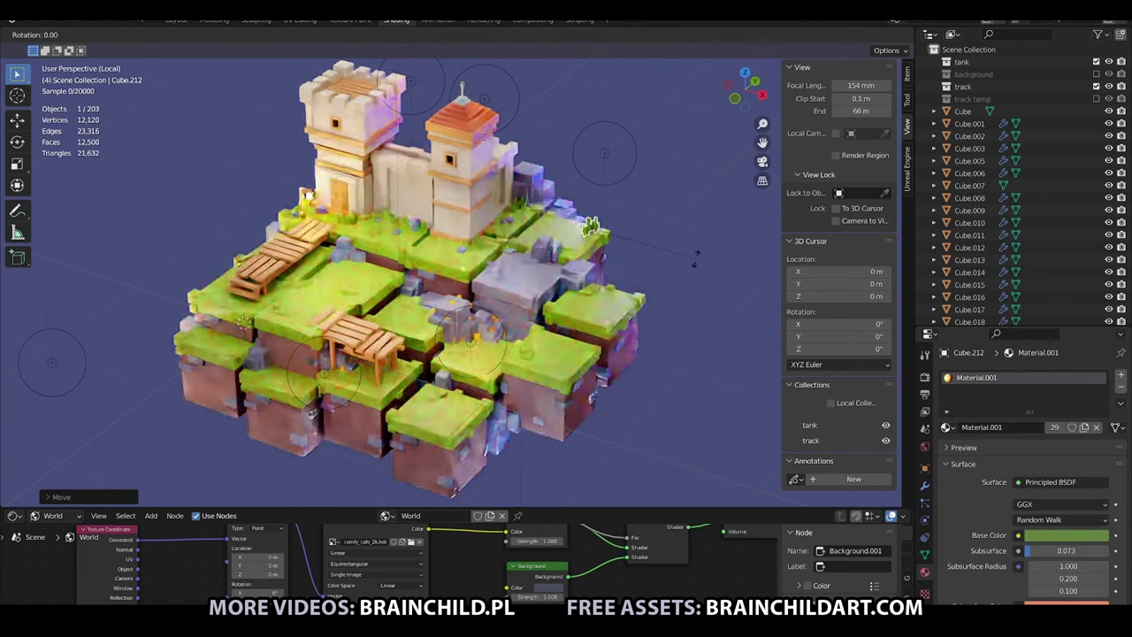
key(r)
click(578, 285)
Add a tuft lowered along Z, then rotate it and shift it along X.
key(shift+d)
key(z)
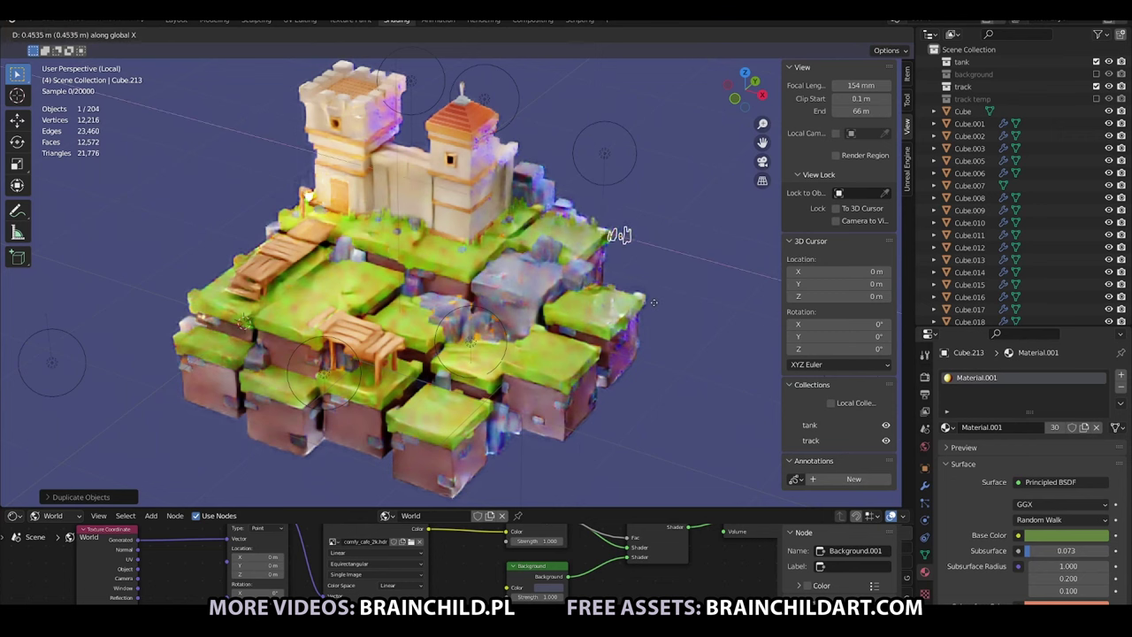
click(553, 350)
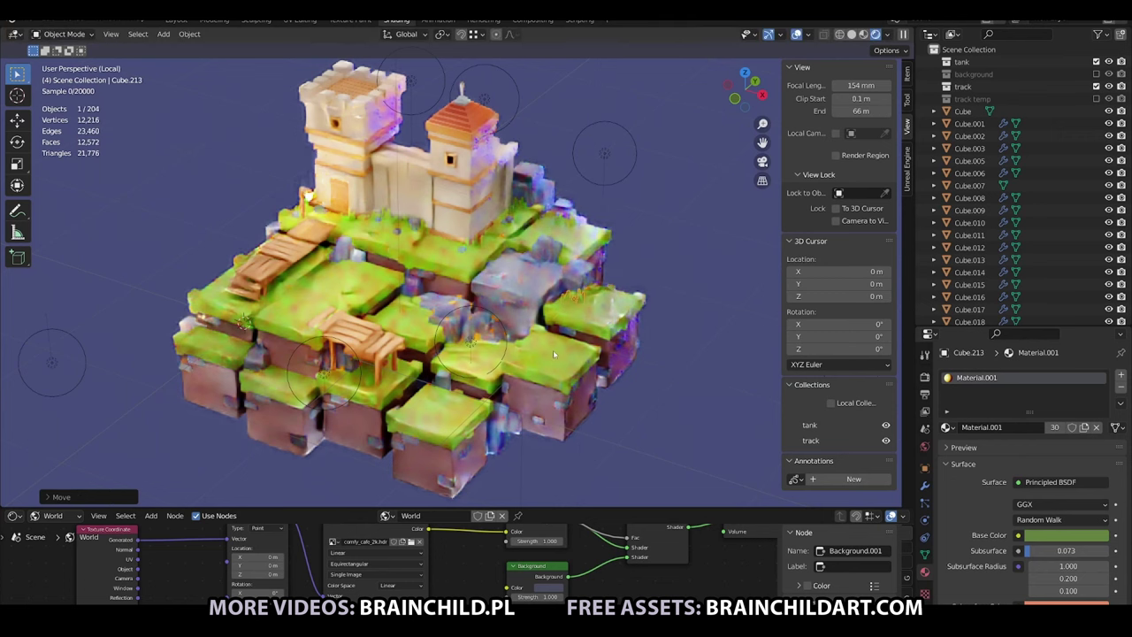
key(r)
click(583, 292)
key(g)
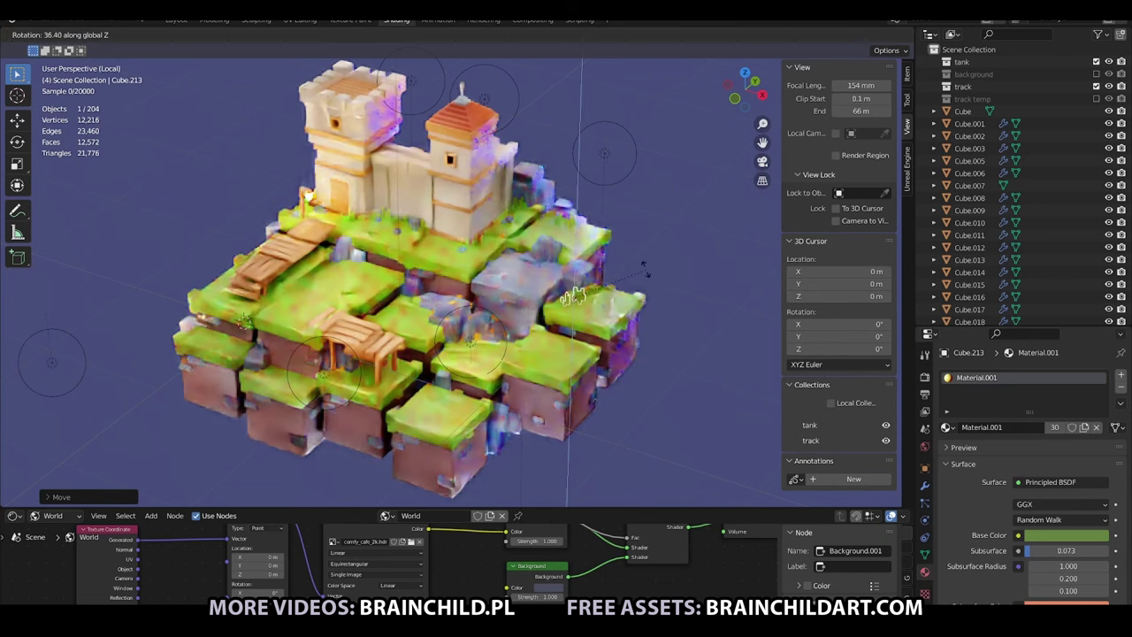
key(x)
click(566, 292)
Scatter three more grass tufts around the rubble, rotating the last one.
key(shift+d)
click(415, 314)
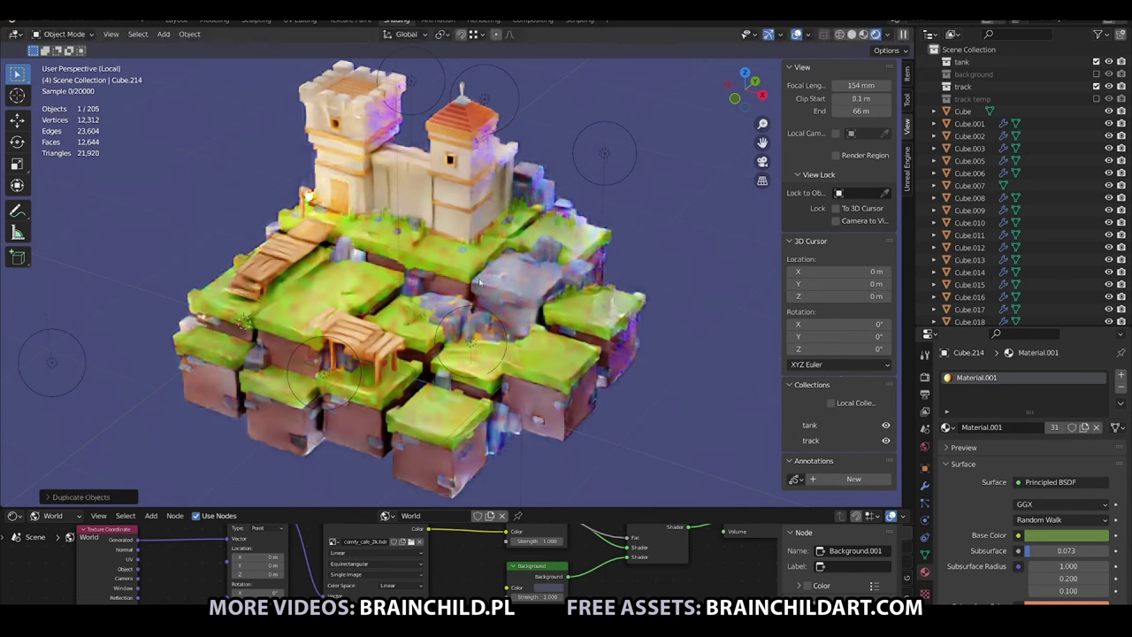
key(shift+d)
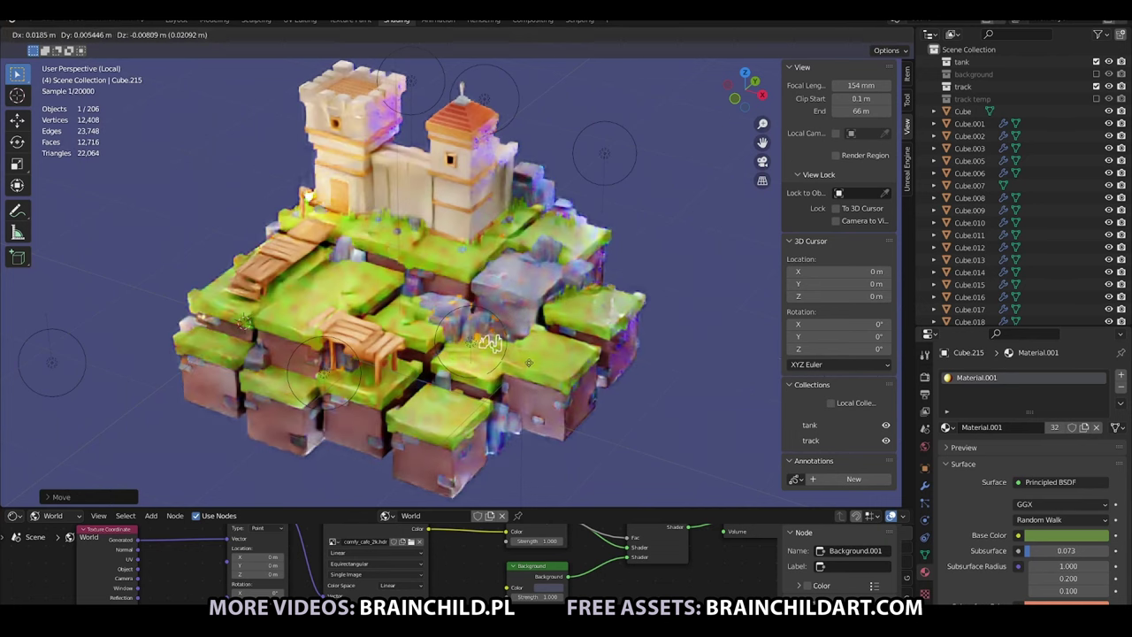
click(495, 341)
key(shift+d)
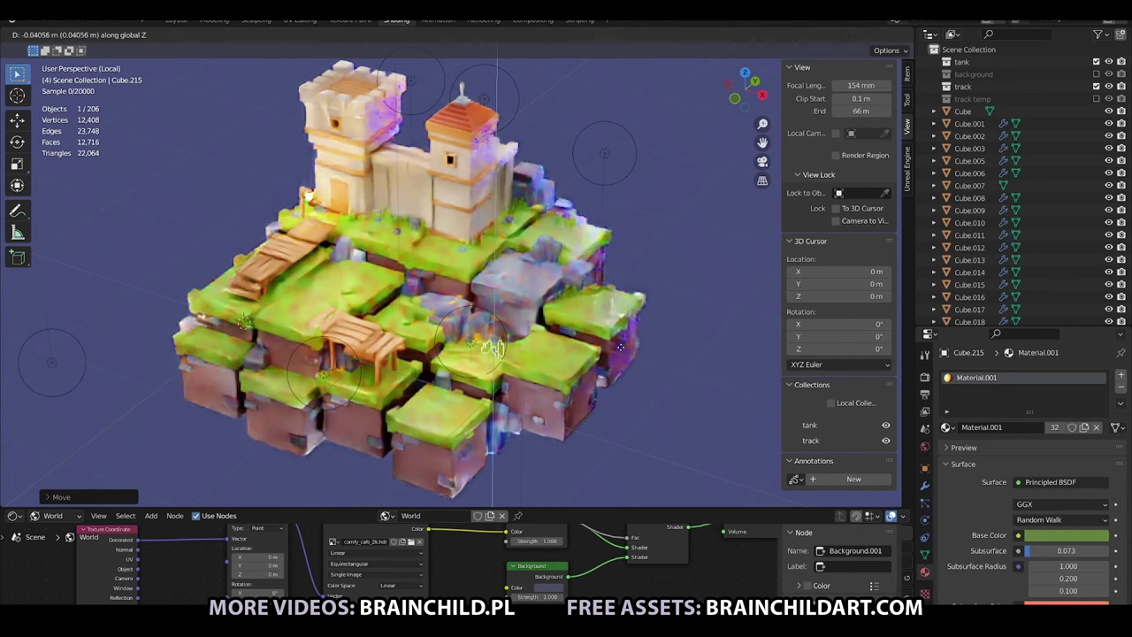
click(495, 310)
key(r)
click(363, 264)
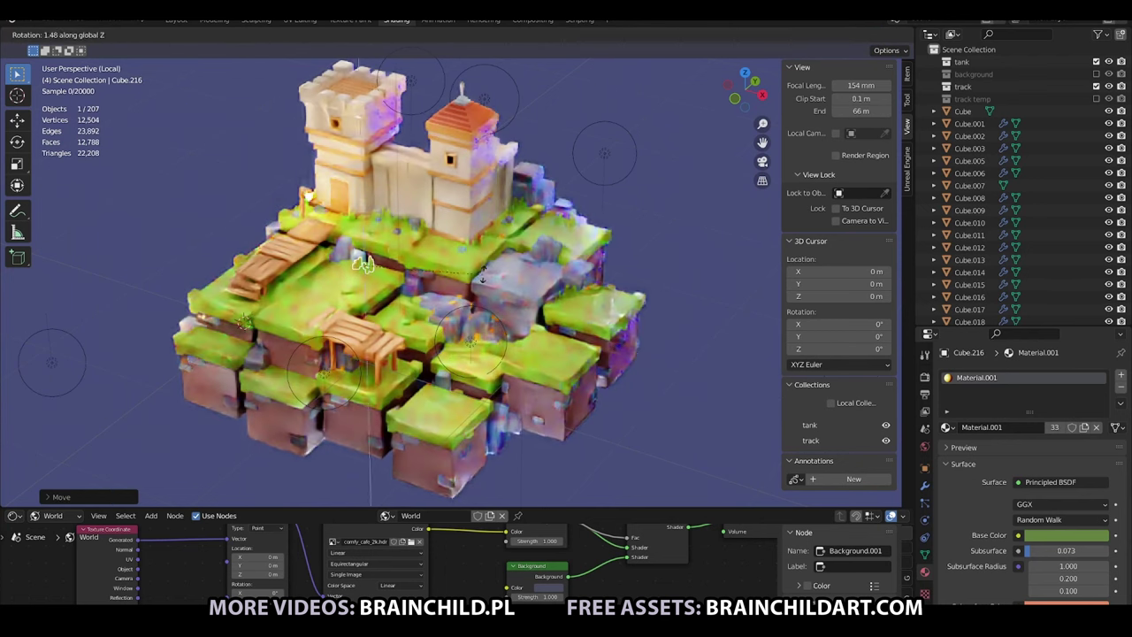
Place grass tufts near the bridge, rotating one and shifting it along X.
key(shift+d)
click(235, 282)
key(shift+d)
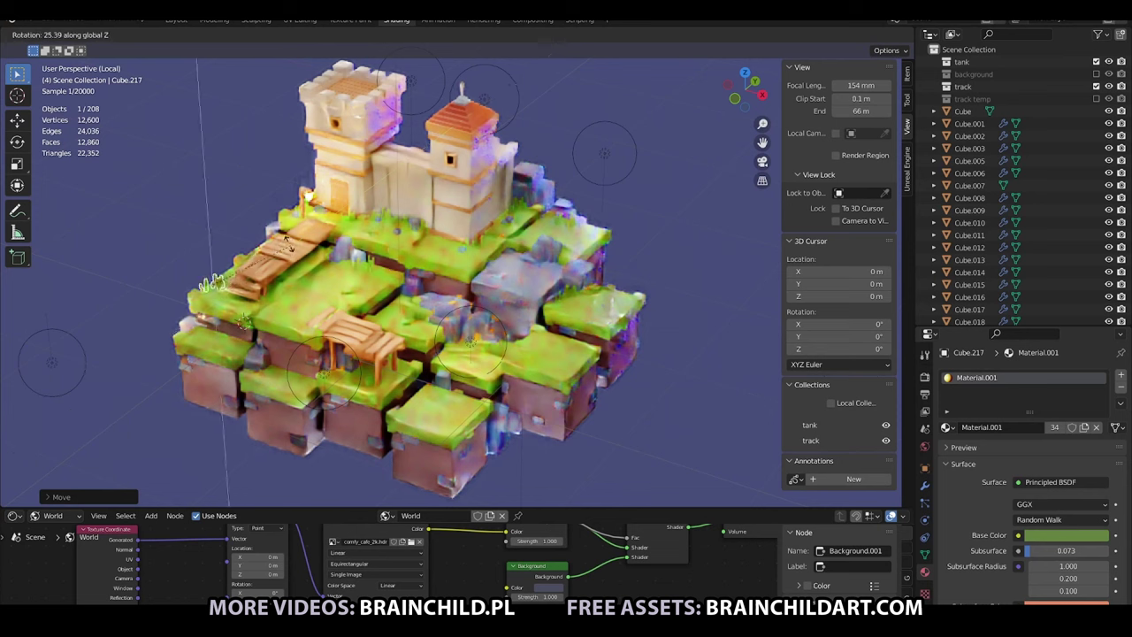
click(280, 238)
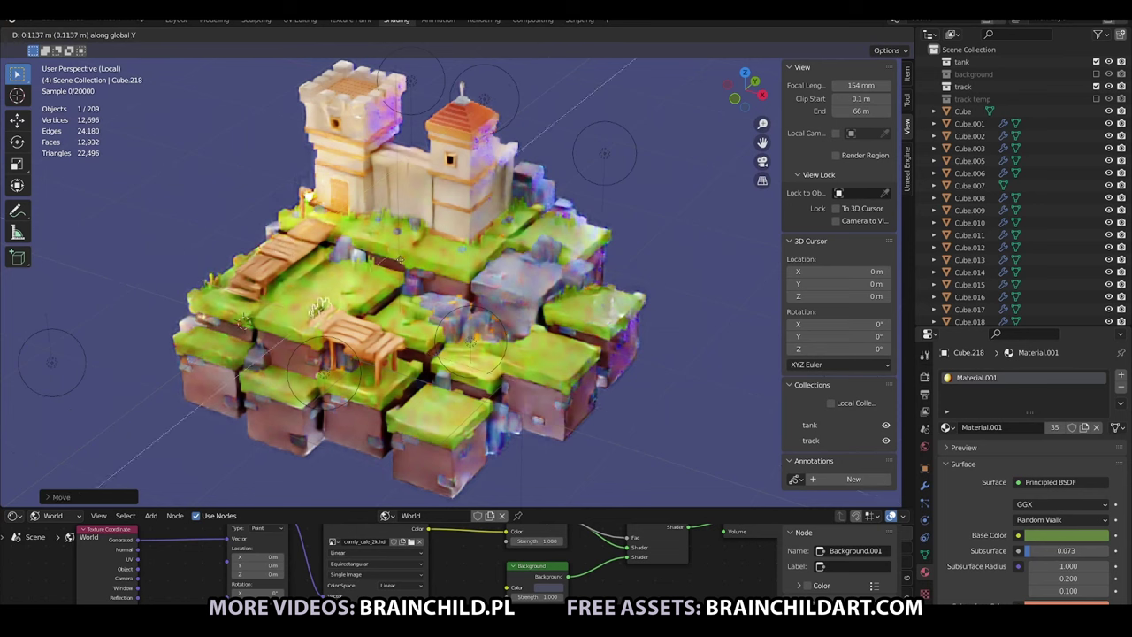
key(r)
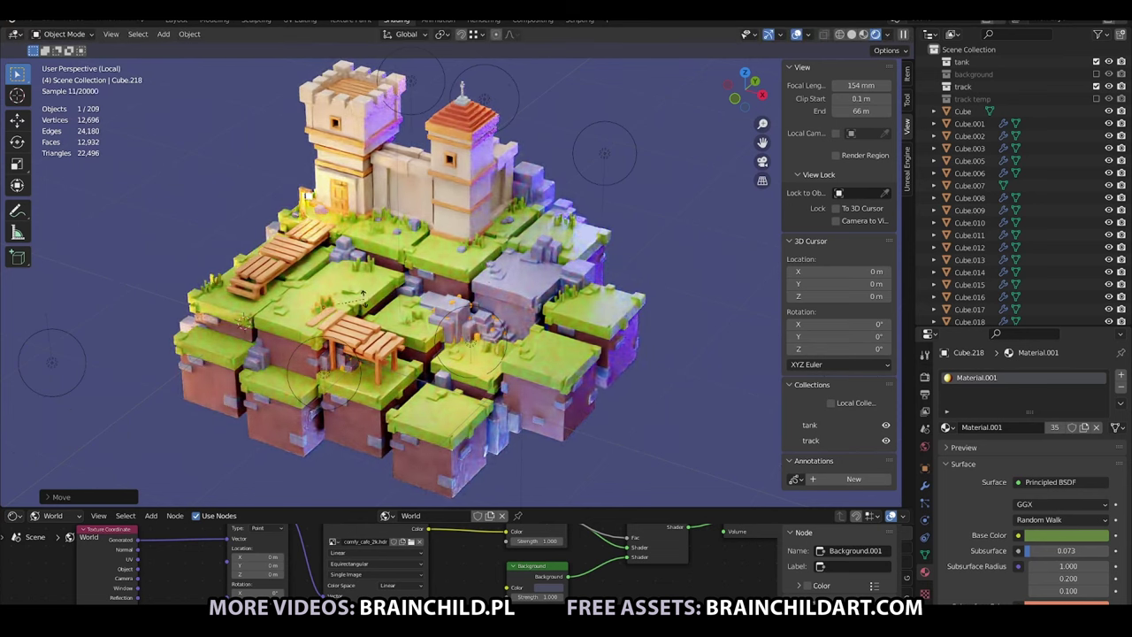
click(365, 316)
key(g)
key(x)
click(291, 294)
Add further tuft copies constrained along the Y and X axes.
key(shift+d)
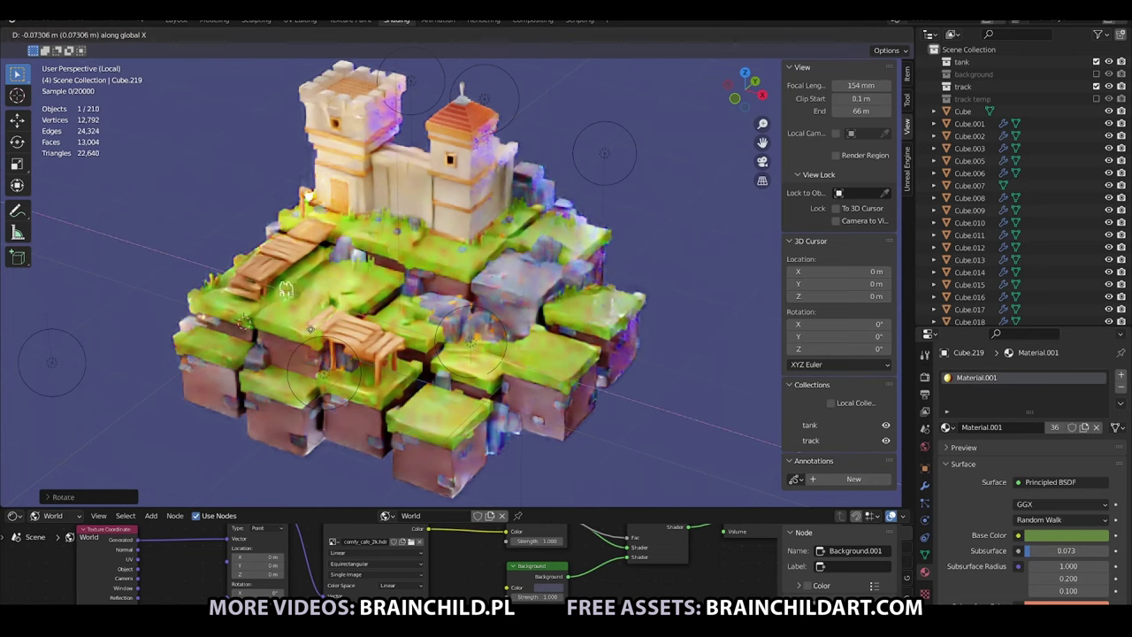
key(y)
click(274, 294)
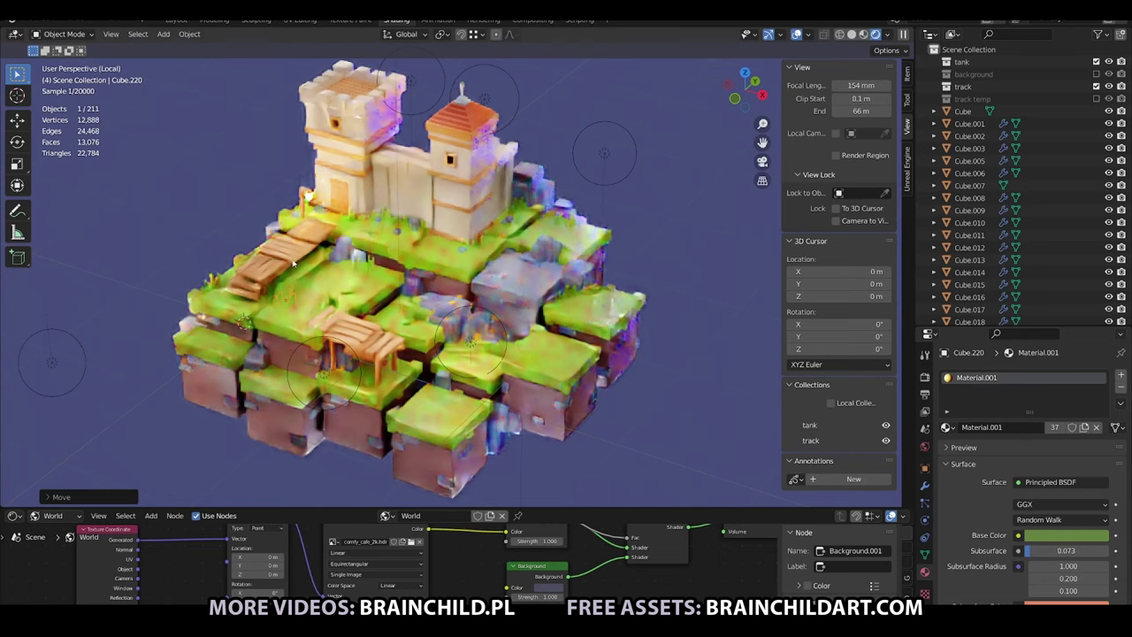
key(shift+d)
key(x)
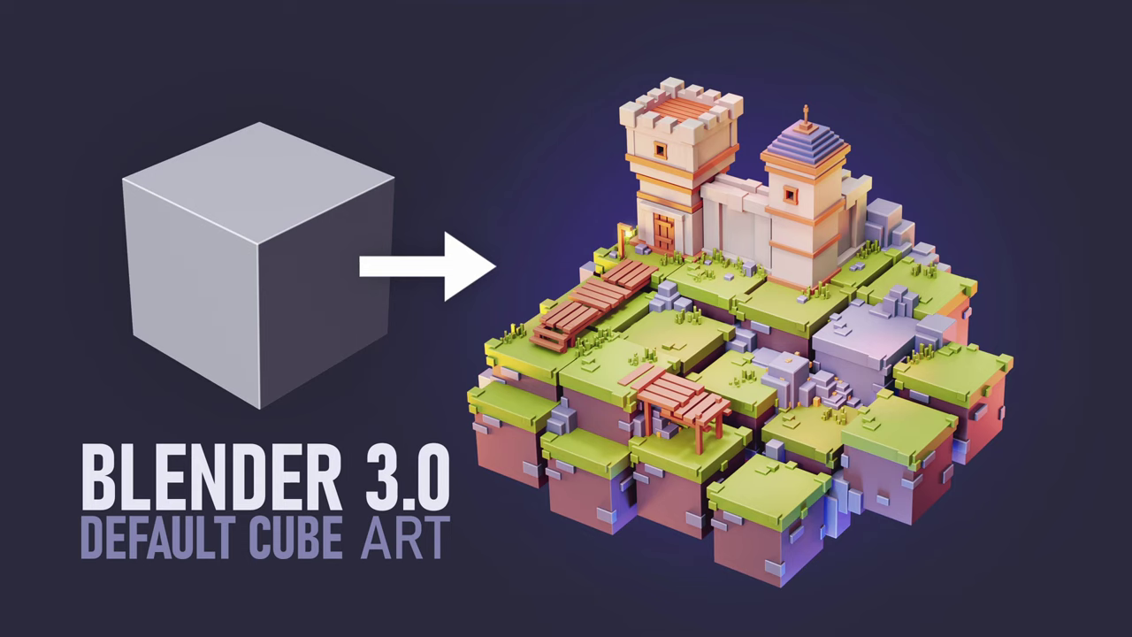